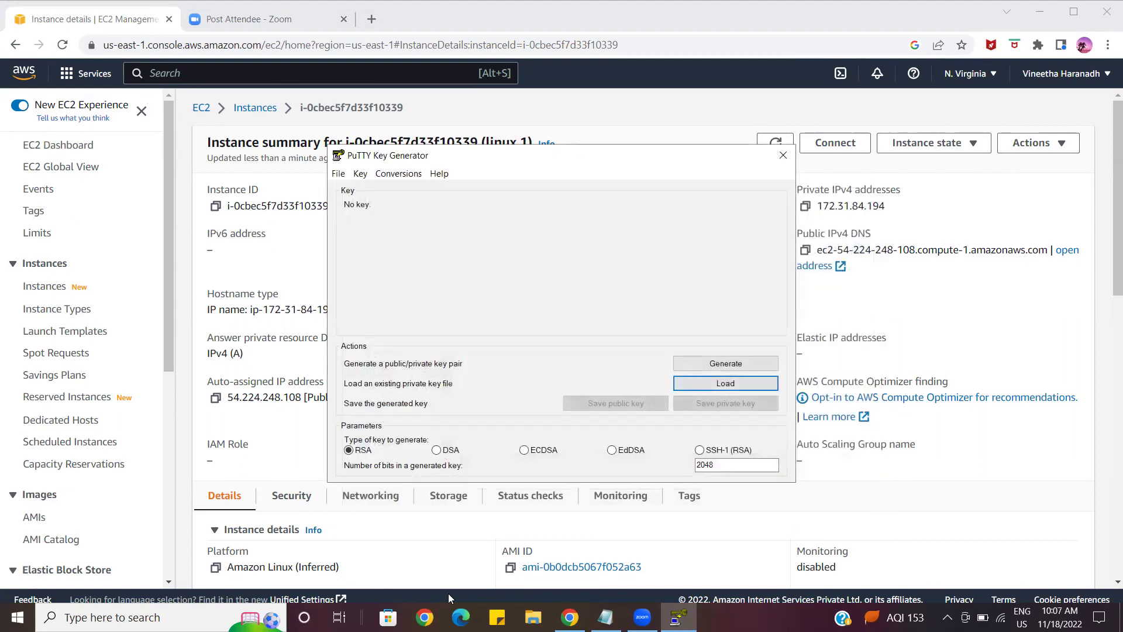
Start loading an existing private key file and browse the Desktop folder for it
left_click(740, 383)
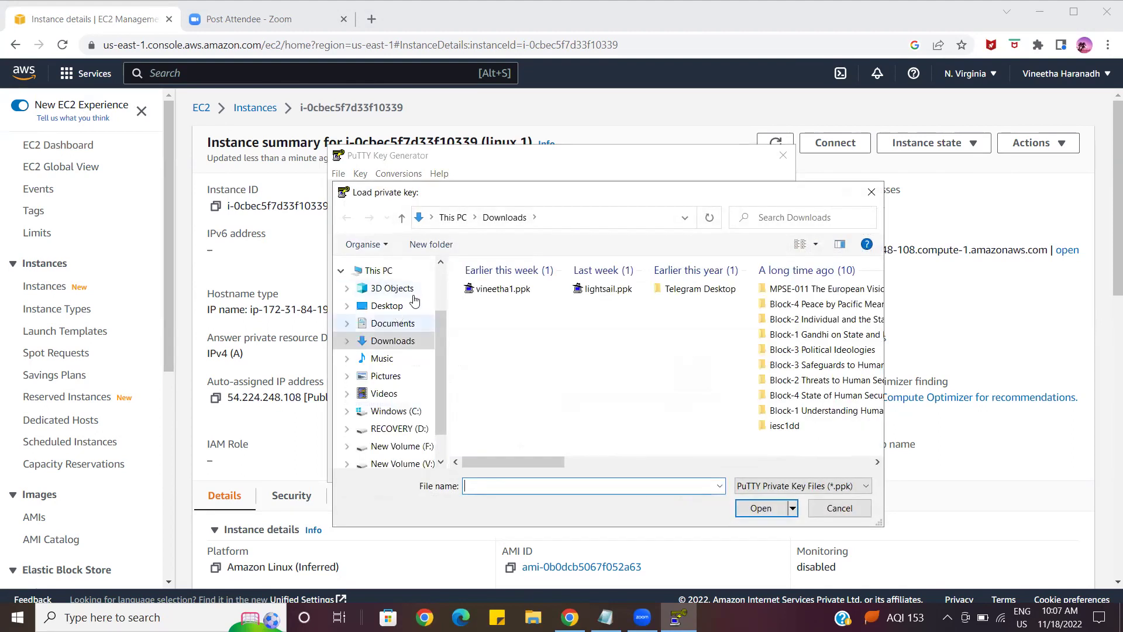
left_click_drag(442, 346, 440, 295)
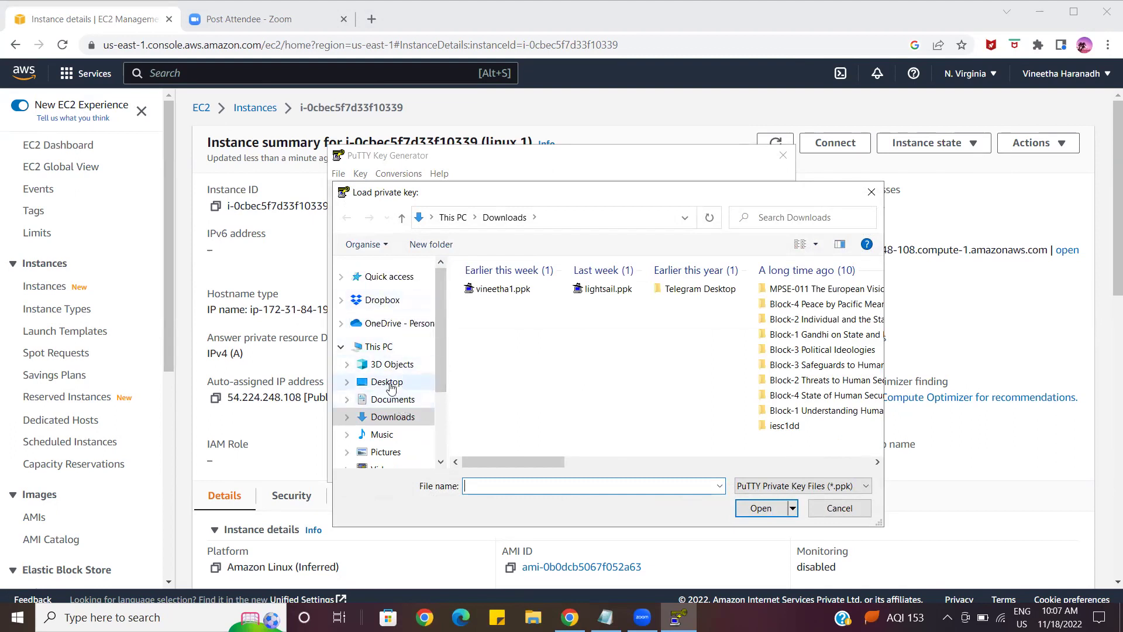
left_click(389, 383)
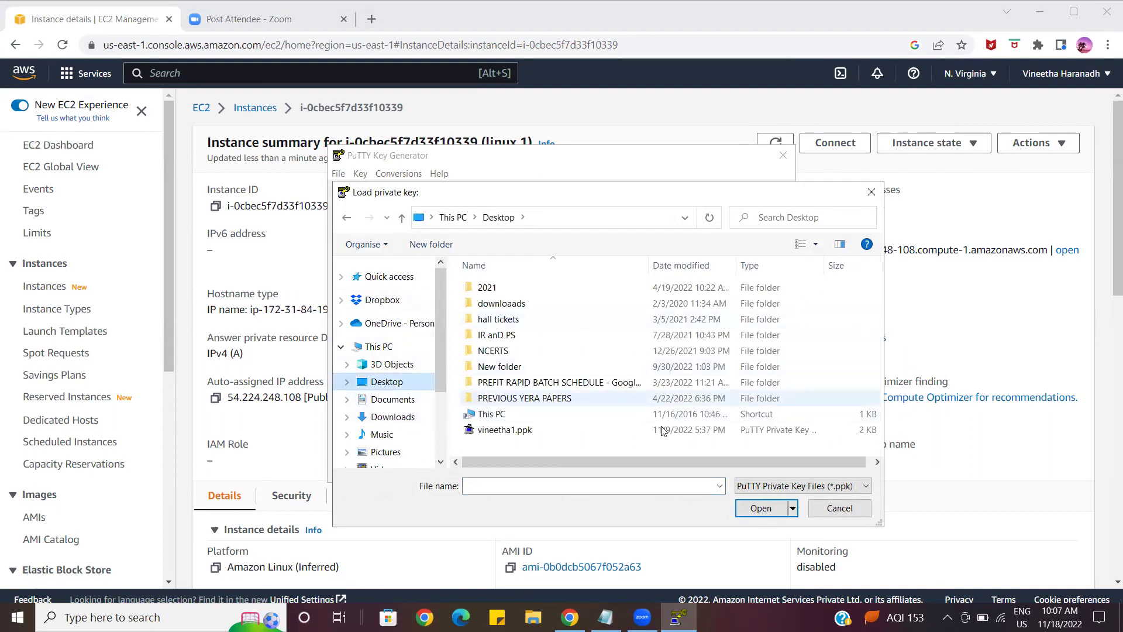
key("Down")
key("Down")
key("Down")
key("Down")
key("Down")
key("Down")
key("Down")
key("Down")
key("Down")
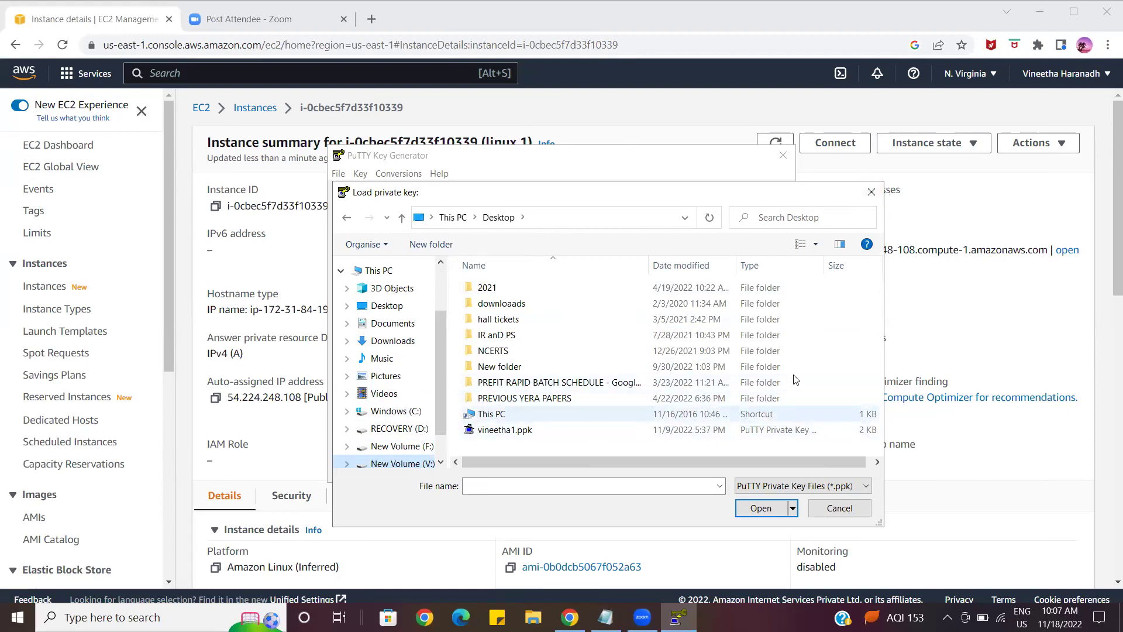
left_click(887, 299)
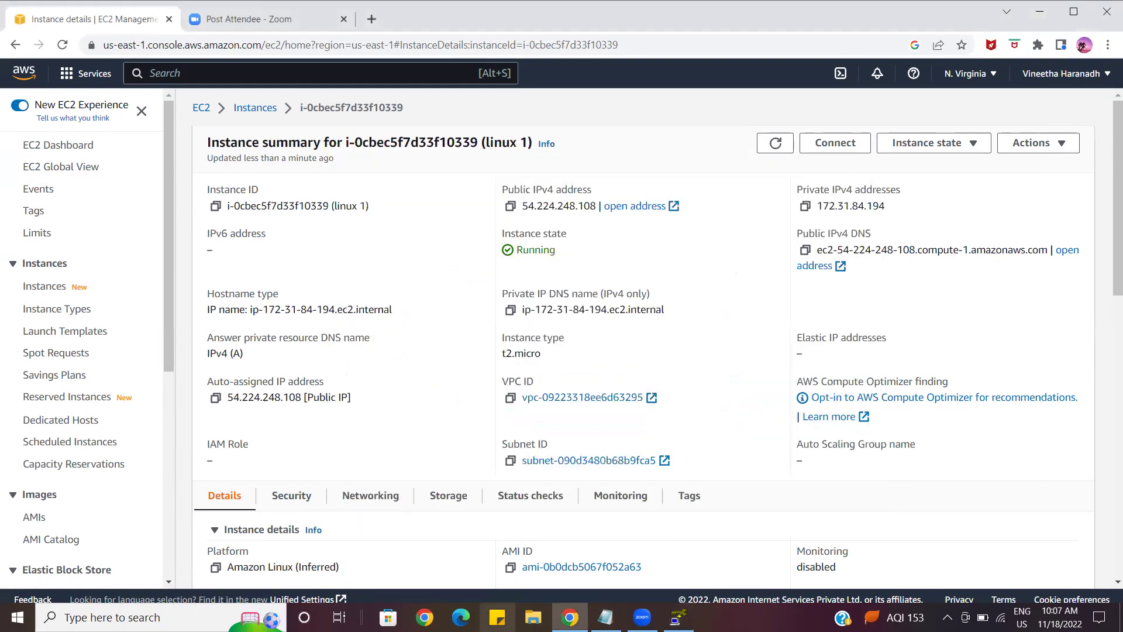
left_click(677, 617)
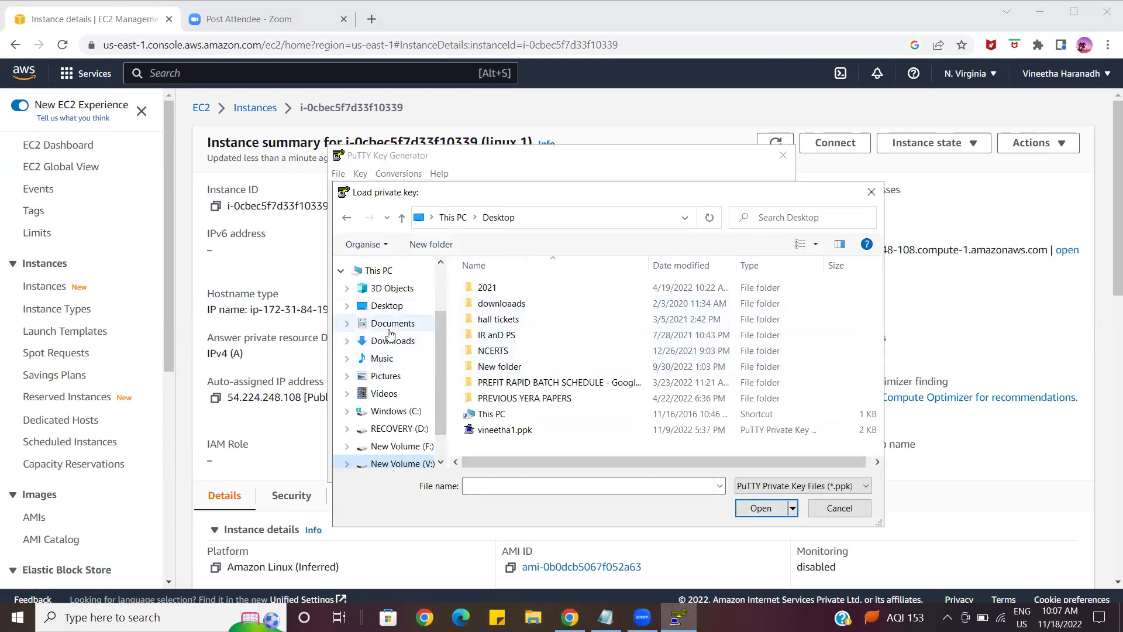
Browse the Downloads folder for the private key with the file type set to All Files (*.*)
left_click(414, 341)
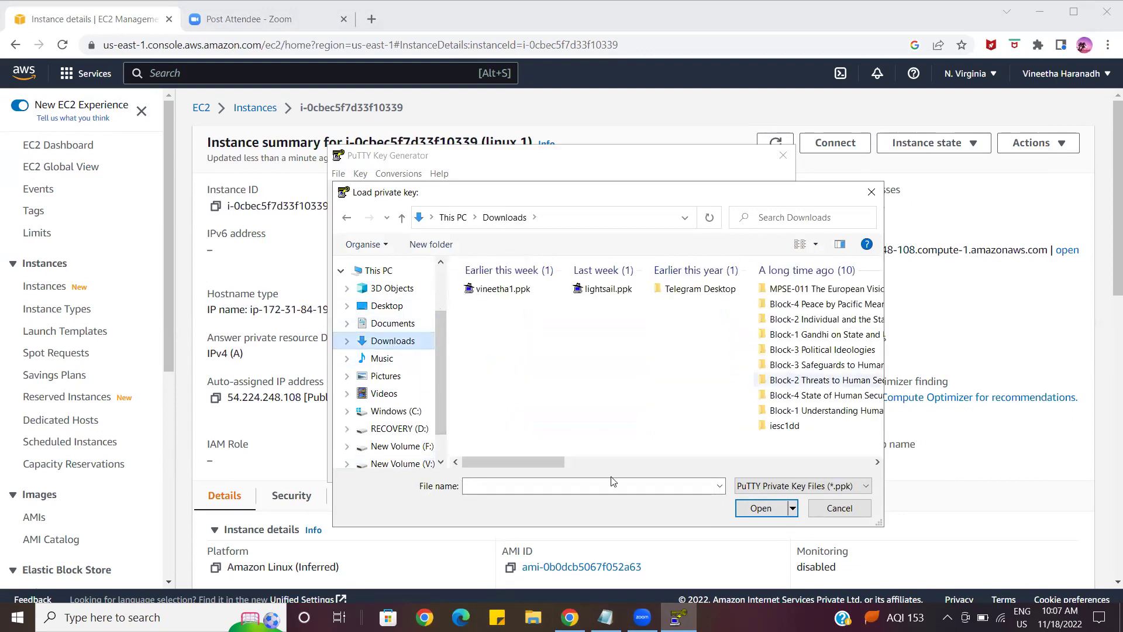
left_click_drag(549, 462, 749, 471)
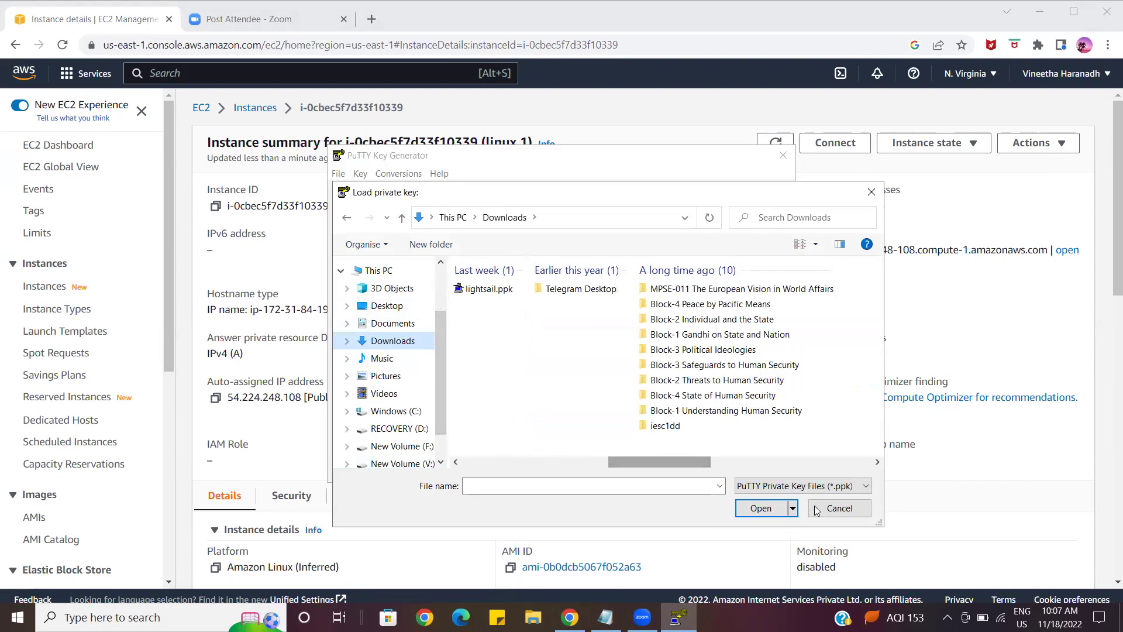
left_click(854, 486)
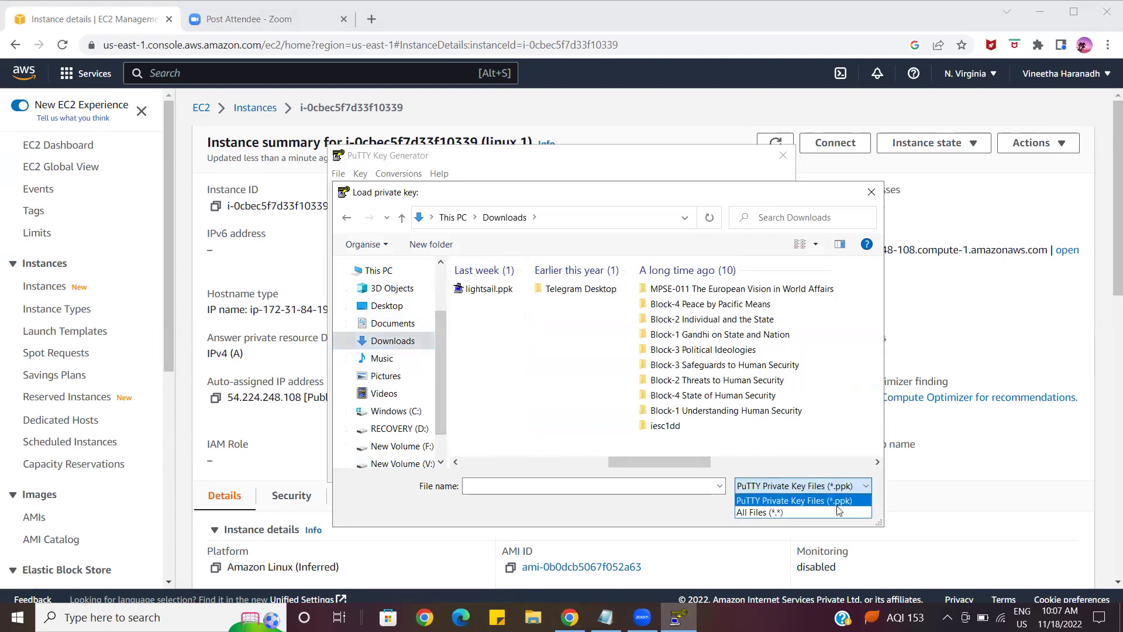
left_click(837, 512)
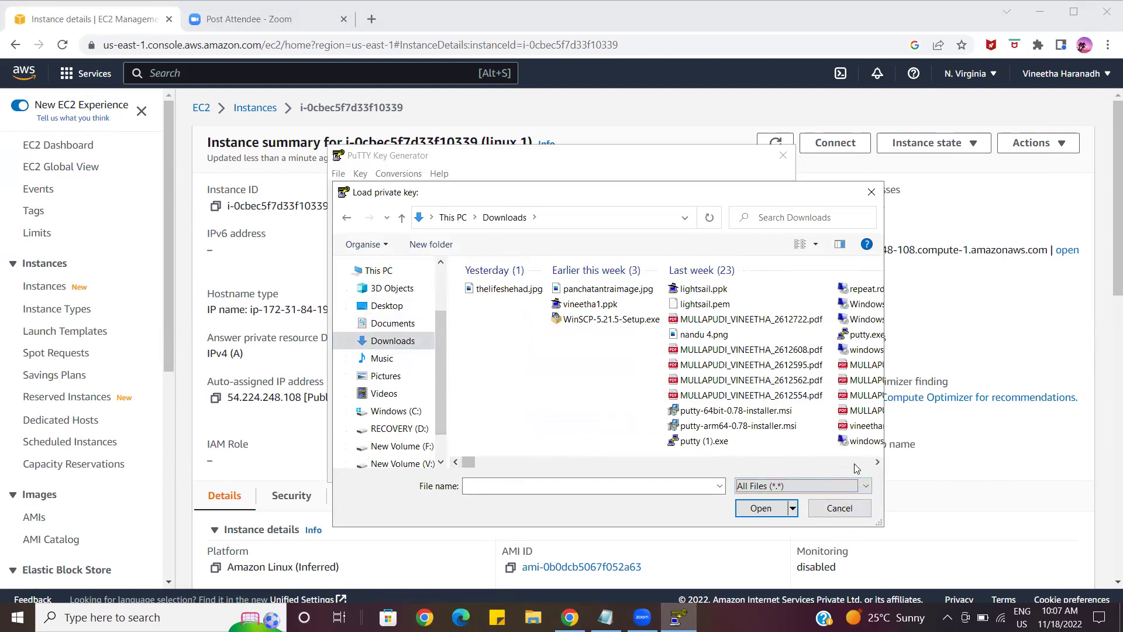
Load the private key file vineetha1.pem from the Downloads folder and dismiss the import notice
left_click(877, 464)
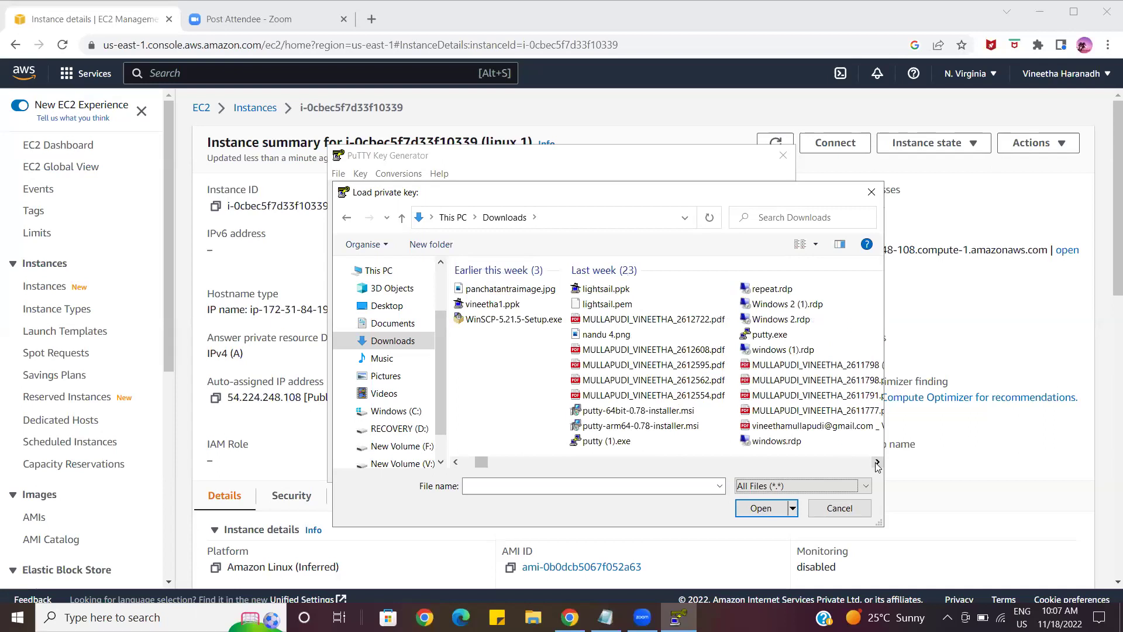
left_click(877, 463)
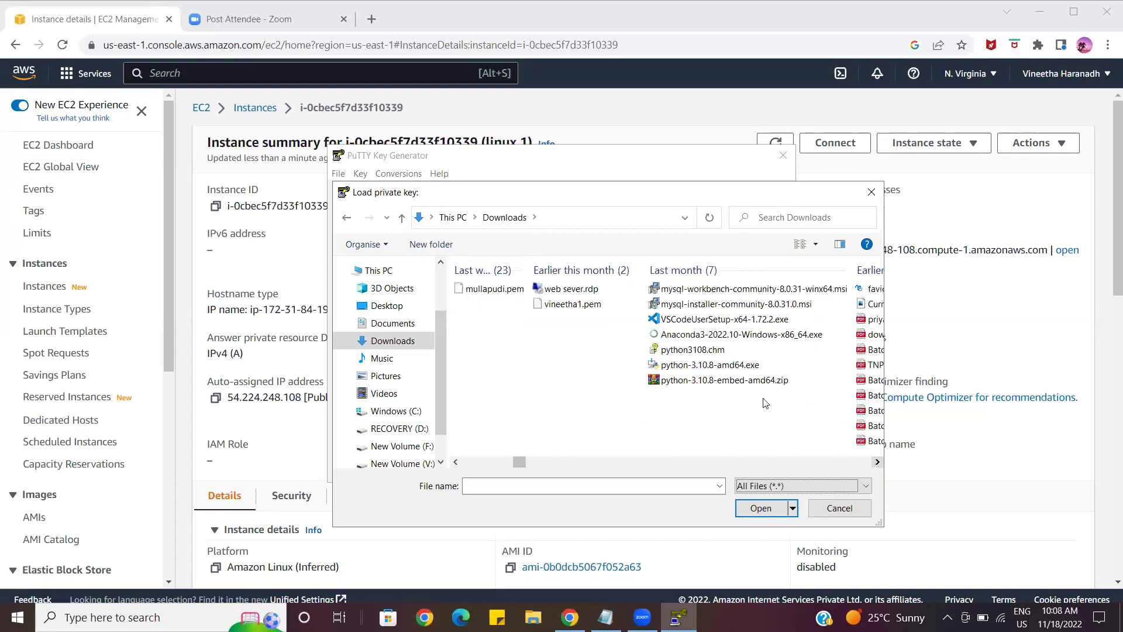
left_click(568, 307)
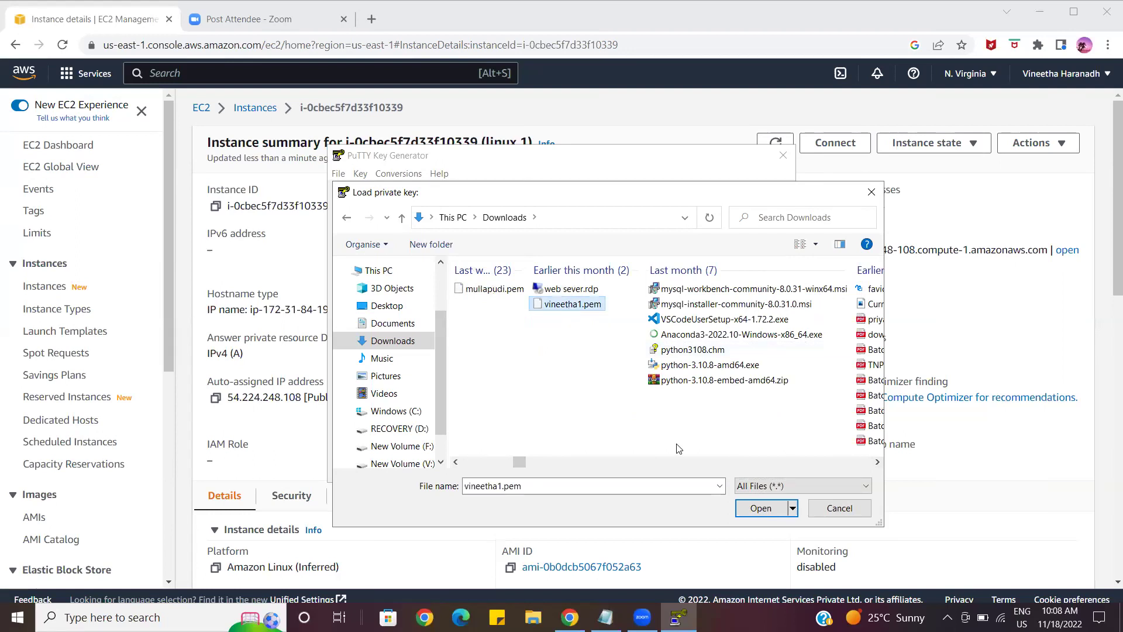
left_click(762, 509)
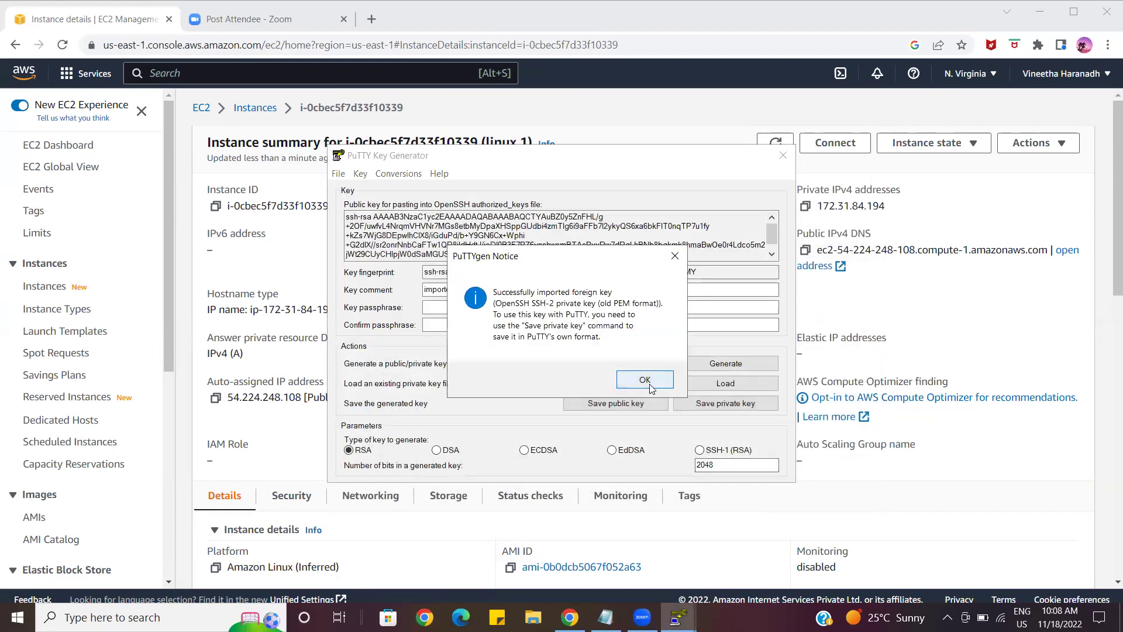
left_click(650, 387)
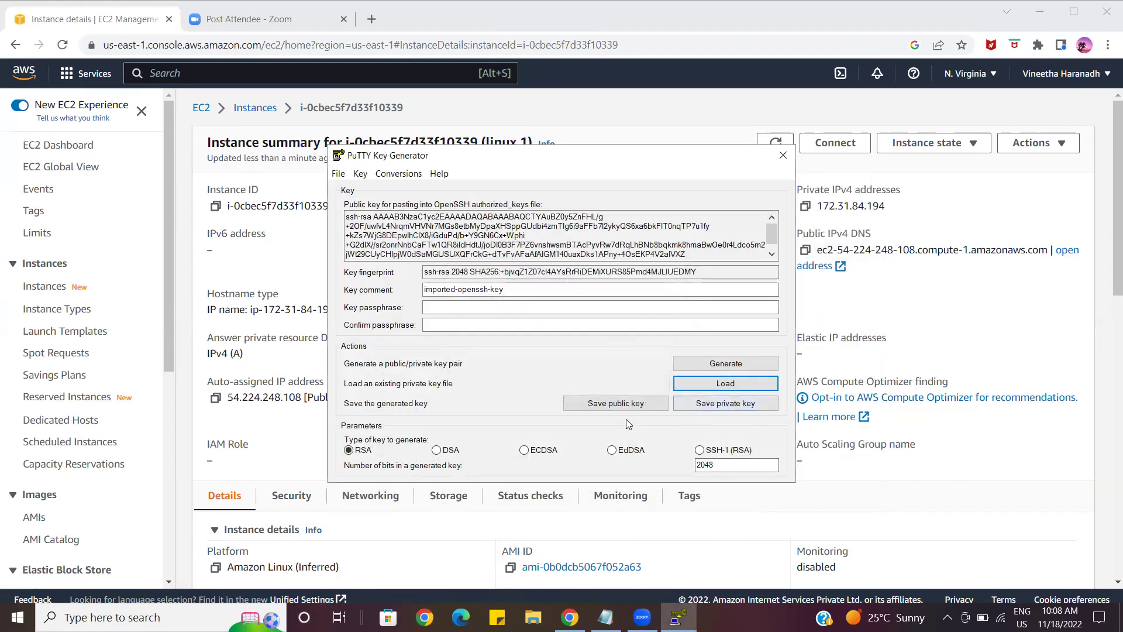
Try to generate a new 2048-bit RSA public/private key pair
left_click(735, 363)
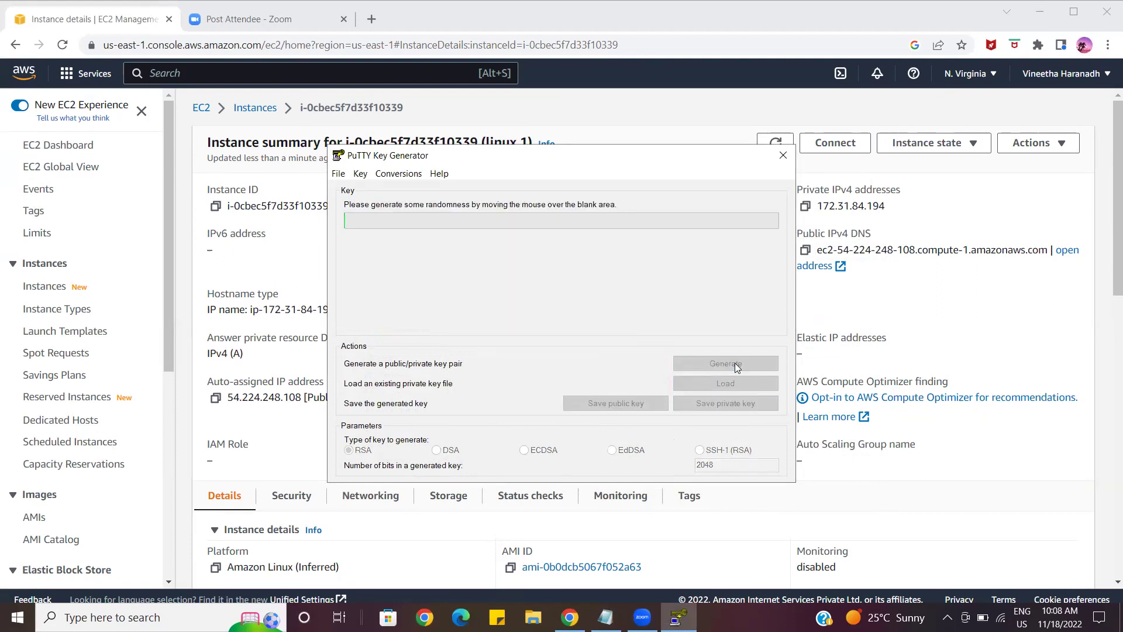
left_click(772, 531)
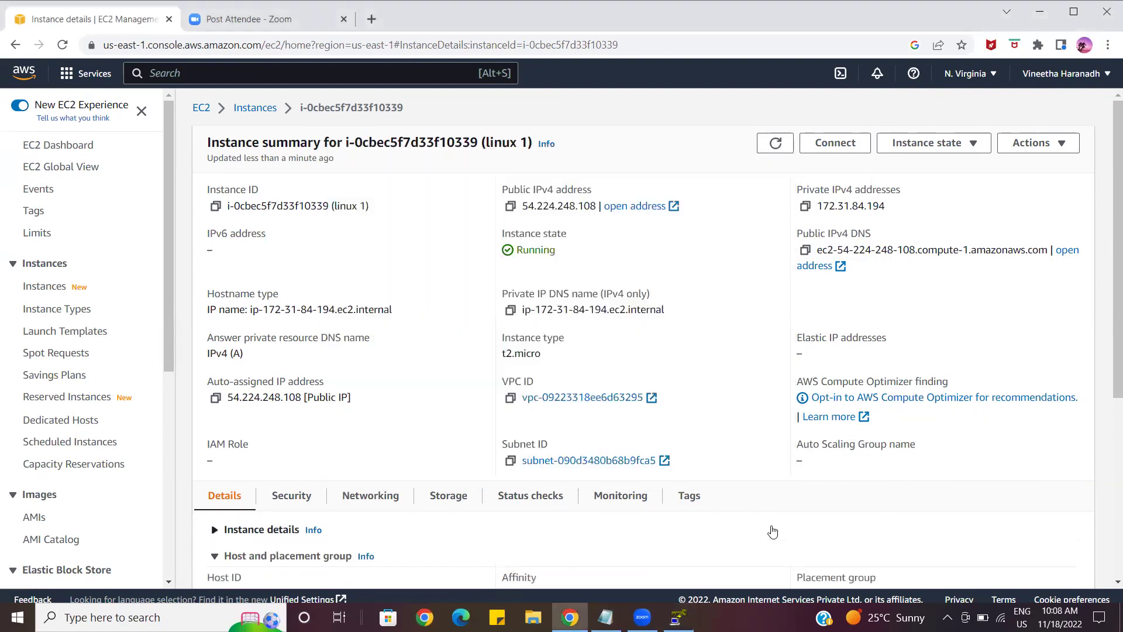
left_click(677, 618)
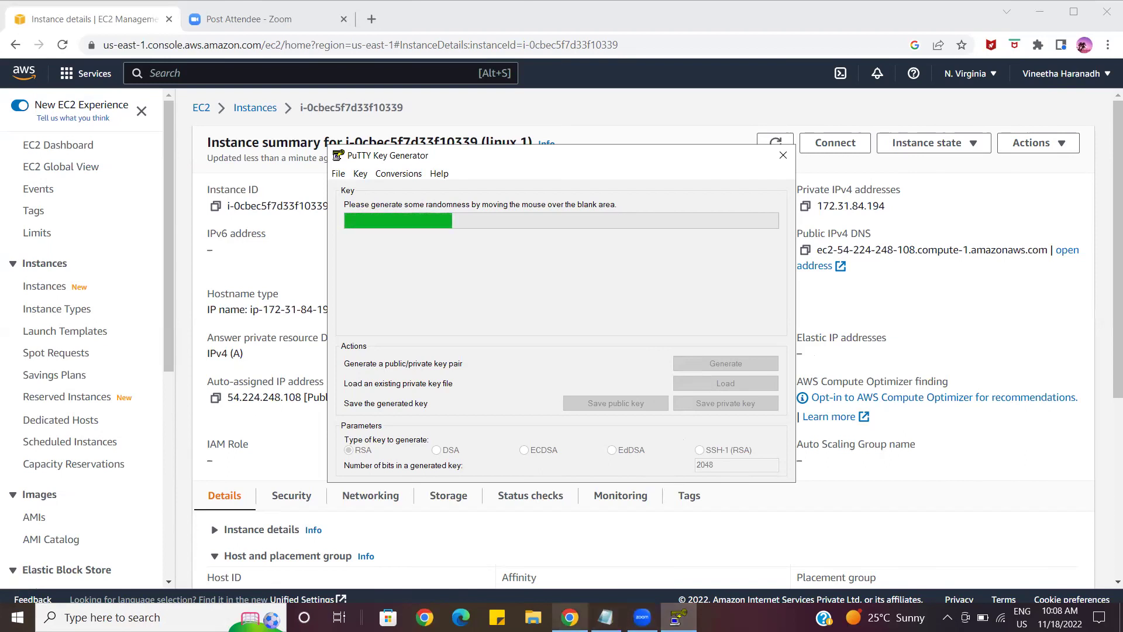
left_click(538, 557)
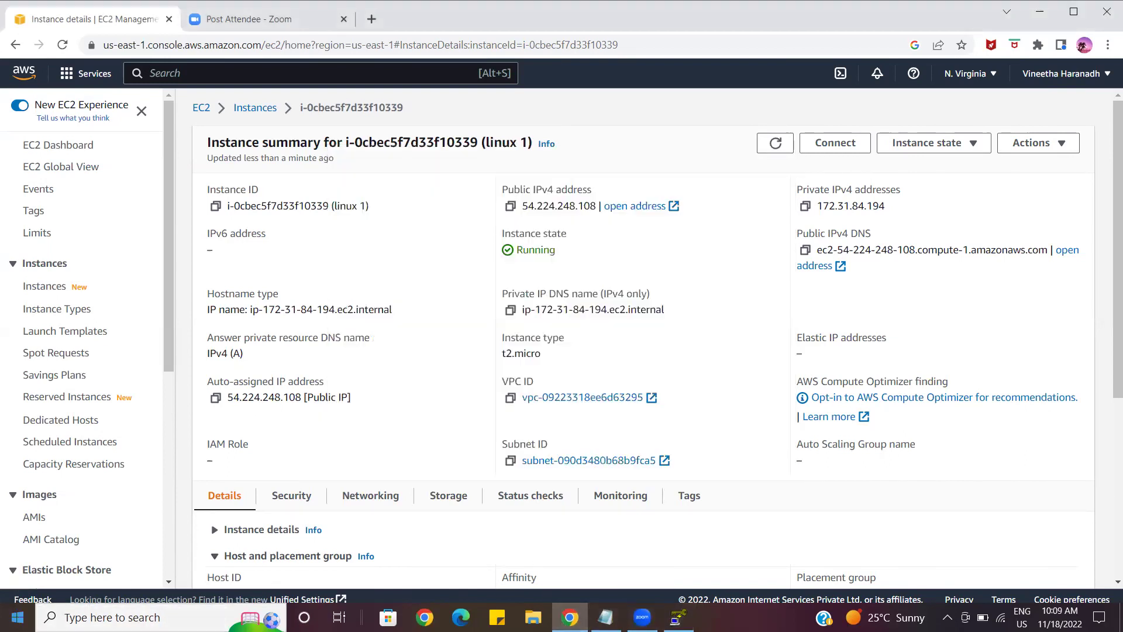
Launch PuTTY and enter the EC2 instance's copied public IPv4 address, 54.224.248.108, as the host name
left_click(18, 617)
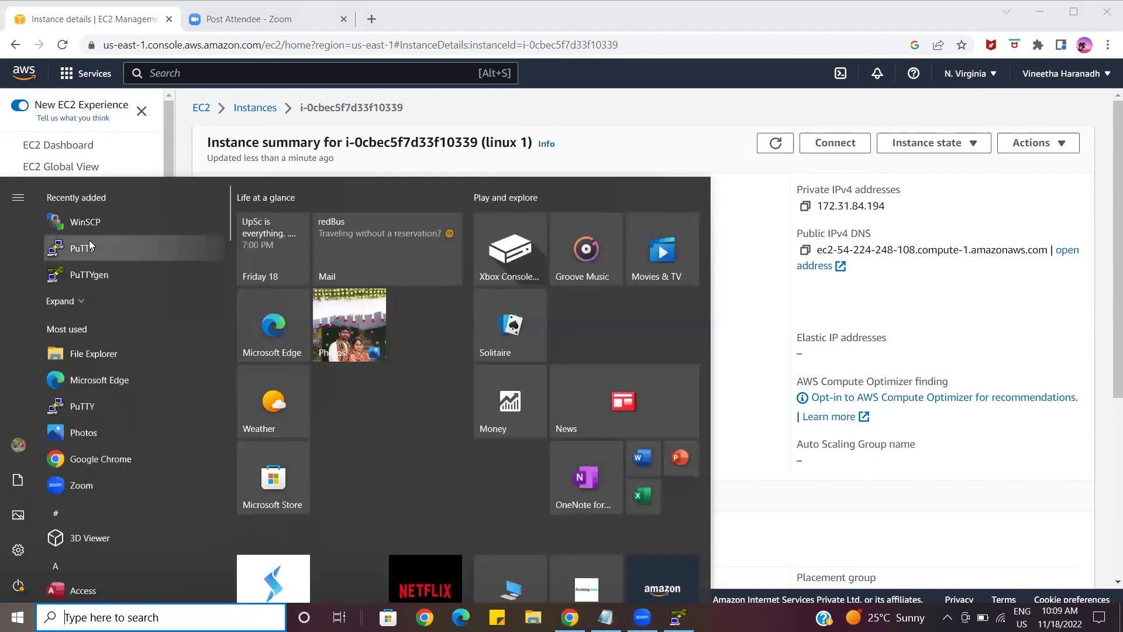
left_click(82, 249)
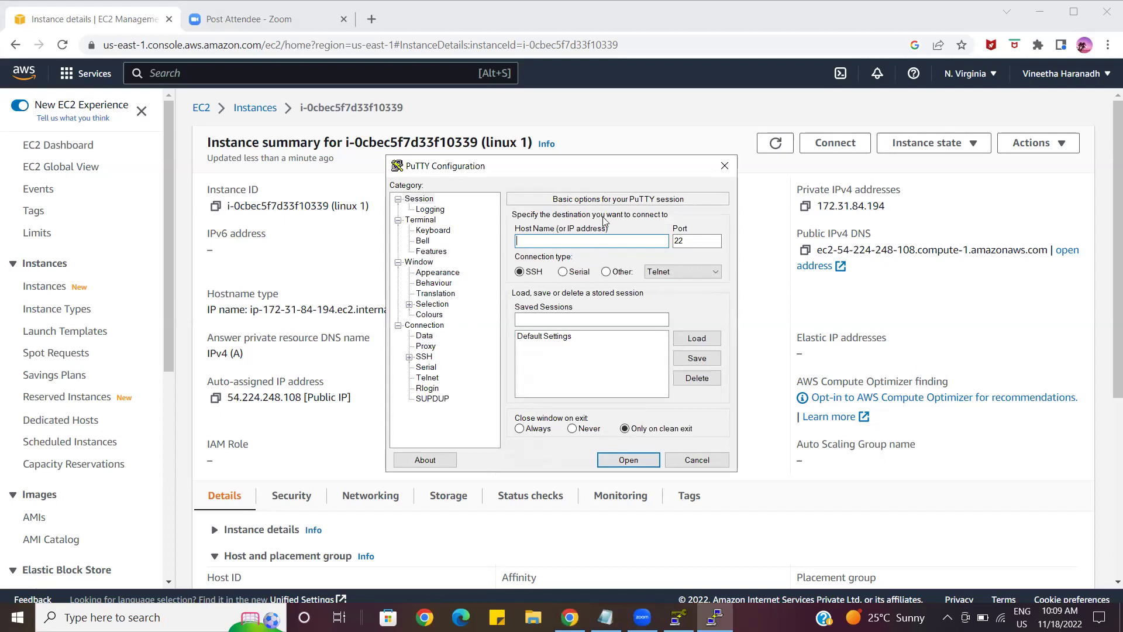
left_click_drag(621, 187, 553, 288)
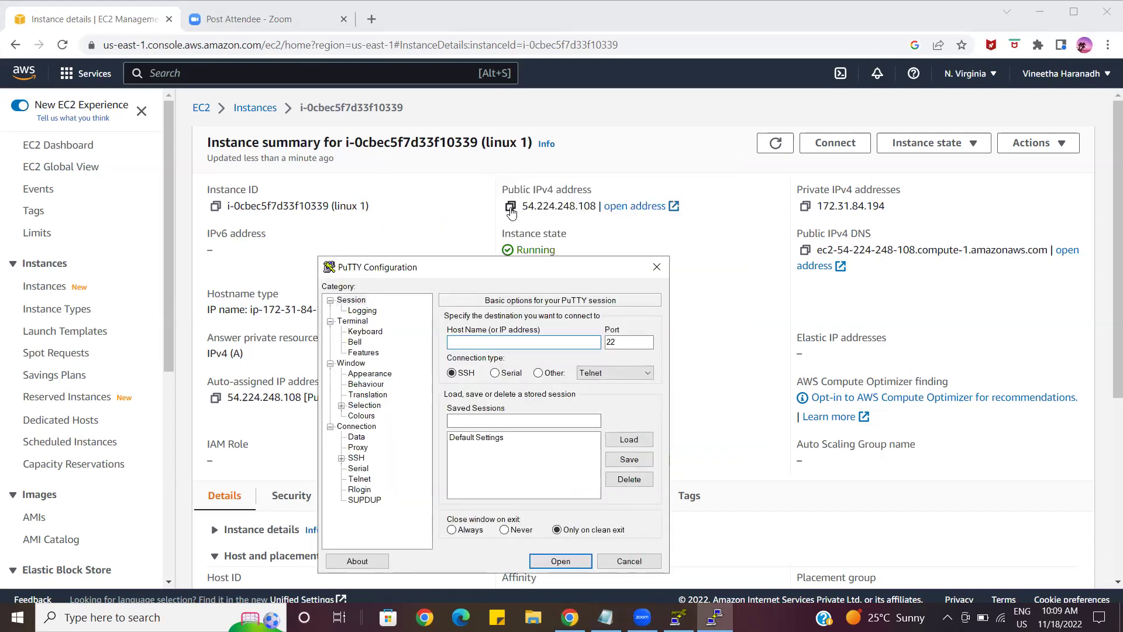
left_click(511, 208)
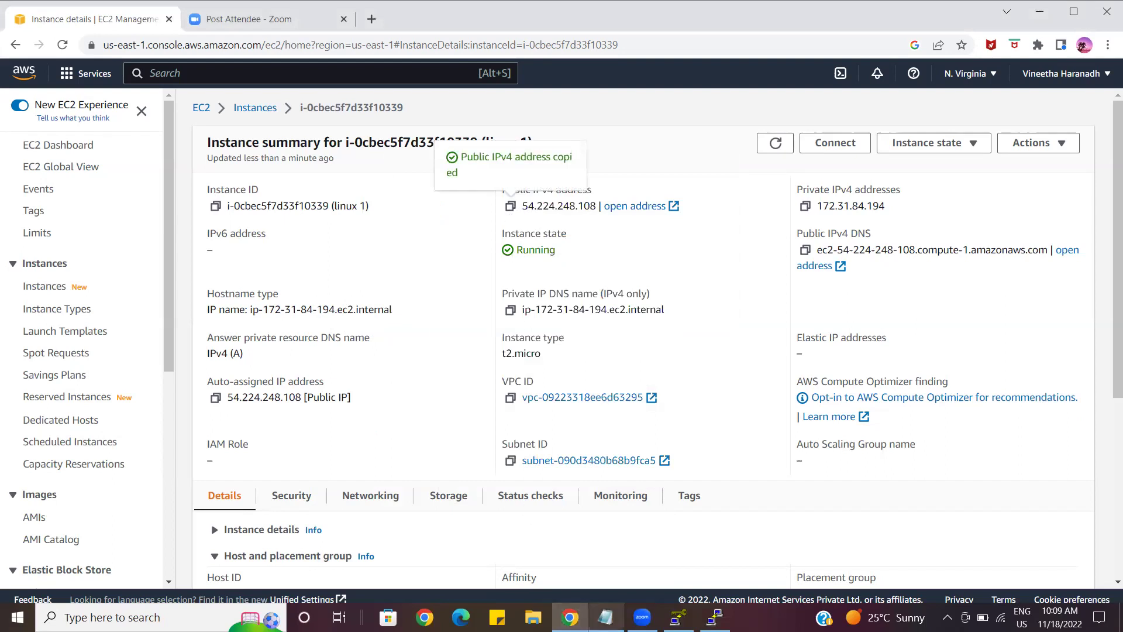
left_click(715, 617)
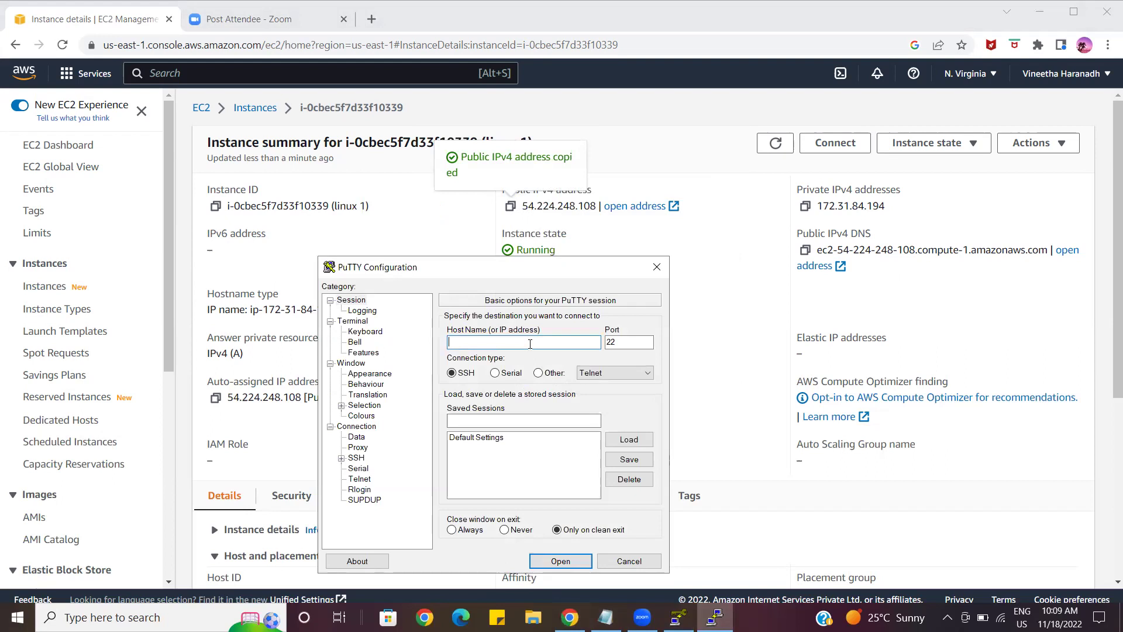
key("ctrl+v")
Set the private key file in the SSH authentication credentials to vineetha1.ppk from the Downloads folder
left_click(342, 458)
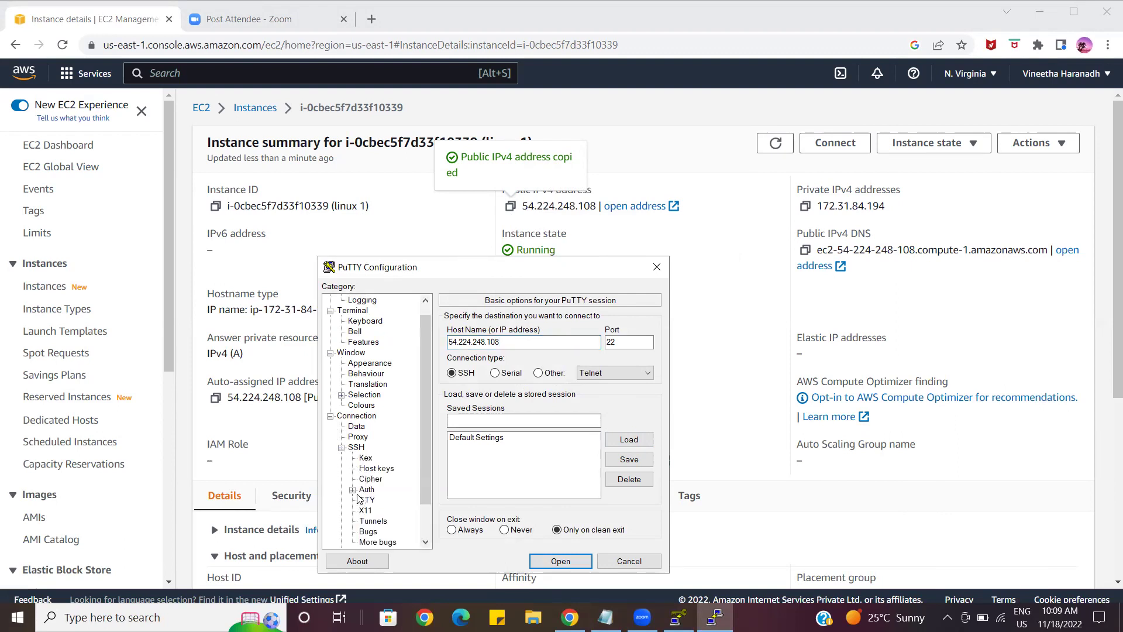
left_click(353, 490)
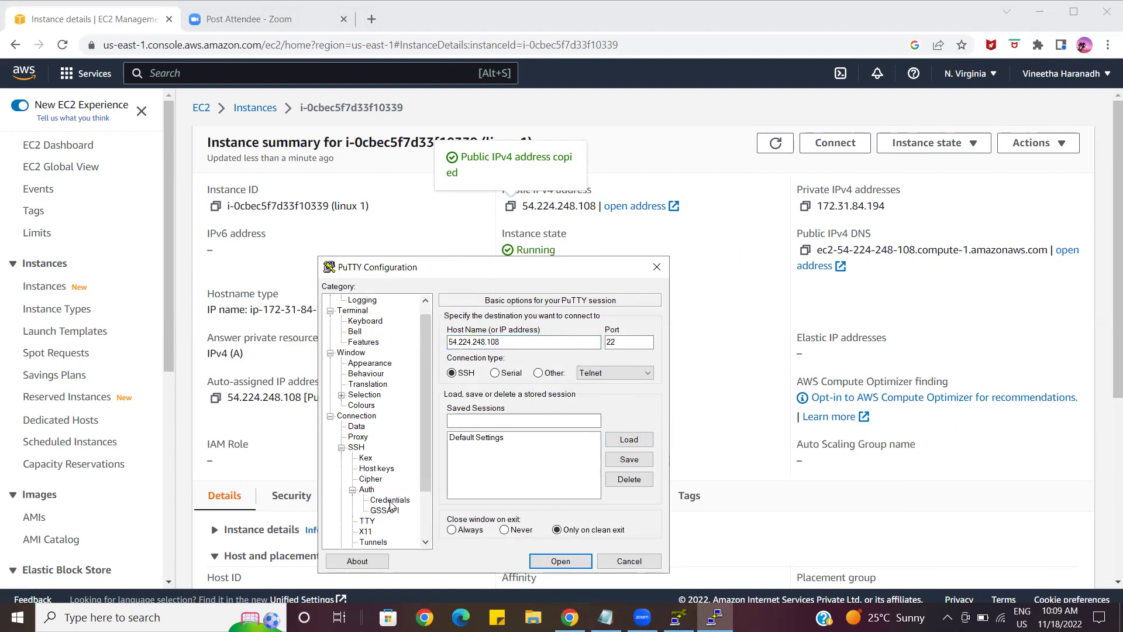
left_click(390, 501)
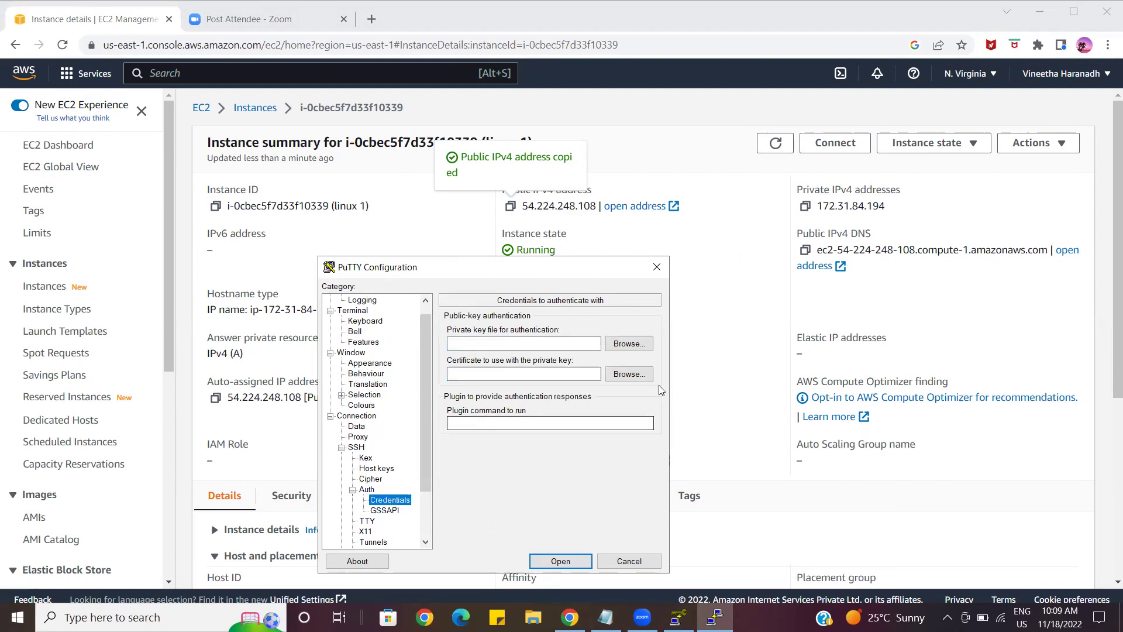
left_click(627, 344)
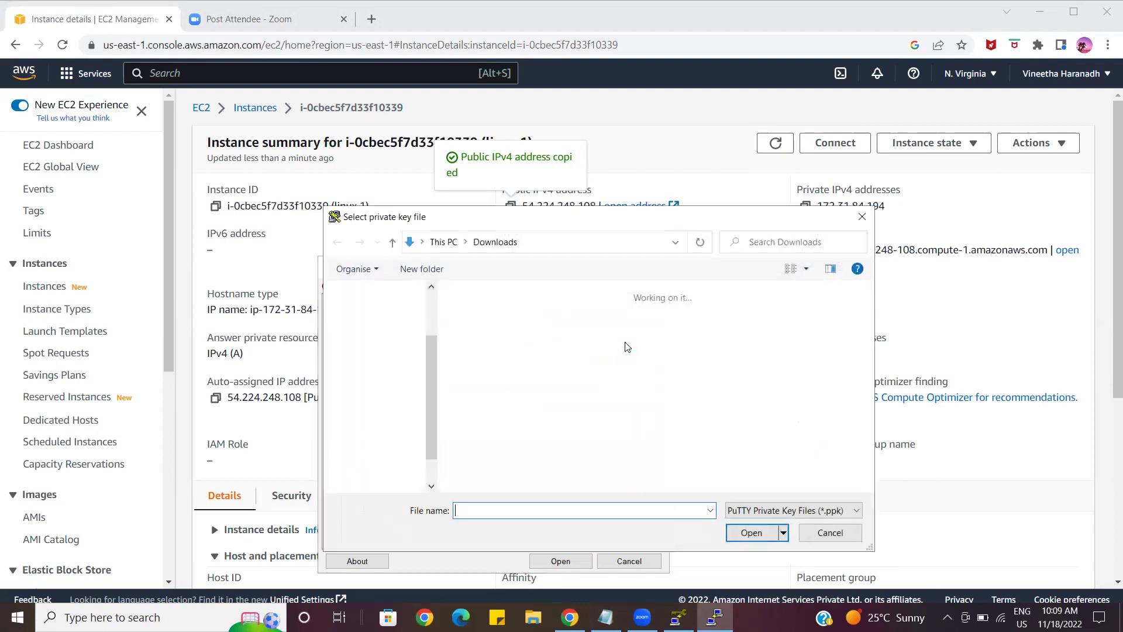
left_click(491, 312)
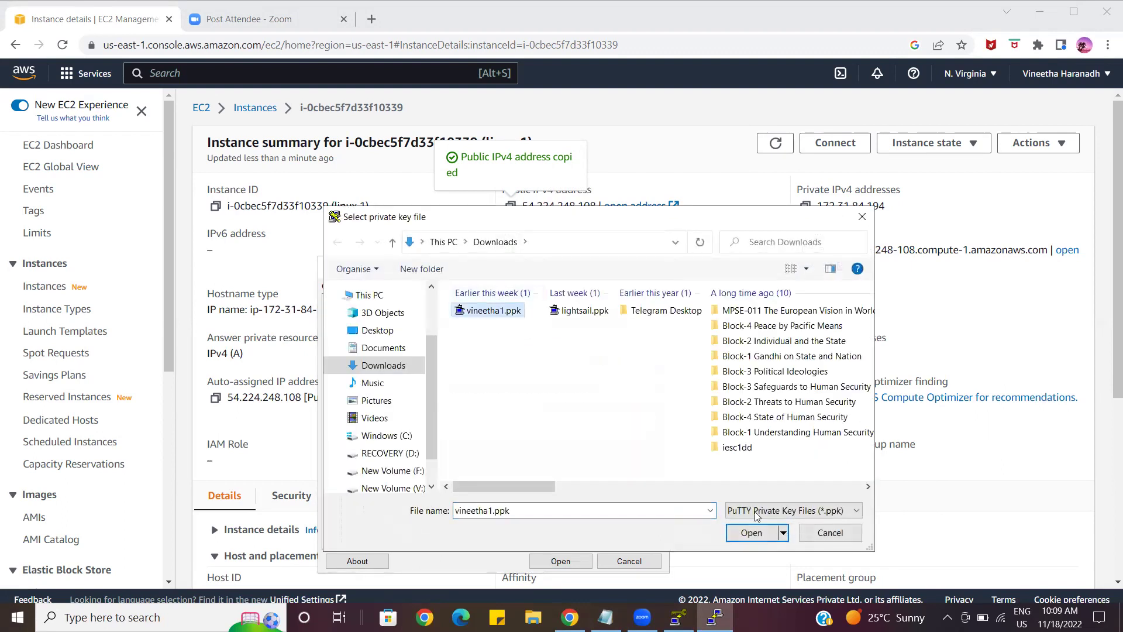
left_click(753, 534)
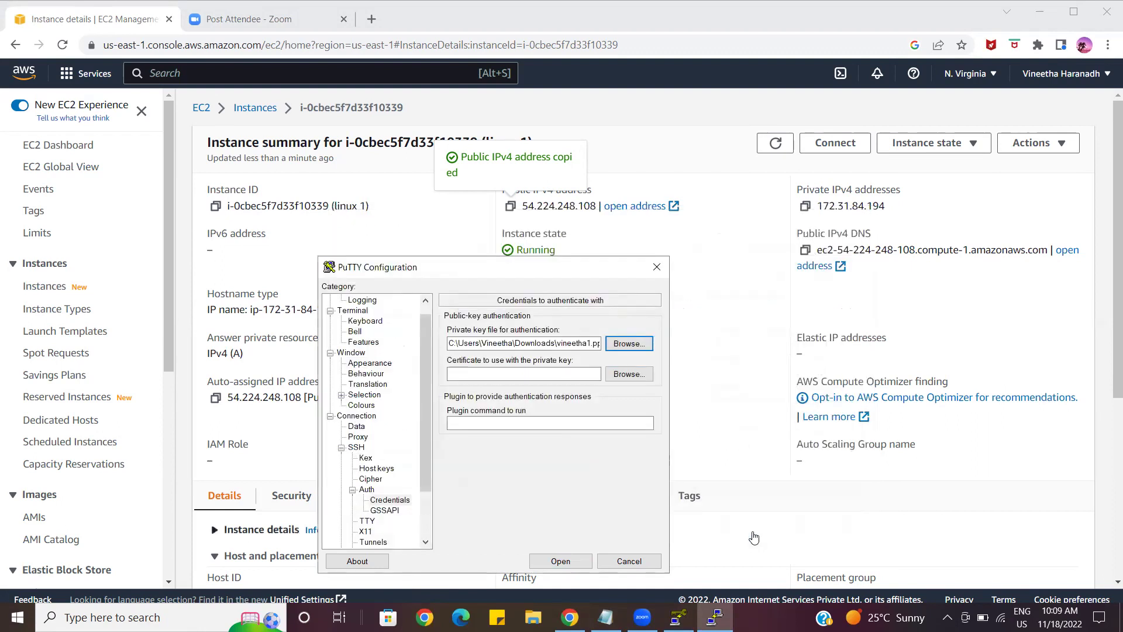
Open the SSH session, accept the server's host key and log in as ec2-user
left_click(567, 562)
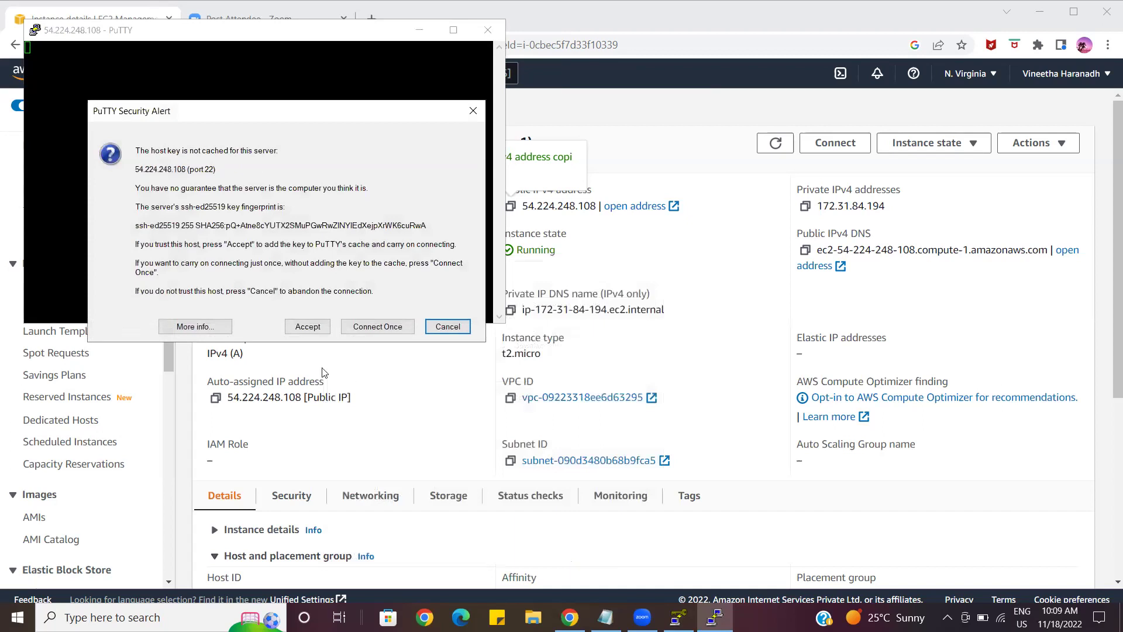
left_click(307, 326)
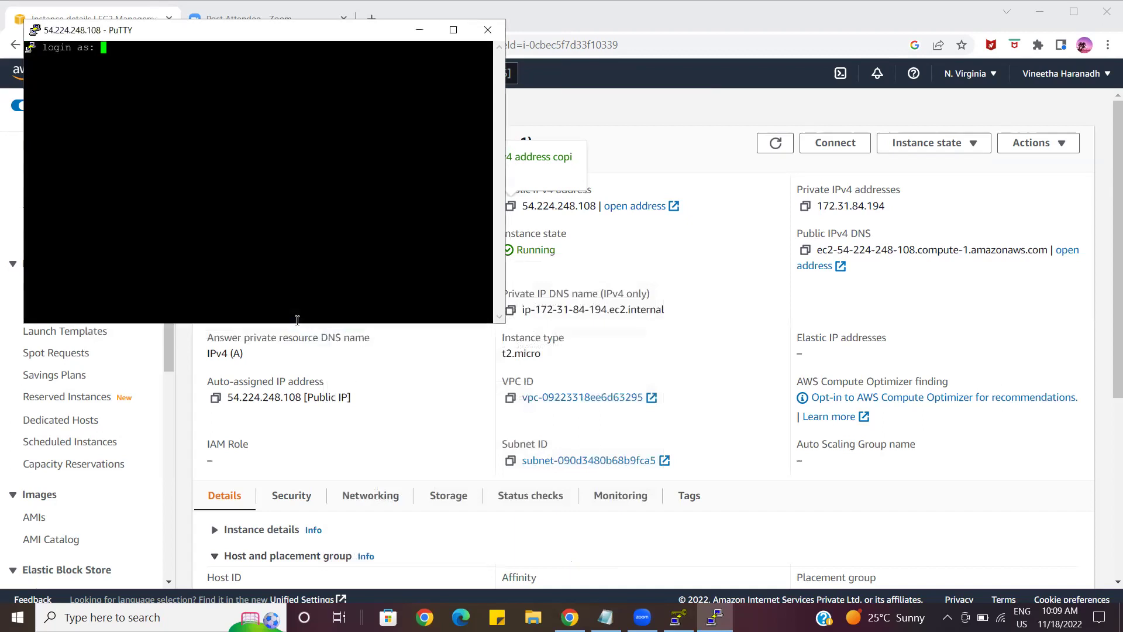
type("ec2-user")
key("Return")
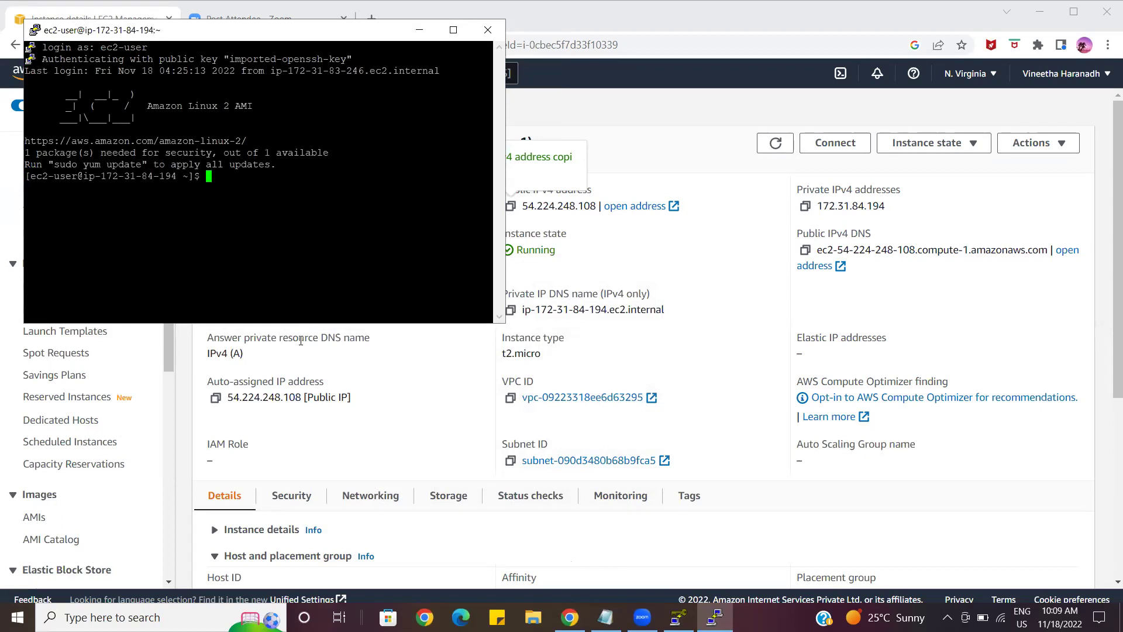
type("p")
key("BackSpace")
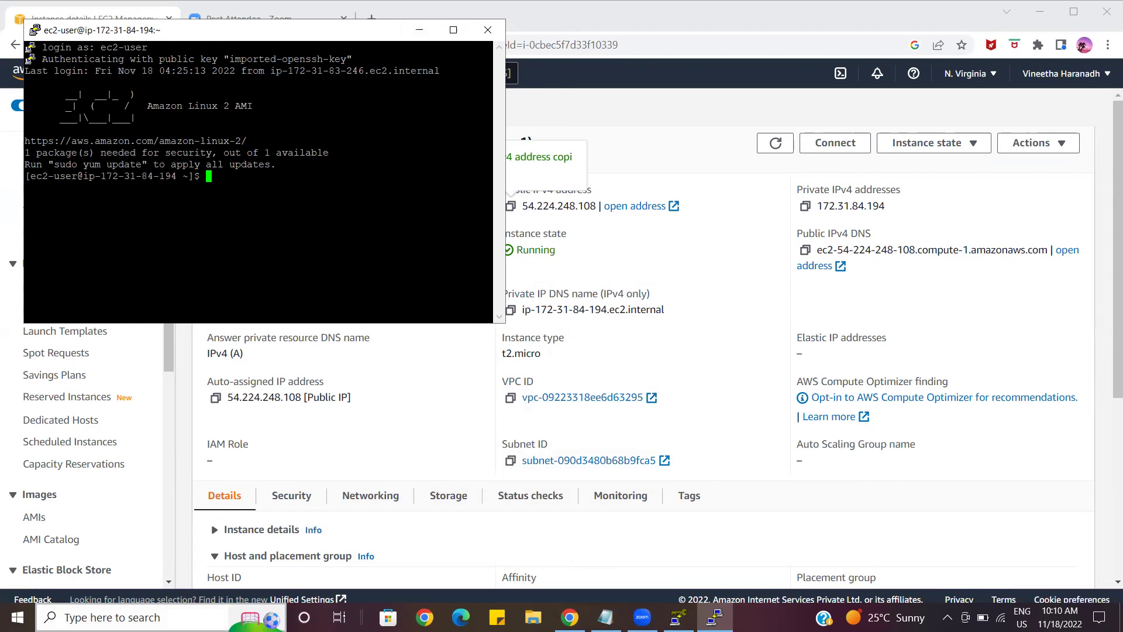
Launch WinSCP and enter 54.224.248.108 as the host name and ec2-user as the user name for the new site
left_click(18, 618)
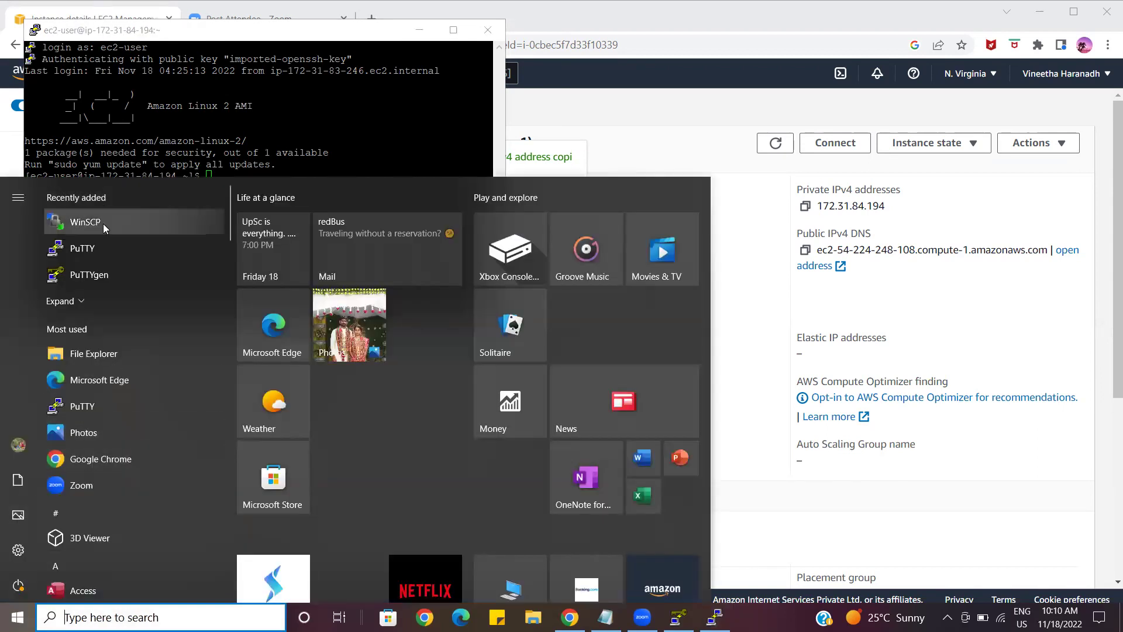
left_click(103, 224)
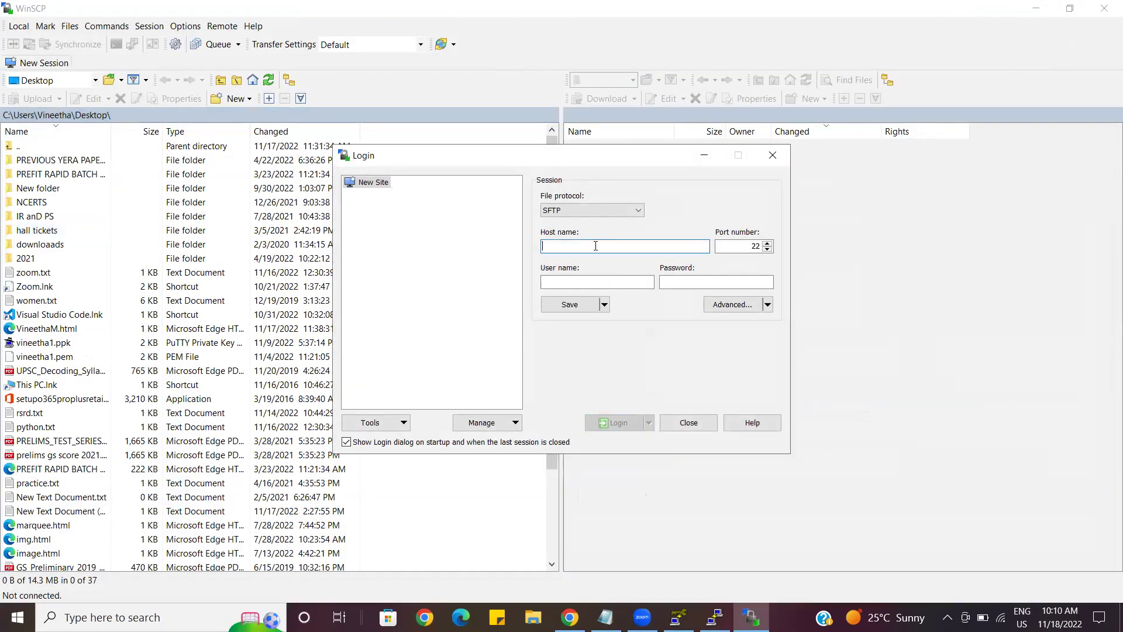
type("54.224.248.108")
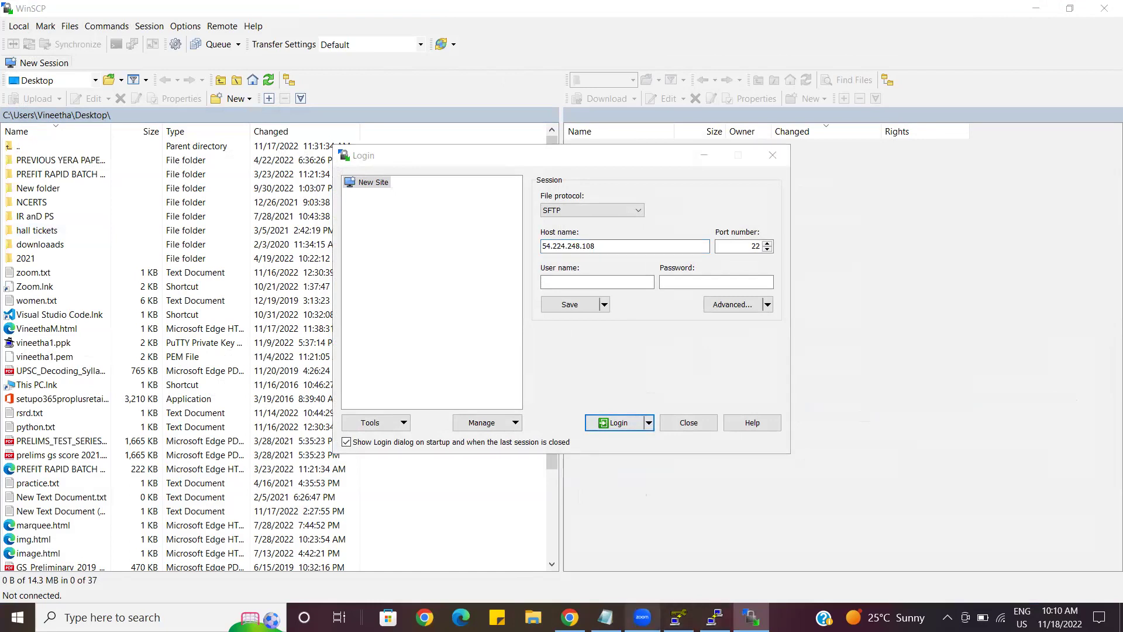
left_click(610, 282)
type("ec")
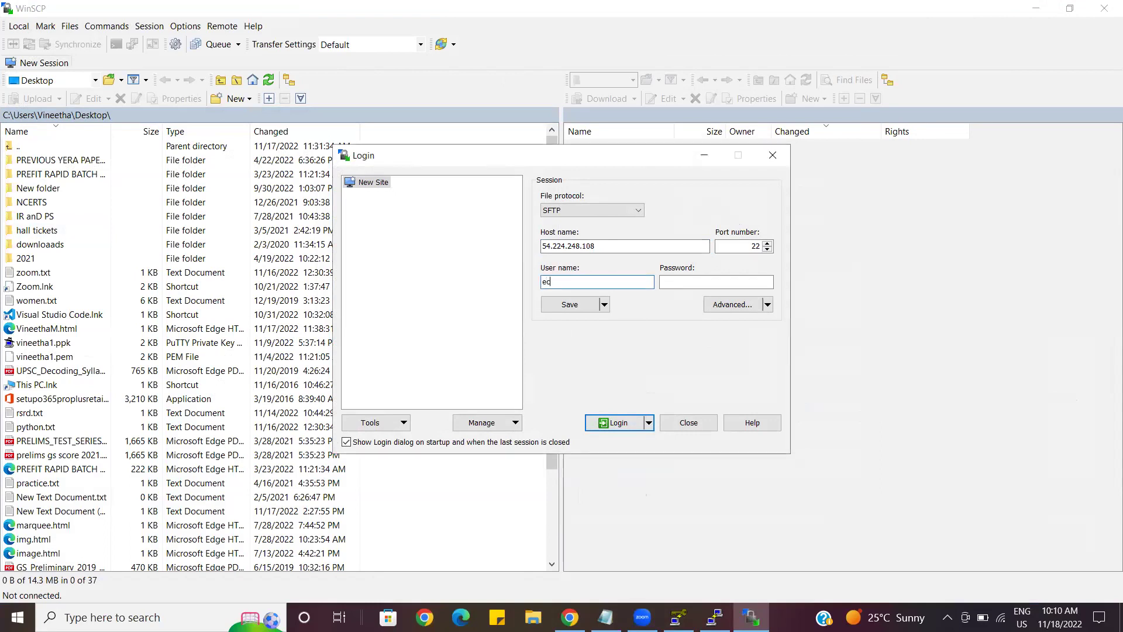
type("2-user")
Set the private key file in the site's advanced SSH authentication settings to vineetha1.ppk from the Downloads folder
left_click(754, 309)
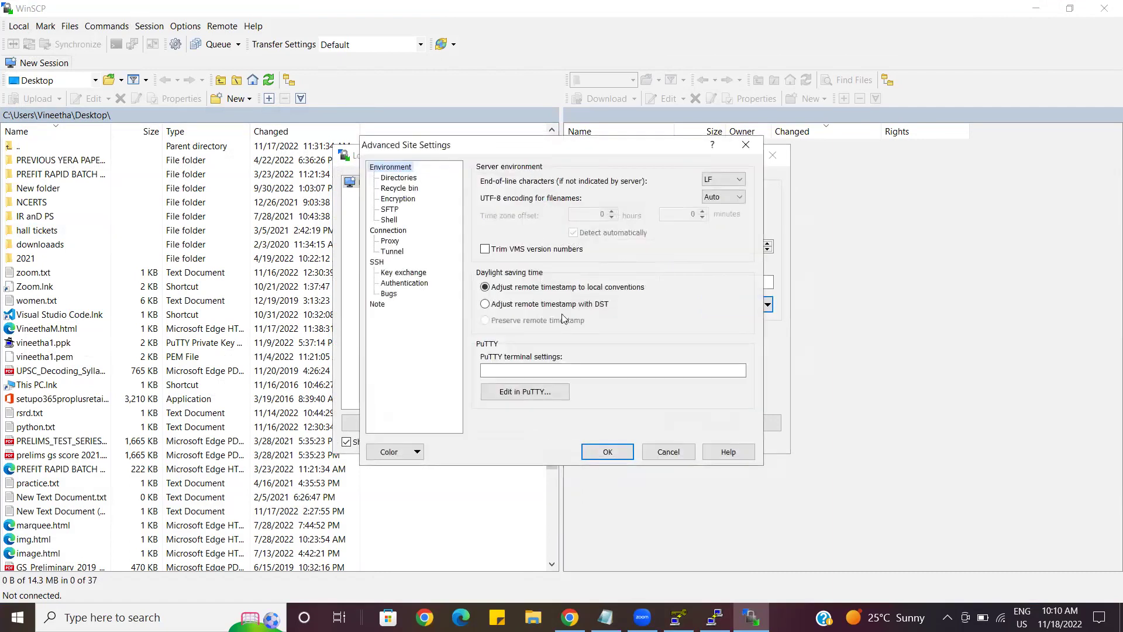
left_click(392, 285)
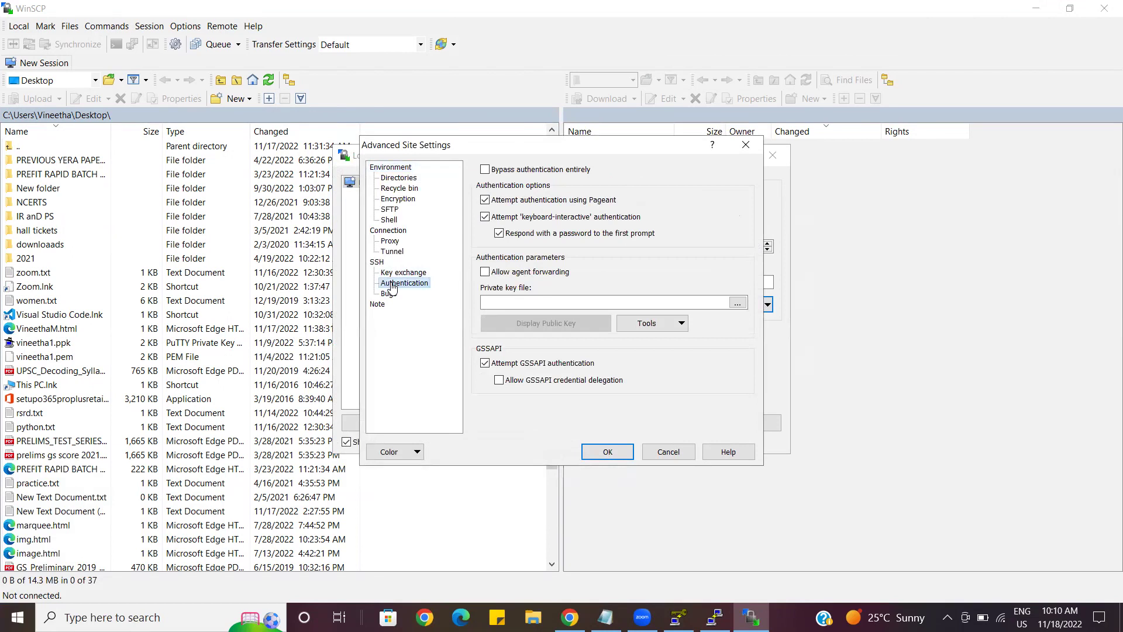
left_click(735, 306)
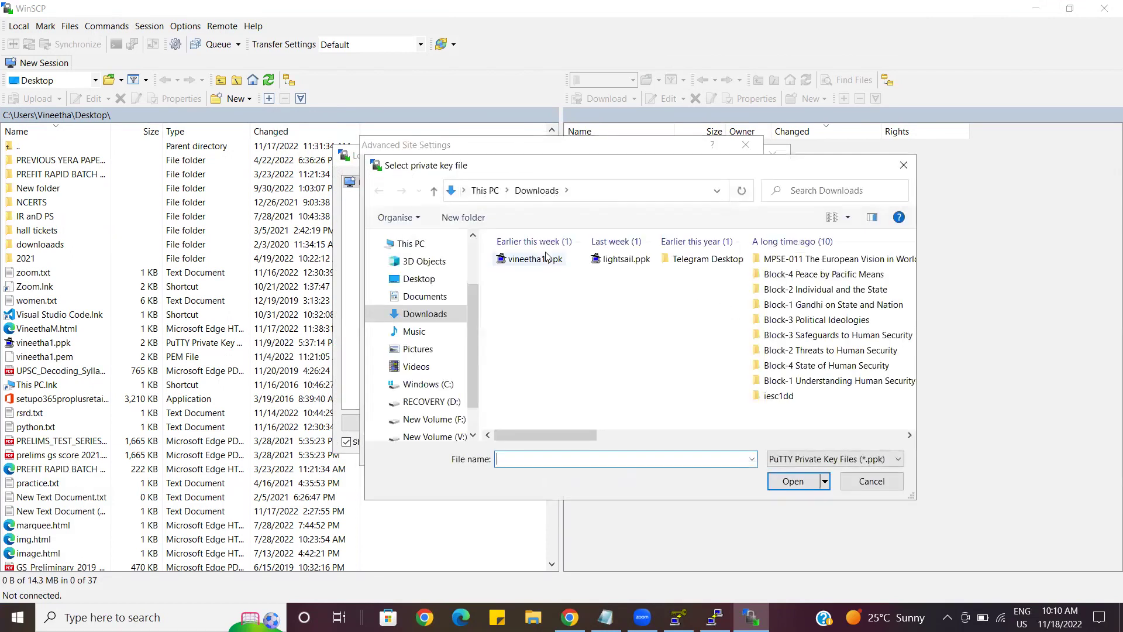
left_click(536, 262)
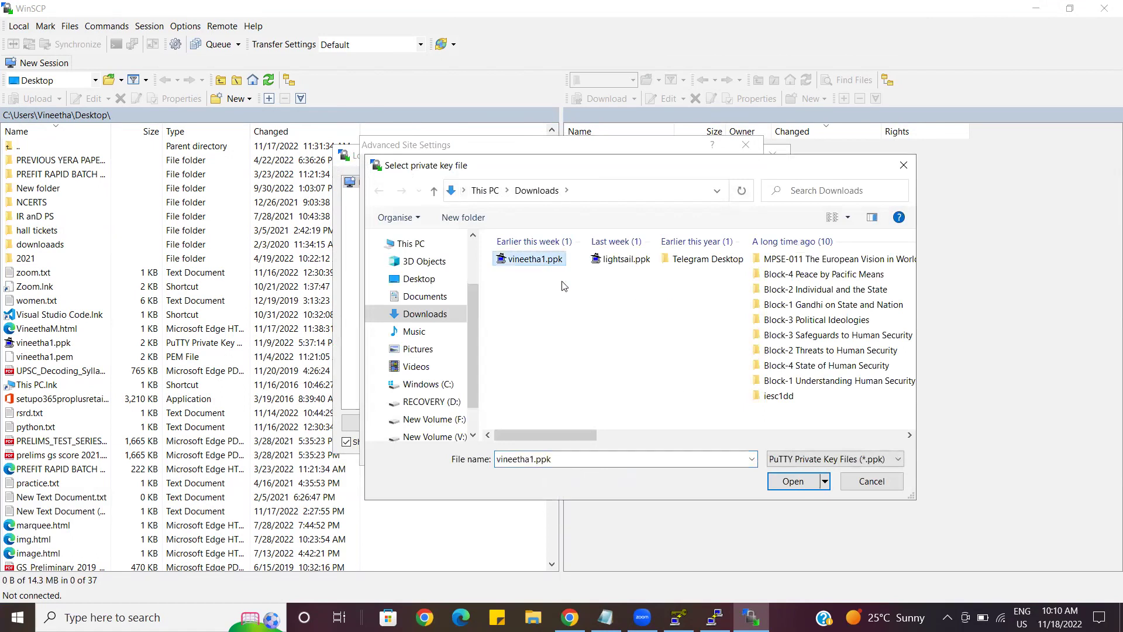
left_click(784, 483)
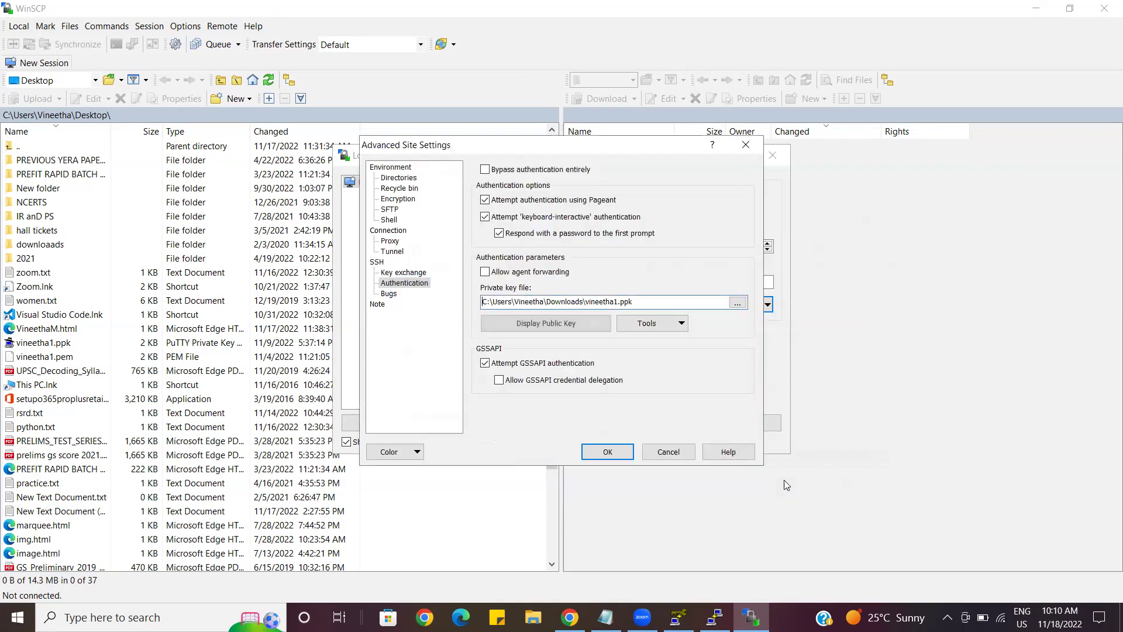
left_click(608, 453)
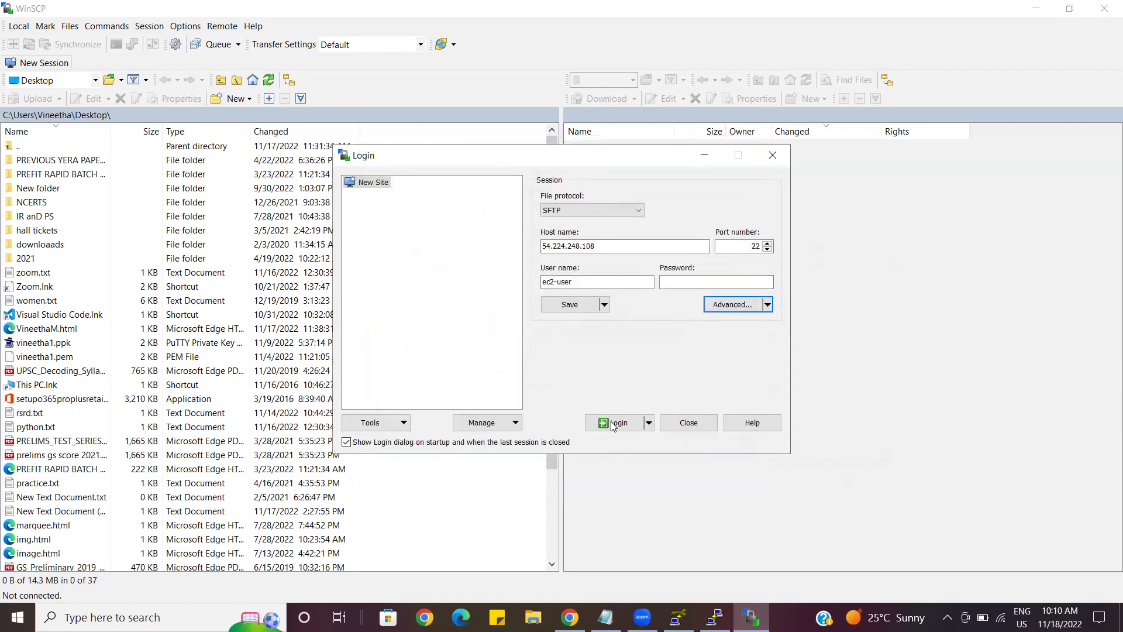
Recheck the site's SSH authentication settings, and log in to the server, accepting its host key into the cache
left_click(769, 306)
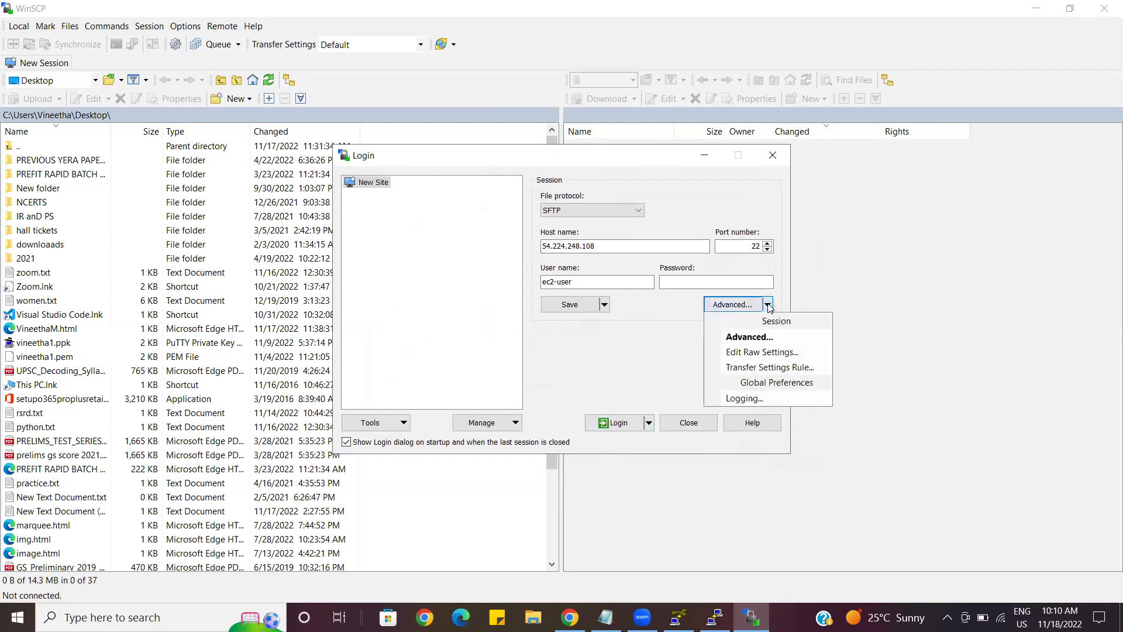
left_click(731, 338)
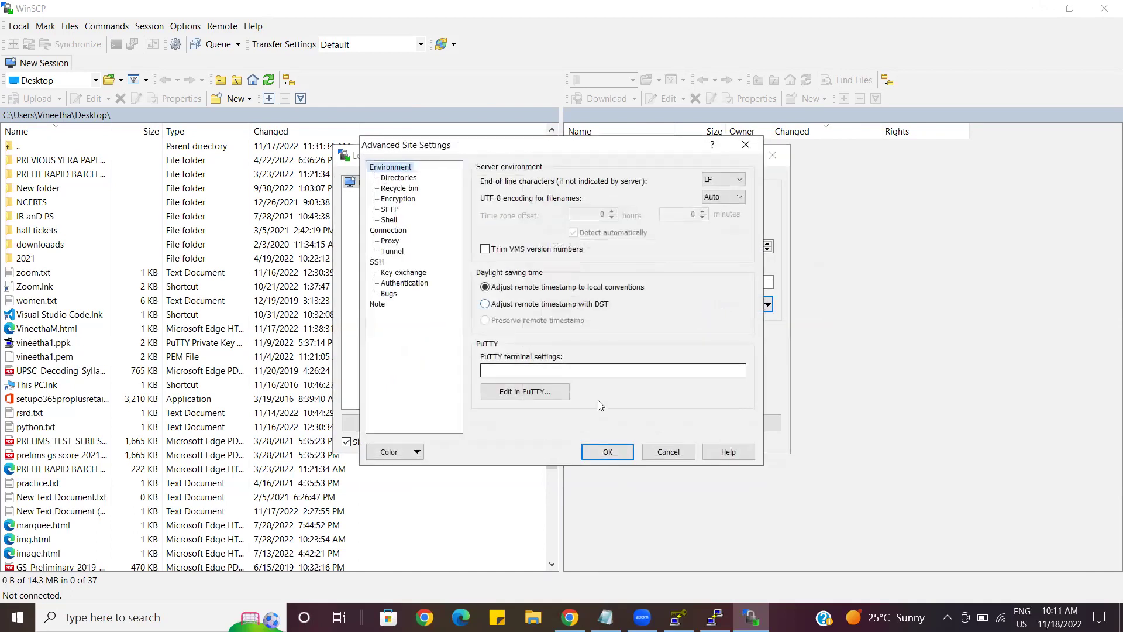
left_click(403, 283)
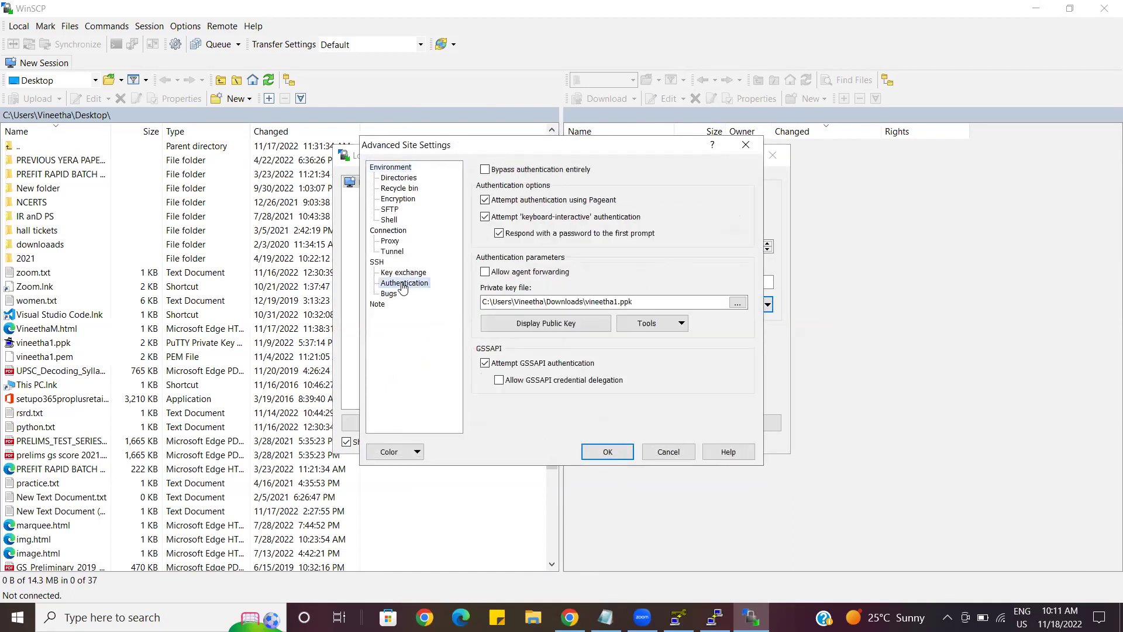
left_click(606, 453)
left_click(609, 423)
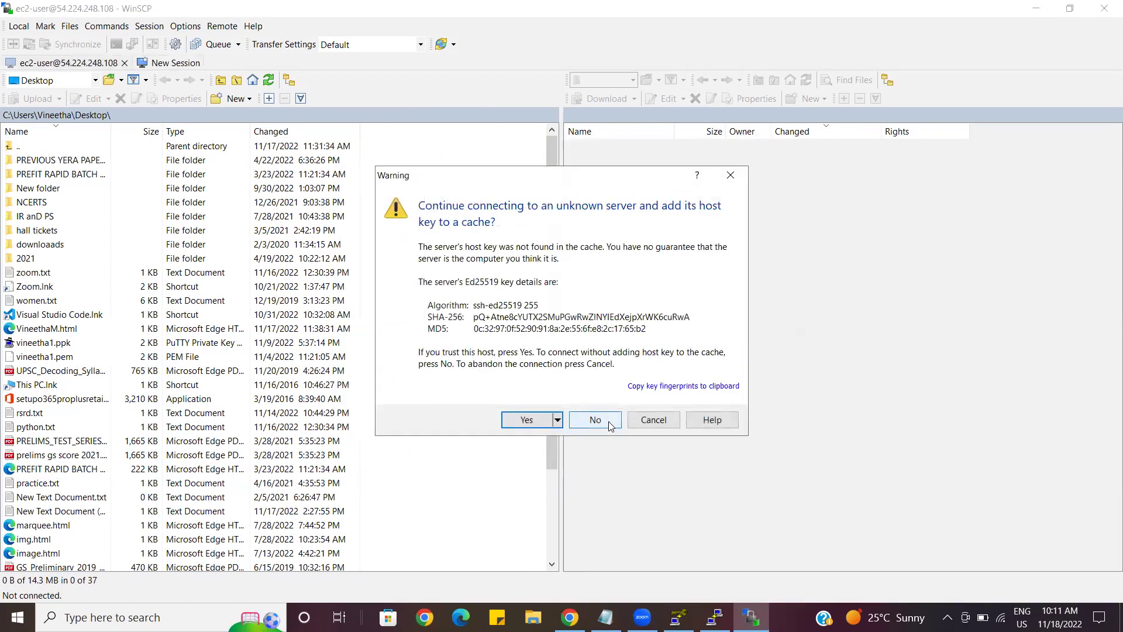
left_click(539, 419)
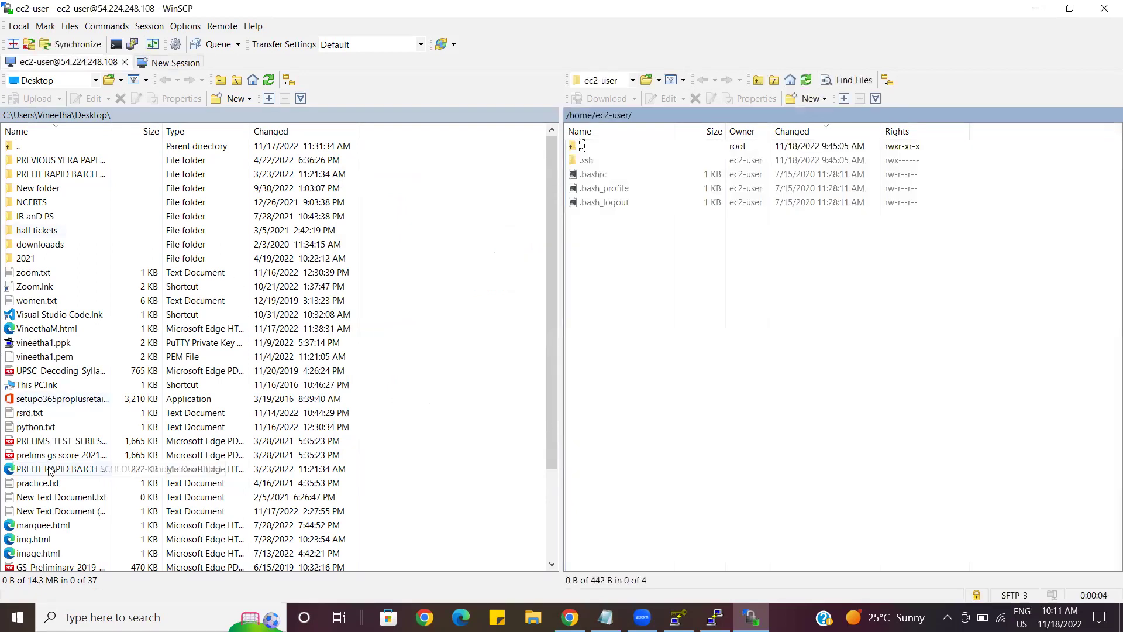
Upload vineetha1.pem from the local Desktop to /home/ec2-user and restrict the uploaded file's permissions to owner read only
left_click(59, 358)
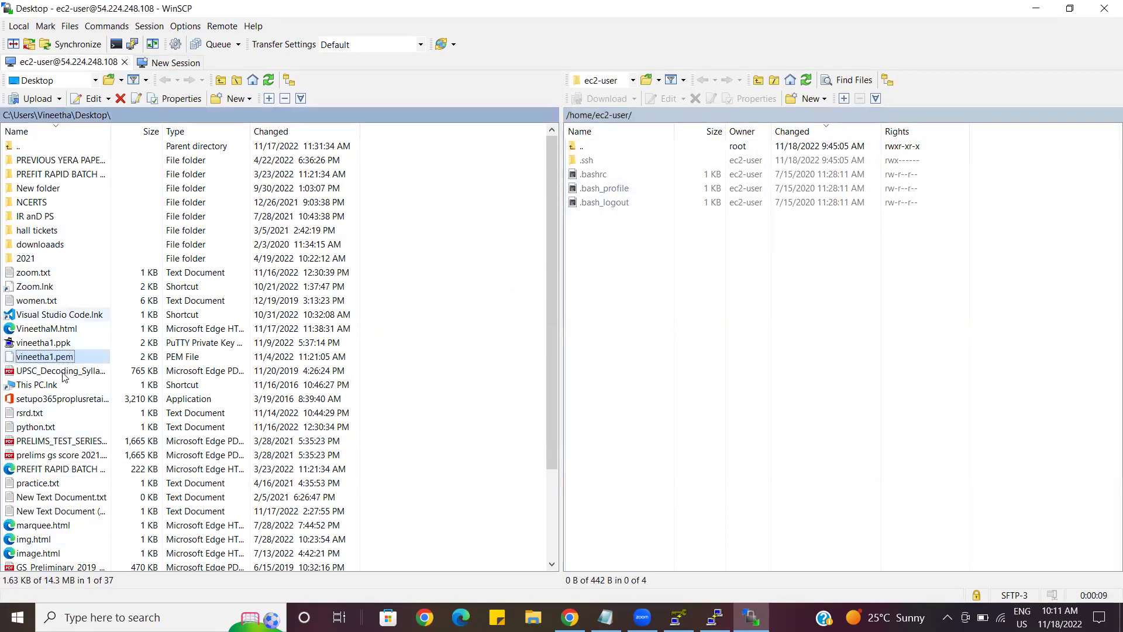
left_click_drag(64, 359, 570, 280)
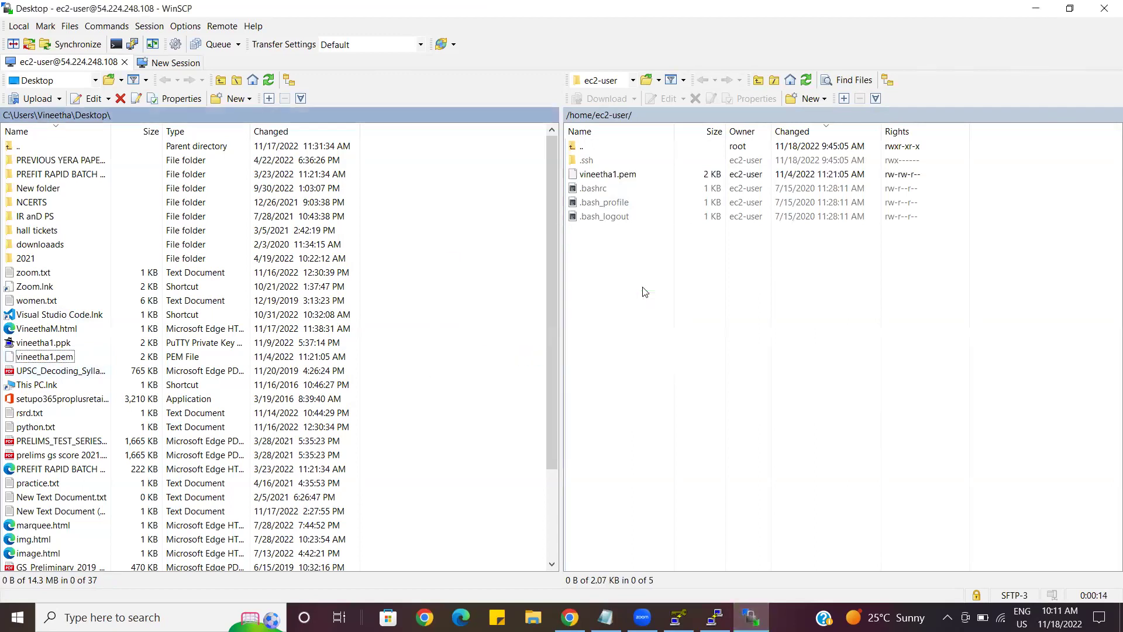
left_click(617, 177)
right_click(616, 175)
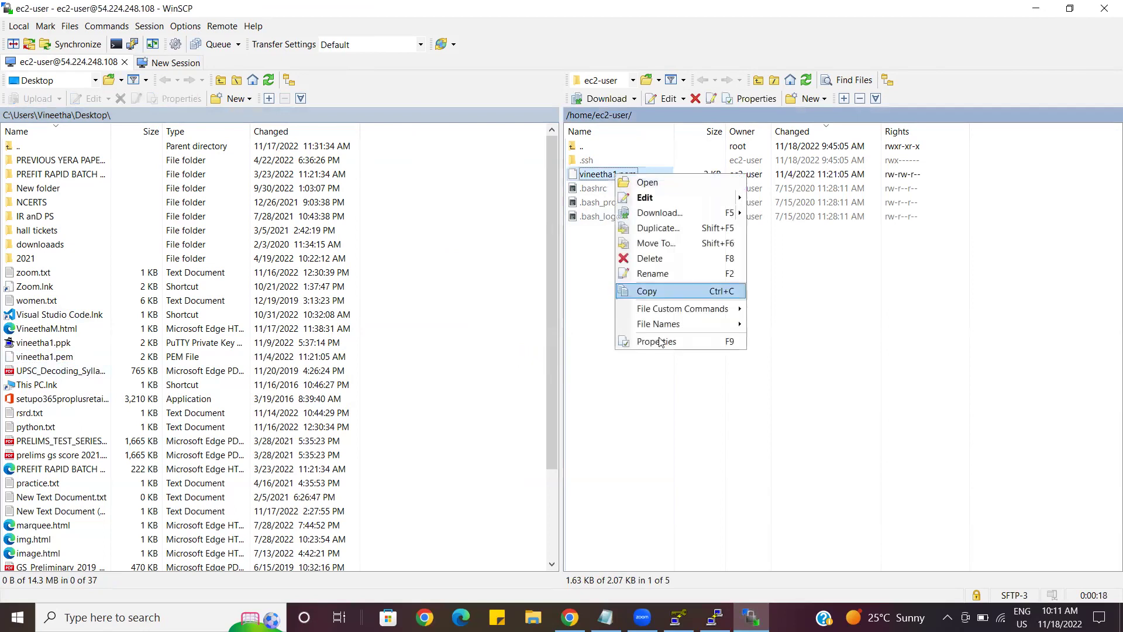
left_click(657, 343)
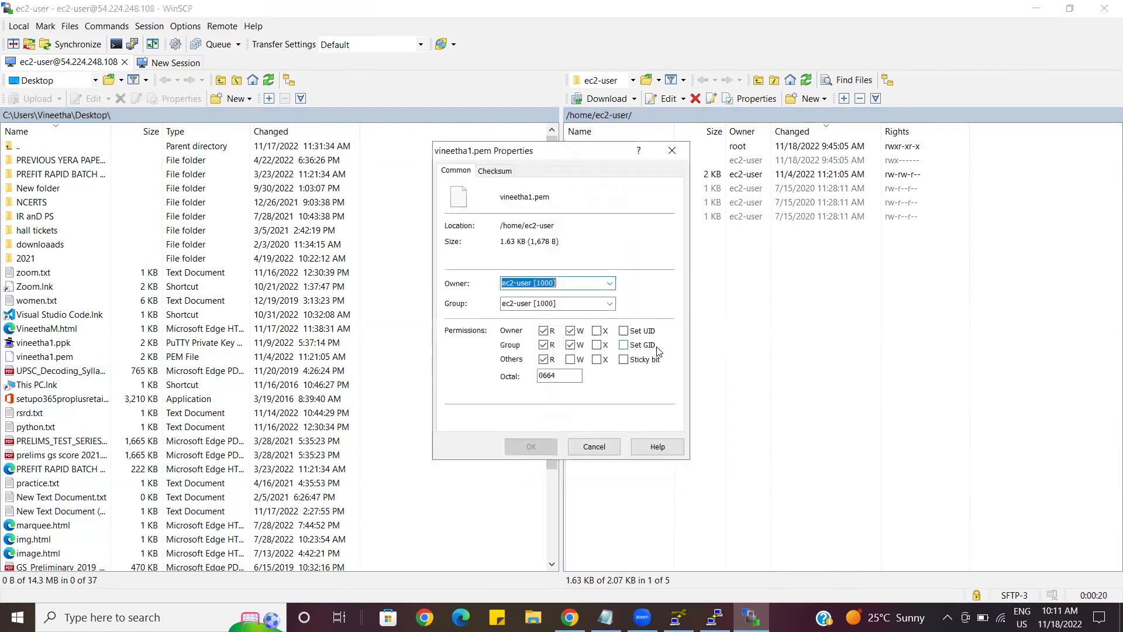
left_click(570, 331)
left_click(571, 347)
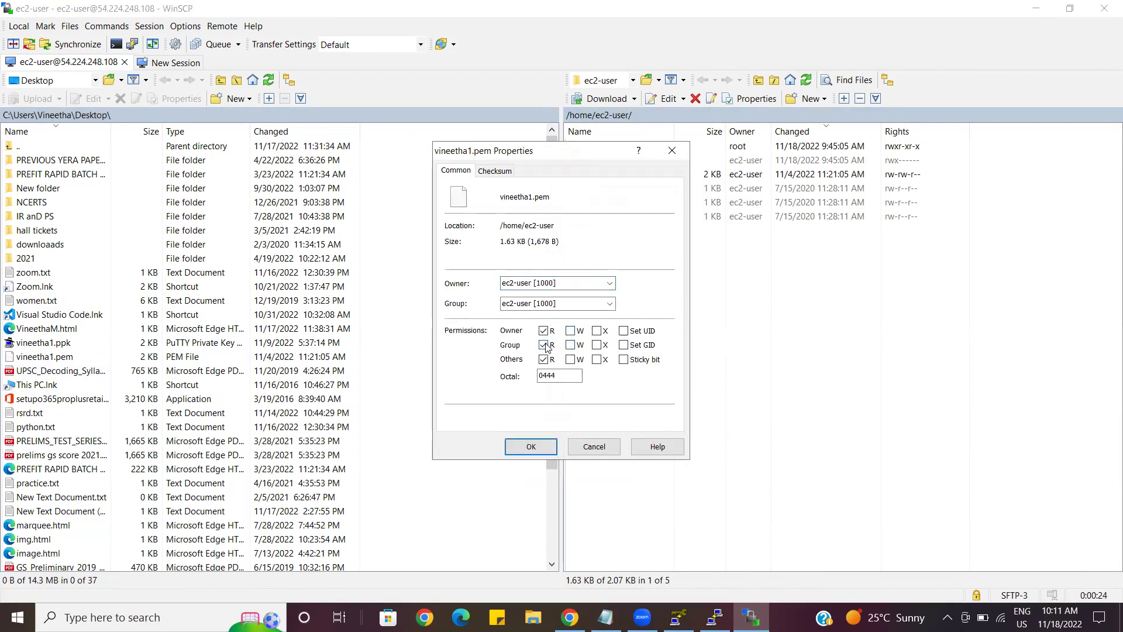
left_click(544, 360)
left_click(544, 345)
left_click(531, 447)
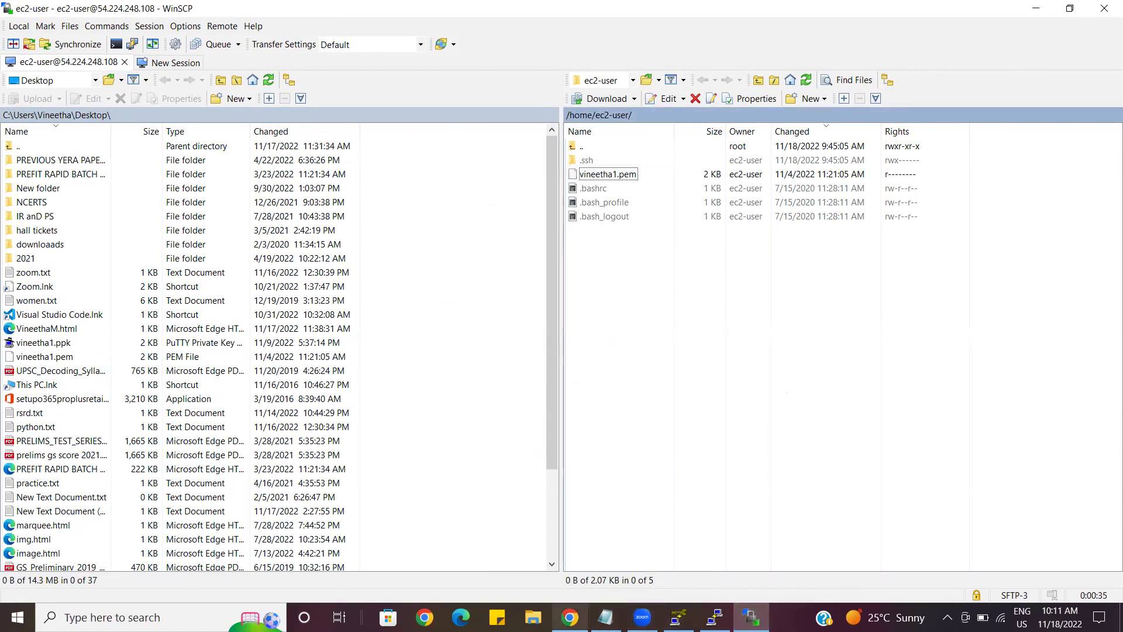
Switch to the open PuTTY session and list the files in the home directory with ls
mouse_move(570, 617)
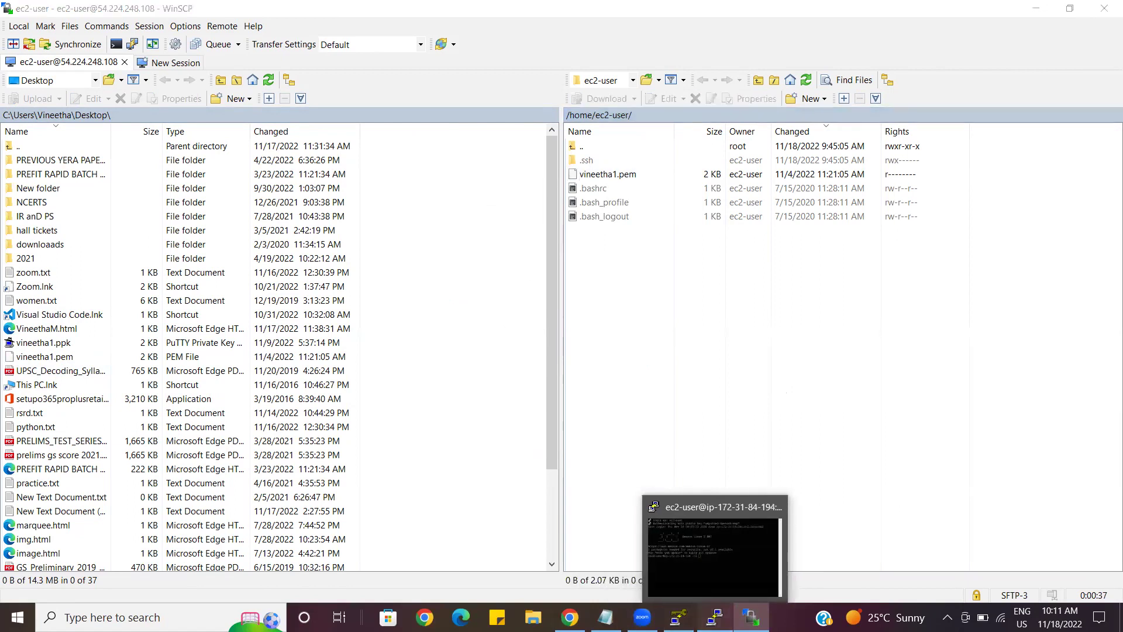
left_click(715, 617)
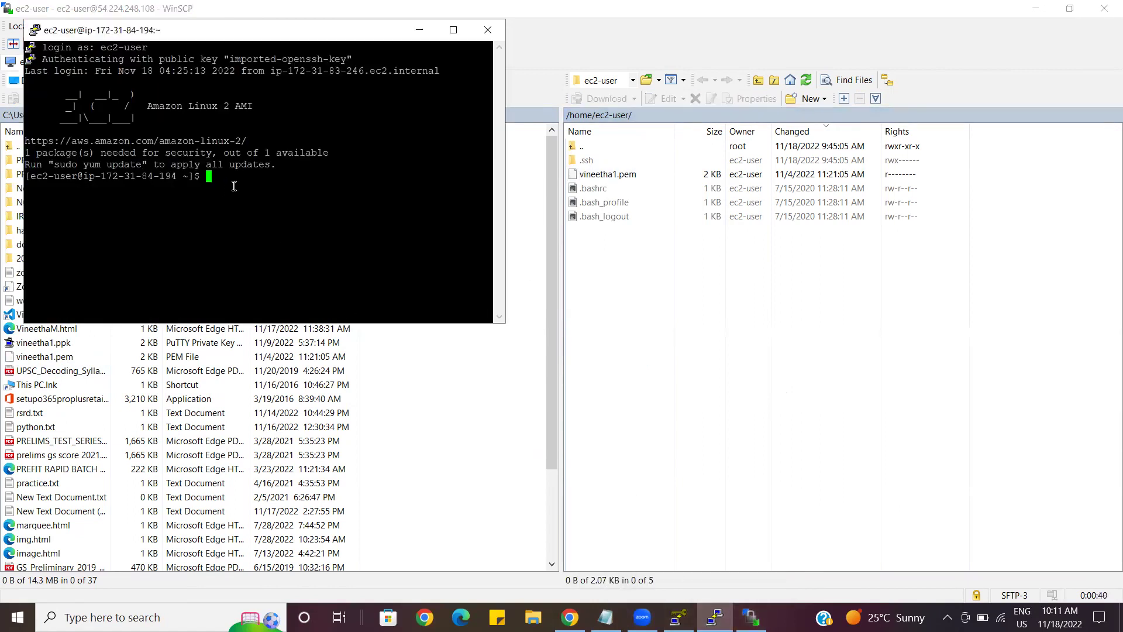
type("ls")
key("Return")
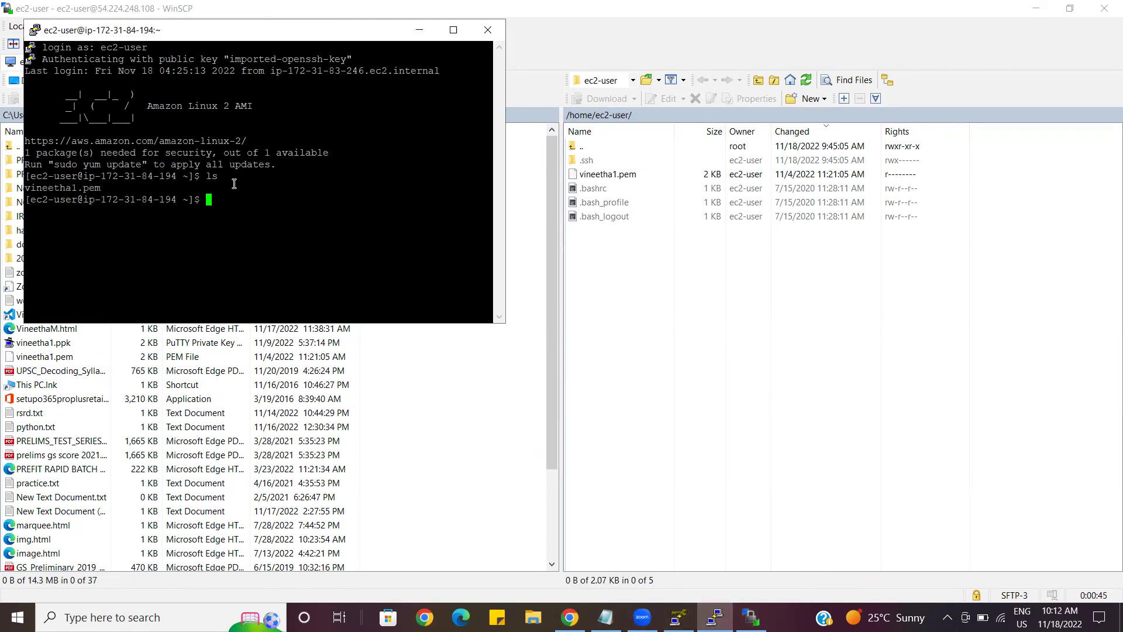
Enter the beginning of the SSH command, ssh -i vineetha1.pem ec2-user@, at the prompt without running it
type("ssh -")
type("i ")
type("vineetha1")
type(".com")
key("BackSpace")
key("BackSpace")
key("BackSpace")
key("BackSpace")
type("pem e")
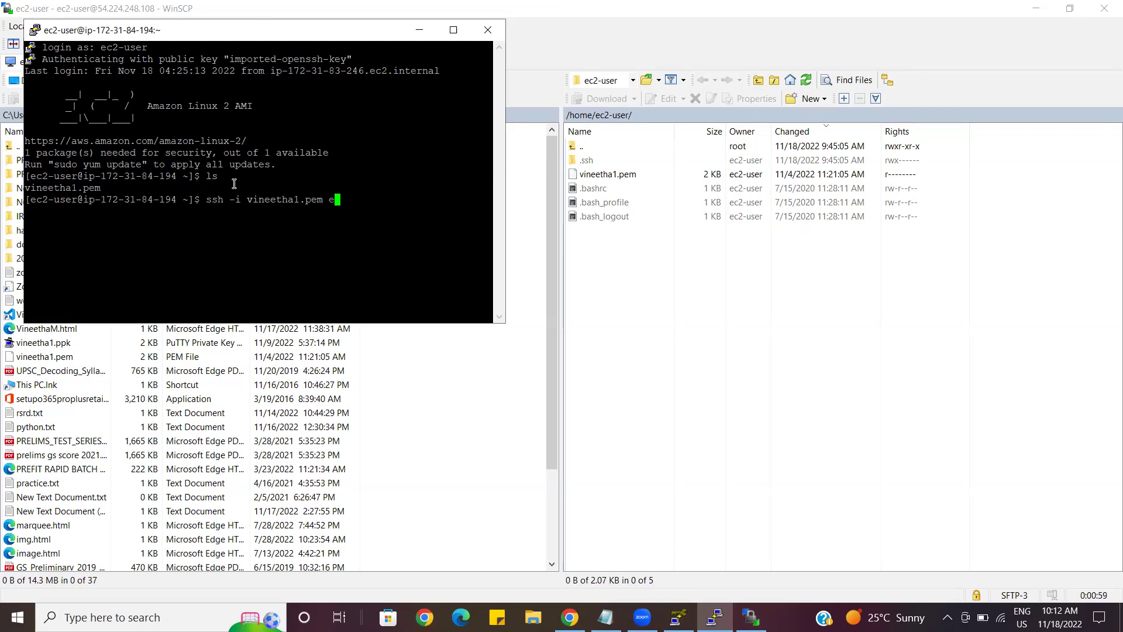
type("c2-user@")
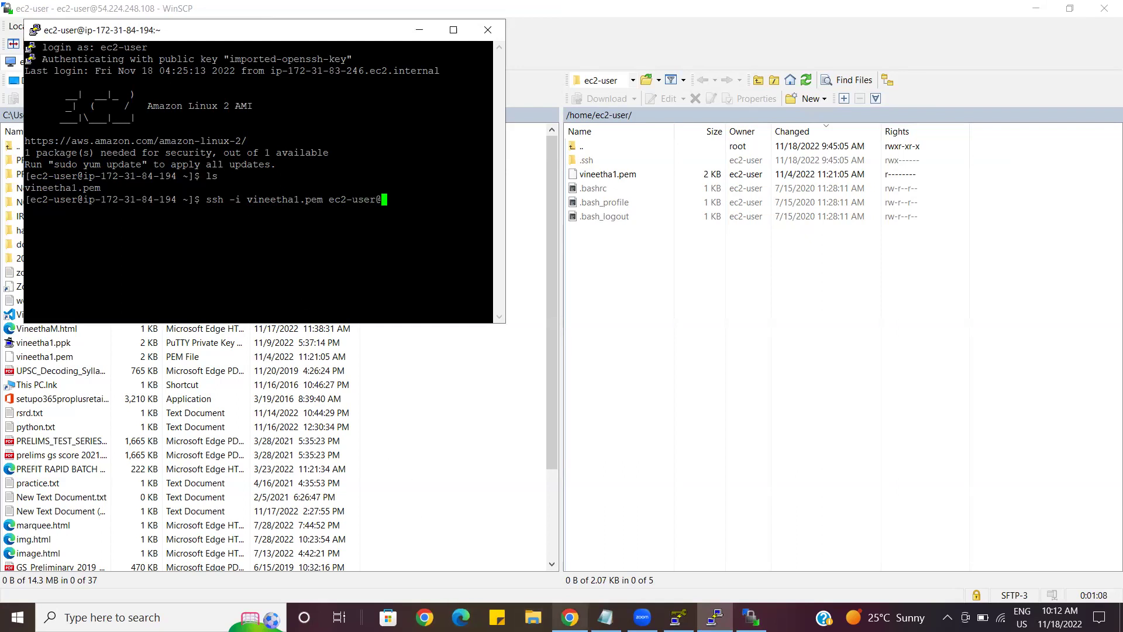
Switch to the EC2 console in Chrome and copy the private IPv4 address of the linux2 instance
left_click(570, 617)
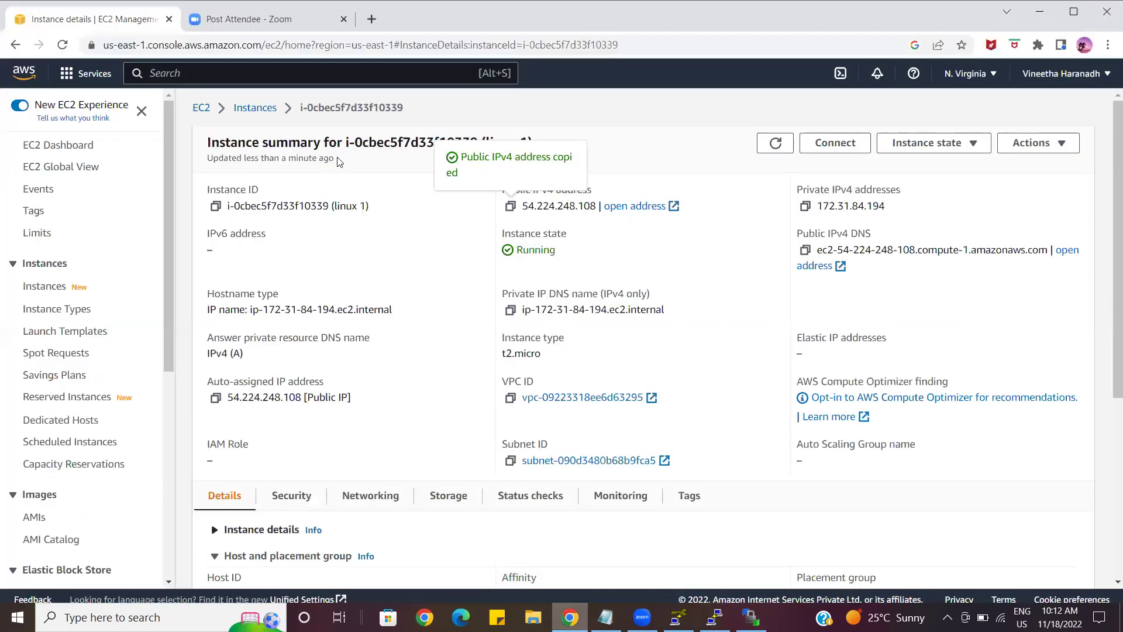
left_click(246, 110)
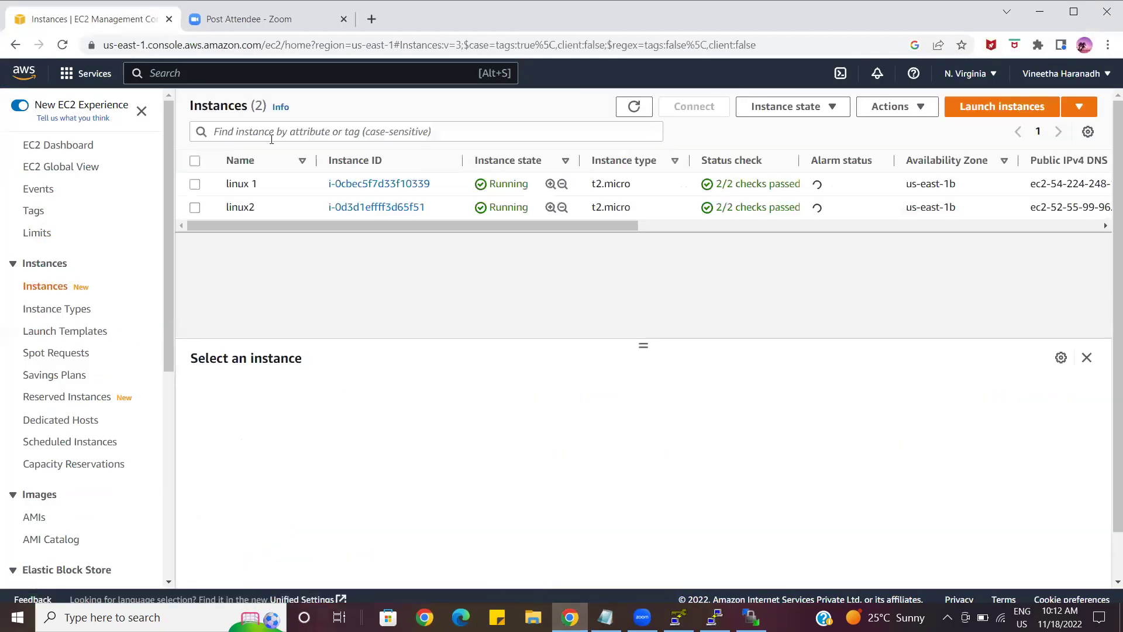
left_click(338, 207)
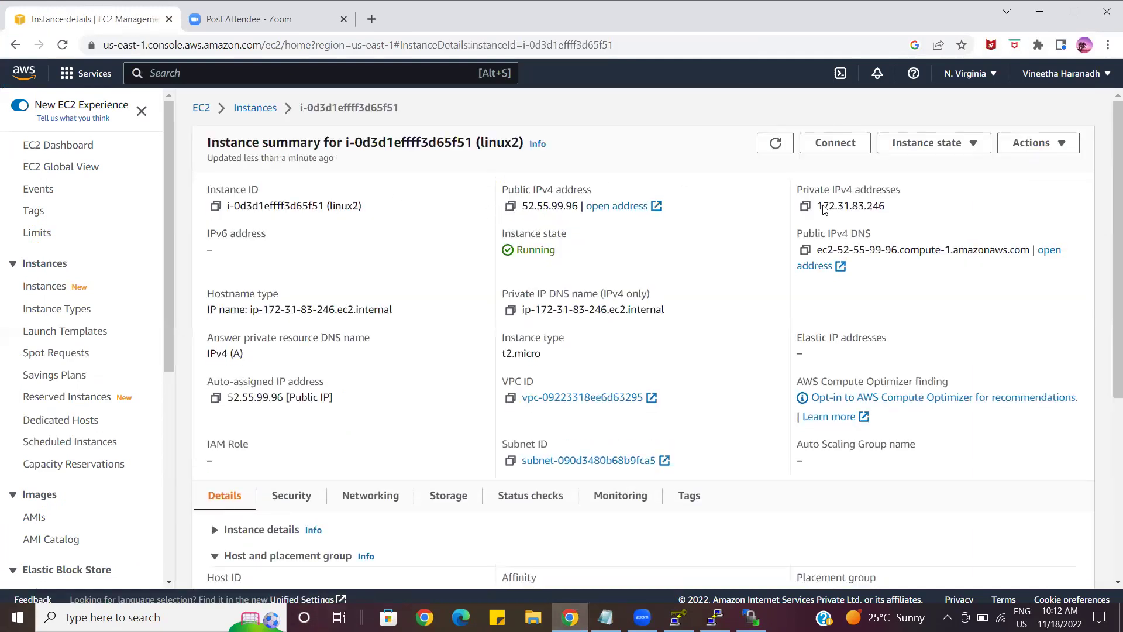
left_click(808, 208)
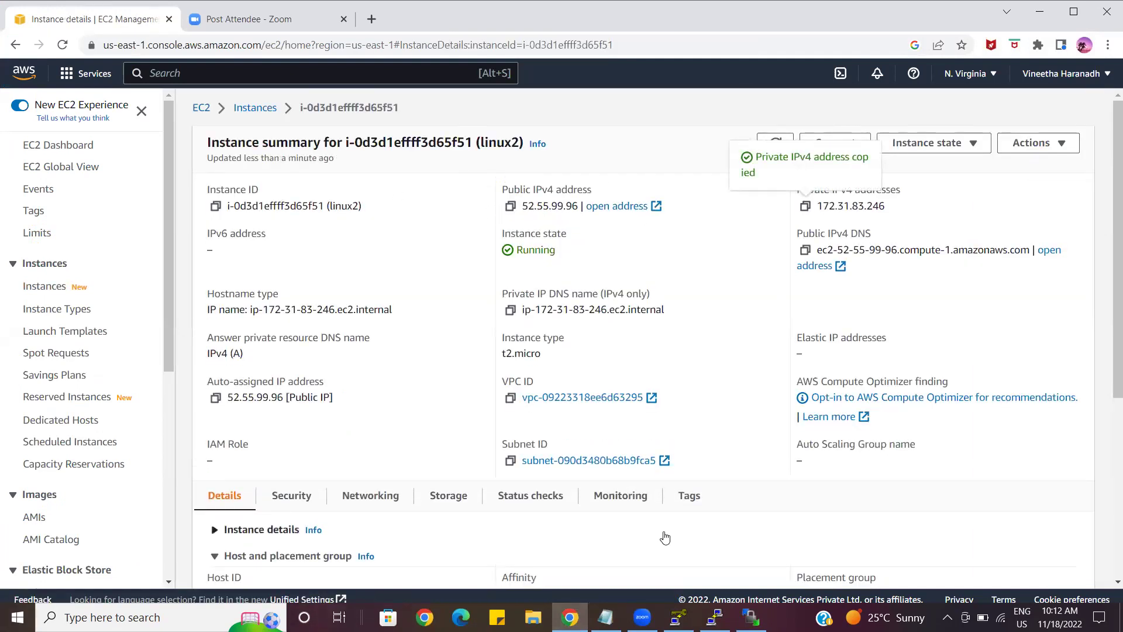
Back in PuTTY, complete the SSH command with the copied address 172.31.83.246, run it and answer yes to continue connecting
left_click(715, 617)
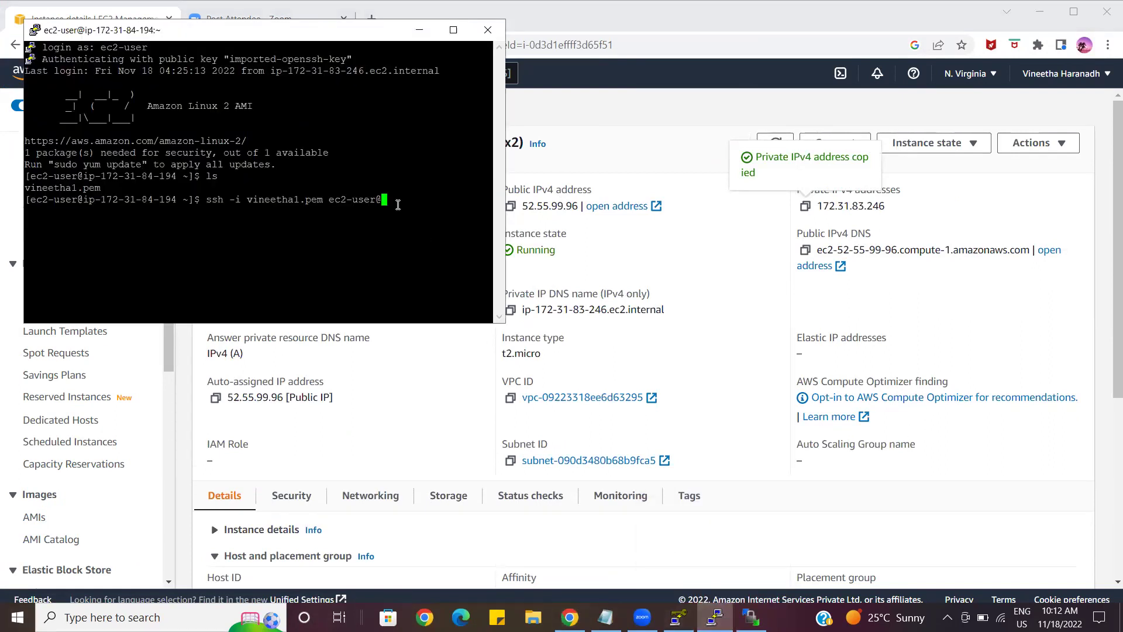
right_click(385, 200)
key("Return")
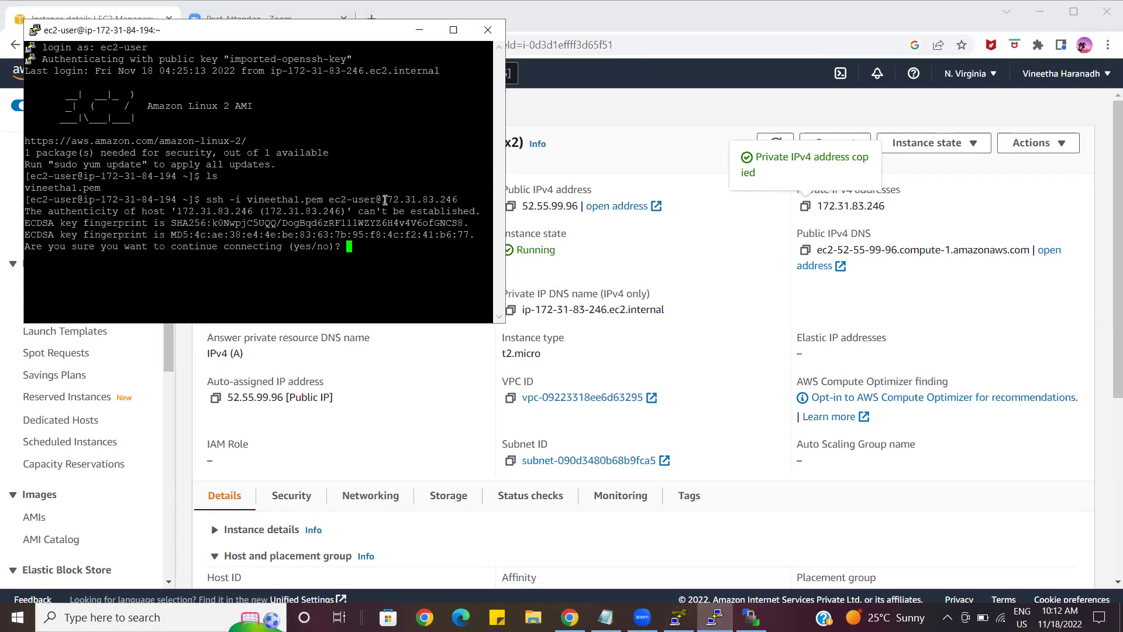
type("yes")
key("Return")
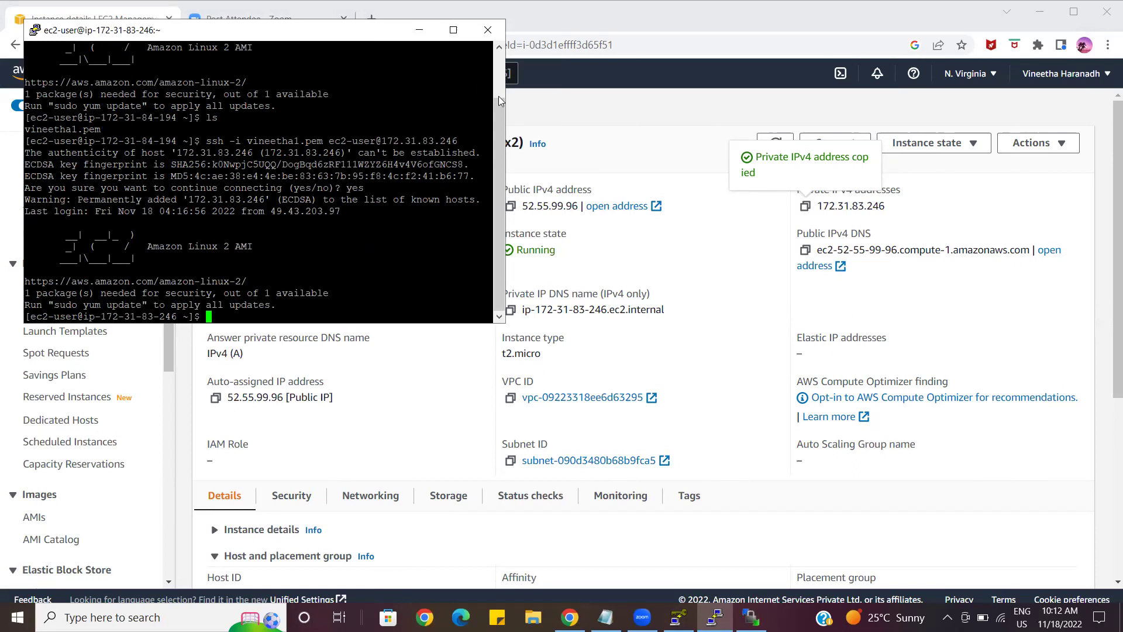
double_click(458, 93)
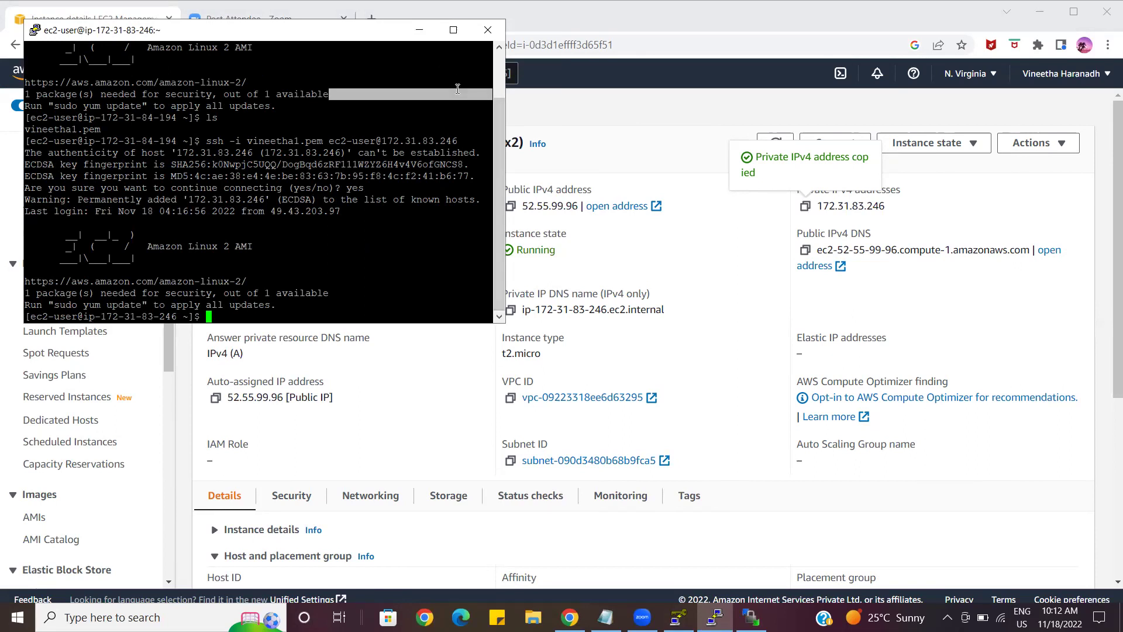
left_click(425, 60)
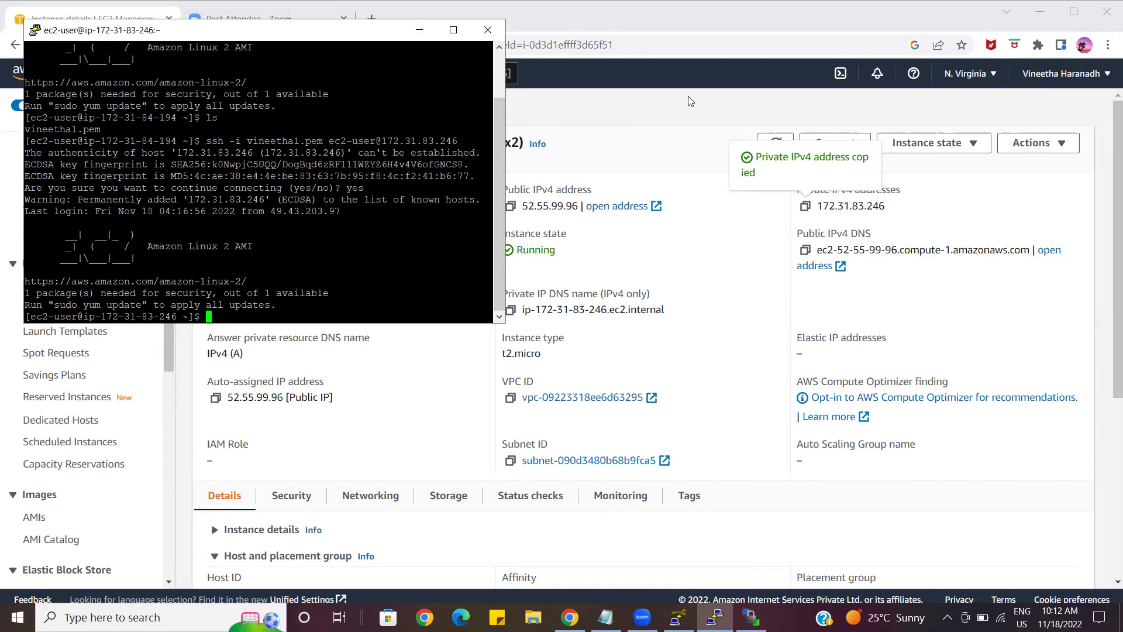
left_click(697, 492)
key("alt+Tab")
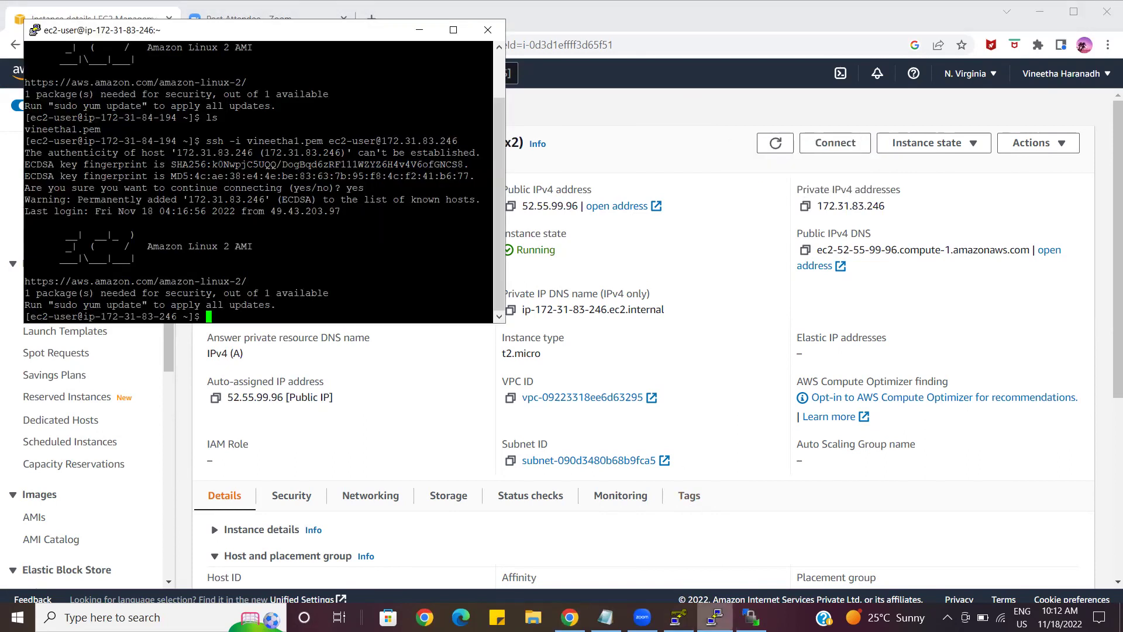
left_click(195, 7)
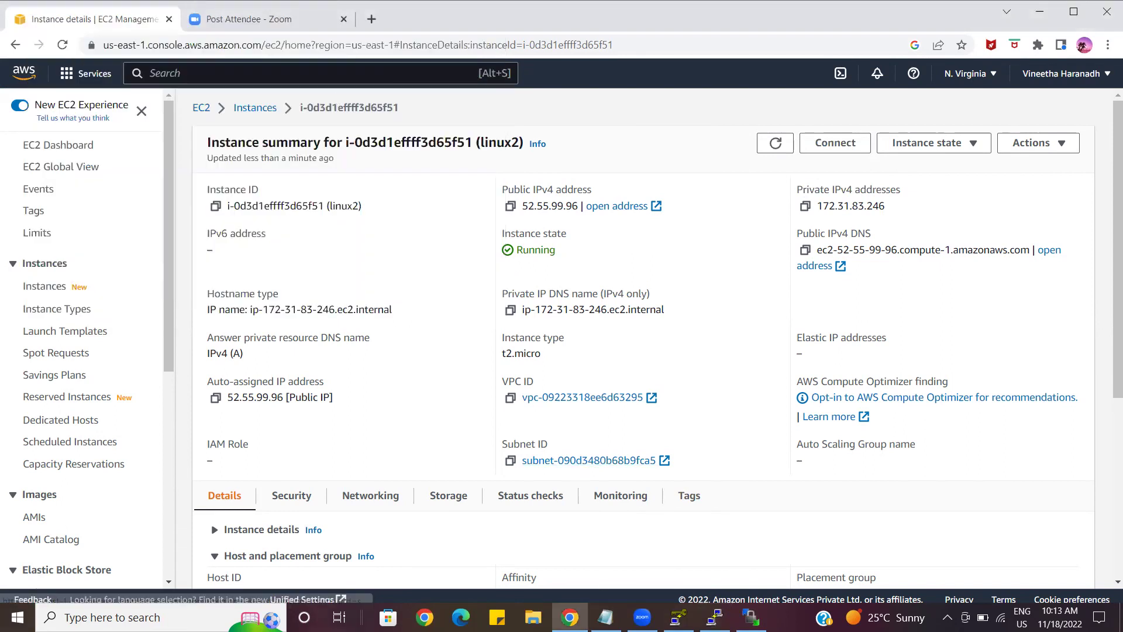
left_click(714, 618)
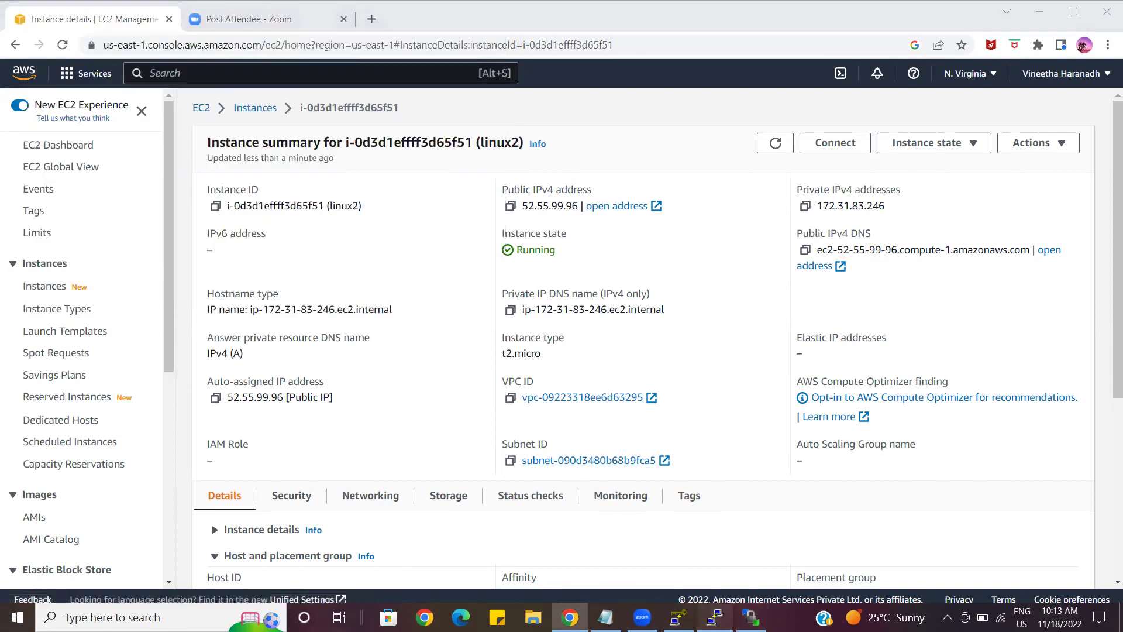
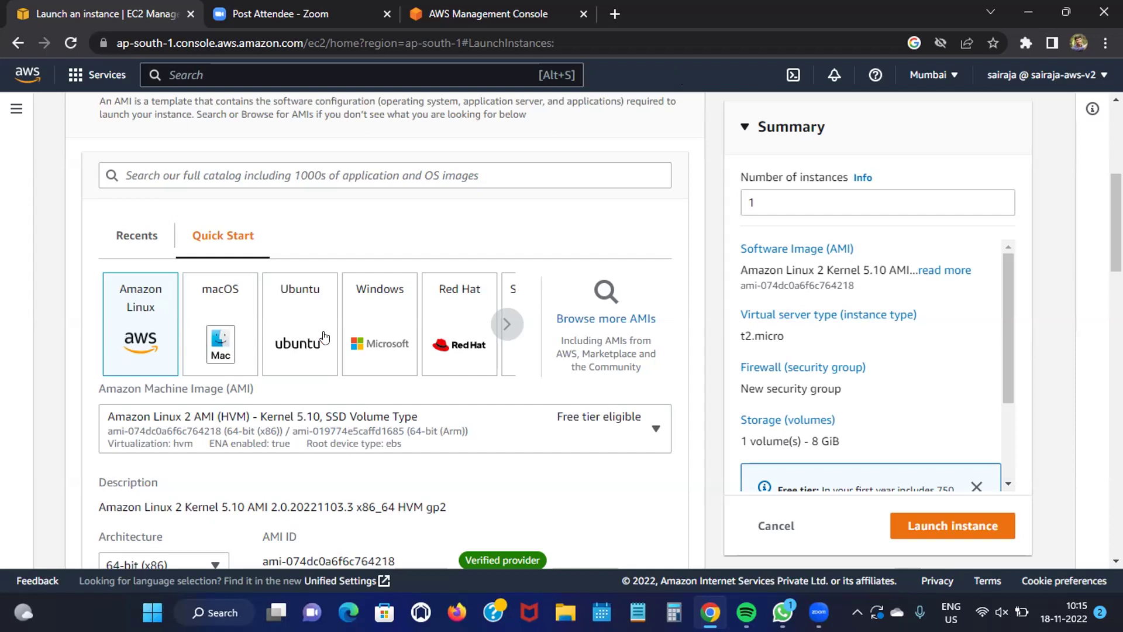
Choose the Windows machine image for the new instance and rename the instance to windows 18
left_click(389, 325)
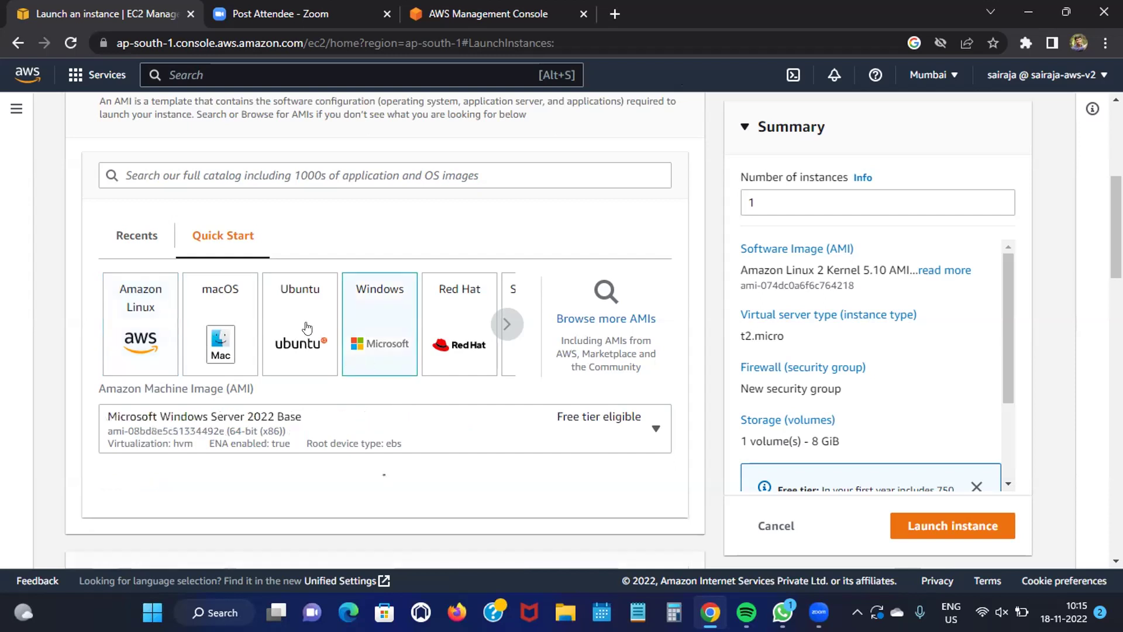
scroll(307, 326, "up", 5)
left_click(114, 338)
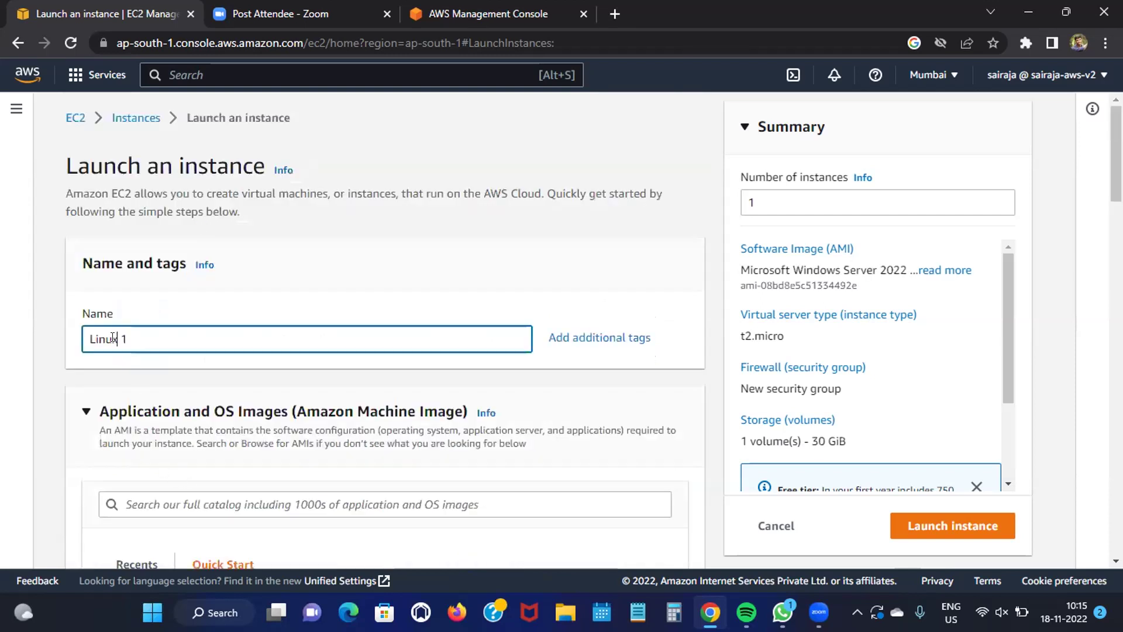
key("BackSpace")
key("BackSpace")
key("BackSpace")
key("BackSpace")
key("BackSpace")
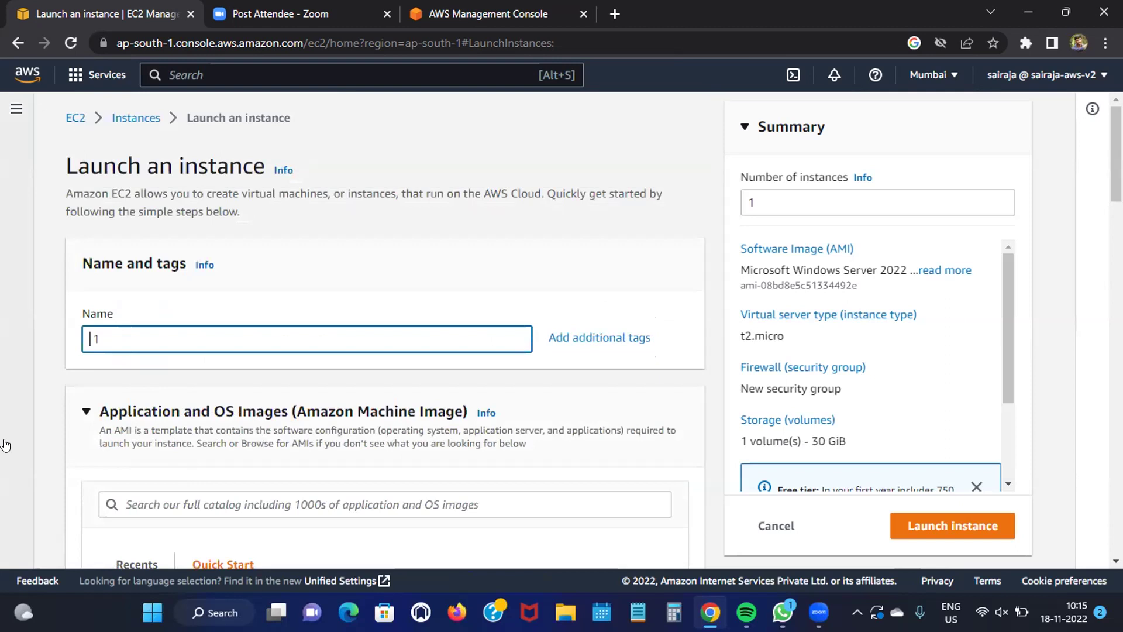
type("we")
key("BackSpace")
type("indows 18")
Select windows key as the key pair for the Windows instance
scroll(569, 328, "down", 12)
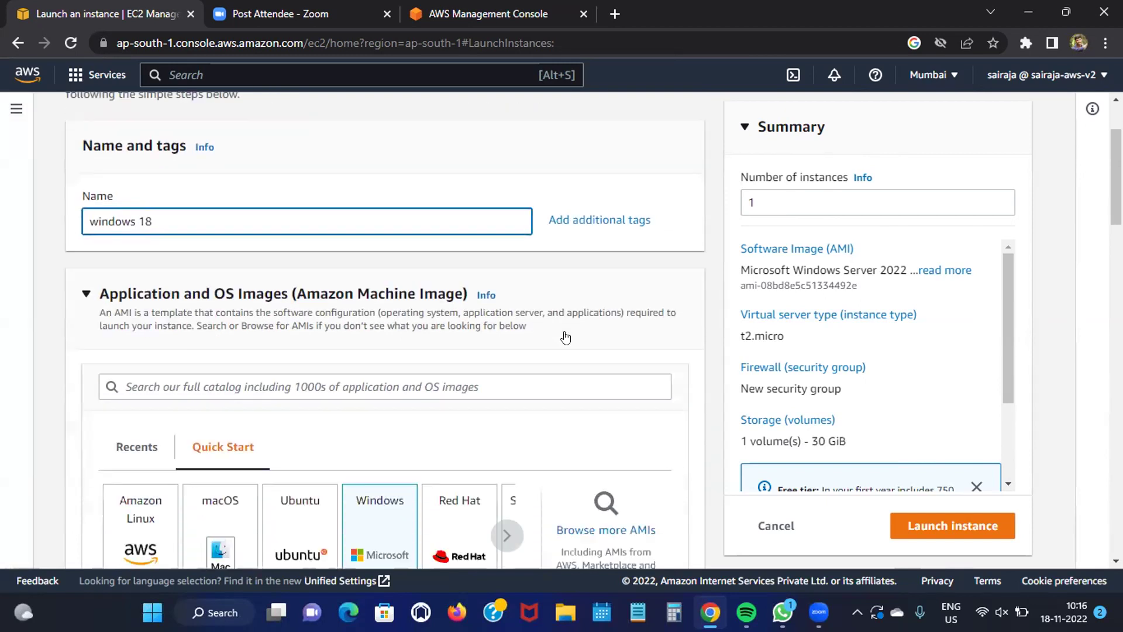
scroll(506, 395, "down", 4)
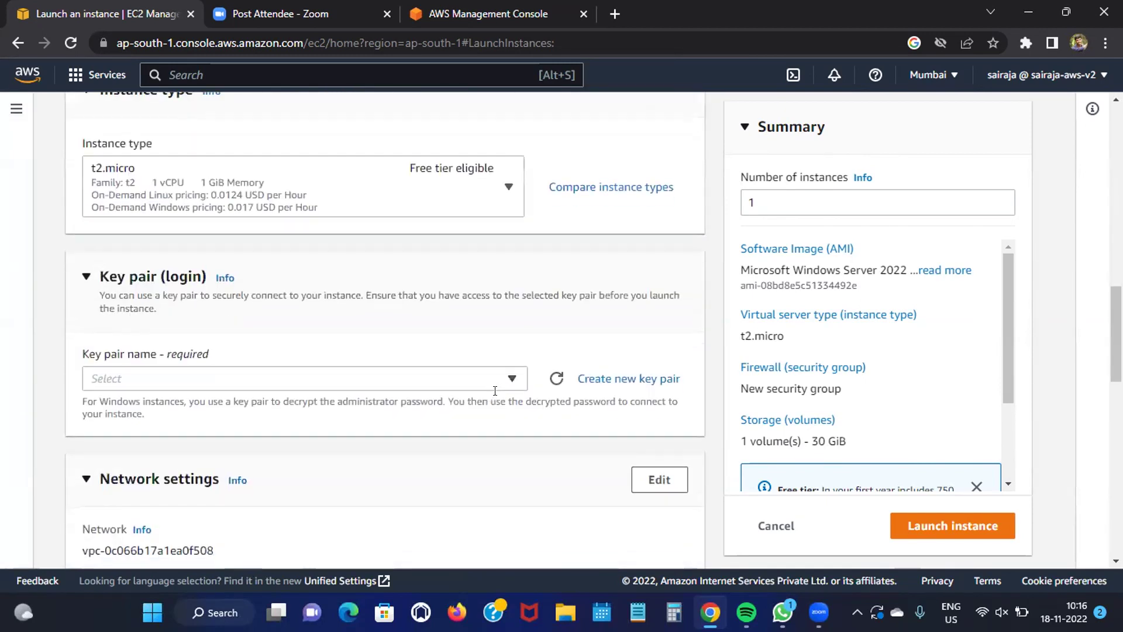
left_click(436, 296)
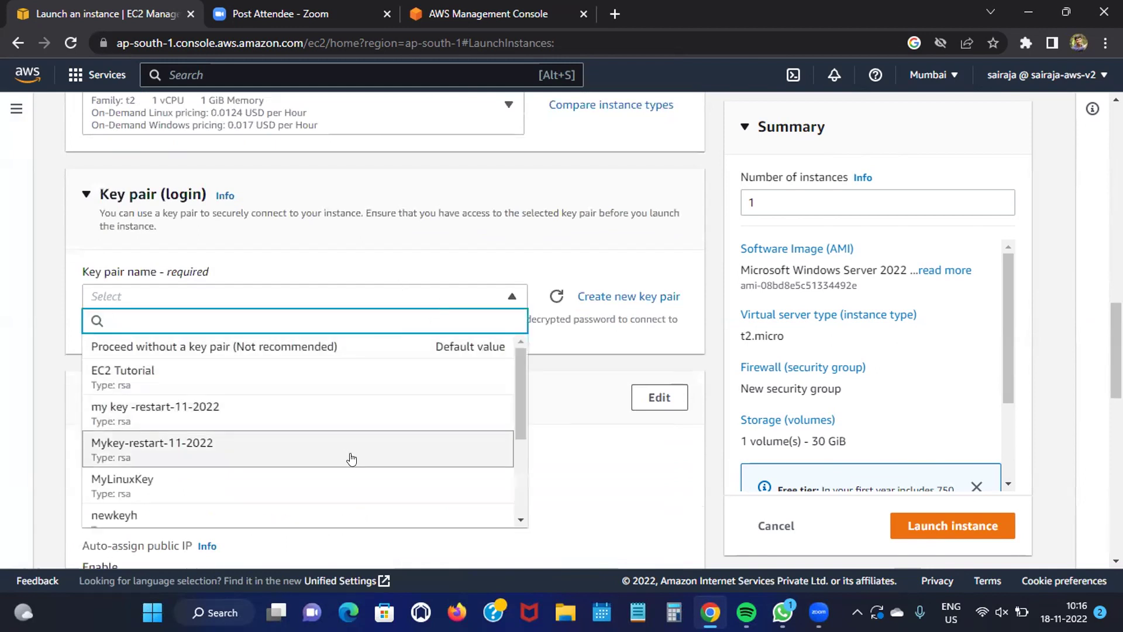
scroll(353, 444, "down", 3)
left_click(349, 436)
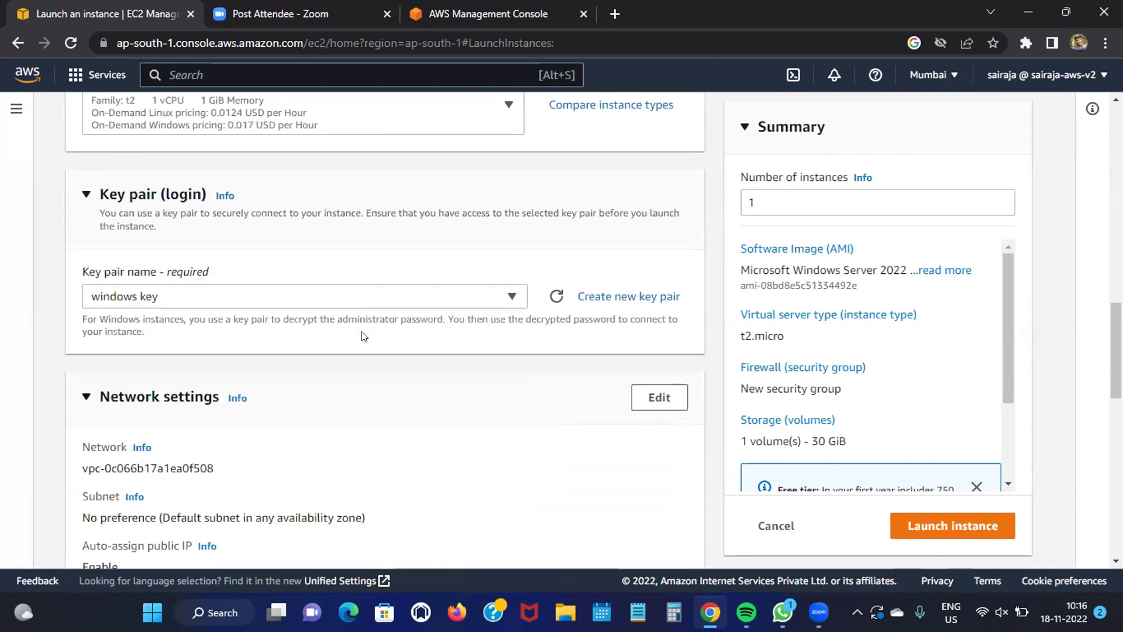
Allow HTTP traffic from the internet in the new security group's firewall rules
scroll(359, 331, "down", 5)
scroll(216, 414, "down", 3)
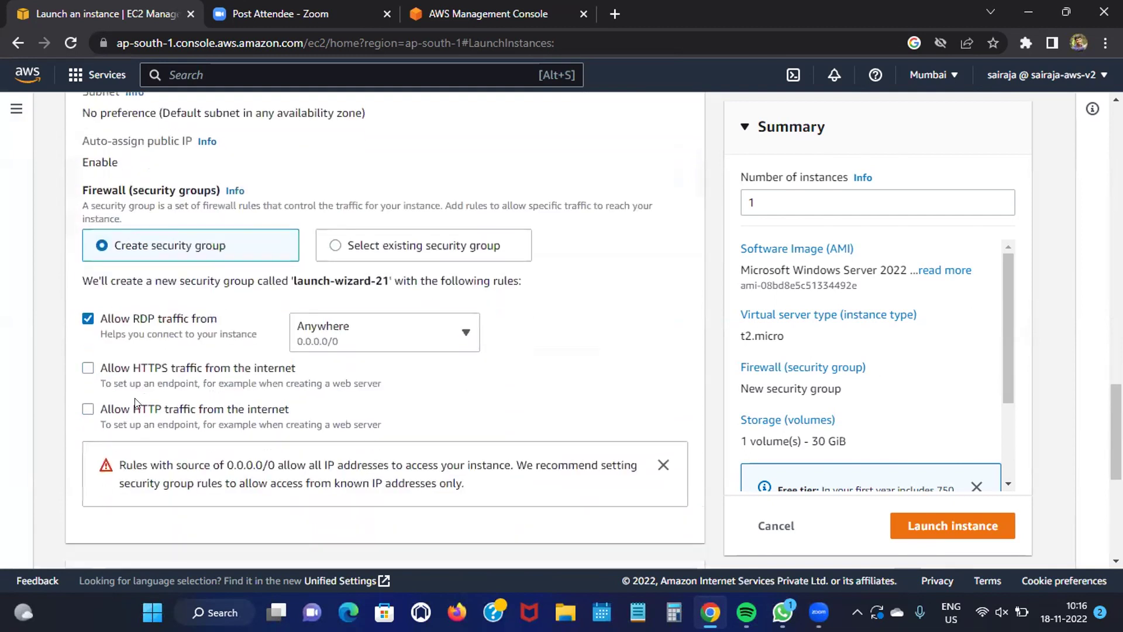
left_click(87, 320)
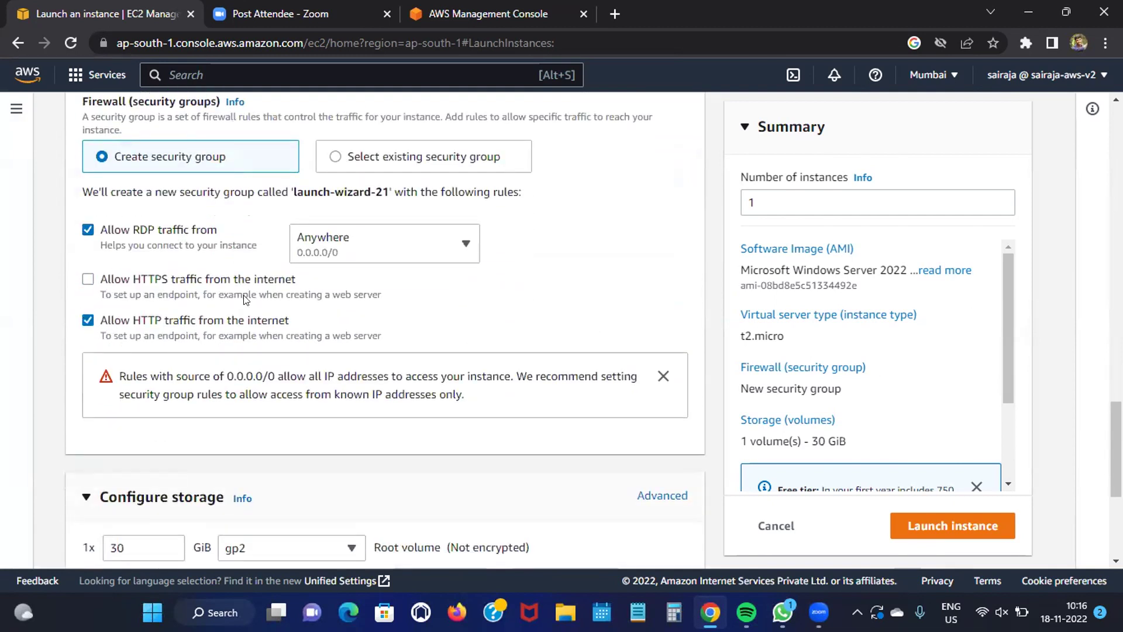
scroll(247, 299, "up", 3)
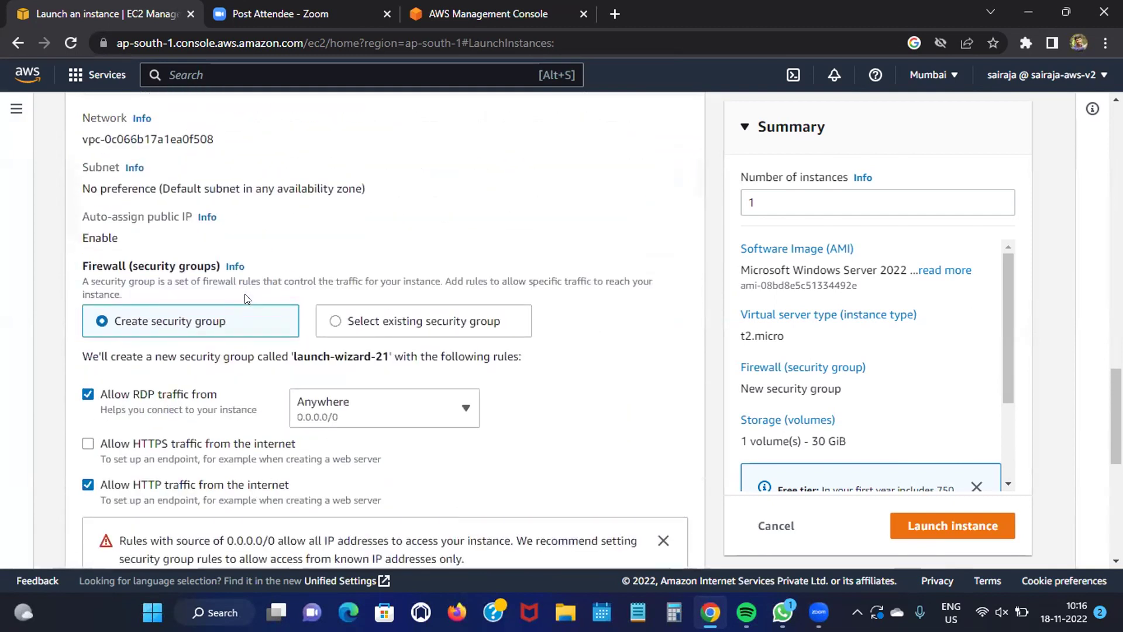
scroll(244, 293, "down", 1)
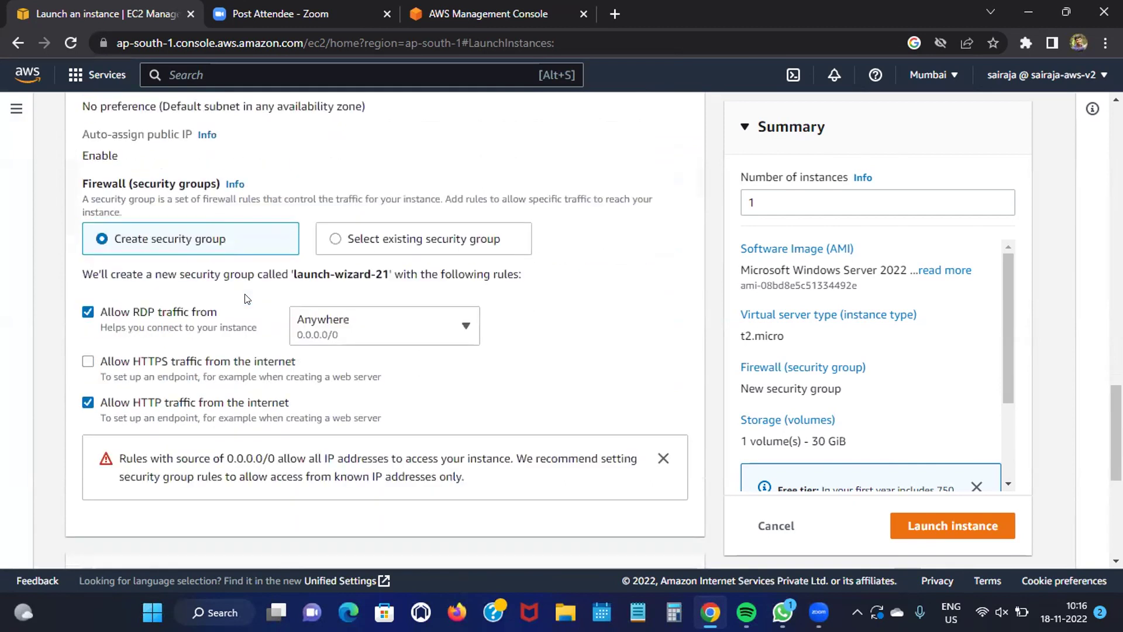
Use an existing security group for the Windows instance and select the default group
left_click(384, 236)
left_click(206, 236)
left_click(400, 245)
left_click(307, 299)
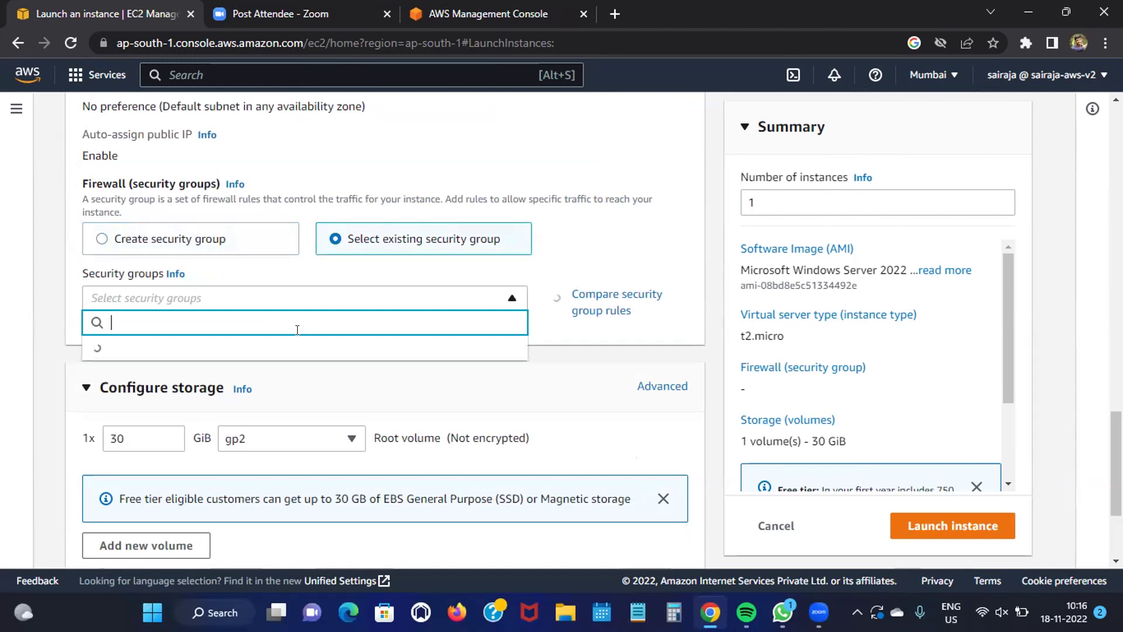
scroll(290, 412, "down", 8)
scroll(289, 421, "down", 2)
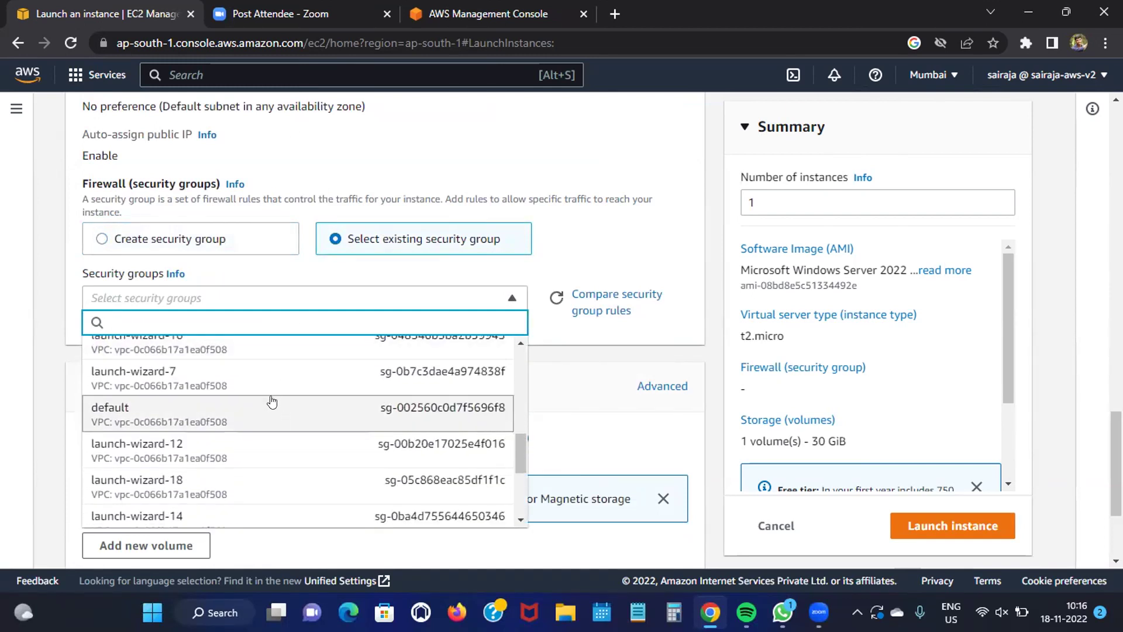
left_click(270, 405)
Launch the windows 18 instance and go back to the instances list
scroll(397, 319, "down", 4)
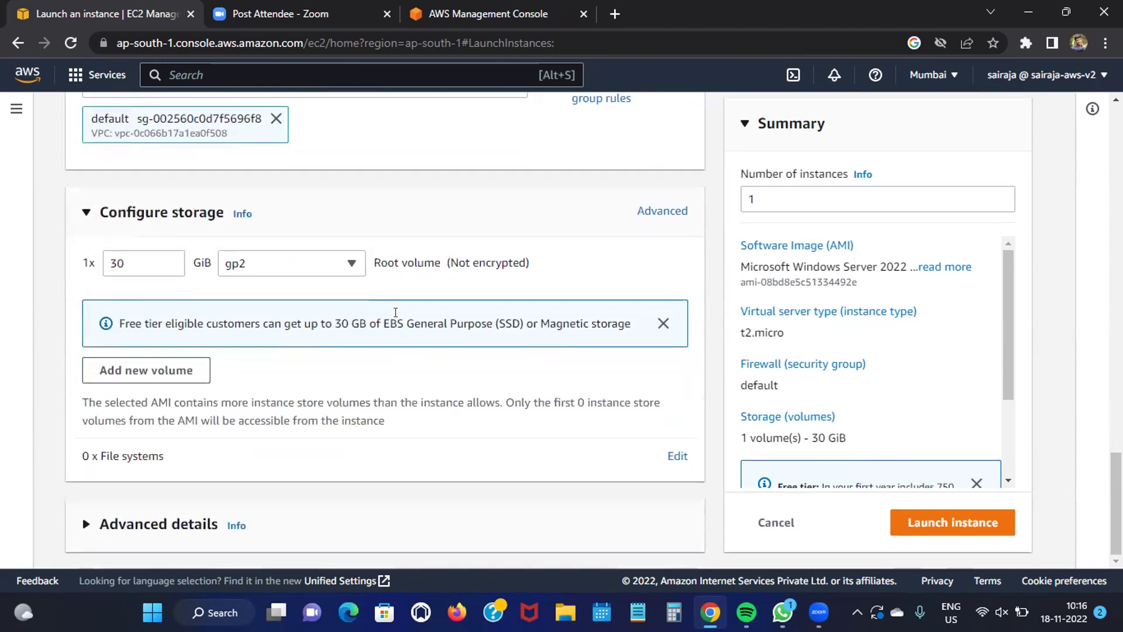
left_click(927, 525)
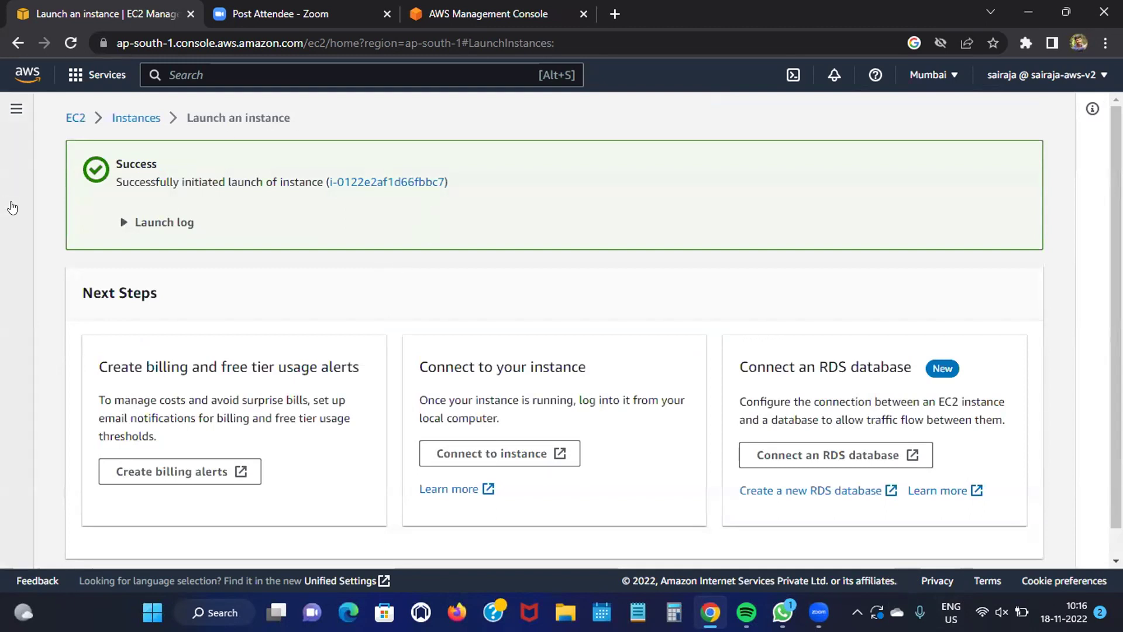
left_click(129, 117)
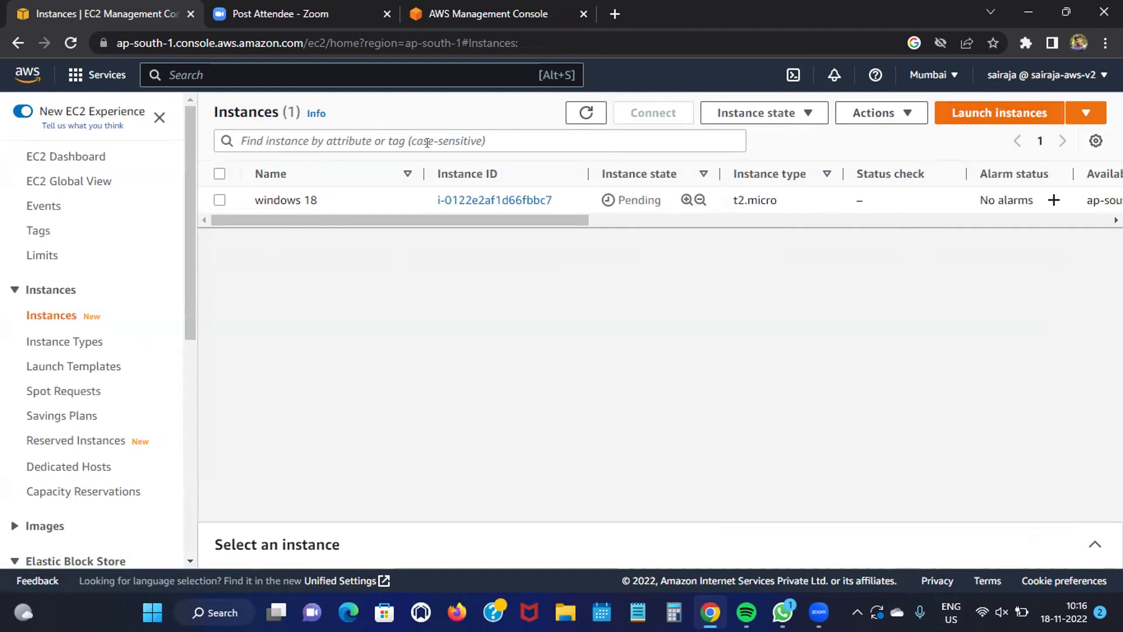
Start setting up another EC2 instance and enter linux as its name
left_click(981, 112)
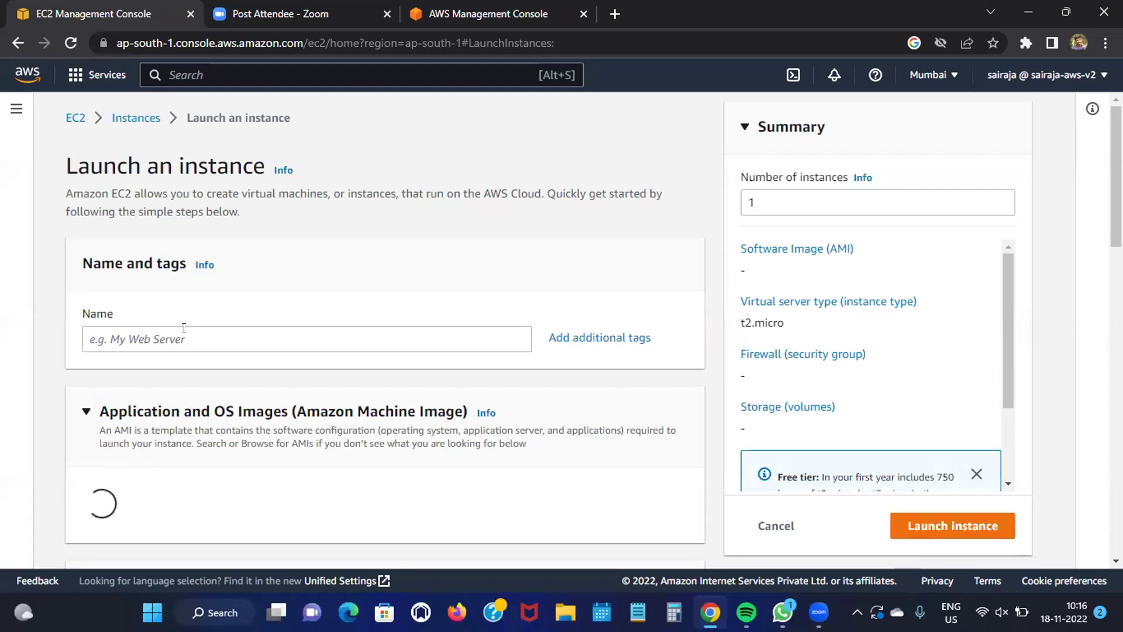
type("linux")
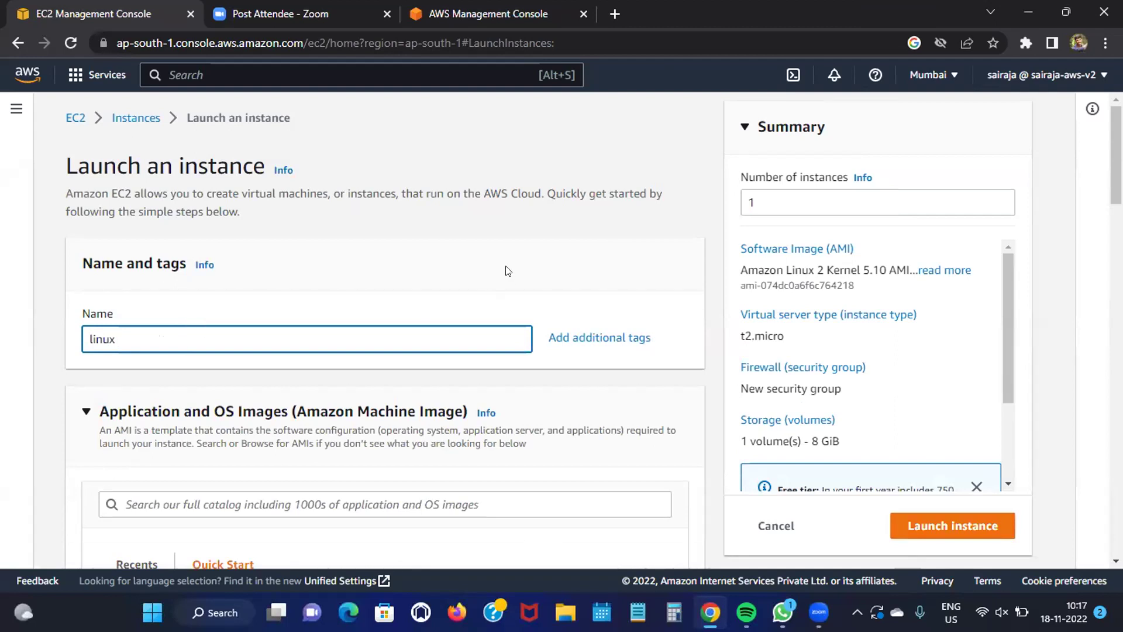
left_click(776, 205)
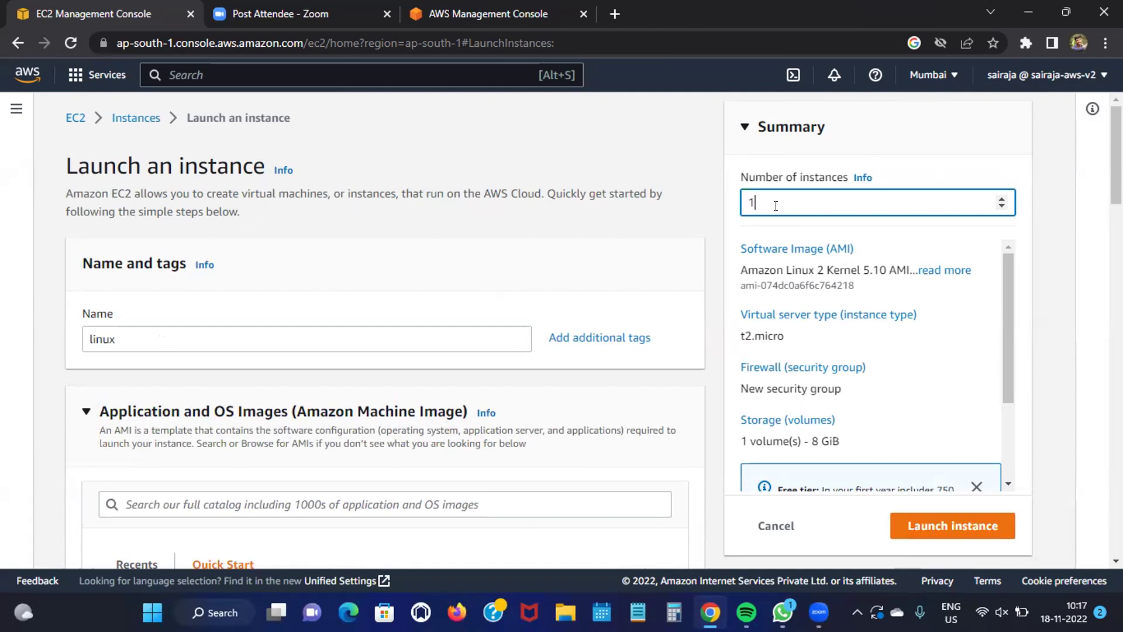
key("BackSpace")
type("2")
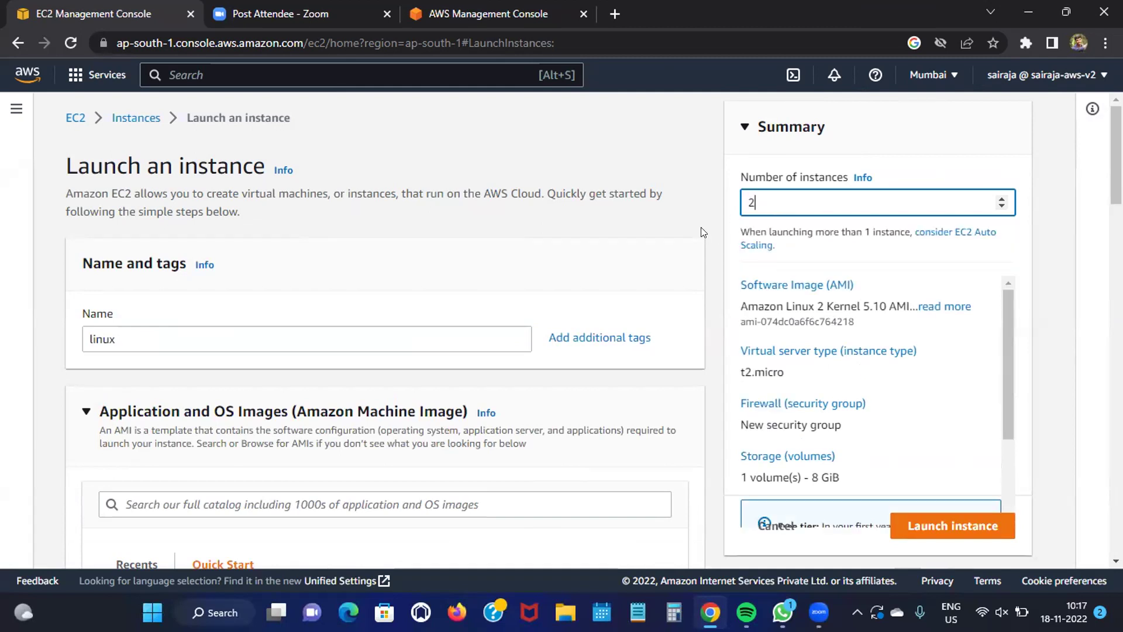
key("BackSpace")
type("1")
Extend the instance name to linux 18 and select MyLinuxKey as its key pair
left_click(235, 339)
type("1")
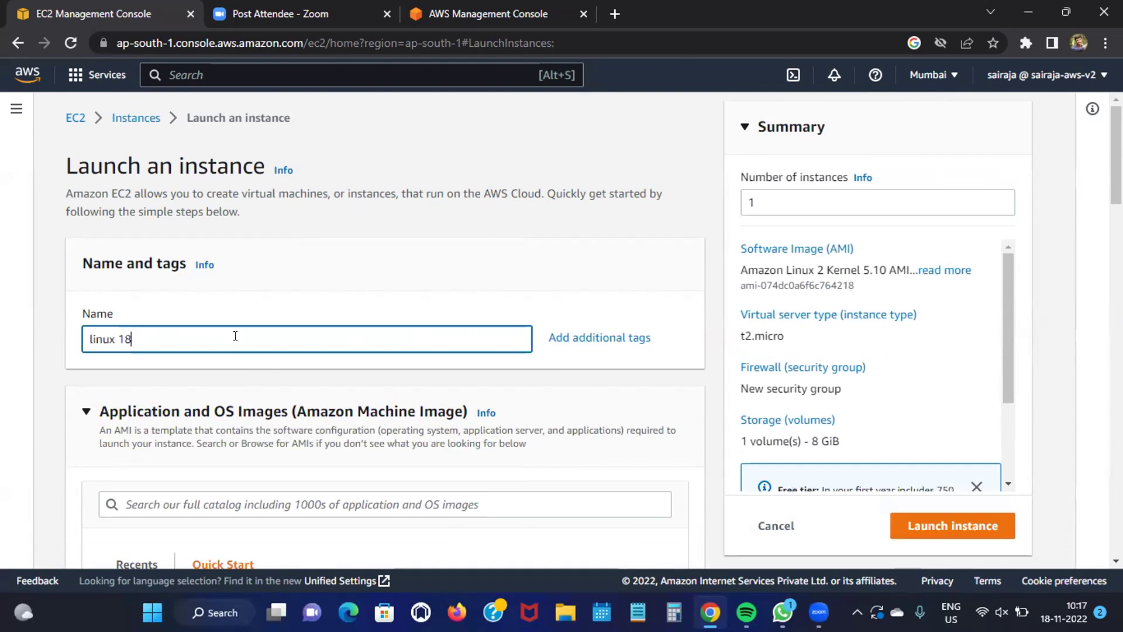
scroll(235, 336, "down", 5)
scroll(141, 354, "down", 1)
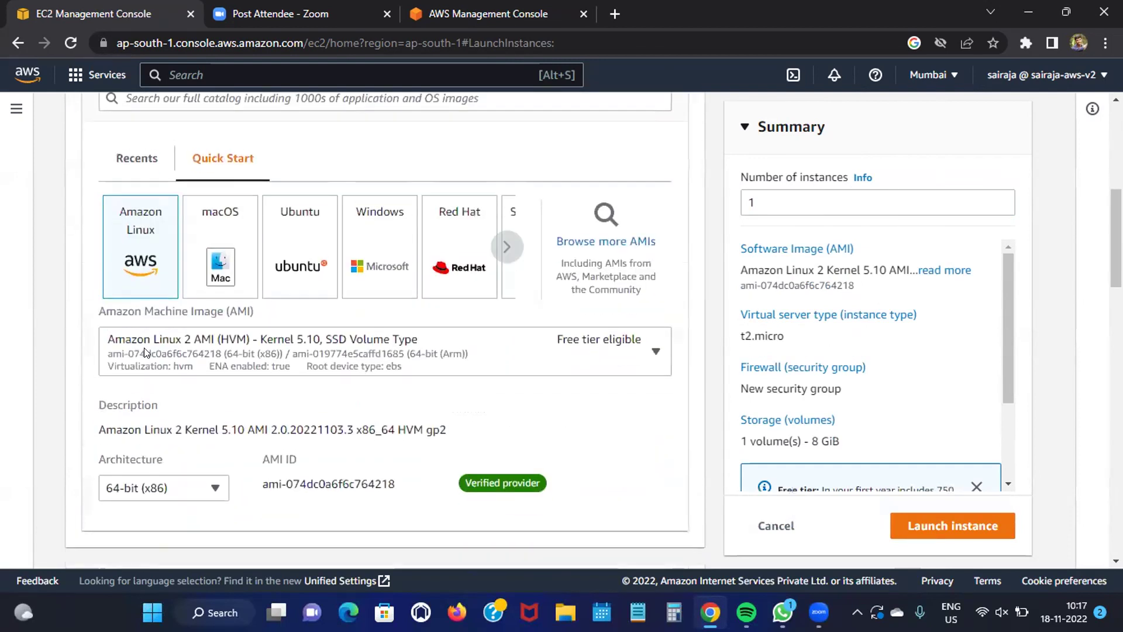
scroll(163, 283, "down", 9)
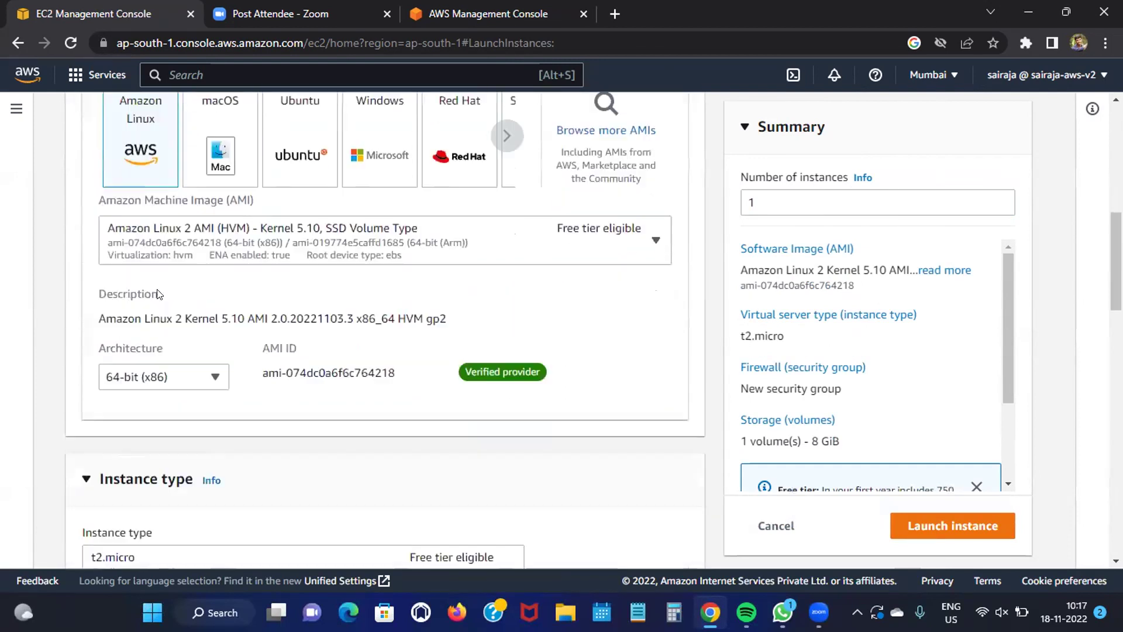
left_click(240, 297)
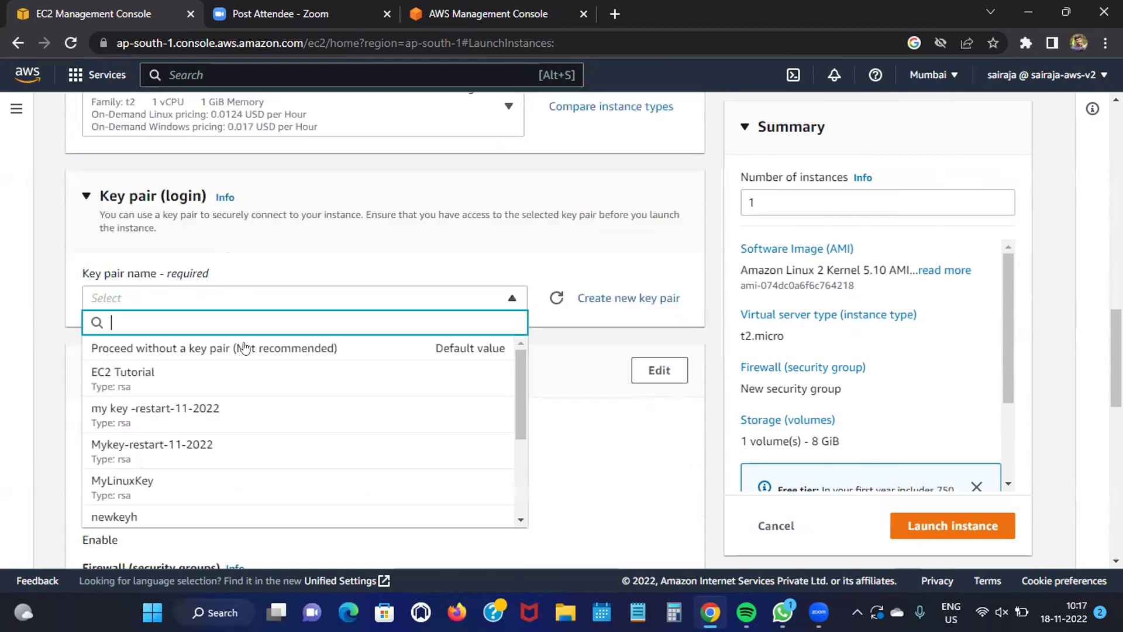
scroll(216, 427, "down", 2)
left_click(209, 408)
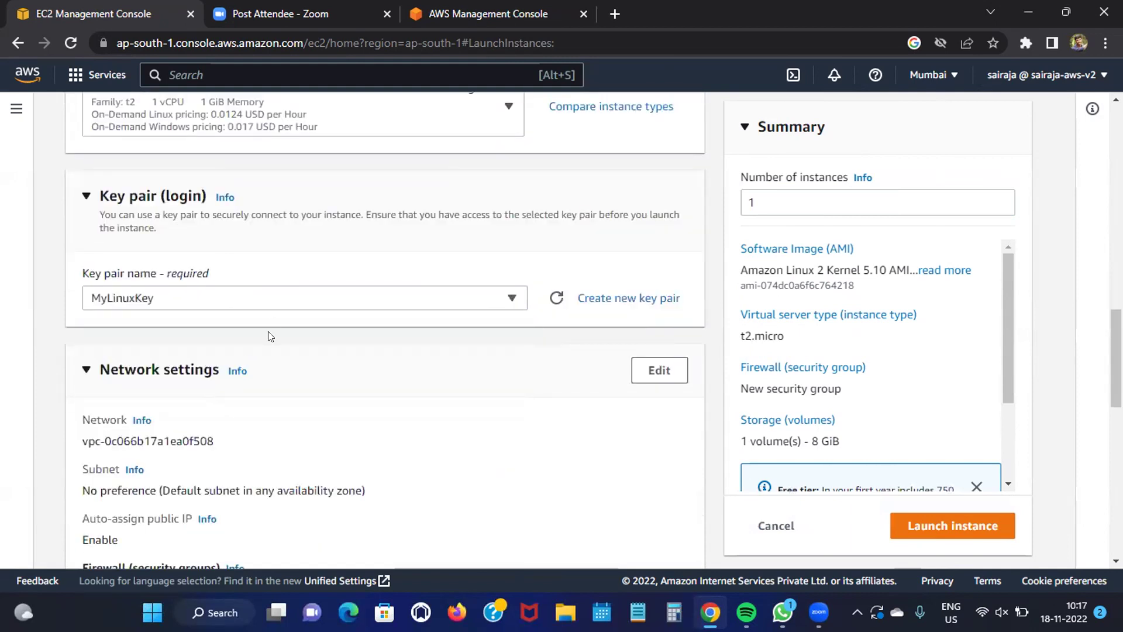
Use an existing security group for the Linux instance and select the default group
scroll(279, 321, "down", 8)
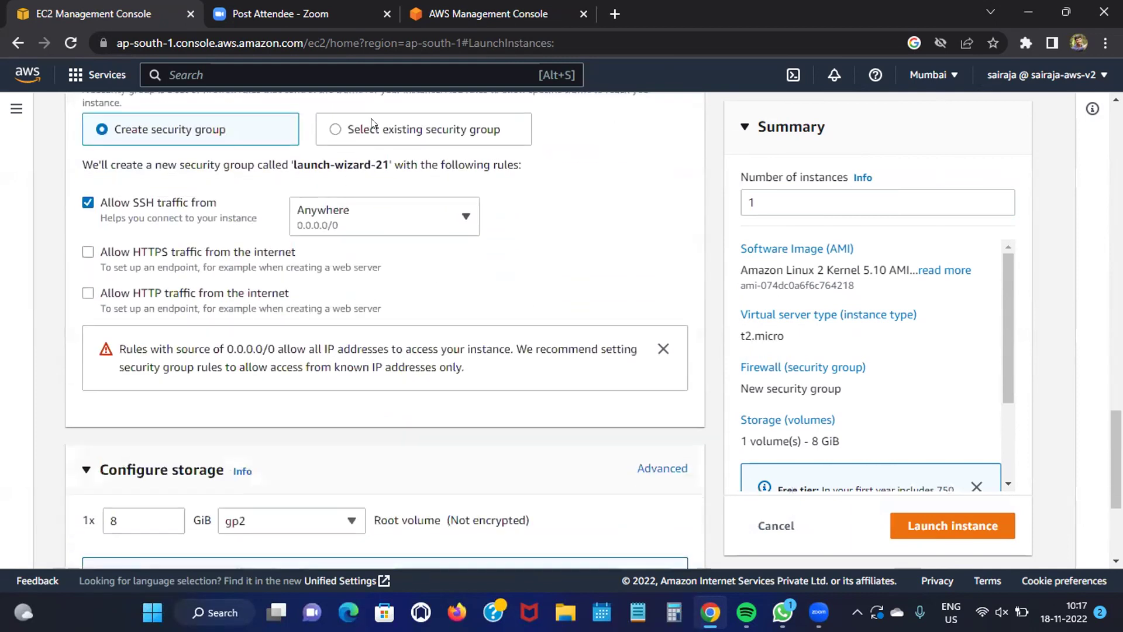
left_click(363, 127)
left_click(250, 190)
scroll(246, 374, "down", 5)
scroll(246, 356, "down", 3)
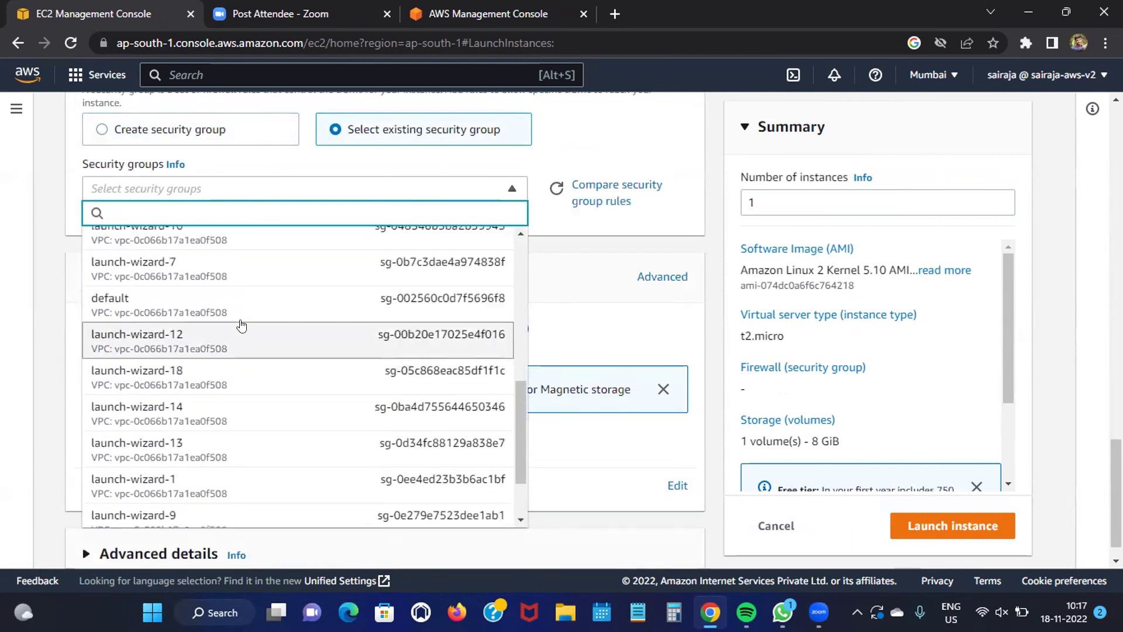
left_click(246, 308)
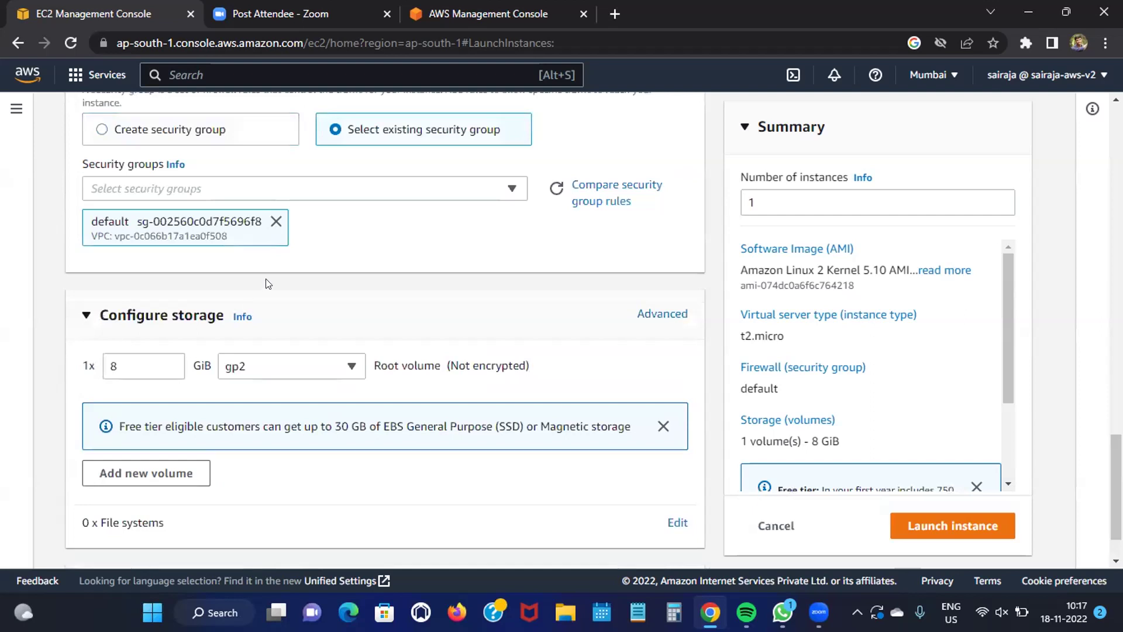
Launch the linux 18 instance and go back to the instances list
scroll(351, 236, "down", 1)
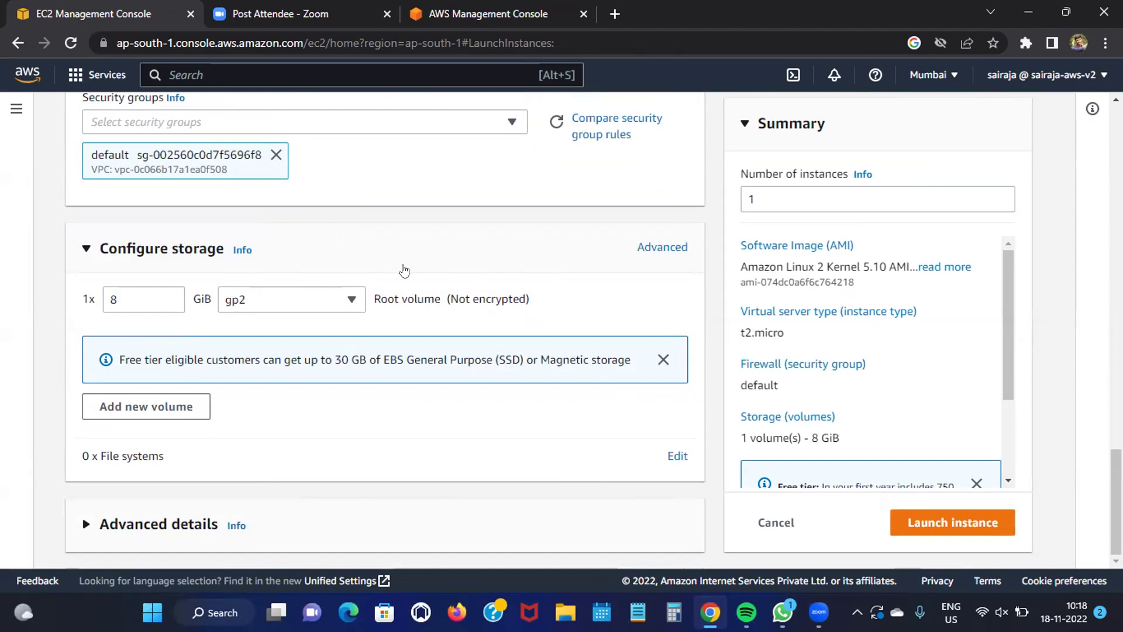
left_click(907, 525)
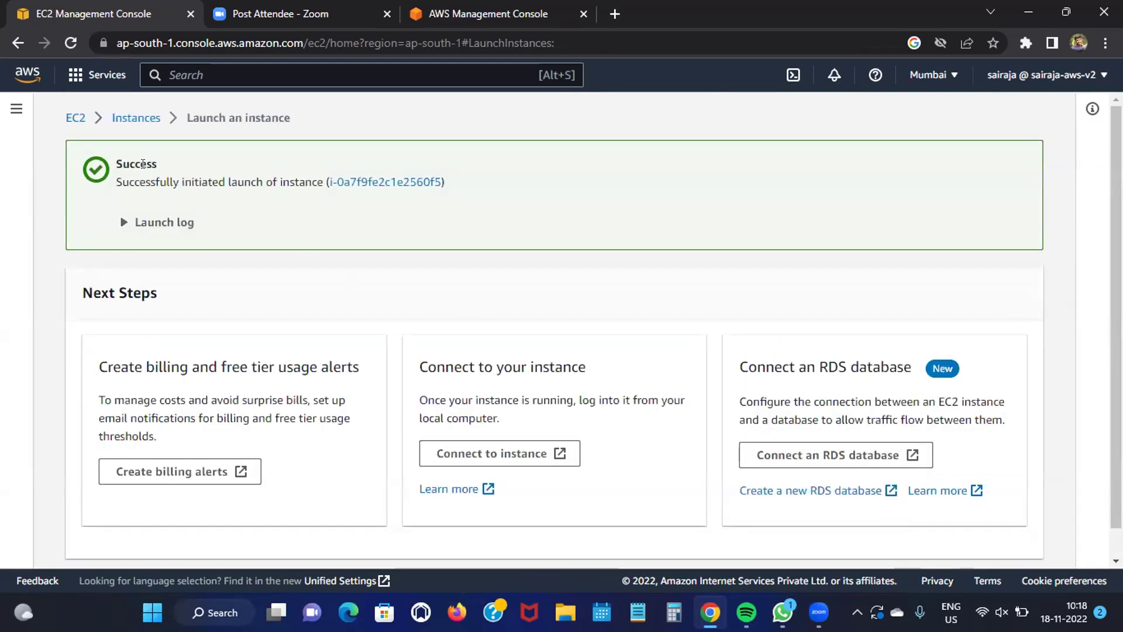
left_click(142, 119)
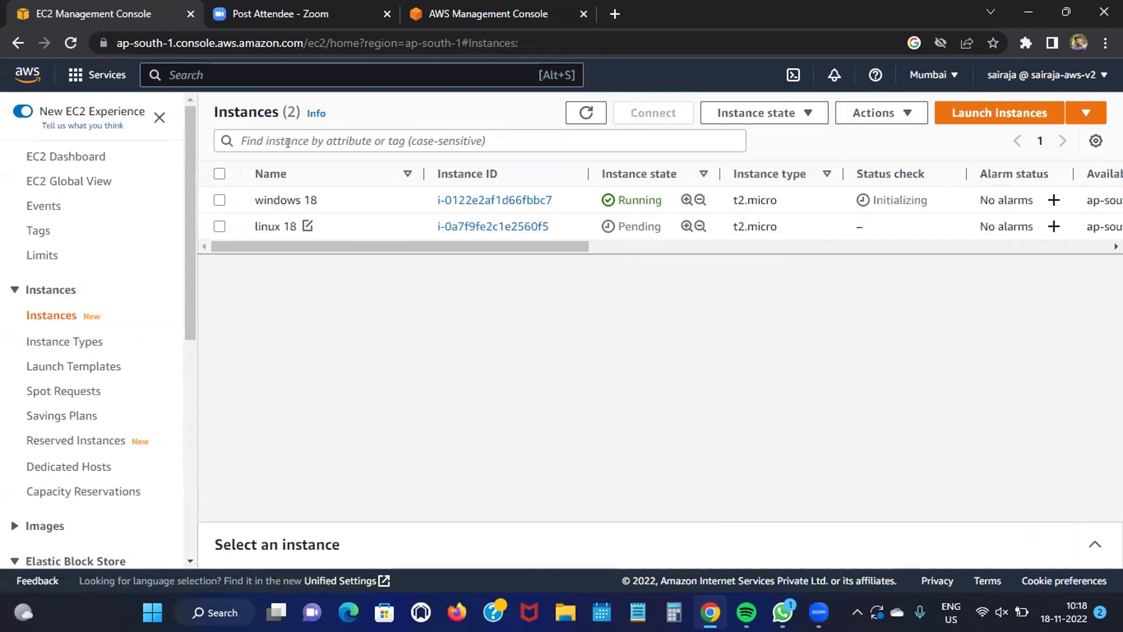
Start setting up another EC2 instance and name it linux 1811
left_click(957, 106)
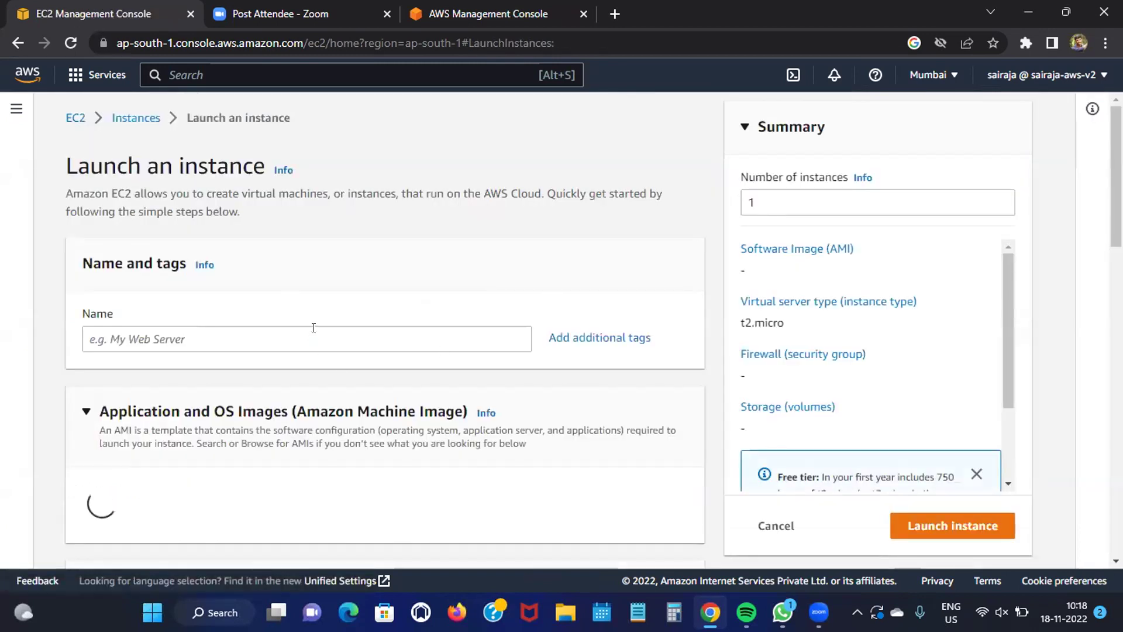
left_click(314, 327)
type("linux")
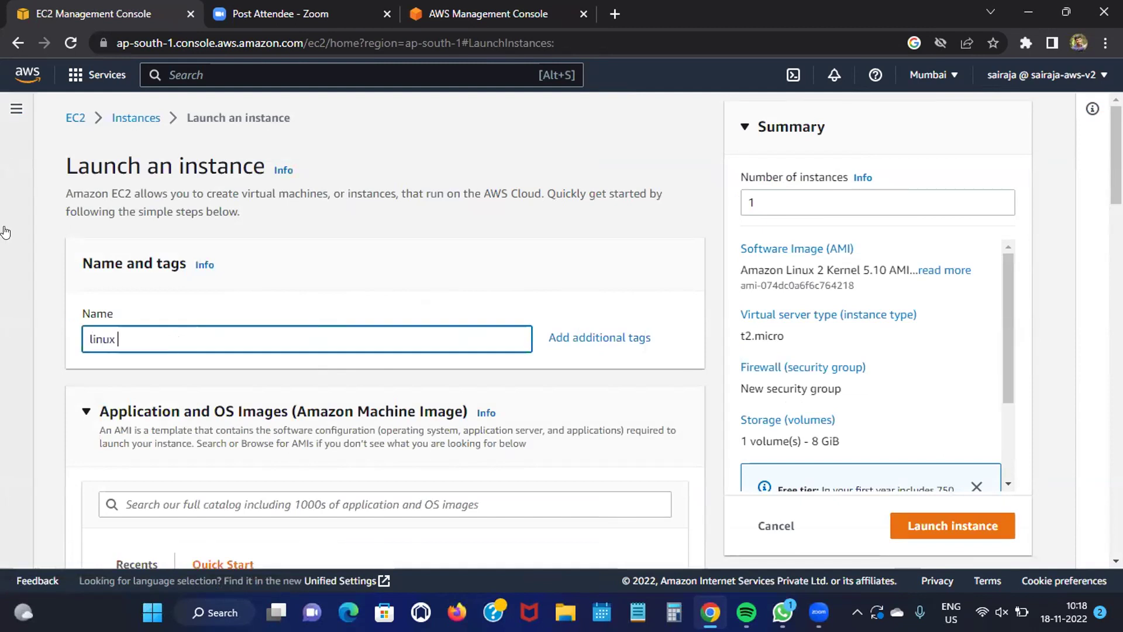
type(" 1811")
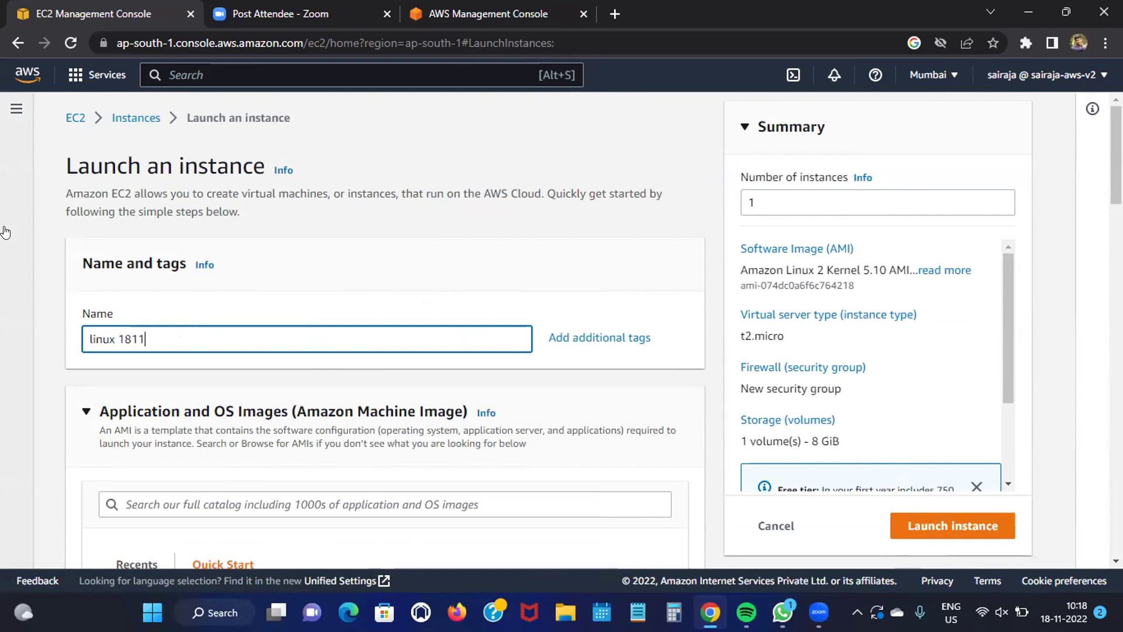
scroll(222, 258, "down", 3)
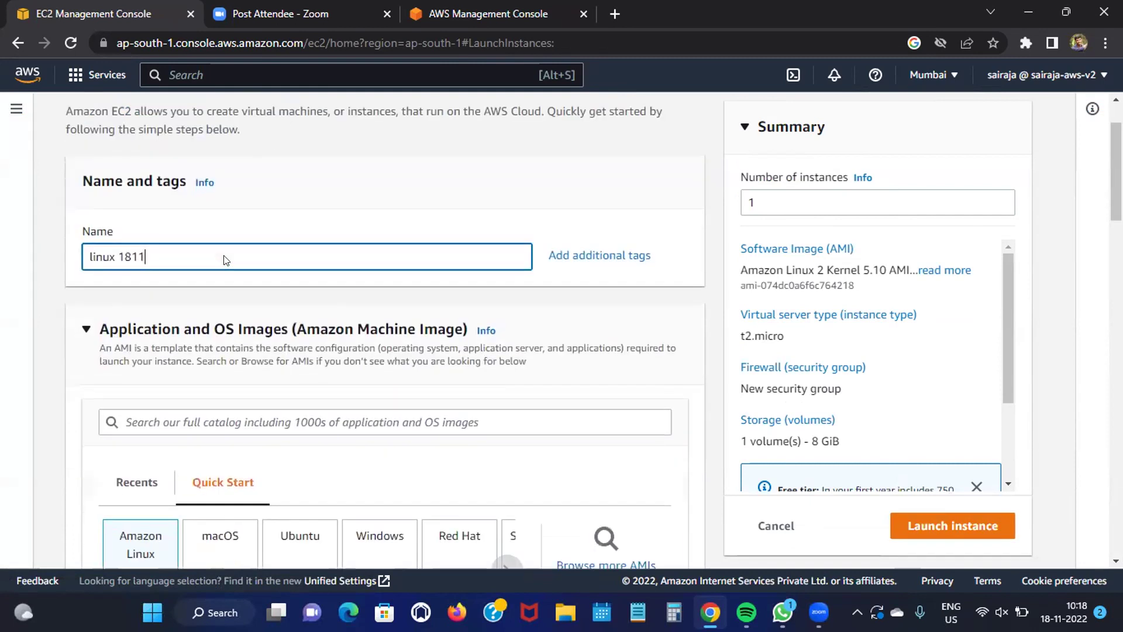
Select MyLinuxKey as the key pair for the linux 1811 instance
scroll(236, 270, "down", 9)
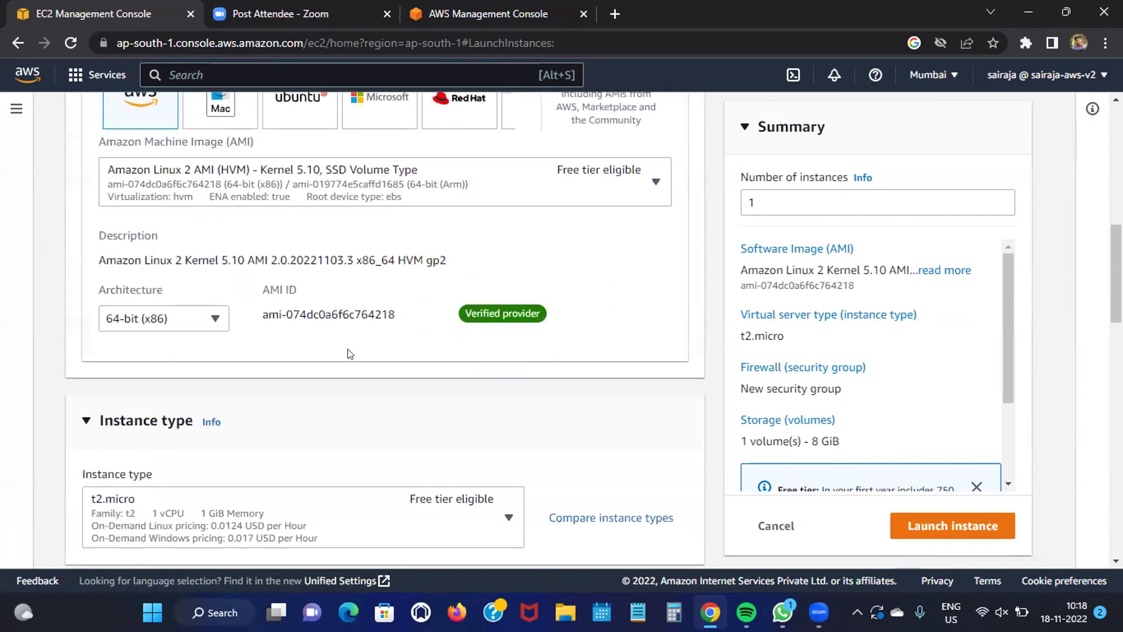
scroll(347, 351, "down", 5)
left_click(465, 299)
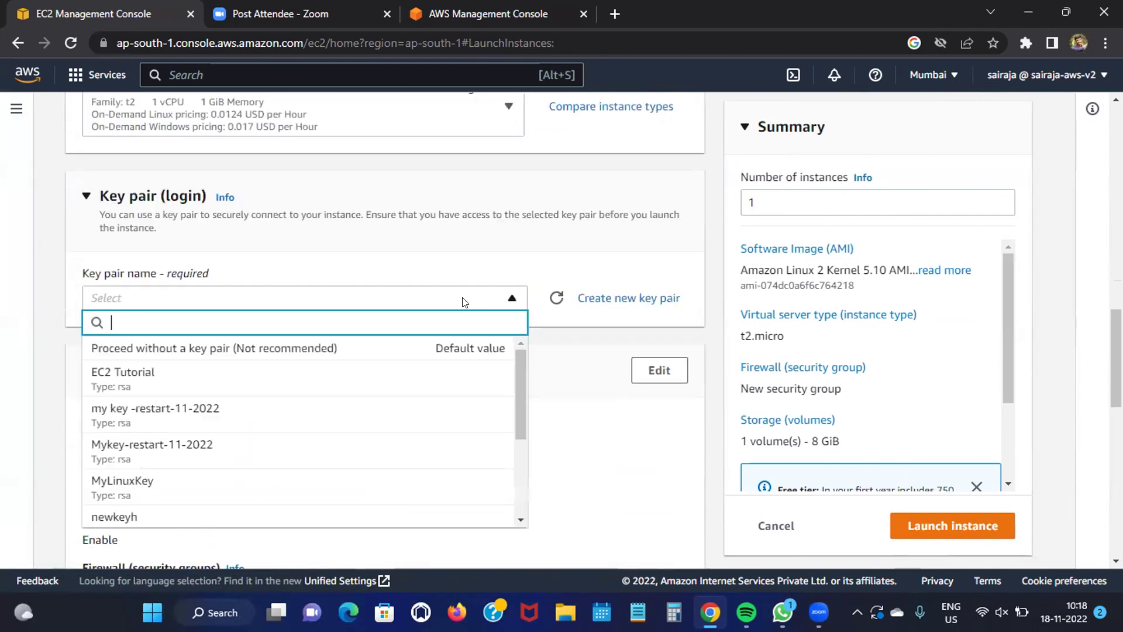
scroll(271, 448, "down", 2)
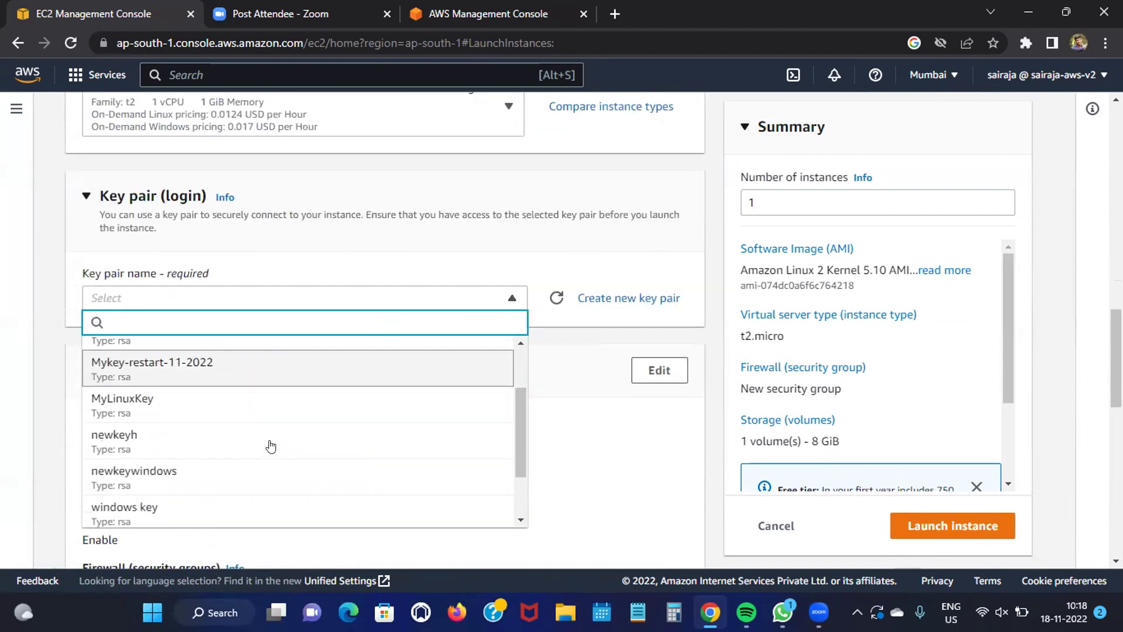
left_click(260, 403)
Use an existing security group for the linux 1811 instance and select the default group
scroll(542, 364, "down", 7)
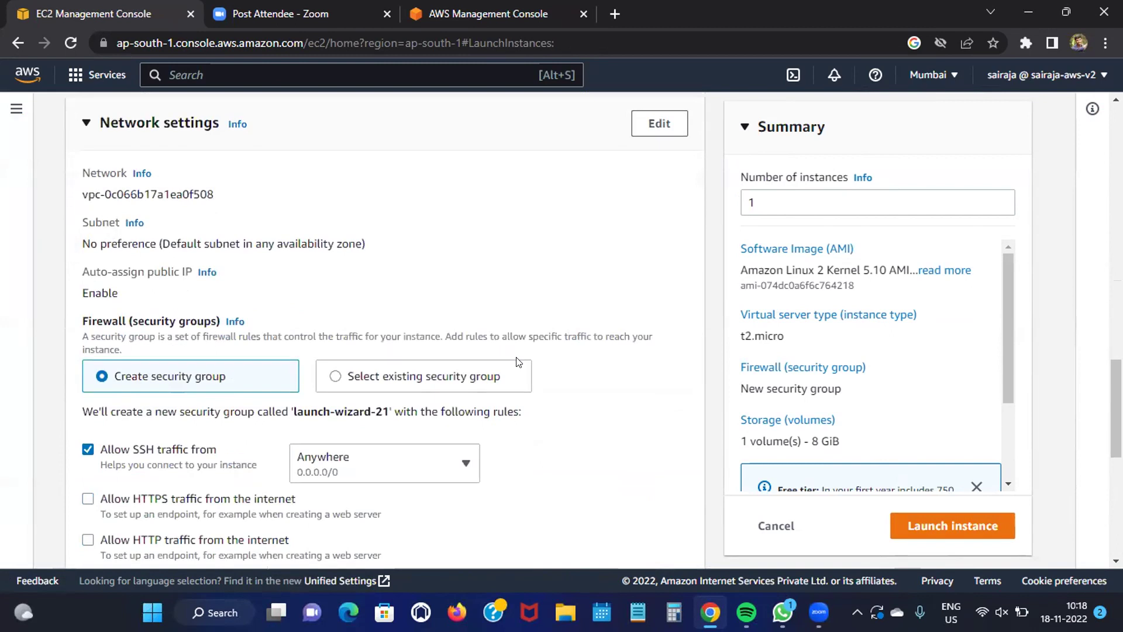
left_click(389, 213)
left_click(294, 280)
scroll(286, 474, "down", 5)
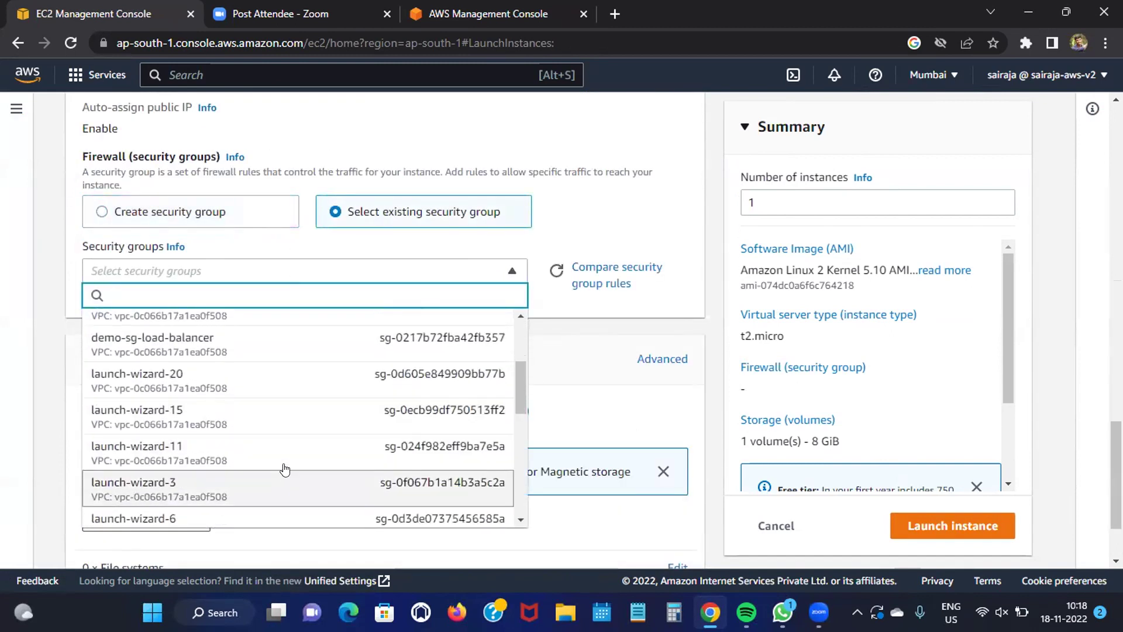
scroll(288, 462, "down", 2)
left_click(288, 460)
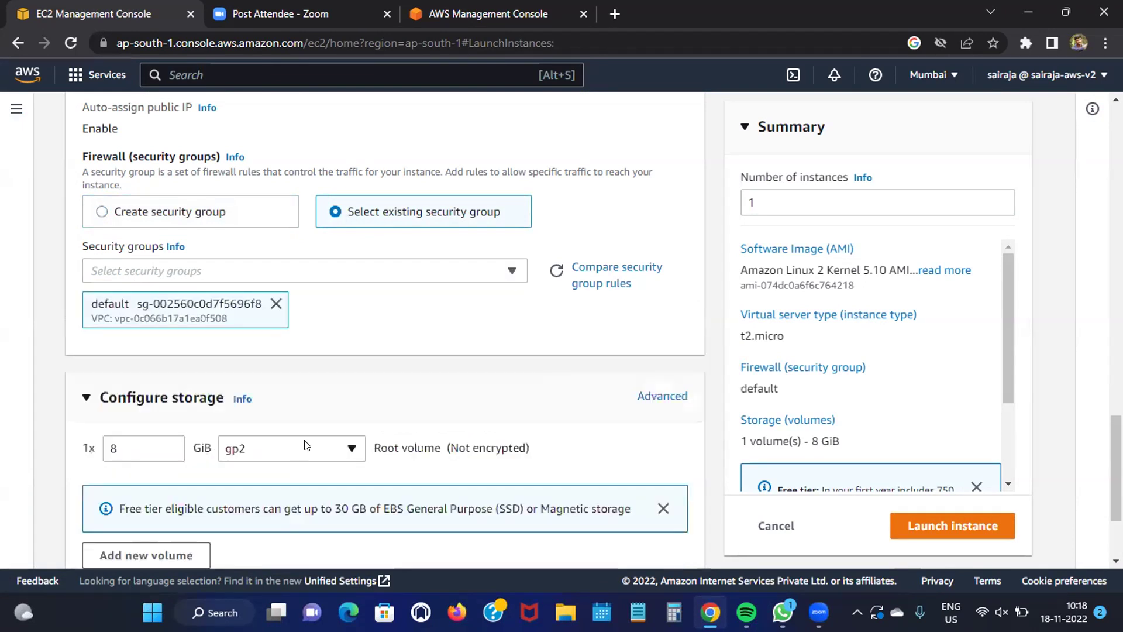
Launch the linux 1811 instance and return to the instances list
scroll(358, 340, "down", 3)
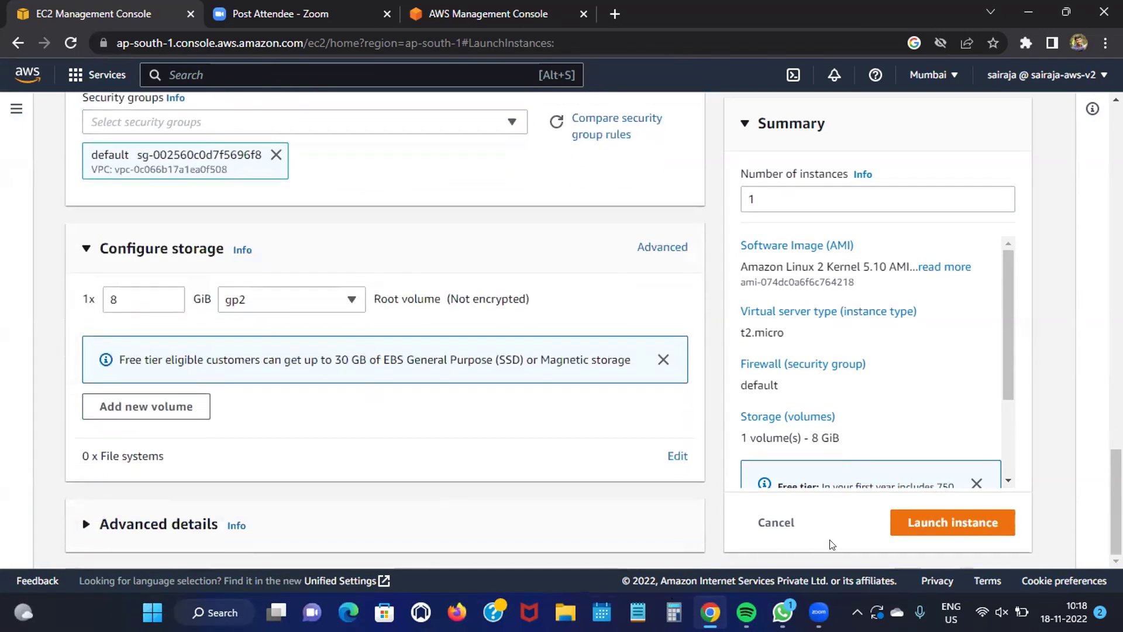
left_click(925, 522)
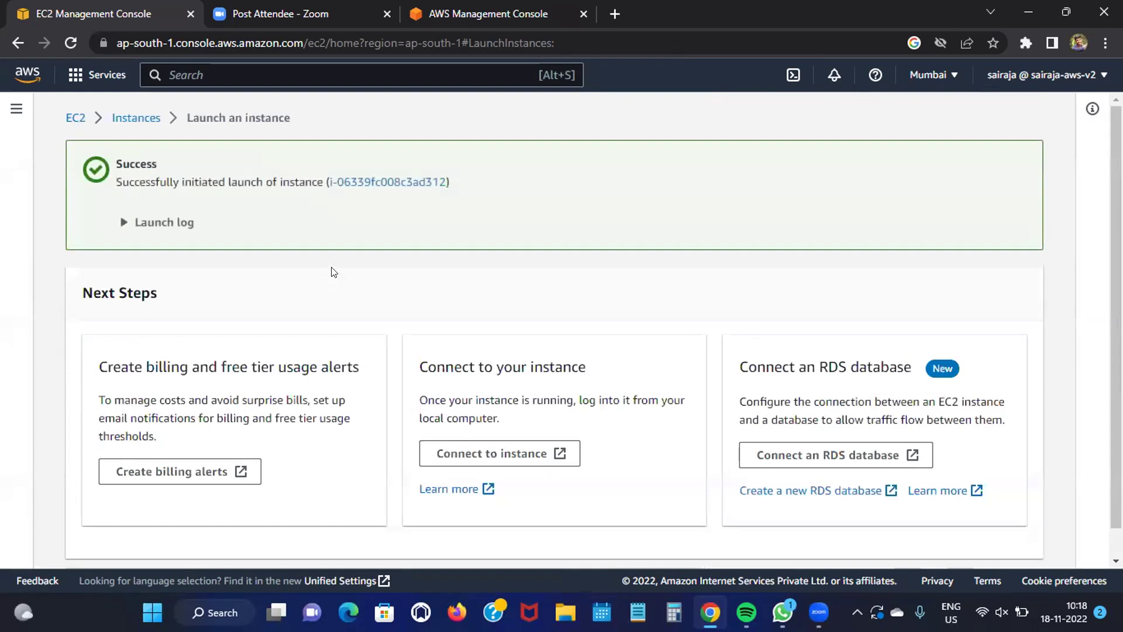
left_click(138, 118)
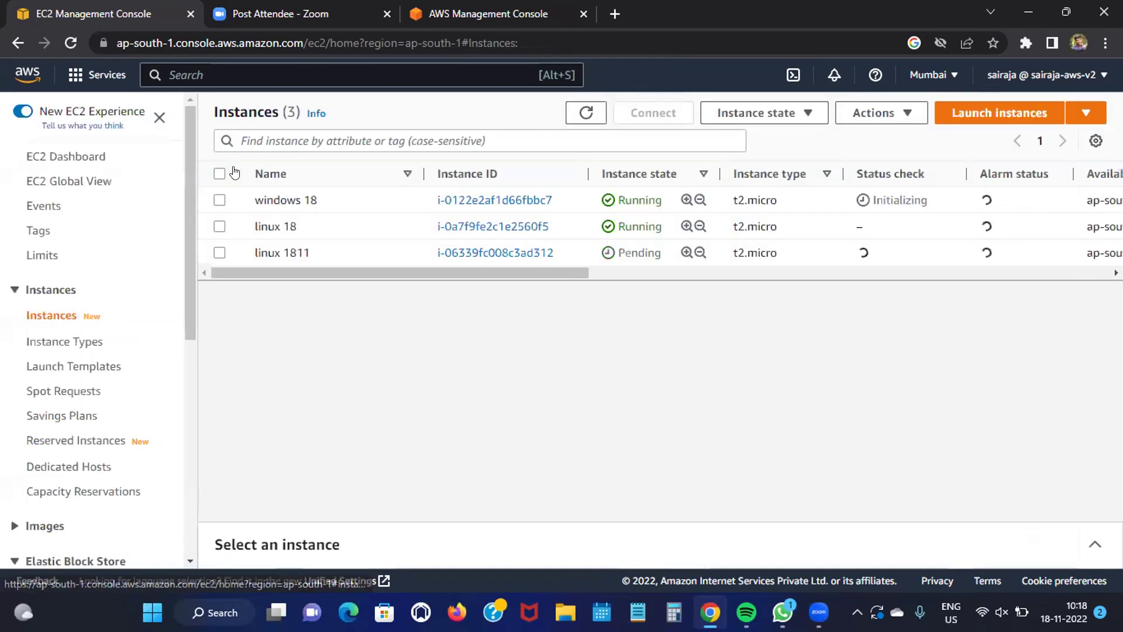
Refresh the instances list and open the details of the windows 18 instance
left_click(70, 43)
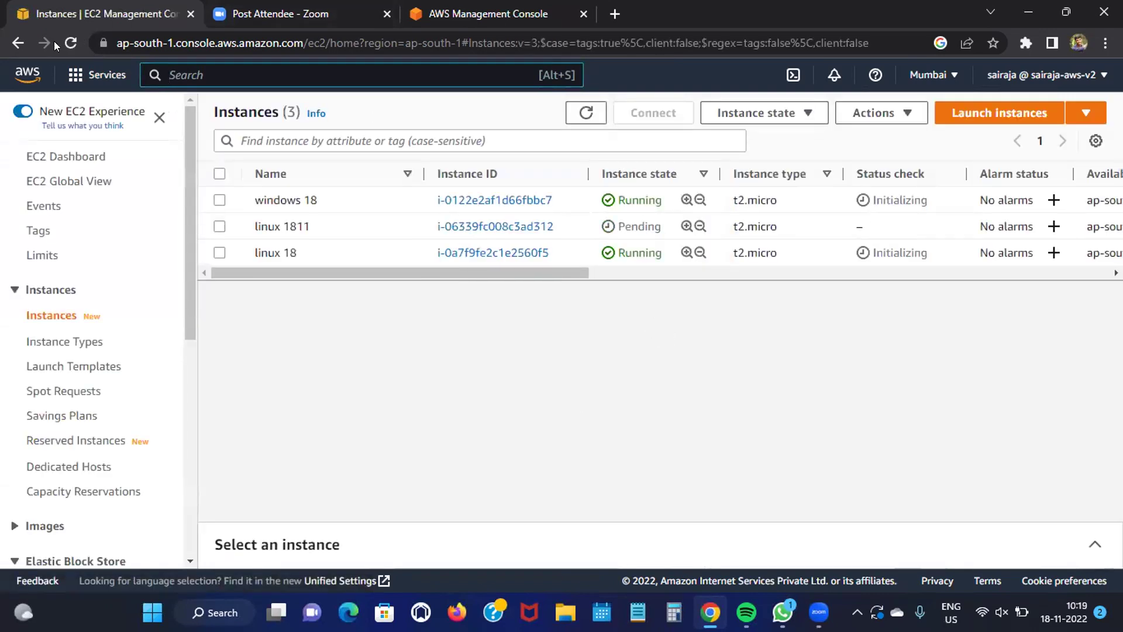
left_click(72, 43)
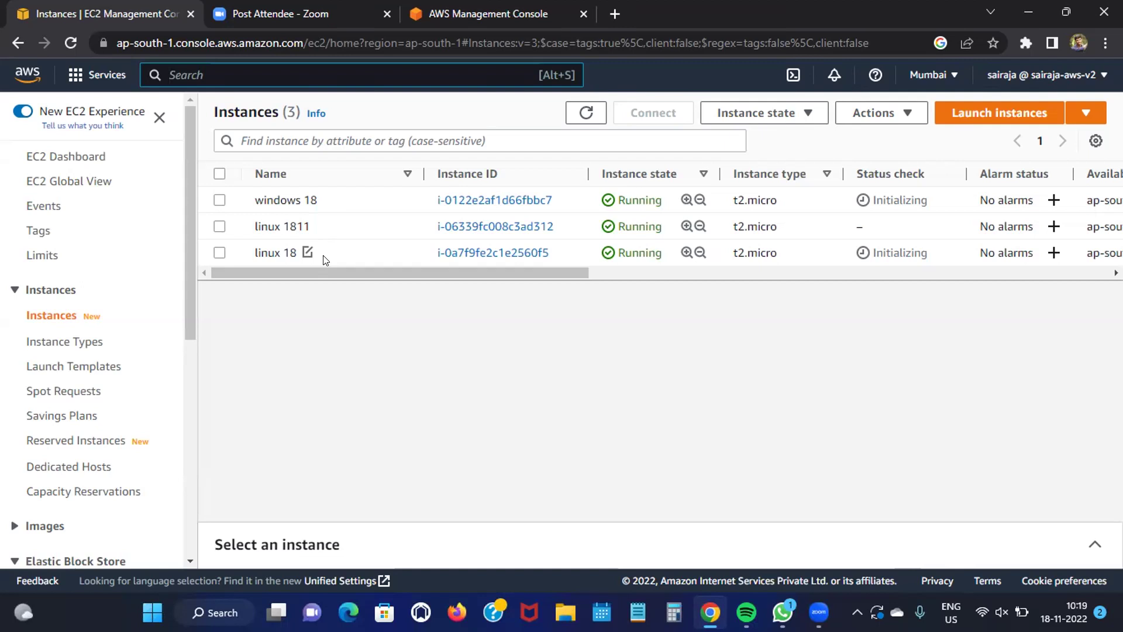
left_click(501, 202)
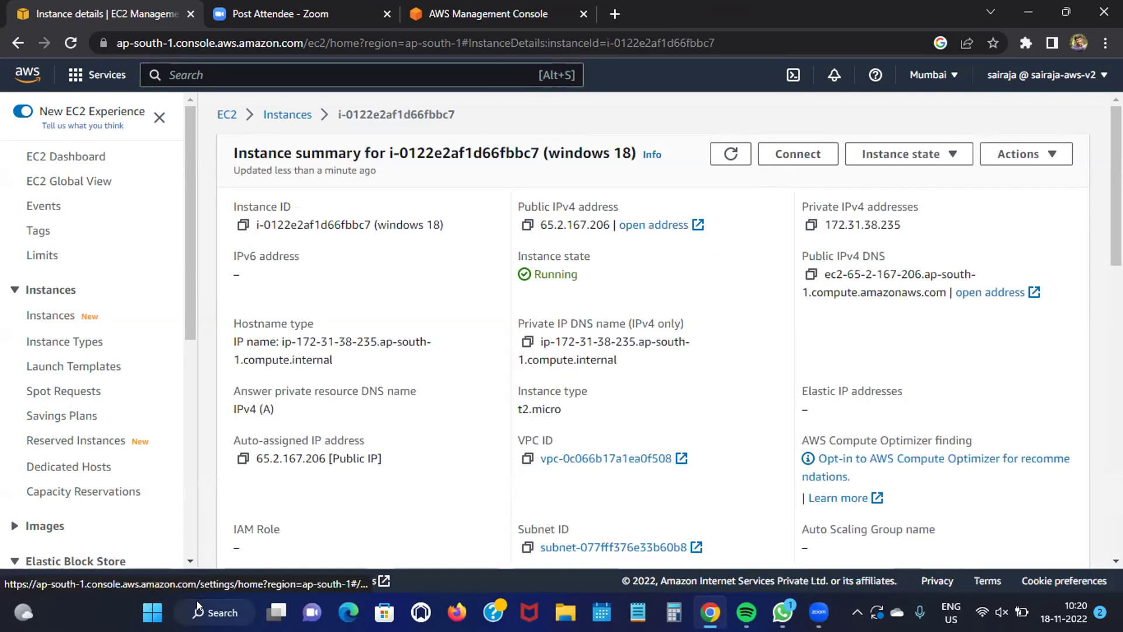
left_click(215, 612)
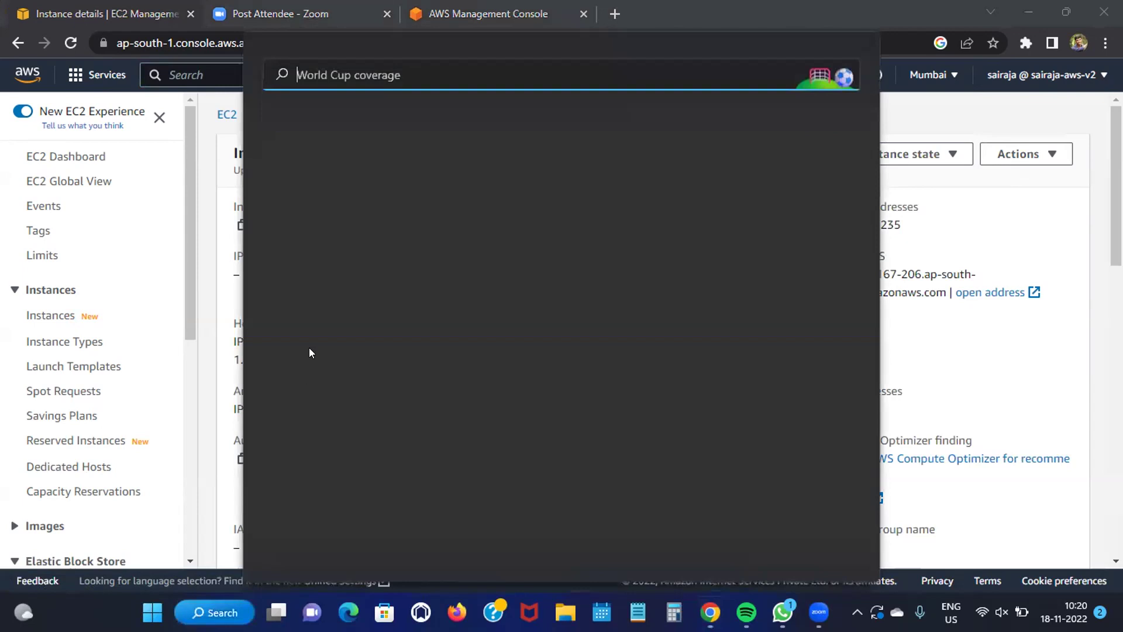
left_click(386, 151)
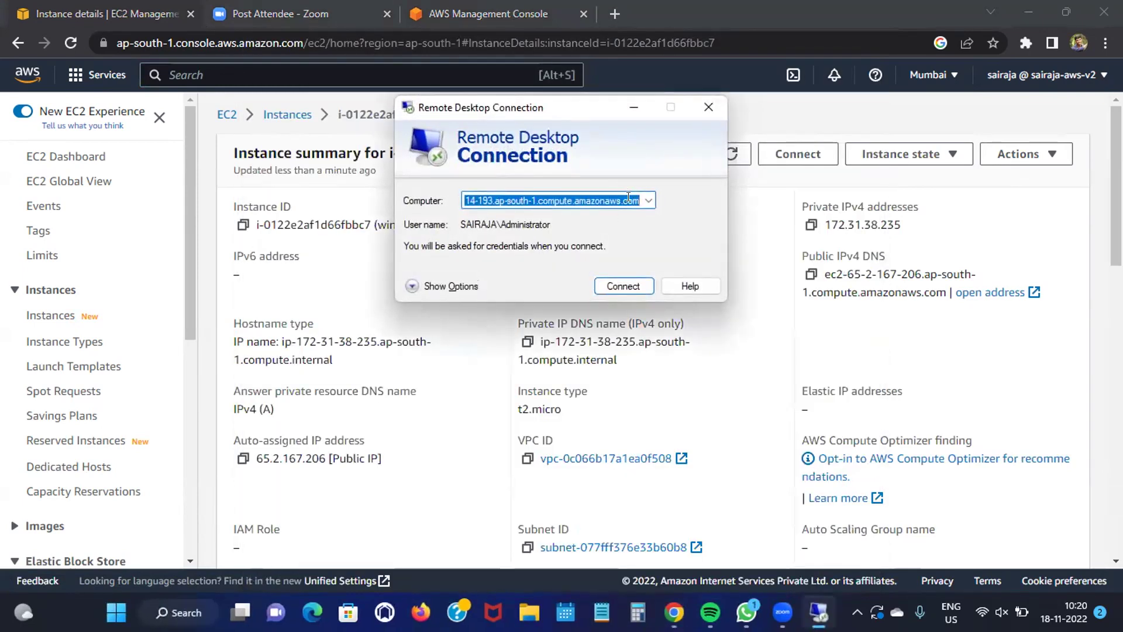
key("Return")
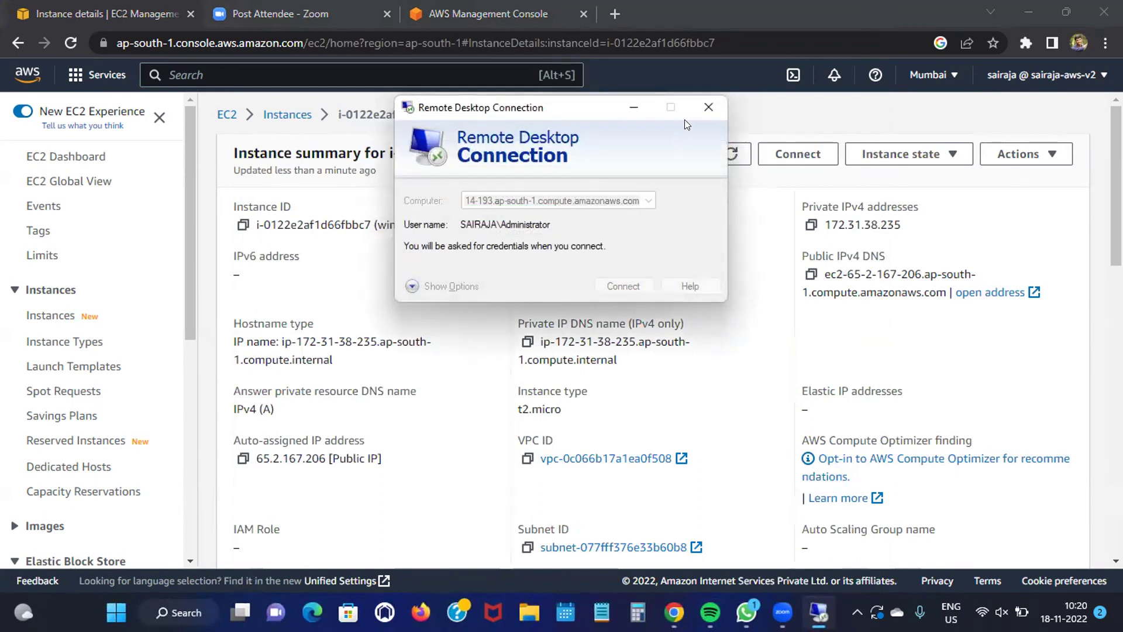
left_click(634, 107)
left_click(819, 612)
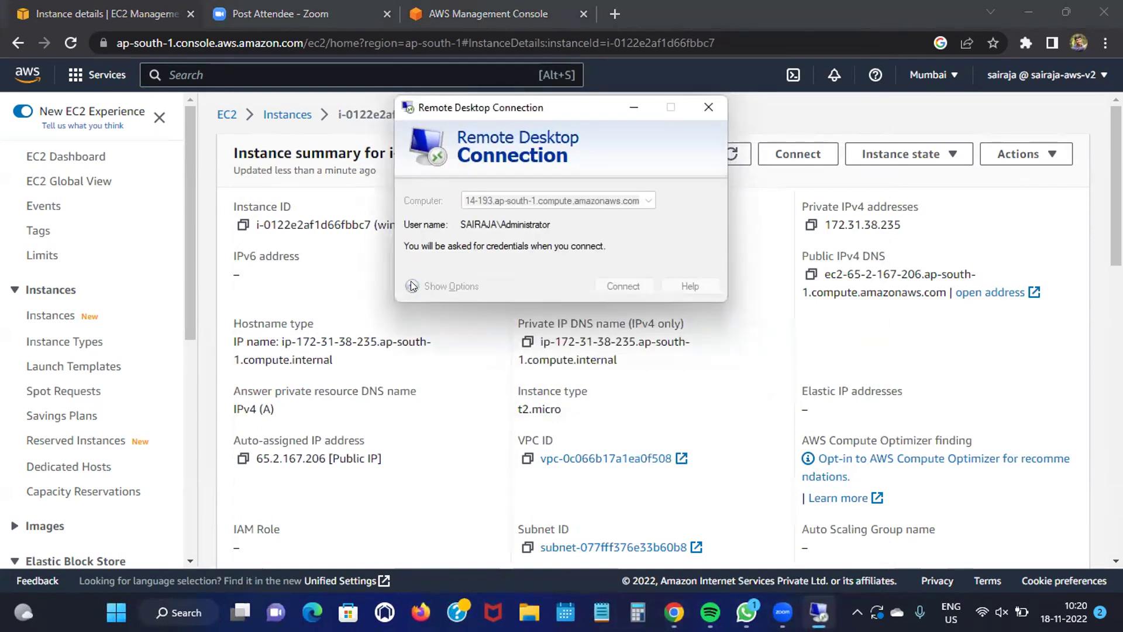
left_click(709, 108)
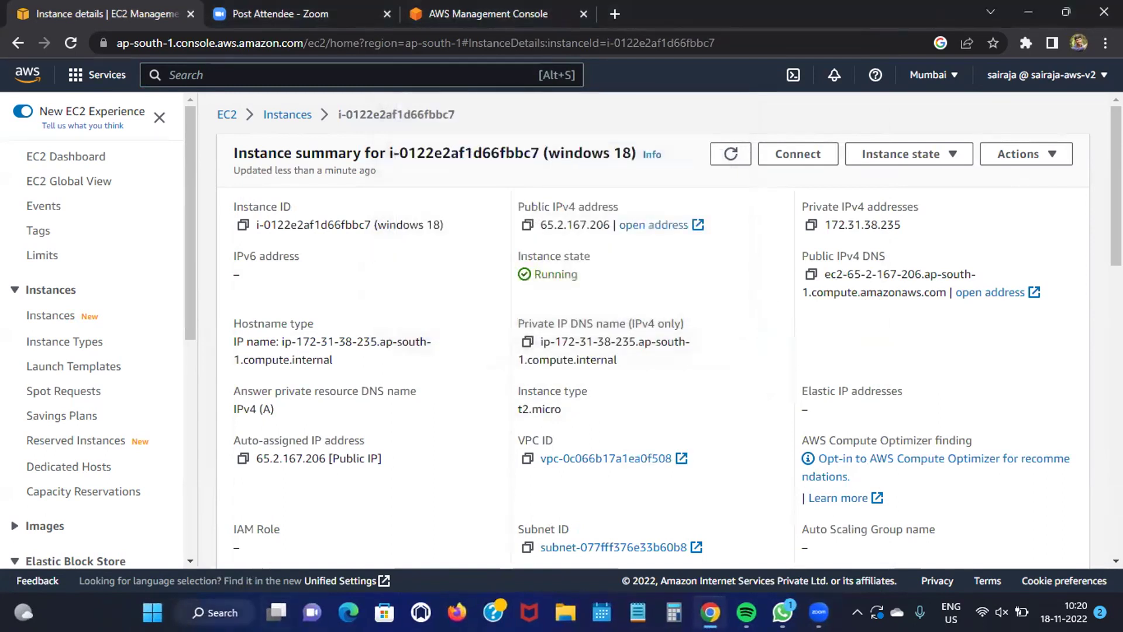
Open Remote Desktop Connection and set its computer to the windows 18 instance's public IPv4 DNS, replacing the remembered address
left_click(196, 612)
left_click(348, 153)
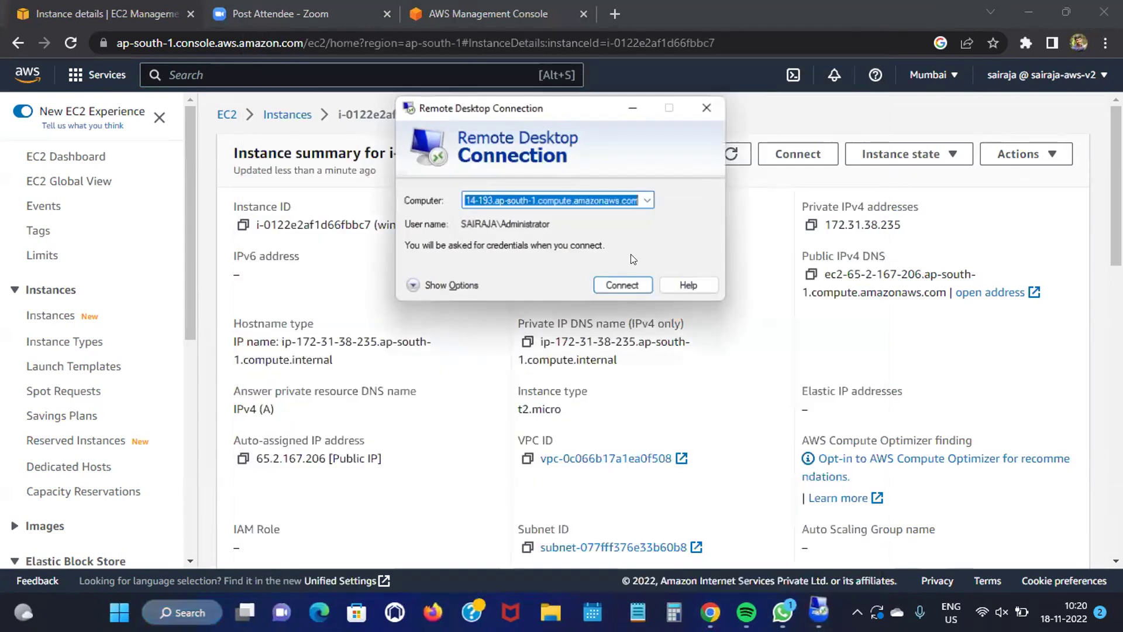
key("BackSpace")
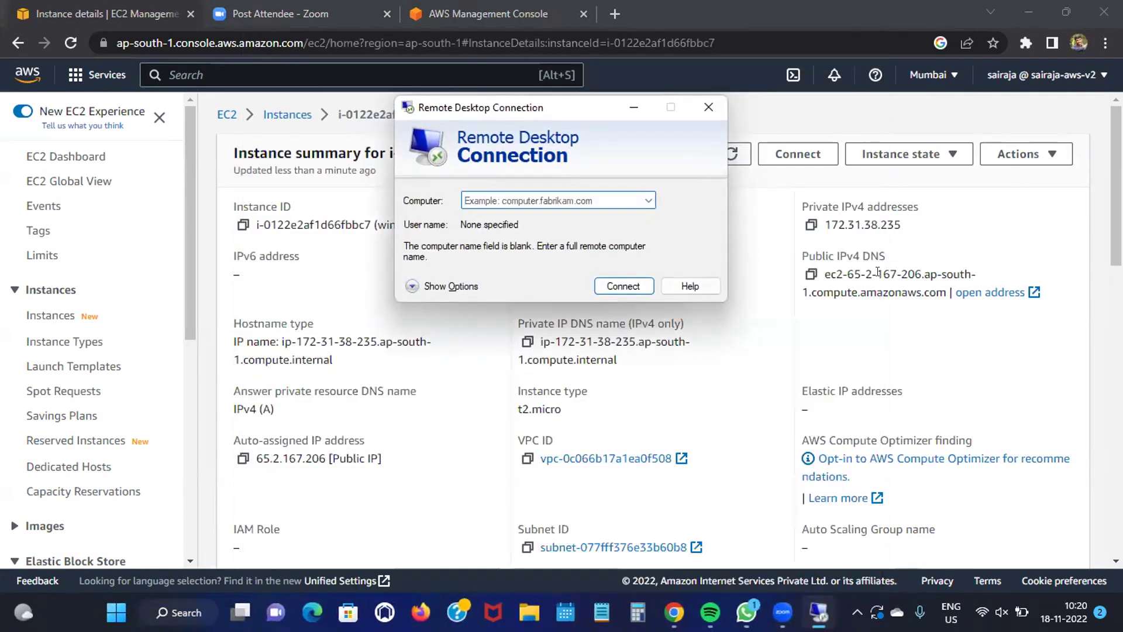
left_click(810, 275)
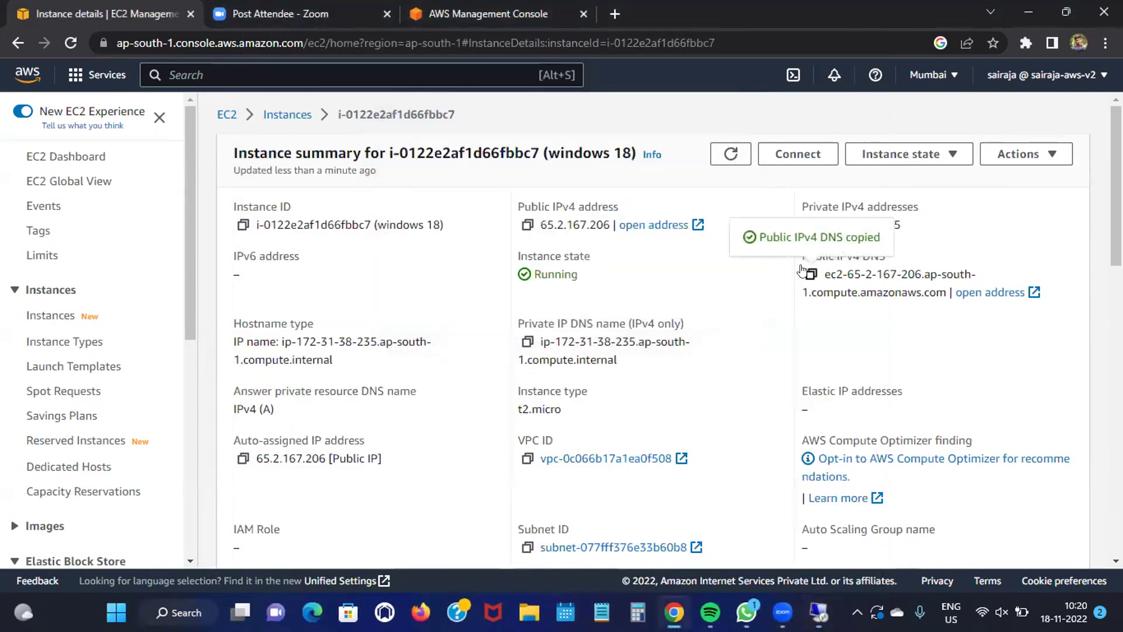
left_click(819, 612)
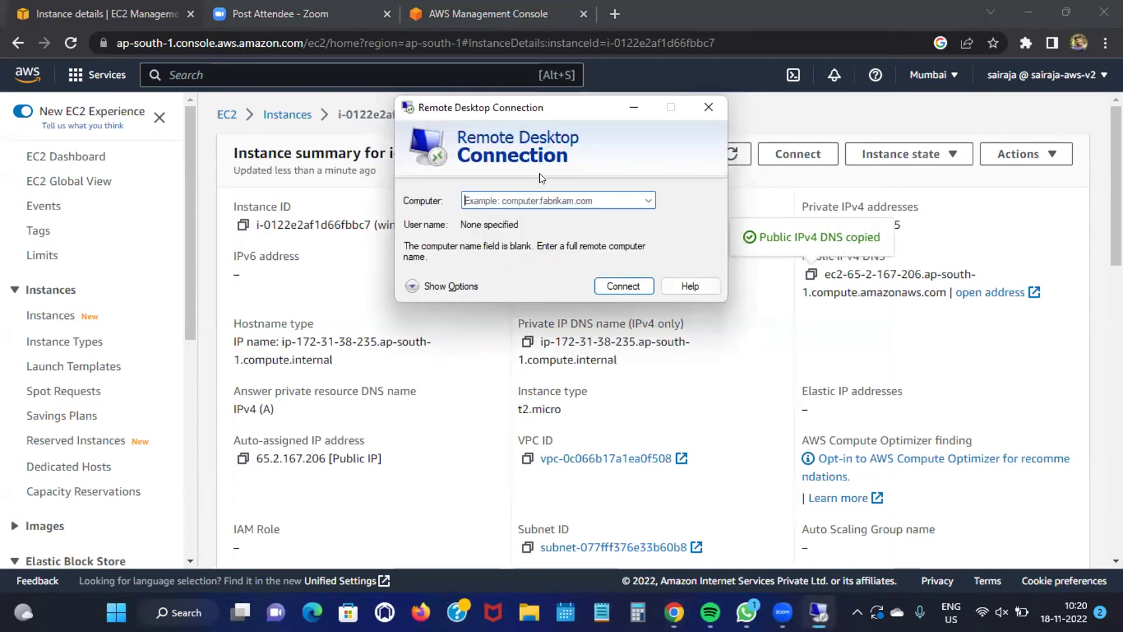
key("ctrl+v")
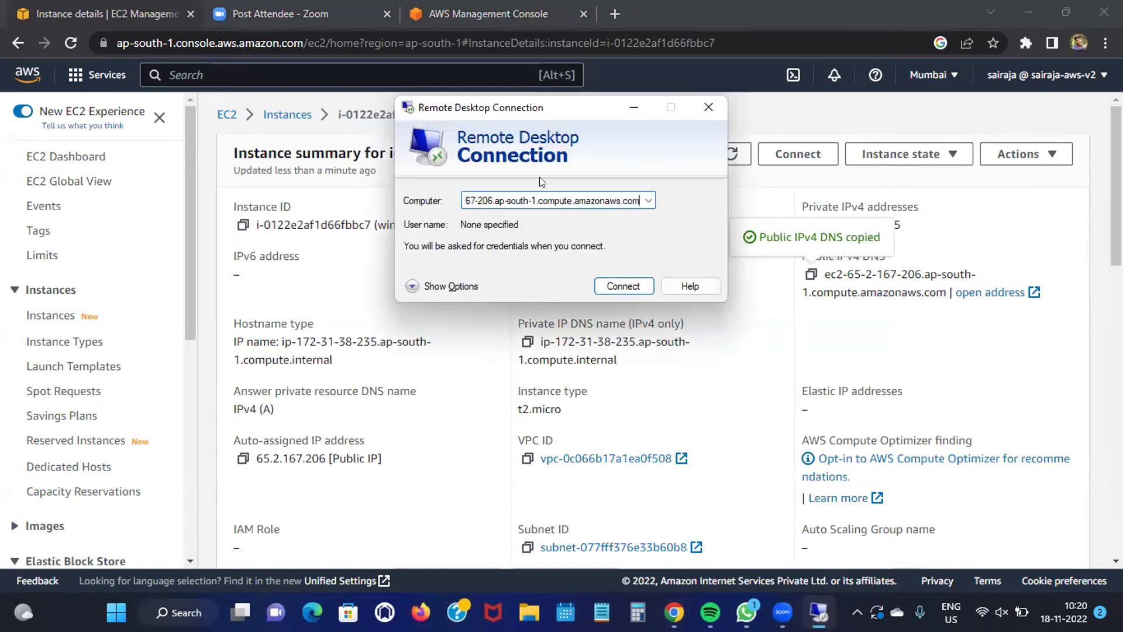
Set the remote desktop user name to Administrator, try to connect to the windows 18 instance, and minimize Remote Desktop Connection
left_click(412, 286)
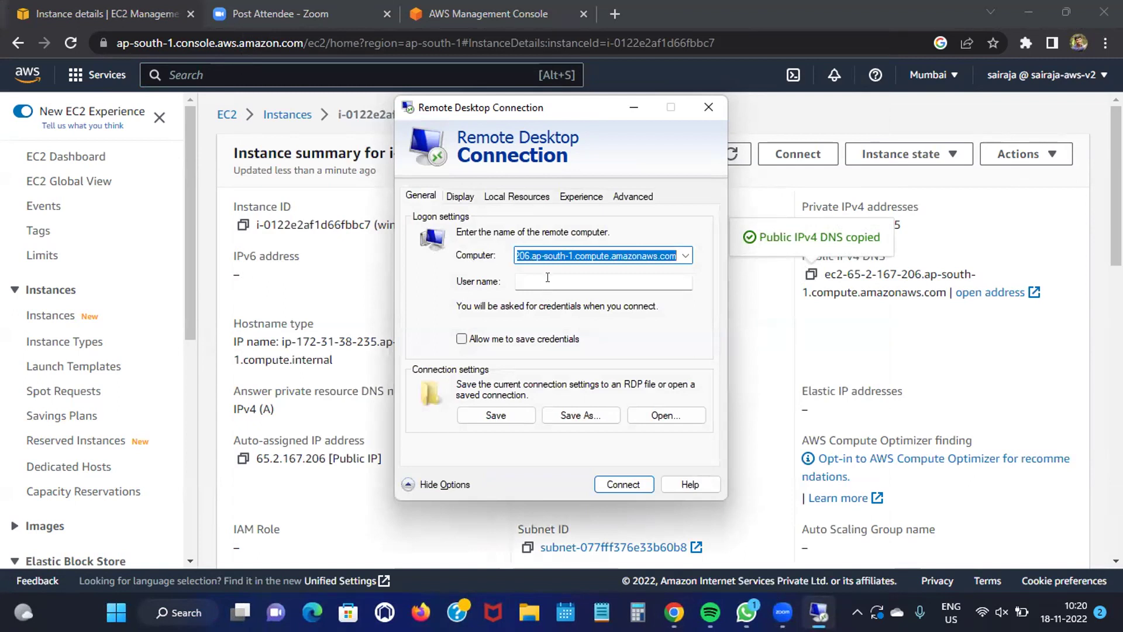
left_click(547, 282)
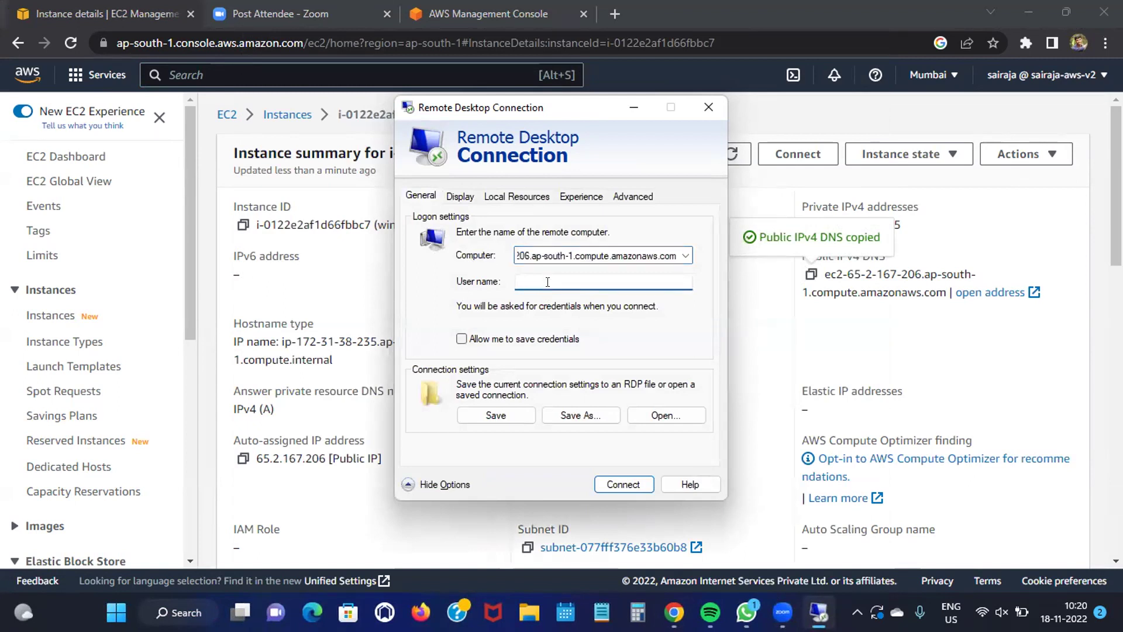
type("Administrator")
left_click(611, 484)
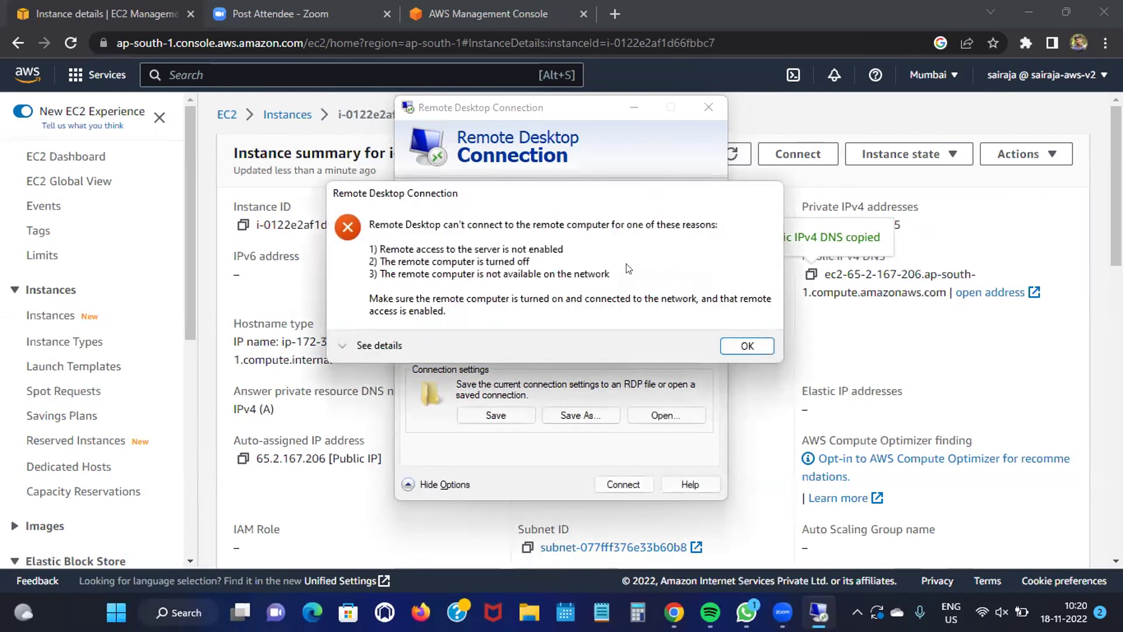
left_click(732, 348)
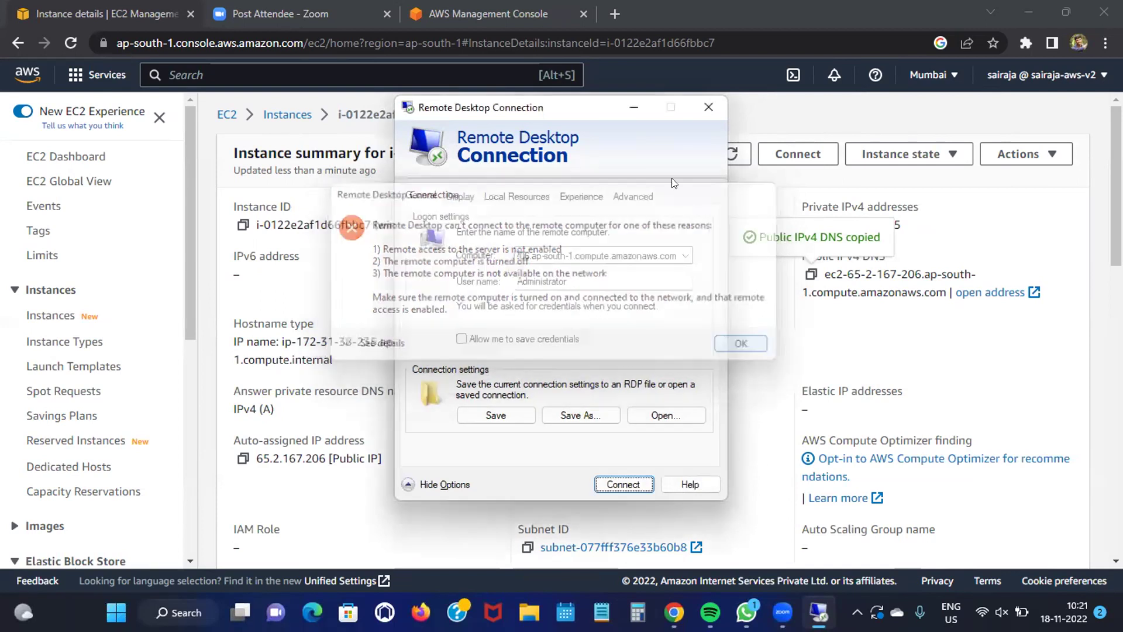
left_click(636, 105)
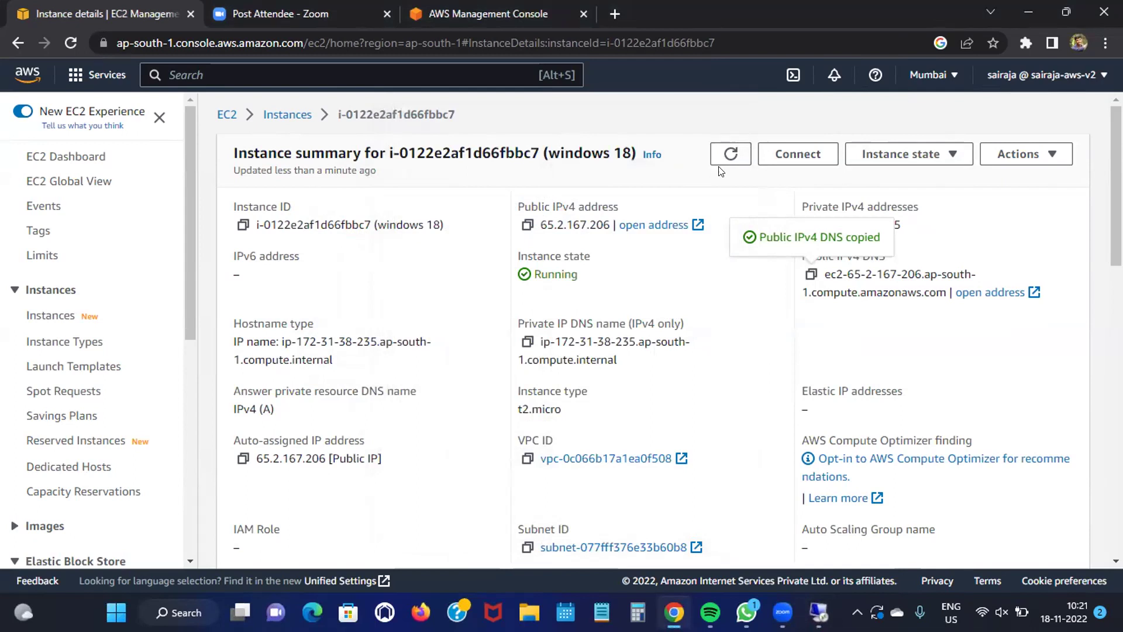
Review the RDP client connection details of the windows 18 instance, including public DNS and user name, and return to its summary
left_click(783, 151)
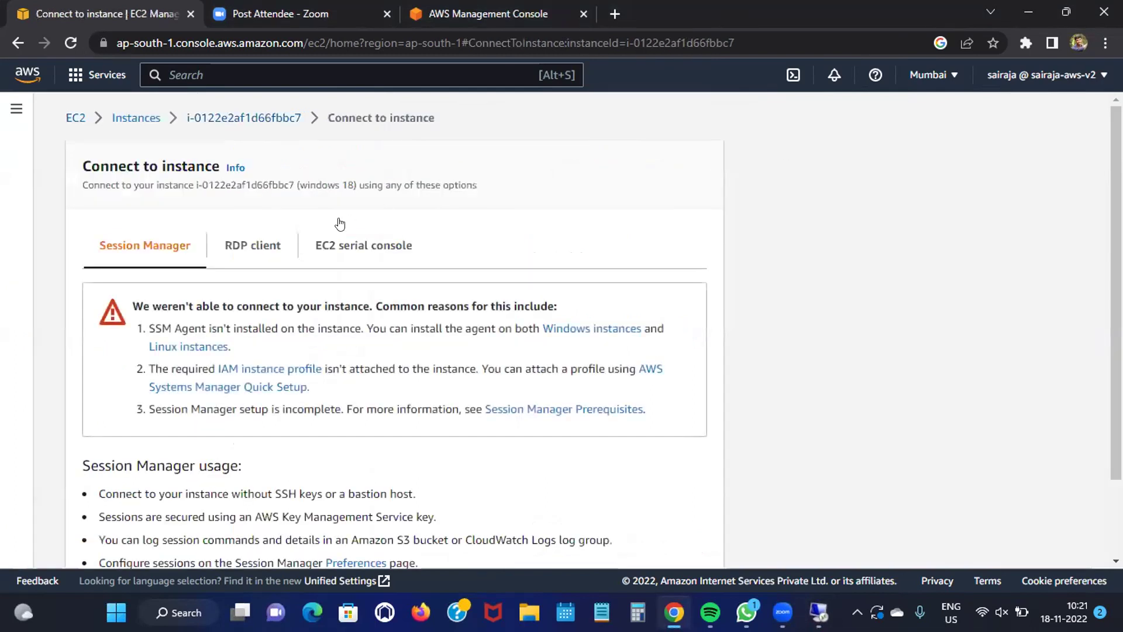
left_click(271, 256)
scroll(318, 326, "down", 4)
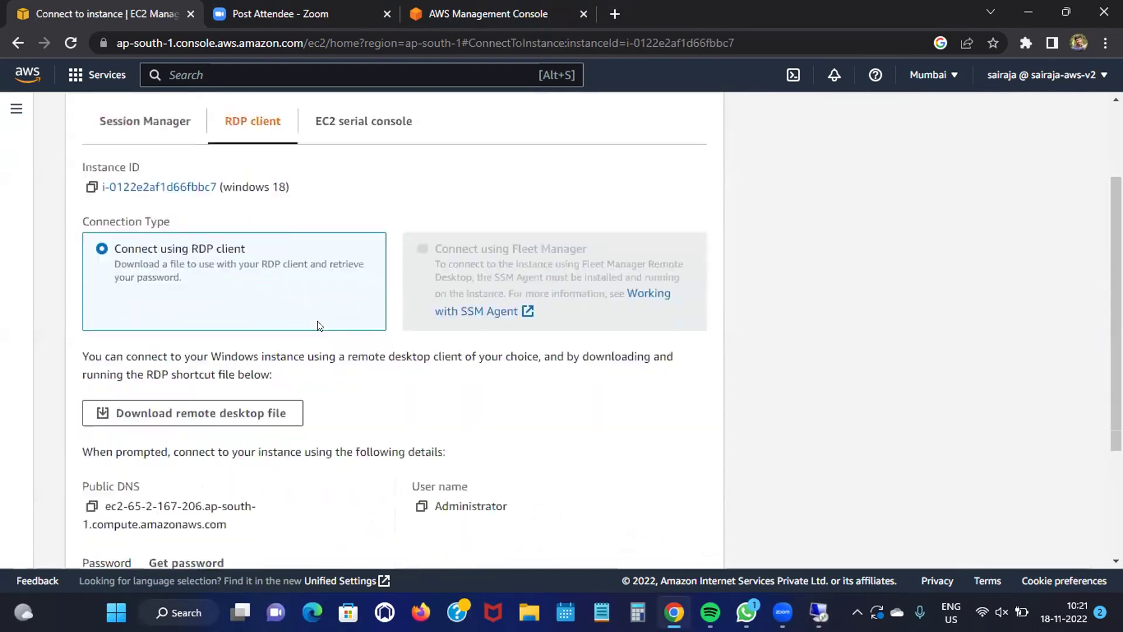
scroll(321, 325, "down", 1)
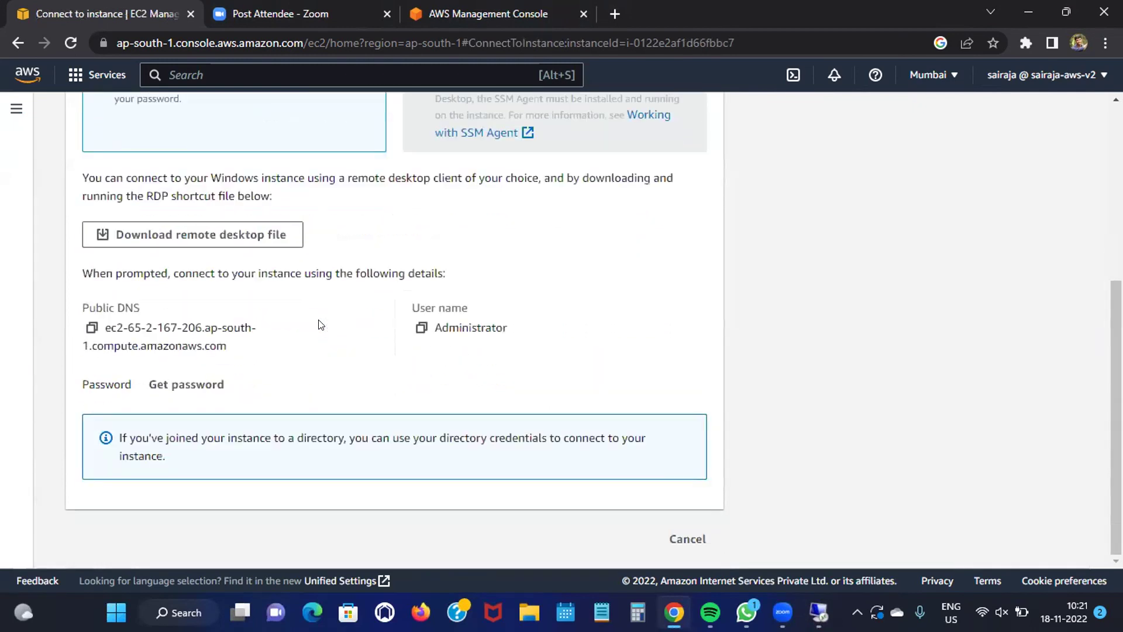
scroll(320, 325, "up", 2)
scroll(319, 321, "down", 2)
scroll(279, 334, "up", 5)
left_click(17, 40)
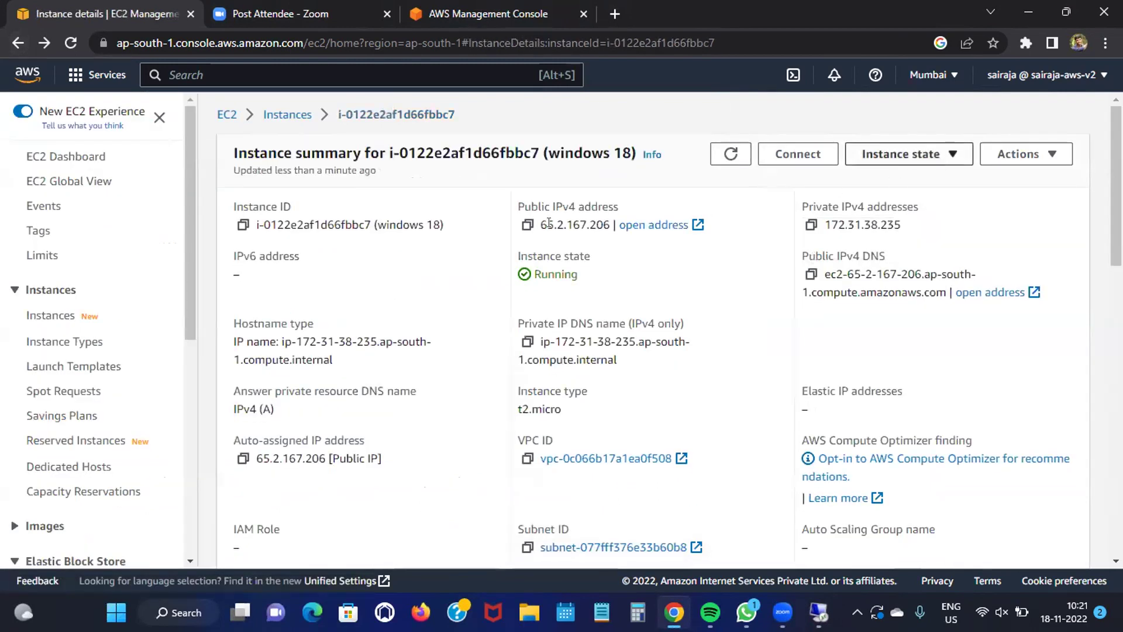
Examine the security details of the windows 18 instance, including its security group and its inbound and outbound rules
scroll(437, 364, "down", 5)
scroll(418, 357, "up", 5)
scroll(413, 353, "down", 4)
left_click(346, 335)
scroll(347, 347, "down", 2)
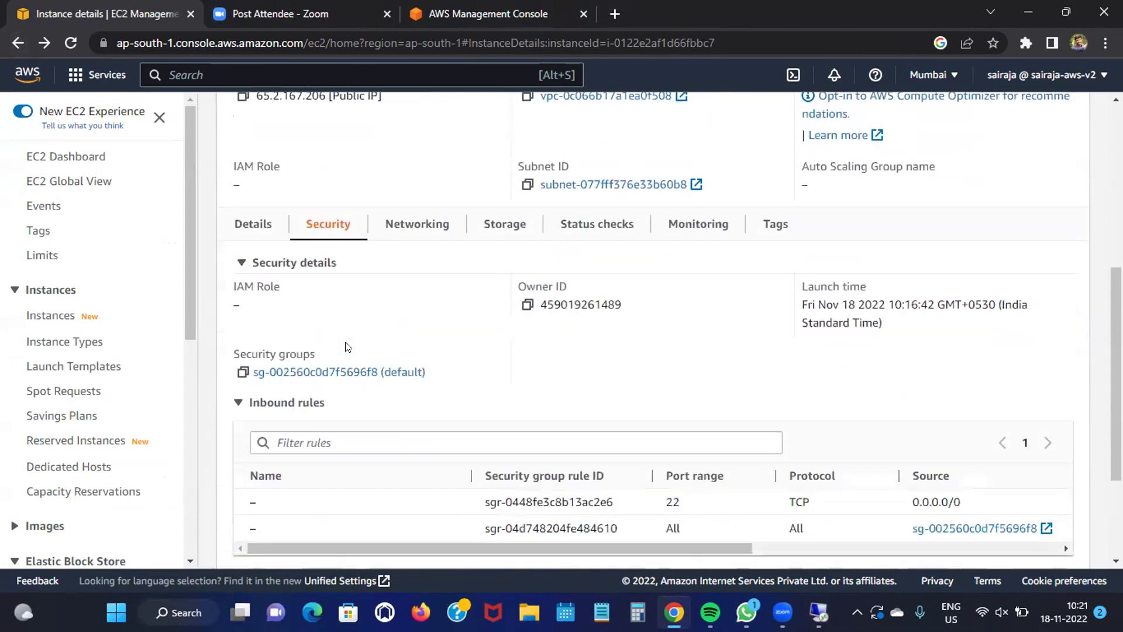
scroll(346, 347, "down", 2)
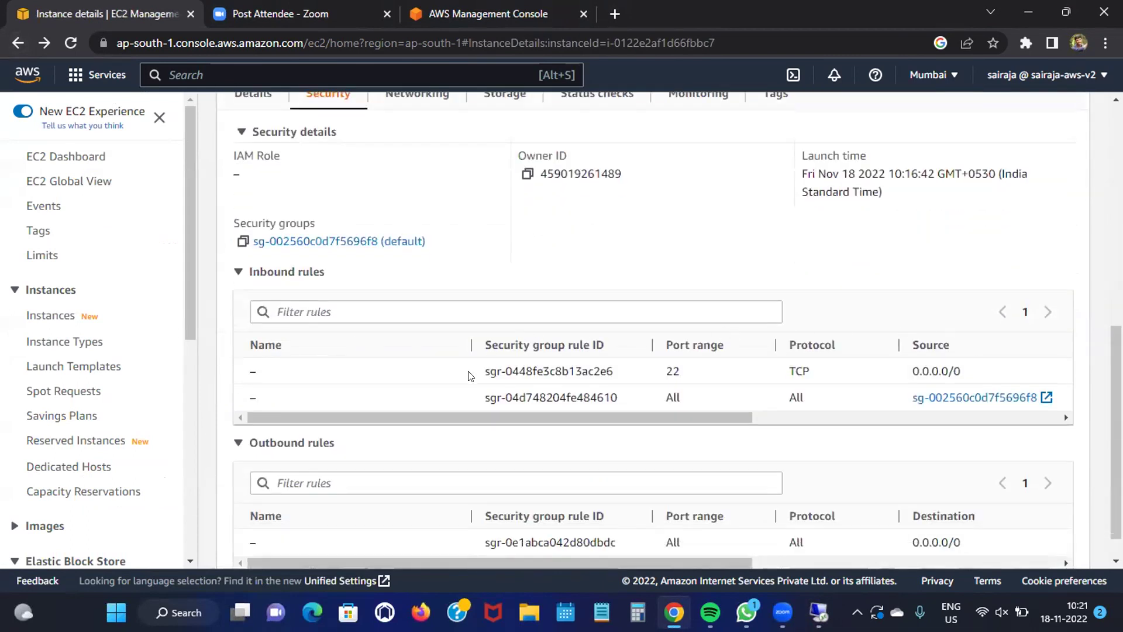
scroll(454, 379, "up", 4)
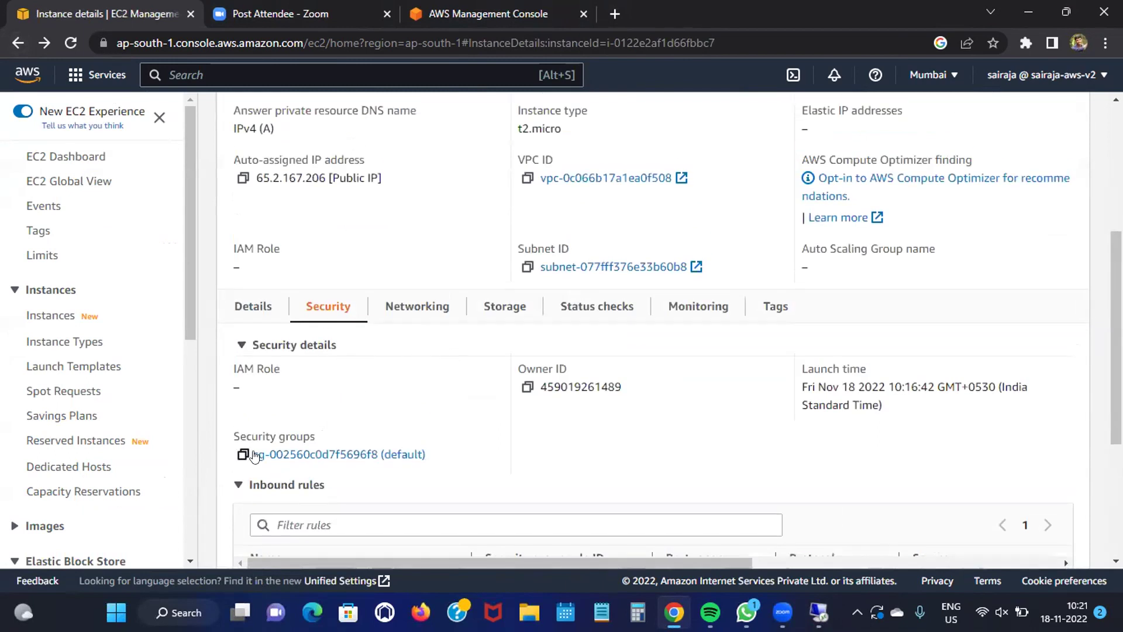
scroll(271, 435, "down", 1)
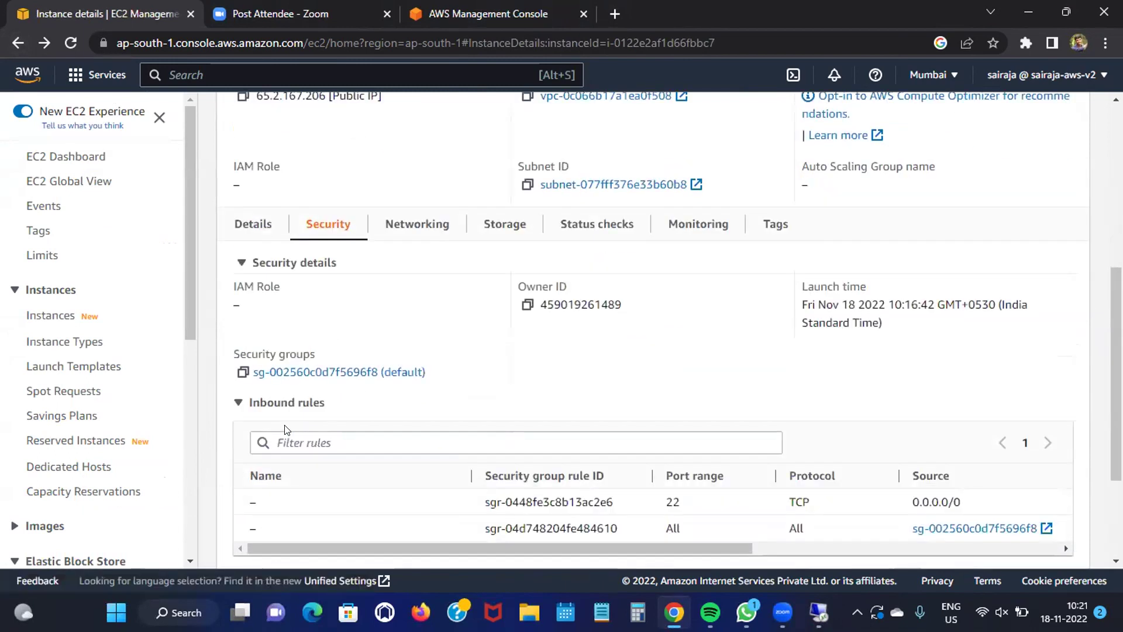
scroll(285, 430, "down", 1)
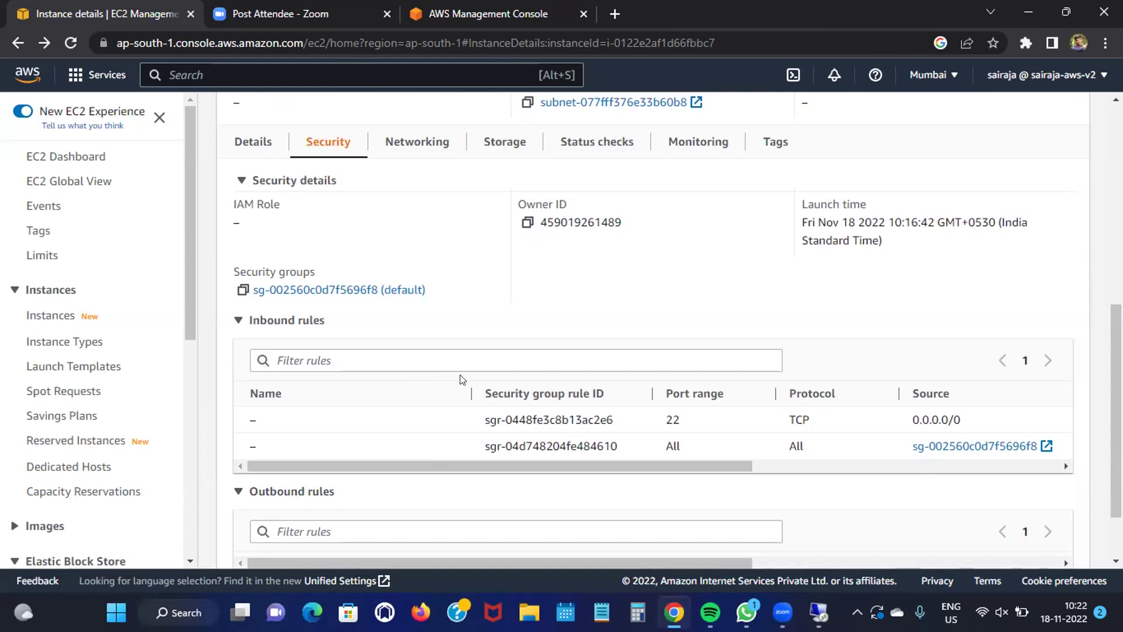
scroll(681, 323, "up", 2)
scroll(692, 327, "down", 1)
scroll(696, 332, "down", 2)
scroll(696, 333, "up", 5)
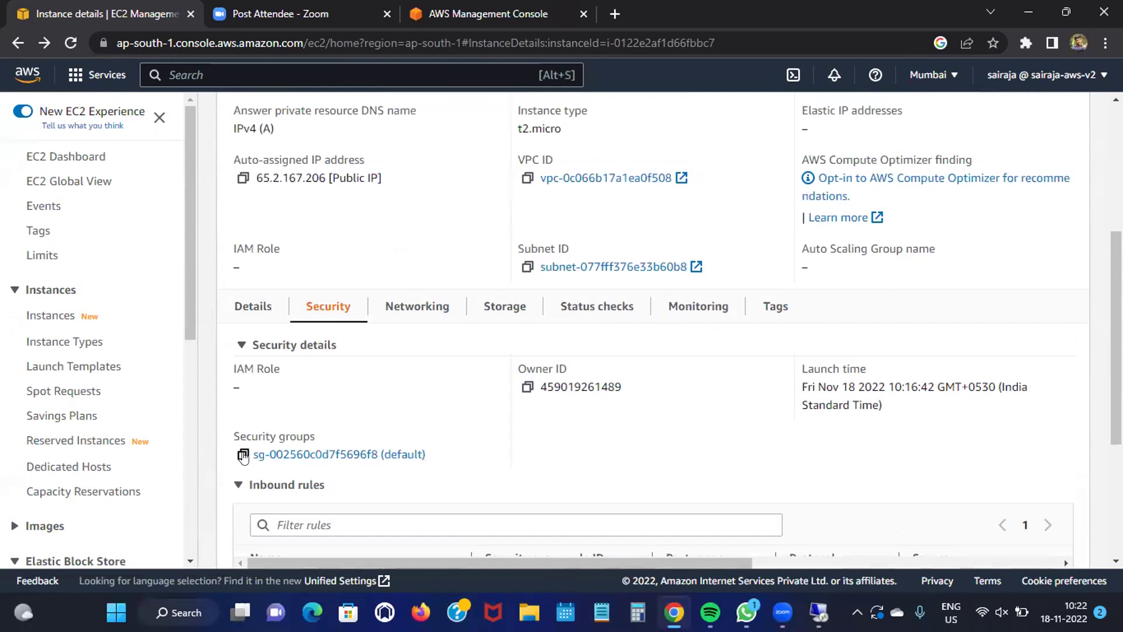
Open the default security group attached to the windows 18 instance and start editing its inbound rules
left_click(276, 454)
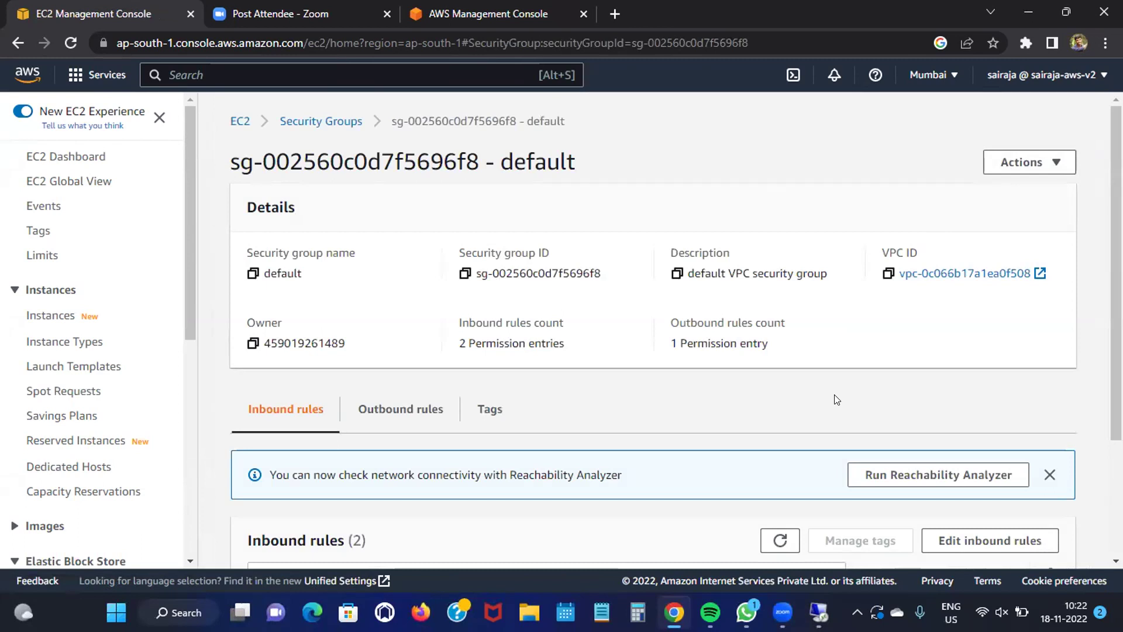
scroll(837, 399, "down", 3)
left_click(968, 378)
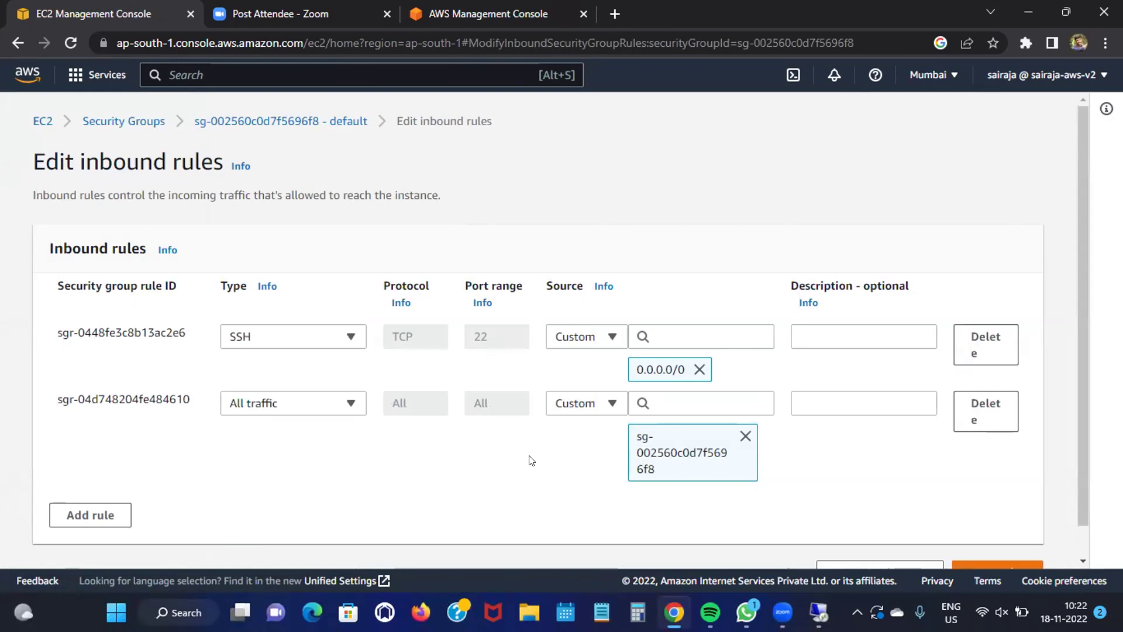
scroll(535, 465, "down", 1)
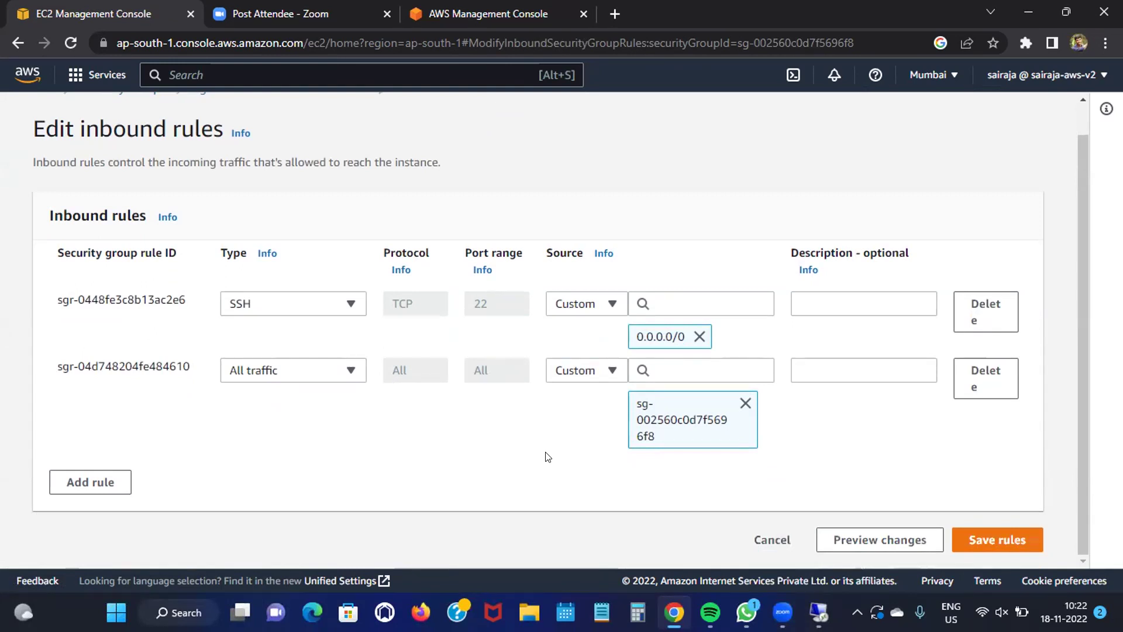
Add a new inbound rule to the default security group and set its type to RDP
left_click(72, 487)
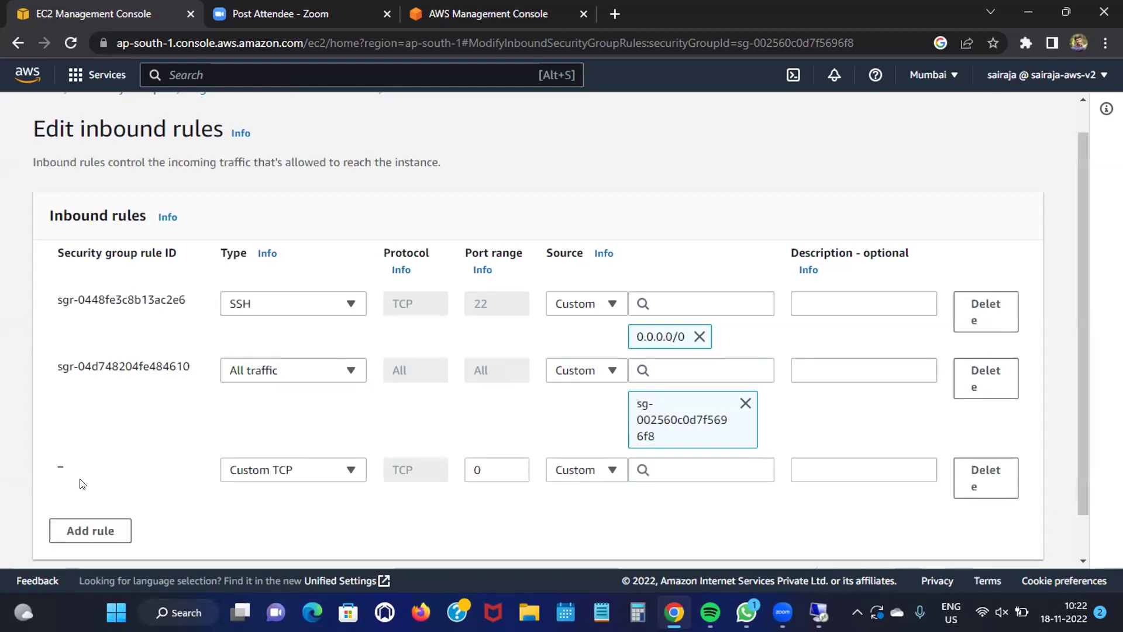
scroll(543, 532, "down", 2)
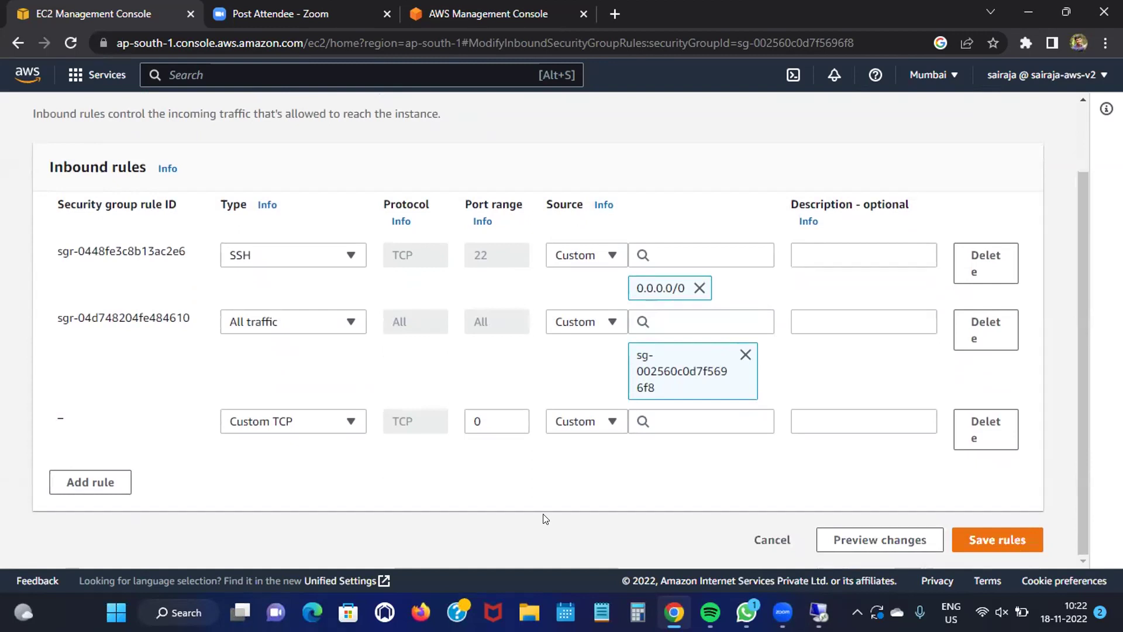
left_click(348, 424)
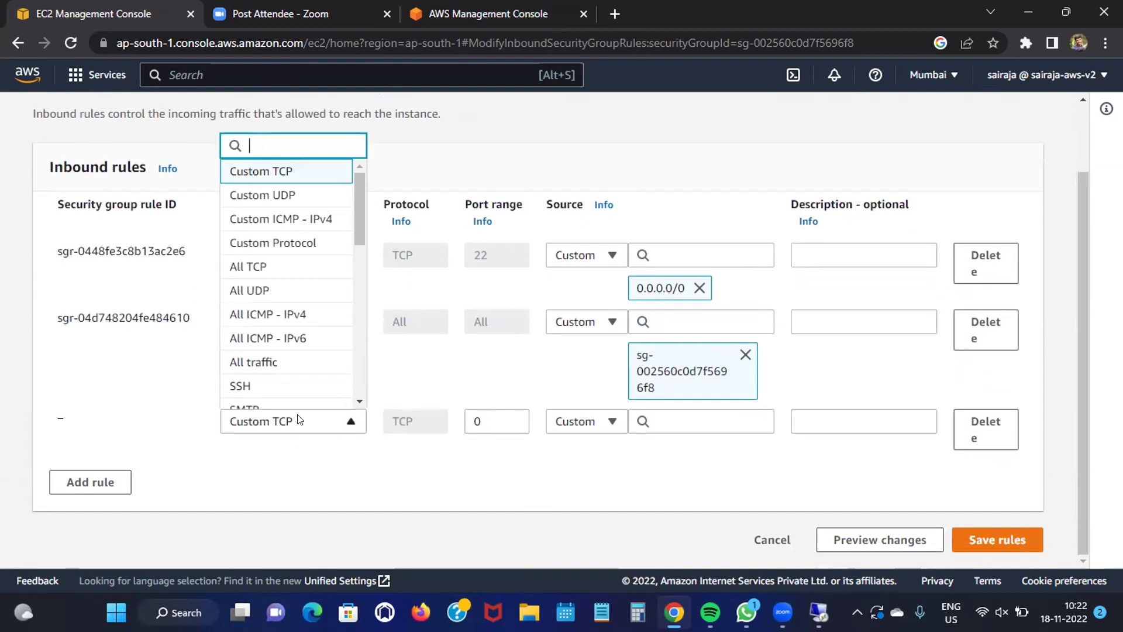
left_click(611, 422)
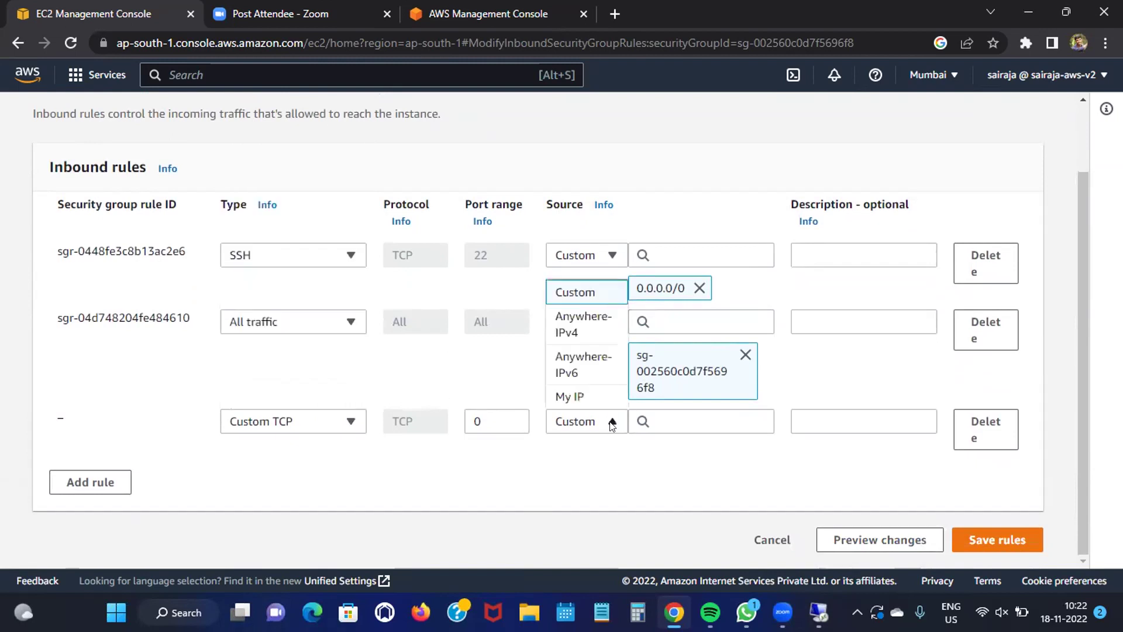
left_click(345, 426)
scroll(315, 322, "down", 3)
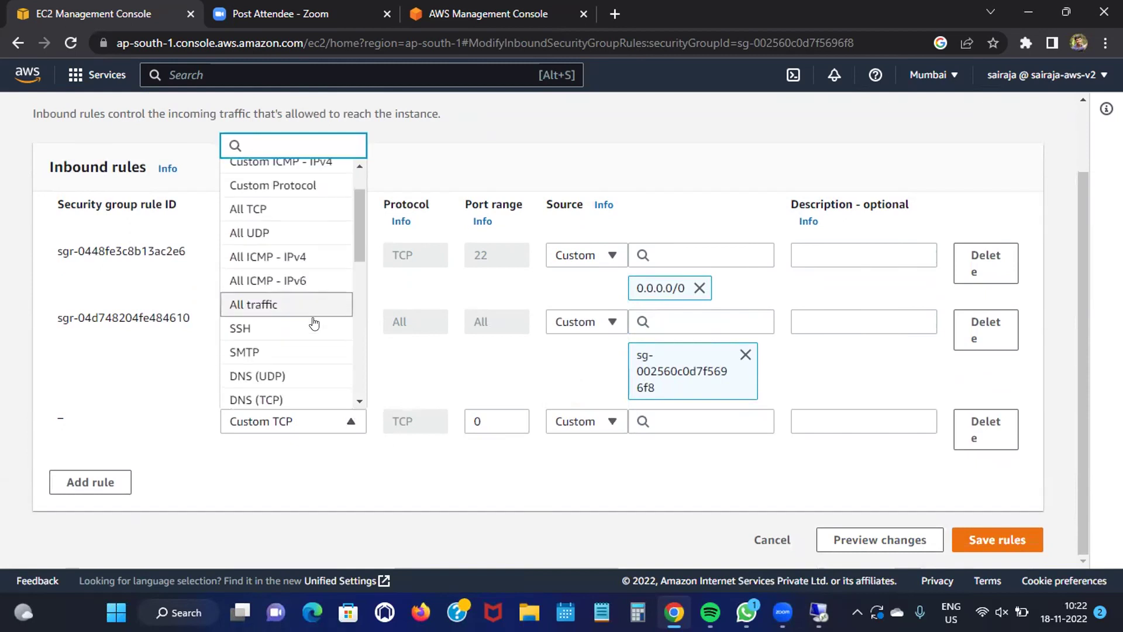
scroll(315, 324, "down", 4)
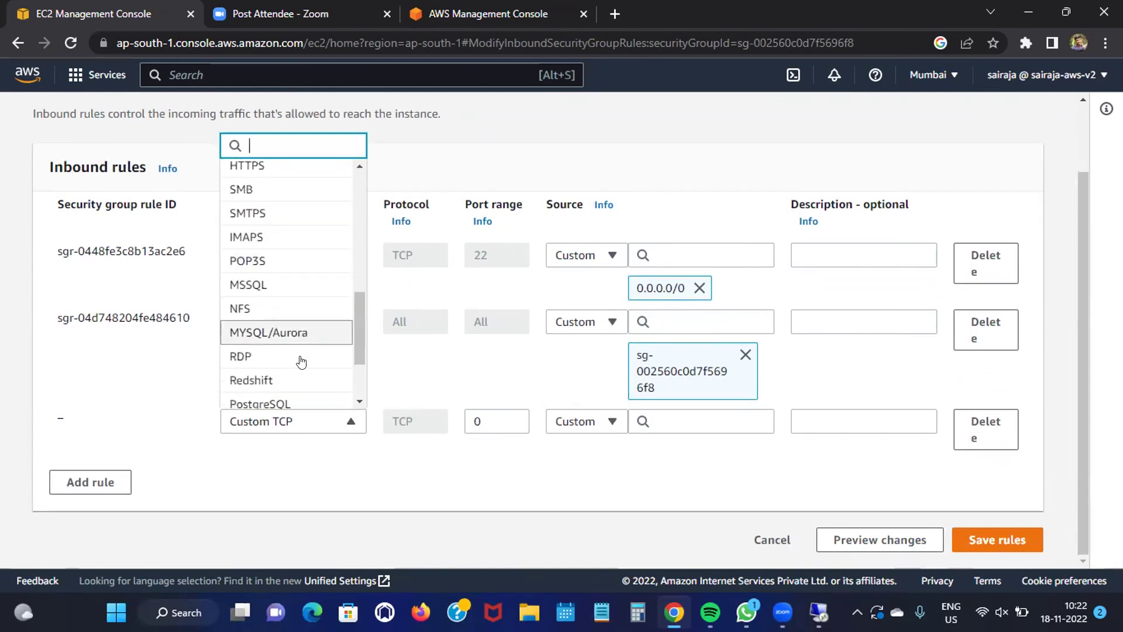
left_click(301, 356)
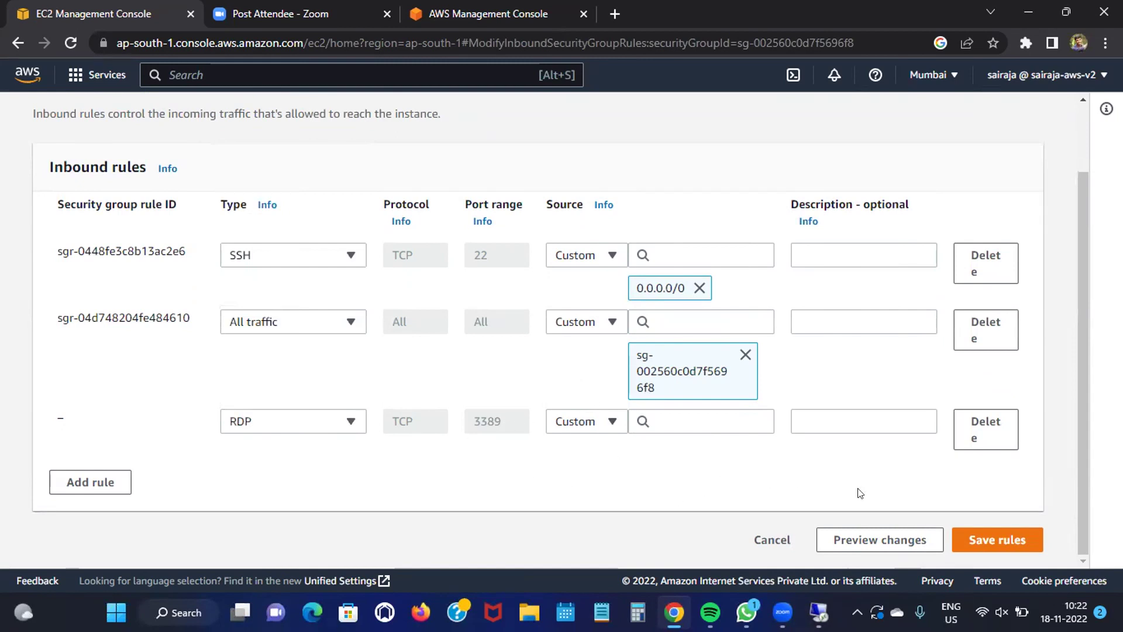
Set the source of the new RDP rule to Anywhere-IPv4 and save the inbound rules
left_click(613, 421)
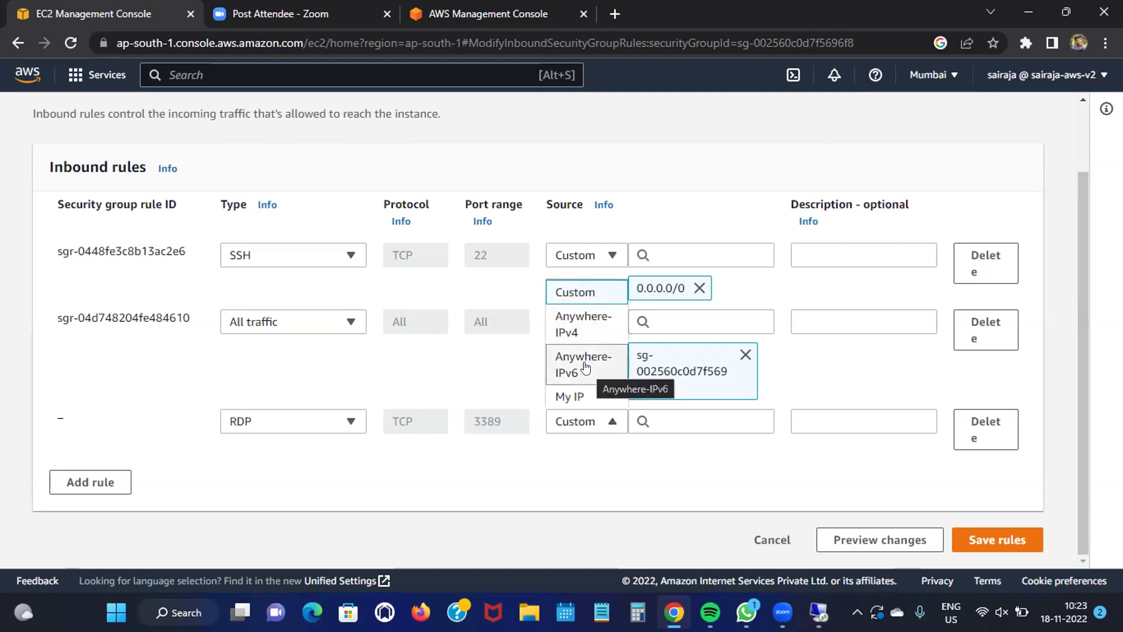
scroll(584, 369, "up", 2)
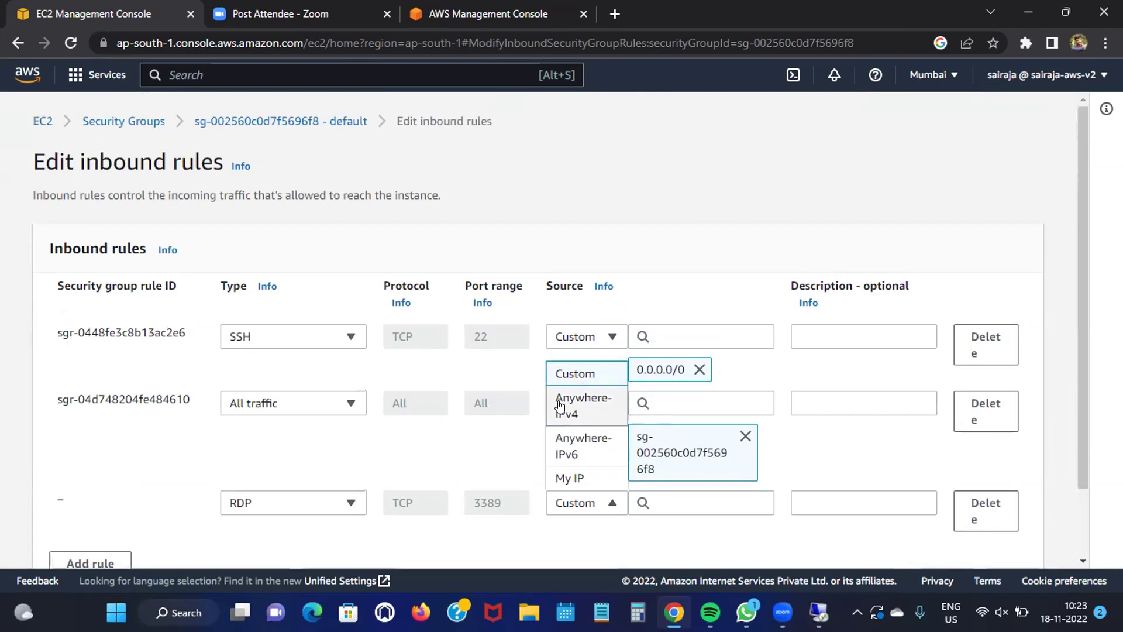
left_click(560, 405)
scroll(587, 476, "down", 2)
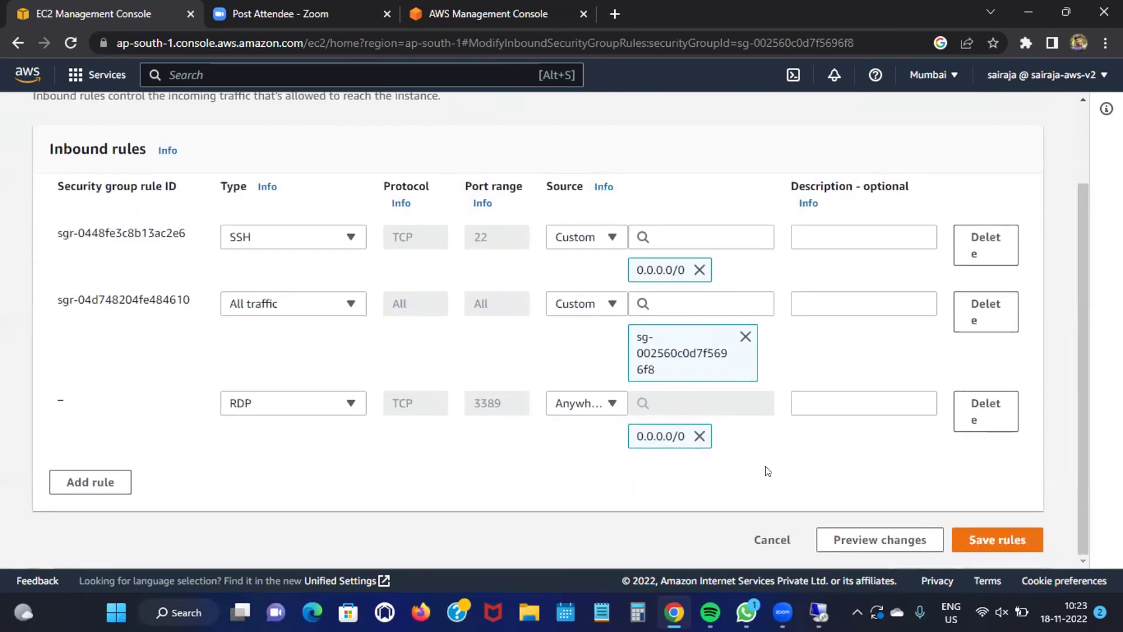
left_click(1003, 531)
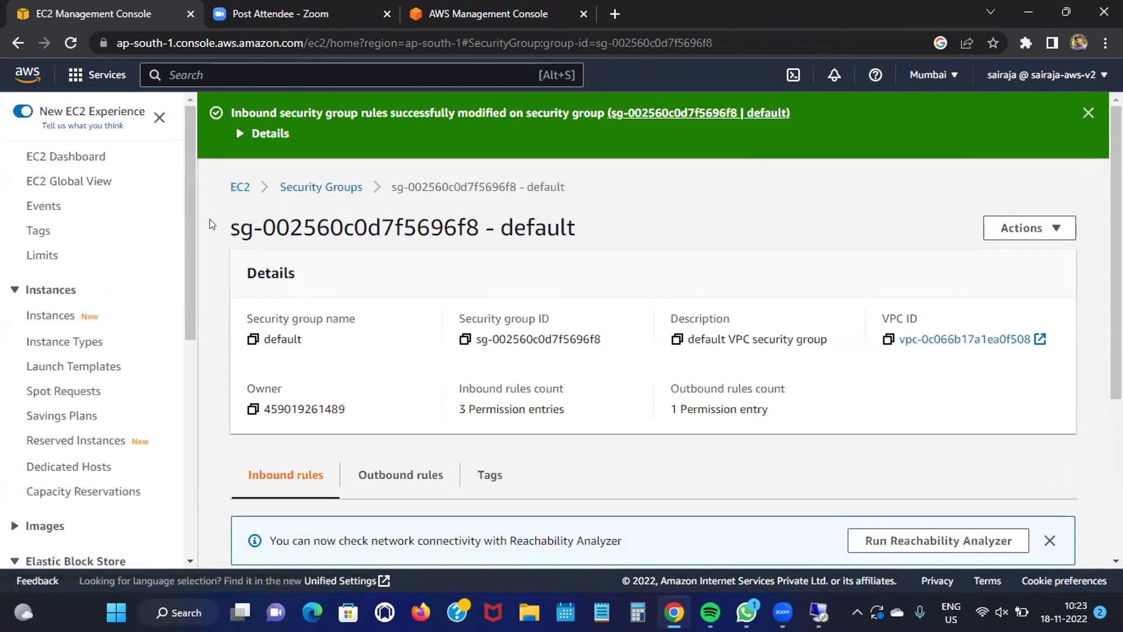
Switch to Remote Desktop Connection, start connecting to the windows 18 instance, and return to the browser with the password still blank
left_click(819, 612)
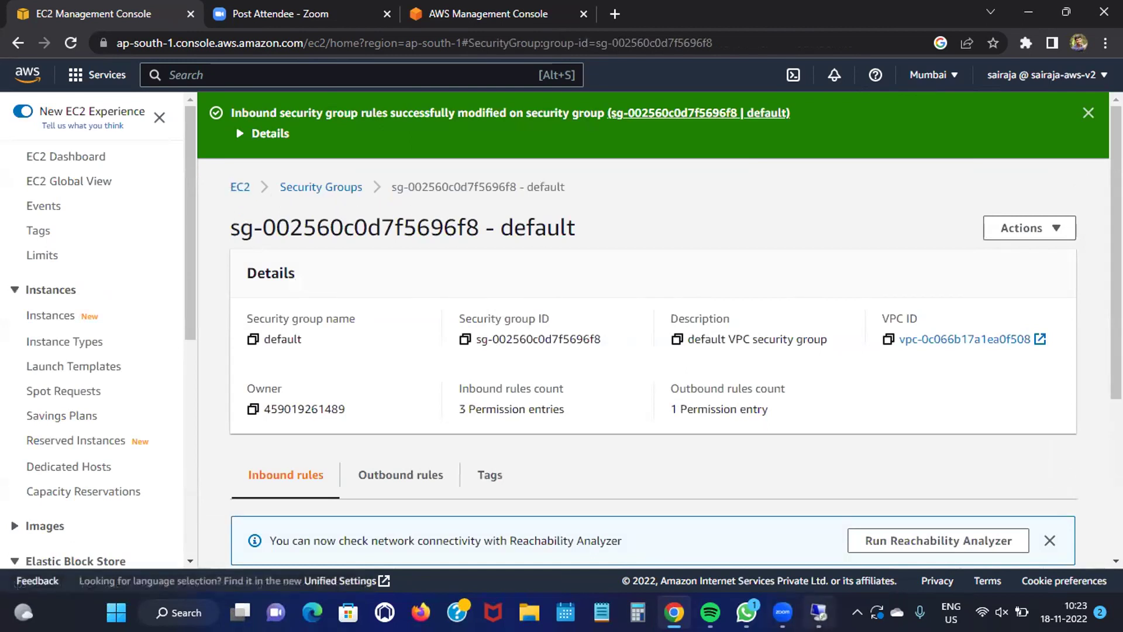
left_click(623, 486)
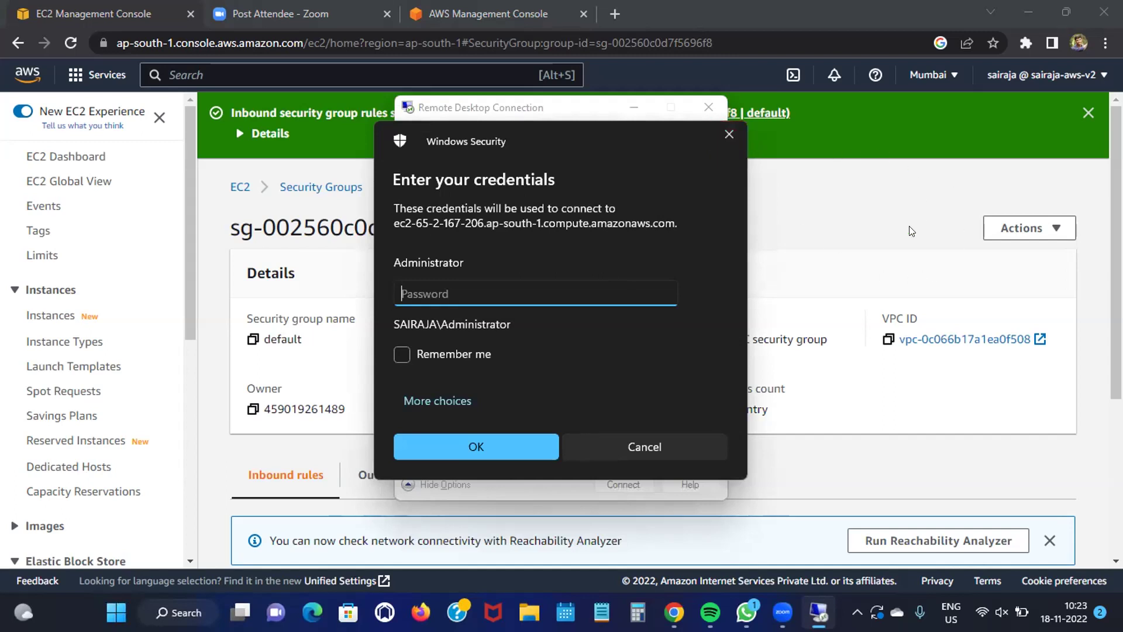
left_click(812, 209)
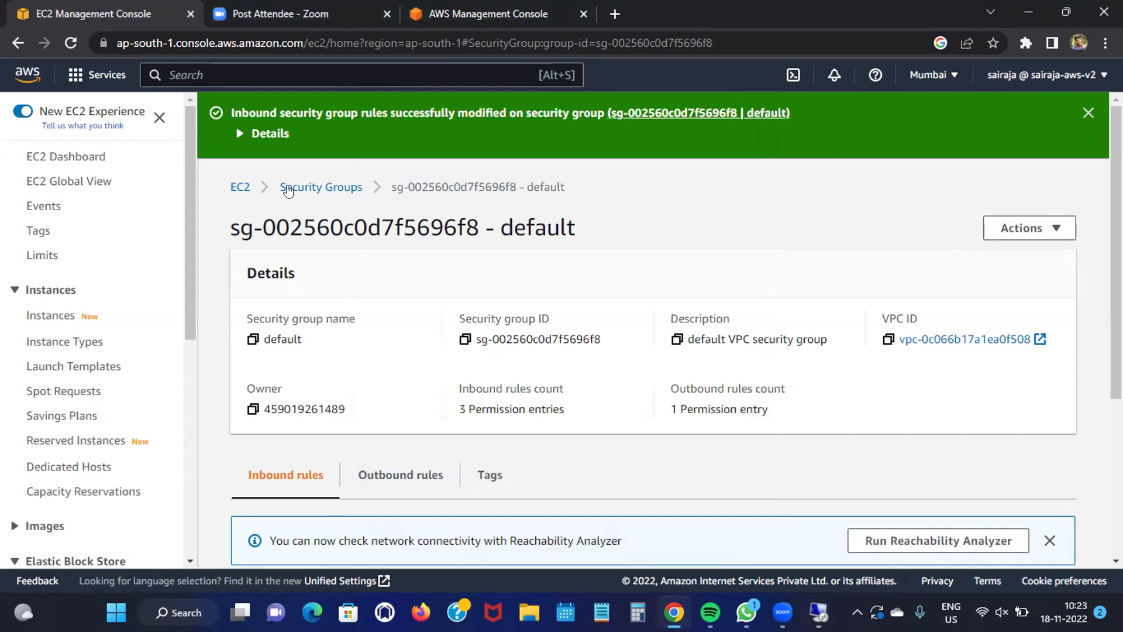
Go back to the EC2 dashboard and open the details of windows 18 from the running instances
left_click(233, 187)
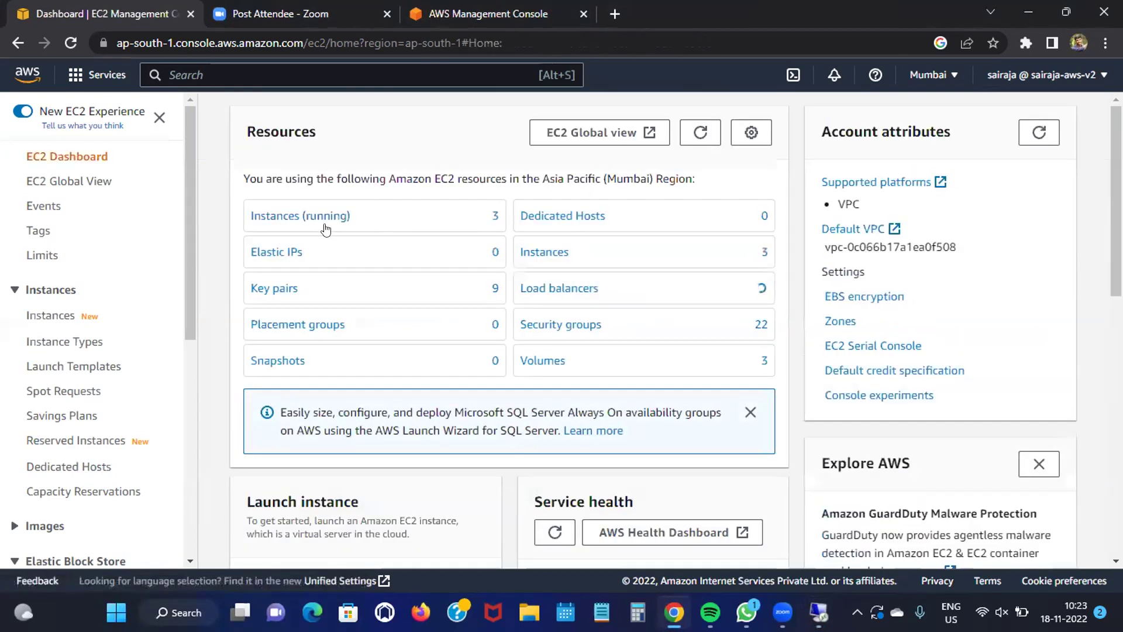
left_click(313, 218)
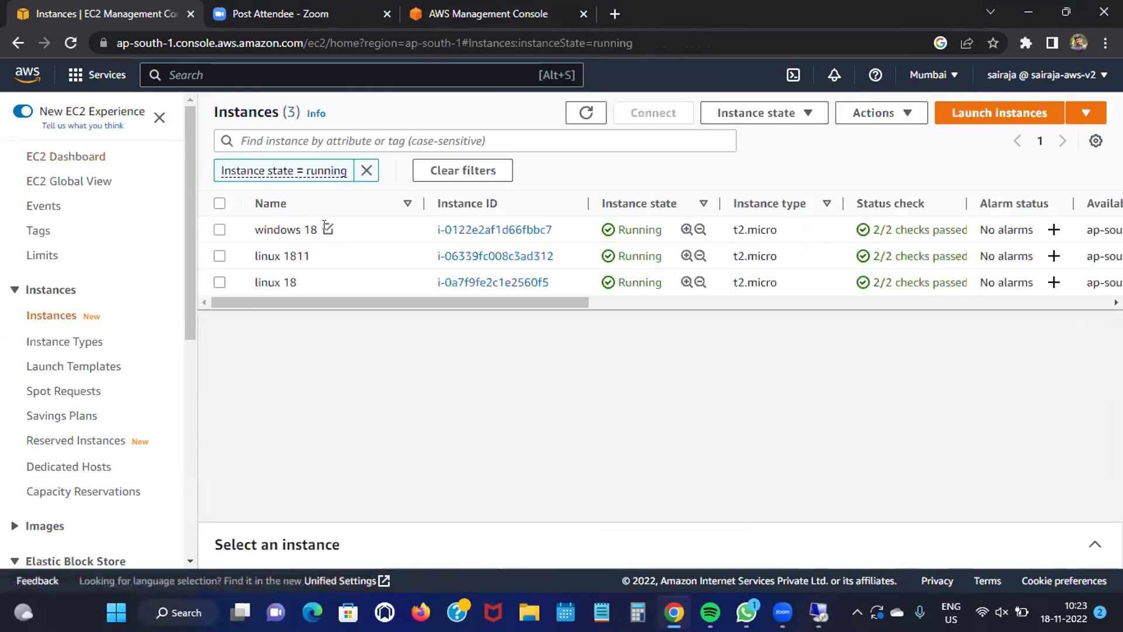
left_click(494, 230)
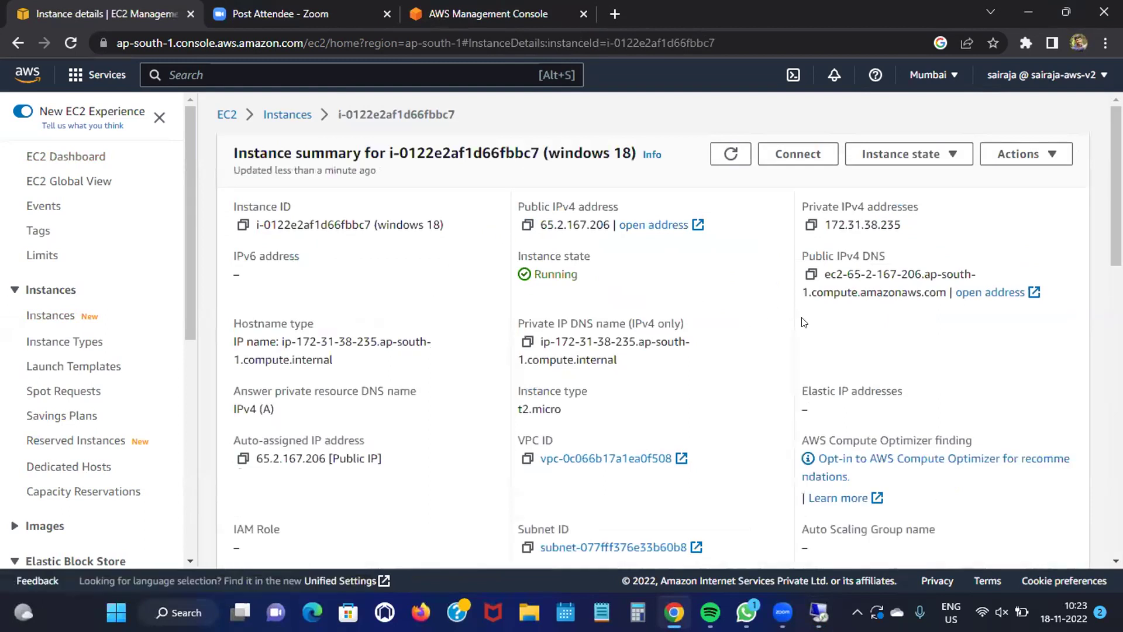
Open the connection options of the windows 18 instance and show its RDP client details
left_click(796, 154)
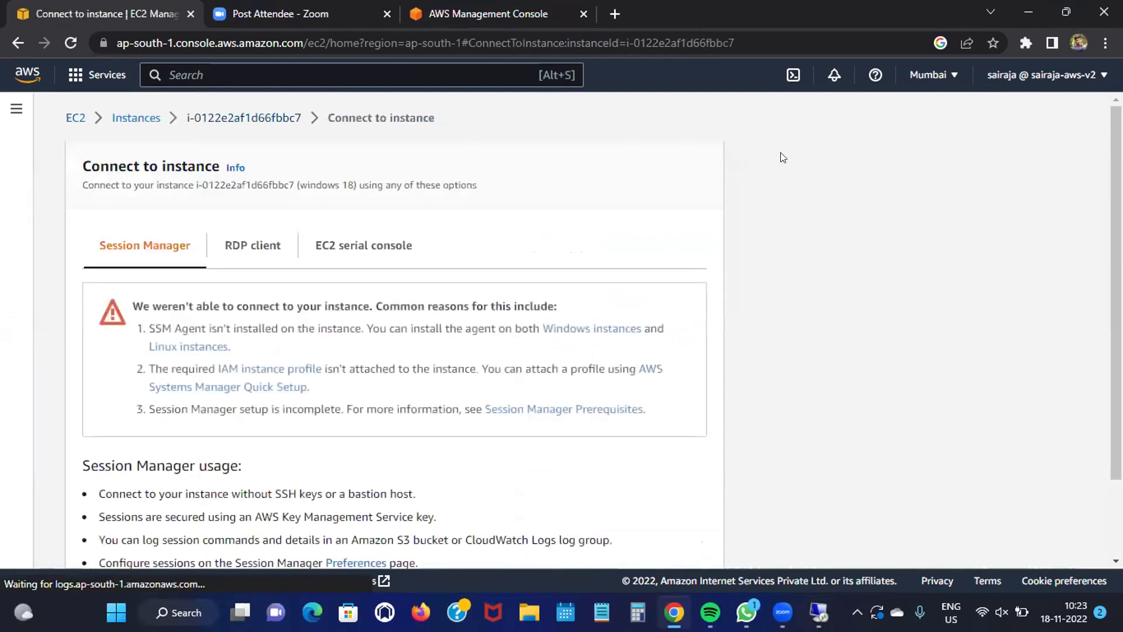
left_click(18, 42)
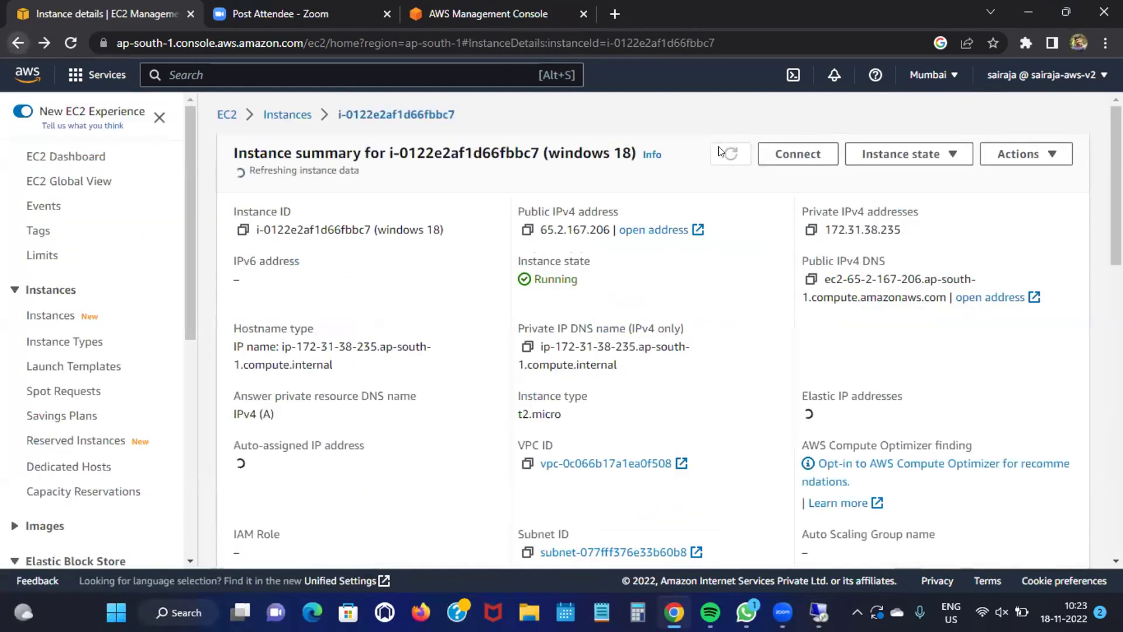
left_click(797, 157)
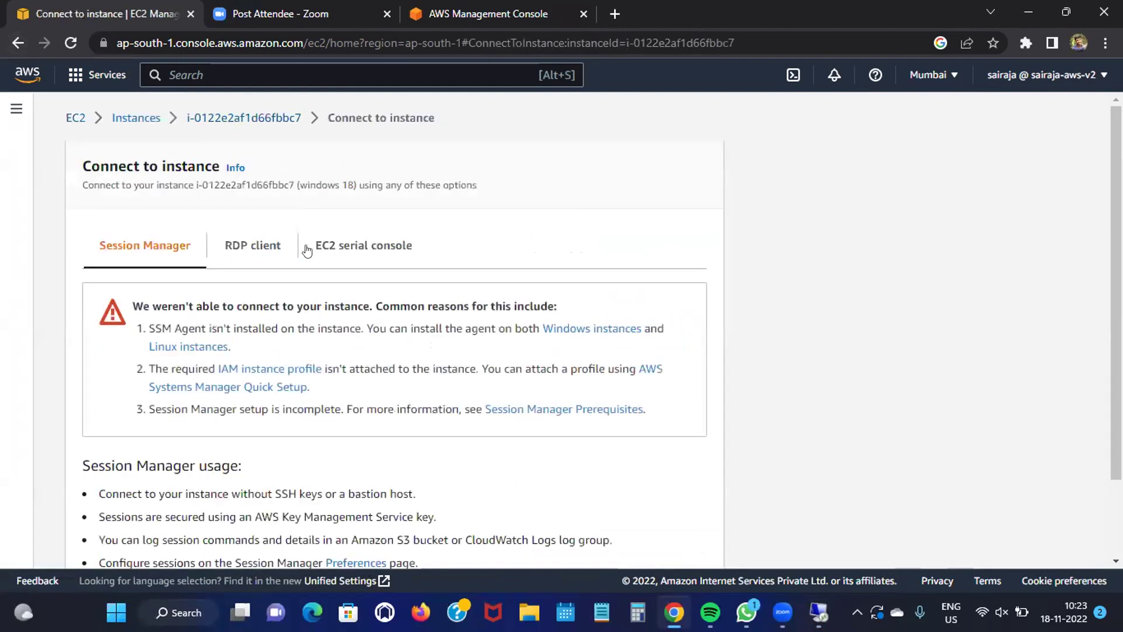
left_click(254, 240)
scroll(348, 315, "down", 4)
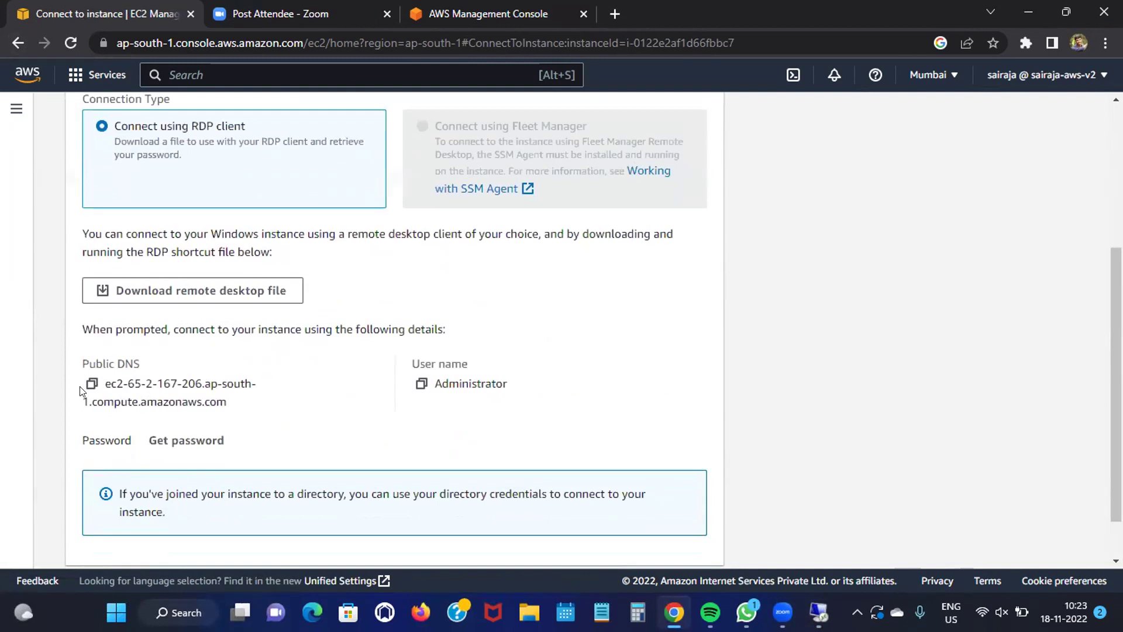
Retrieve the windows 18 administrator password by uploading the Windows Key PEM file from Downloads and decrypting the password
left_click(187, 440)
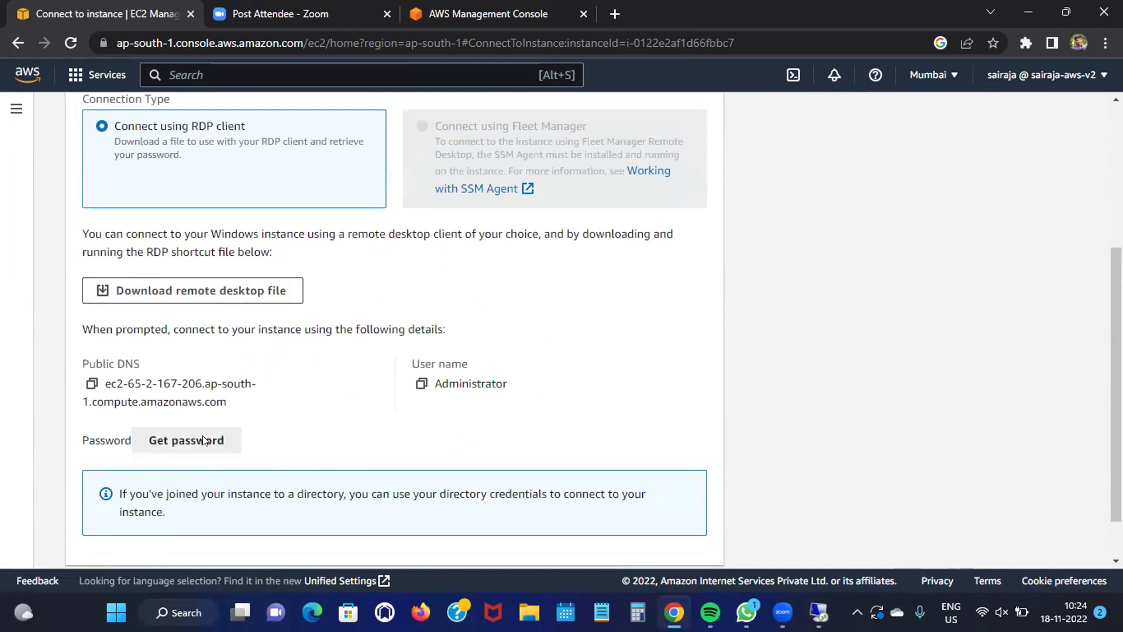
scroll(210, 348, "down", 2)
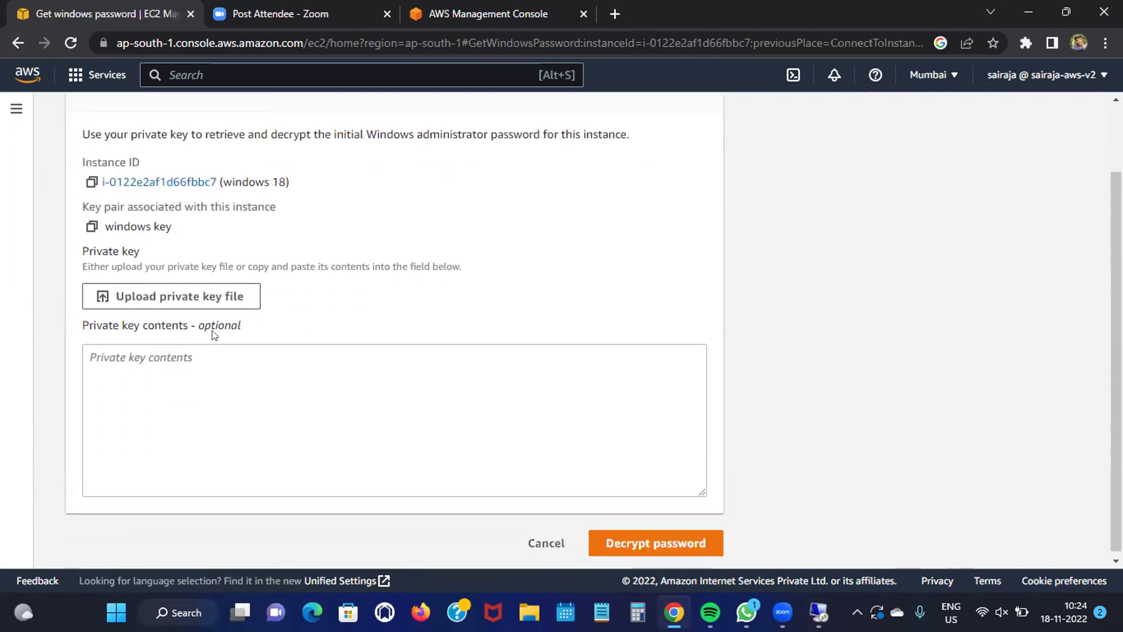
left_click(217, 296)
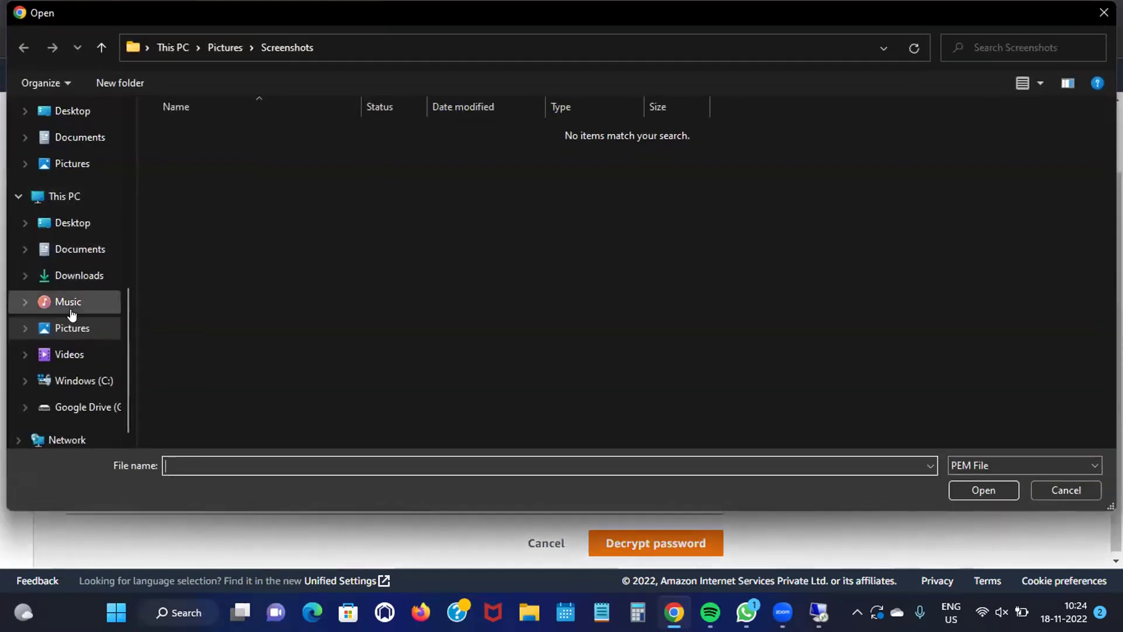
left_click(82, 275)
scroll(265, 261, "down", 2)
scroll(267, 276, "up", 2)
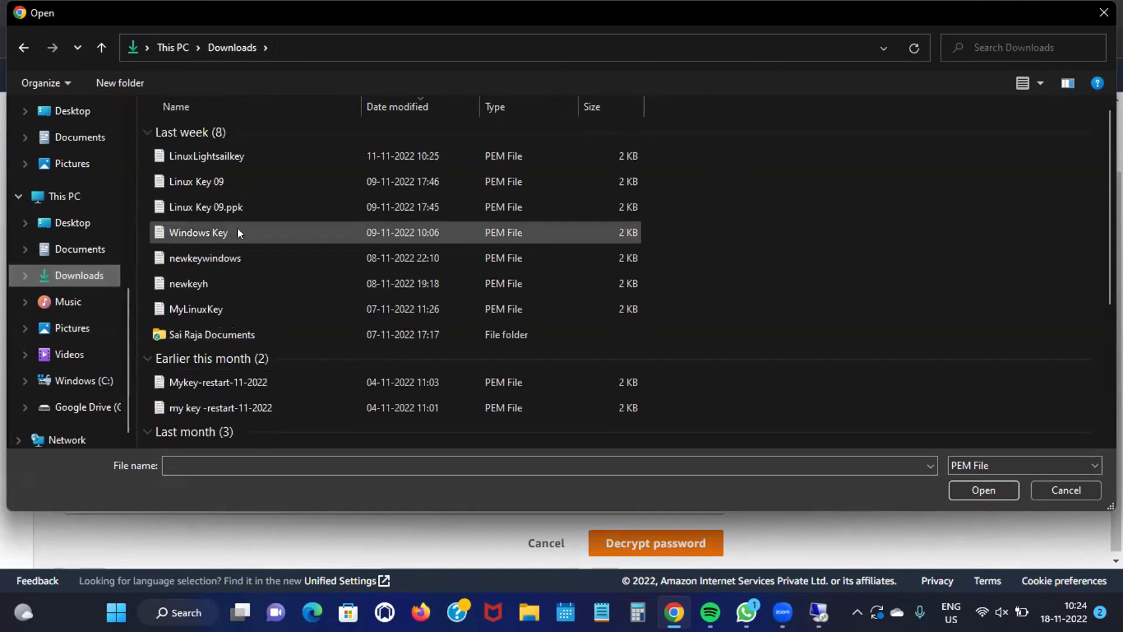
left_click(237, 232)
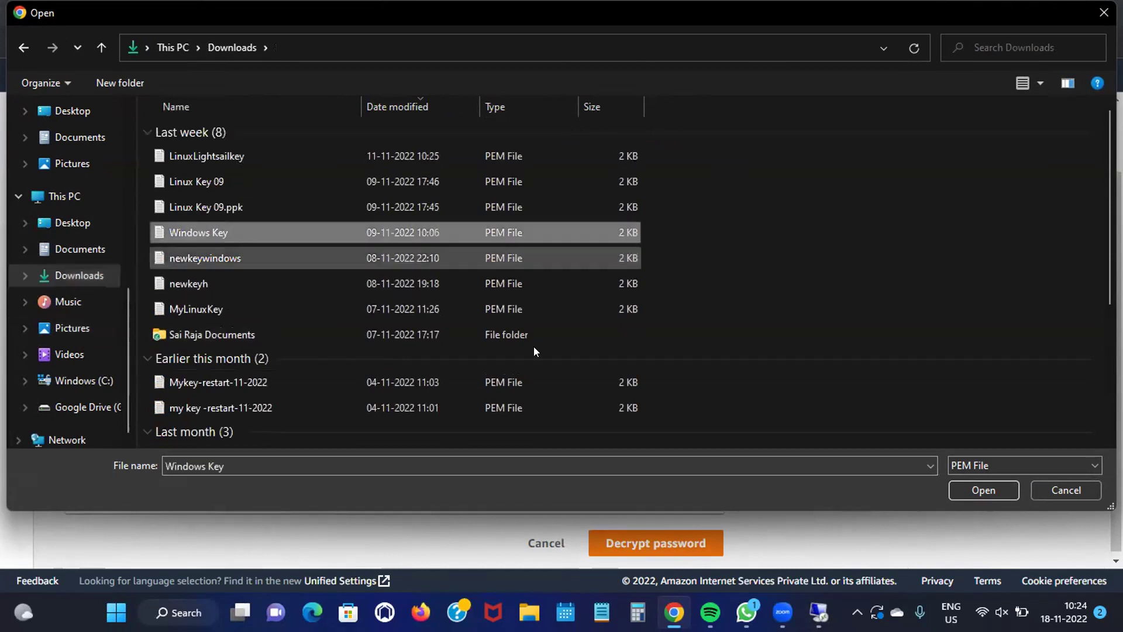
left_click(966, 493)
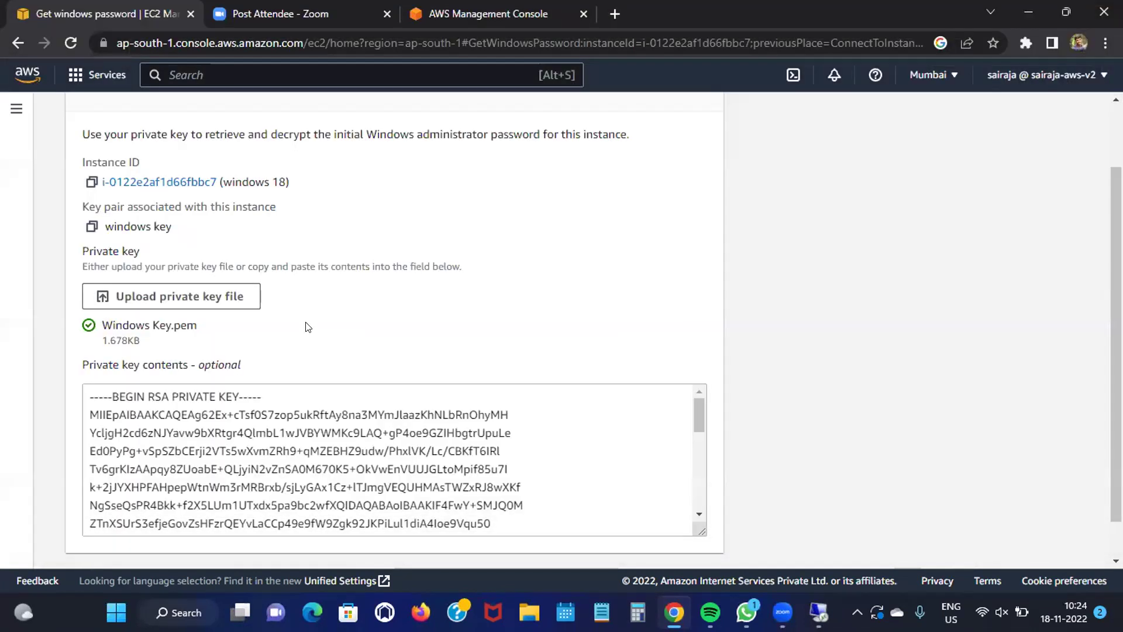
scroll(308, 327, "down", 1)
left_click(603, 539)
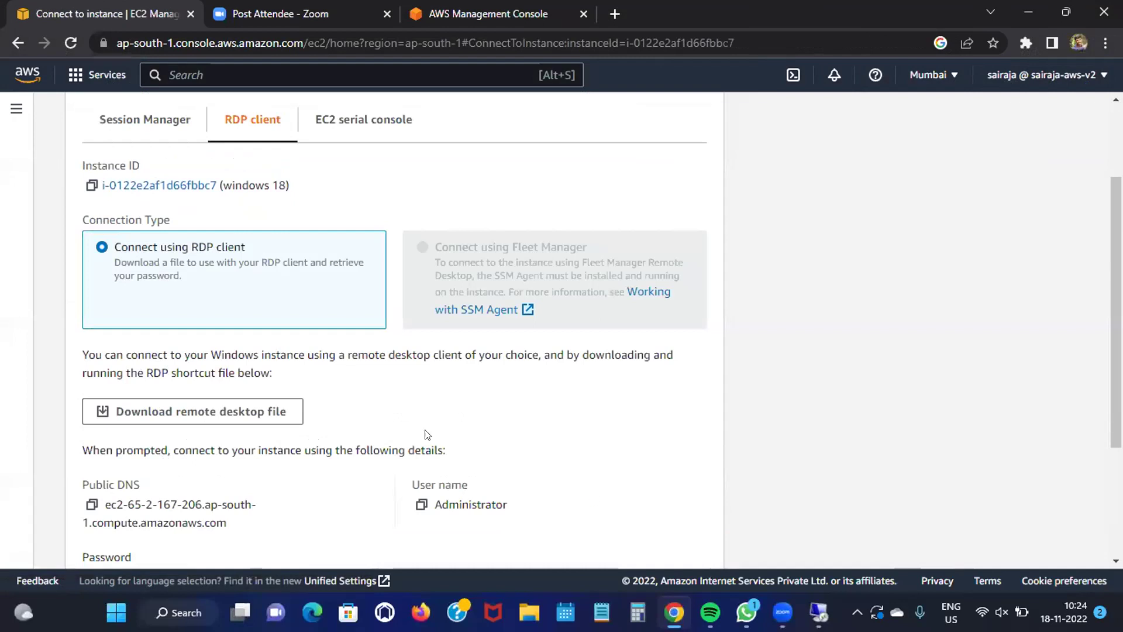
Copy the decrypted administrator password, enter it in the Remote Desktop Connection password field, and connect despite the certificate errors
scroll(427, 434, "down", 3)
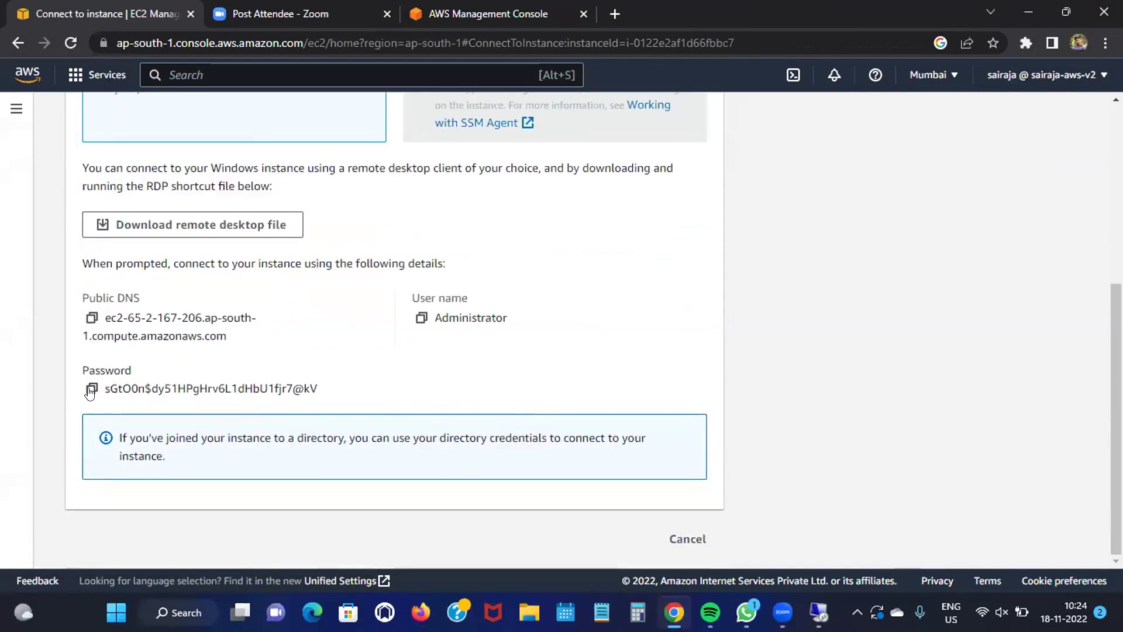
left_click(91, 389)
left_click(819, 612)
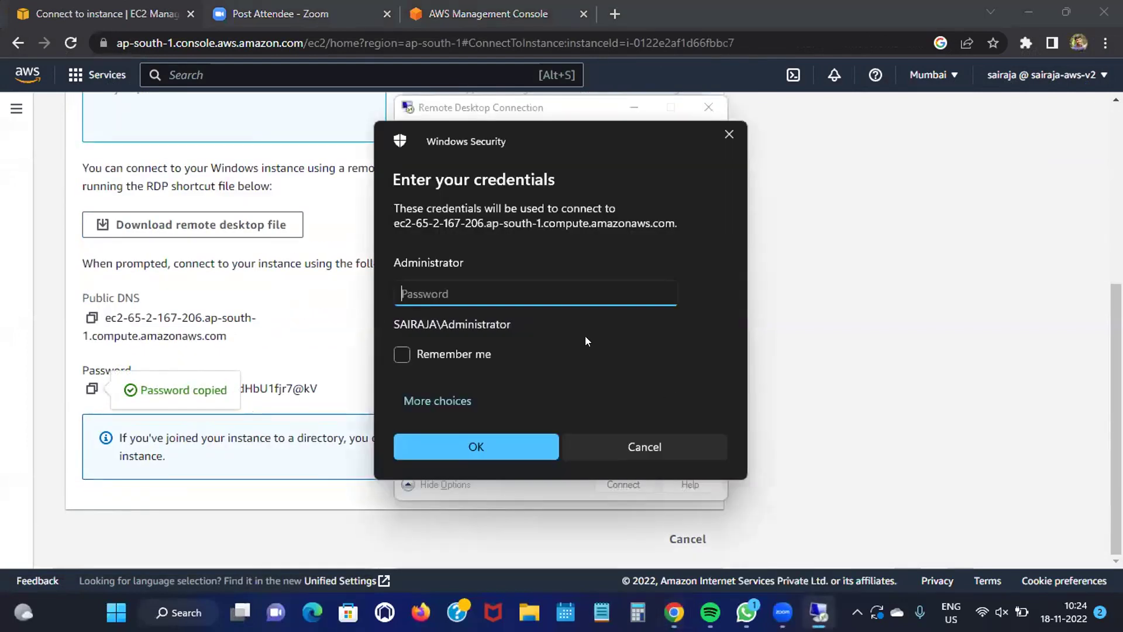
key("ctrl+v")
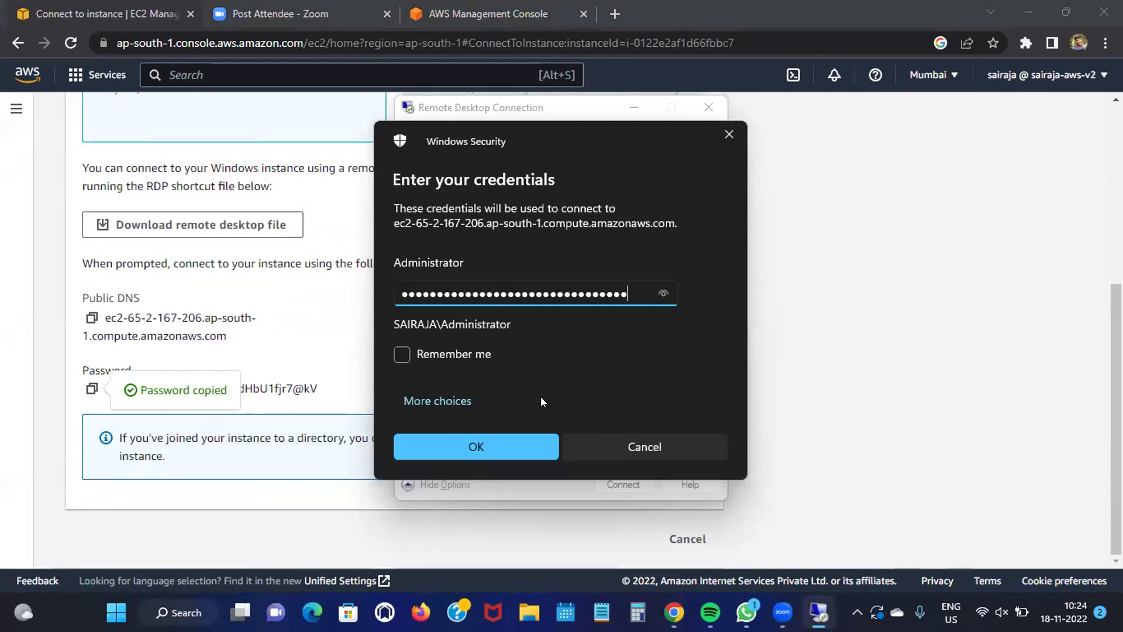
left_click(506, 444)
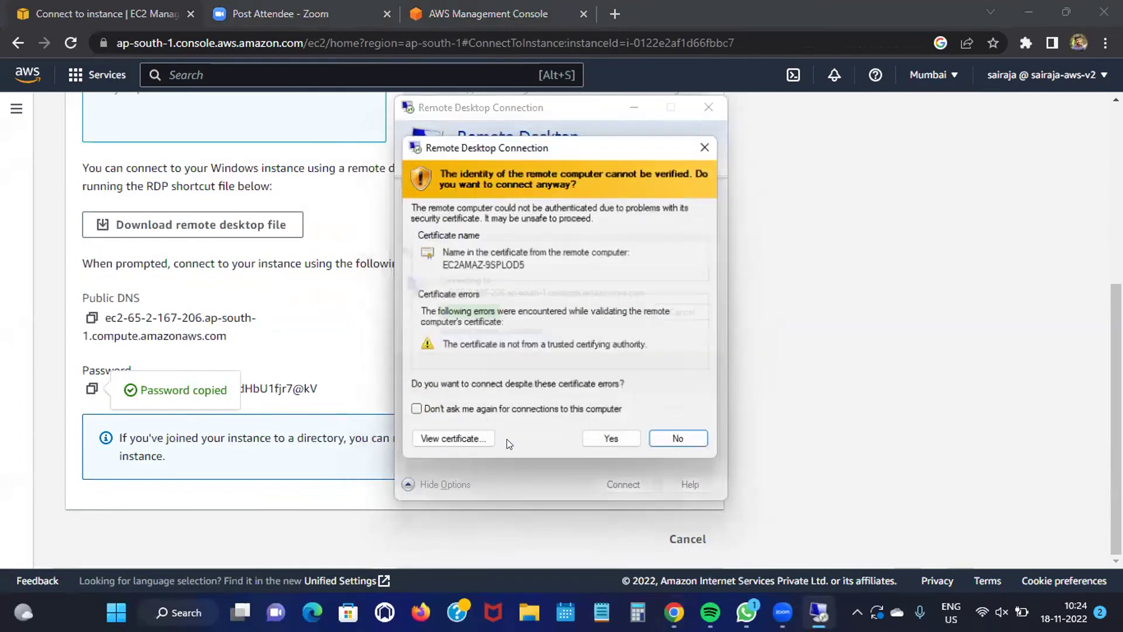
left_click(610, 442)
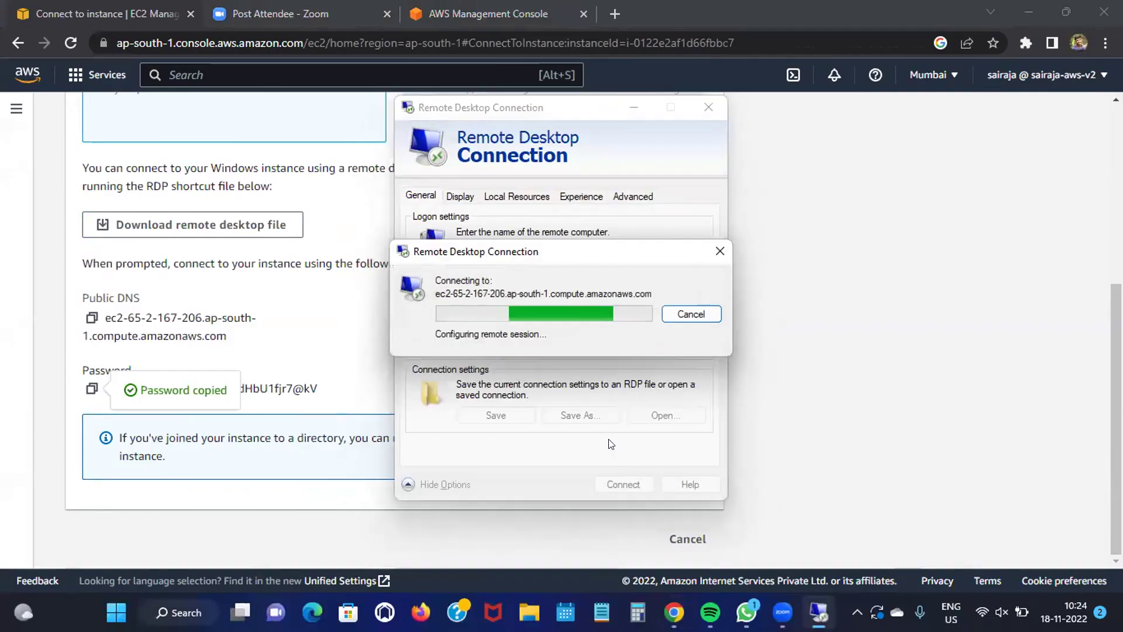
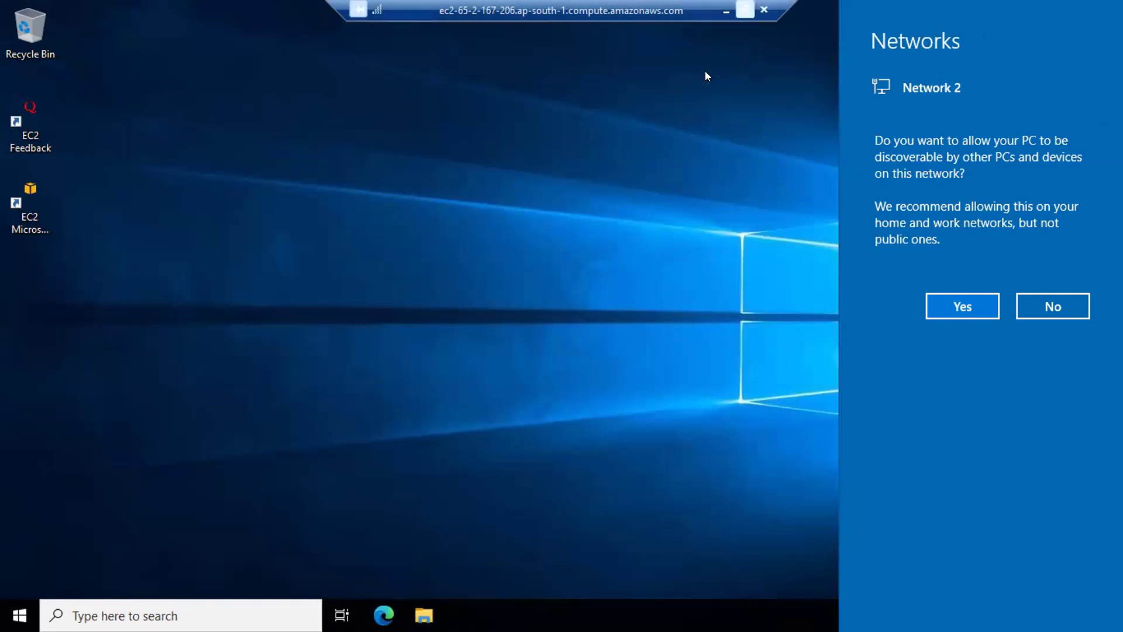
left_click(744, 10)
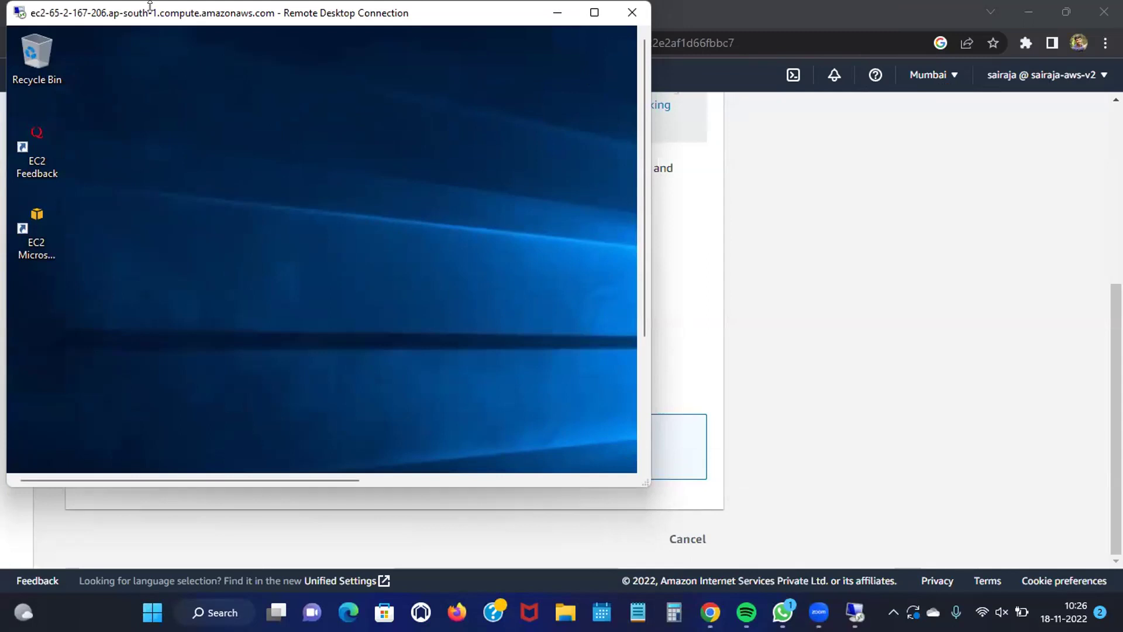
left_click_drag(153, 13, 216, 101)
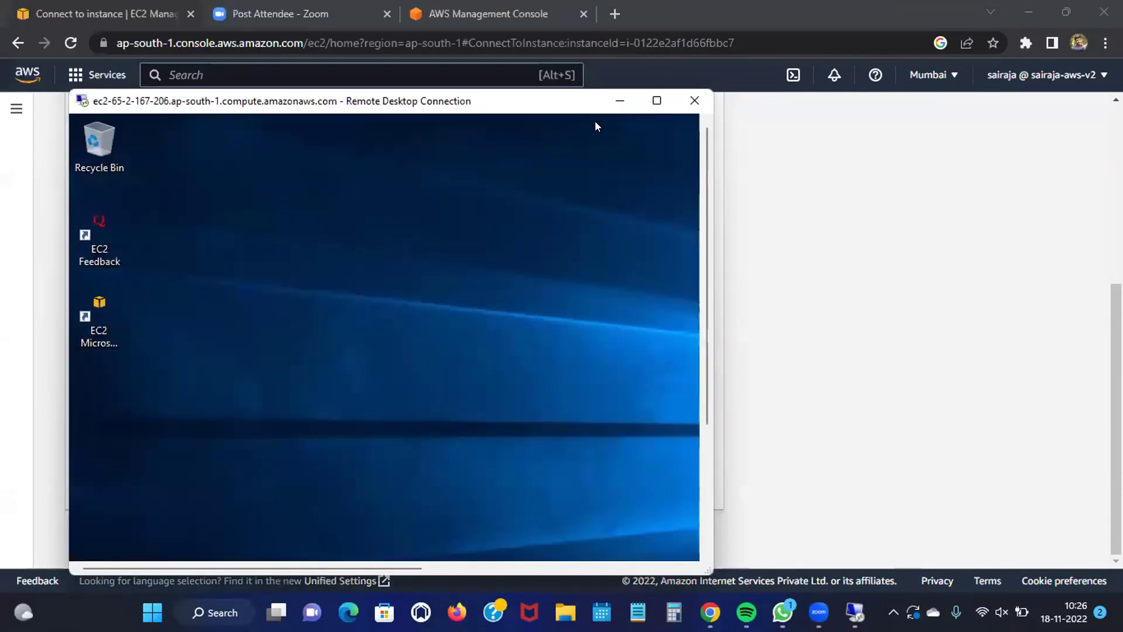
left_click(655, 101)
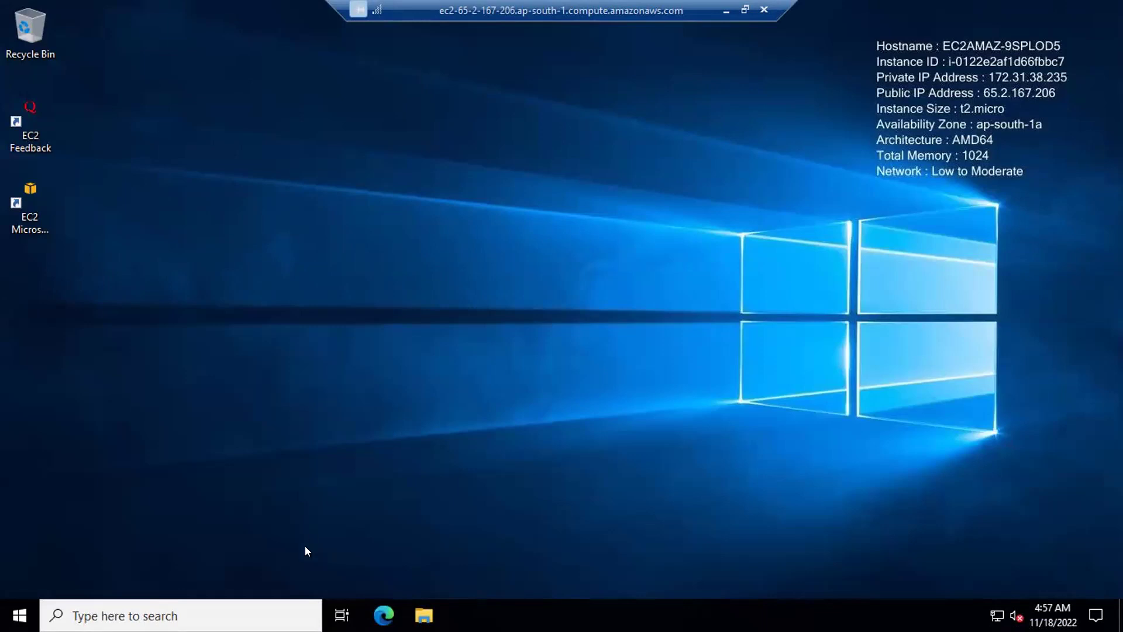
left_click(117, 616)
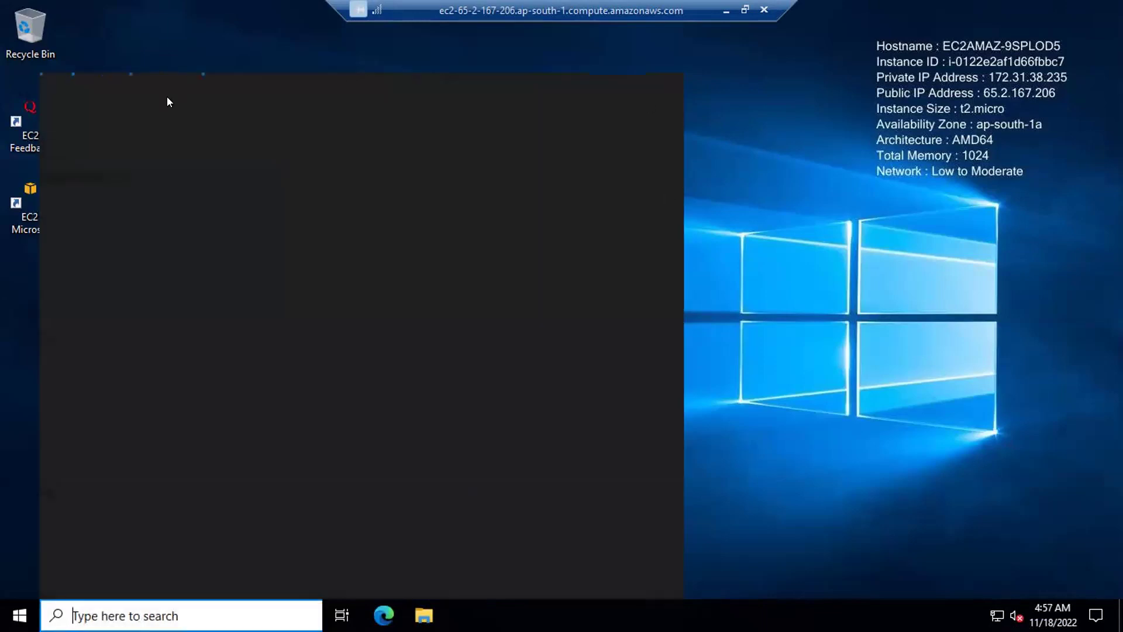
left_click(770, 200)
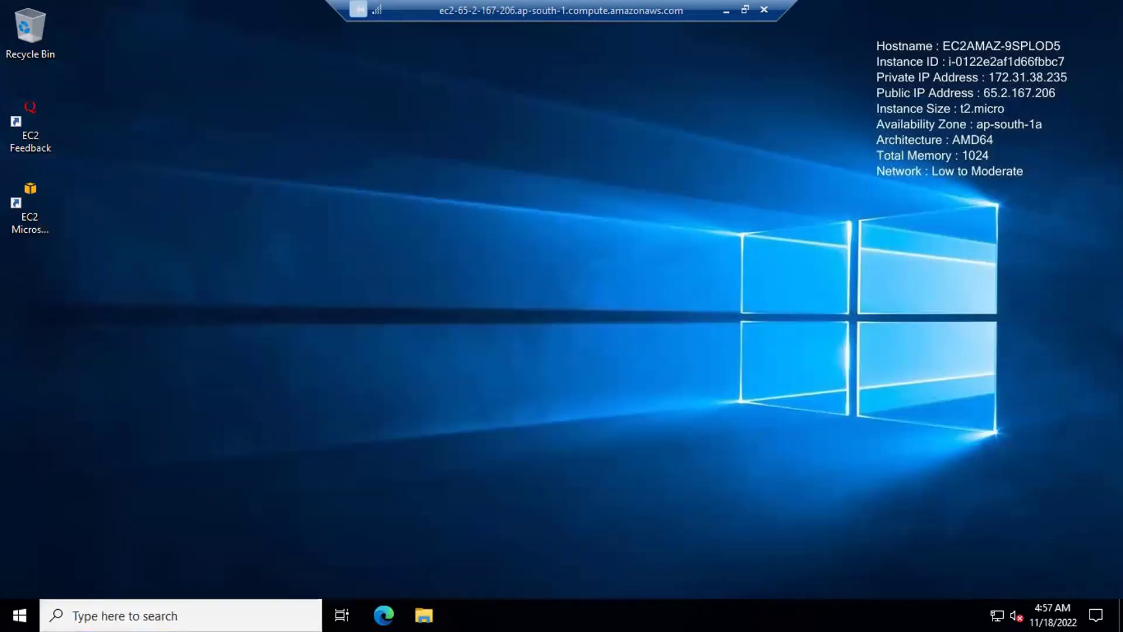
Open Microsoft Edge on the remote Windows instance and try to search for putty
left_click(387, 613)
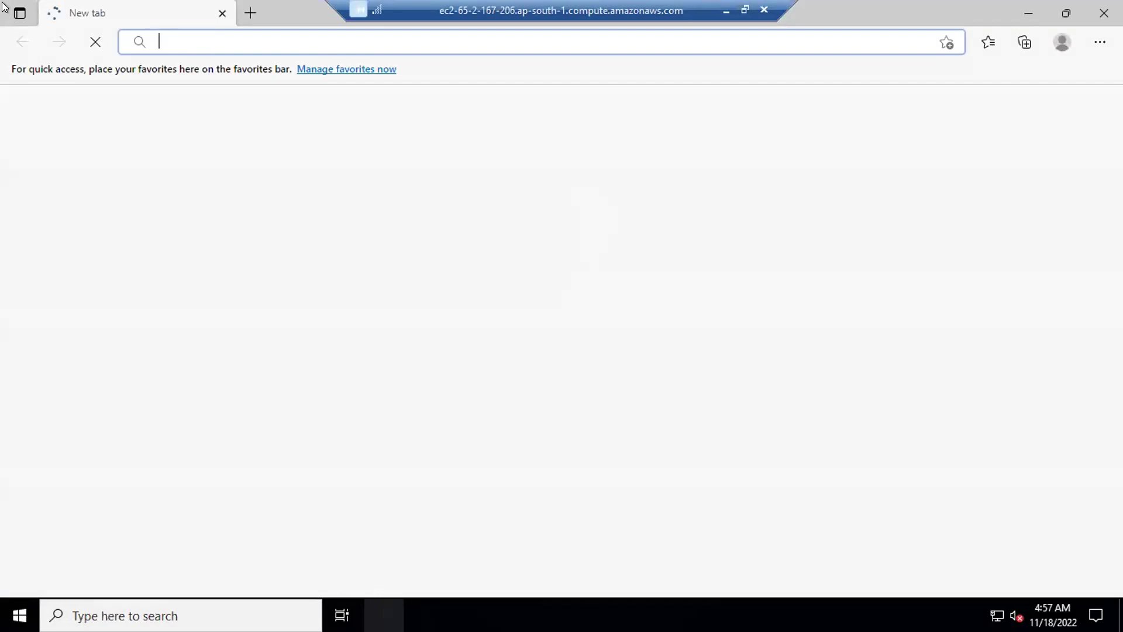
type("putty")
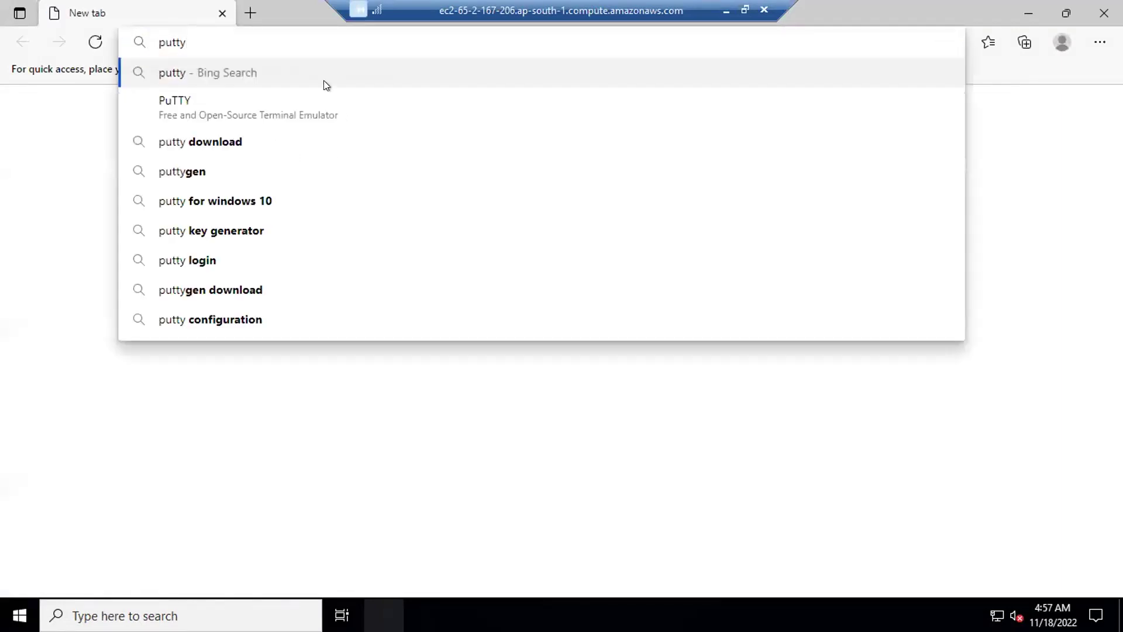
left_click(324, 81)
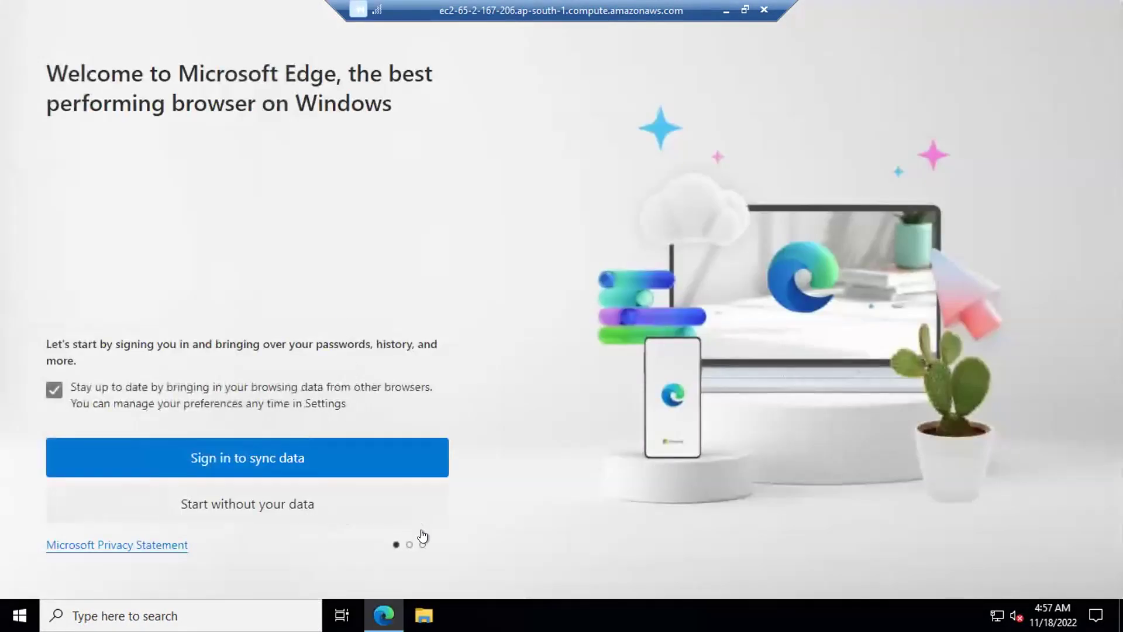
Complete the Microsoft Edge first-run setup without signing in or importing data, keeping the default theme and pinning no sites
left_click(353, 484)
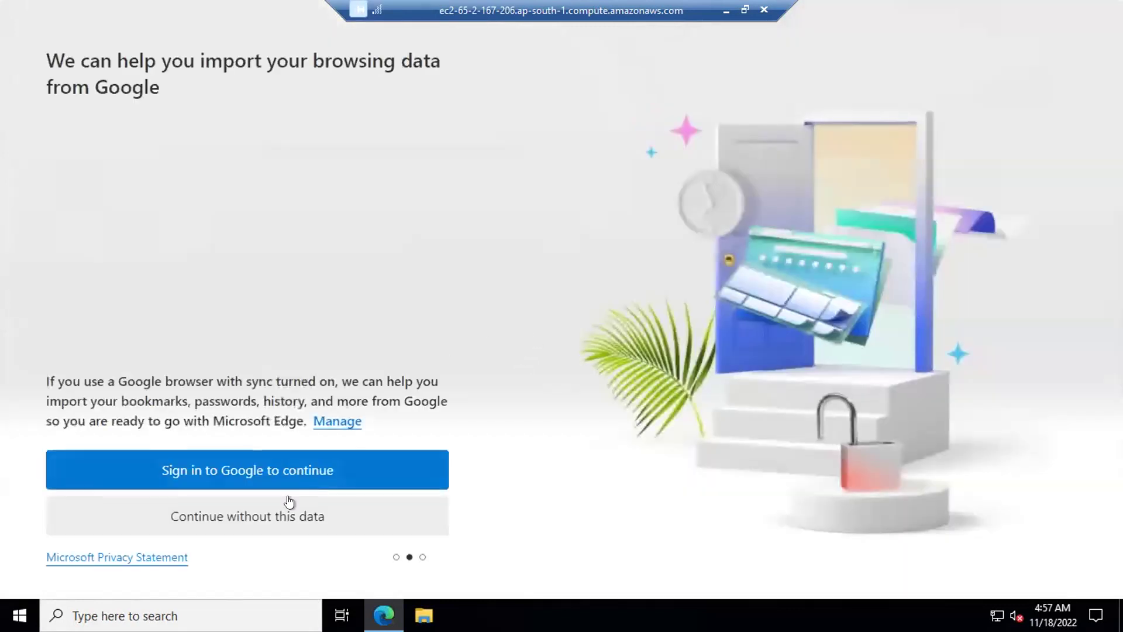
left_click(317, 515)
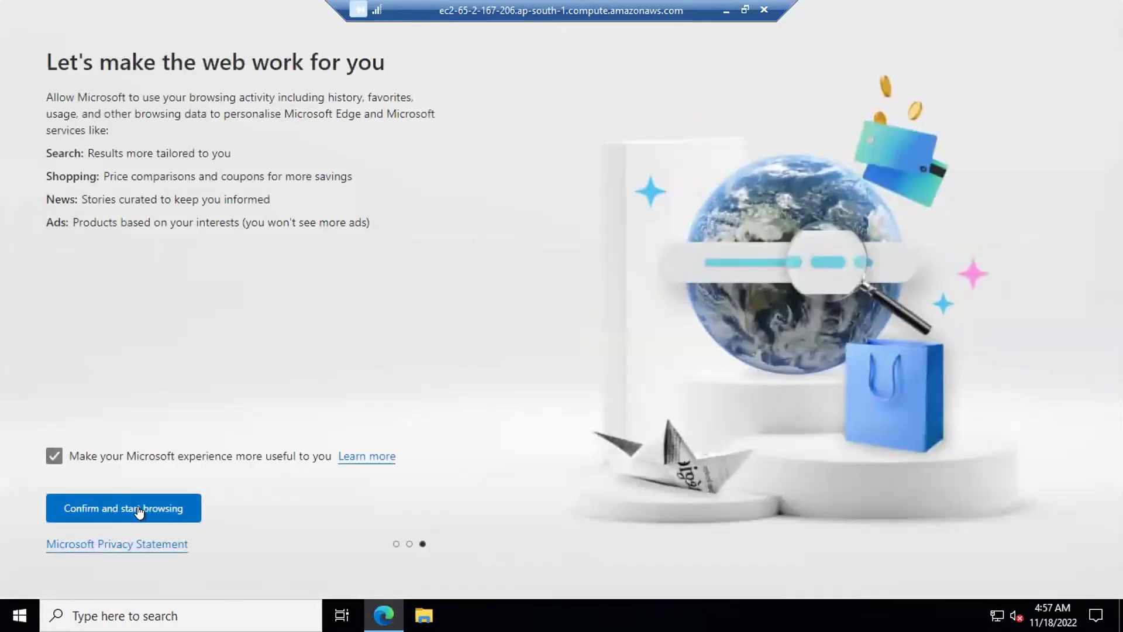
left_click(138, 510)
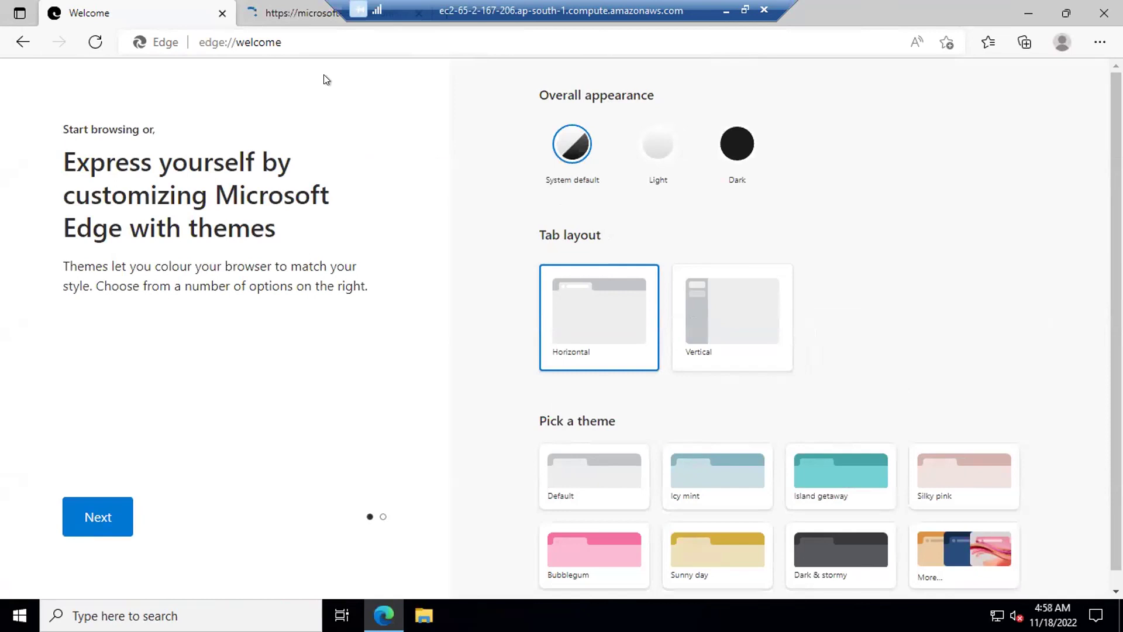
left_click(96, 514)
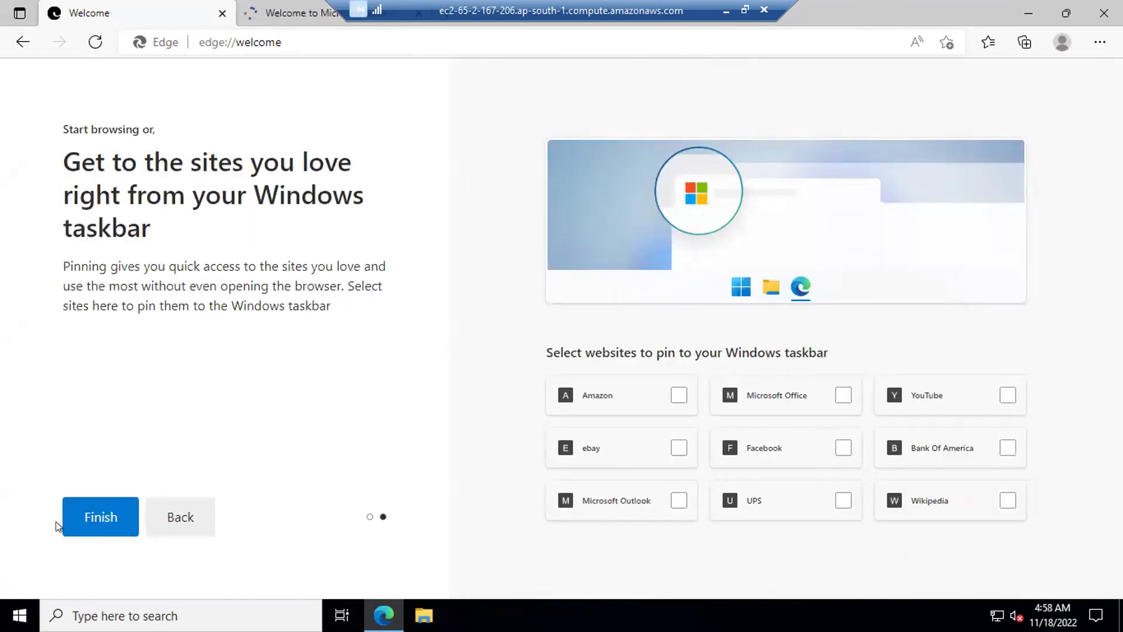
left_click(77, 516)
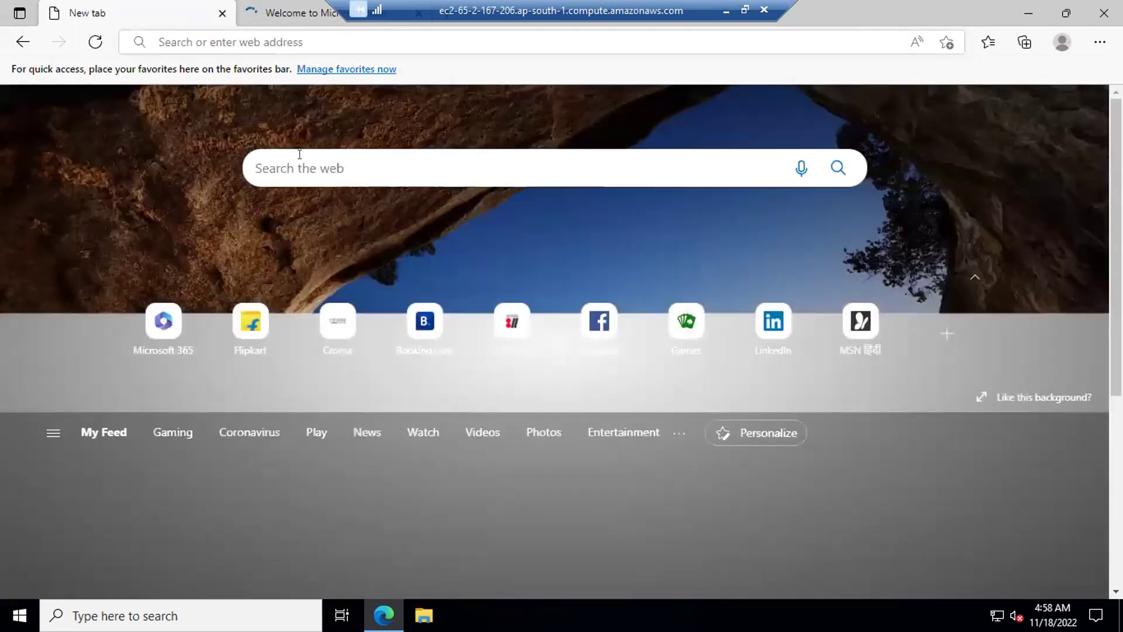
Search the web for putty and go through putty.org to the PuTTY latest release download page
type("p")
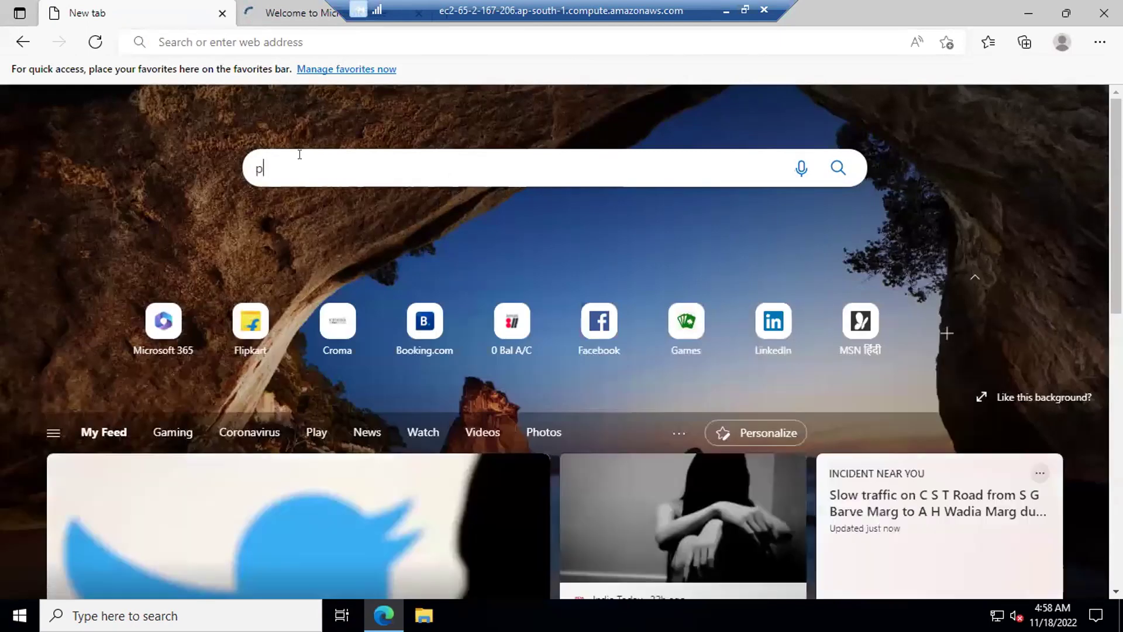
type("utty")
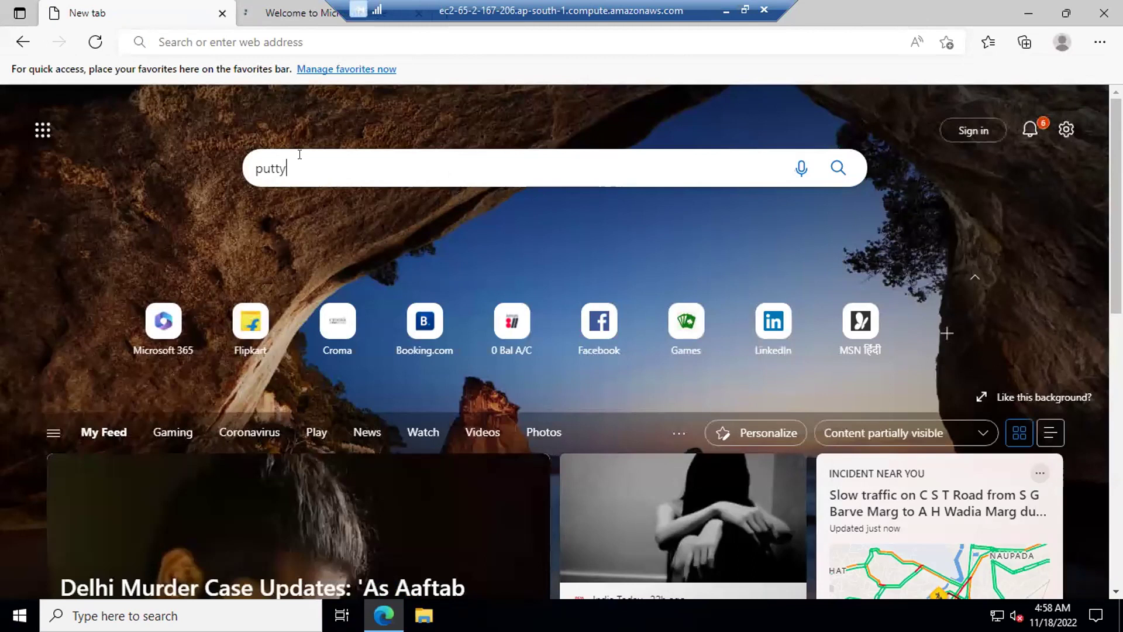
key("Return")
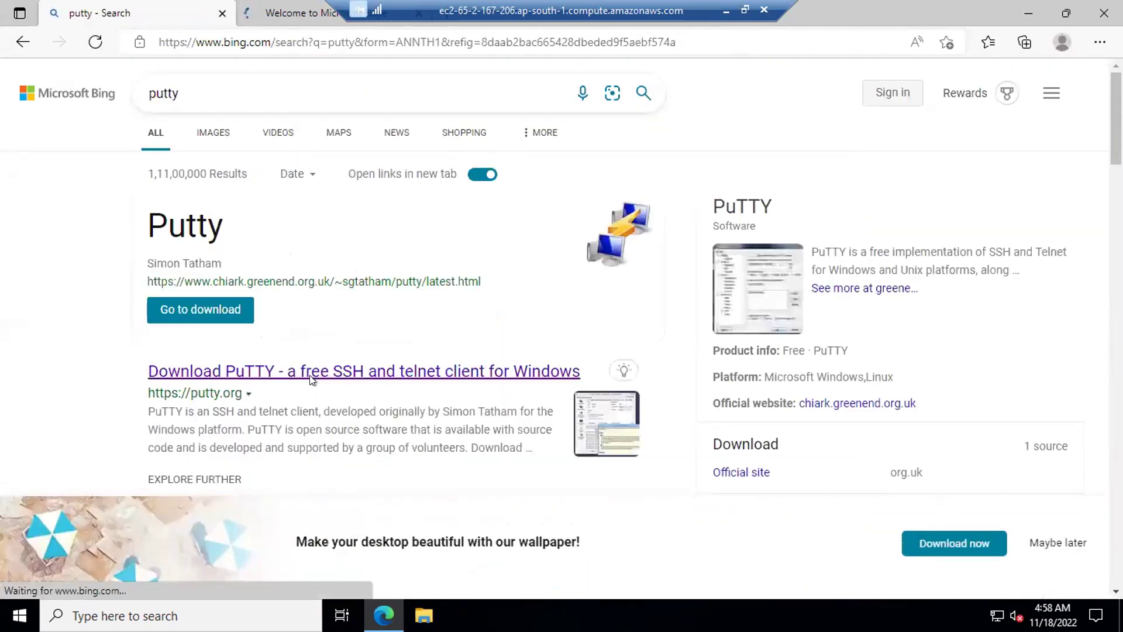
left_click(288, 377)
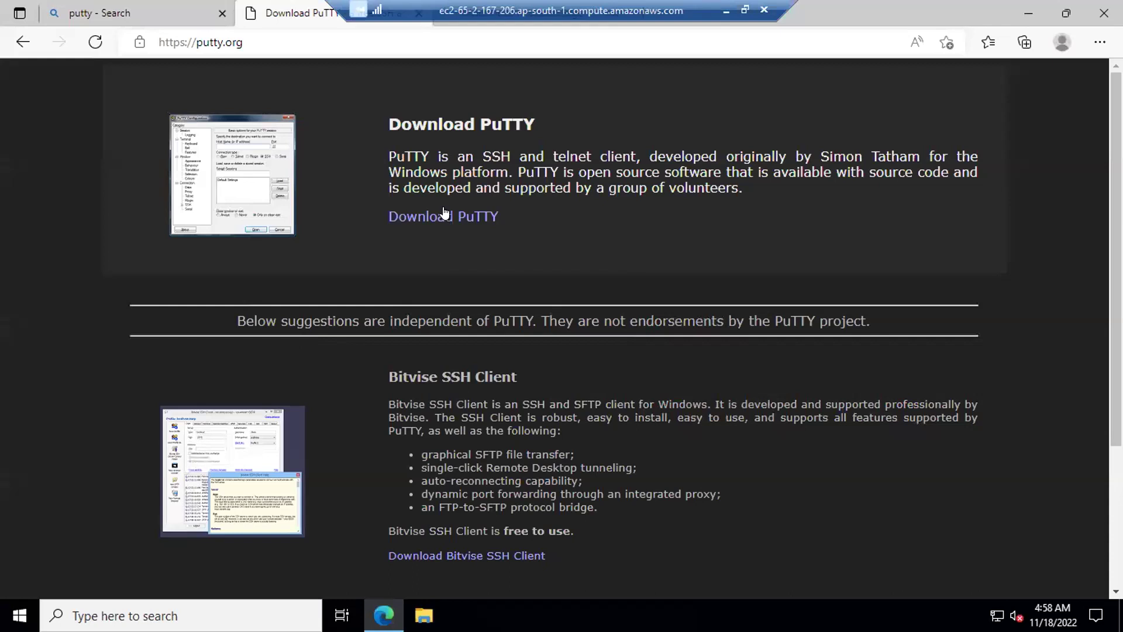
left_click(444, 214)
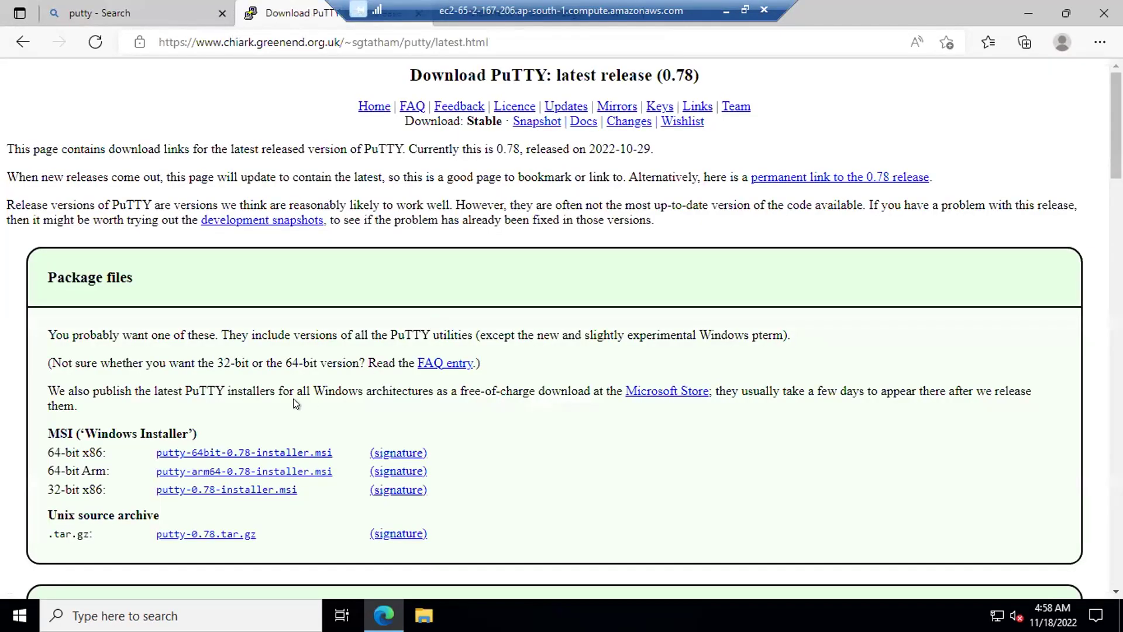
Download the 64-bit x86 putty.exe from the alternative binary files and open the downloaded file
scroll(296, 403, "down", 4)
scroll(178, 471, "down", 1)
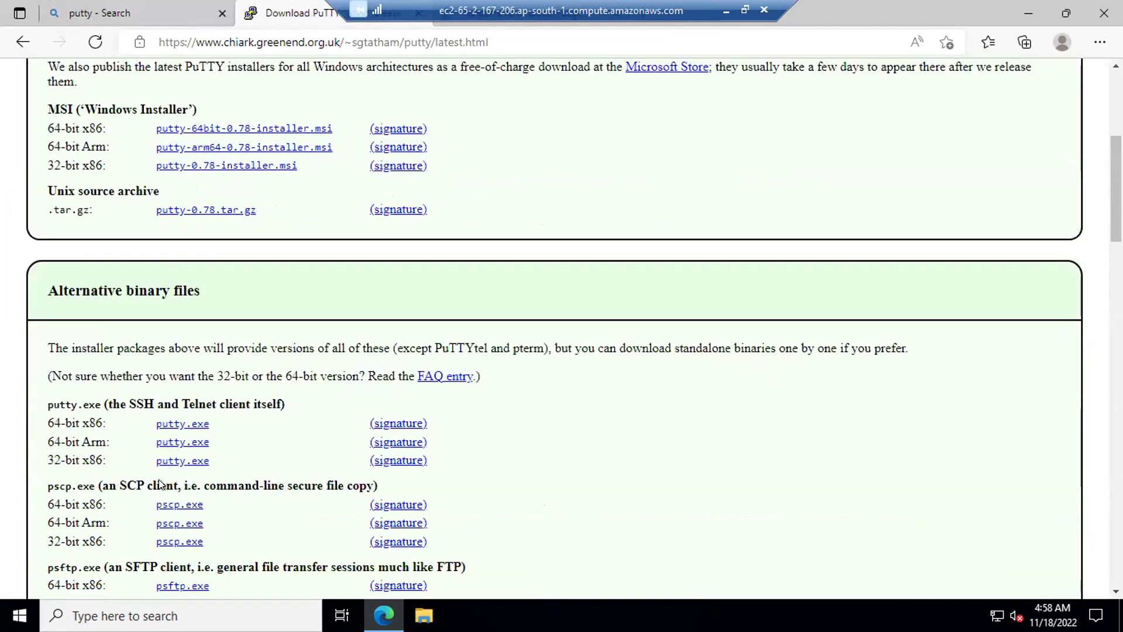
left_click(192, 428)
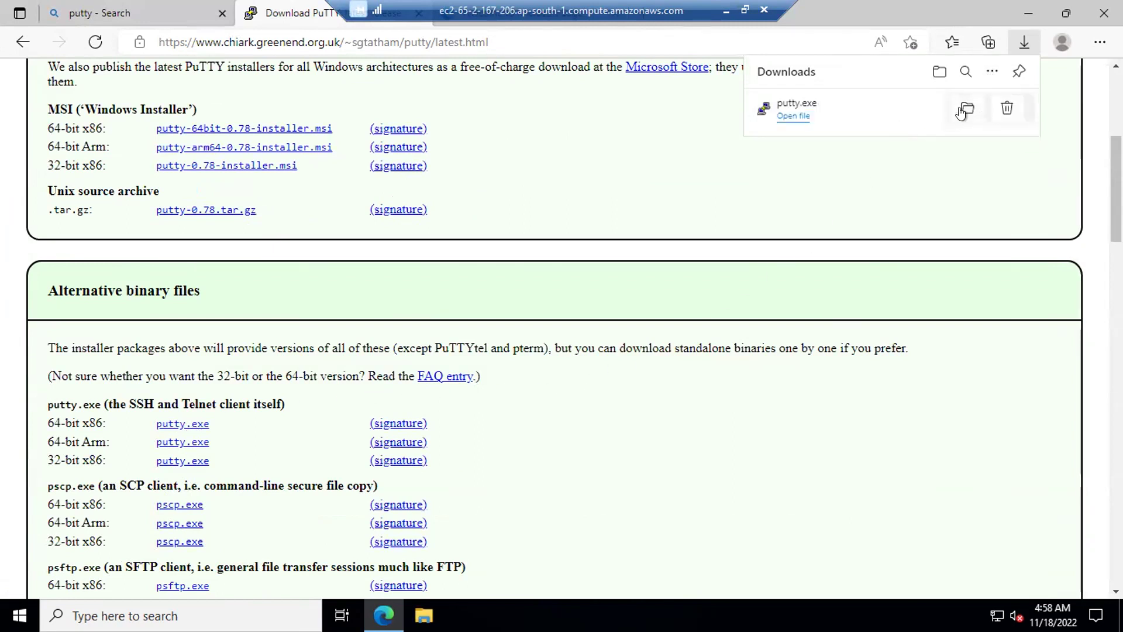
left_click(814, 111)
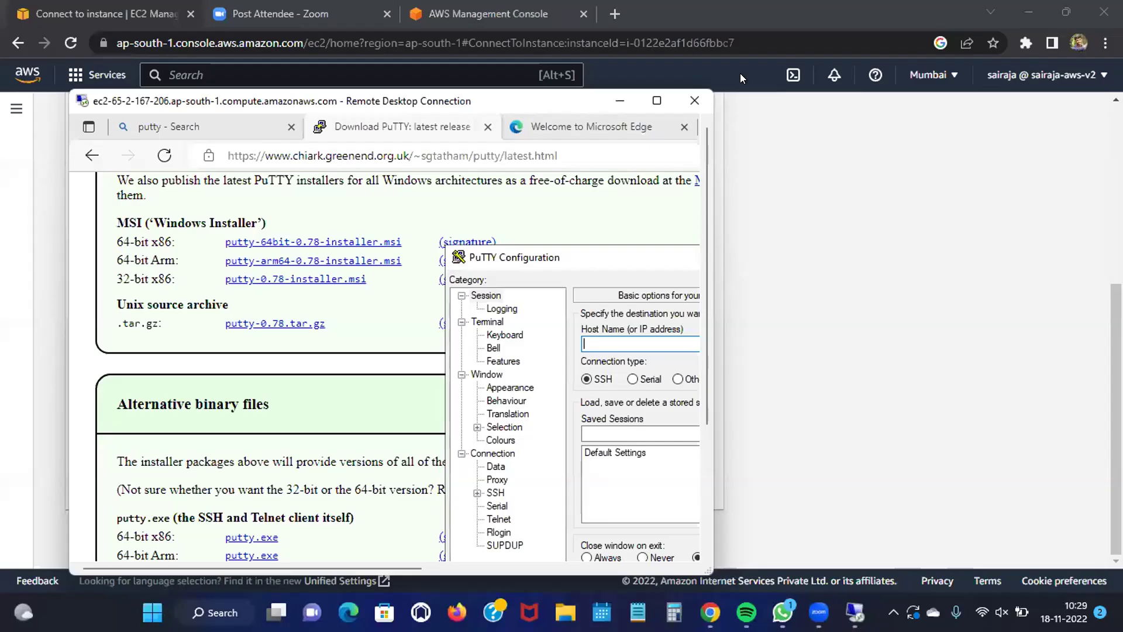
Take the remote desktop session out of full screen and switch to the AWS console in Chrome
left_click(745, 9)
left_click(711, 613)
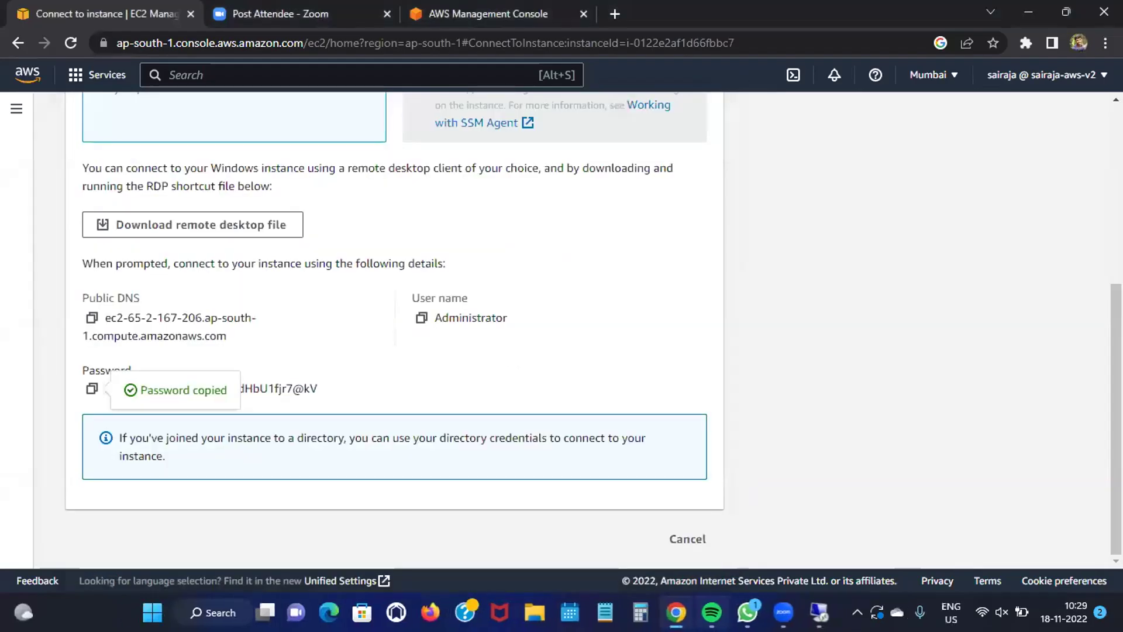
Open the details of the linux 1811 instance and copy its private IPv4 address
scroll(311, 273, "up", 5)
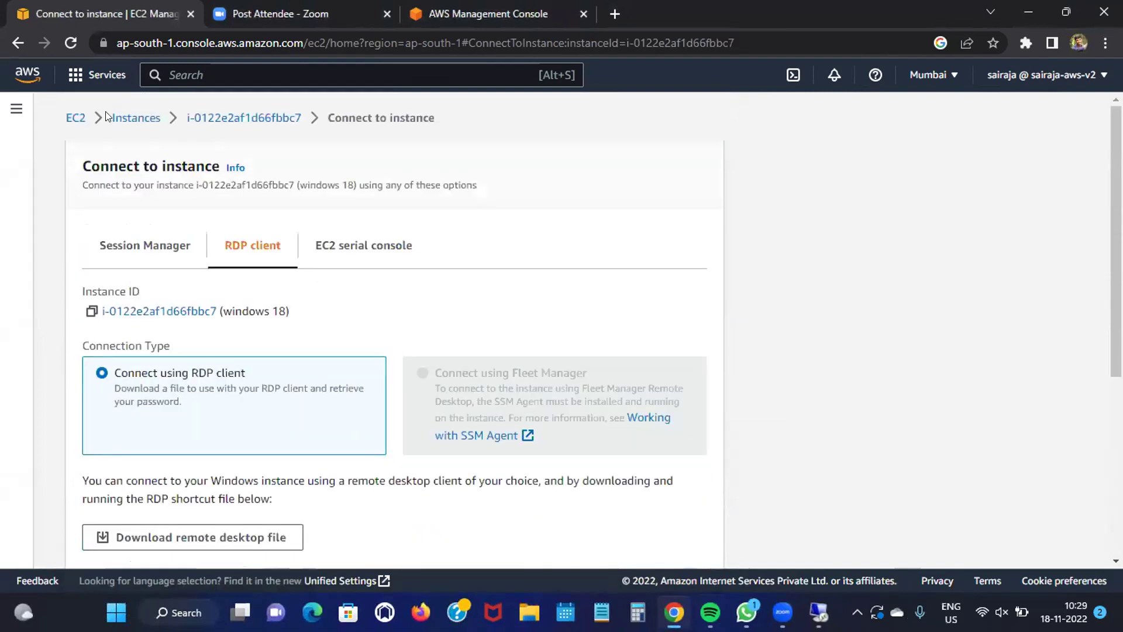
left_click(115, 119)
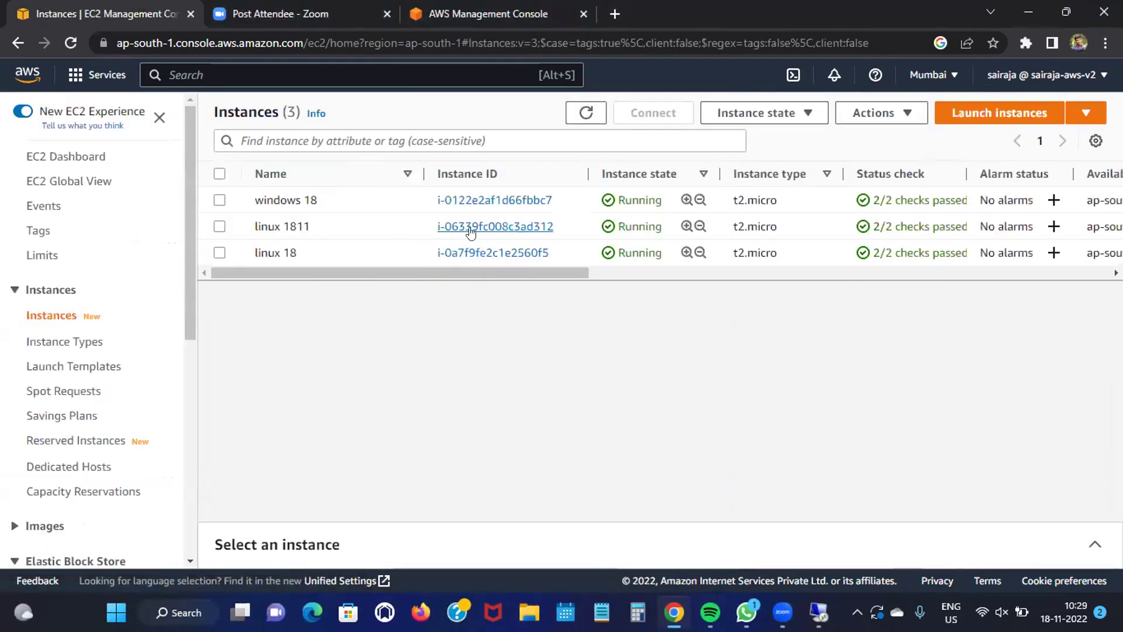
left_click(480, 227)
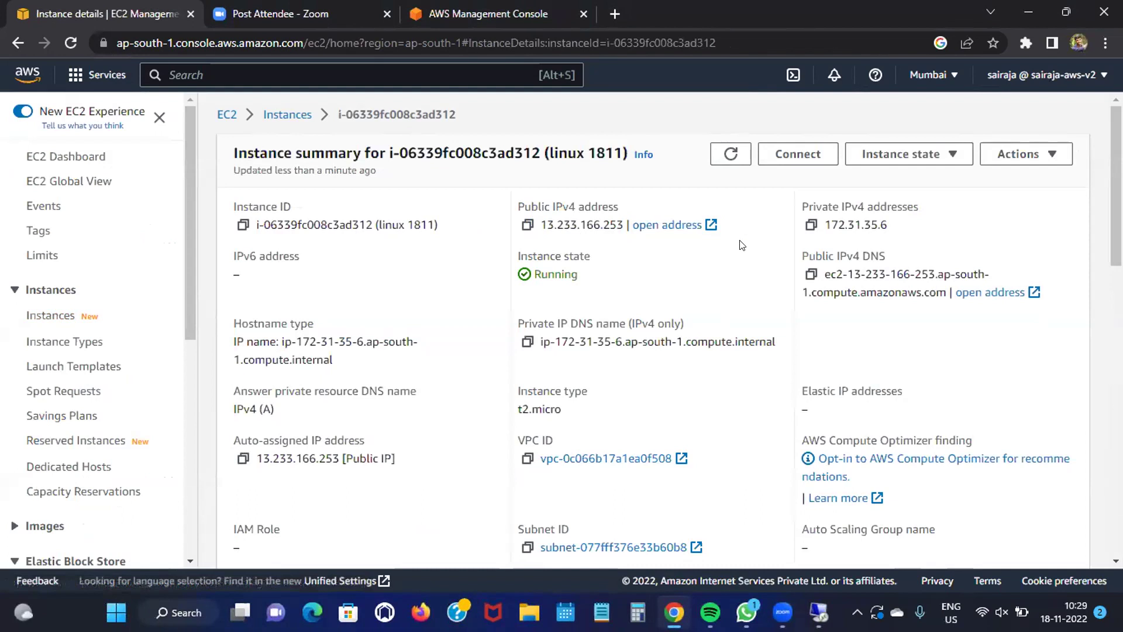
left_click(811, 224)
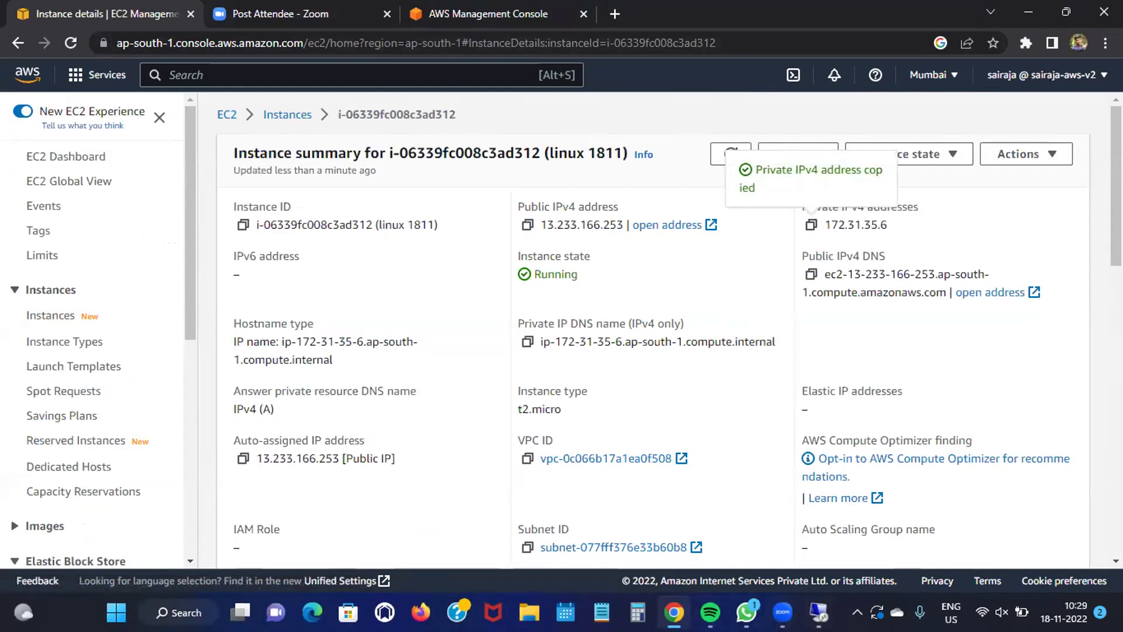
Switch to the remote desktop session in full screen and set PuTTY's host name to 172.31.35.6
left_click(819, 612)
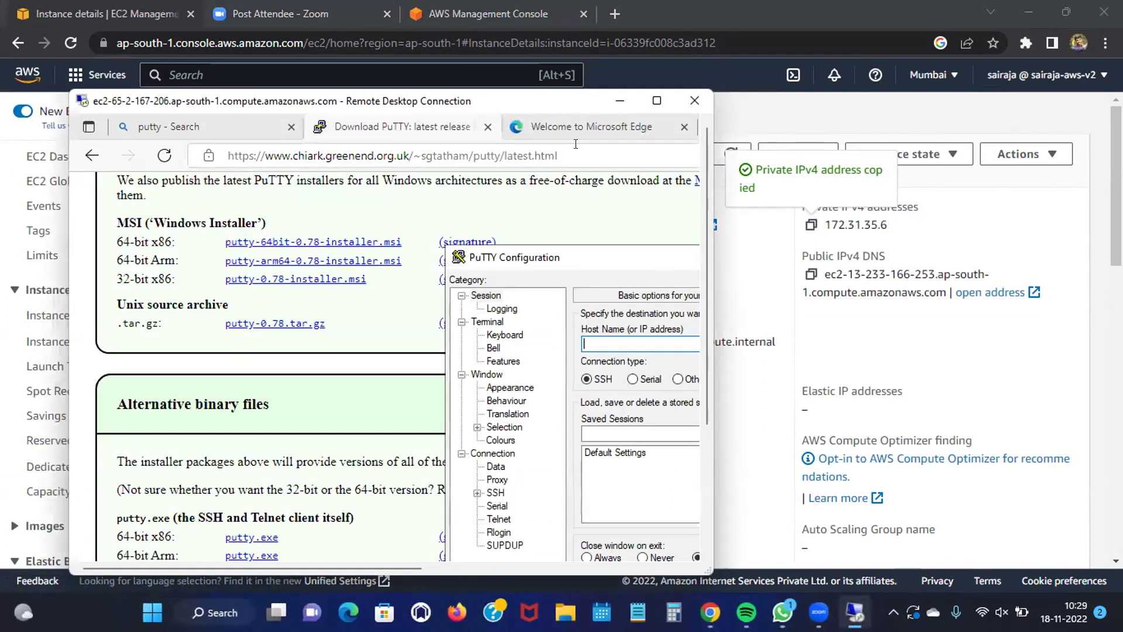
left_click(654, 101)
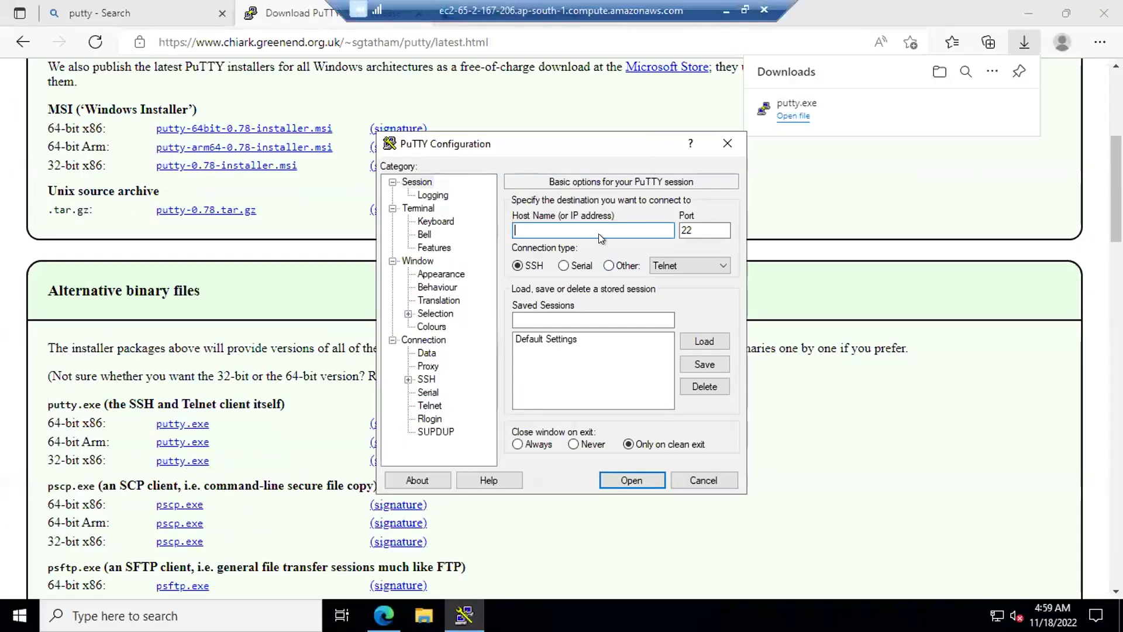
key("ctrl+v")
Show the SSH authentication credentials settings in the PuTTY configuration
left_click(408, 379)
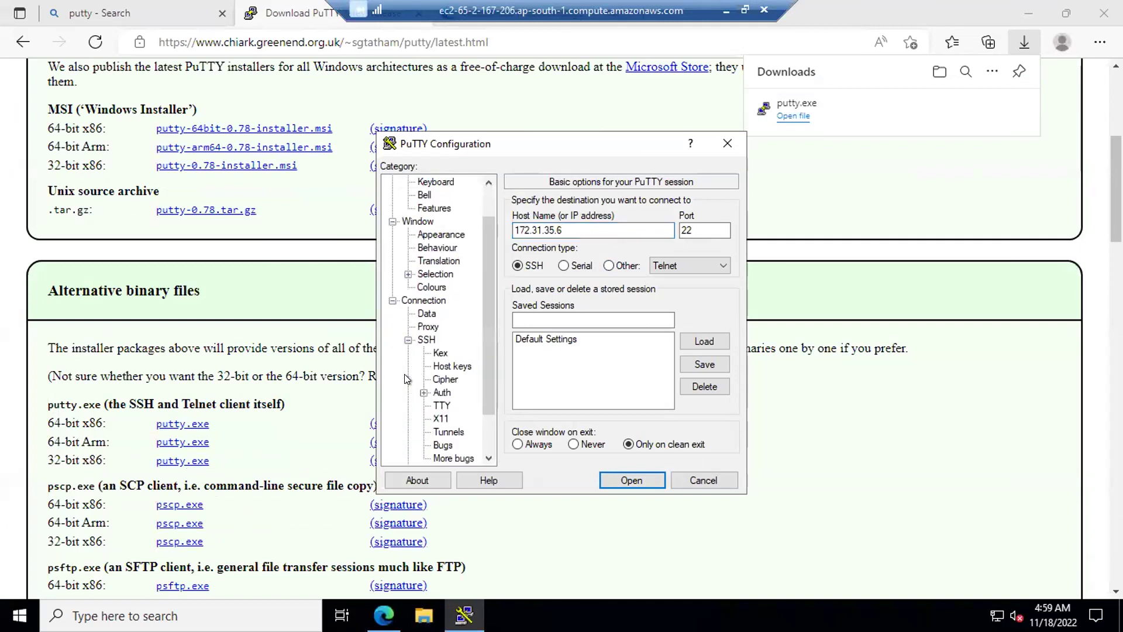
left_click(422, 392)
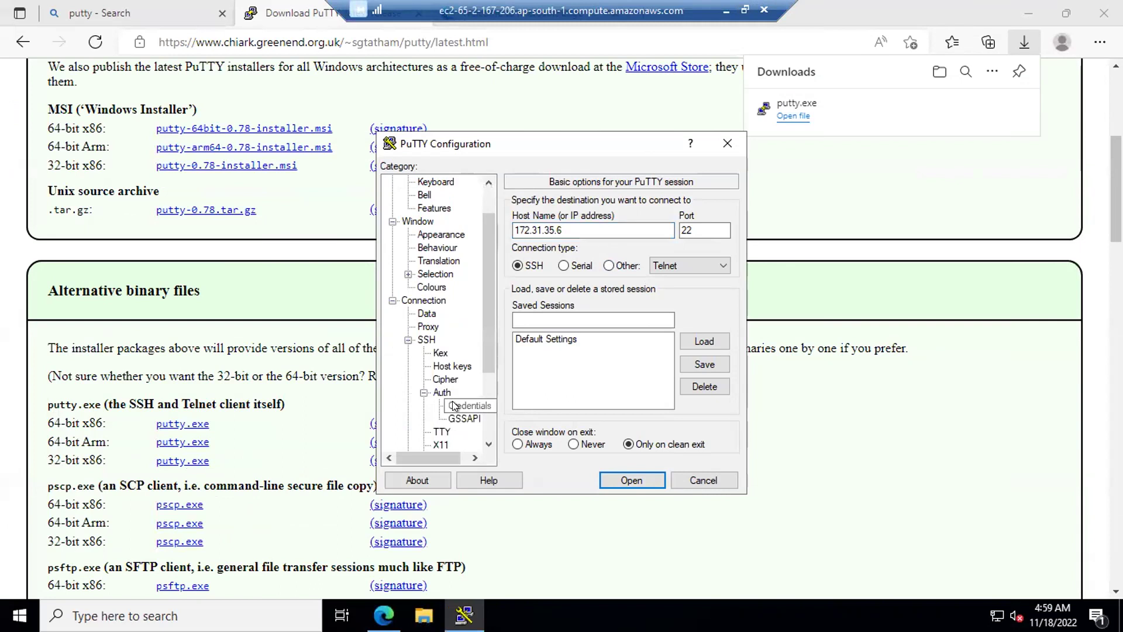
left_click(454, 405)
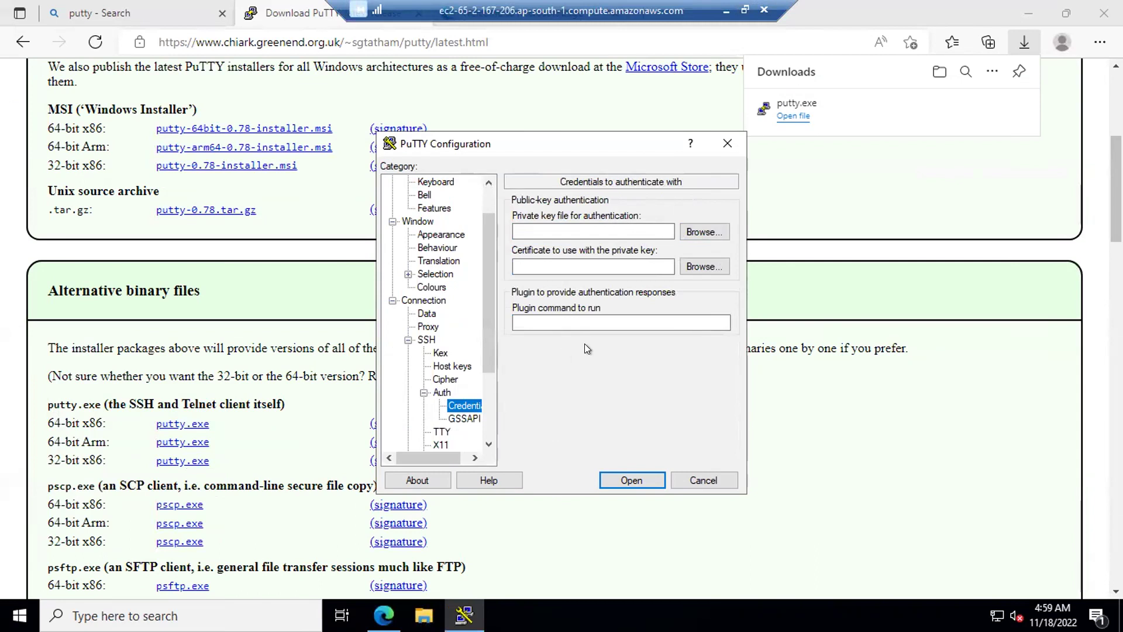
left_click(539, 315)
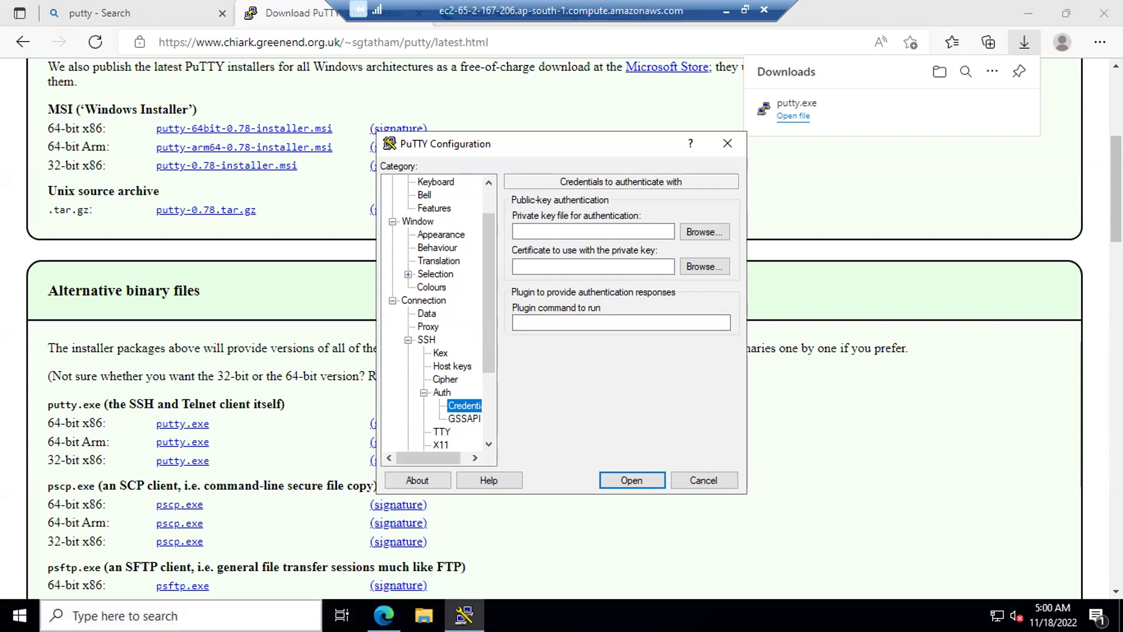
Take the remote desktop session out of full screen to get back to the local computer
left_click(344, 612)
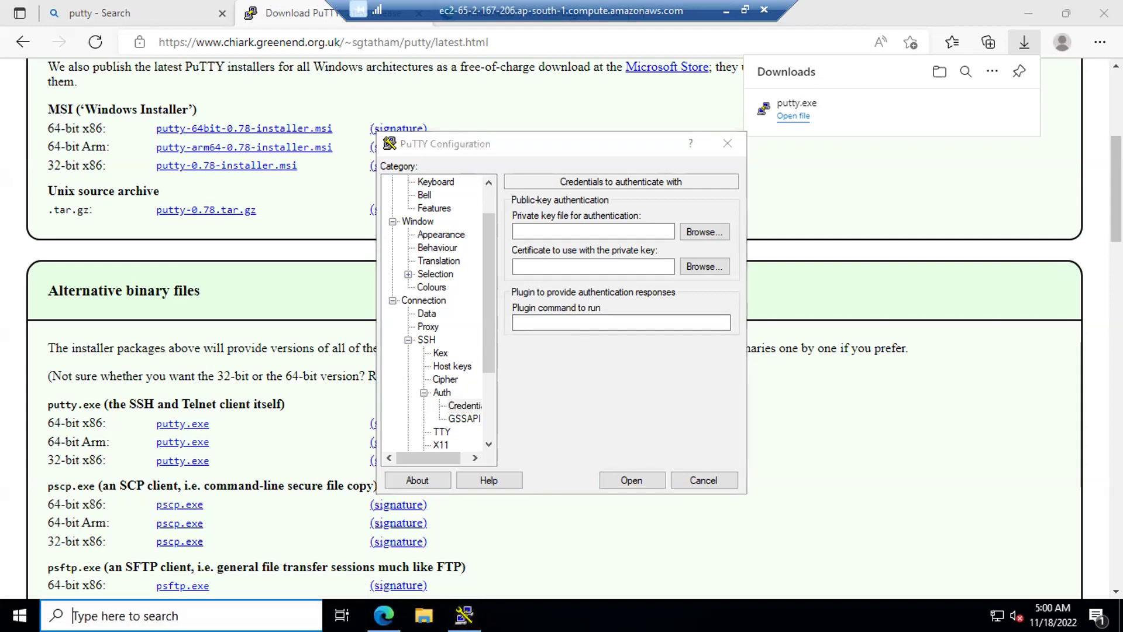
left_click(175, 615)
left_click(851, 508)
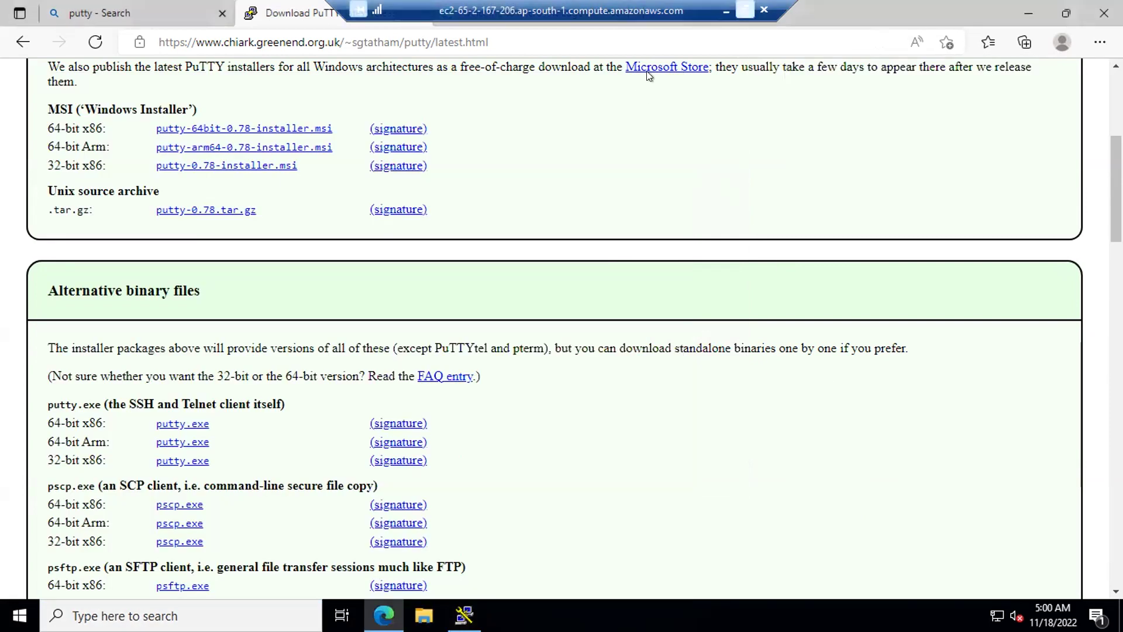
left_click(745, 10)
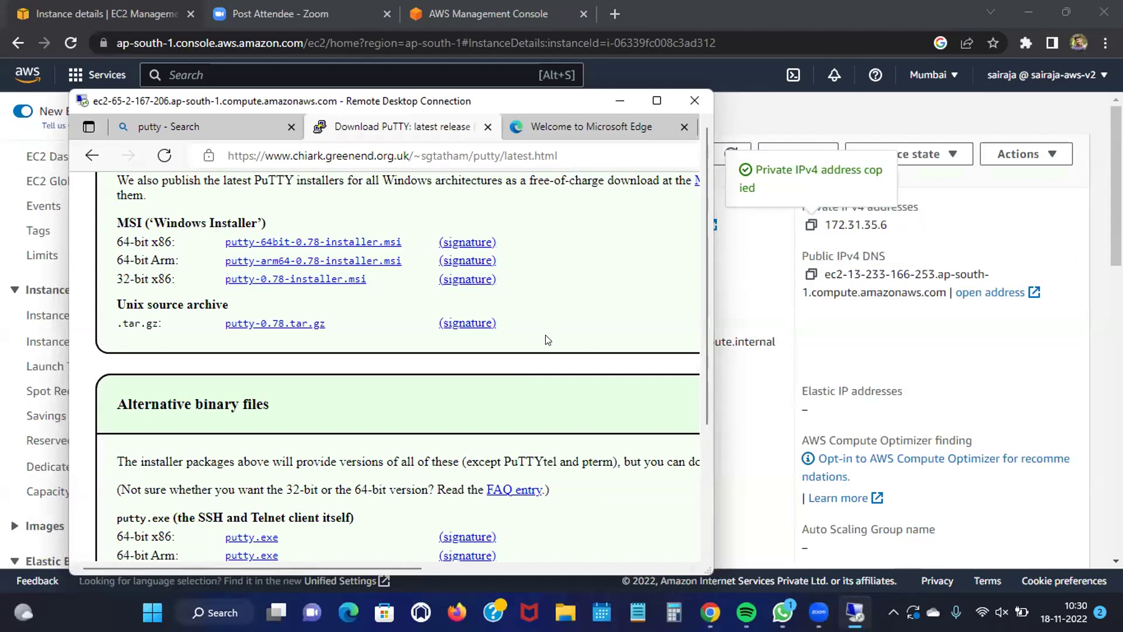
Search the local computer for winscp and open the official WinSCP website from the results
key("super")
left_click(492, 73)
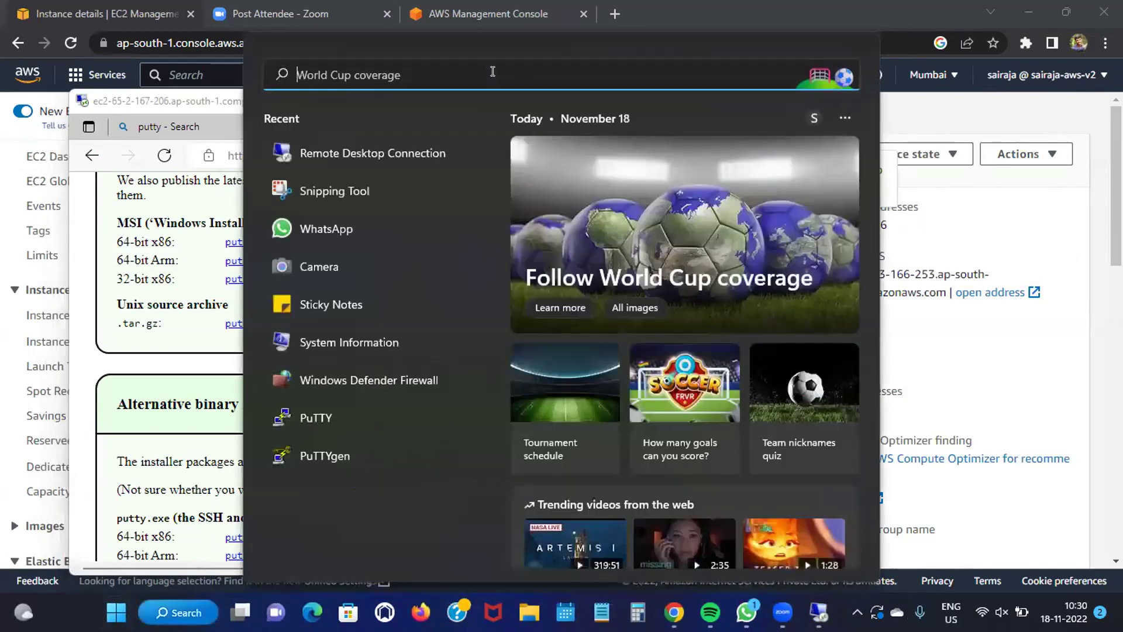
type("winscp")
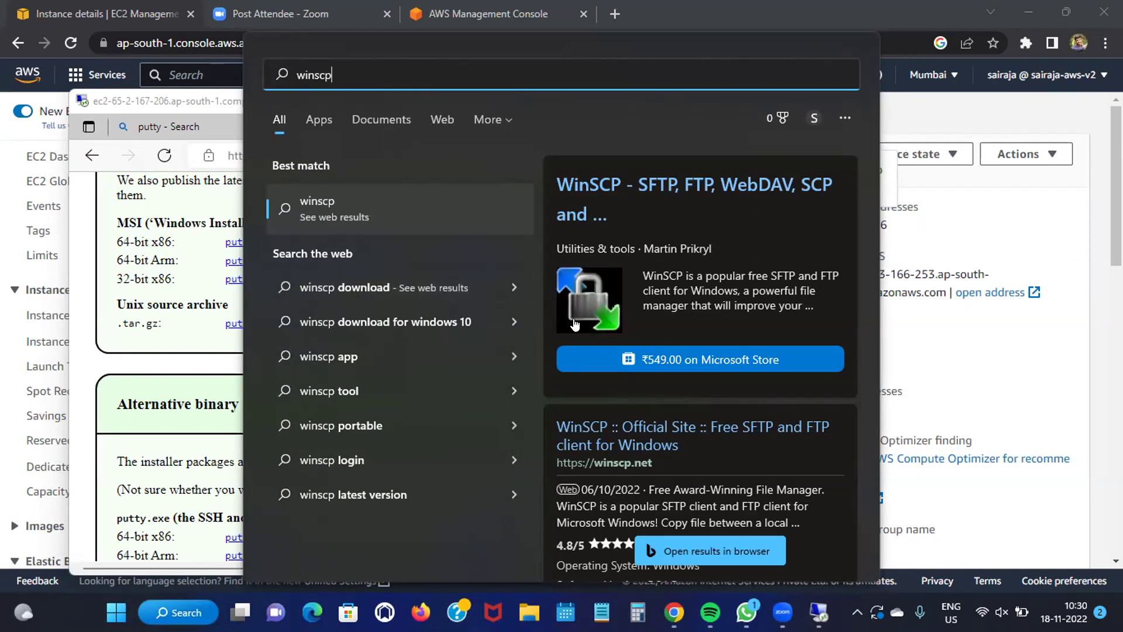
scroll(657, 376, "down", 2)
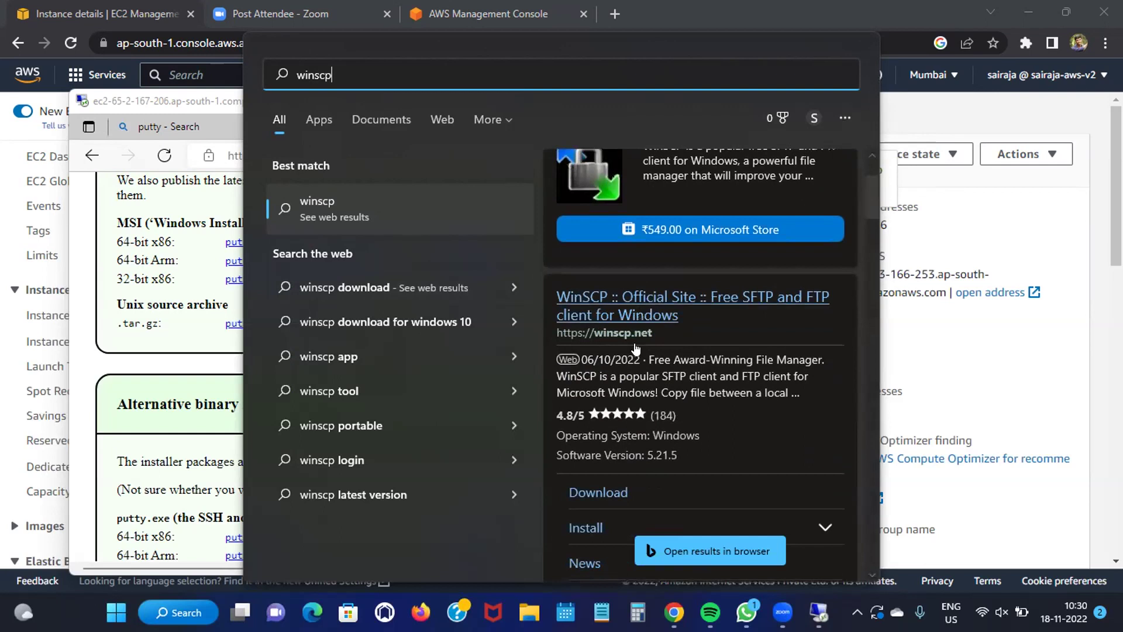
left_click(654, 306)
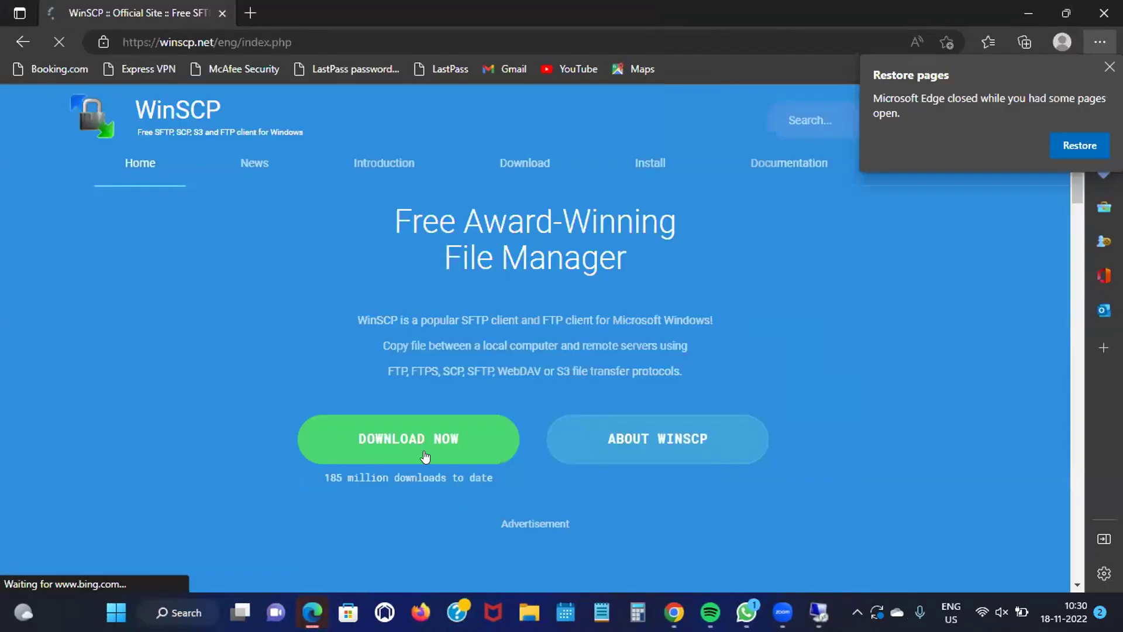
Download the WinSCP 5.21.5 installer from the site's download page
left_click(425, 436)
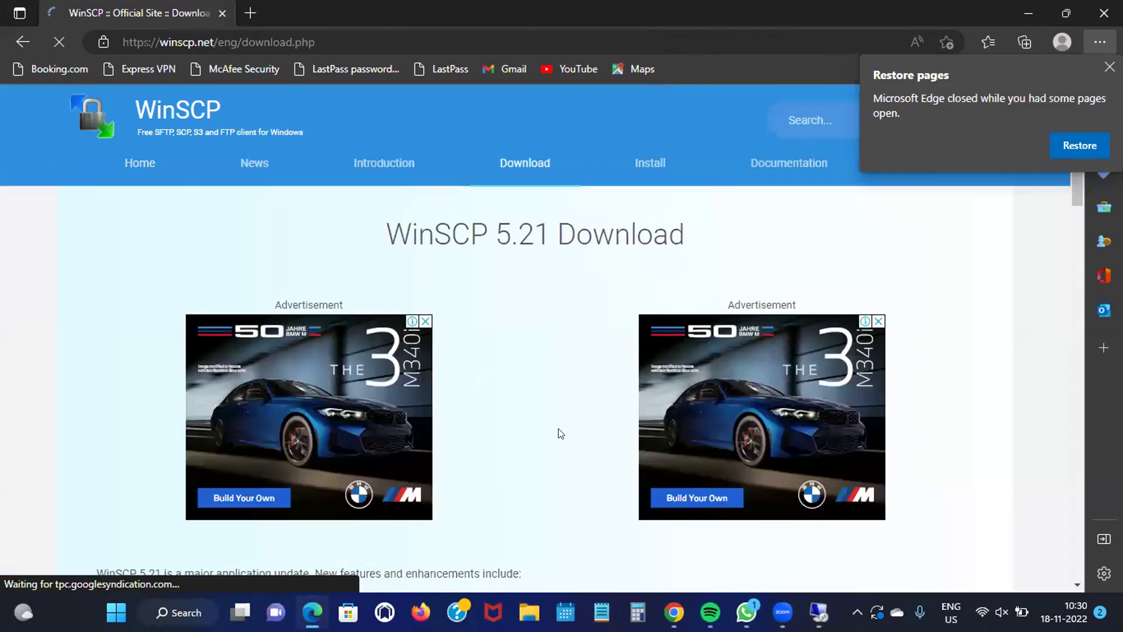
scroll(558, 434, "down", 5)
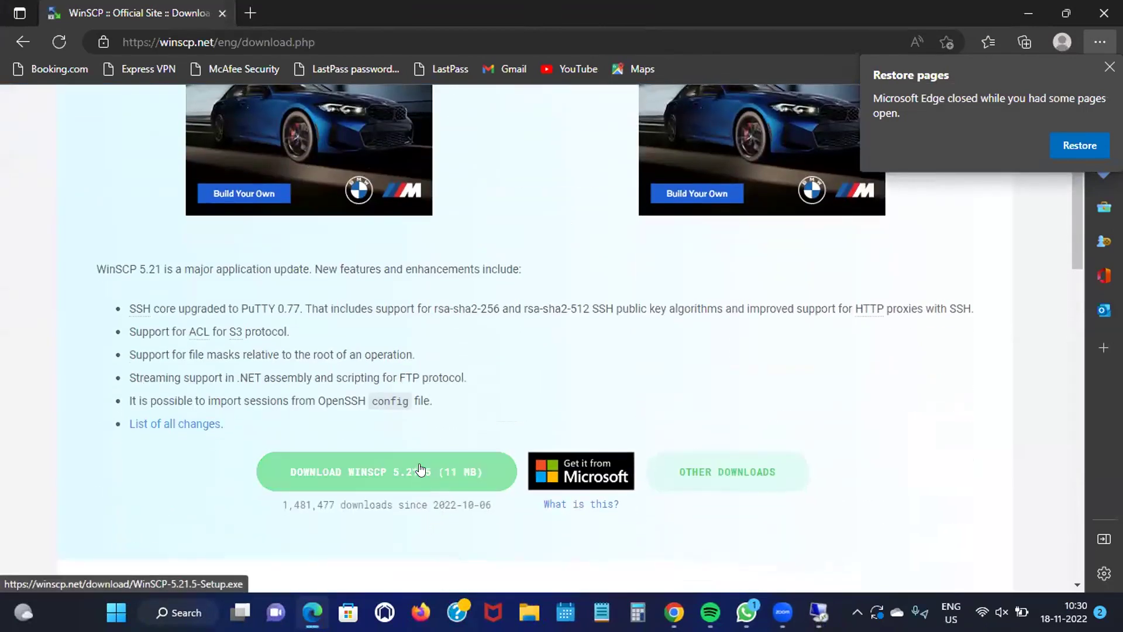
left_click(417, 479)
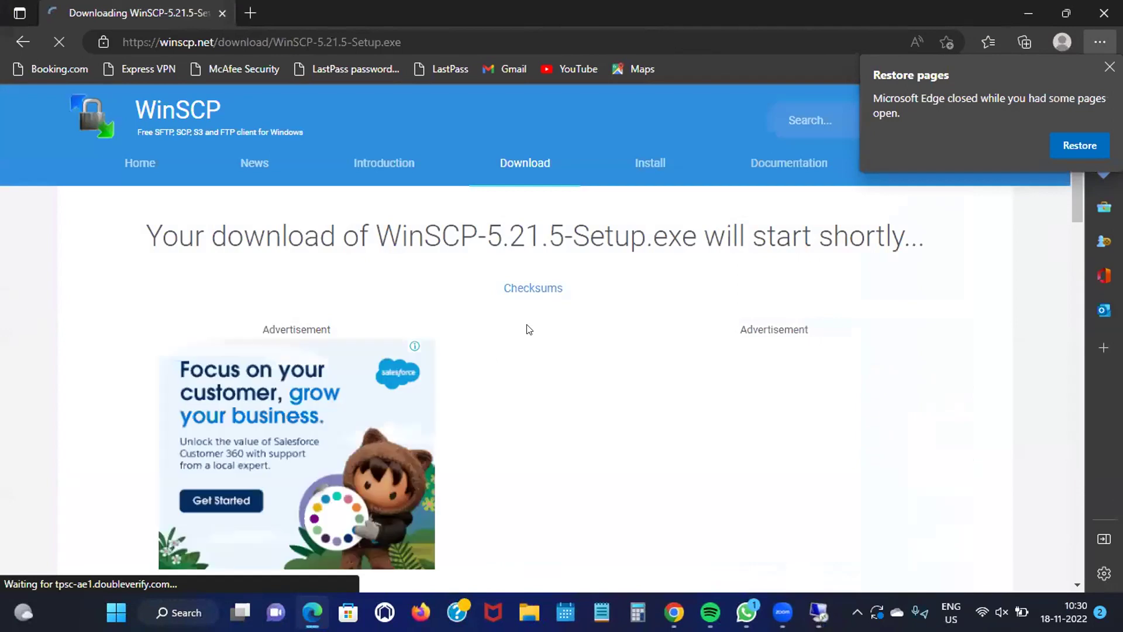
scroll(471, 469, "down", 5)
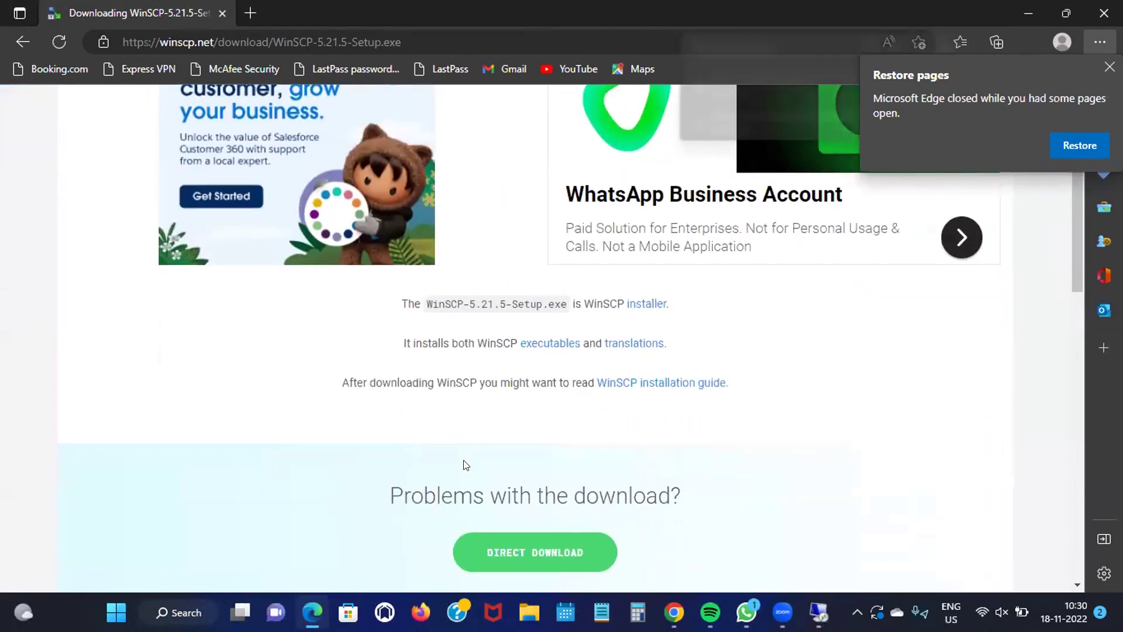
scroll(464, 467, "down", 3)
scroll(464, 456, "up", 8)
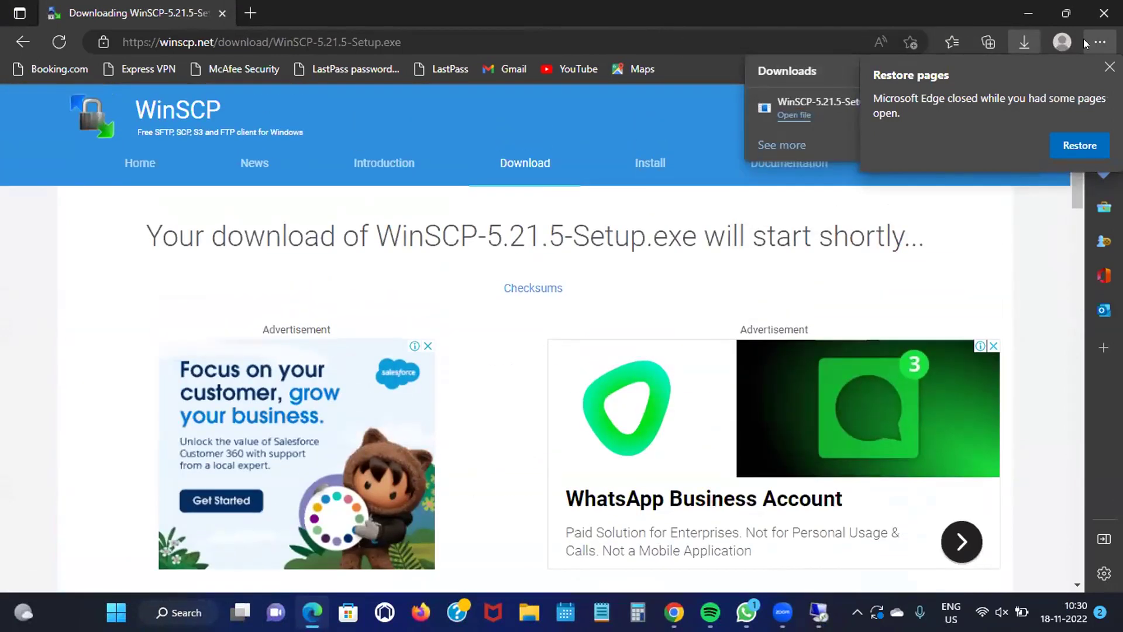
Dismiss the restore pages prompt and run the downloaded WinSCP-5.21.5-Setup.exe, choosing installation for all users
left_click(1110, 67)
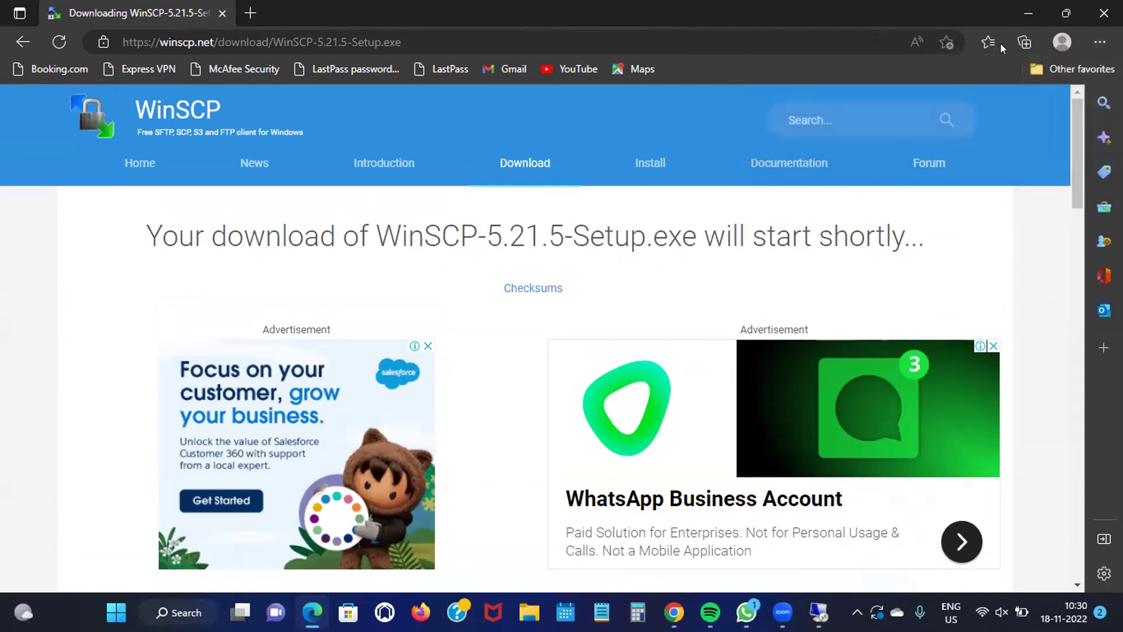
left_click(1099, 41)
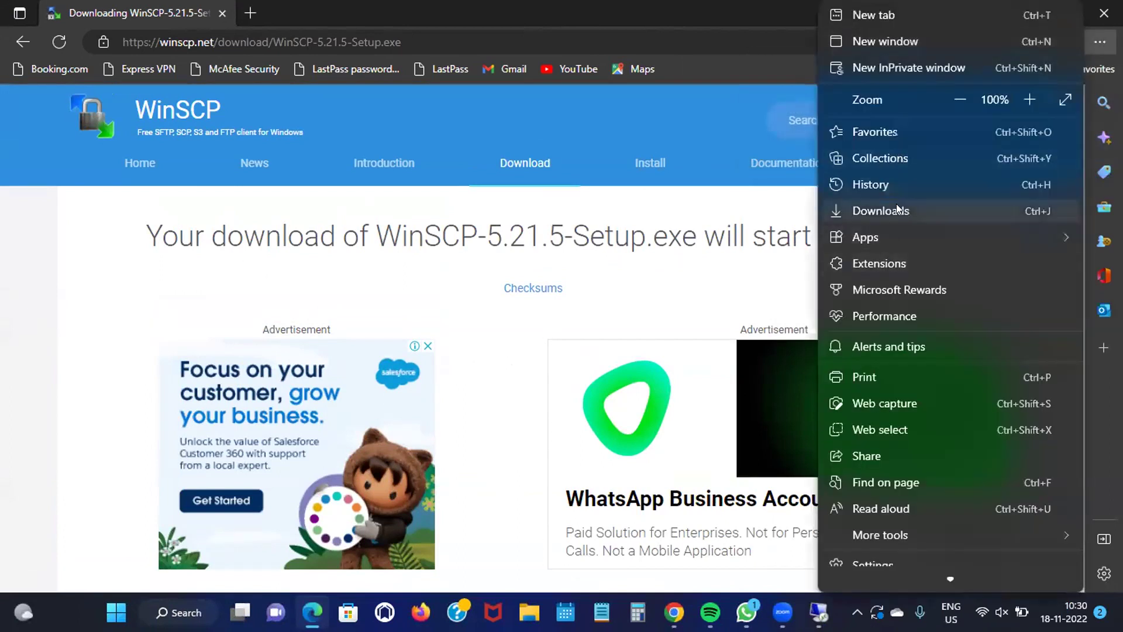
left_click(881, 211)
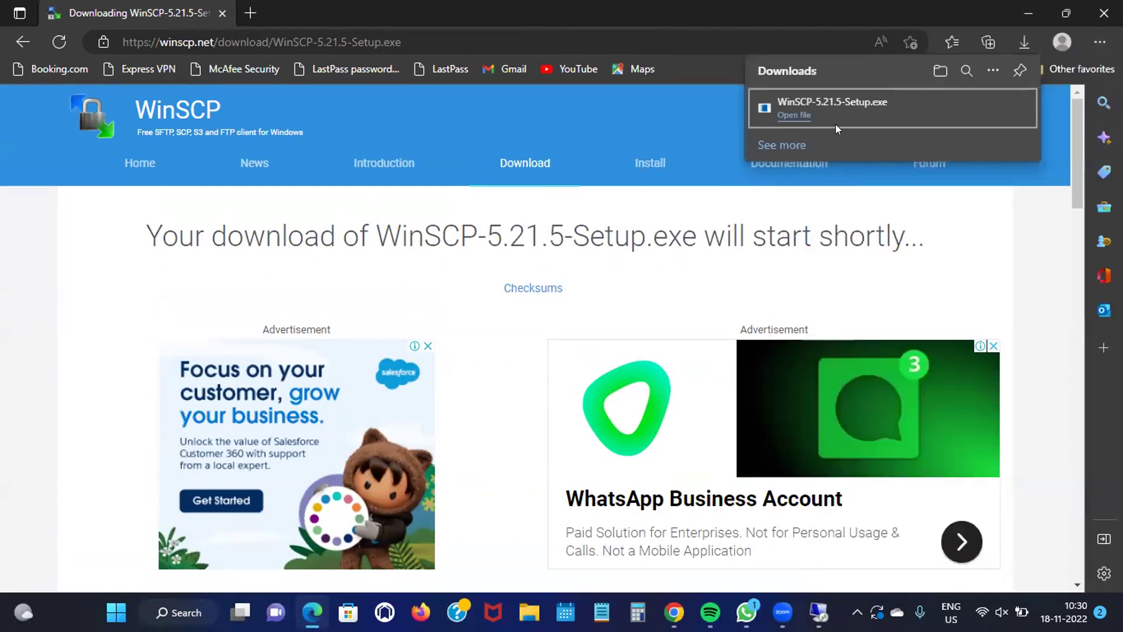
left_click(789, 117)
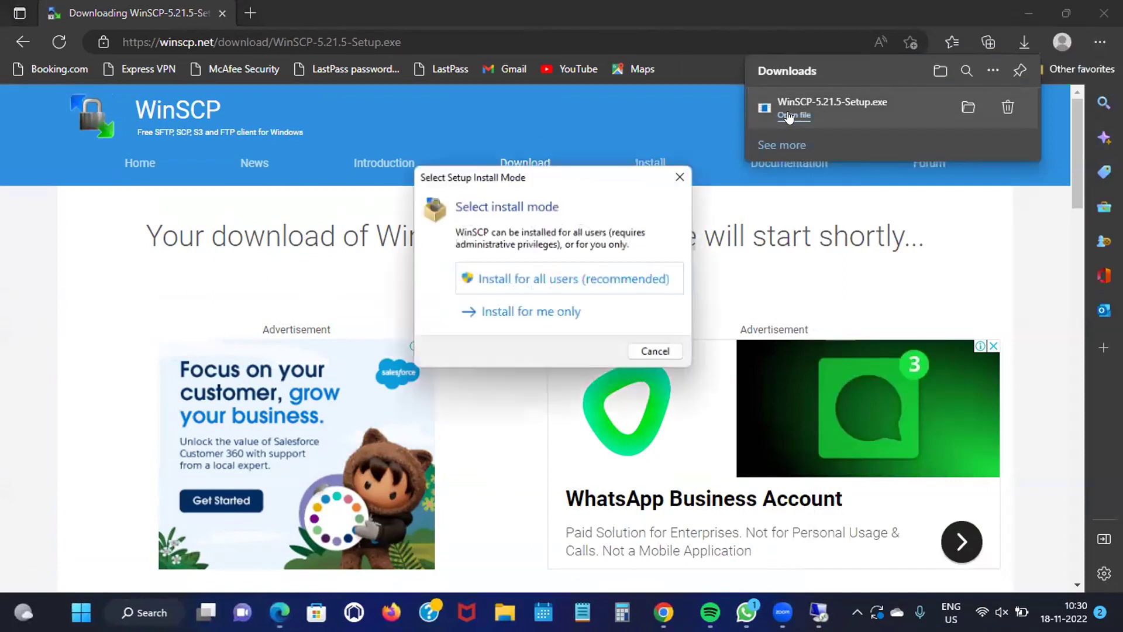
left_click(547, 283)
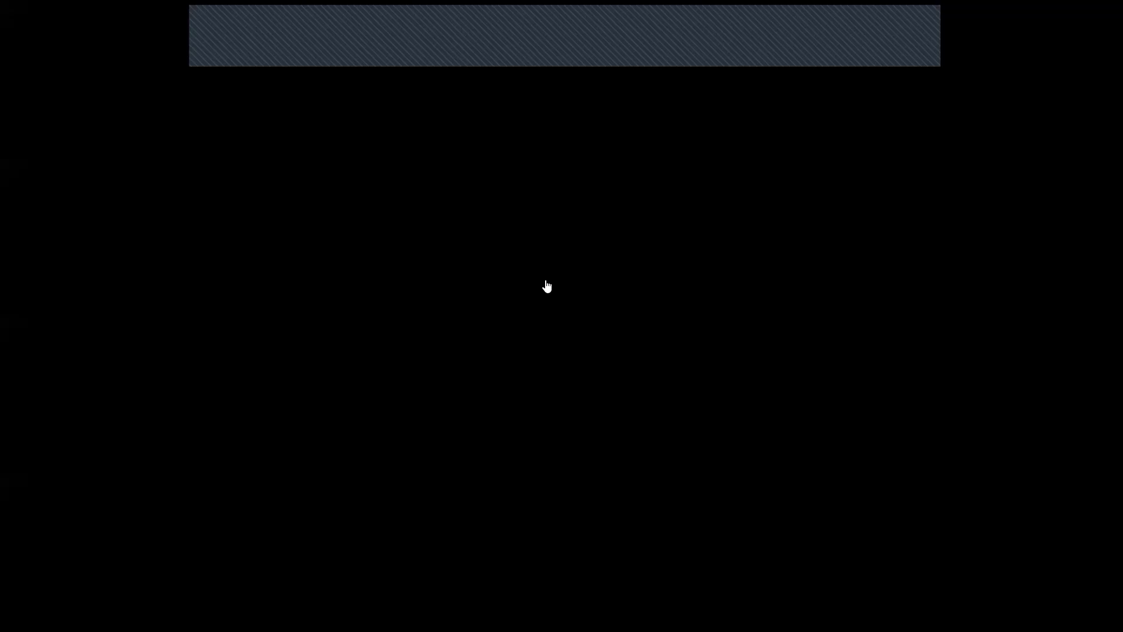
left_click(526, 420)
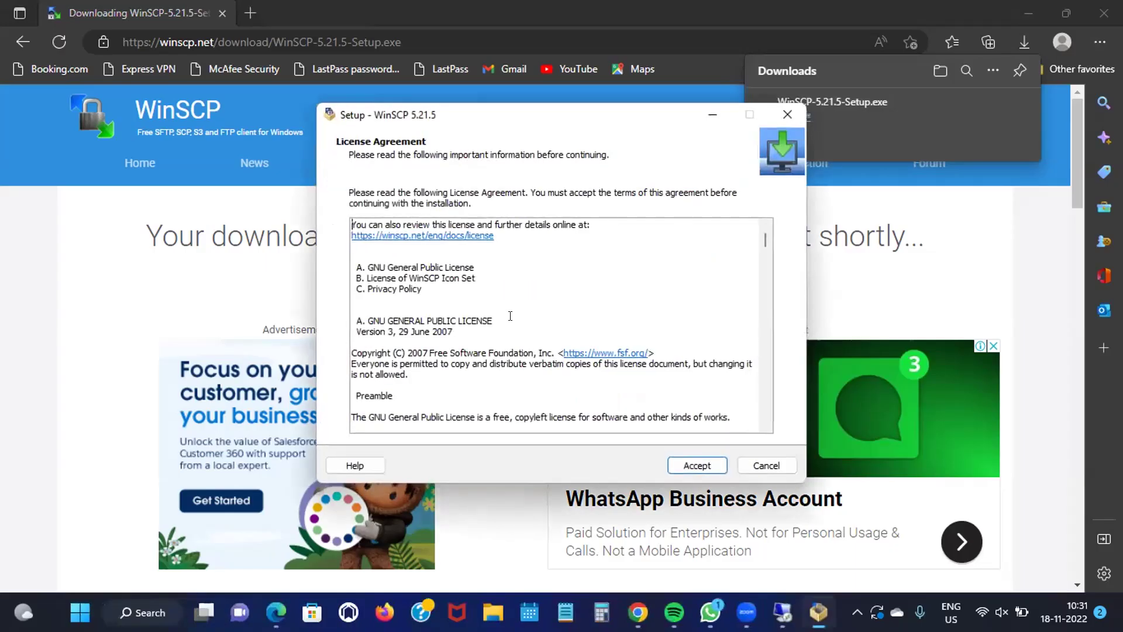
Accept the WinSCP license and install it with the typical installation and default options
left_click(690, 468)
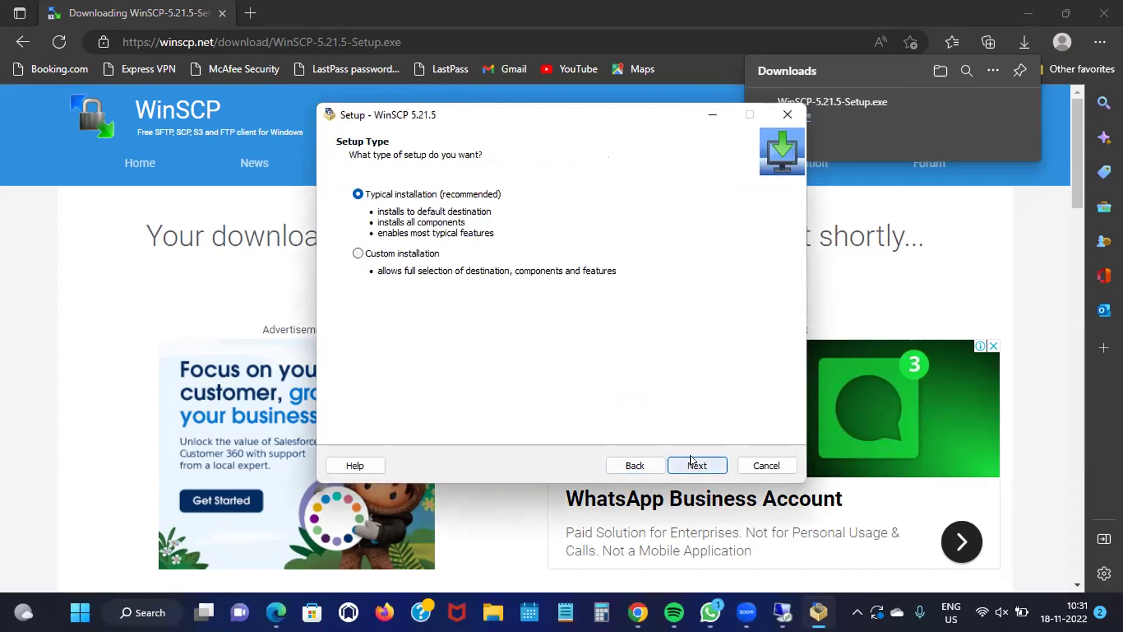
left_click(691, 461)
left_click(690, 456)
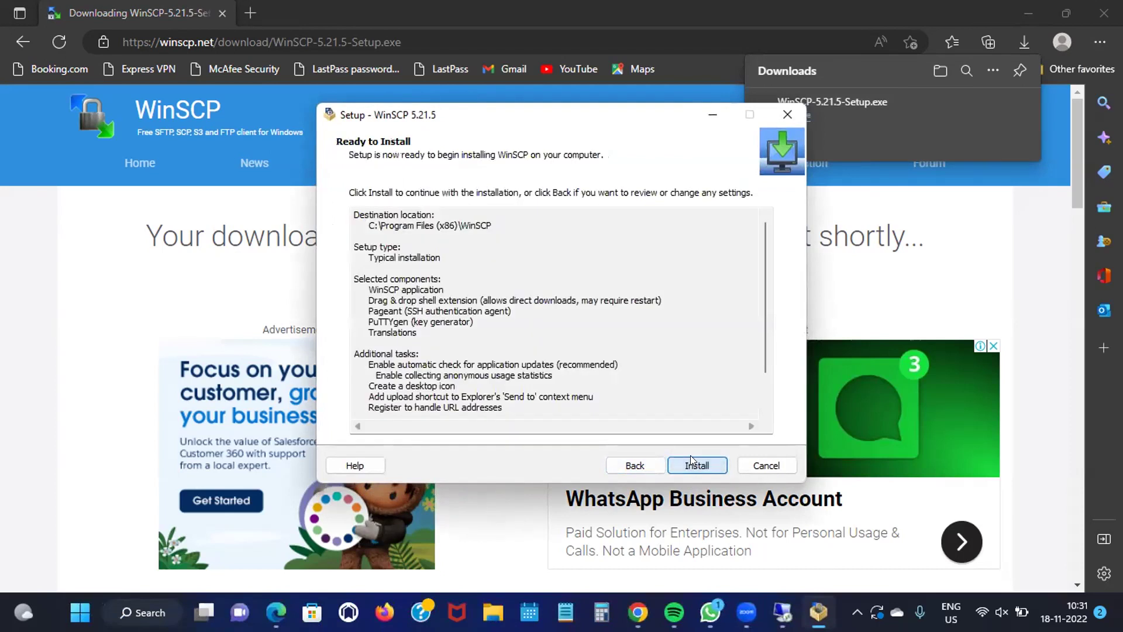
left_click(690, 456)
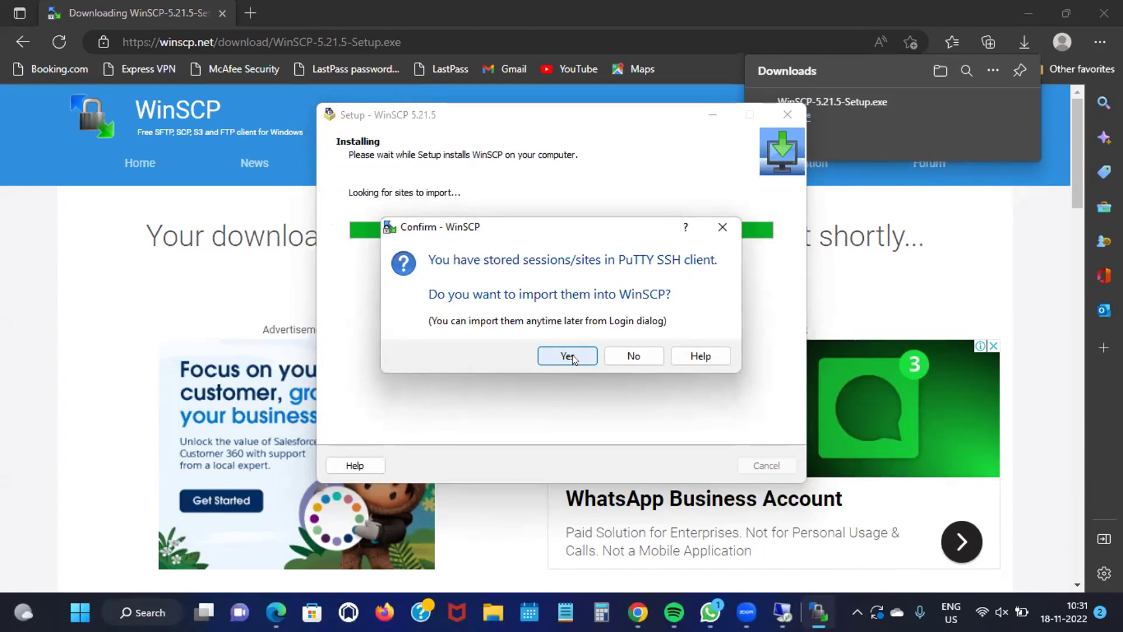
Import the stored EC2 Instance site from PuTTY and finish the setup, launching WinSCP and its Getting started page
left_click(572, 355)
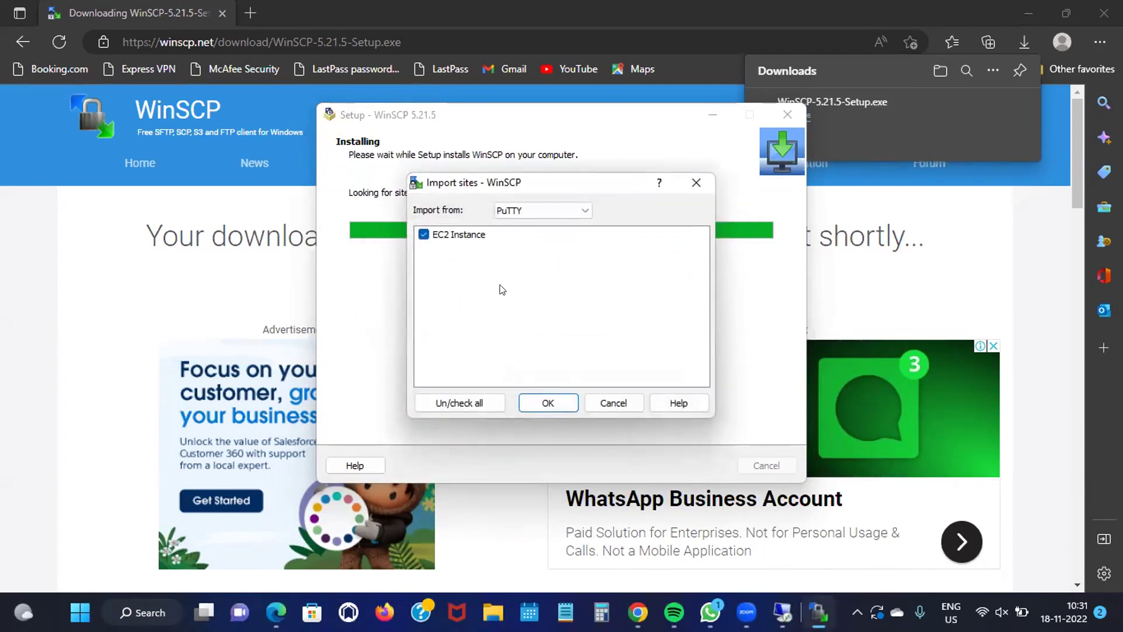
left_click(548, 403)
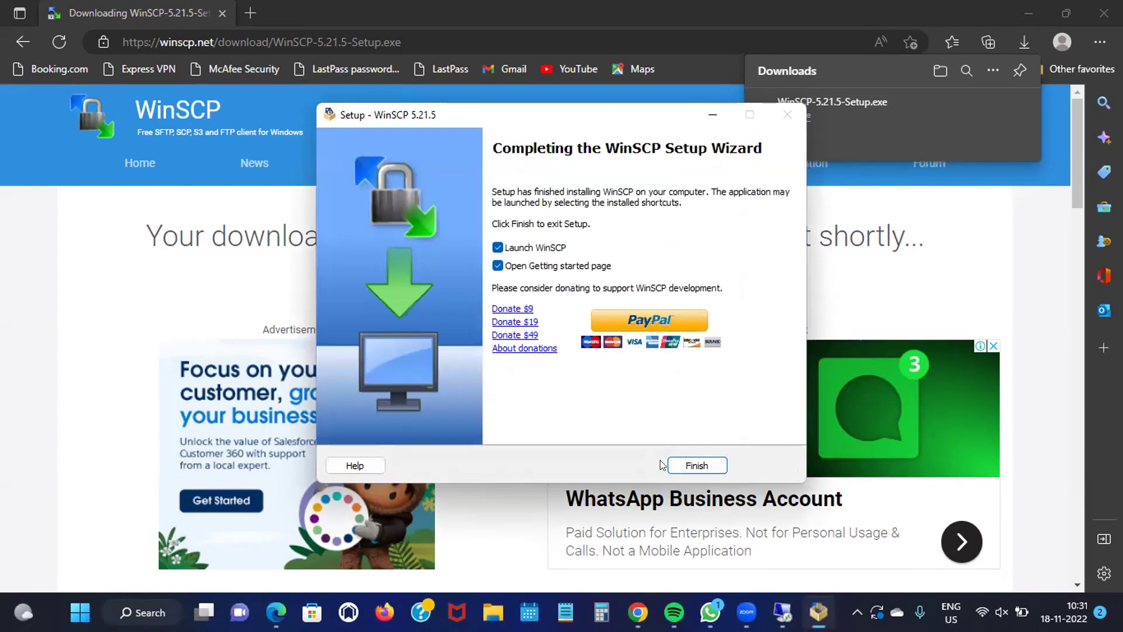
left_click(686, 466)
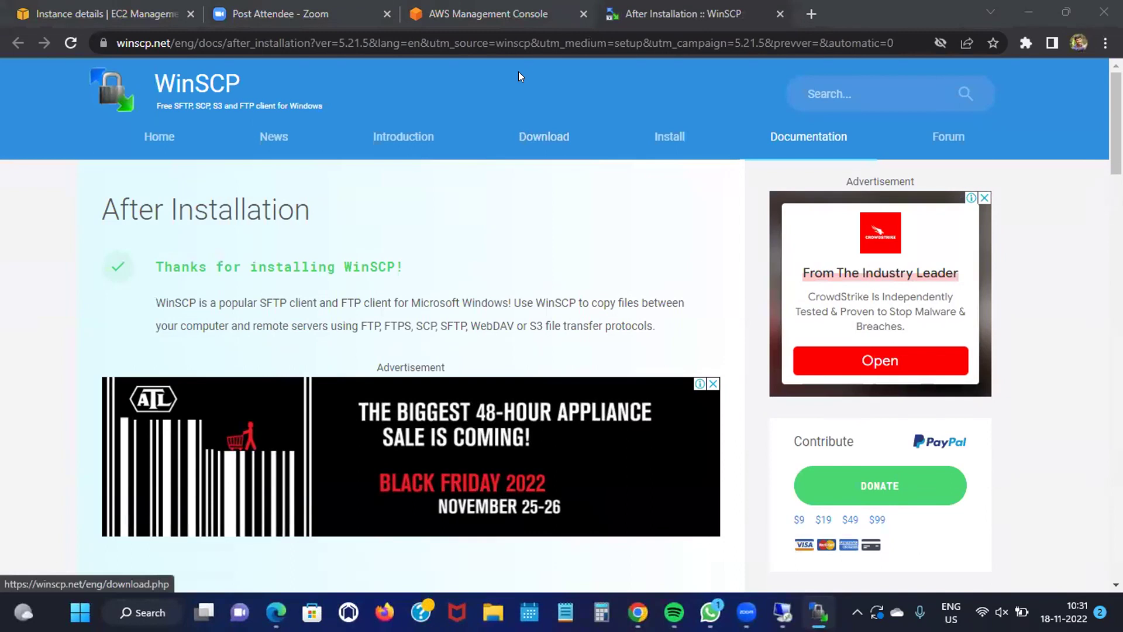
Switch to WinSCP and its login dialog for a new site
key("super+s")
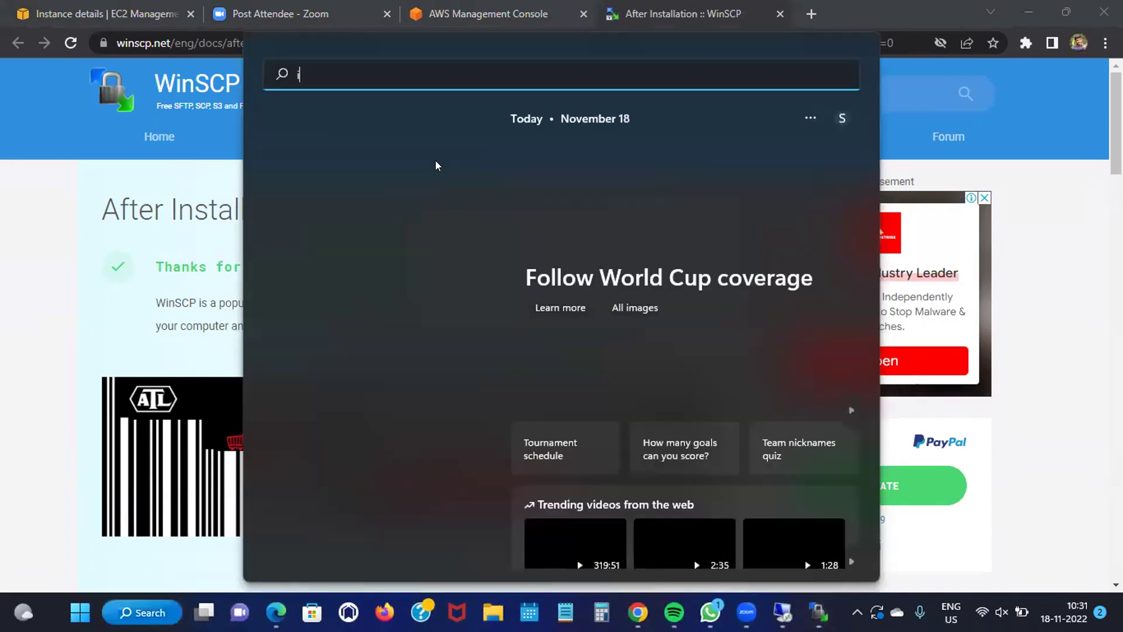
type("i")
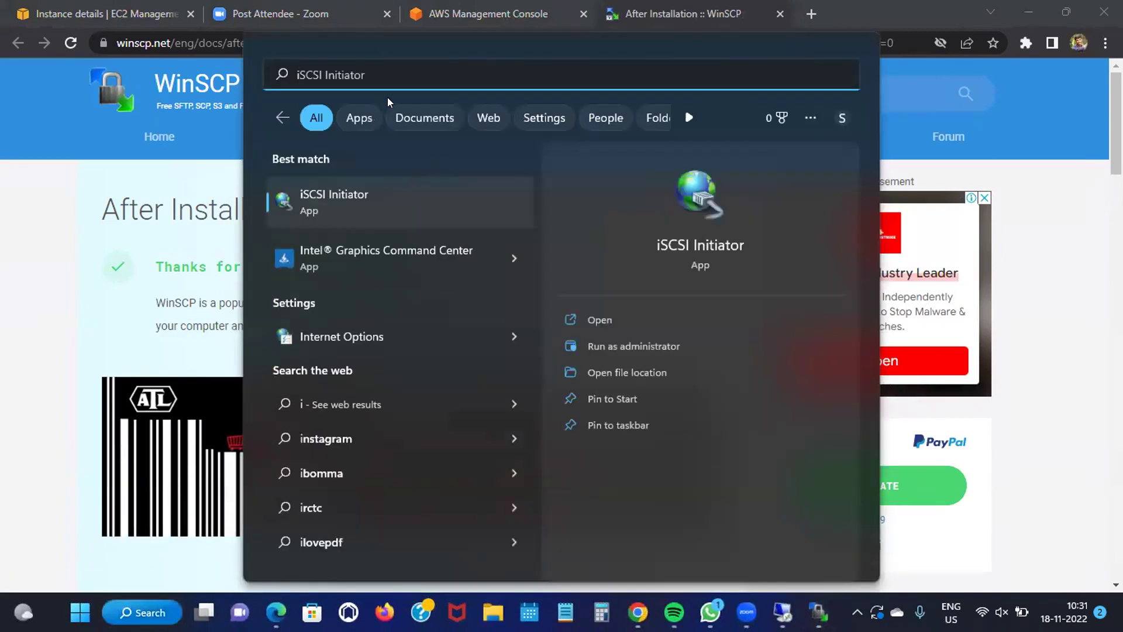
key("BackSpace")
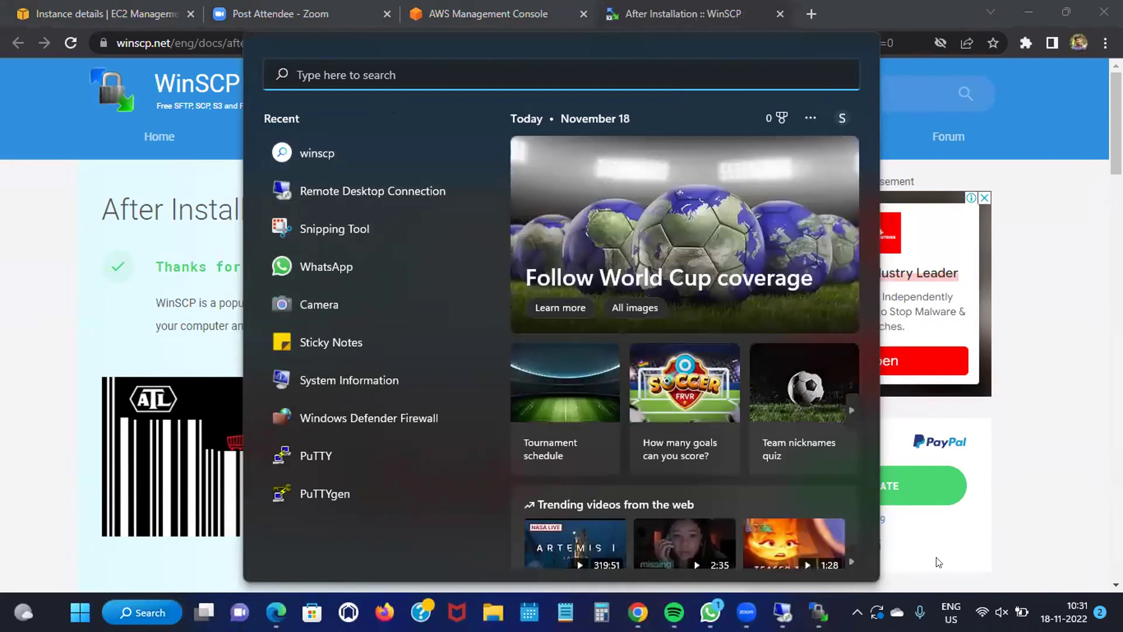
left_click(819, 612)
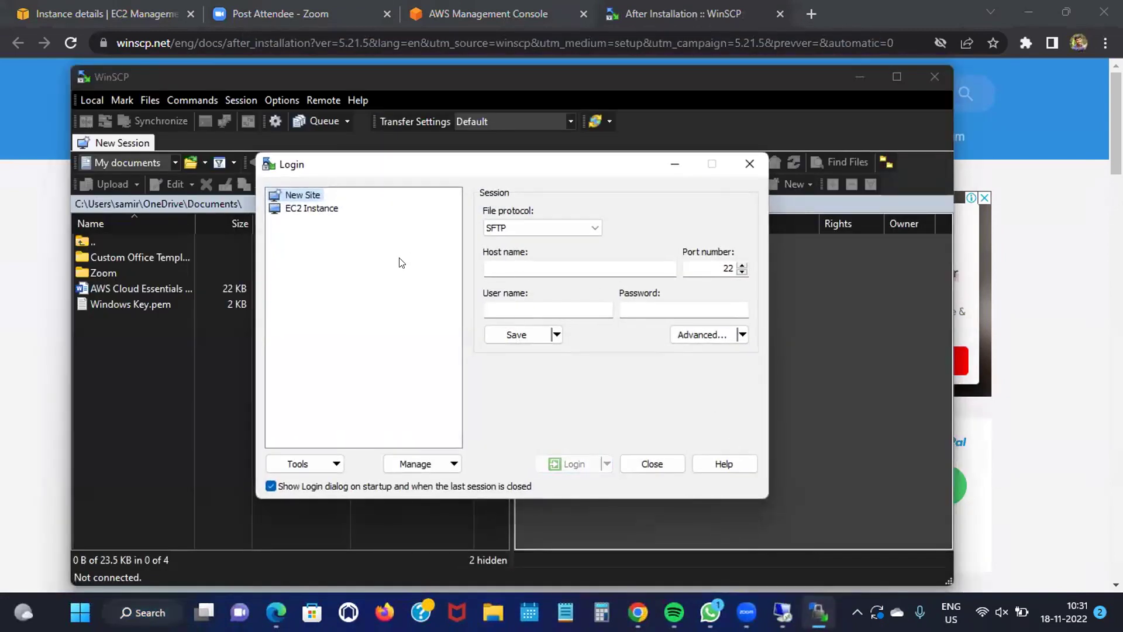
left_click(534, 269)
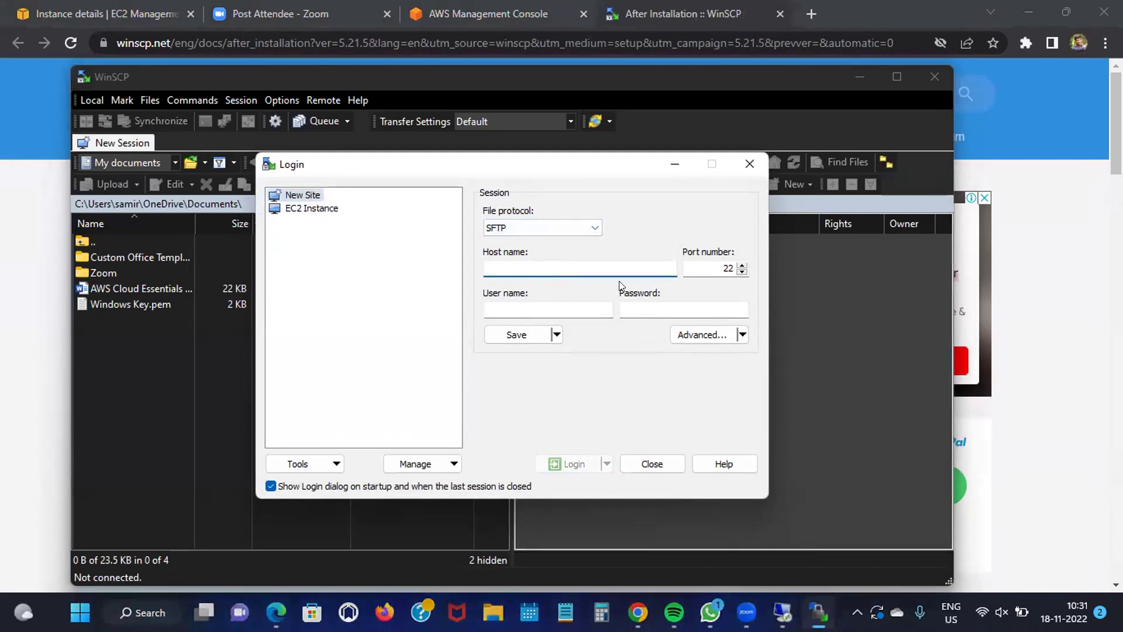
type("W")
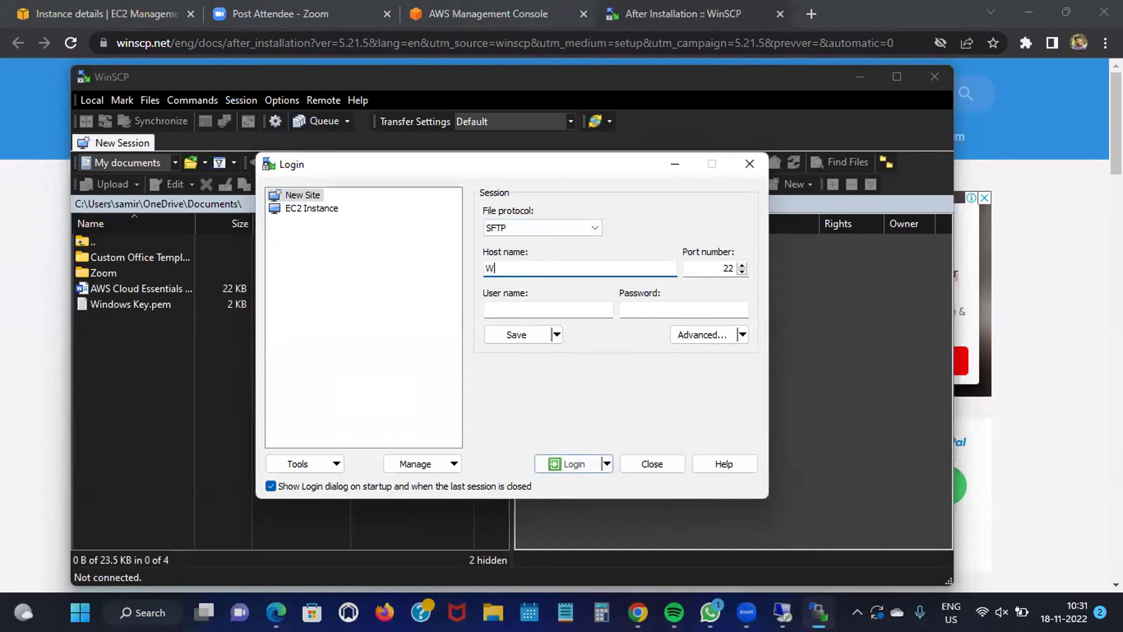
type("indows")
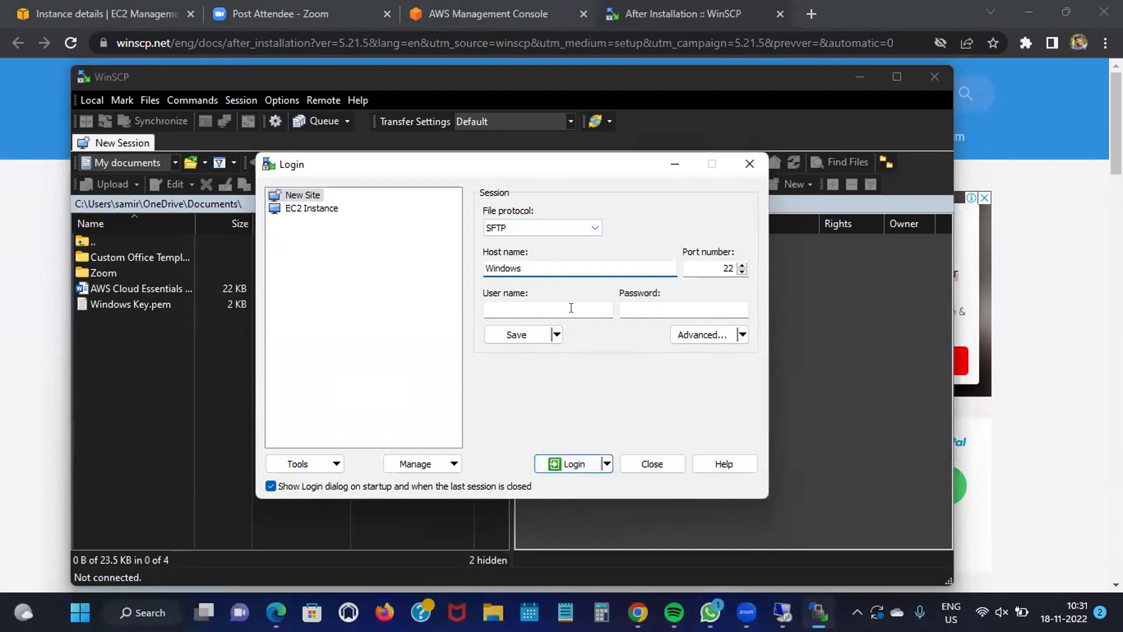
key("BackSpace")
key("BackSpace")
key("BackSpace")
key("BackSpace")
key("BackSpace")
key("BackSpace")
key("BackSpace")
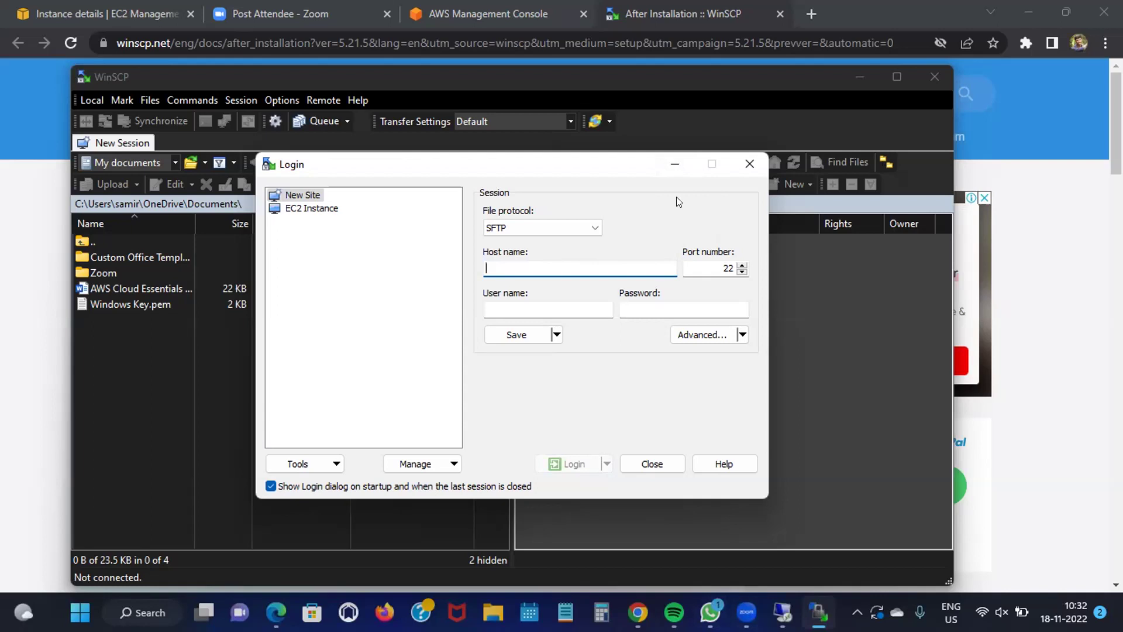
Switch to the EC2 console in Chrome, open the windows 18 instance's details and copy its public IPv4 DNS
key("super+Tab")
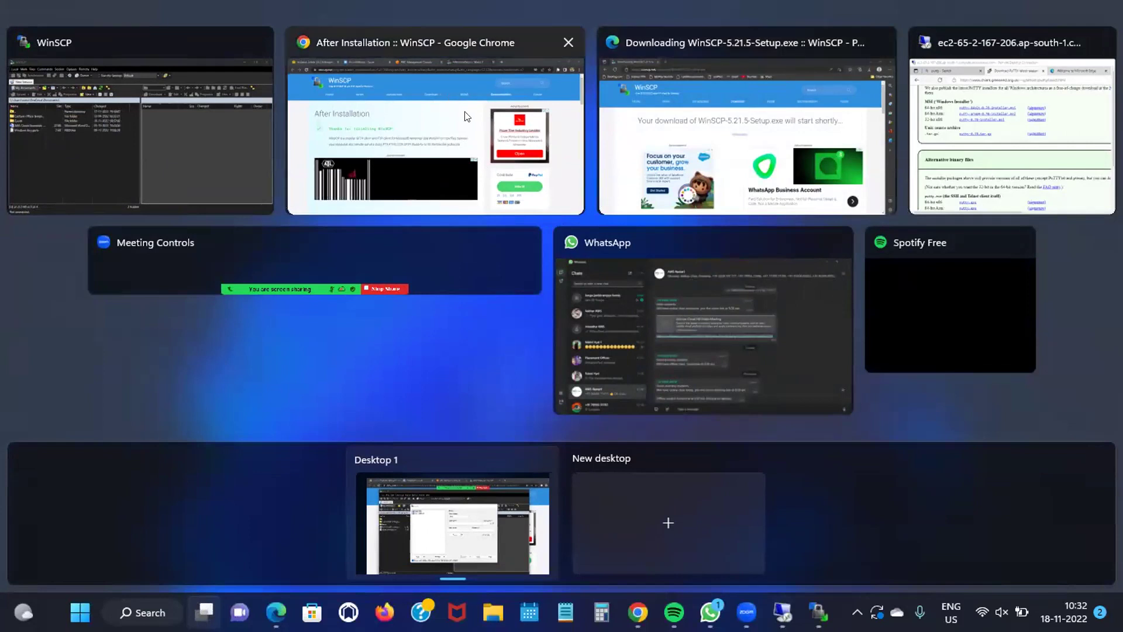
left_click(450, 529)
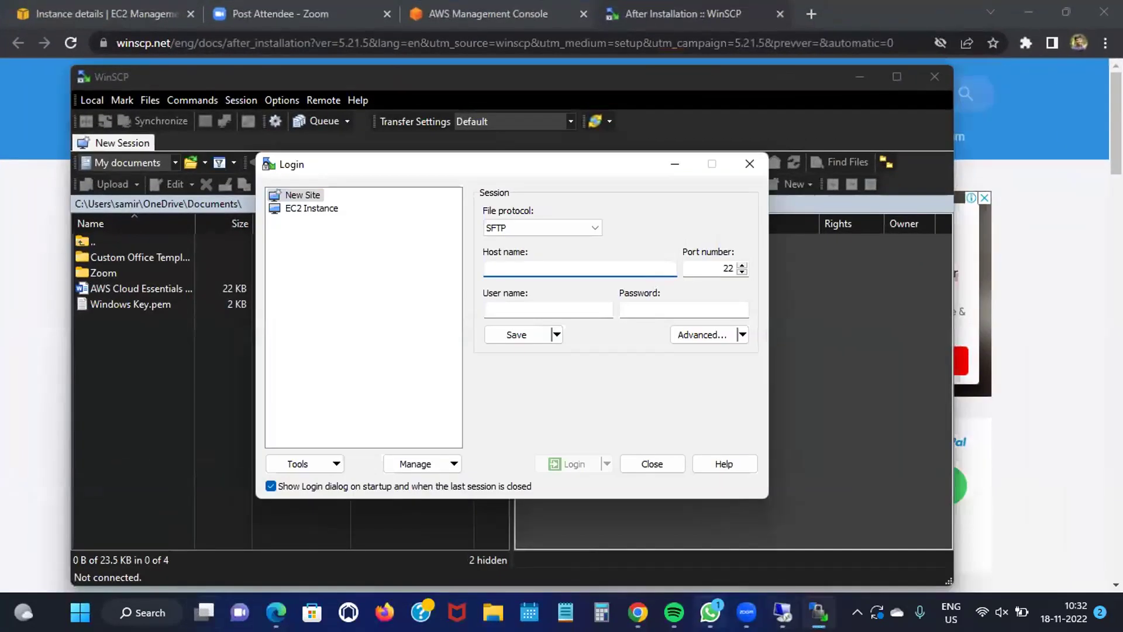
left_click(641, 518)
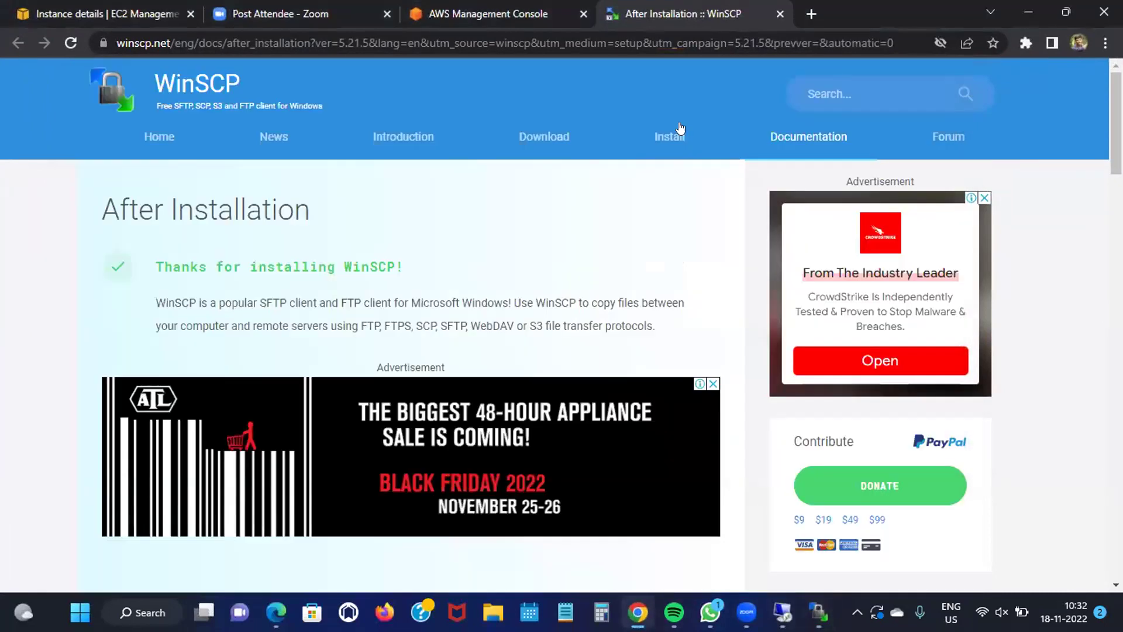
left_click(99, 14)
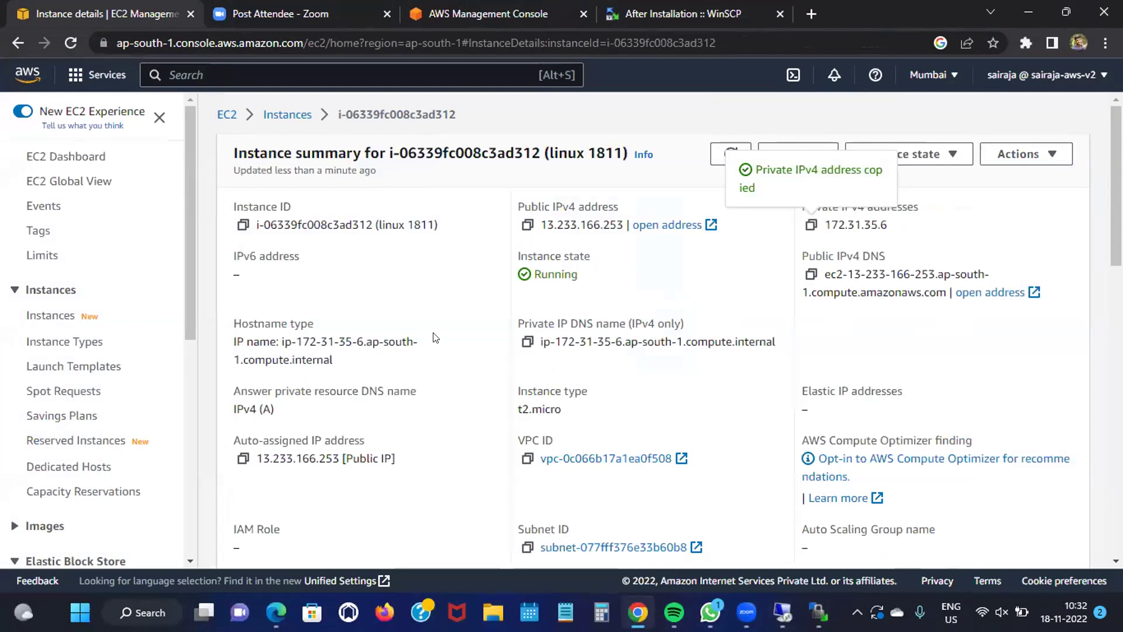
left_click(287, 115)
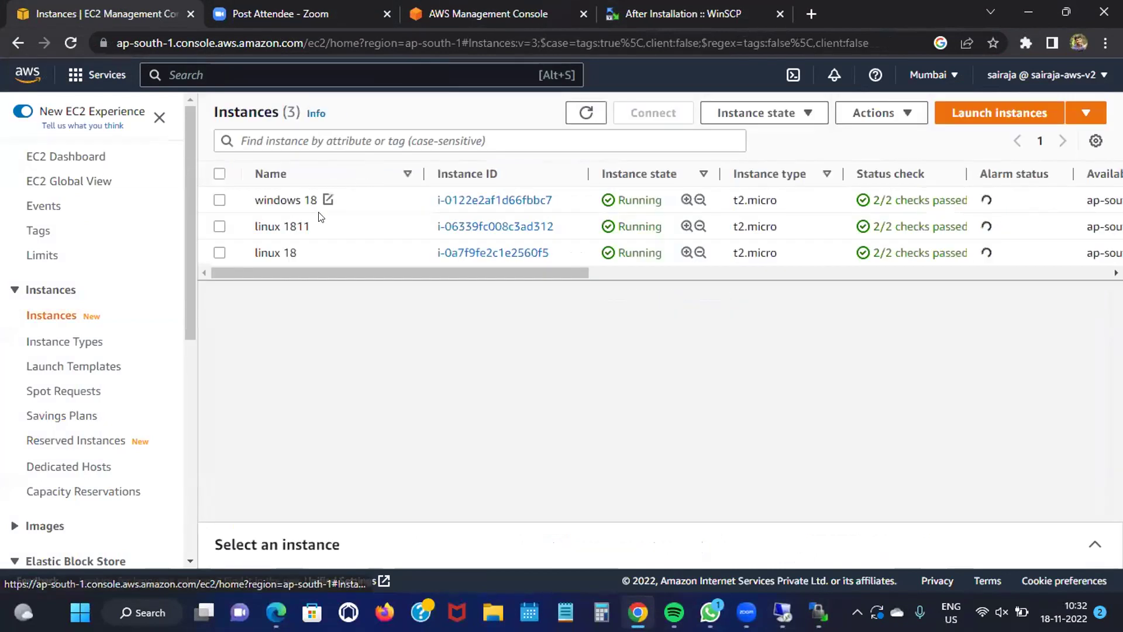
left_click(482, 200)
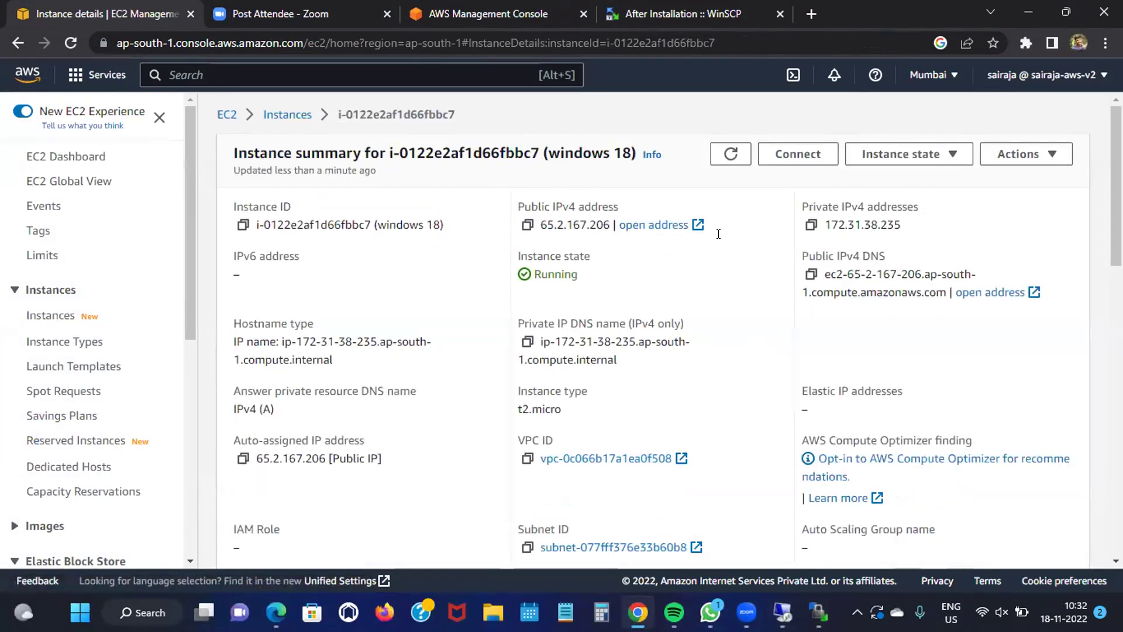
left_click(803, 281)
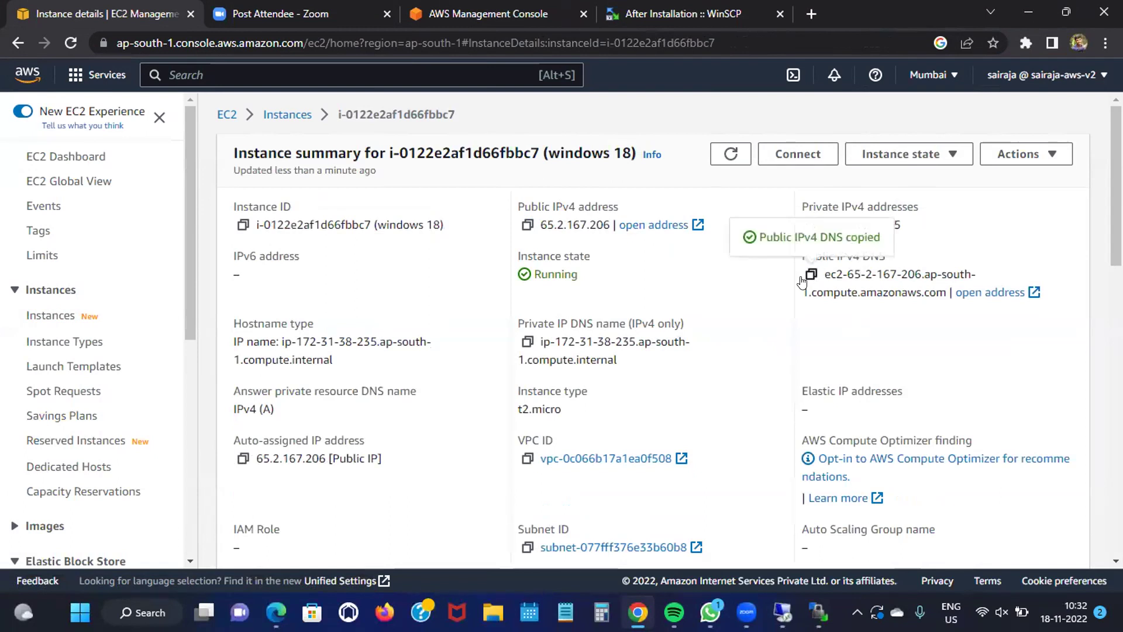
Return to the WinSCP login dialog and paste ec2-65-2-167-206.ap-south-1.compute.amazonaws.com as the new site's host name
key("ctrl+shift+Tab")
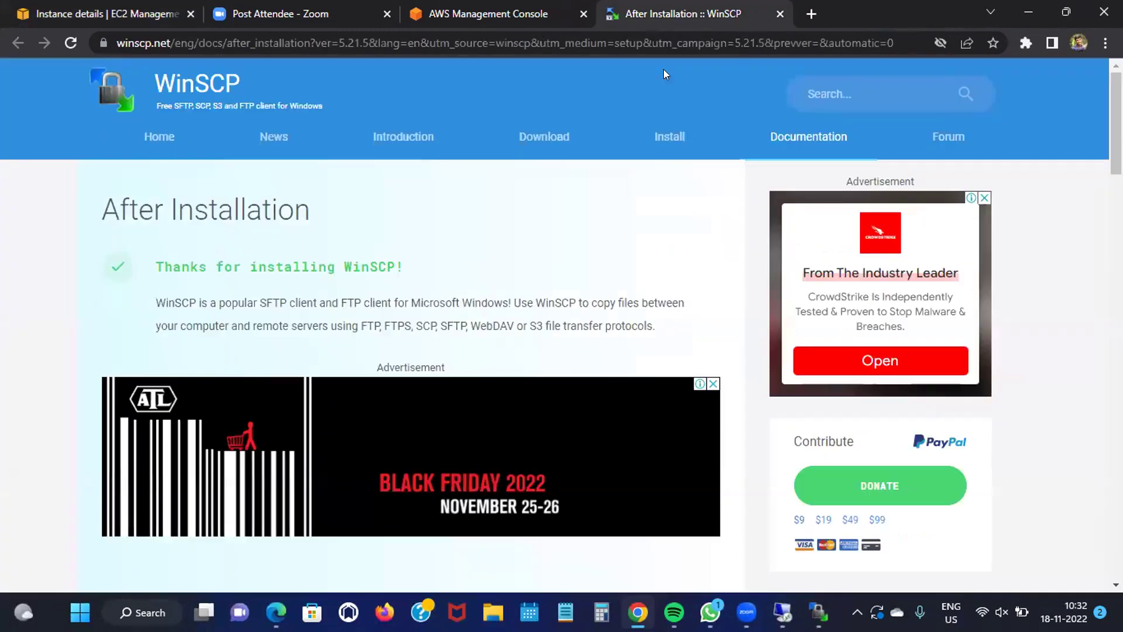
key("alt+Tab")
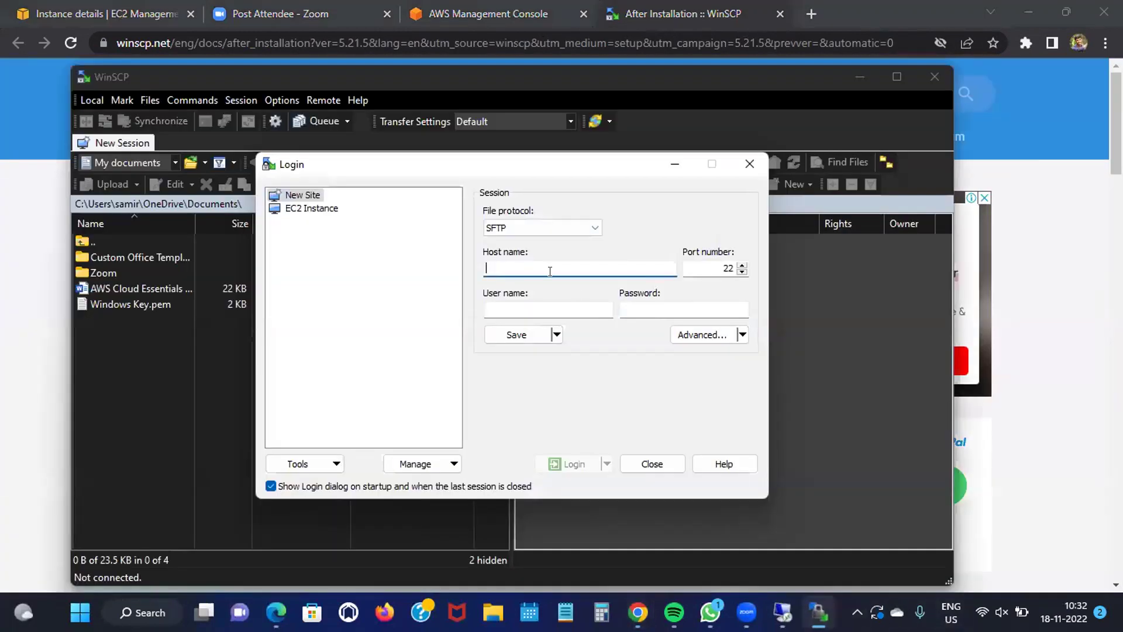
key("ctrl+v")
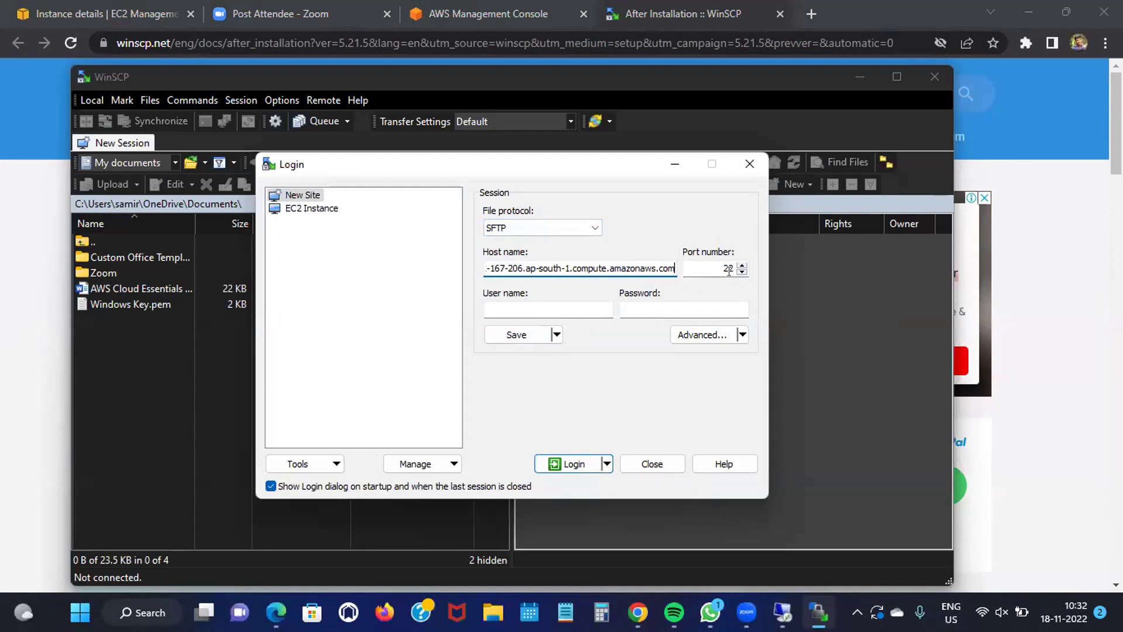
Open the SSH authentication options in the site's advanced settings and browse for a private key file
left_click(741, 334)
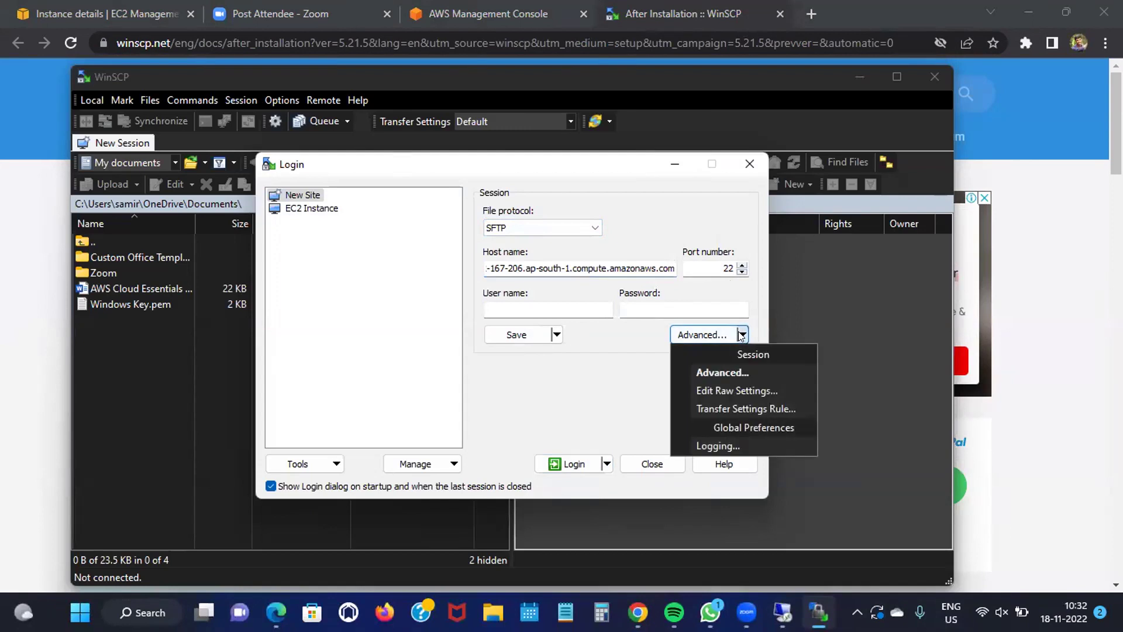
left_click(704, 339)
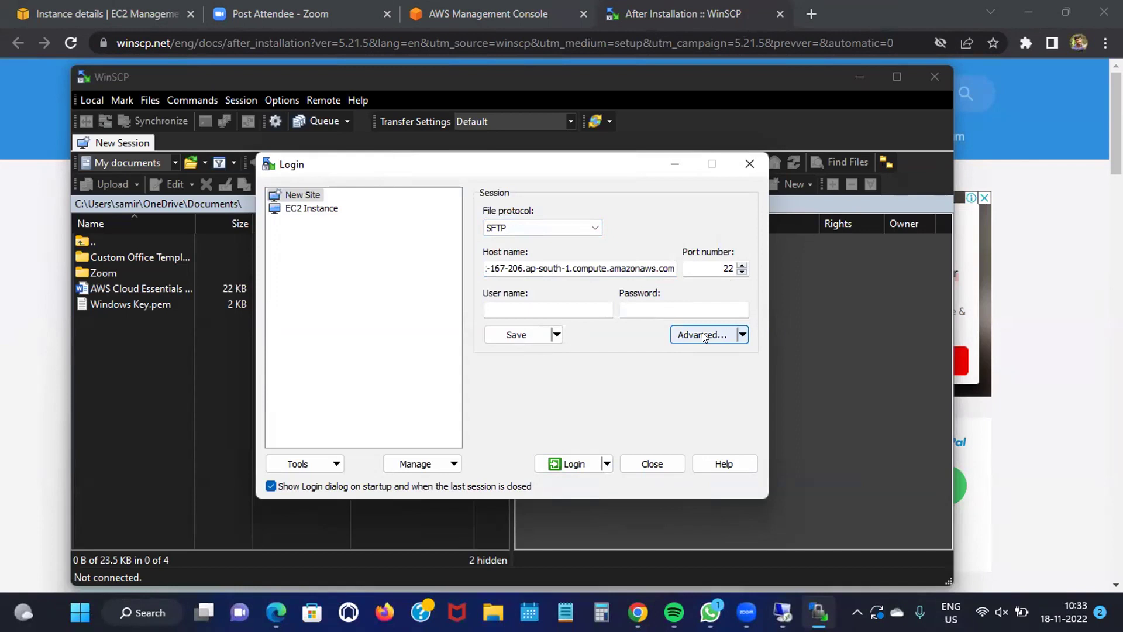
left_click(704, 336)
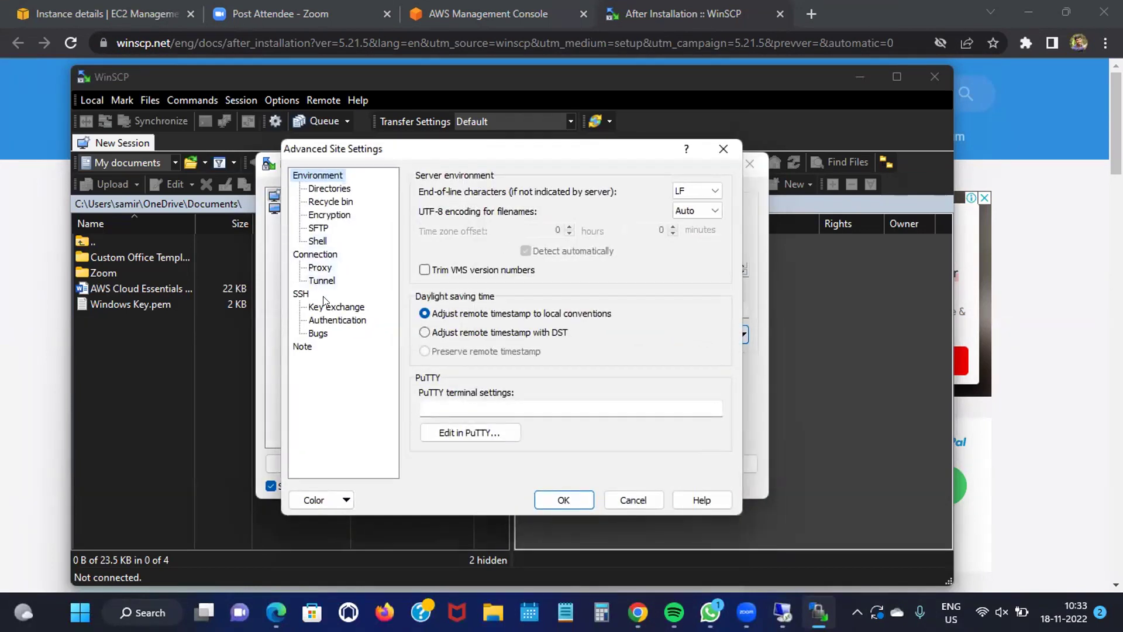
left_click(325, 321)
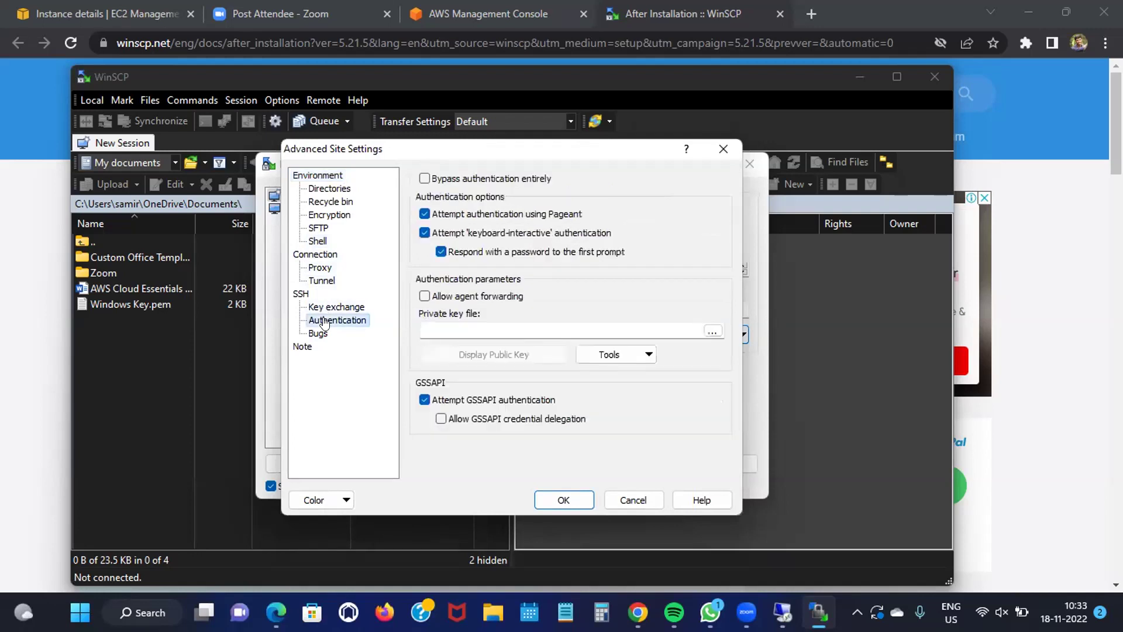
left_click(447, 326)
left_click(711, 331)
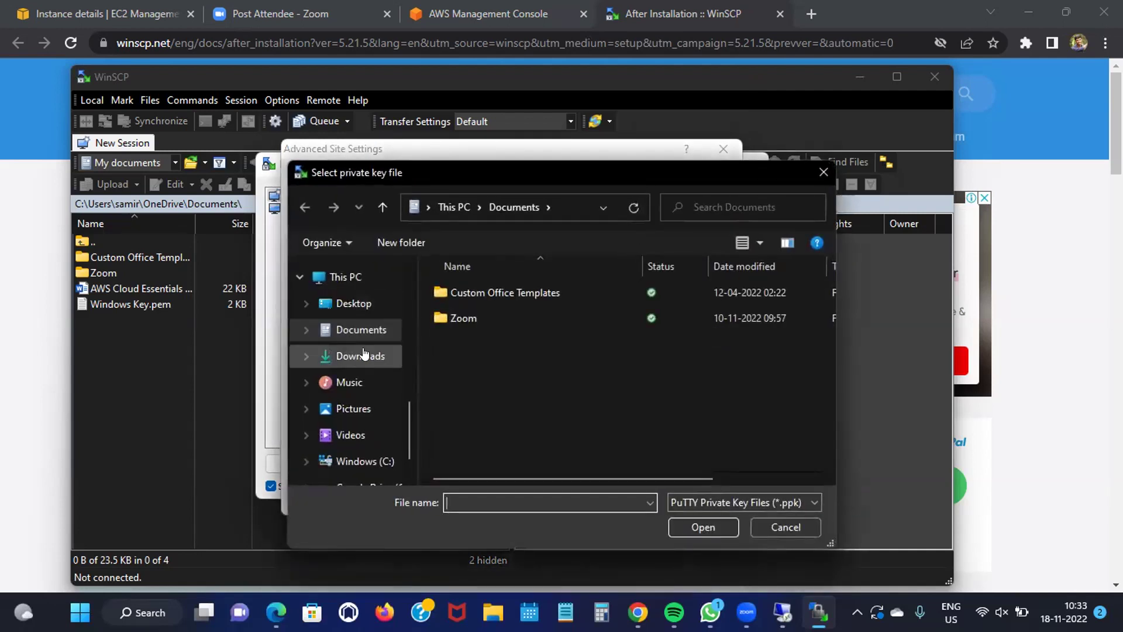
Show all file types in the Downloads folder and choose the Windows Key PEM file as the private key
left_click(369, 356)
scroll(525, 410, "down", 1)
scroll(525, 407, "up", 1)
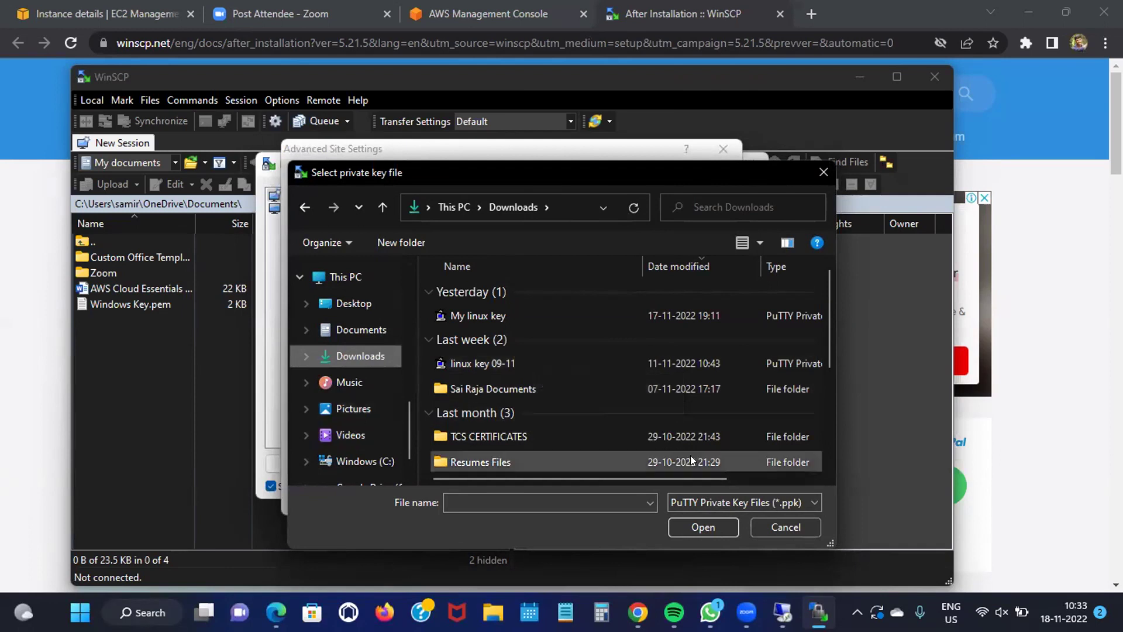
left_click(714, 501)
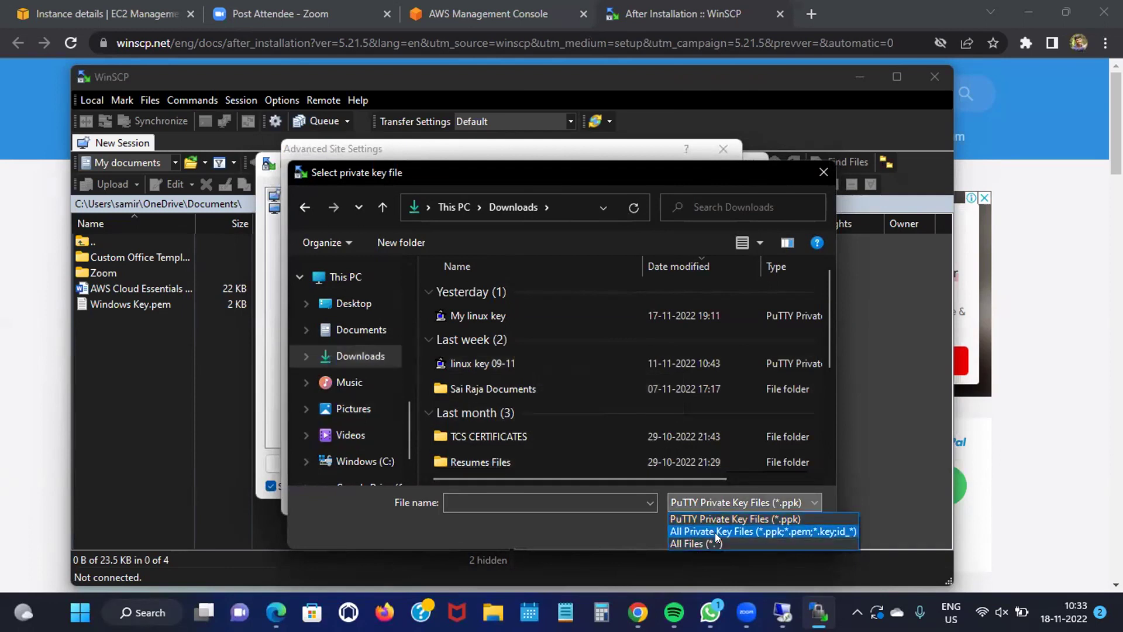
left_click(697, 544)
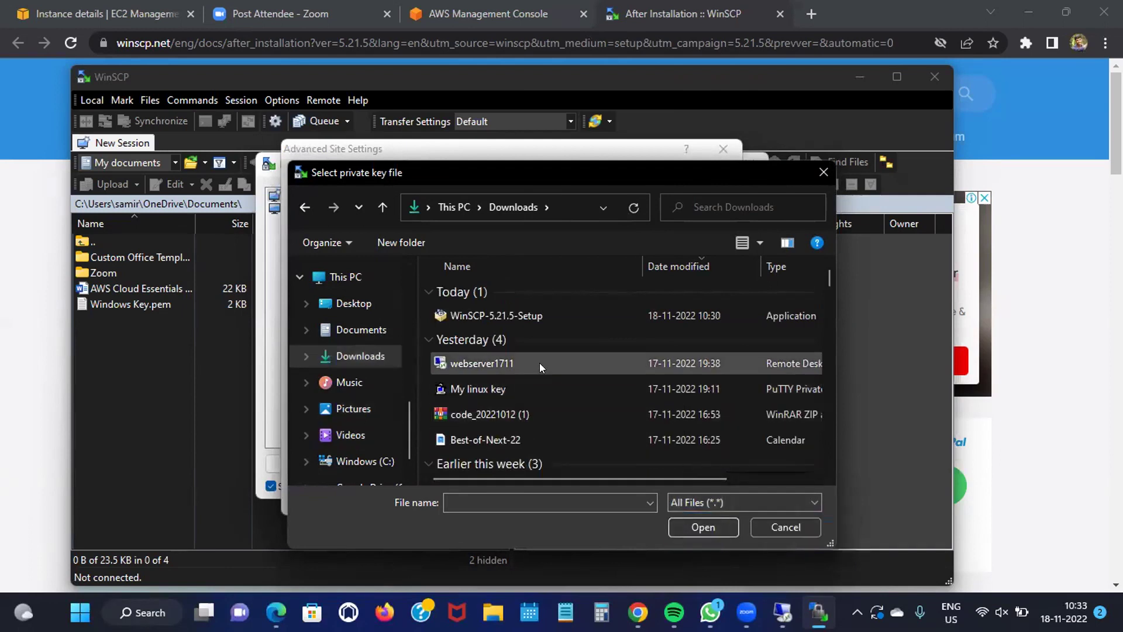
scroll(540, 363, "down", 2)
scroll(540, 363, "down", 2)
scroll(515, 328, "up", 1)
scroll(528, 377, "down", 3)
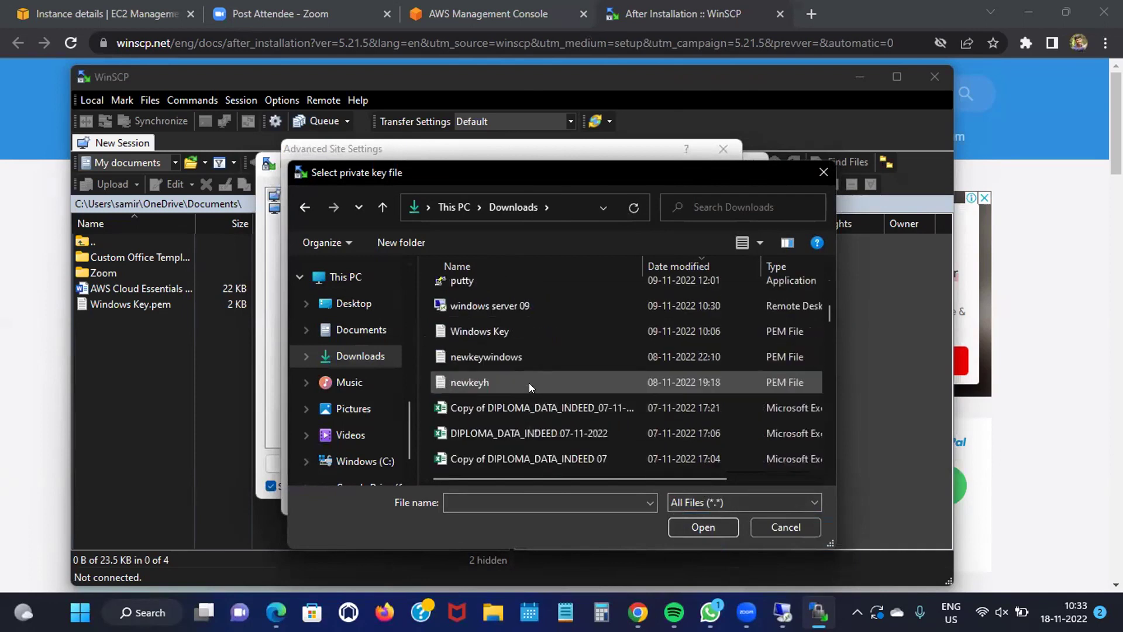
left_click(531, 323)
left_click(713, 526)
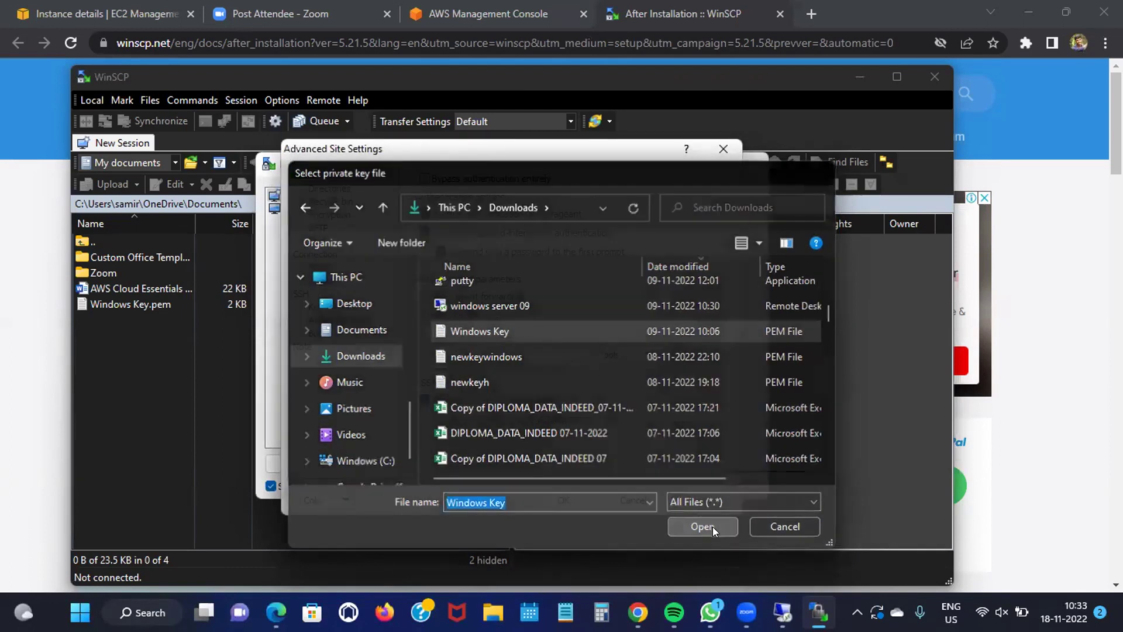
Convert the key to PuTTY format, save it in Downloads as Windows Key-PPK and accept the advanced site settings
left_click(531, 386)
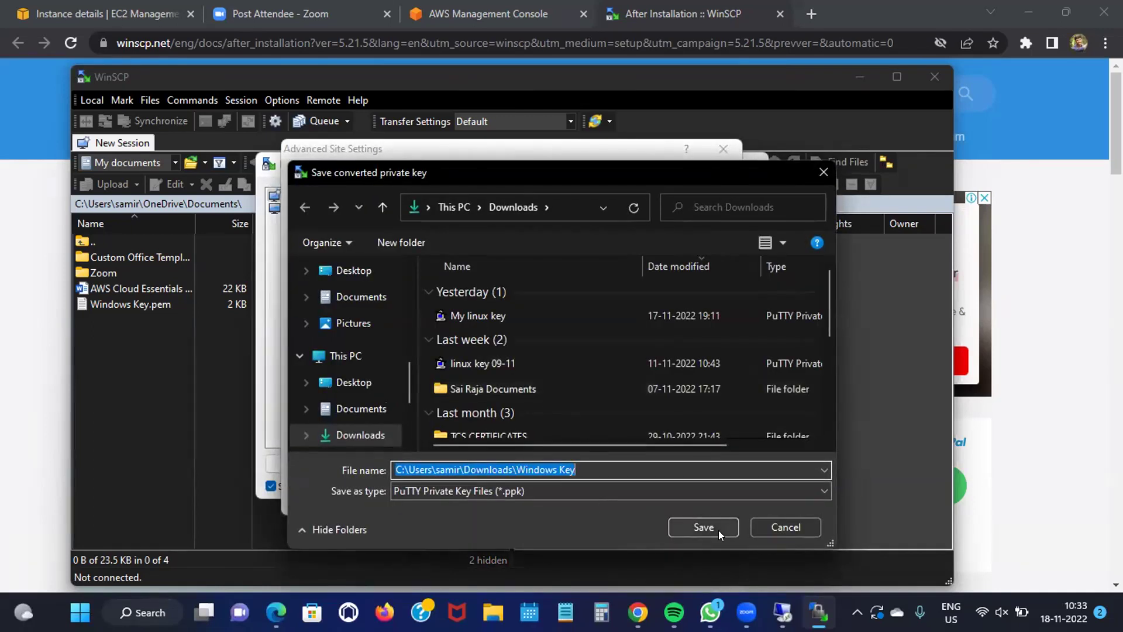
left_click(612, 468)
type("-PPK")
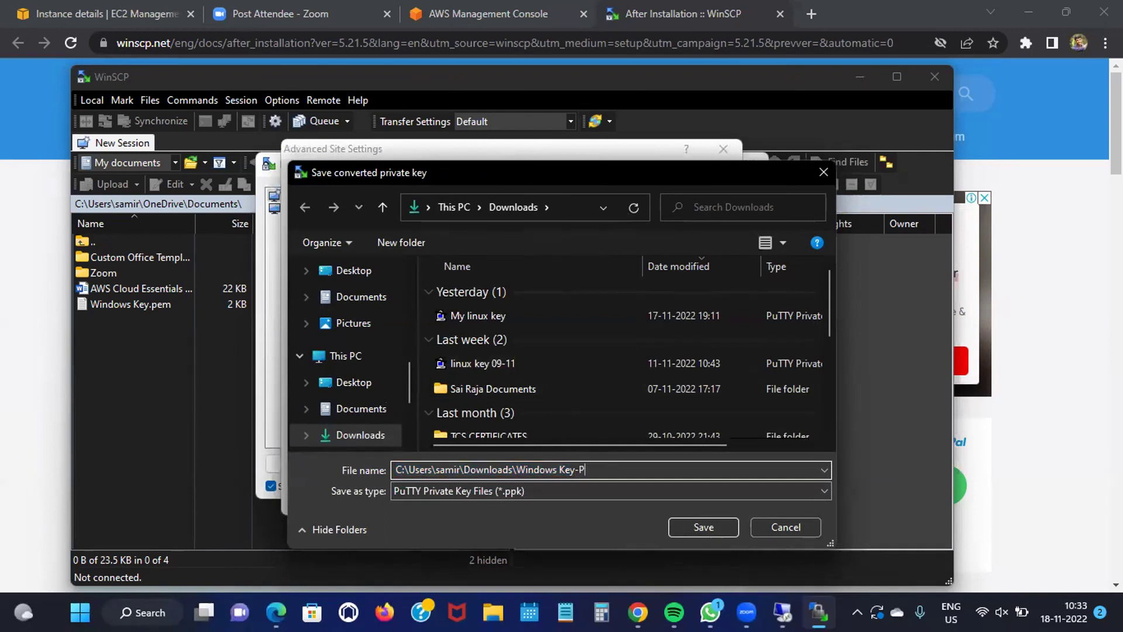
left_click(697, 529)
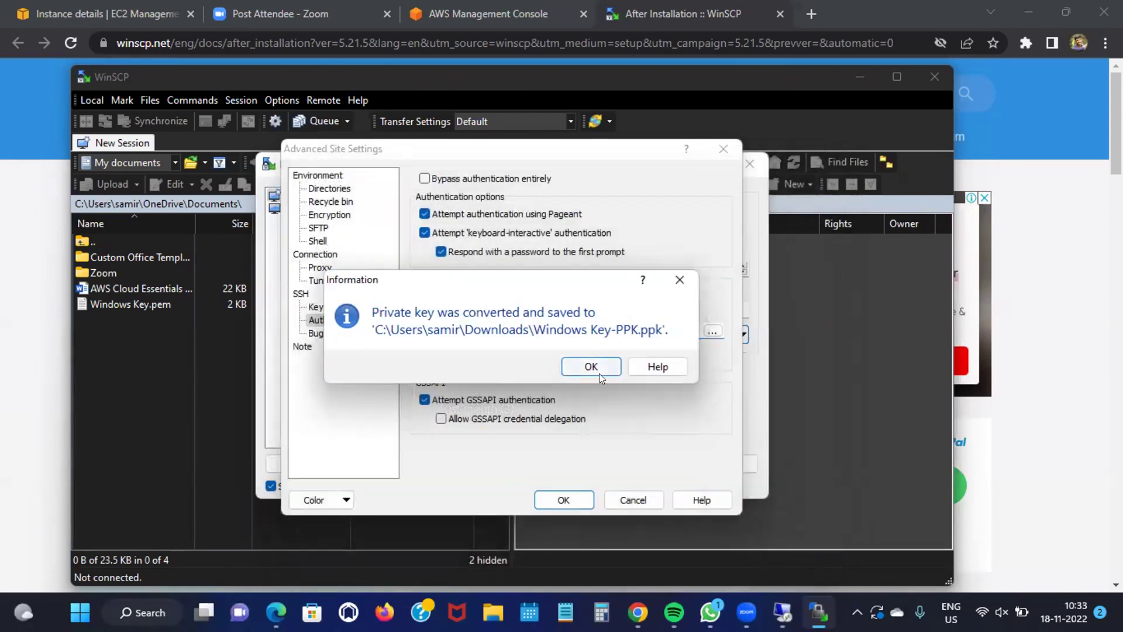
left_click(599, 368)
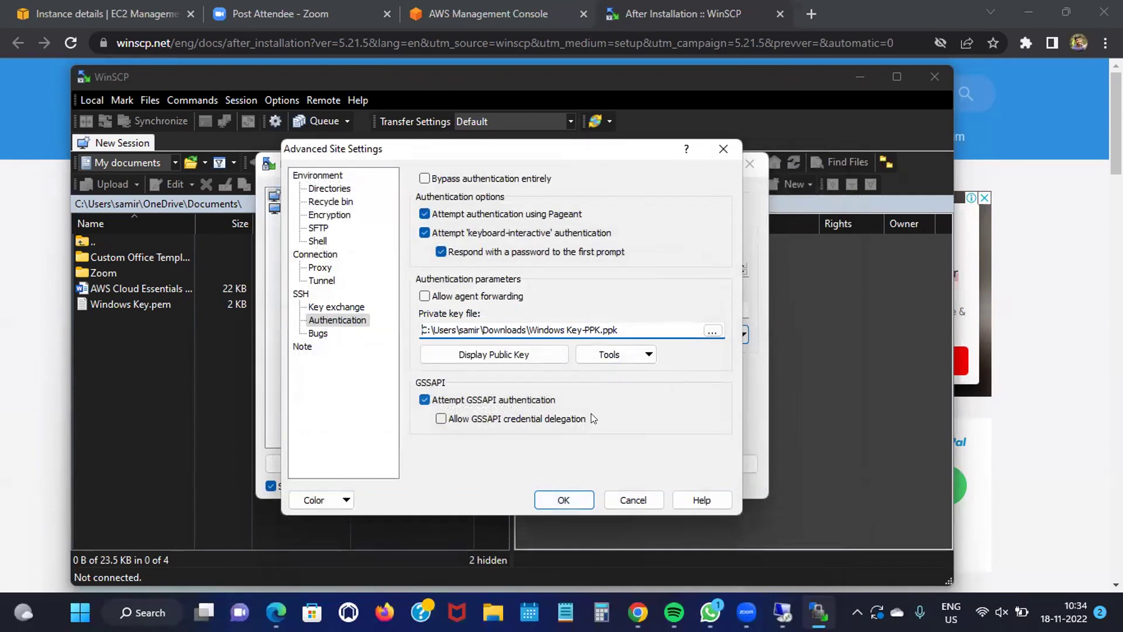
left_click(563, 498)
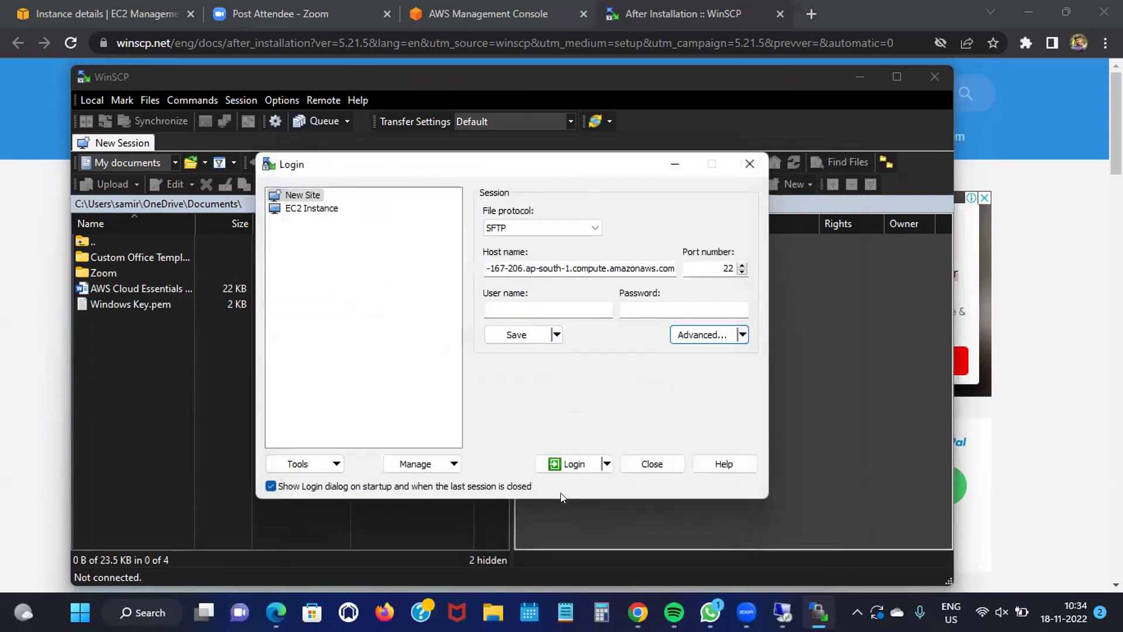
Try to log in to the EC2 host over SFTP without a user name, and again with the user name Administrator
left_click(555, 465)
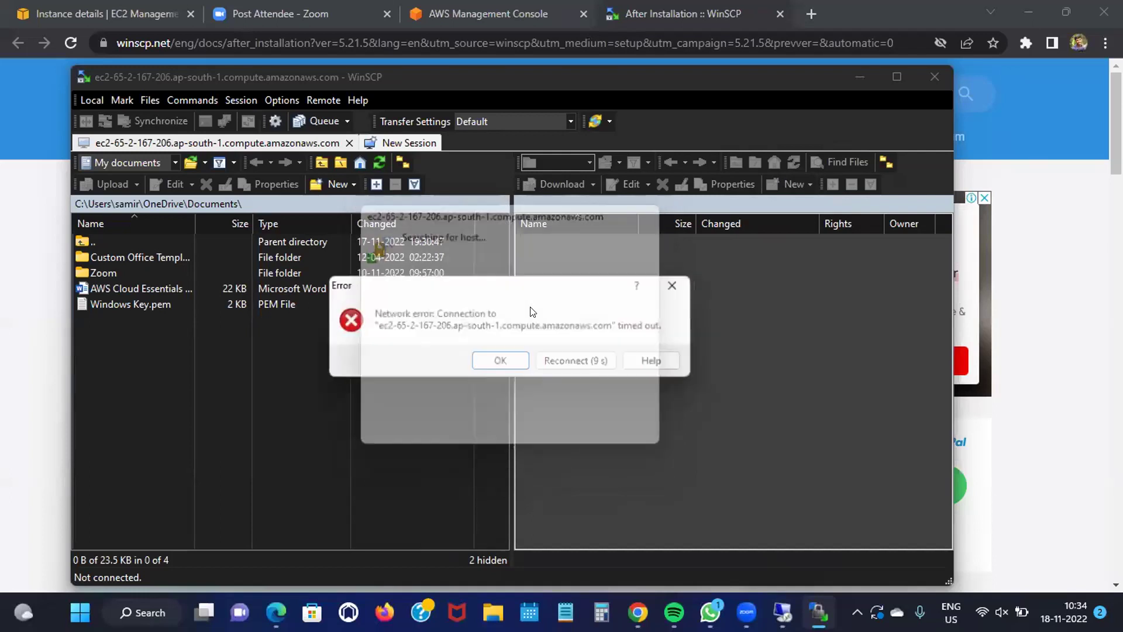
left_click(526, 363)
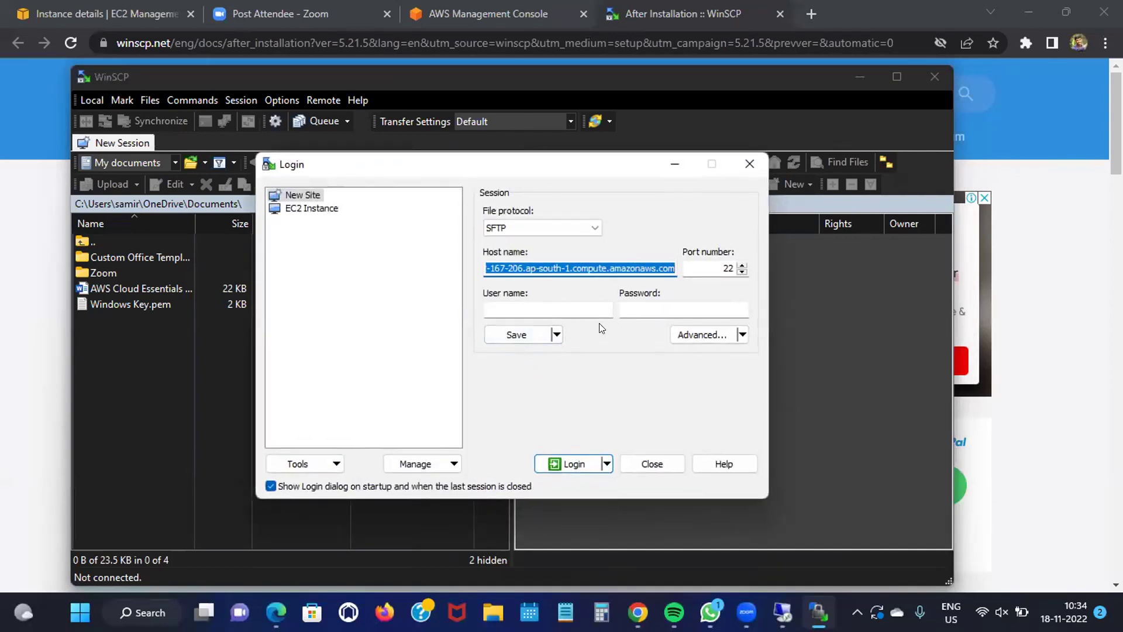
left_click(563, 299)
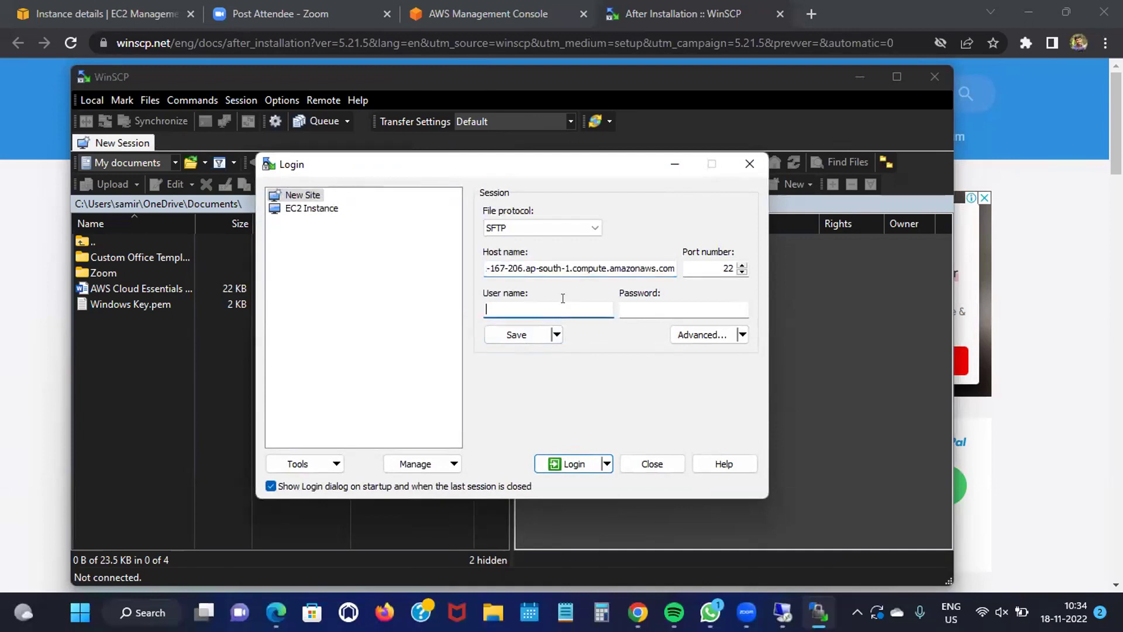
type("Administrator")
left_click(658, 303)
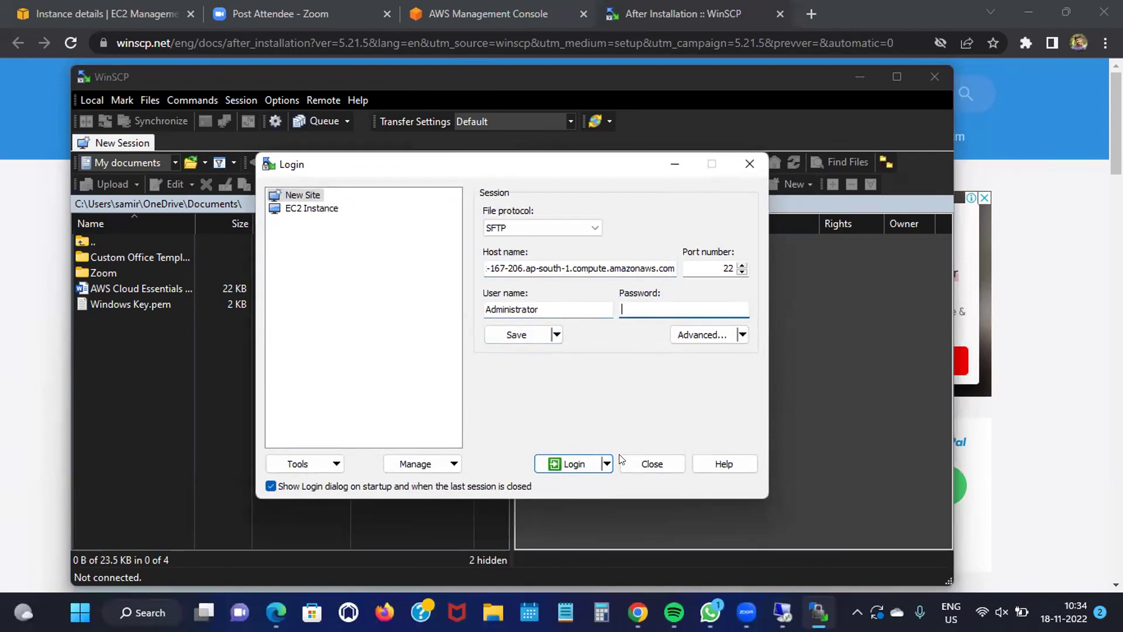
left_click(579, 464)
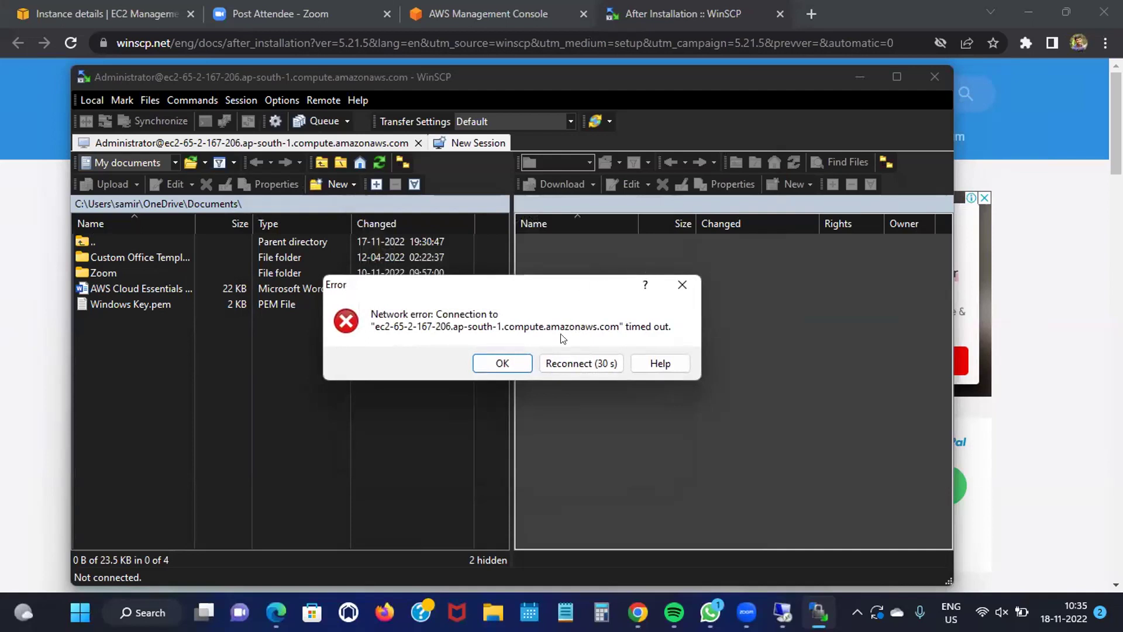
left_click(503, 363)
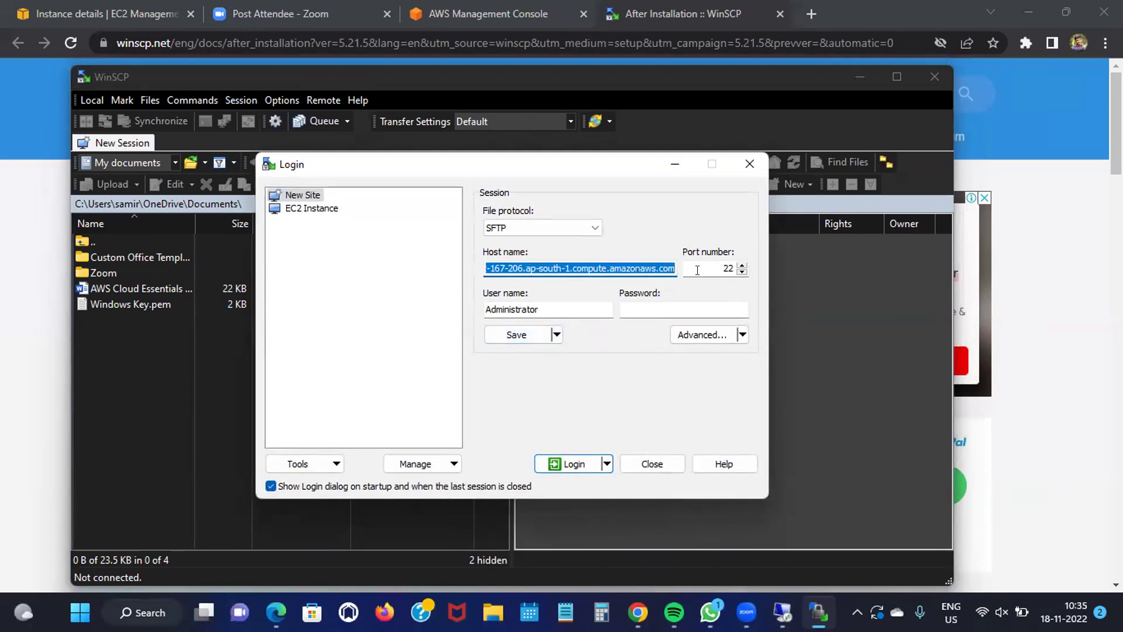
Check the private key file in the SSH authentication settings and retry the login as Administrator
left_click(725, 333)
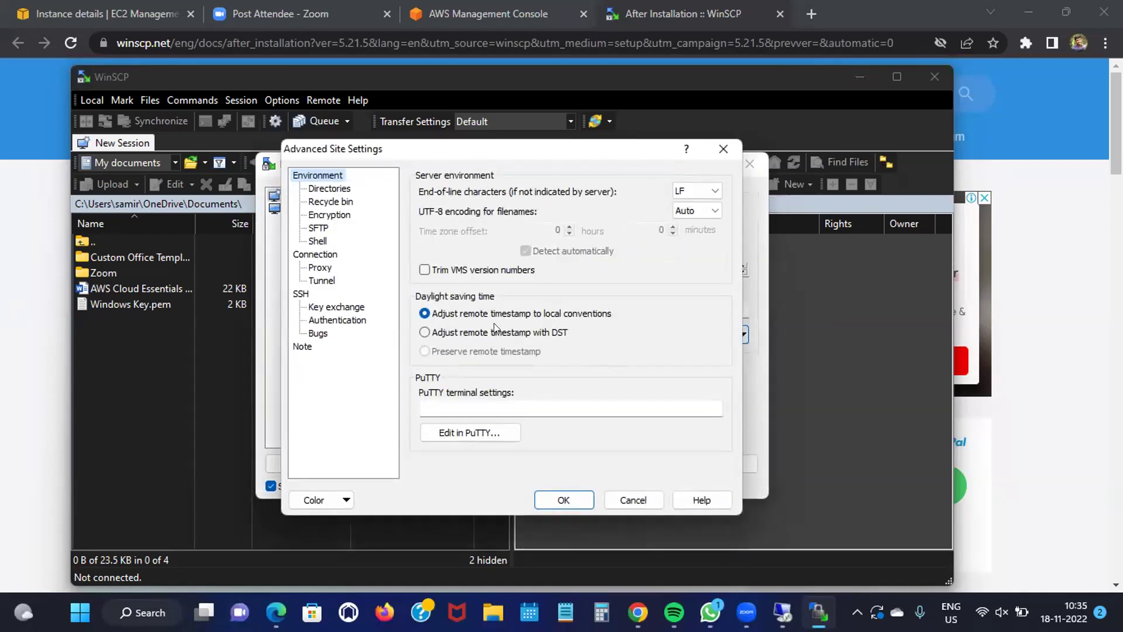
left_click(312, 321)
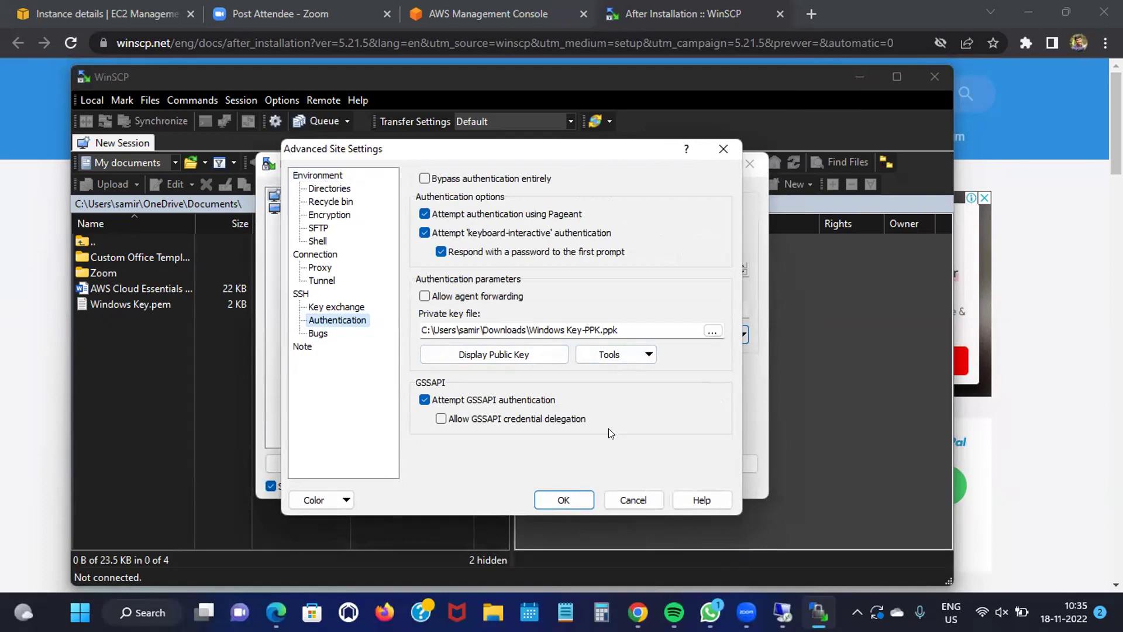
left_click(562, 501)
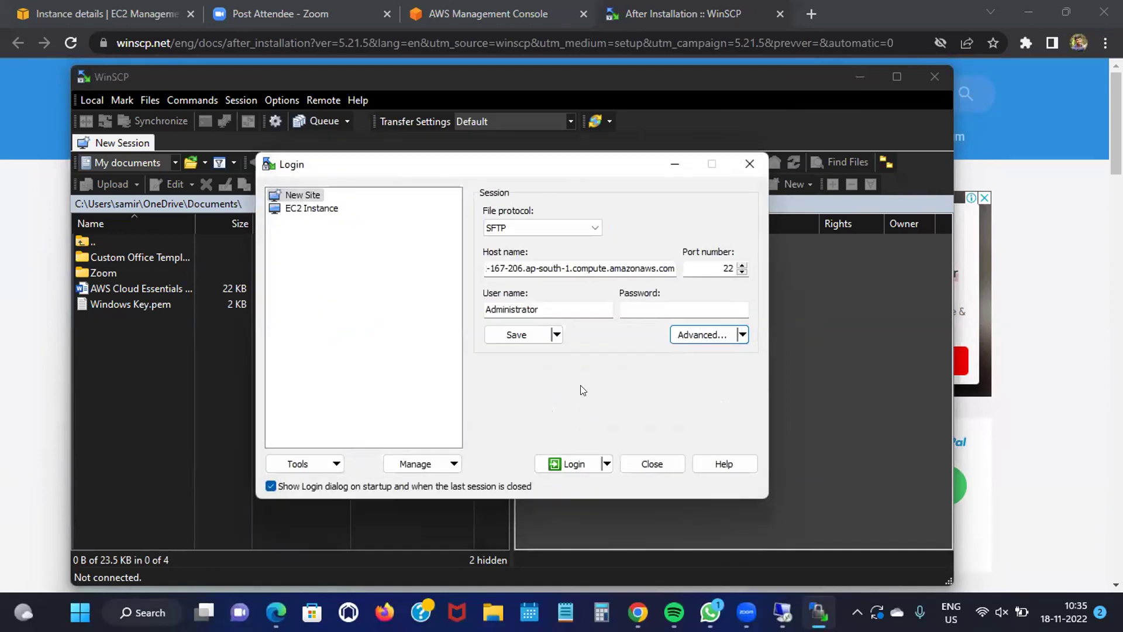
left_click(571, 463)
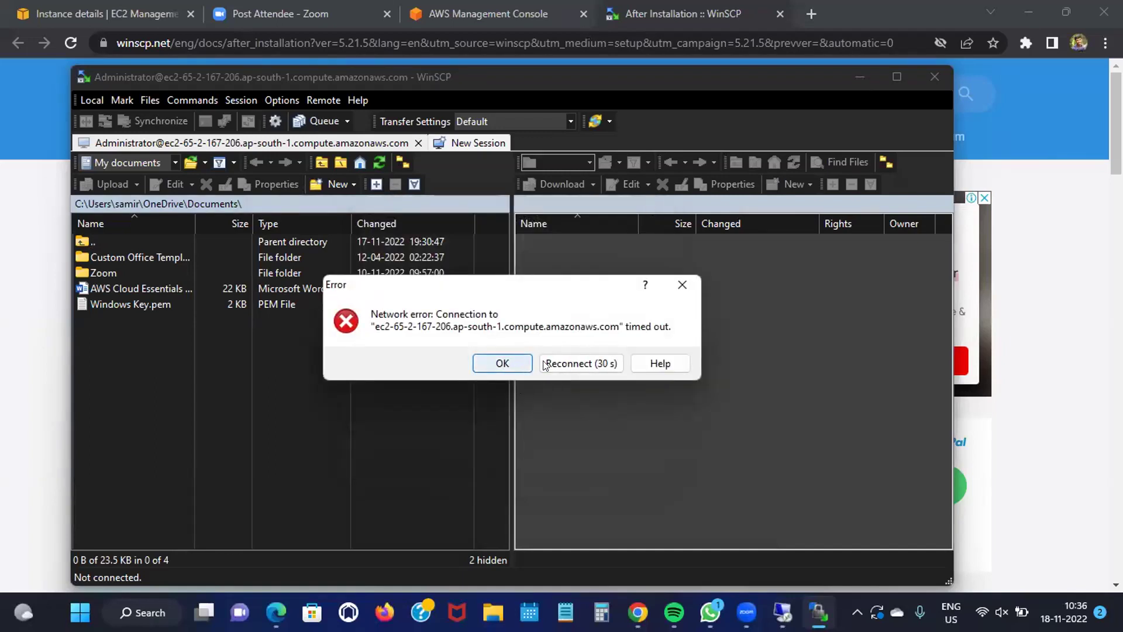
left_click(503, 363)
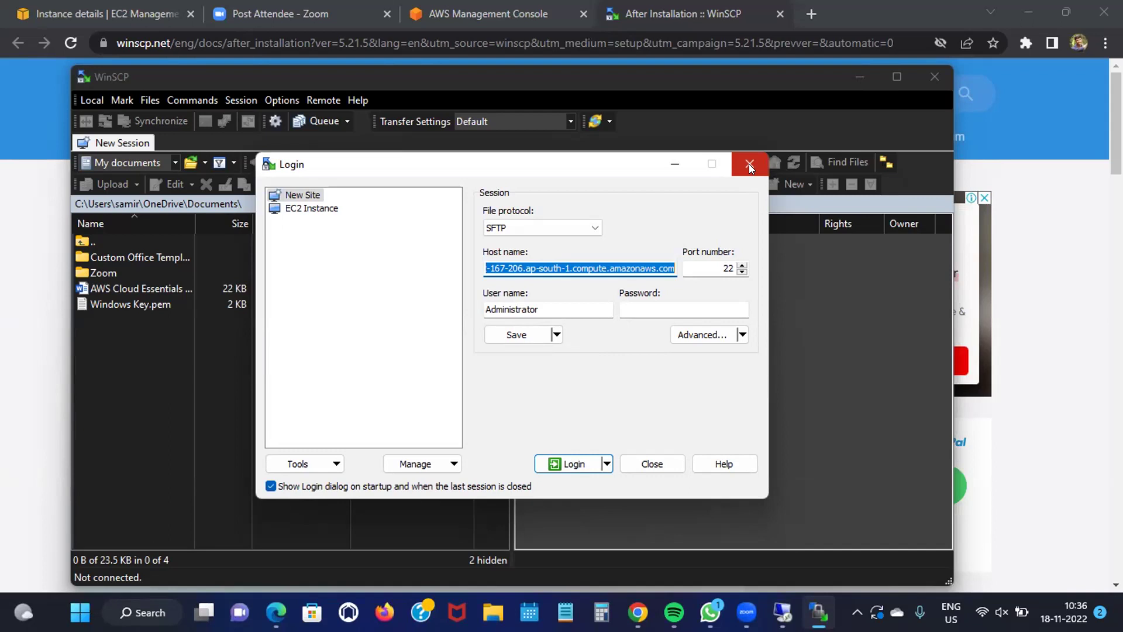
Set the user name to ec2-user and start a login, cancelling the connection attempt
left_click(560, 303)
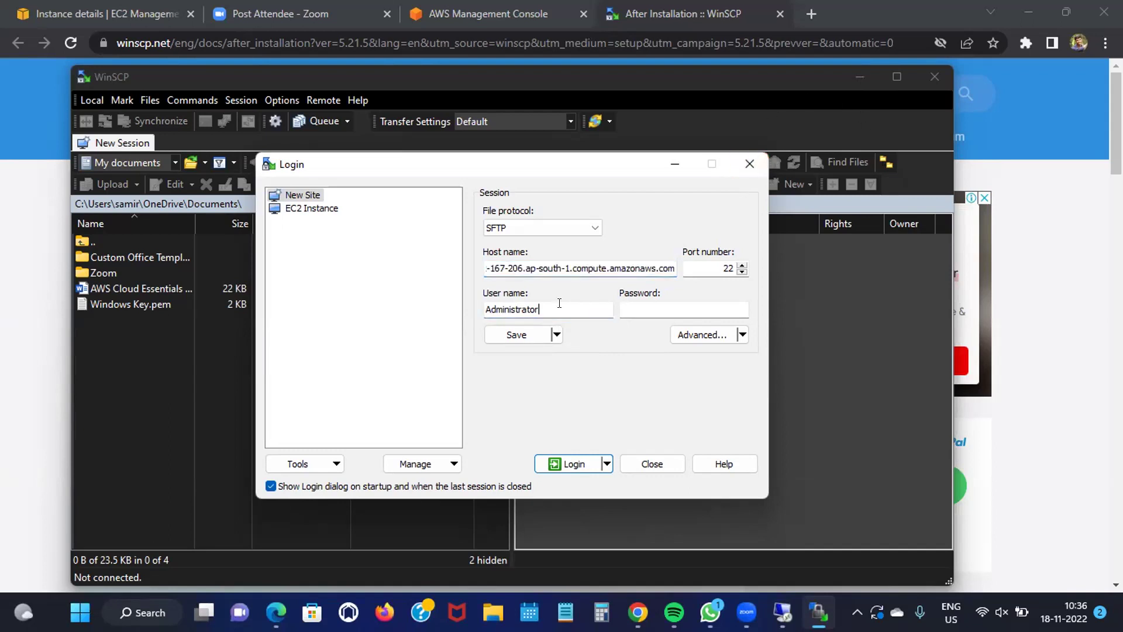
key("BackSpace")
key("BackSpace")
key("BackSpace")
key("BackSpace")
key("BackSpace")
key("BackSpace")
key("BackSpace")
key("BackSpace")
key("BackSpace")
key("BackSpace")
key("BackSpace")
key("BackSpace")
type("ec2-user")
left_click(578, 461)
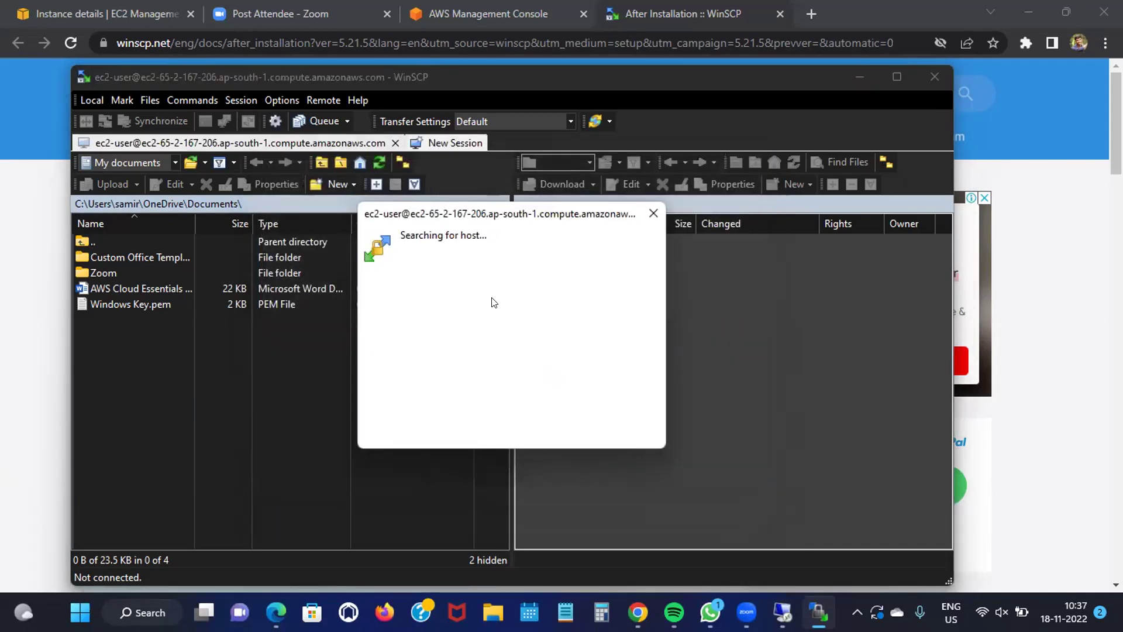
left_click(651, 216)
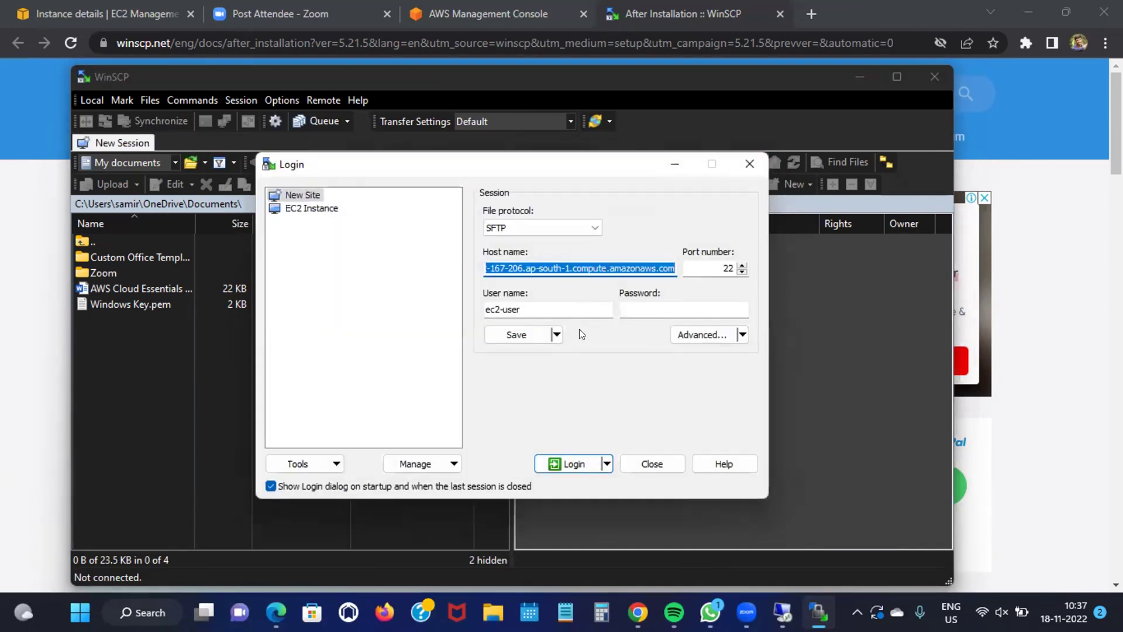
Select Windows Key-PPK from Downloads as the private key file in the site's SSH authentication settings
left_click(688, 334)
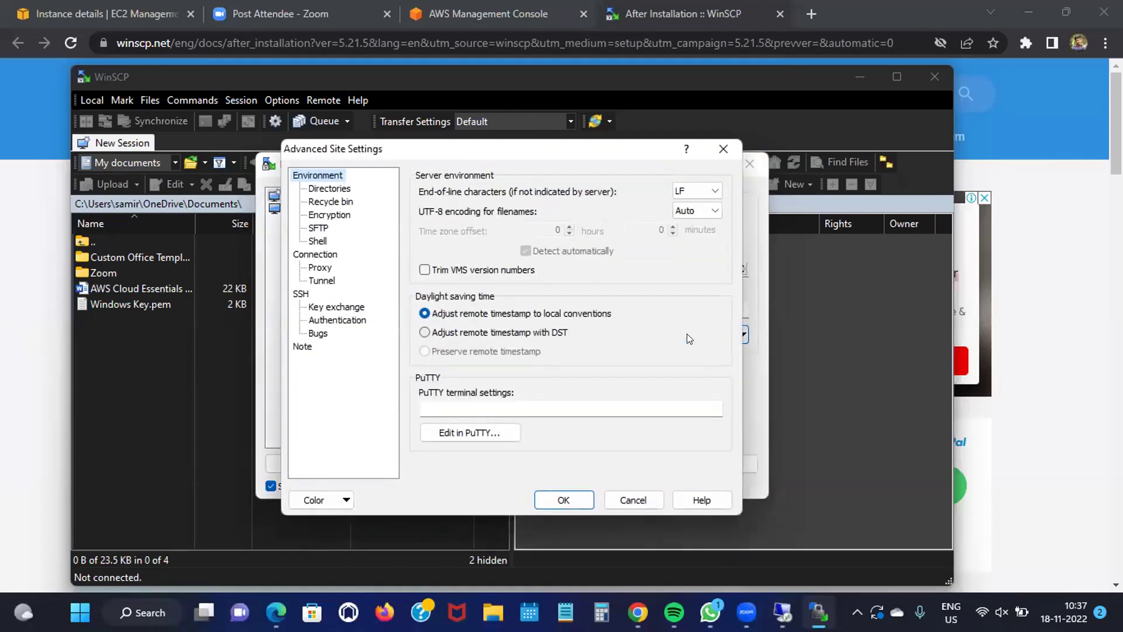
left_click(328, 321)
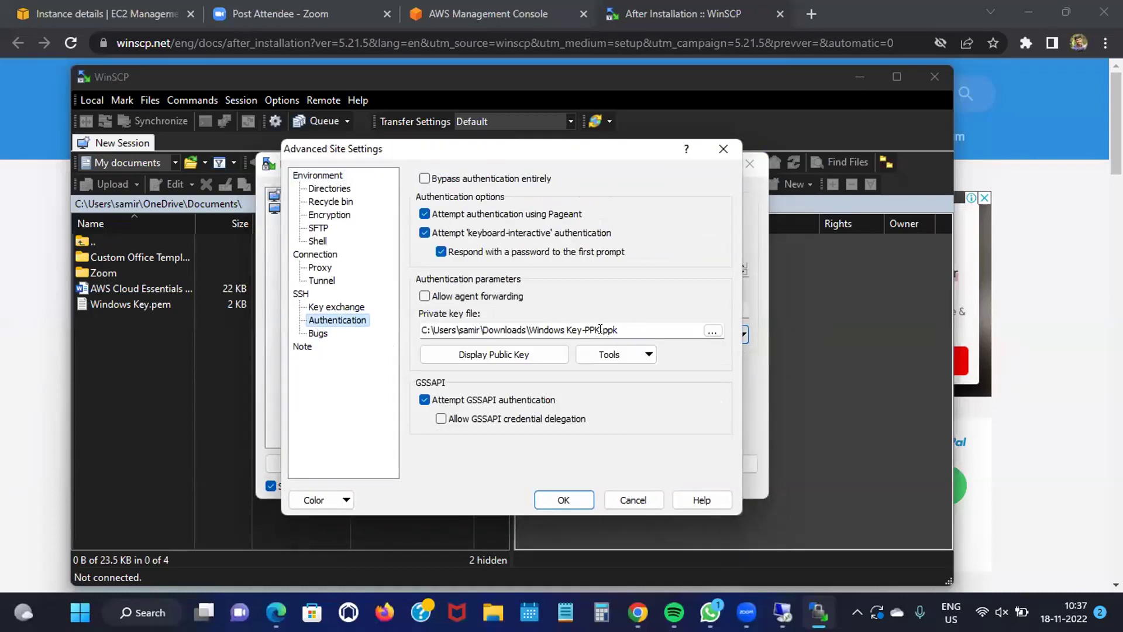
left_click(712, 330)
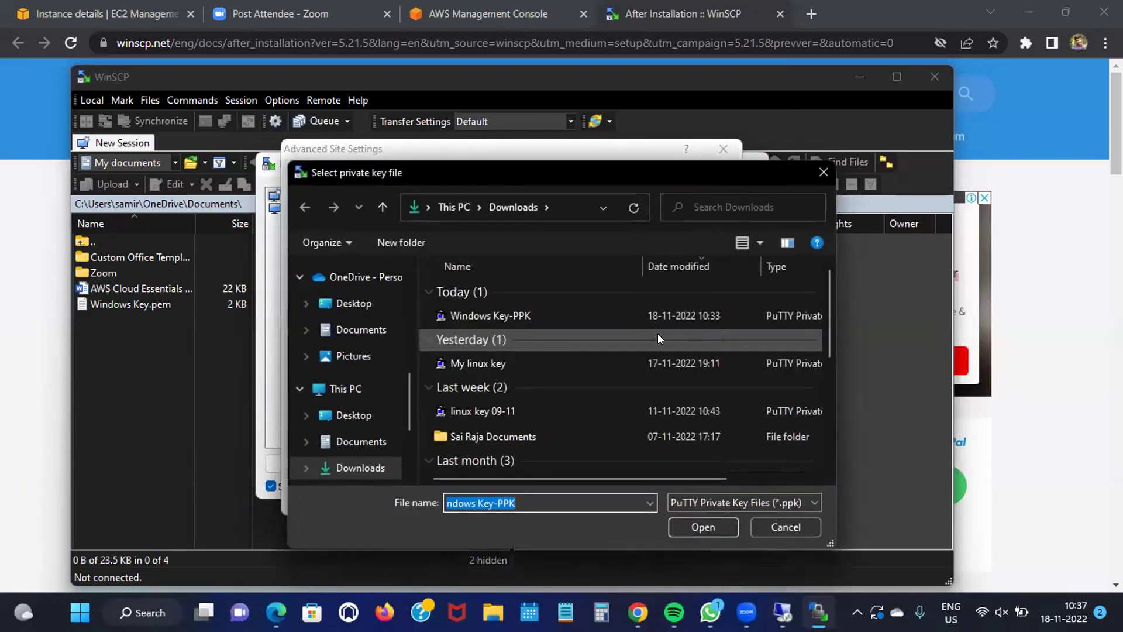
left_click(595, 315)
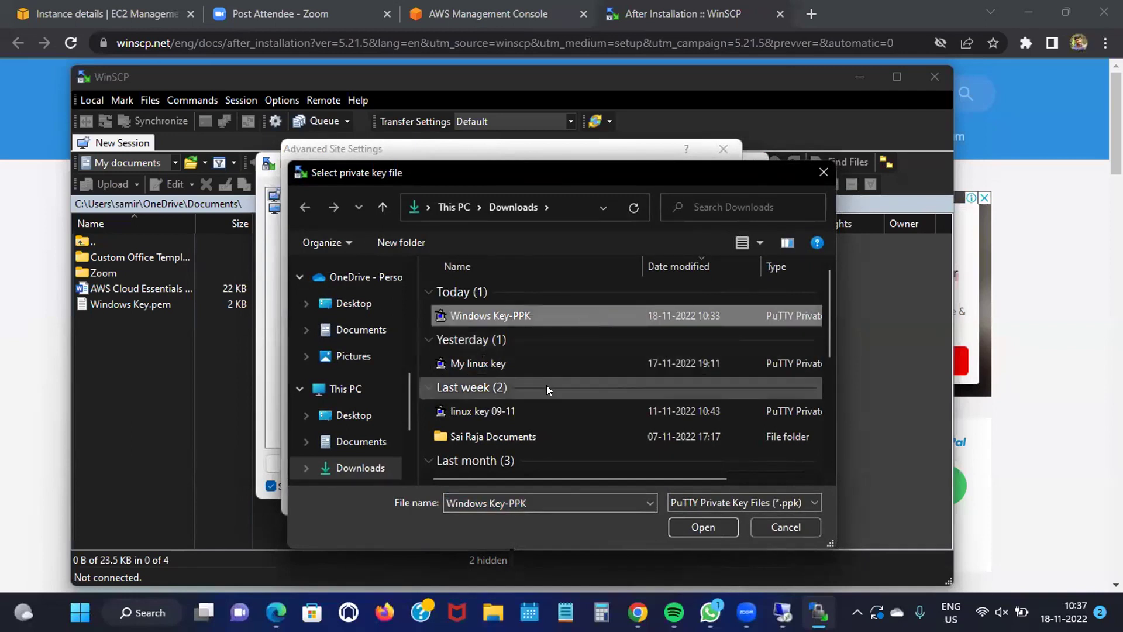
left_click(702, 525)
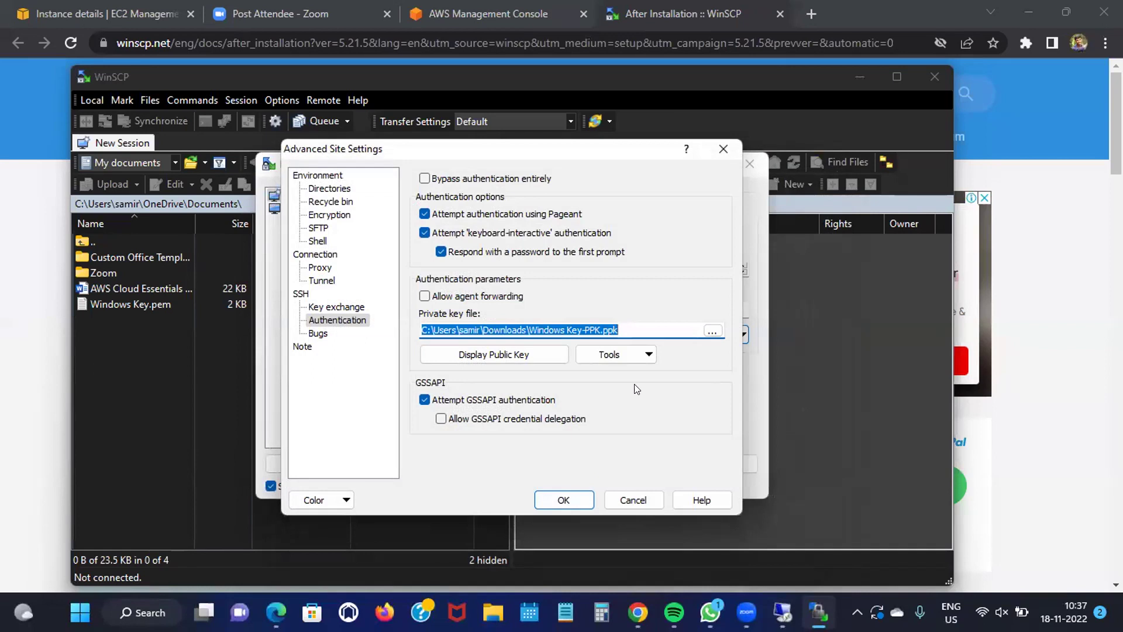
Browse the Downloads folder for private key files with all file types shown
left_click(711, 330)
scroll(530, 392, "down", 3)
scroll(527, 389, "up", 3)
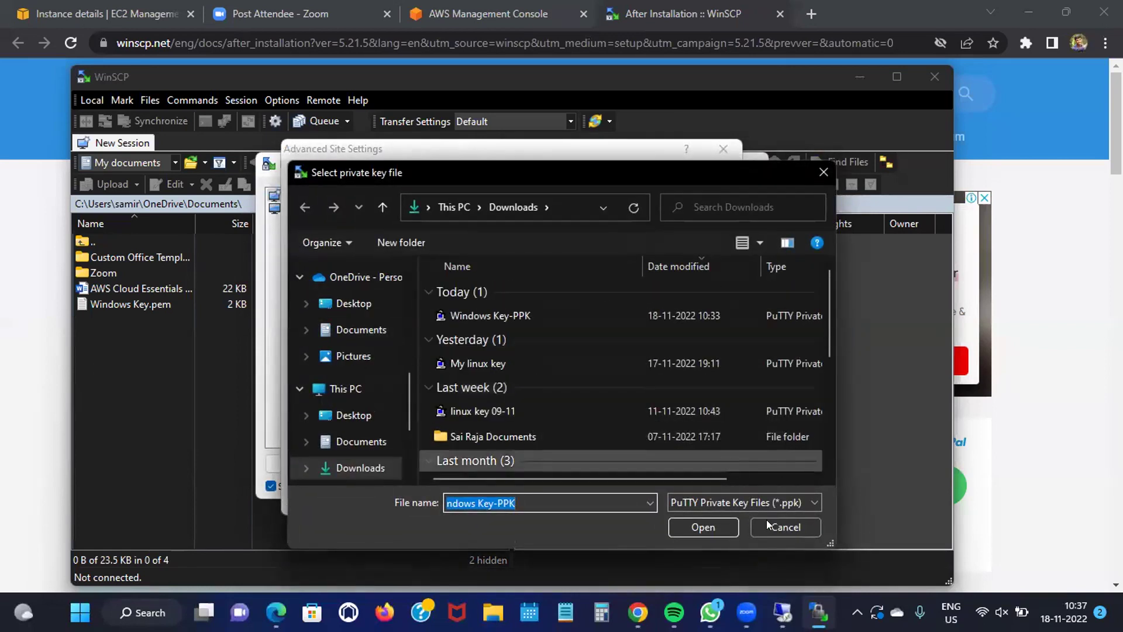
left_click(725, 504)
left_click(736, 542)
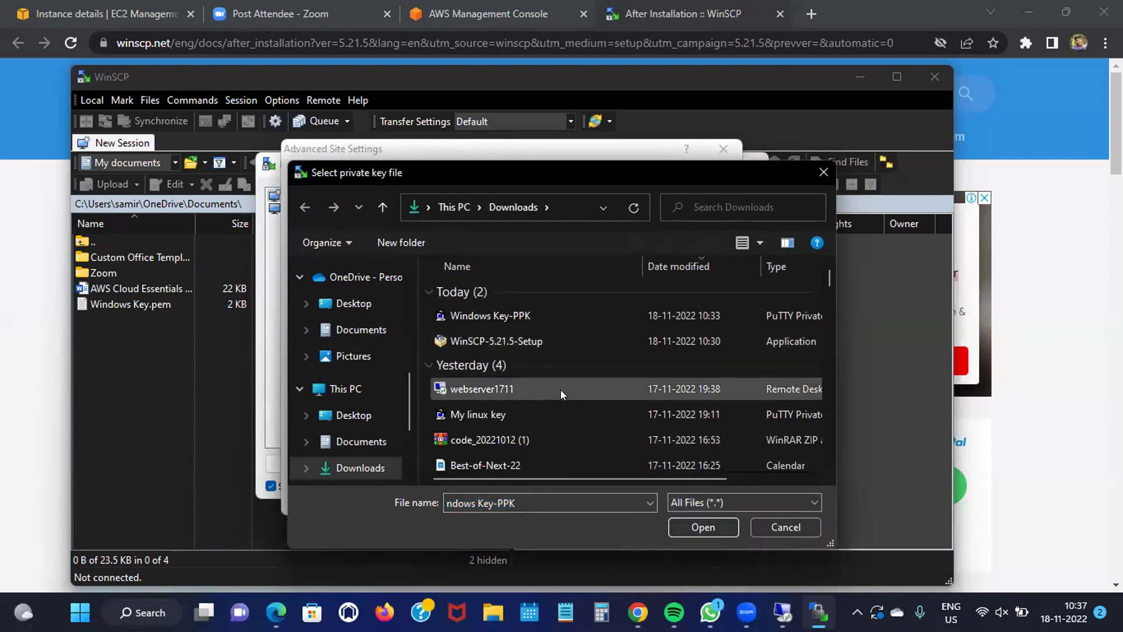
scroll(562, 389, "down", 2)
scroll(569, 384, "up", 2)
scroll(570, 382, "down", 2)
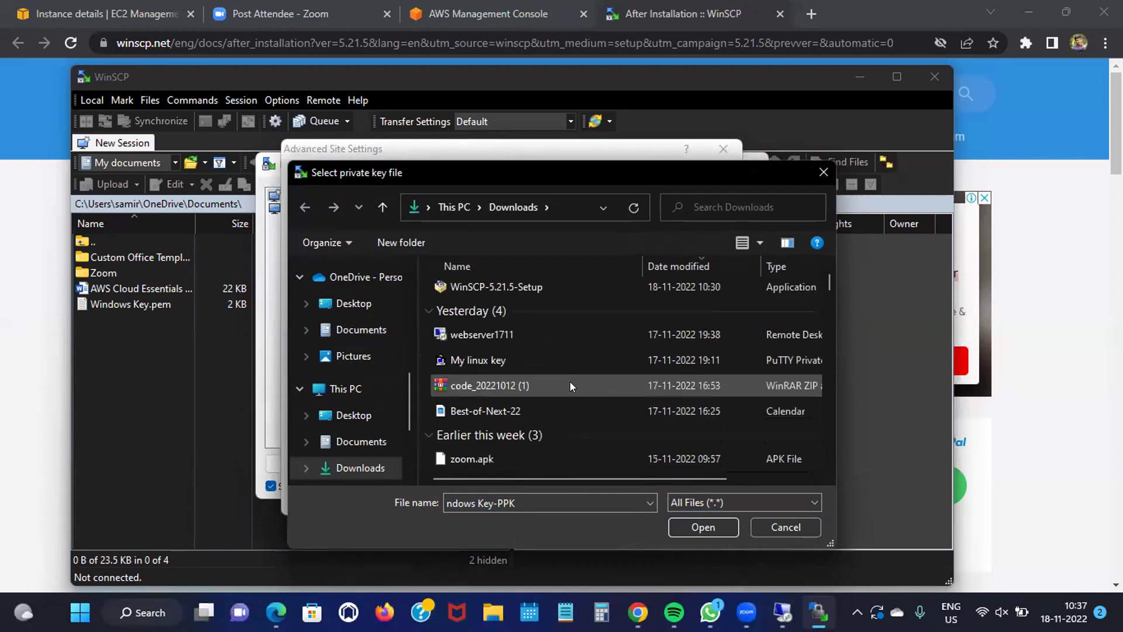
scroll(572, 395, "down", 4)
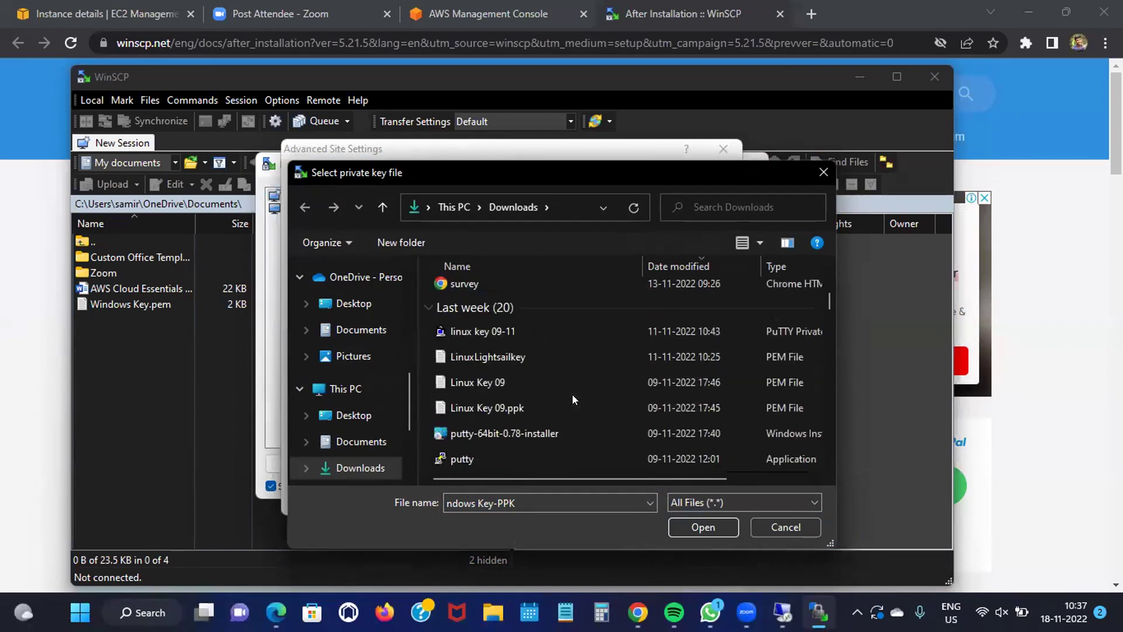
scroll(573, 394, "down", 1)
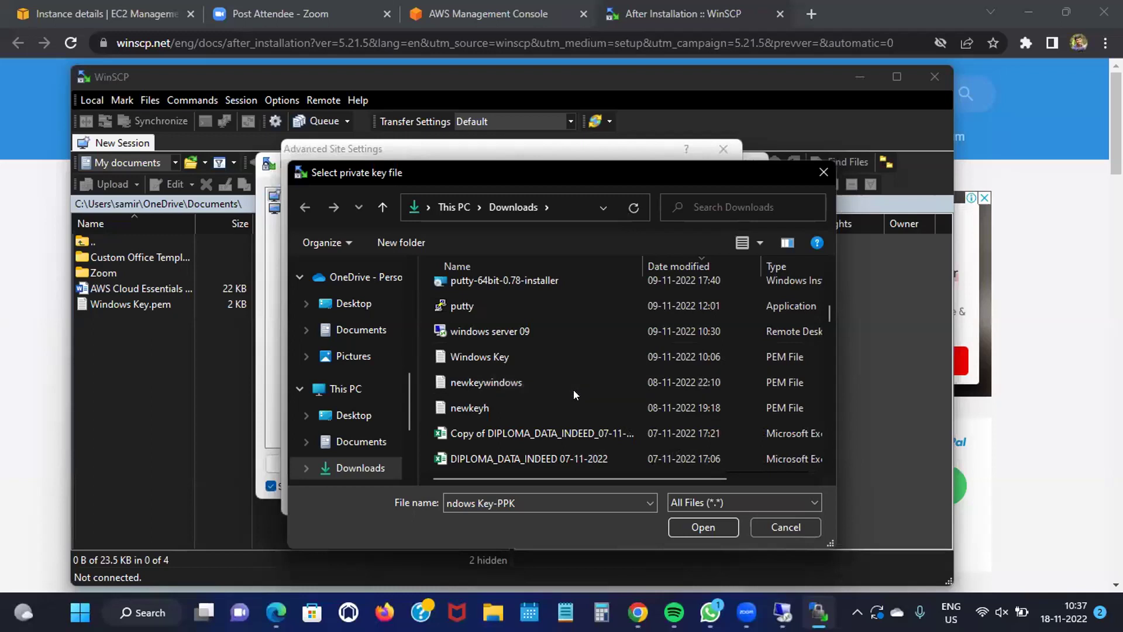
scroll(573, 392, "down", 2)
scroll(573, 395, "up", 10)
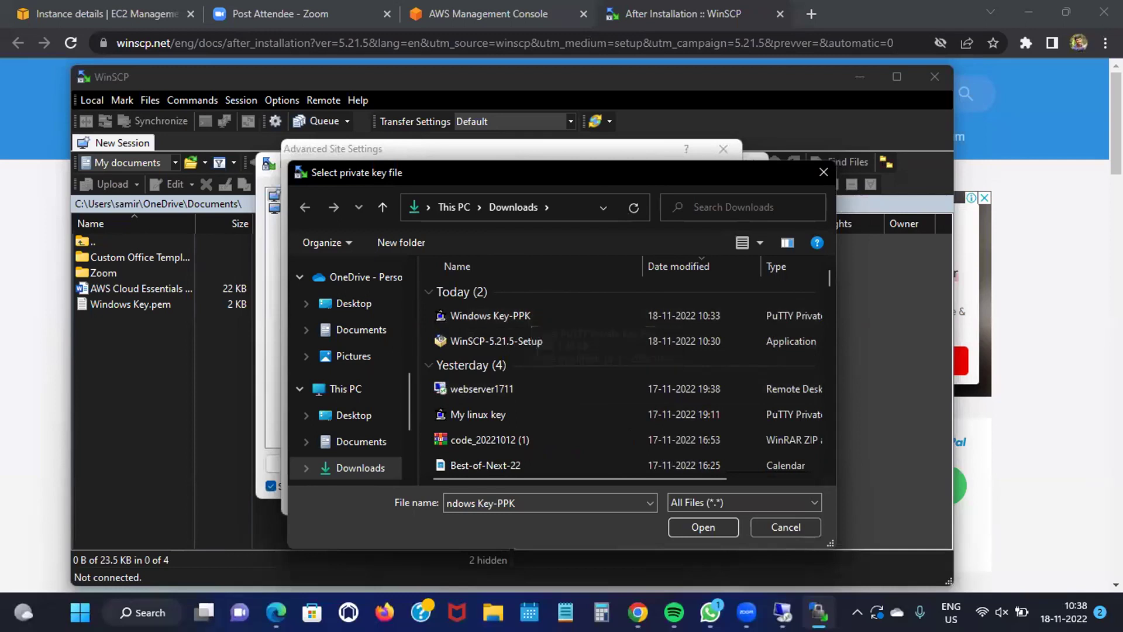
Switch to PuTTYgen and load the Windows Key PEM file from Downloads, showing all file types
left_click(150, 603)
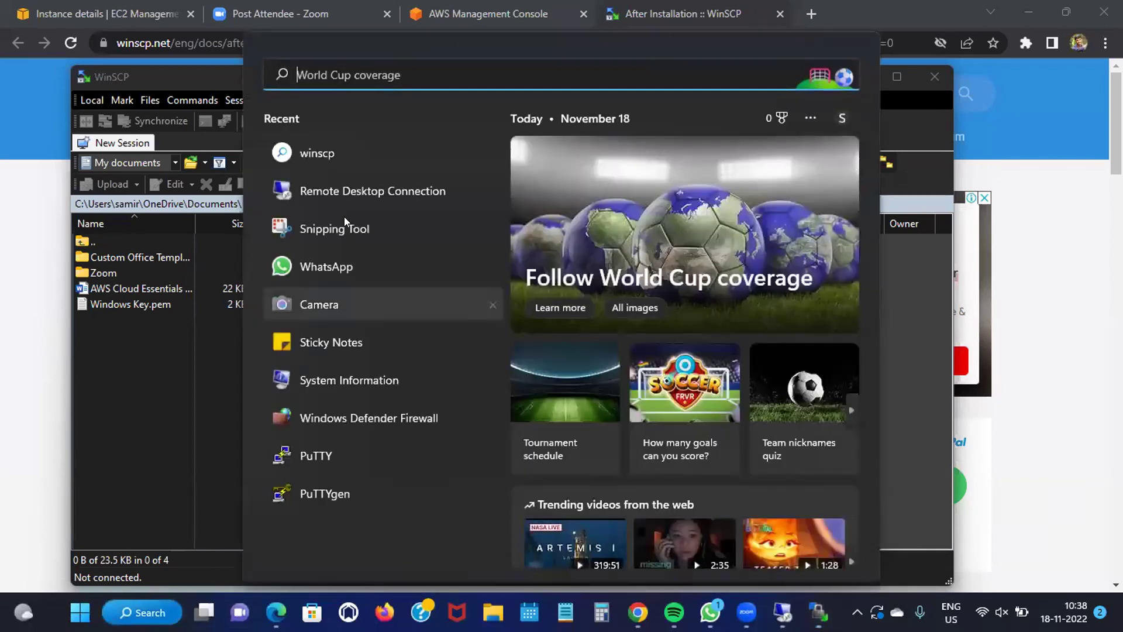
left_click(345, 491)
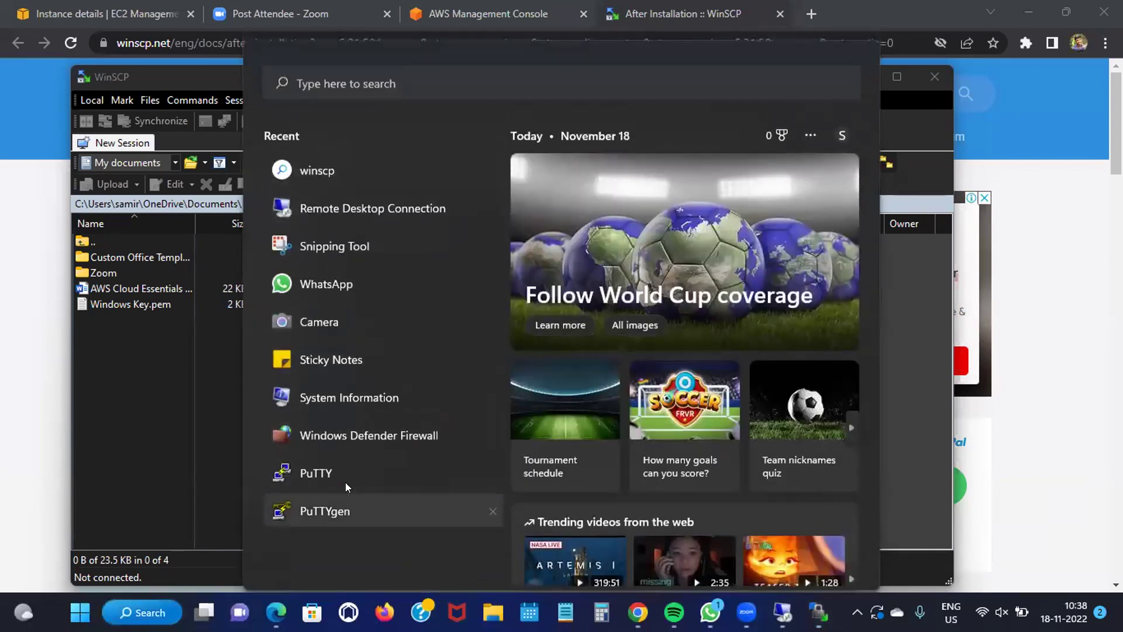
left_click(726, 388)
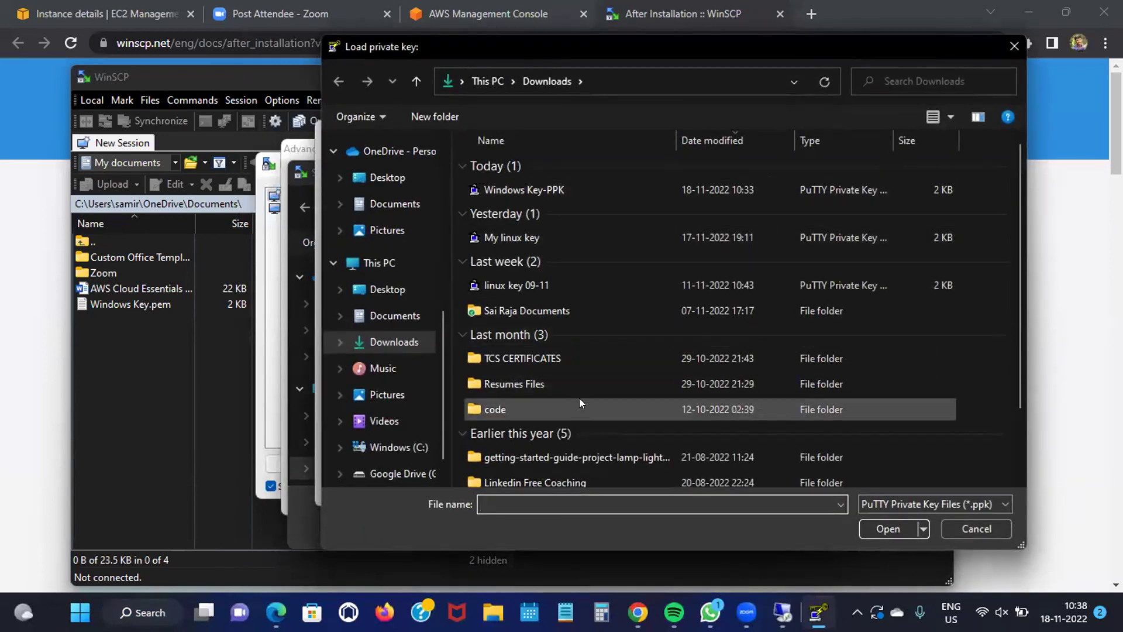
left_click(937, 504)
left_click(924, 533)
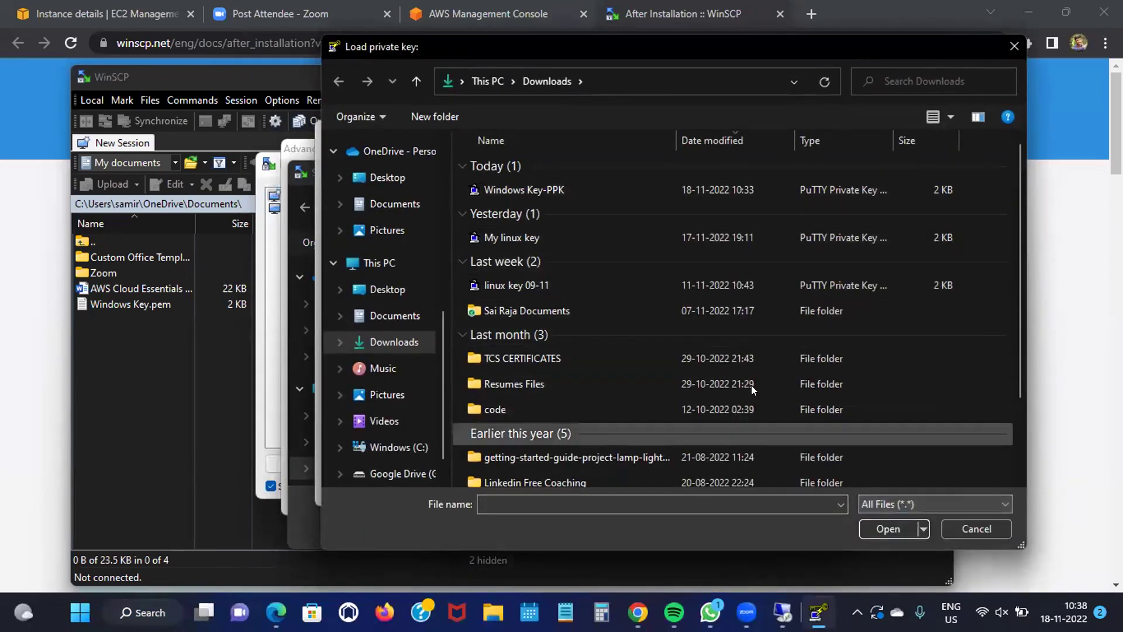
scroll(594, 399, "down", 3)
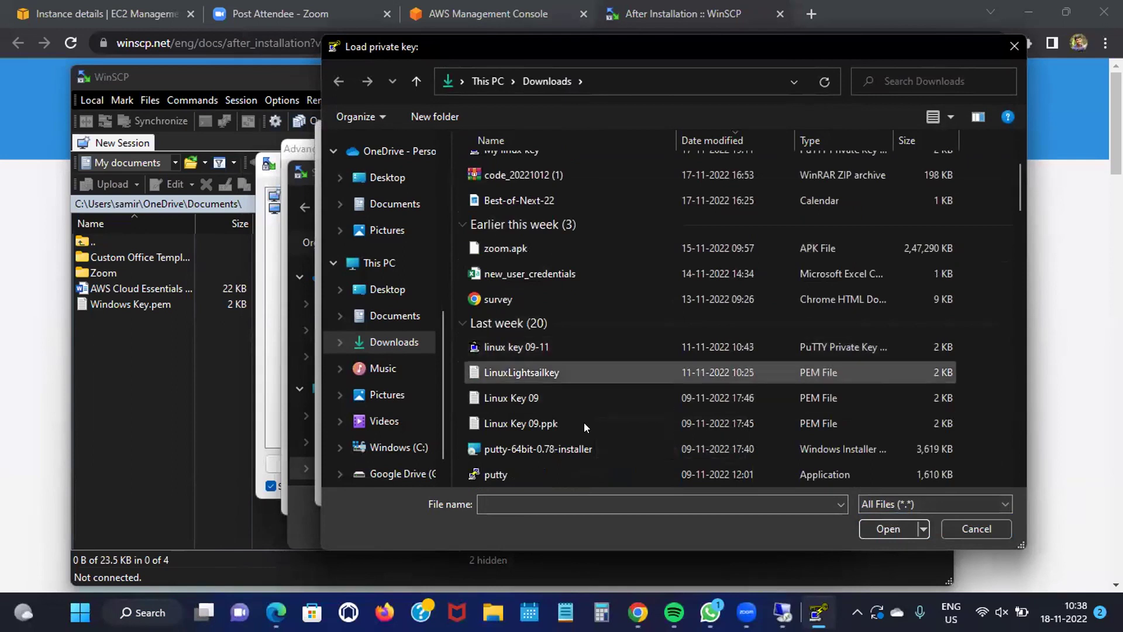
scroll(585, 424, "down", 2)
double_click(591, 371)
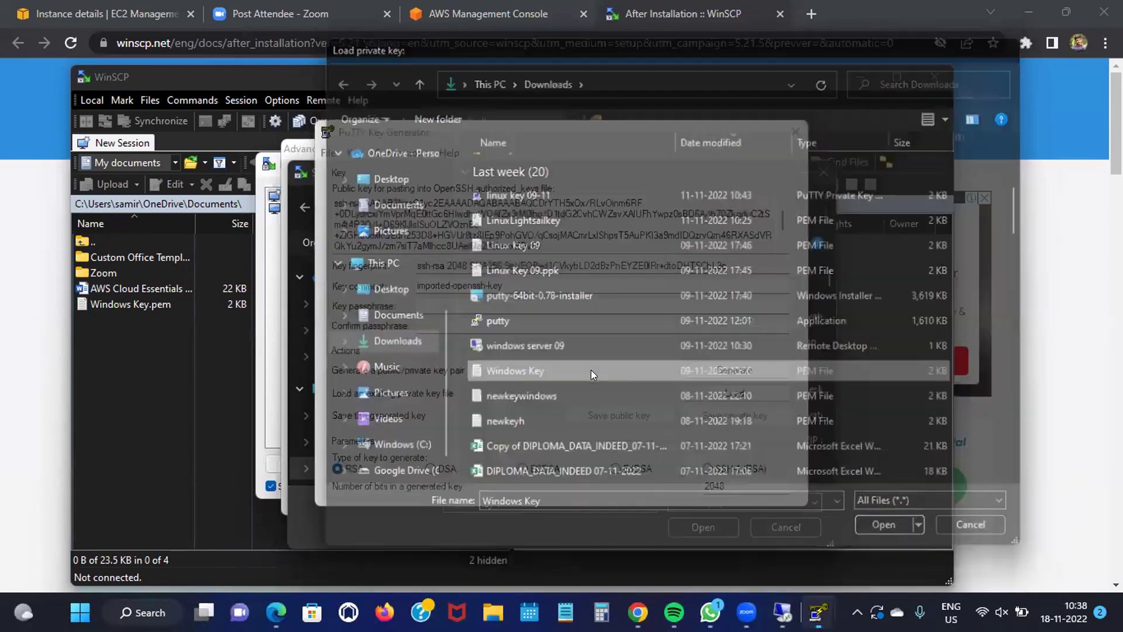
left_click(659, 377)
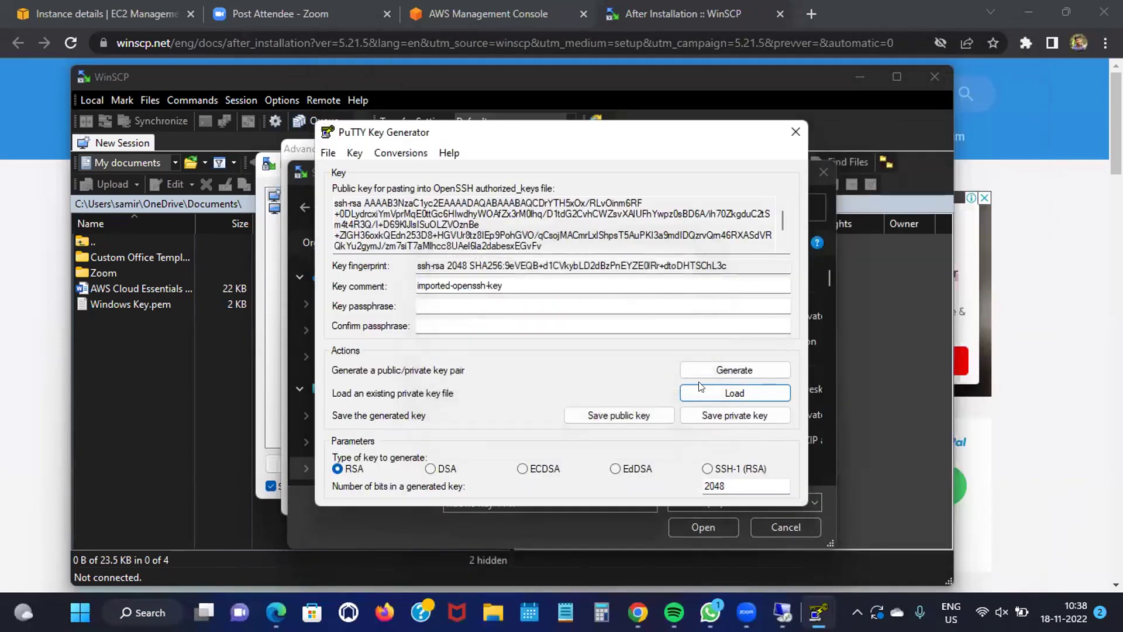
Save the loaded private key without a passphrase as "windows ppk" in Downloads and close the key generator
left_click(730, 415)
left_click(581, 358)
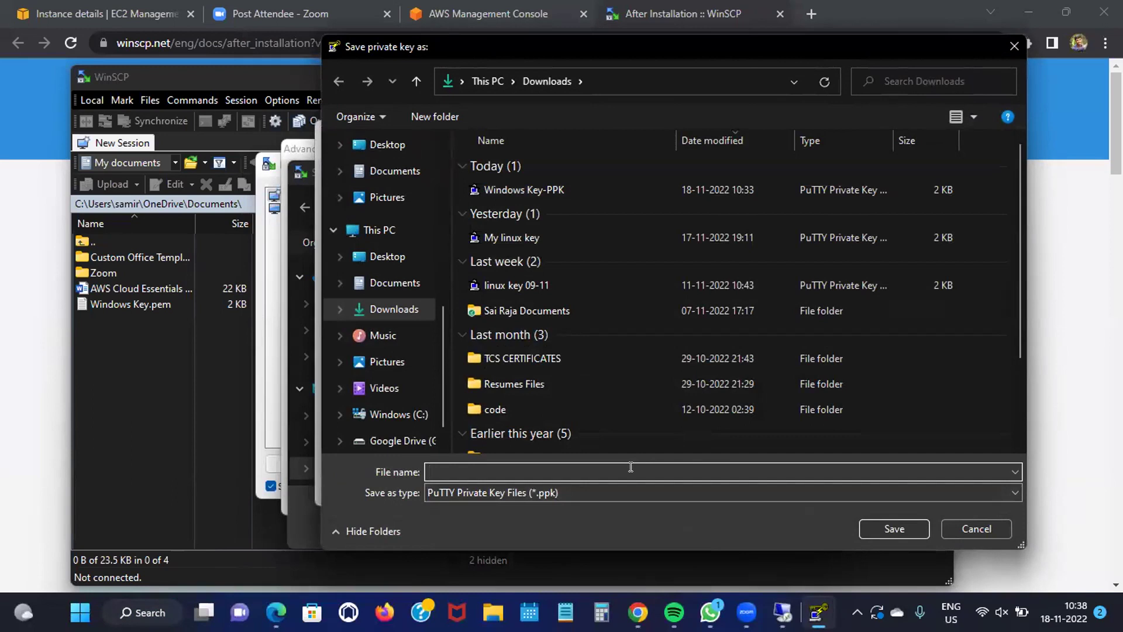
type("w")
type("indi")
type("ows ppk")
left_click(894, 528)
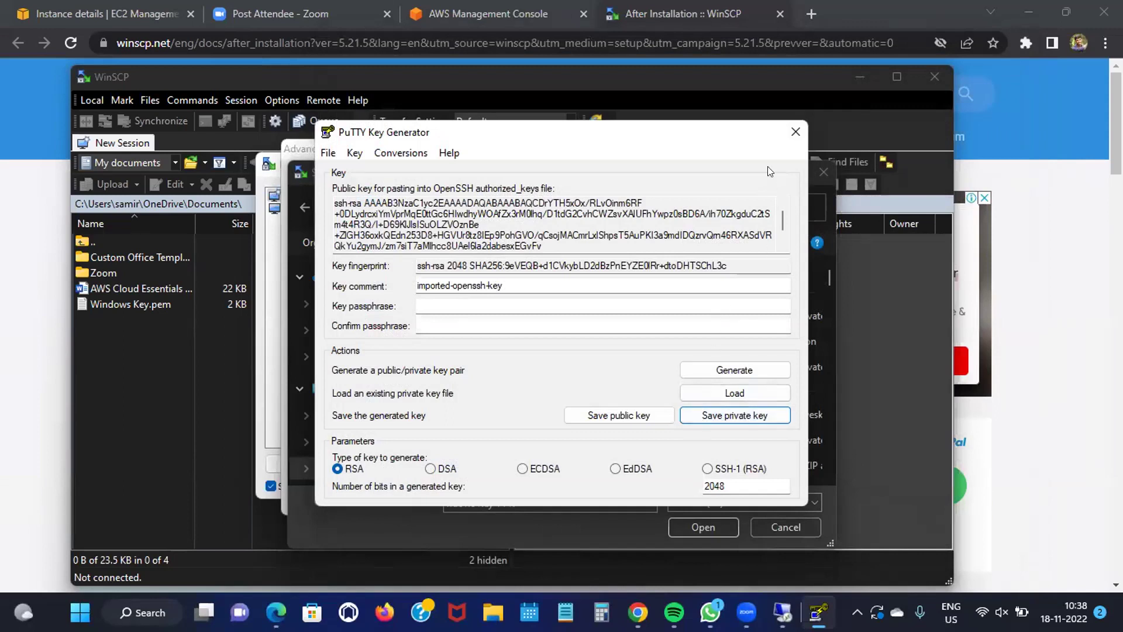
left_click(794, 129)
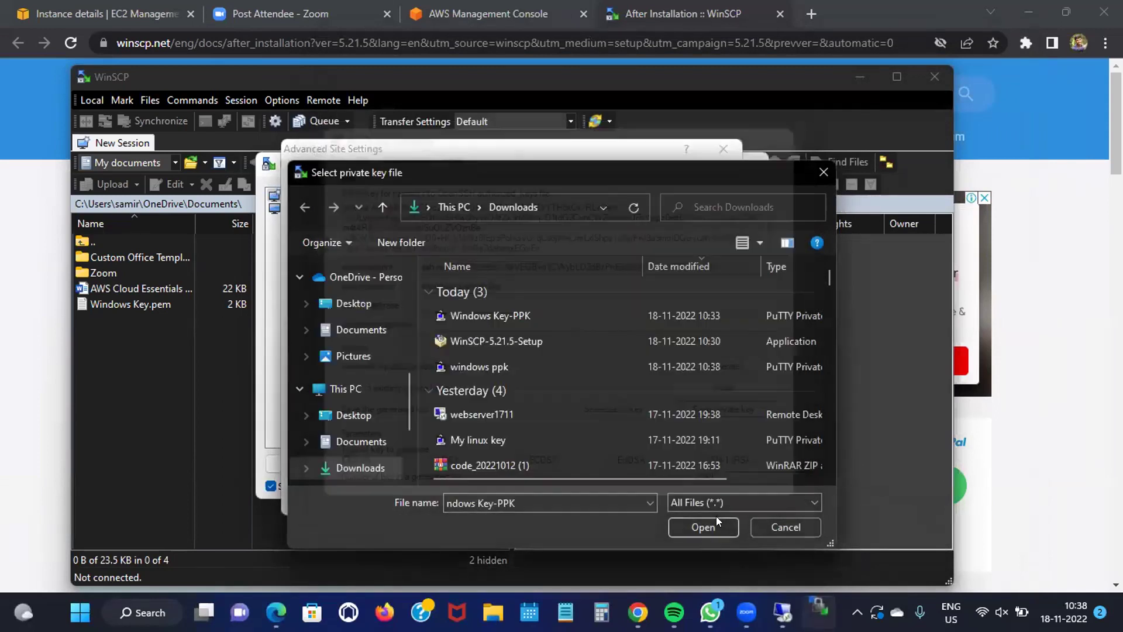
Choose windows ppk from Downloads as the private key file in the site's SSH authentication settings and apply it
left_click(822, 173)
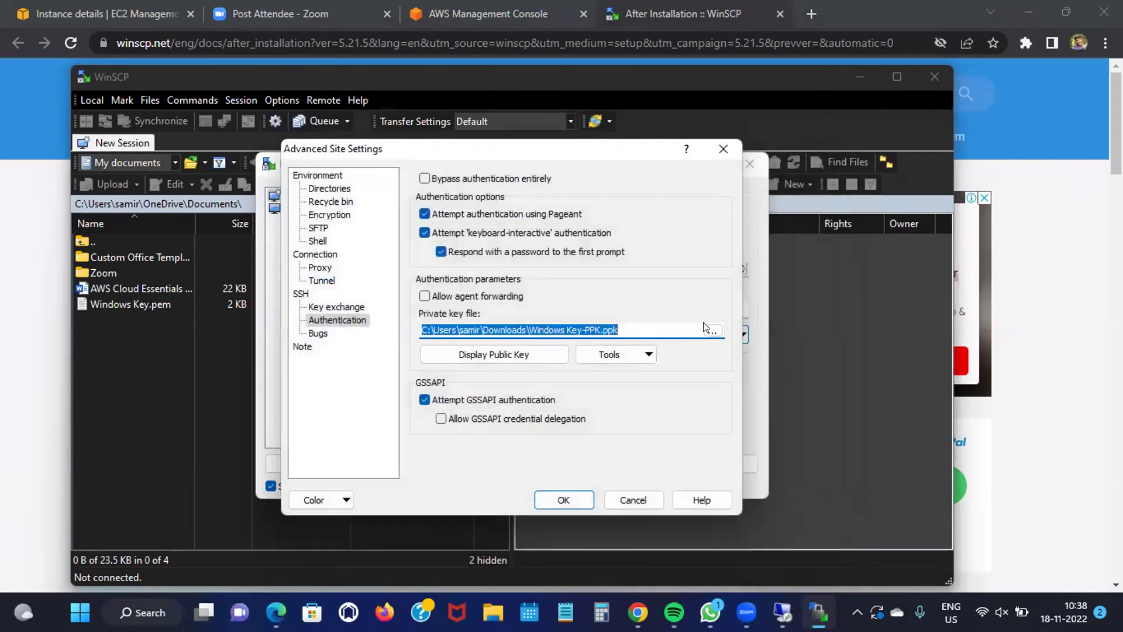
left_click(713, 329)
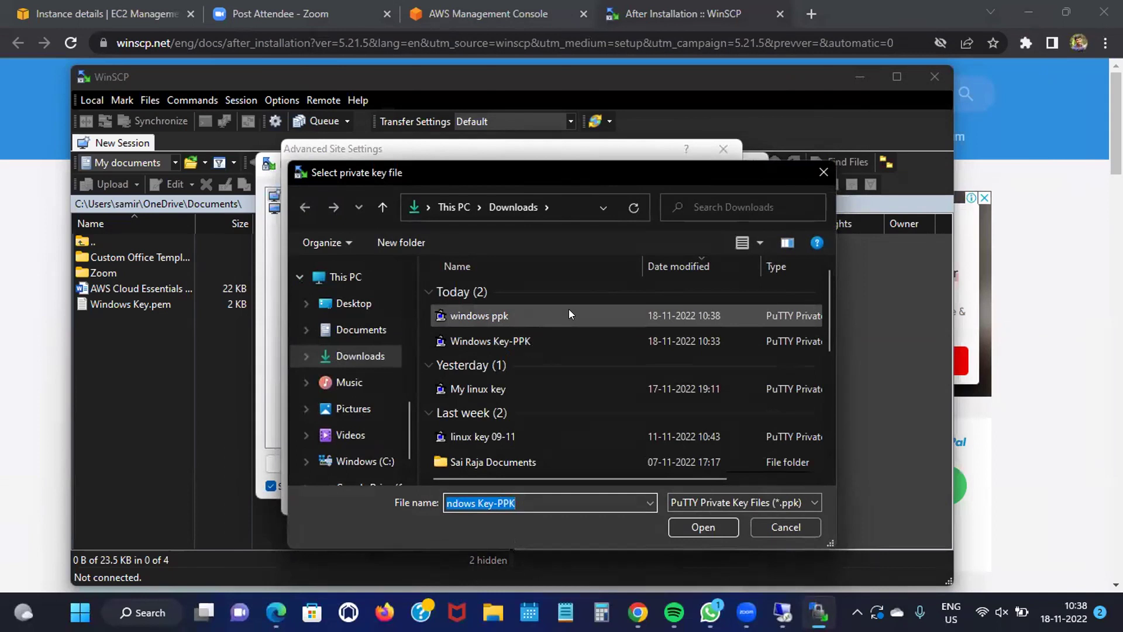
left_click(569, 311)
left_click(727, 528)
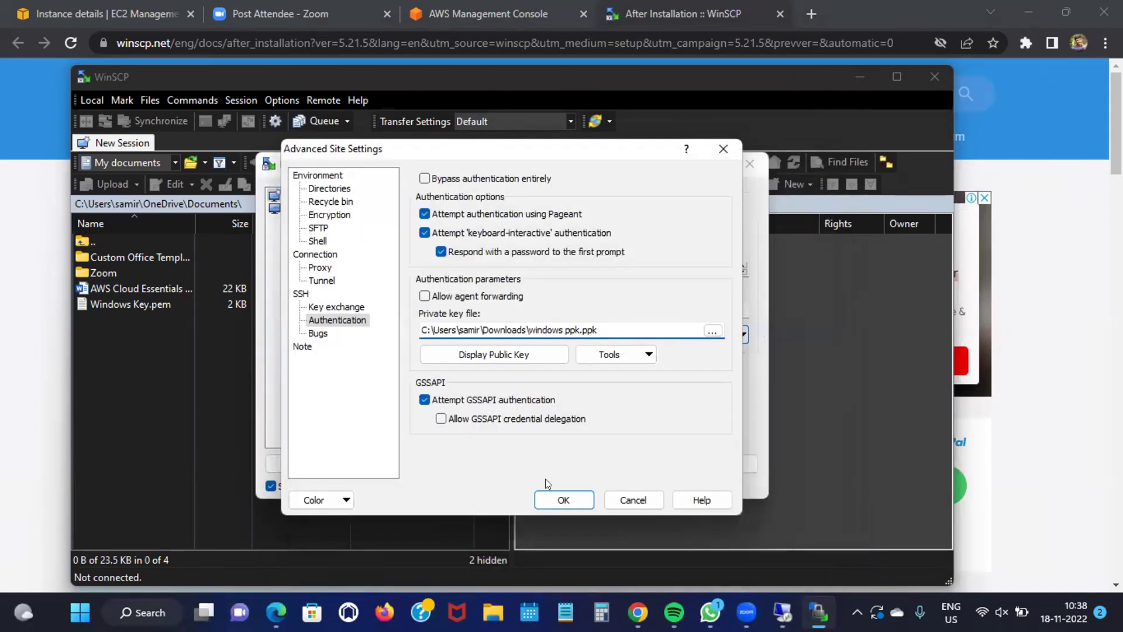
left_click(557, 494)
Try to log in to the EC2 host over SFTP as ec2-user, and close WinSCP
left_click(583, 462)
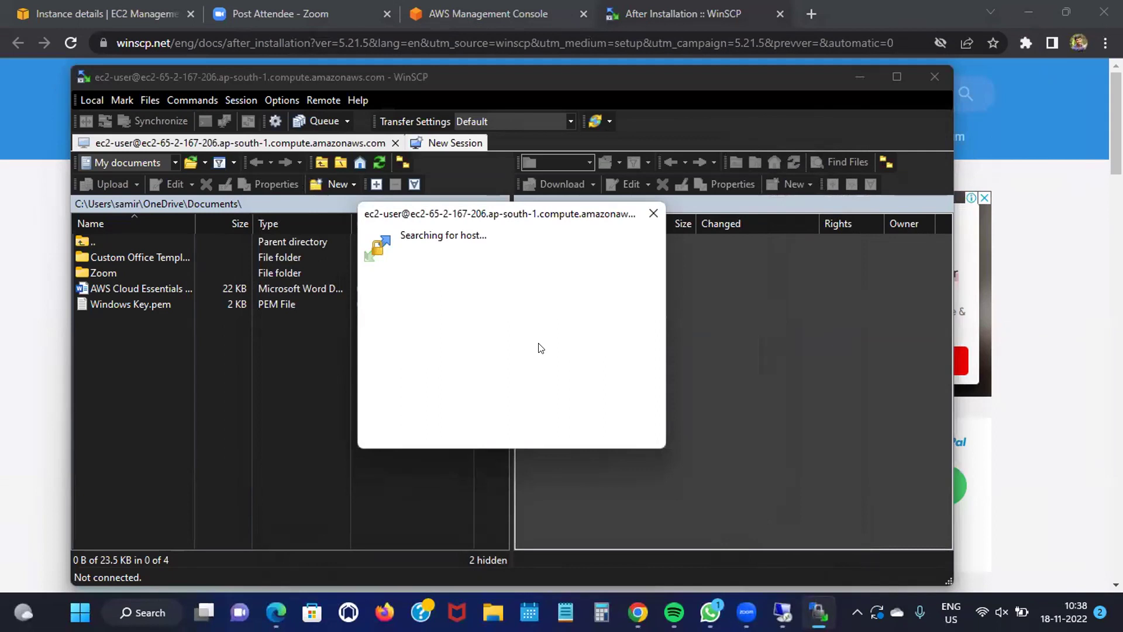
left_click(646, 211)
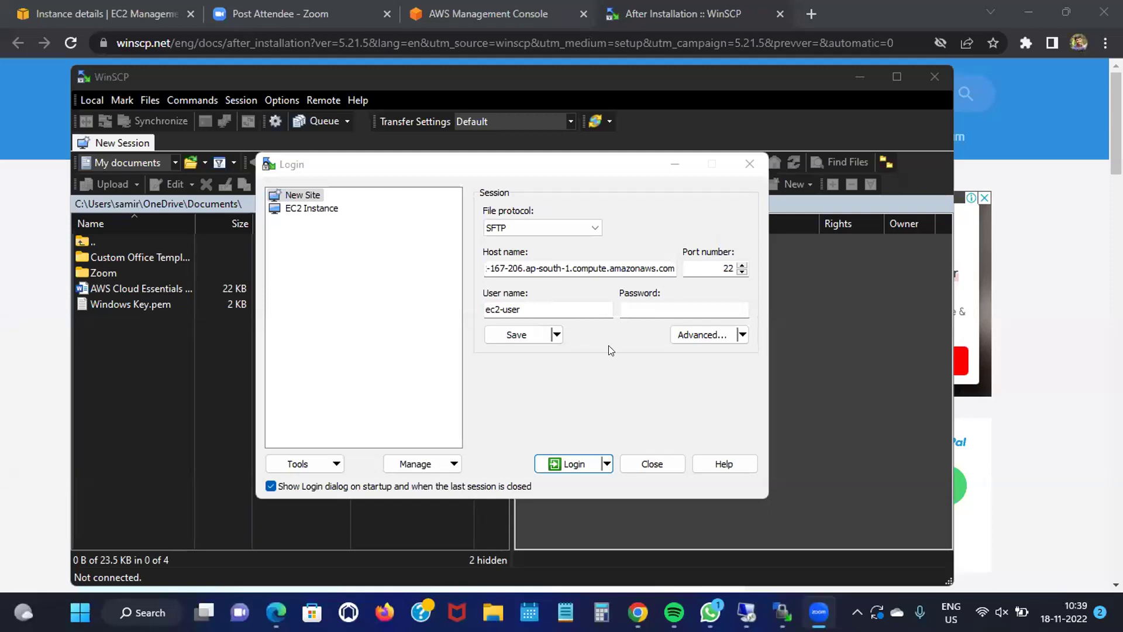
left_click(750, 163)
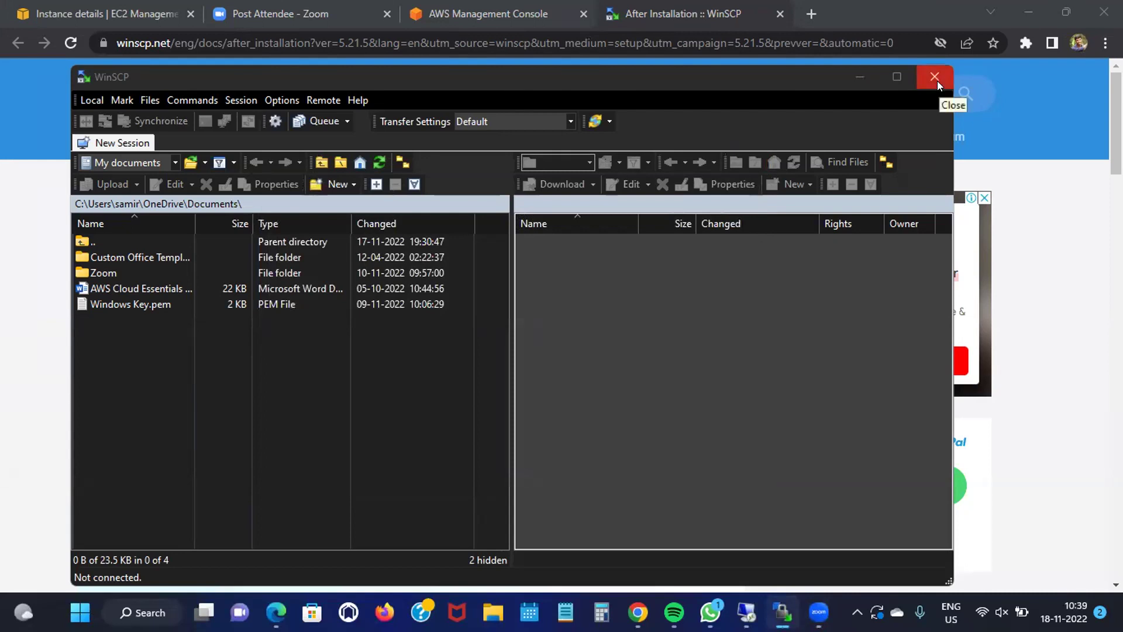
left_click(935, 78)
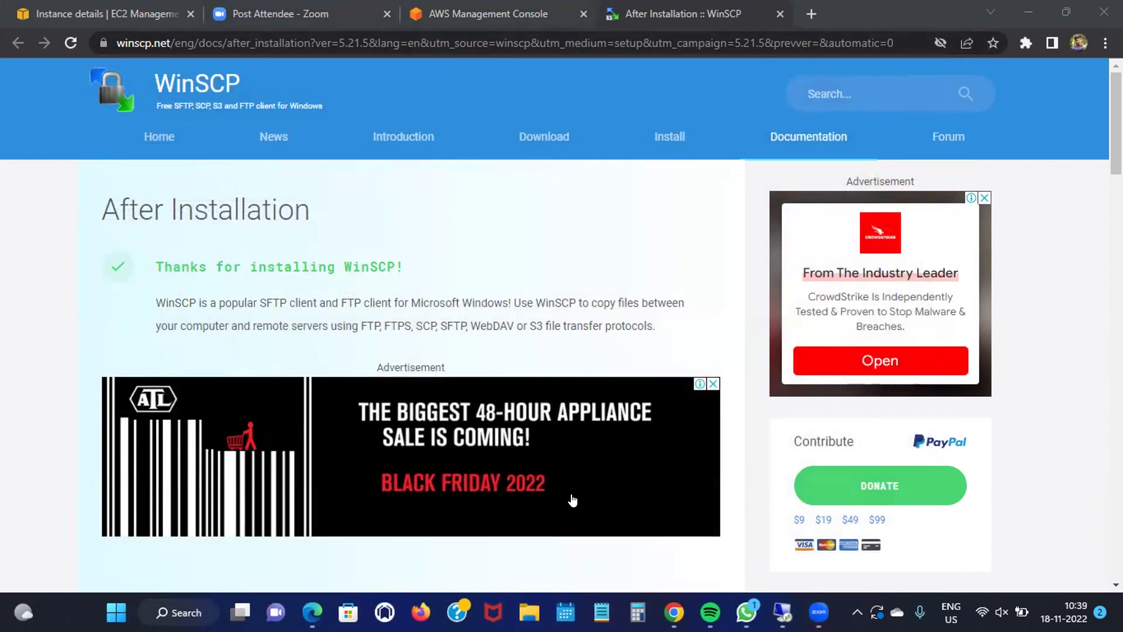
Disconnect and close the open Remote Desktop session to the EC2 instance
left_click(783, 613)
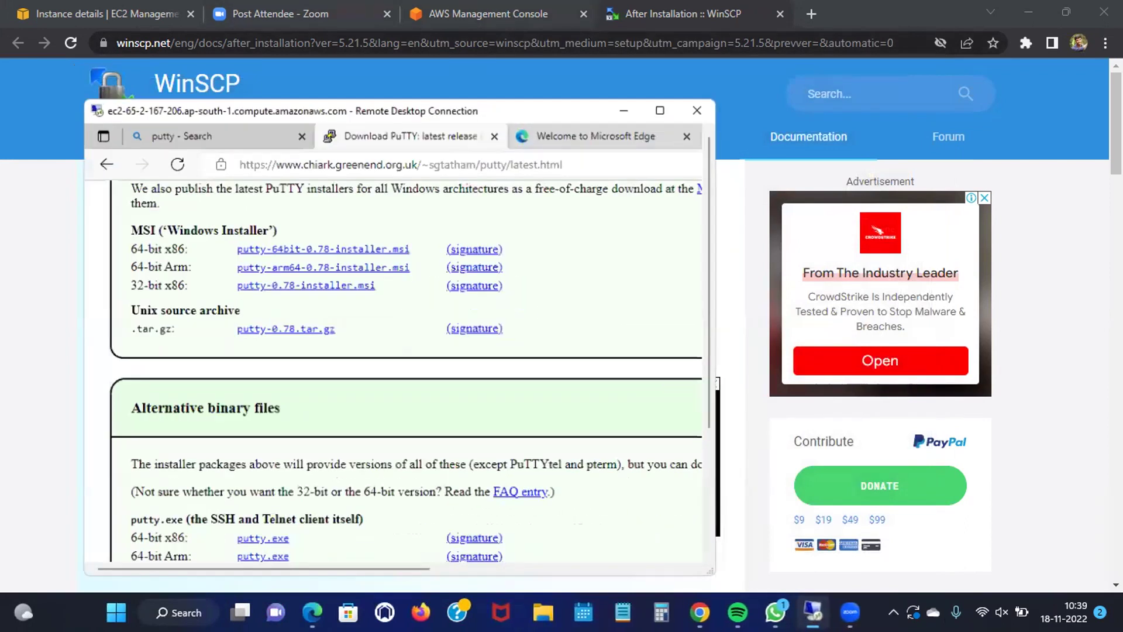
scroll(616, 183, "up", 5)
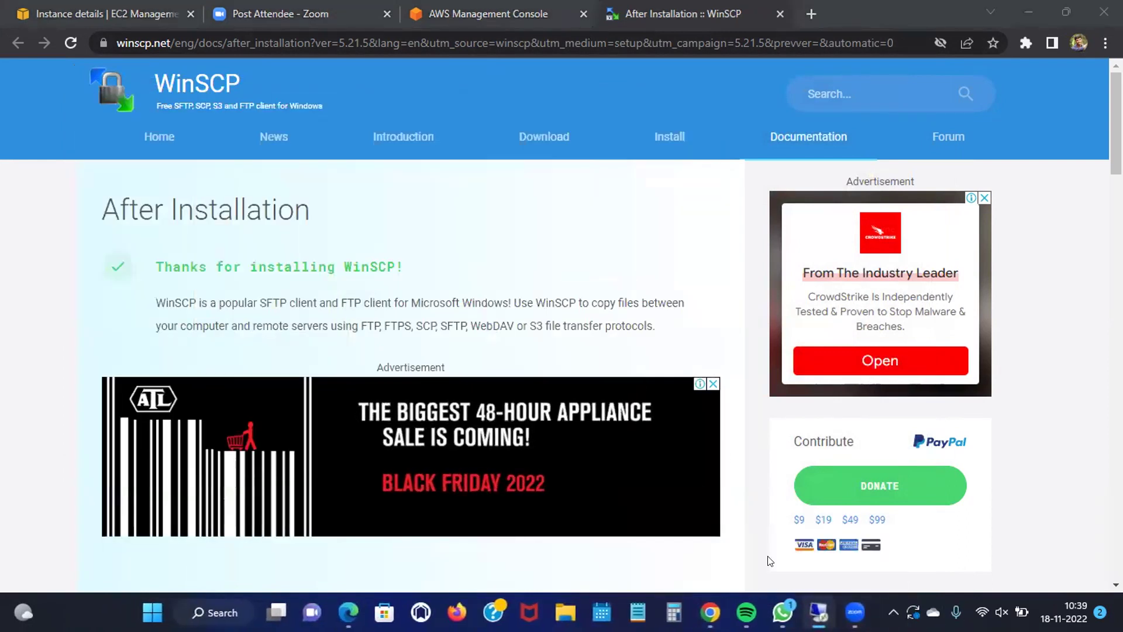
left_click(814, 613)
left_click(696, 101)
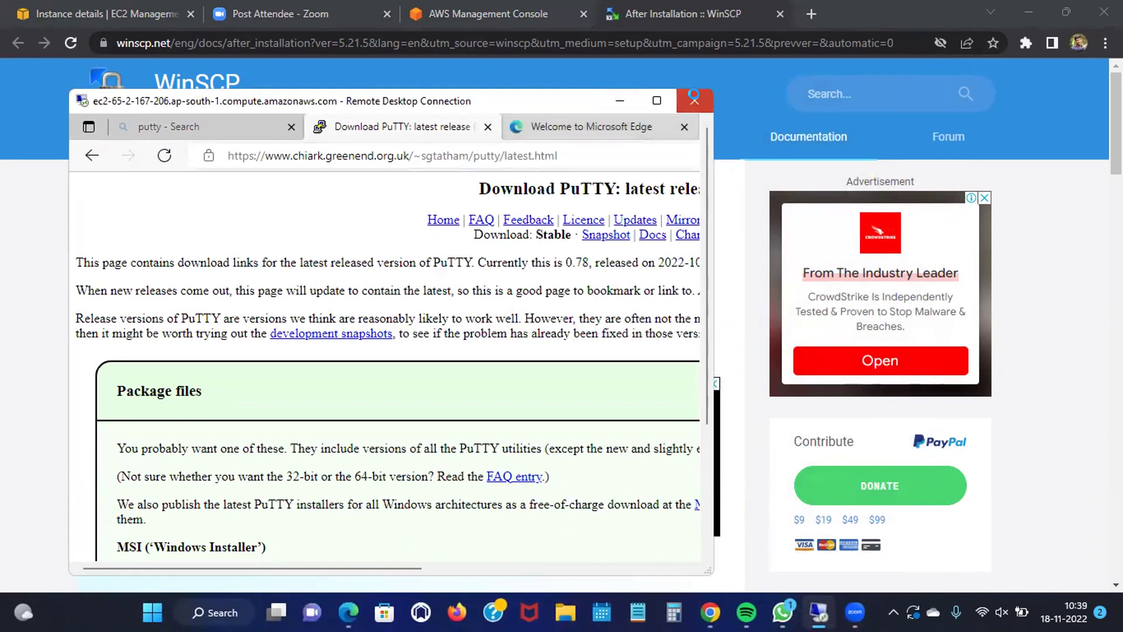
left_click(438, 362)
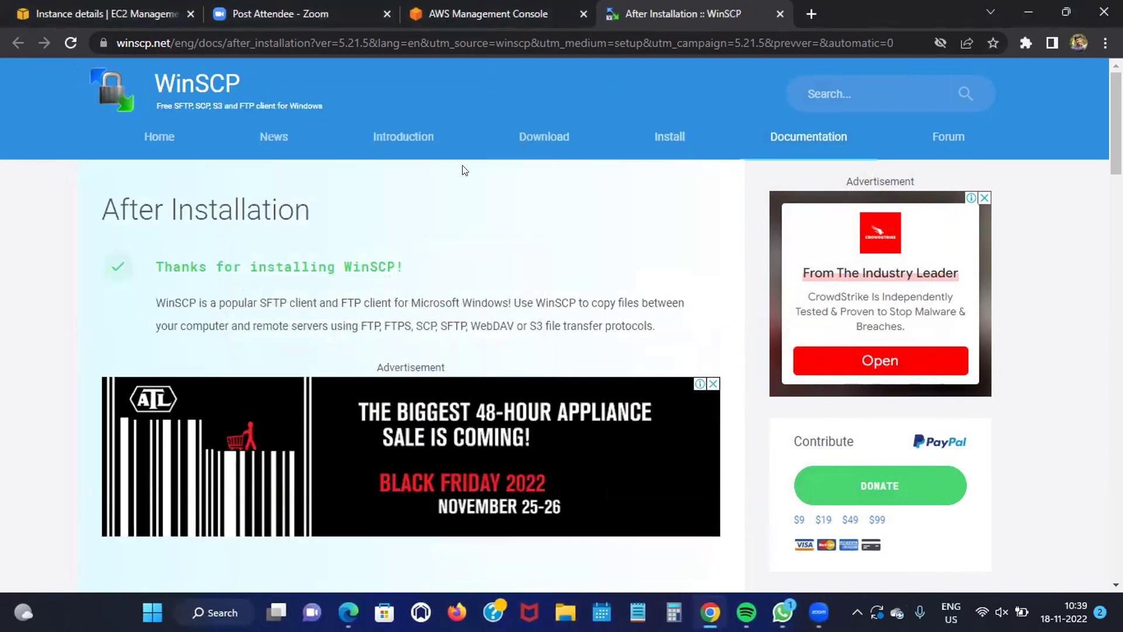
Open Remote Desktop Connection and share the local Windows (C:) drive with the remote session
left_click(215, 613)
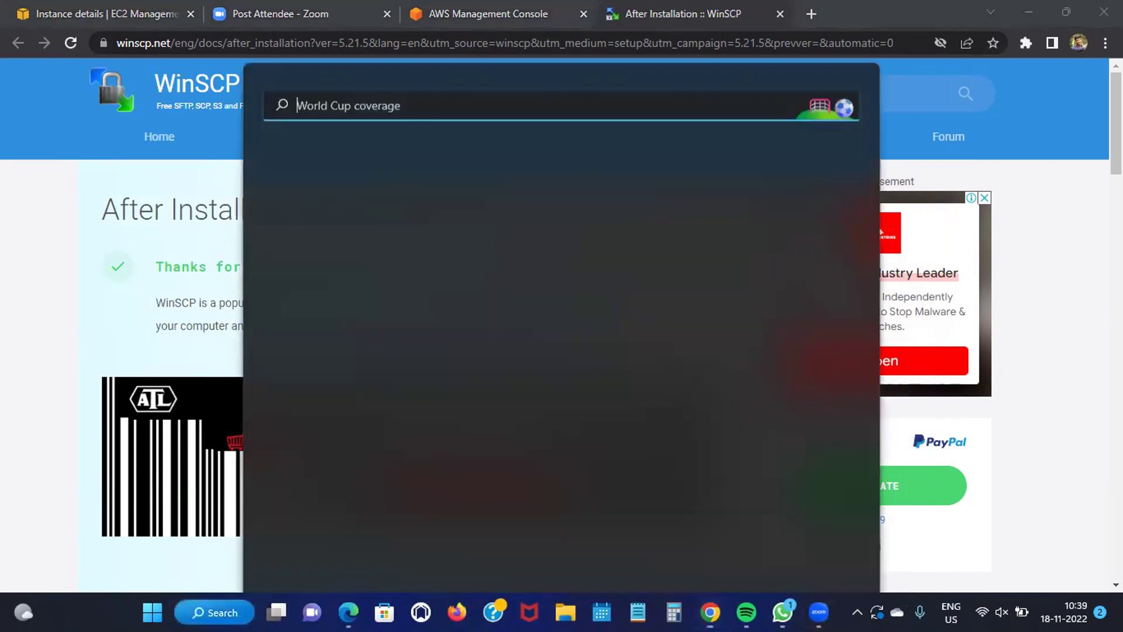
left_click(354, 200)
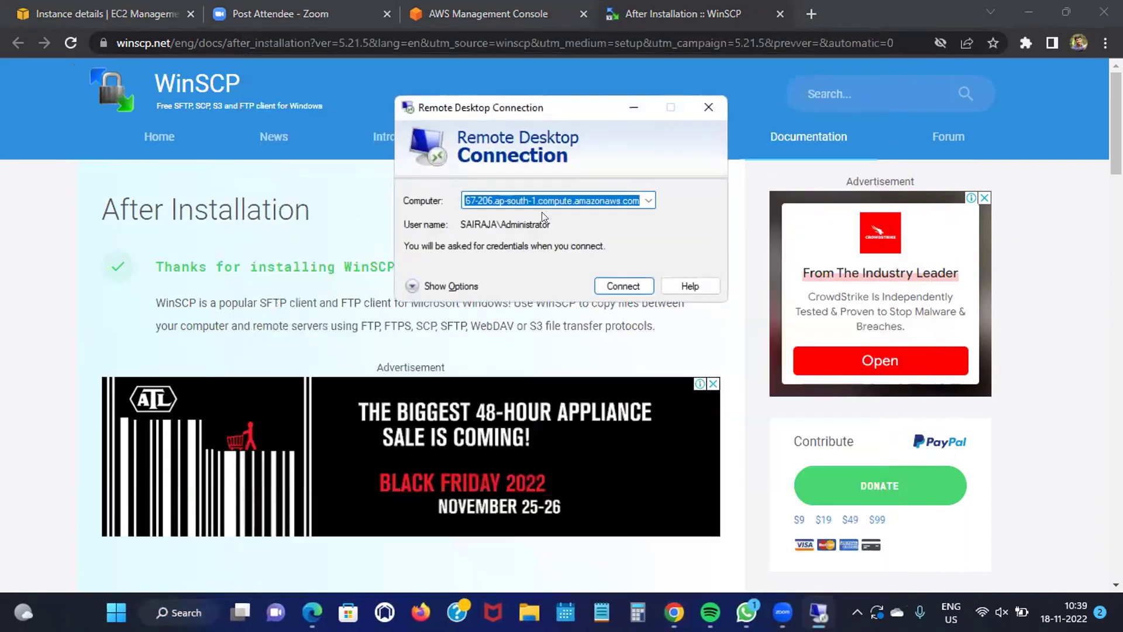
left_click(413, 286)
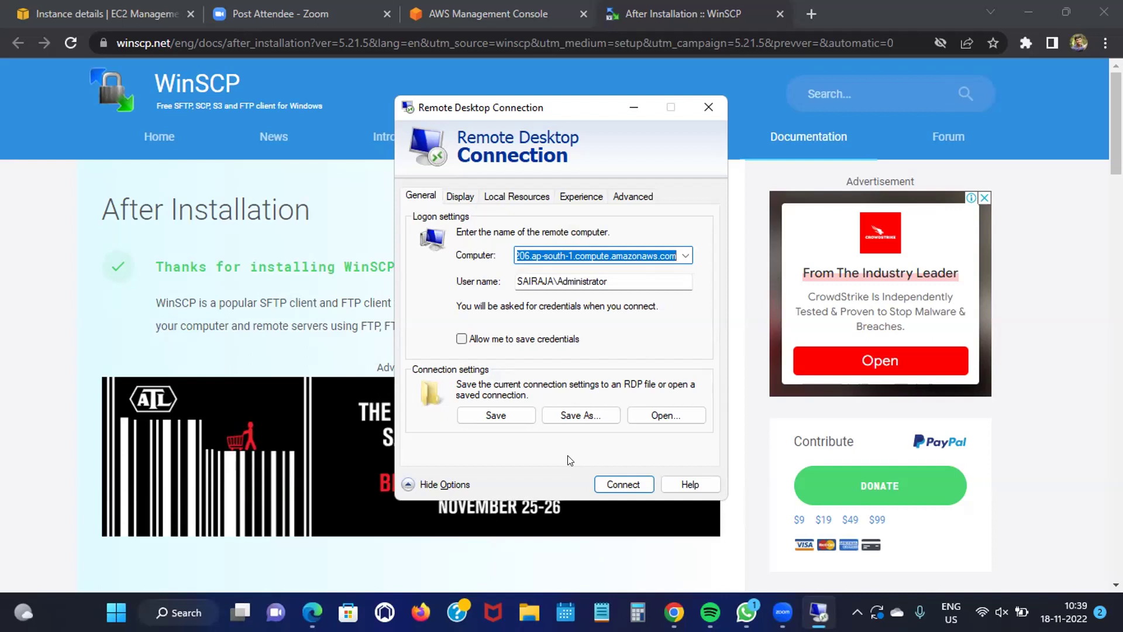
left_click(526, 200)
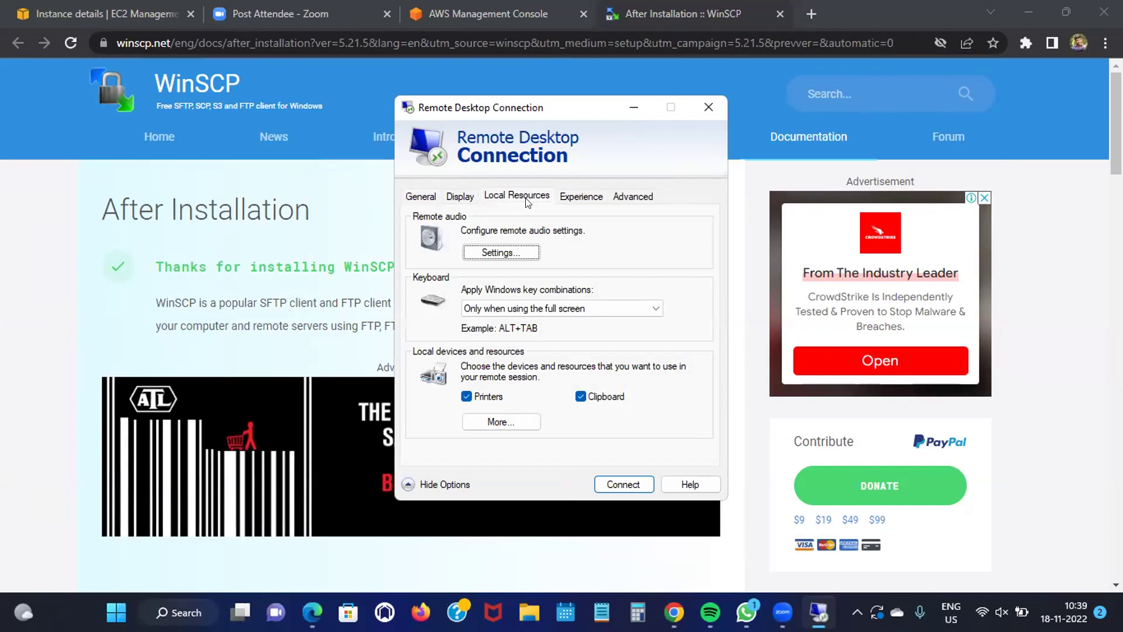
left_click(508, 421)
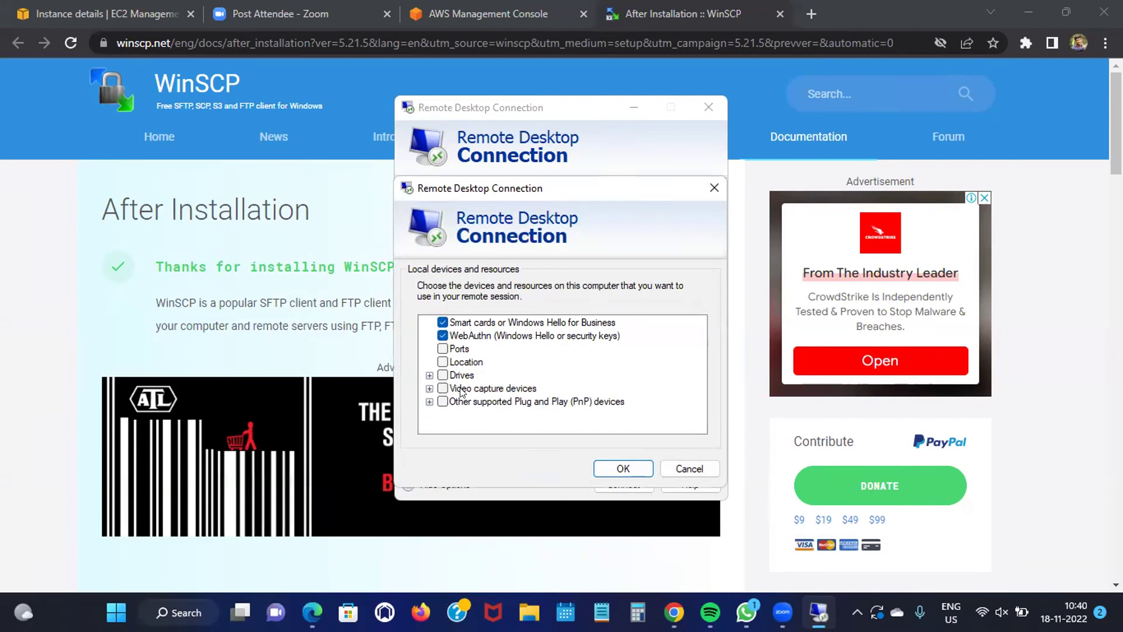
left_click(428, 376)
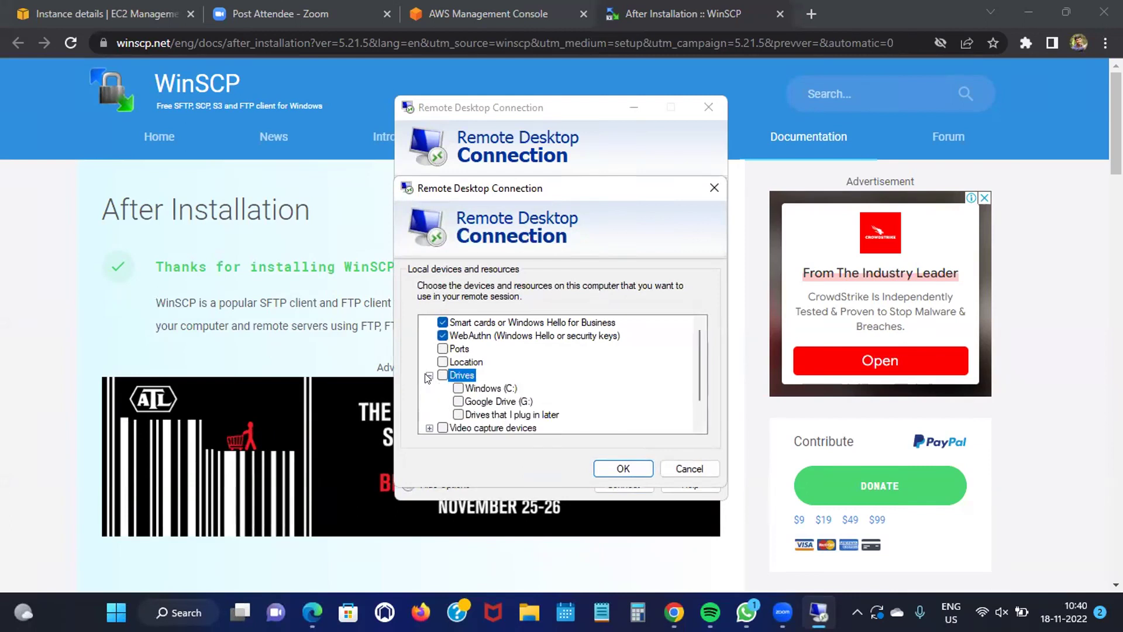
left_click(458, 389)
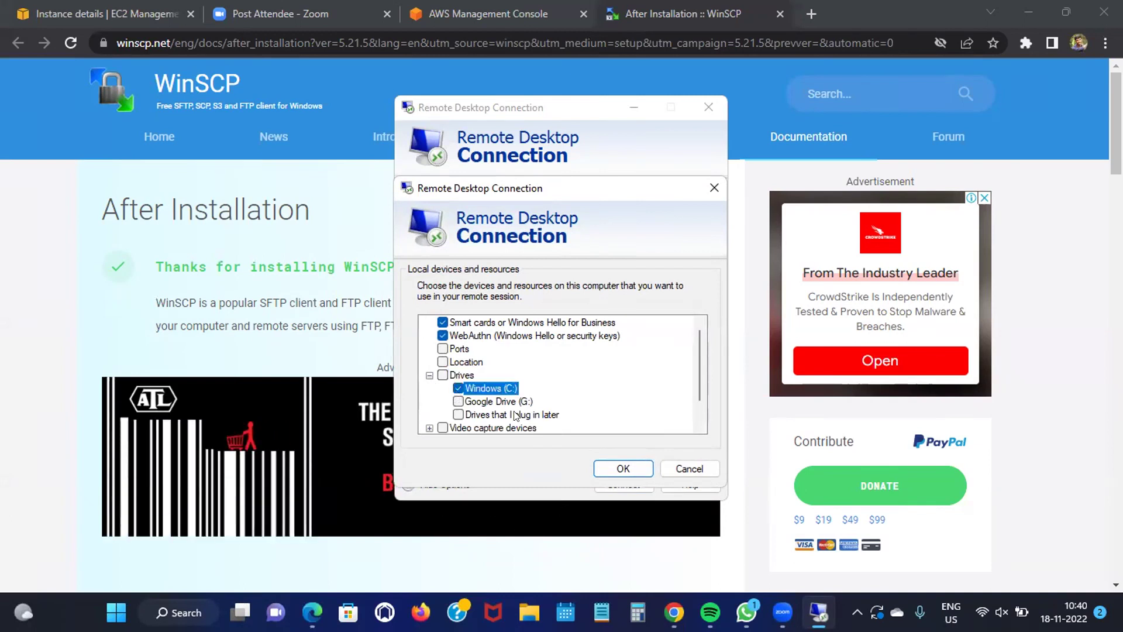
left_click(615, 468)
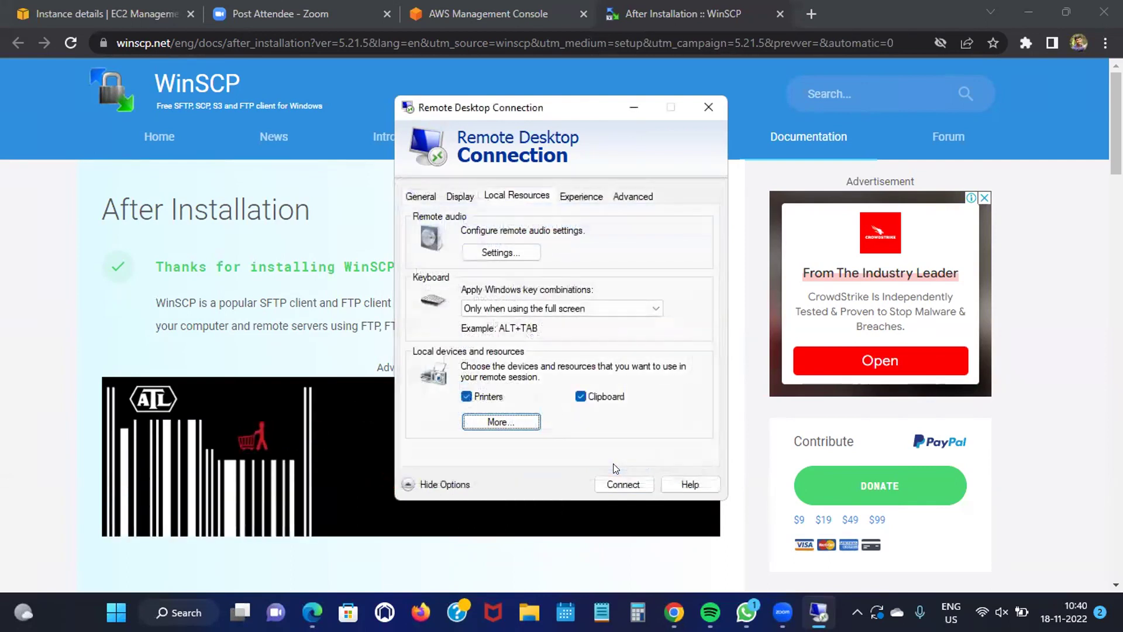
Start the Remote Desktop connection to the EC2 instance and accept the trust request
left_click(421, 196)
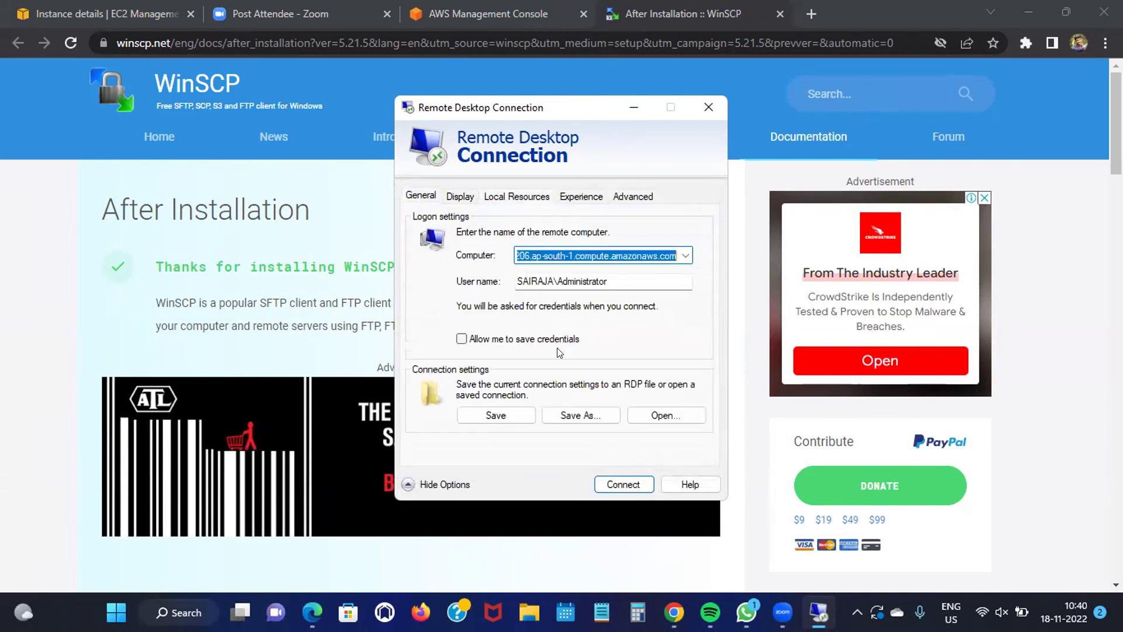
left_click(623, 483)
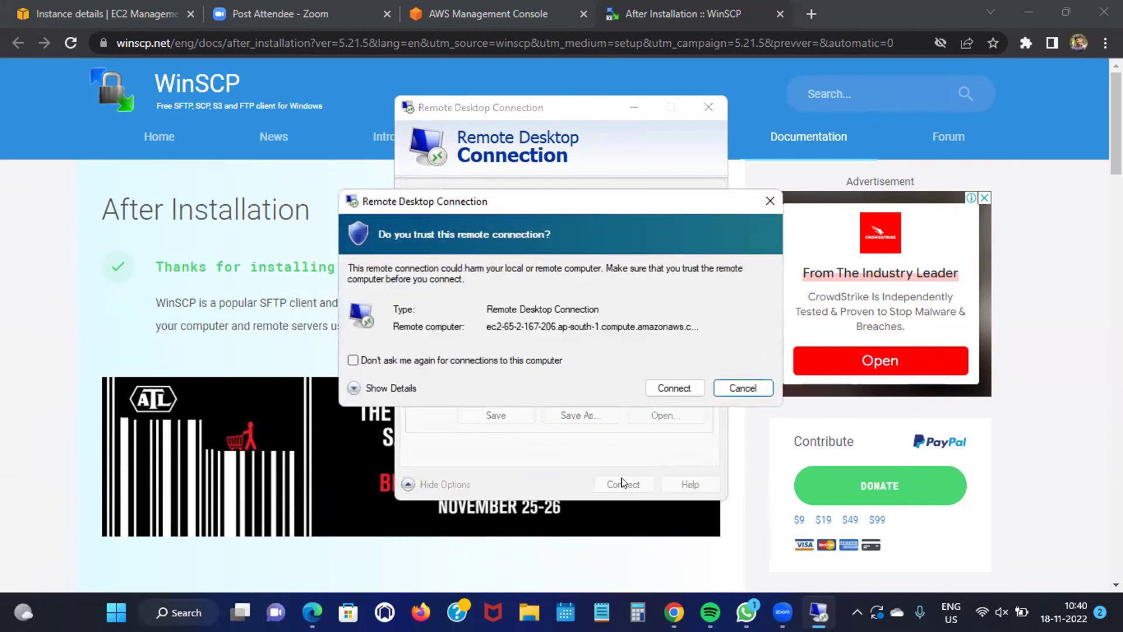
left_click(676, 388)
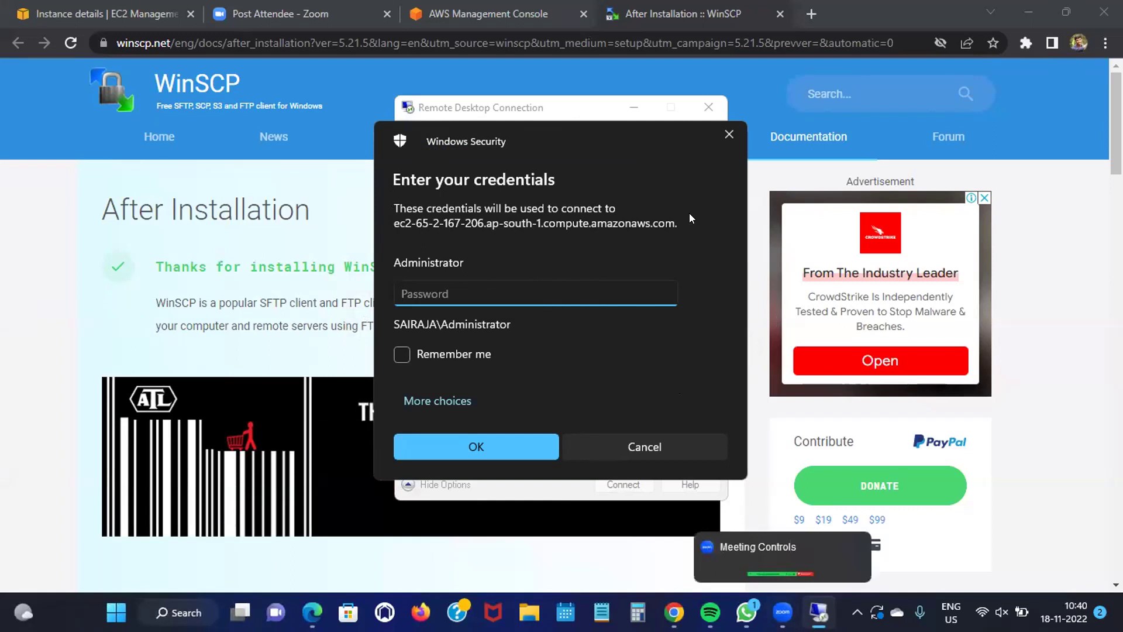
Switch to the AWS console in Chrome and open the Windows password page from the windows 18 instance's RDP client connection options
key("alt+Tab")
key("ctrl+shift+Tab")
key("ctrl+shift+Tab")
key("ctrl+shift+Tab")
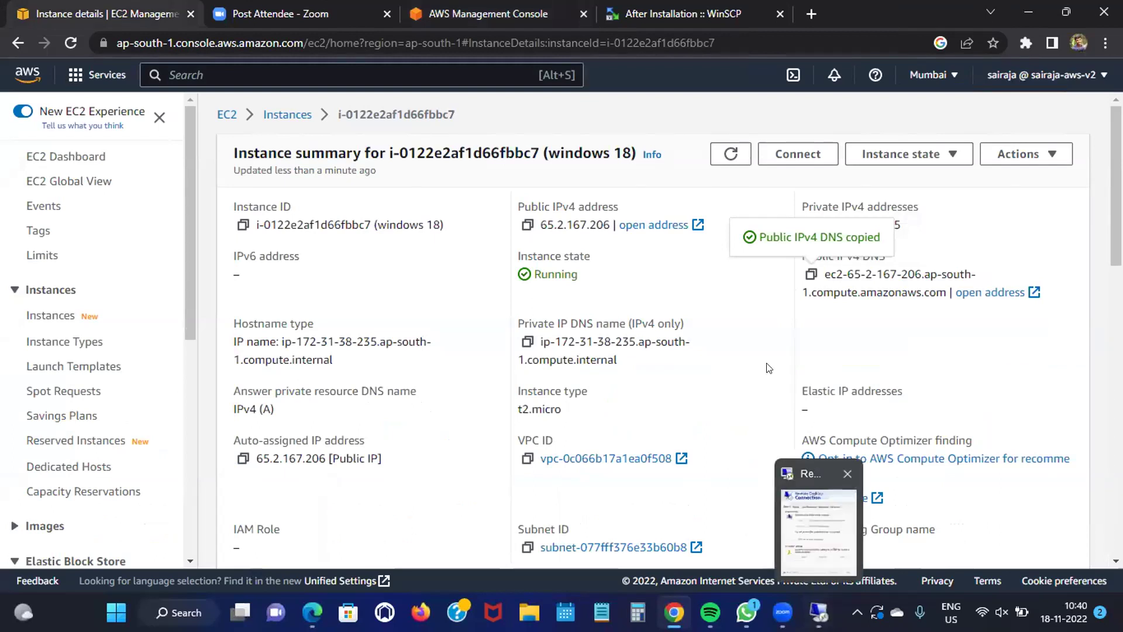
left_click(795, 157)
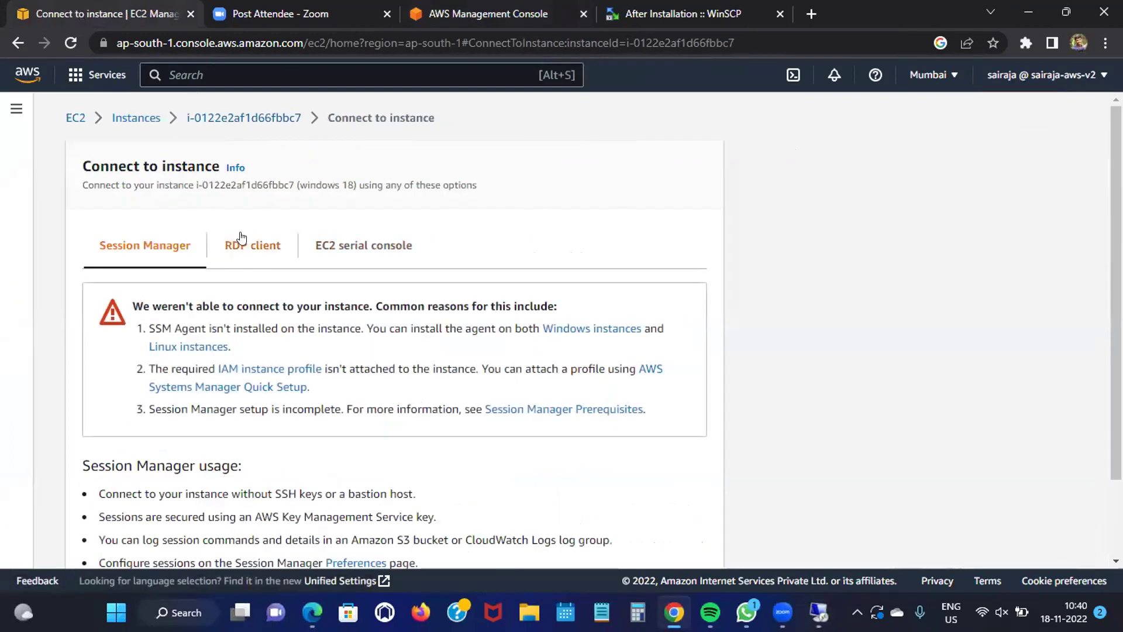
left_click(244, 239)
scroll(243, 375, "down", 4)
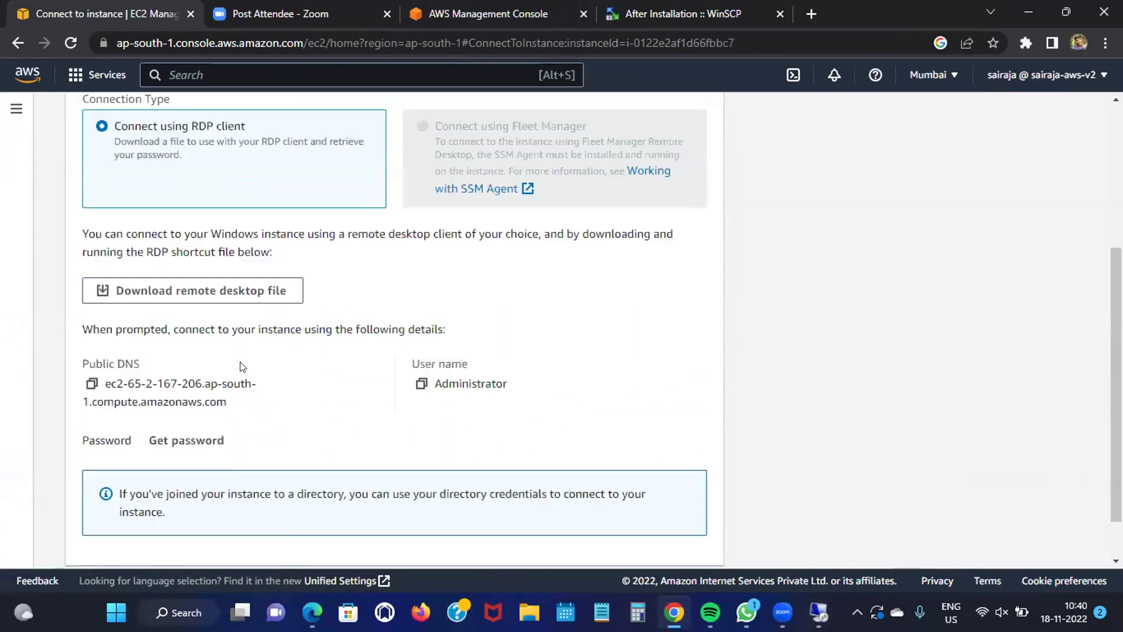
left_click(196, 440)
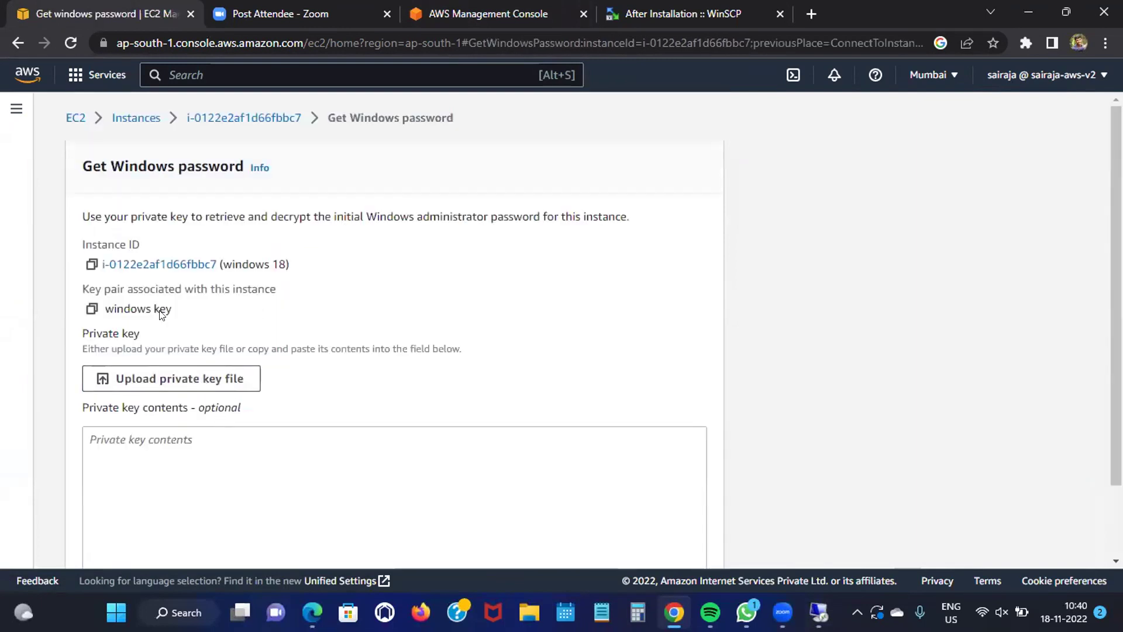
Upload the Windows Key PEM file from Downloads and decrypt the instance's administrator password
scroll(169, 319, "down", 2)
left_click(180, 294)
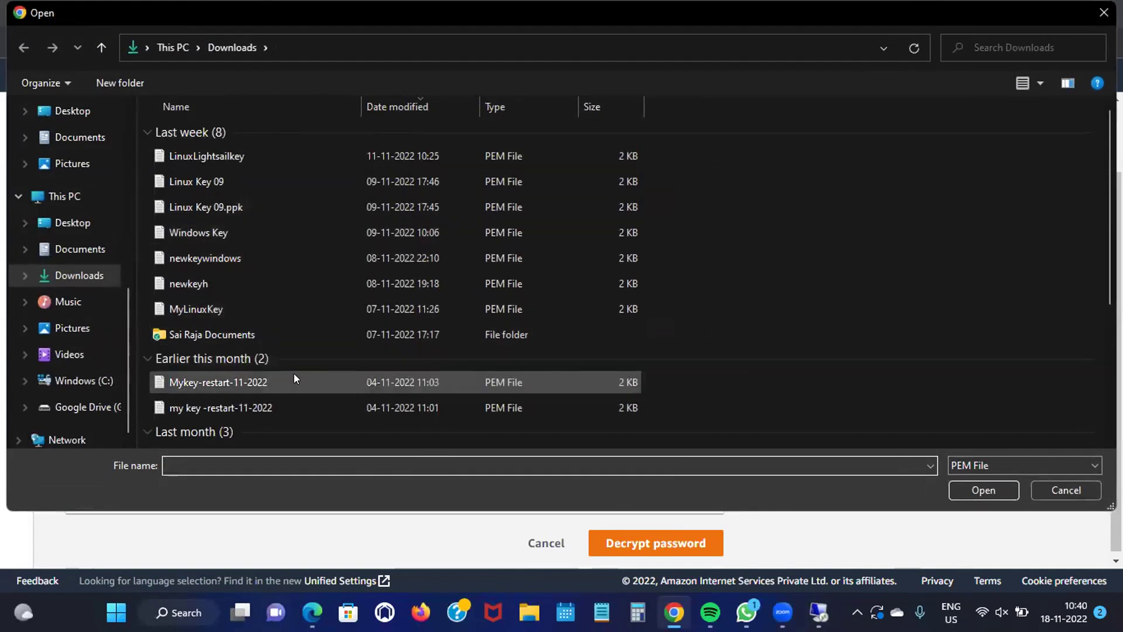
scroll(287, 360, "down", 2)
scroll(283, 350, "up", 2)
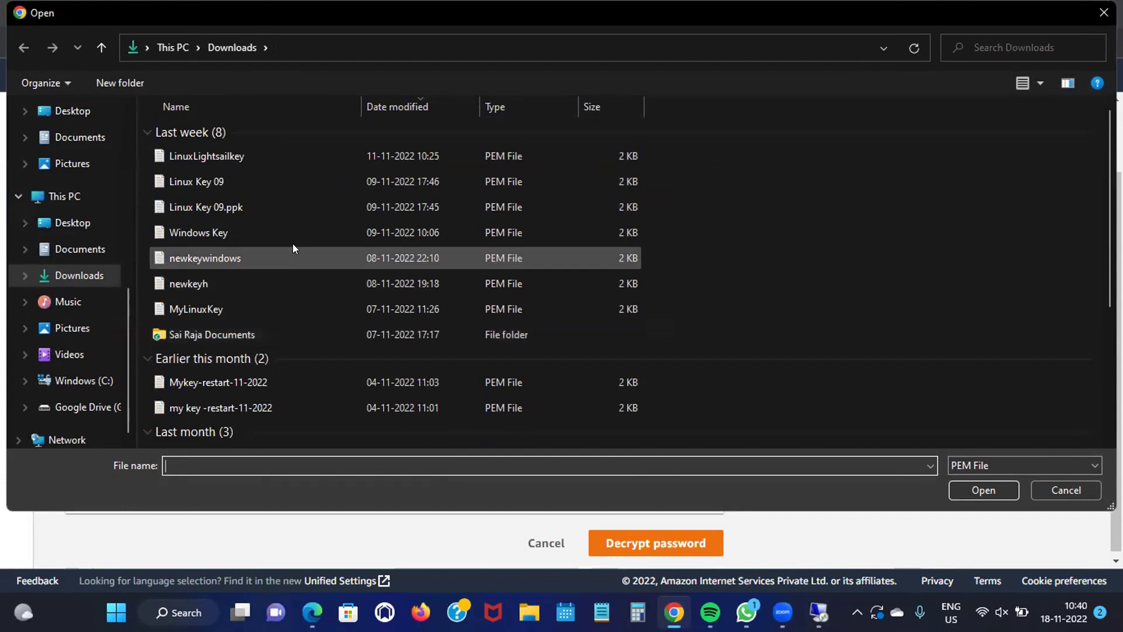
left_click(302, 229)
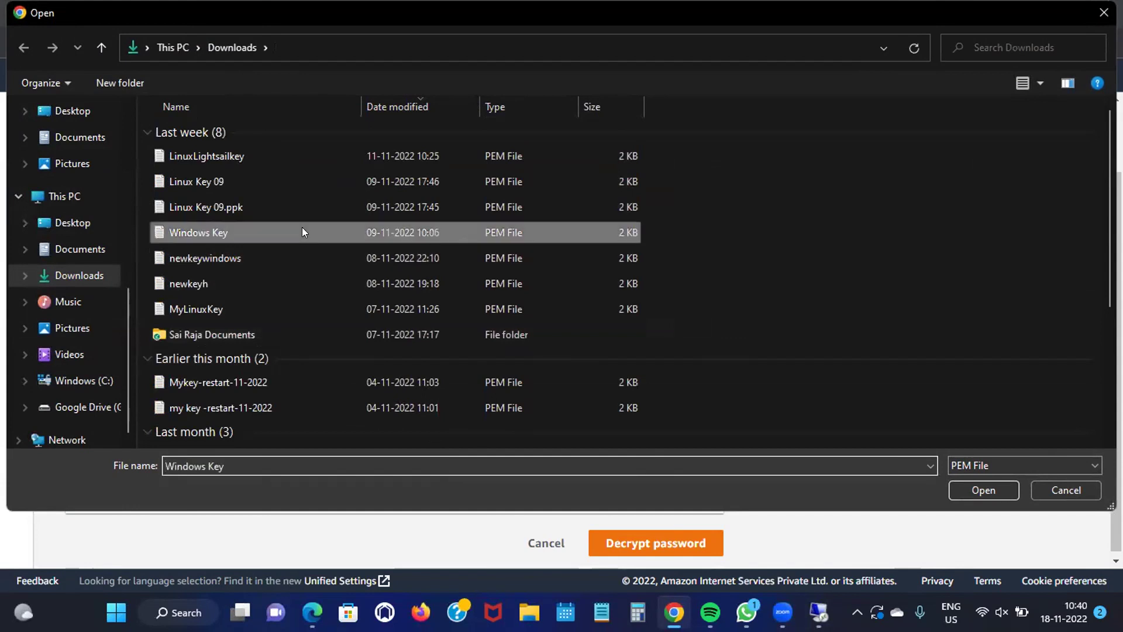
left_click(966, 491)
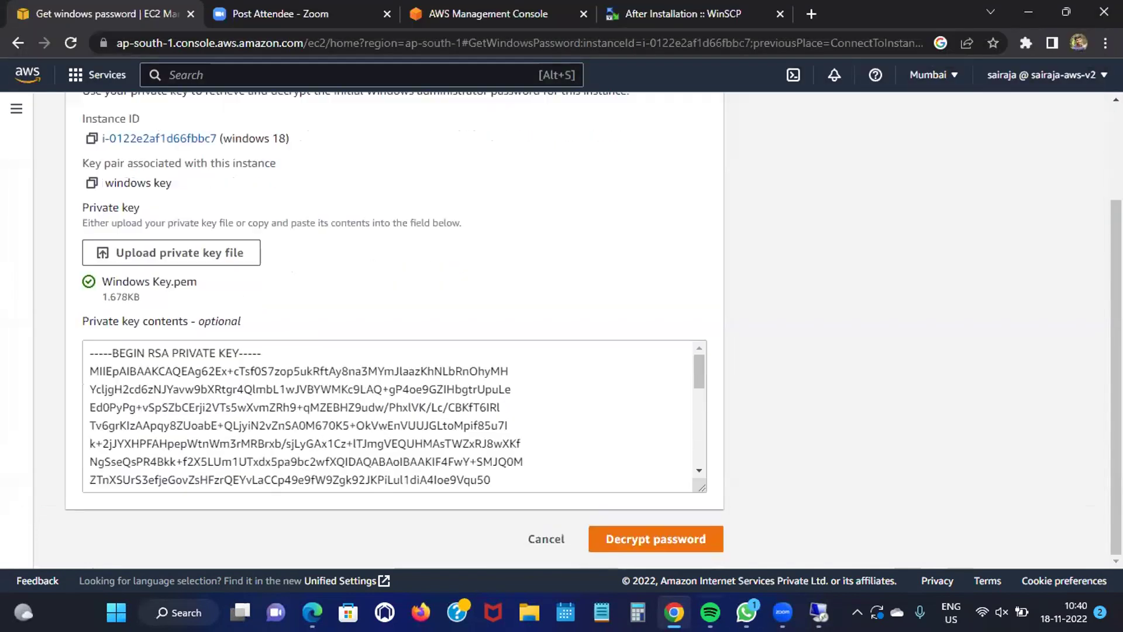
left_click(657, 538)
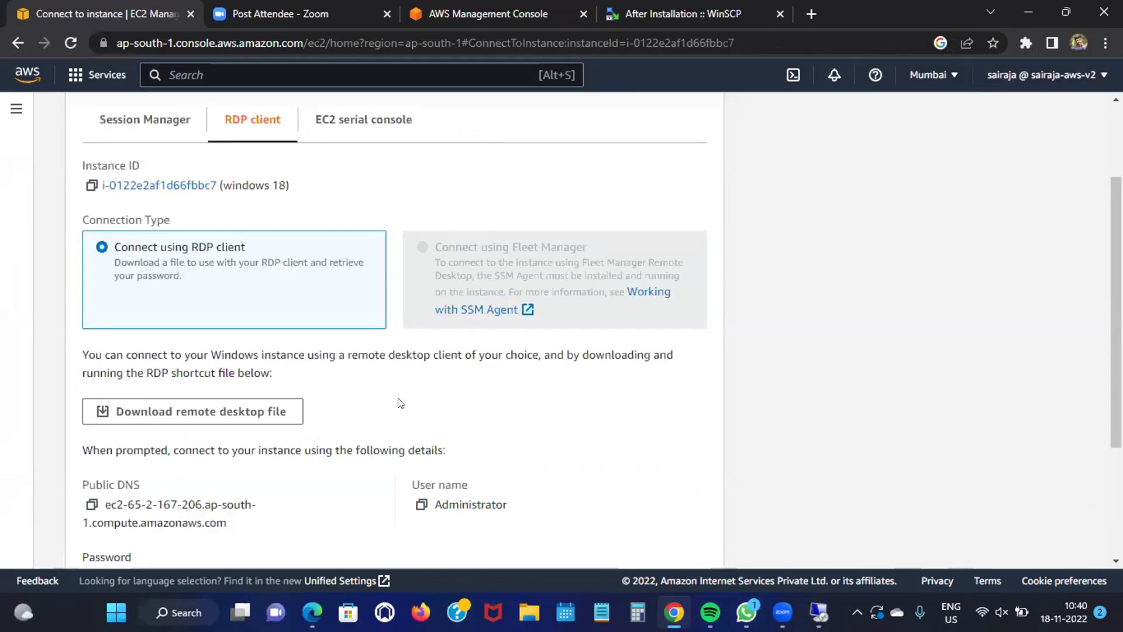
Copy the decrypted administrator password, paste it into the Remote Desktop password field, and connect despite the certificate warning
scroll(336, 418, "down", 3)
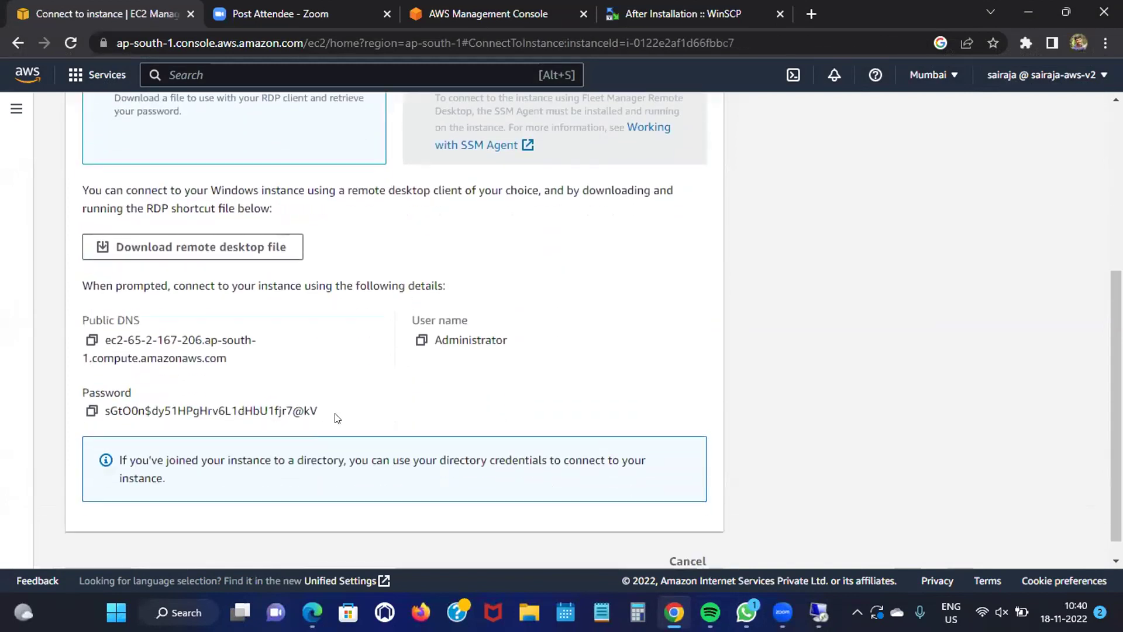
left_click(92, 411)
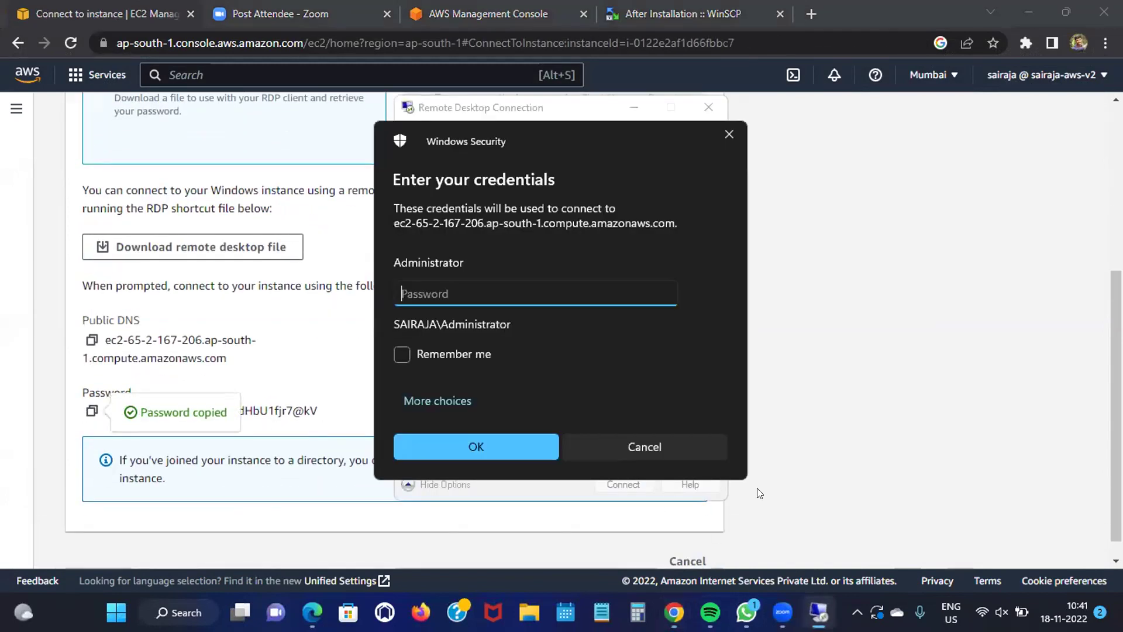
key("ctrl+v")
left_click(492, 446)
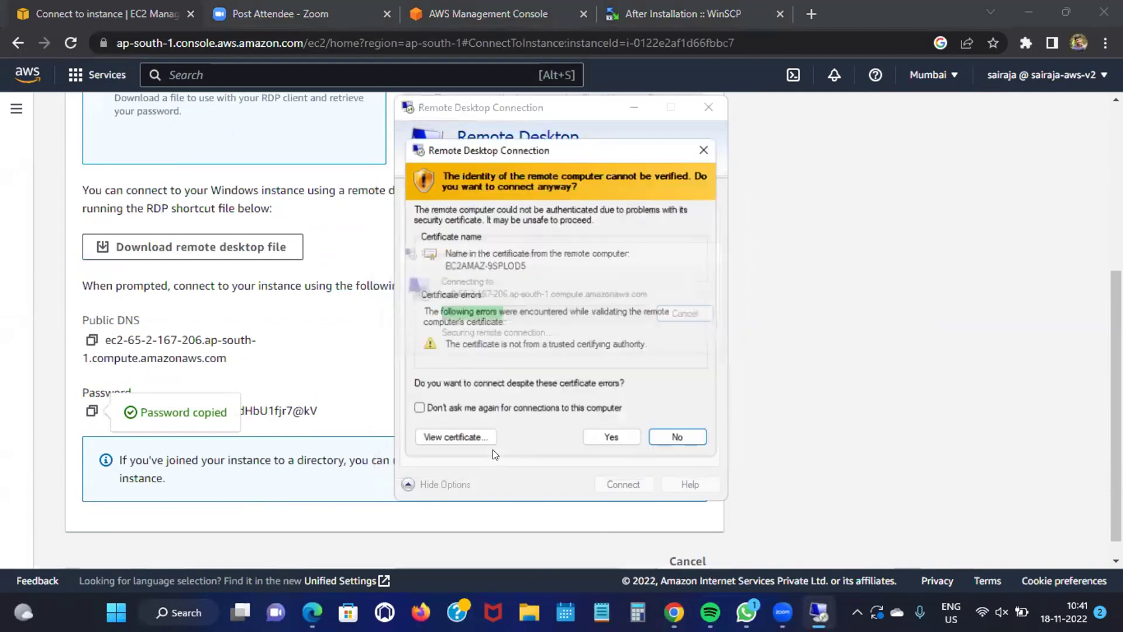
left_click(622, 440)
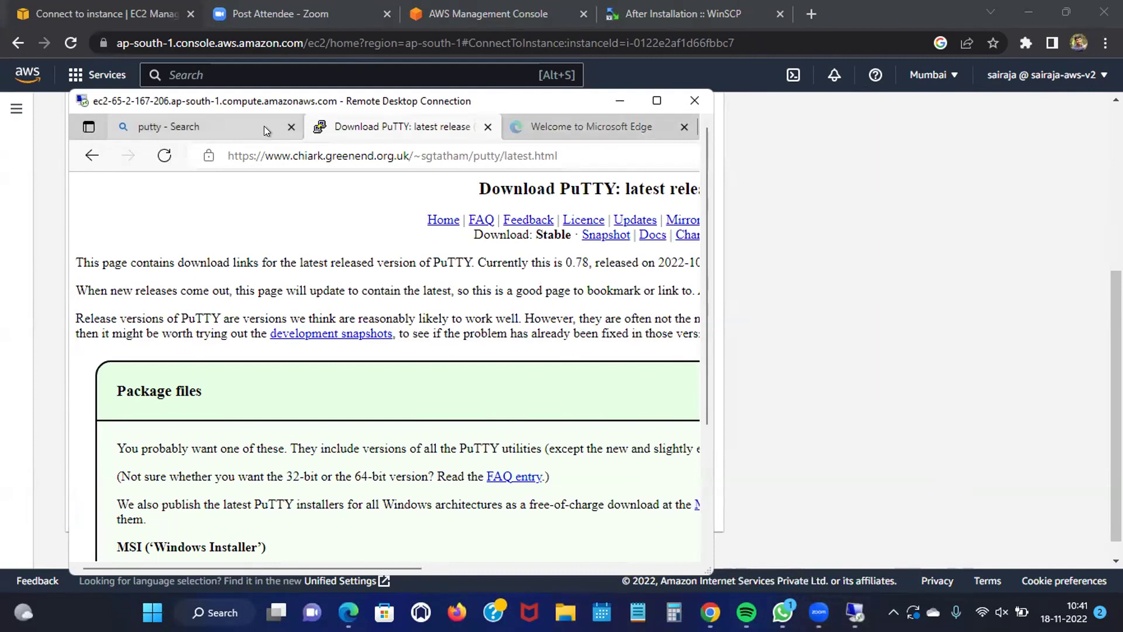
Close the PuTTY search and PuTTY download tabs in the remote instance's Edge browser
left_click(291, 127)
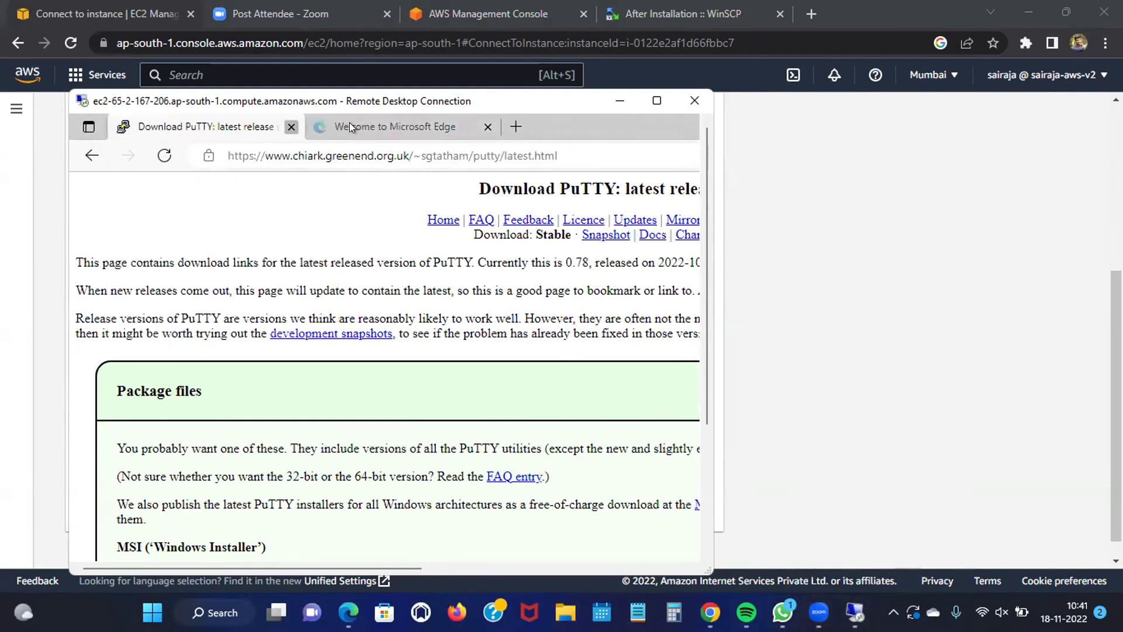
key("ctrl+w")
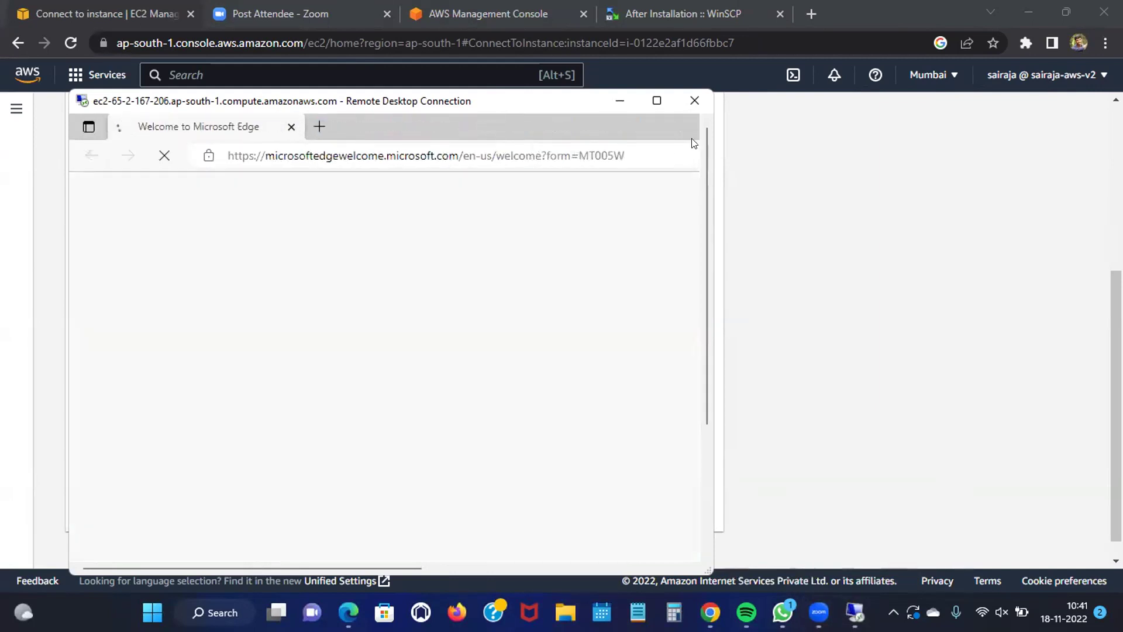
left_click(620, 103)
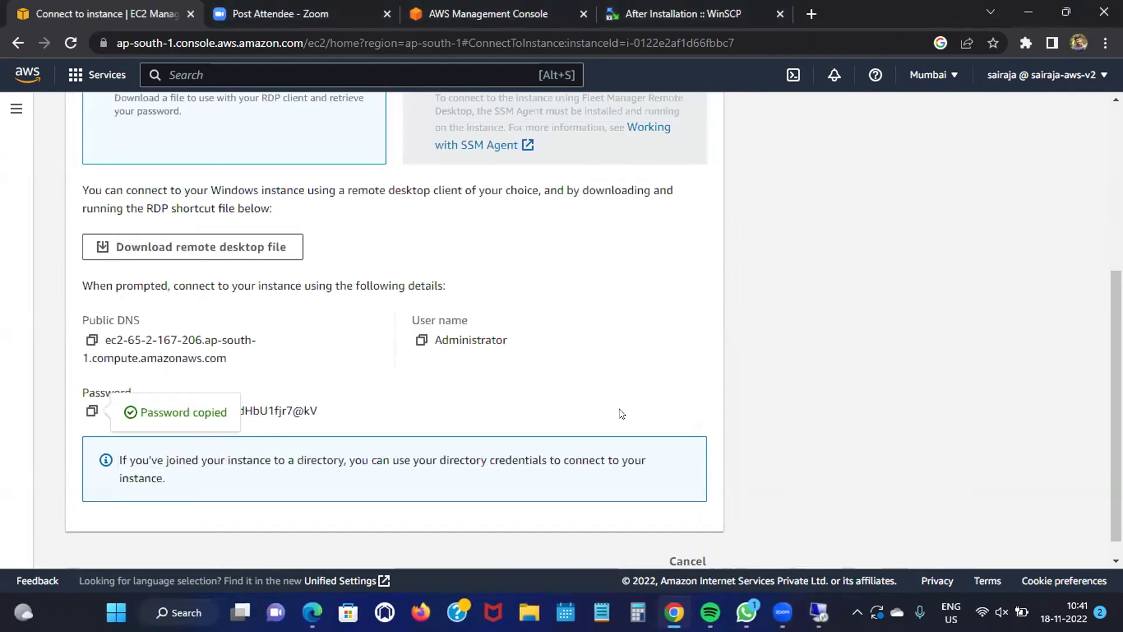
scroll(621, 414, "up", 10)
left_click(819, 612)
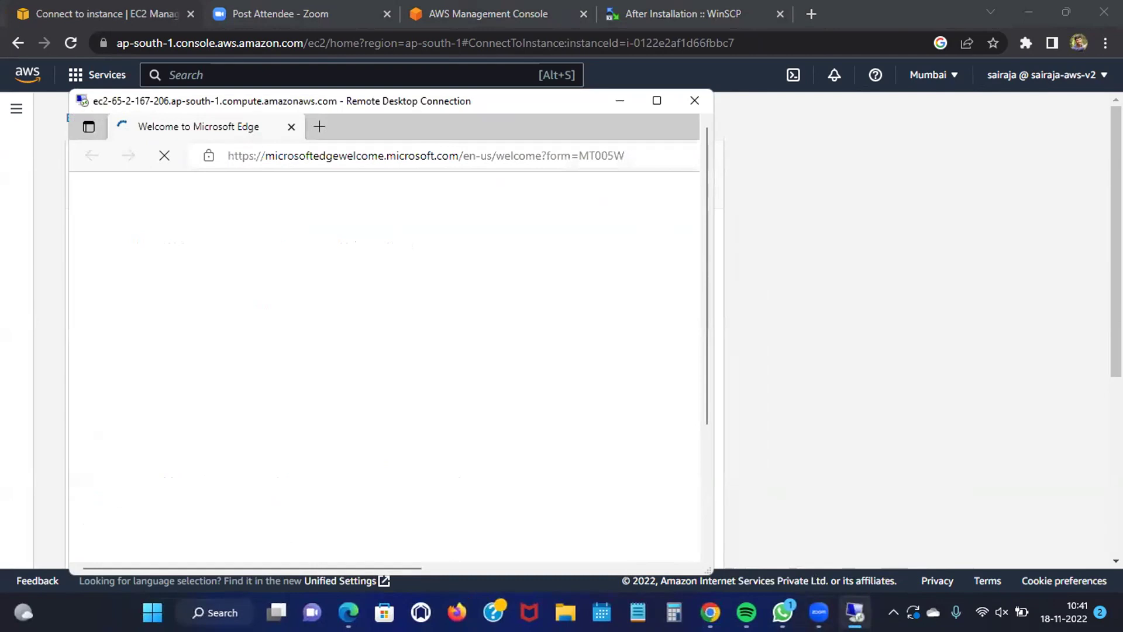
Replace the Edge welcome page with a new tab, show the remote session full screen, and shrink the Edge window
left_click(657, 101)
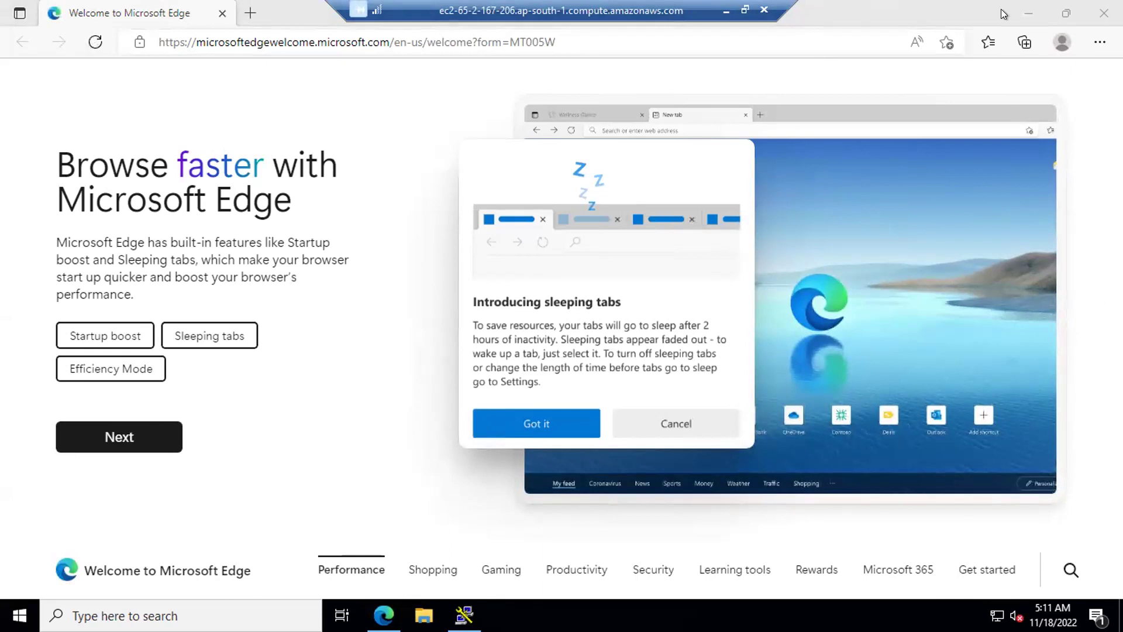
left_click(744, 9)
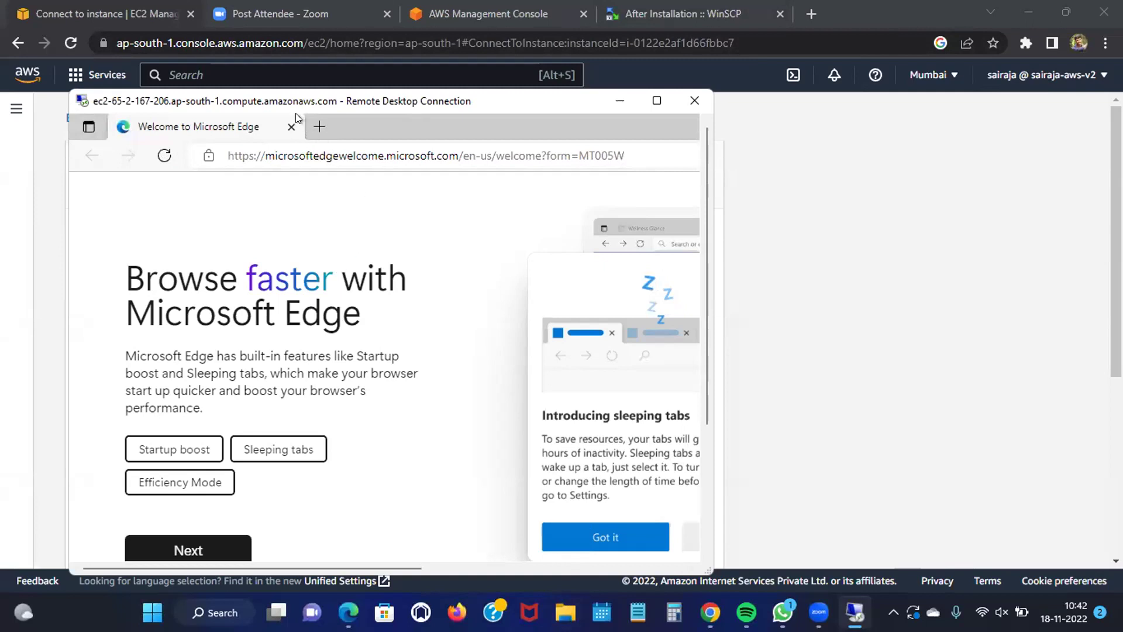
left_click(320, 125)
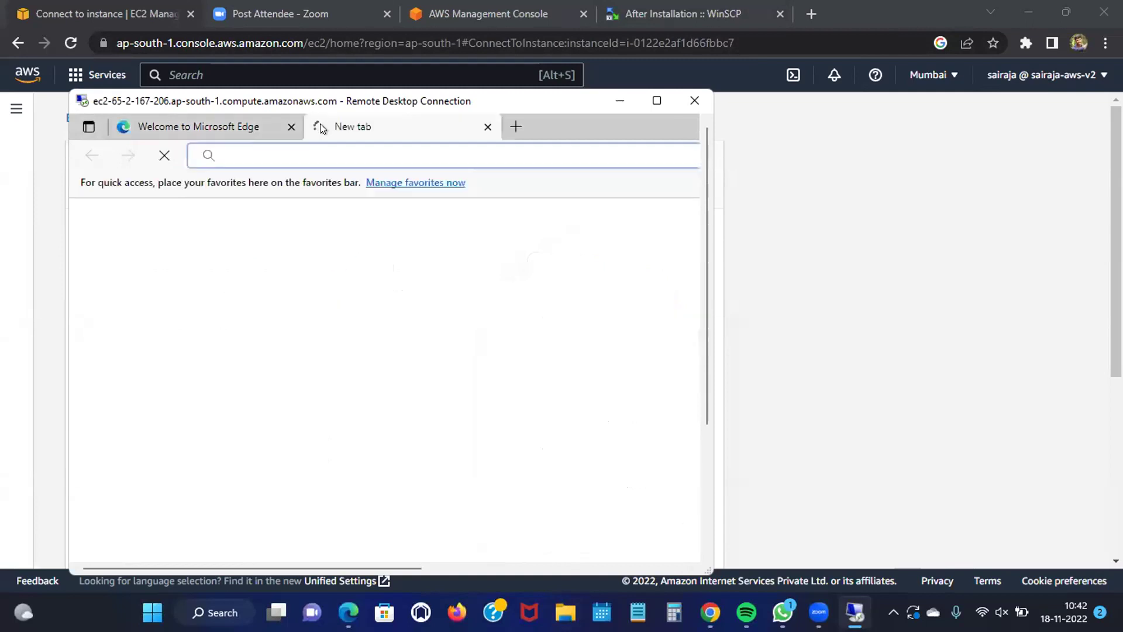
left_click(656, 101)
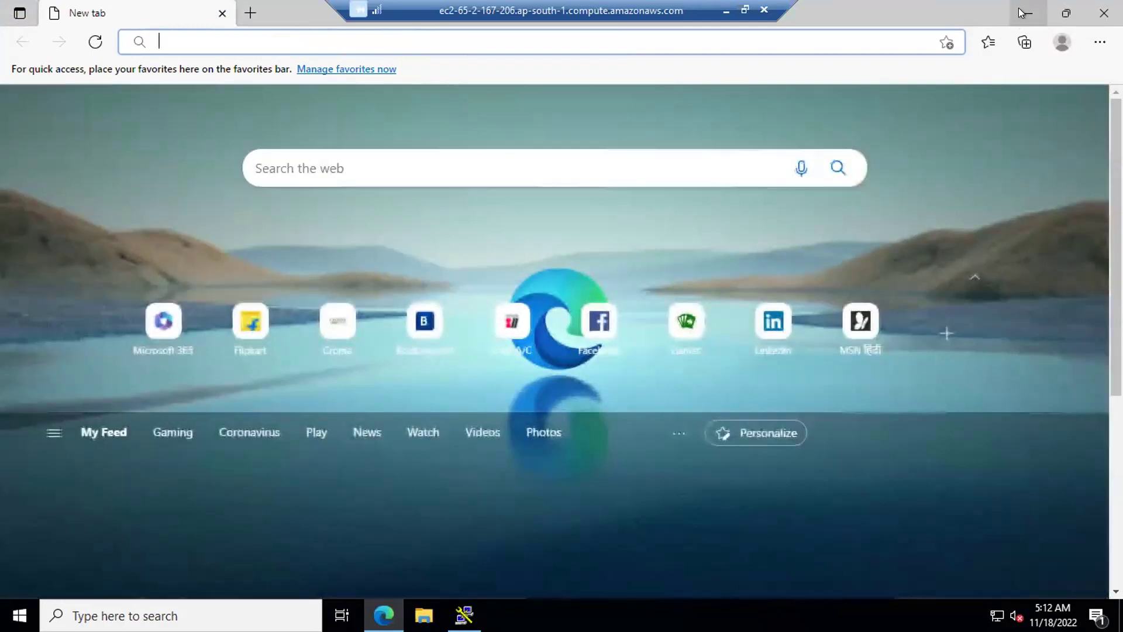
left_click(1020, 8)
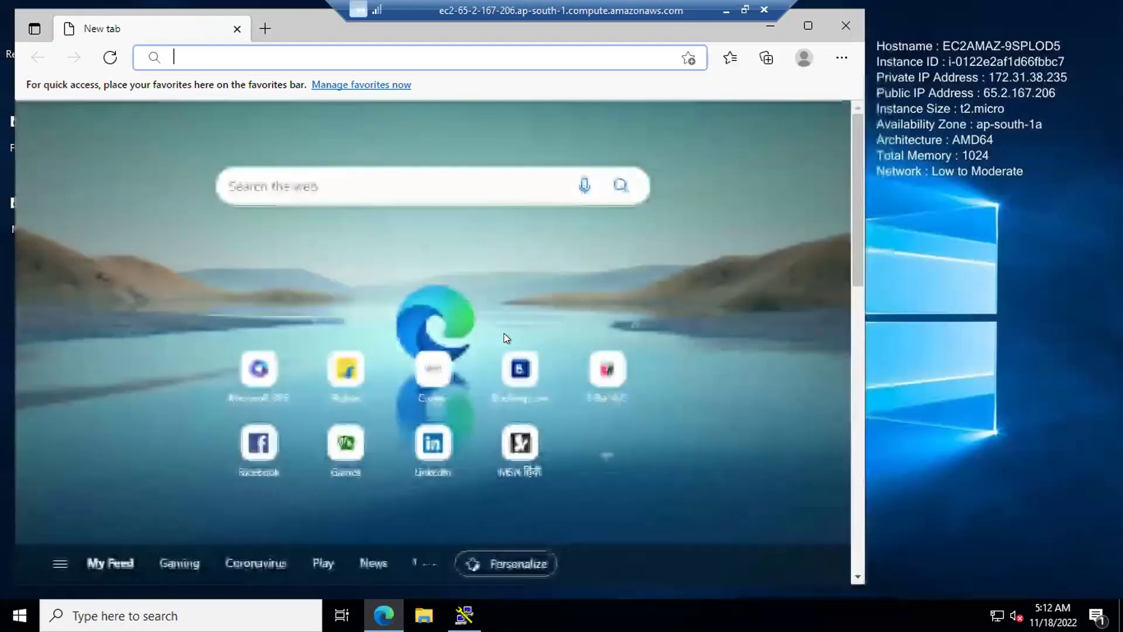
Open File Explorer on the remote instance and look through Local Disk (C:) and its Users folder
key("super+e")
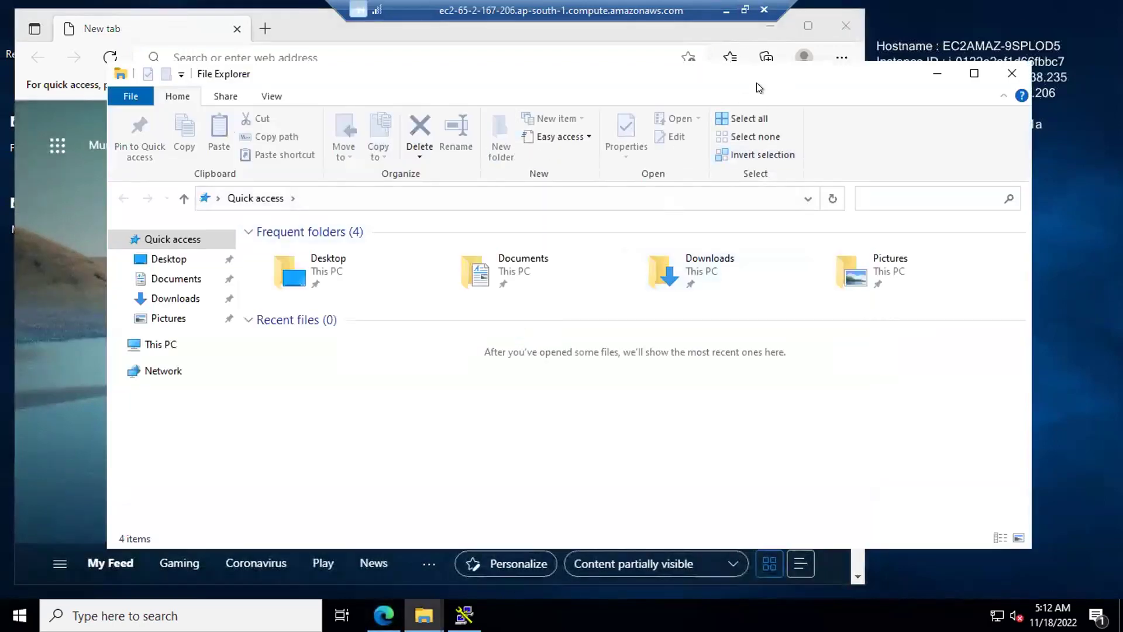
left_click(168, 345)
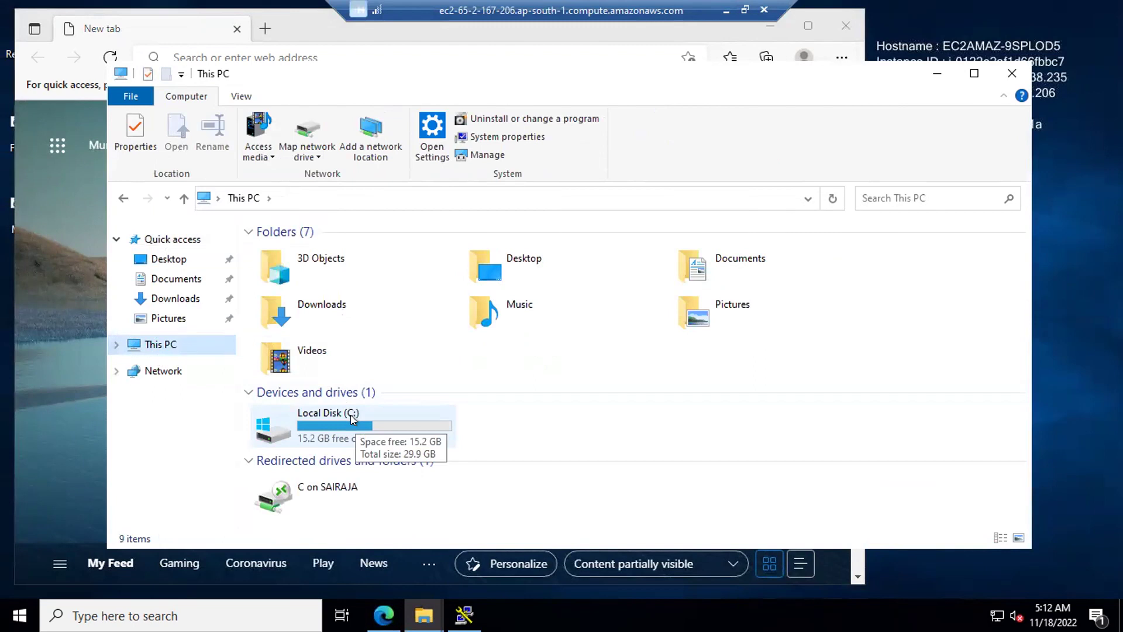
double_click(352, 417)
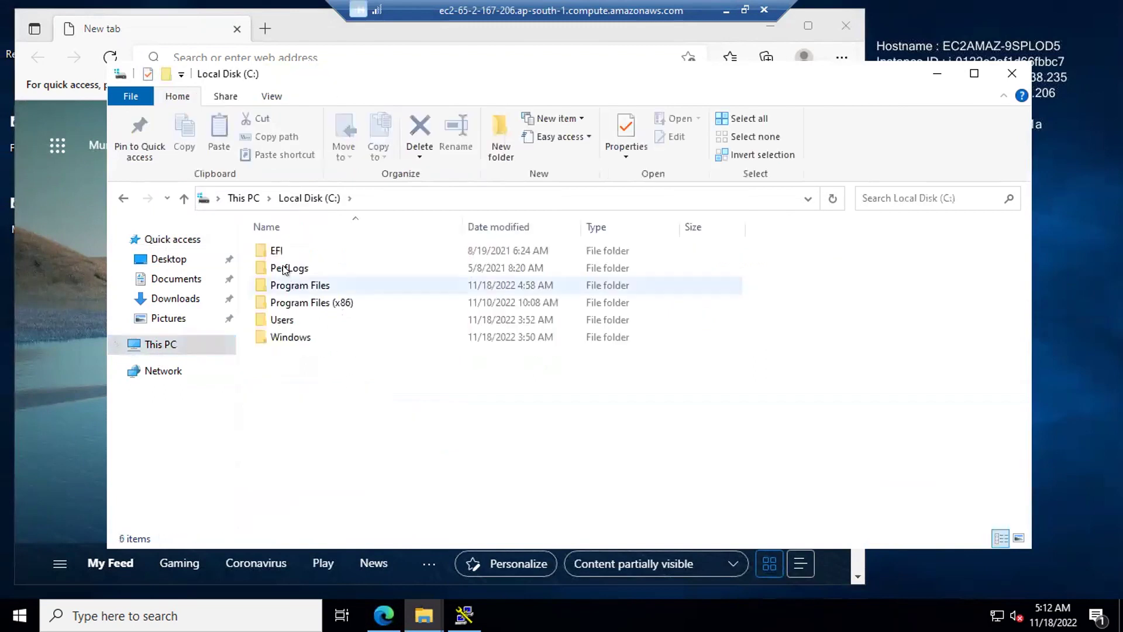
left_click(122, 198)
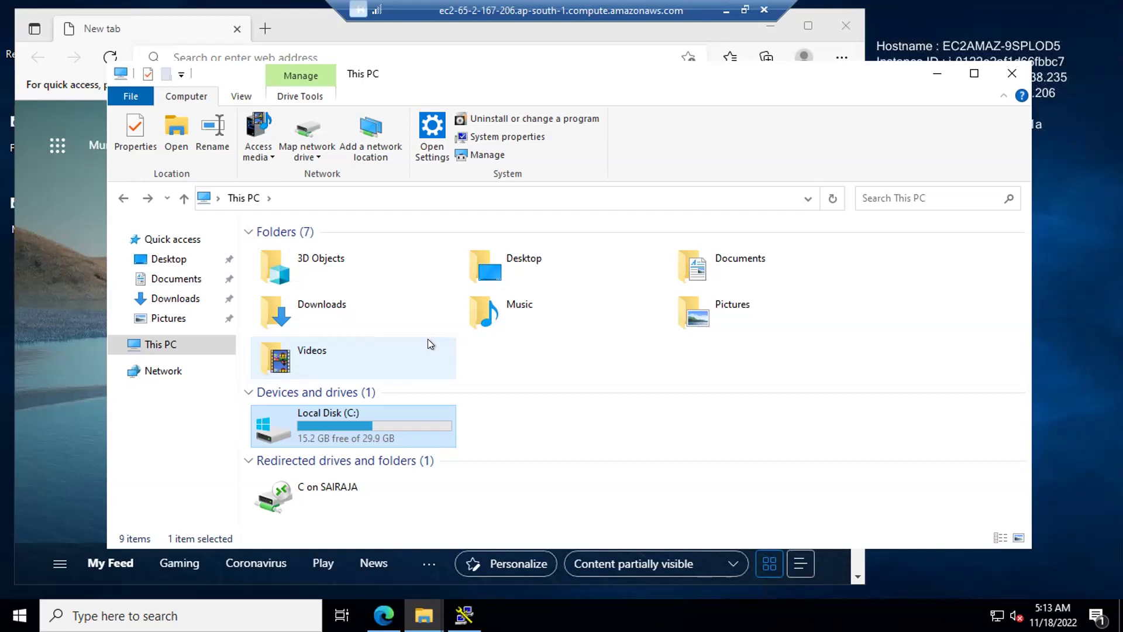
double_click(422, 413)
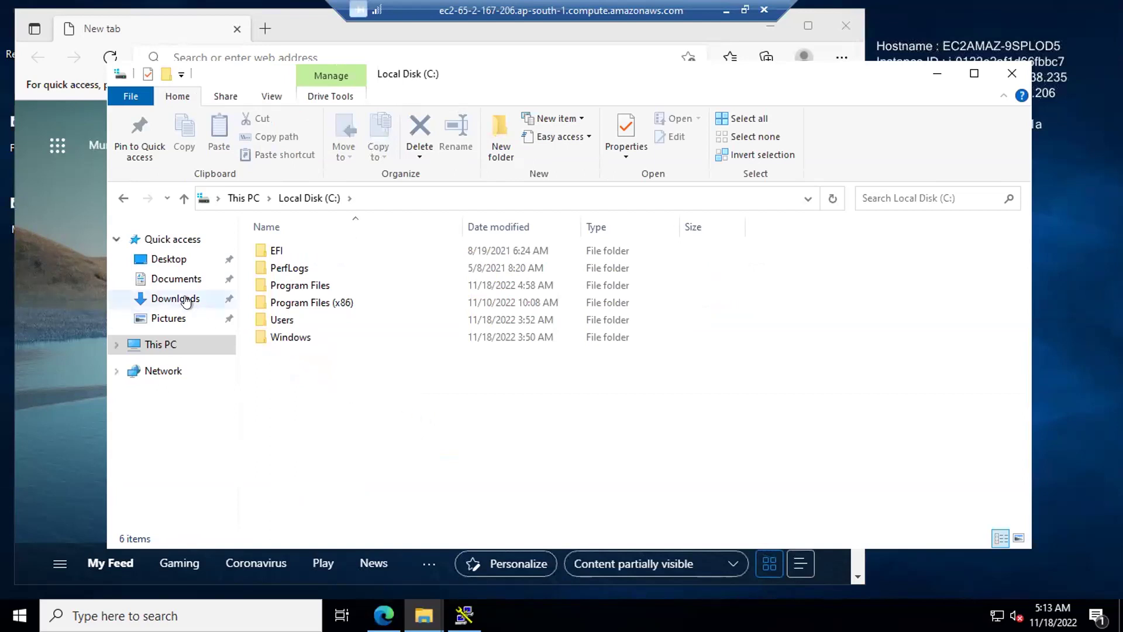
double_click(269, 321)
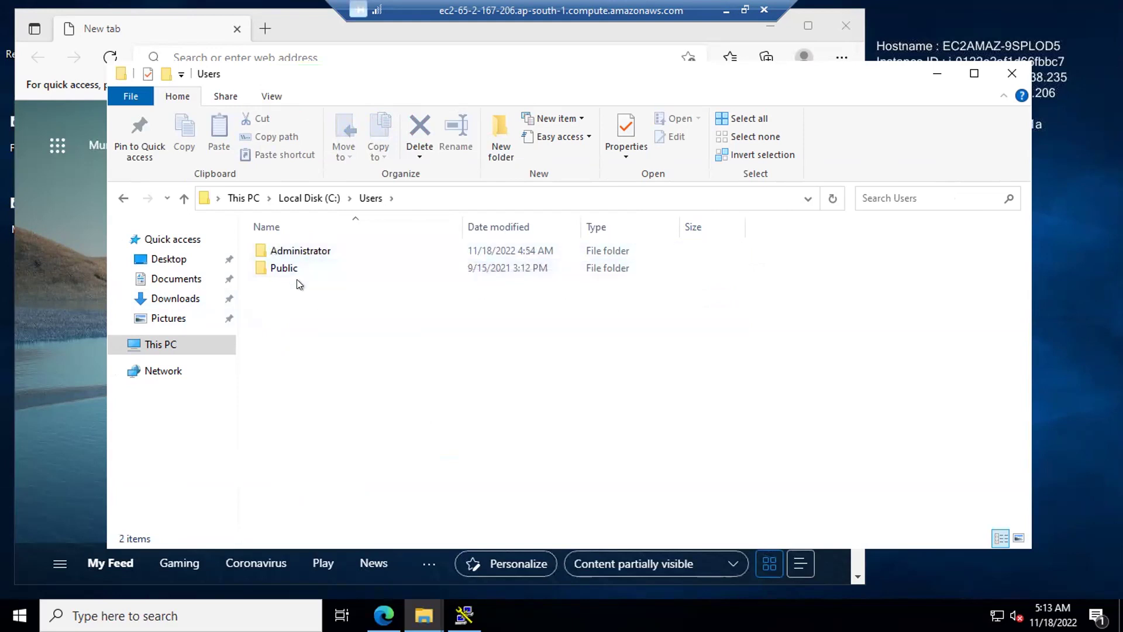
key("Down")
key("Down")
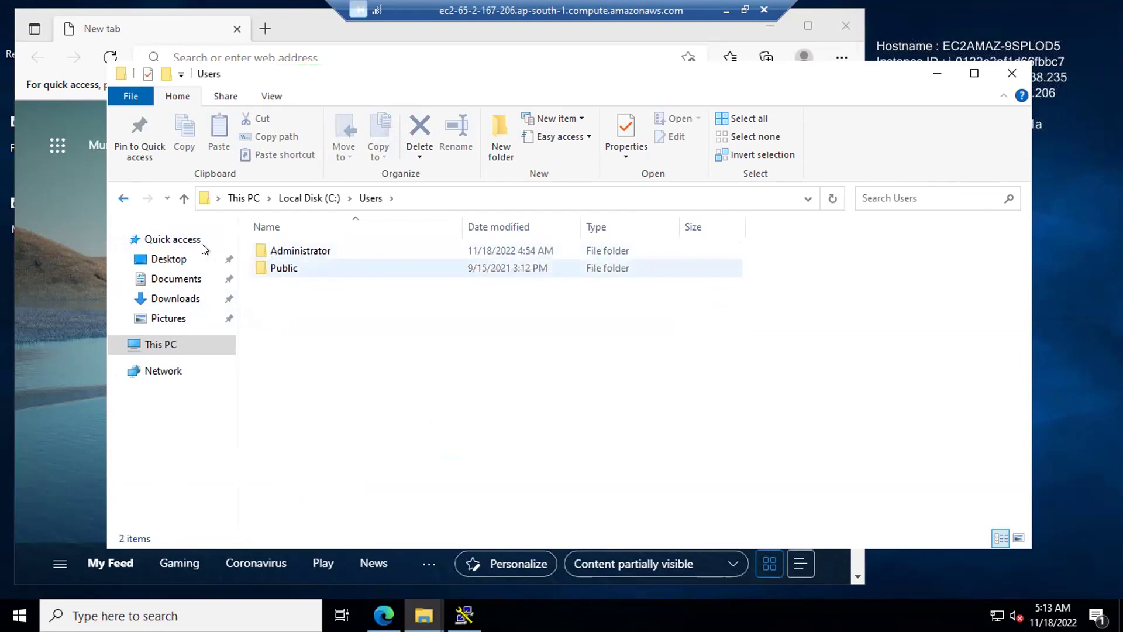
Browse the redirected C drive of the local computer to the Downloads folder in the personal user profile
left_click(111, 345)
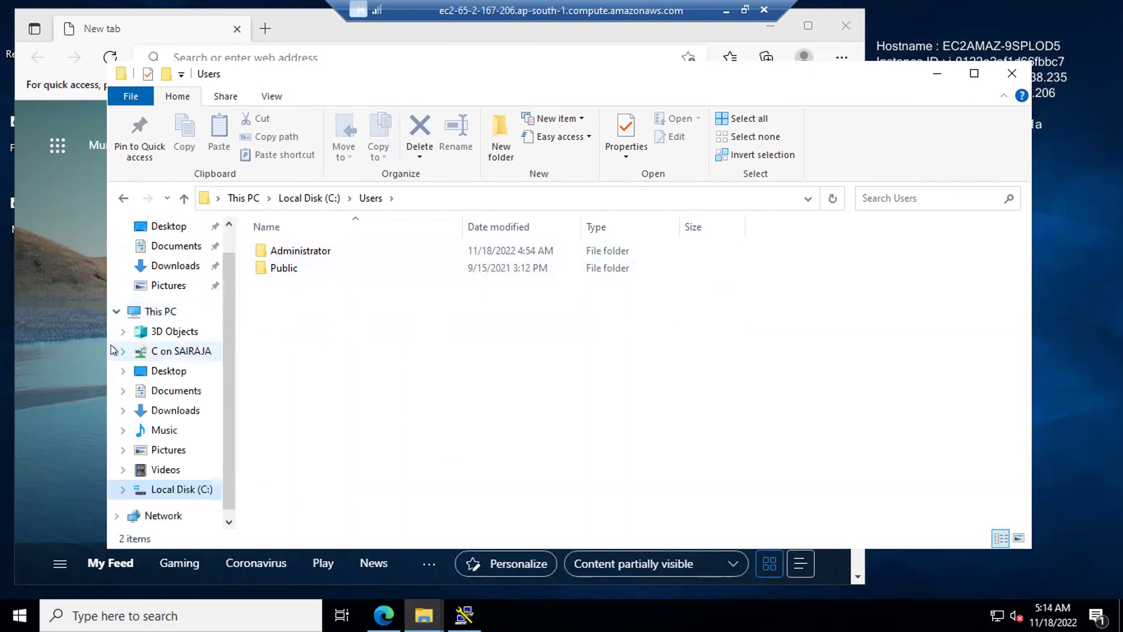
left_click(165, 351)
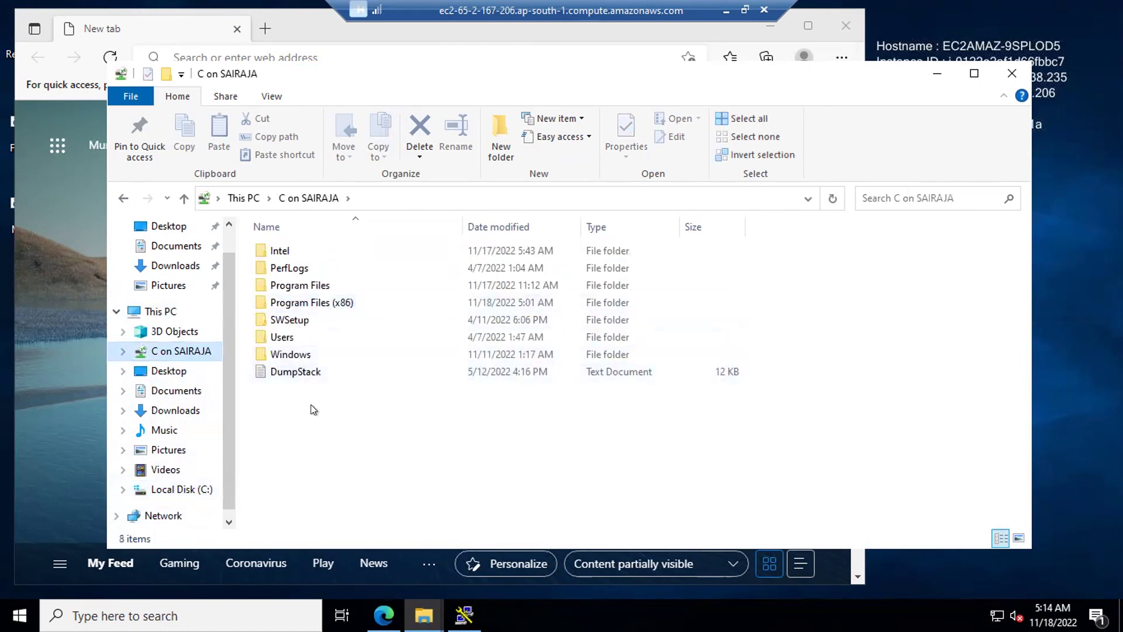
double_click(317, 337)
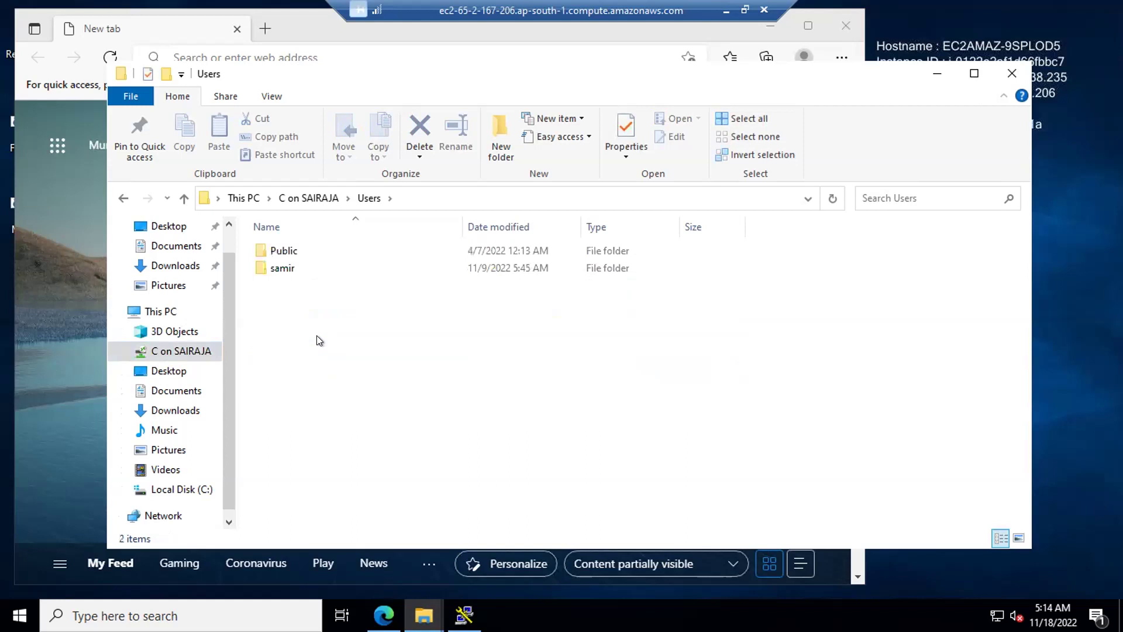
left_click(361, 263)
double_click(361, 259)
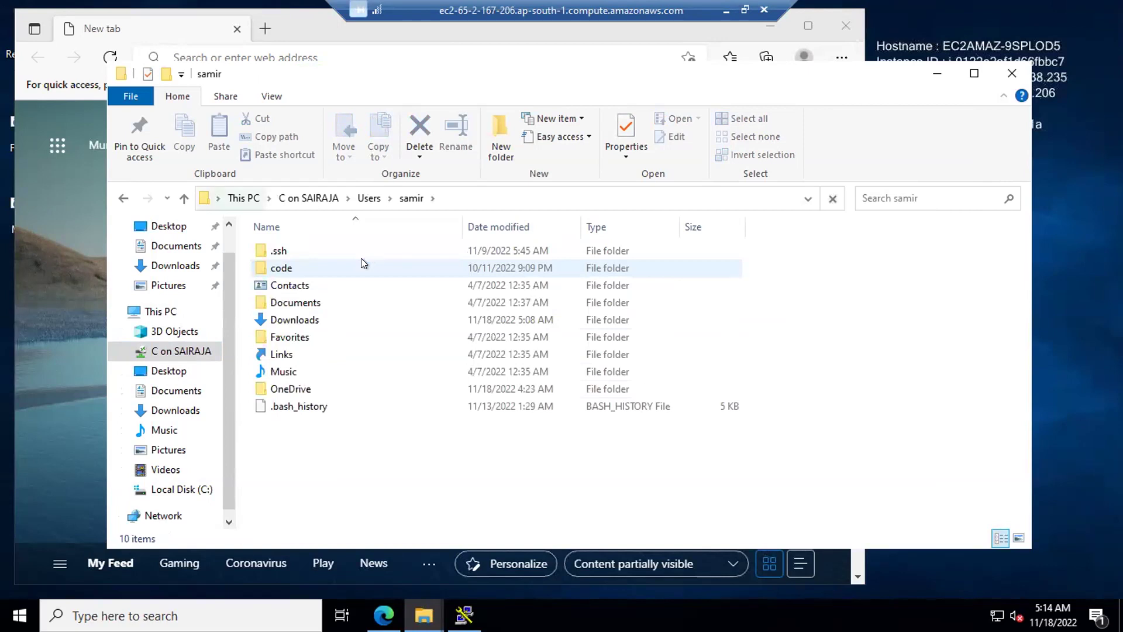
double_click(324, 313)
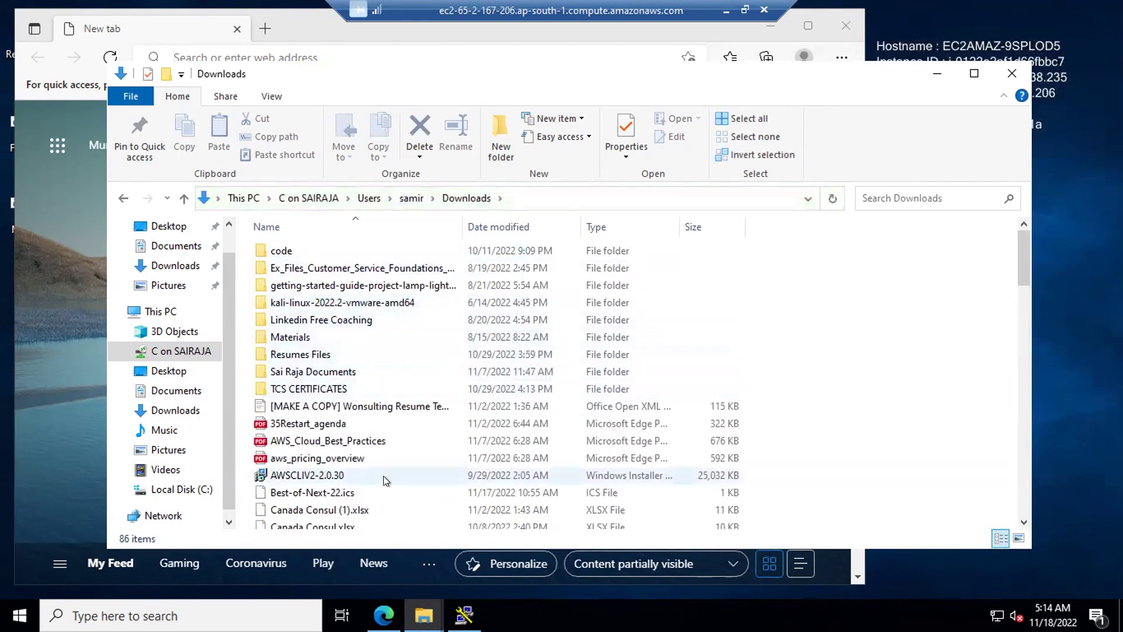
Search the local computer's redirected Downloads folder for "linux"
scroll(378, 468, "down", 8)
scroll(374, 462, "up", 6)
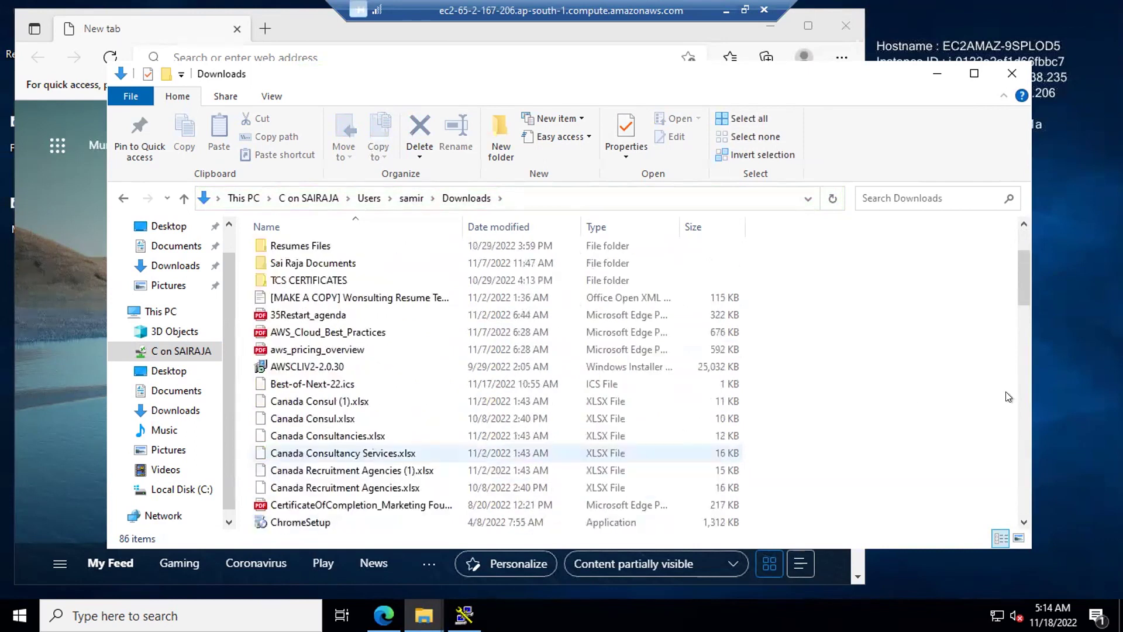
scroll(1008, 398, "up", 2)
left_click(912, 196)
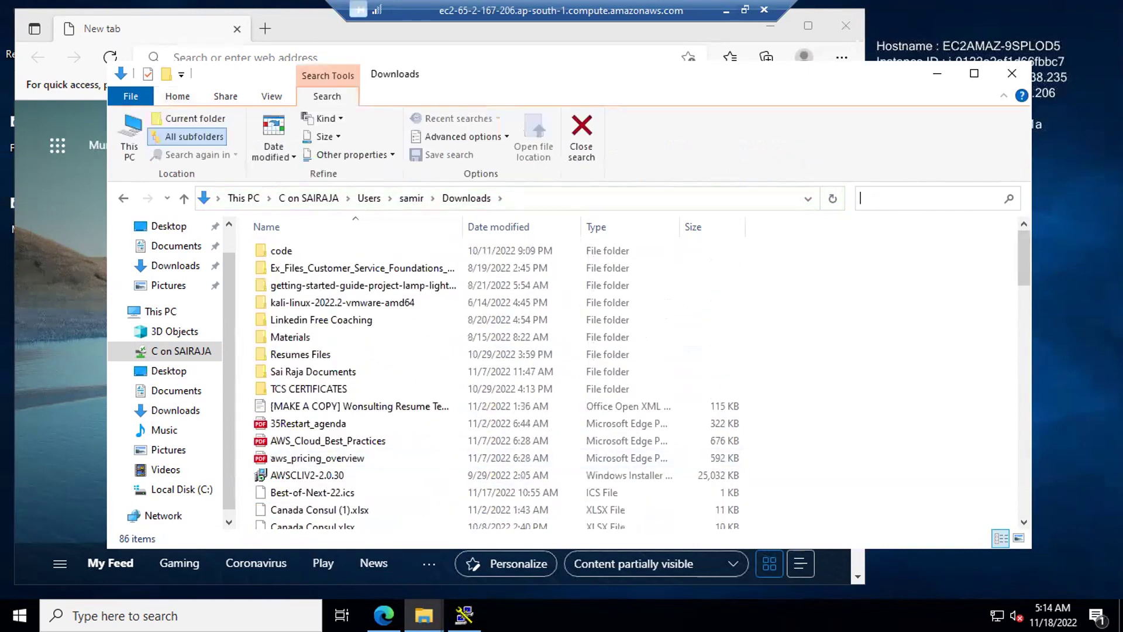
type("linux")
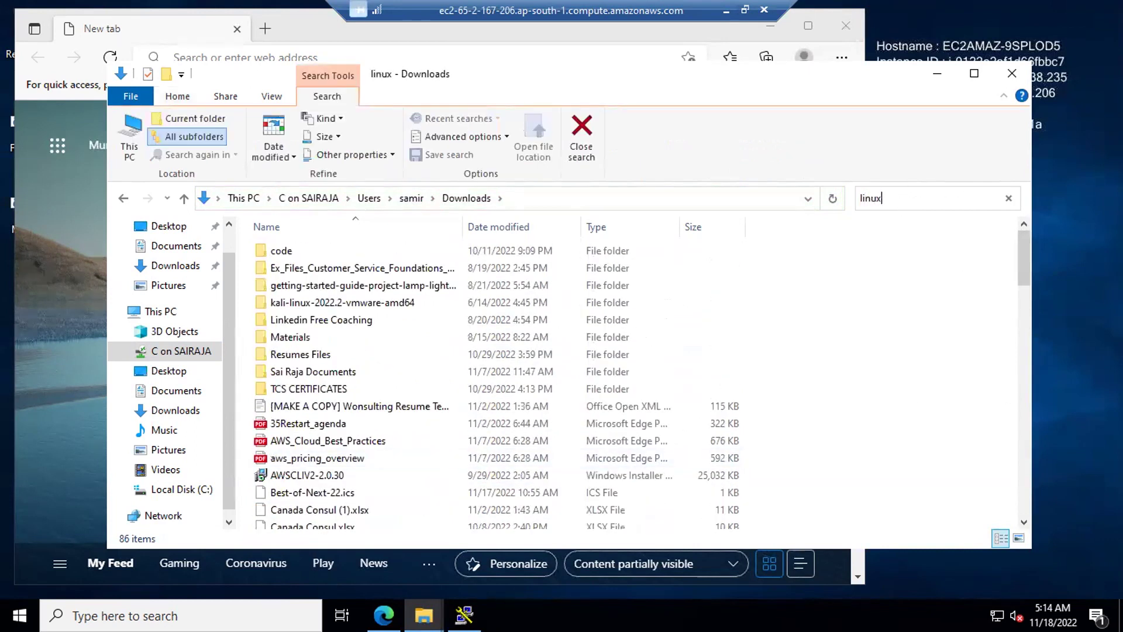
key("Return")
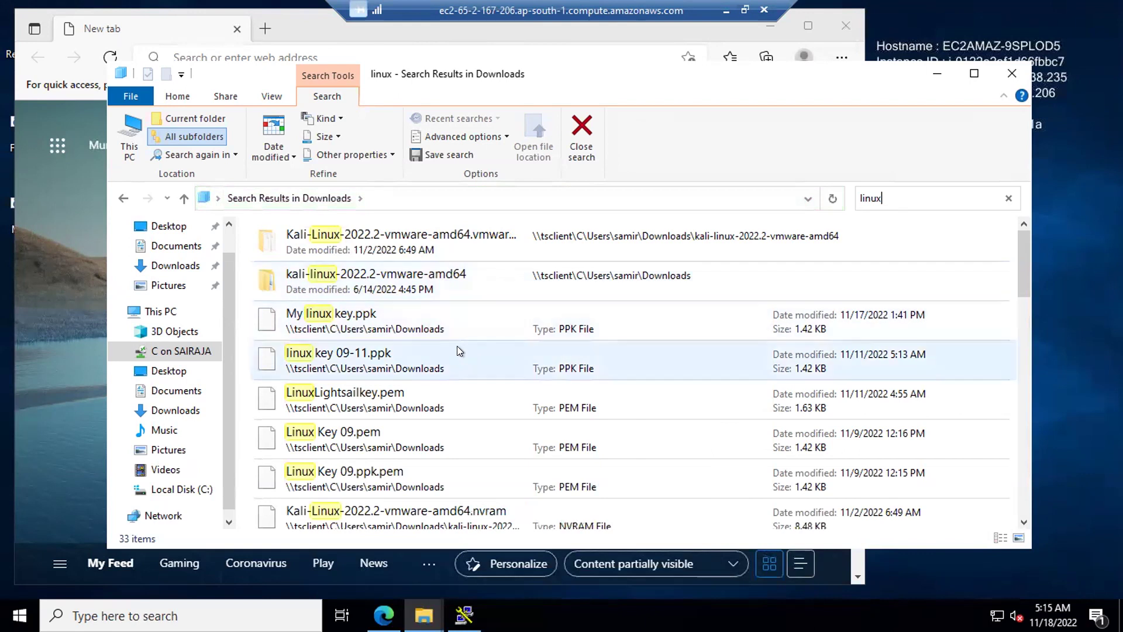
Examine the search results for Linux key files and select My linux key.ppk
scroll(457, 350, "down", 2)
scroll(468, 362, "up", 2)
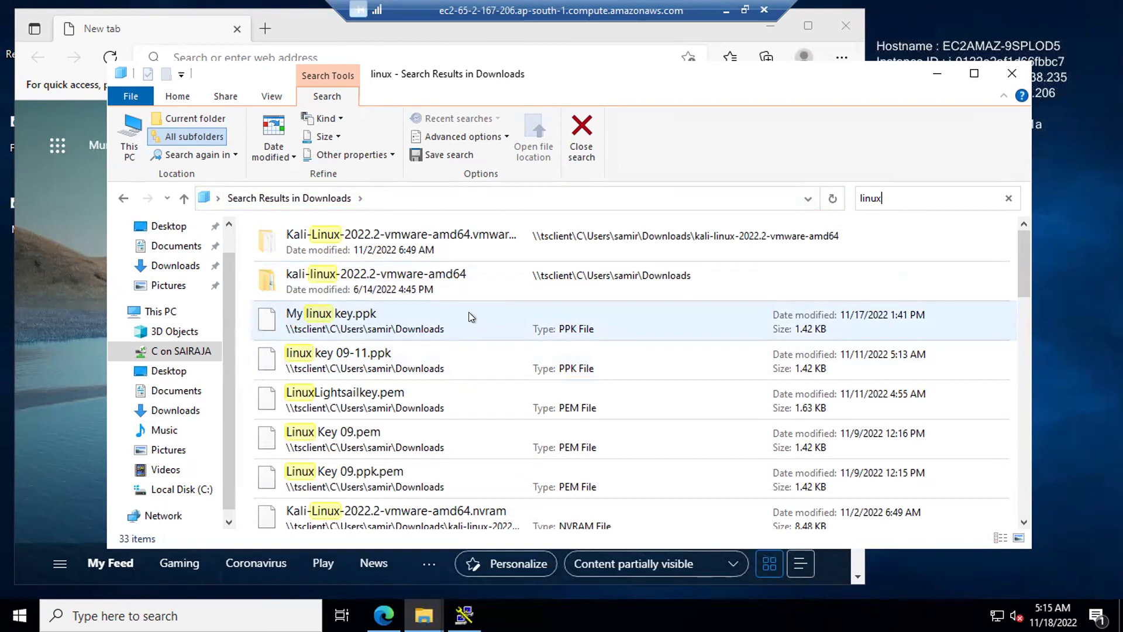
scroll(462, 372, "down", 2)
scroll(462, 375, "up", 2)
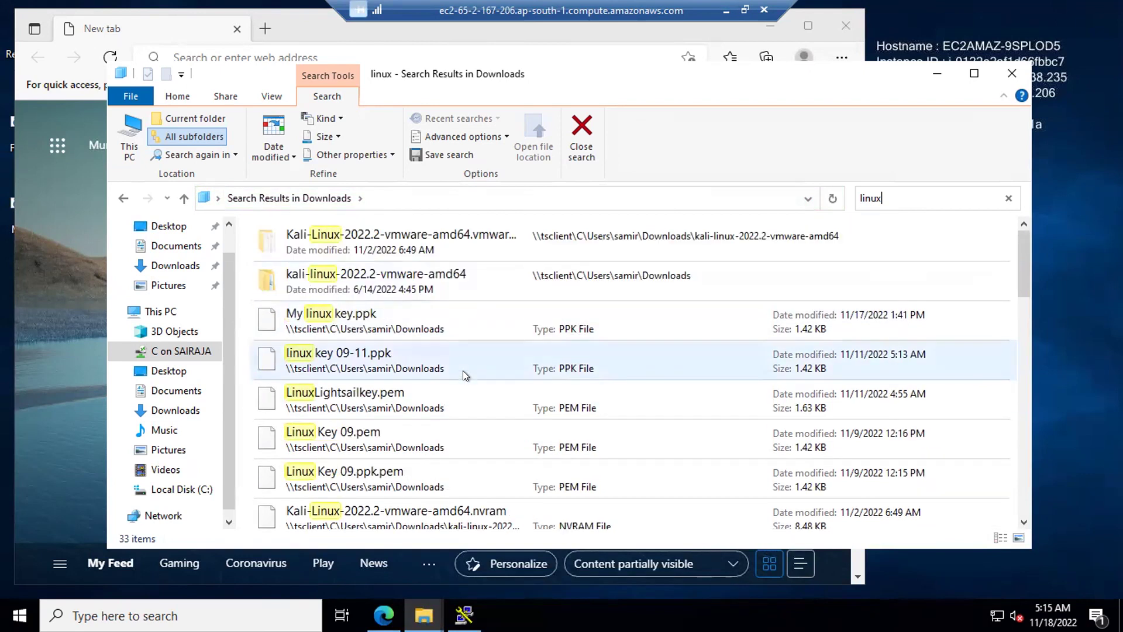
left_click(473, 323)
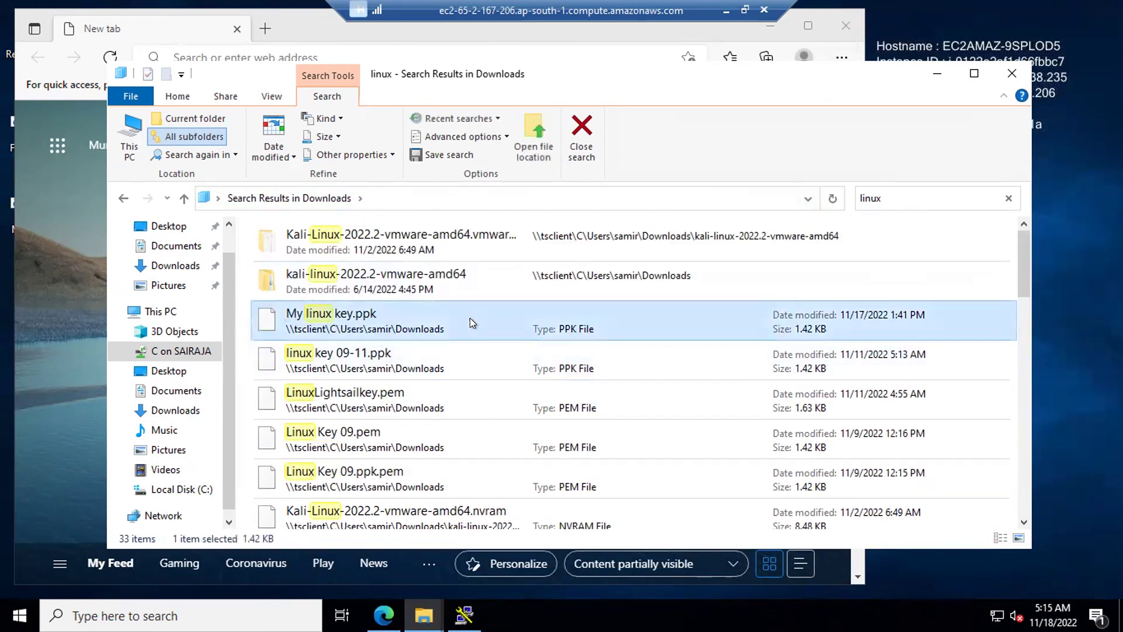
left_click(470, 318)
key("Escape")
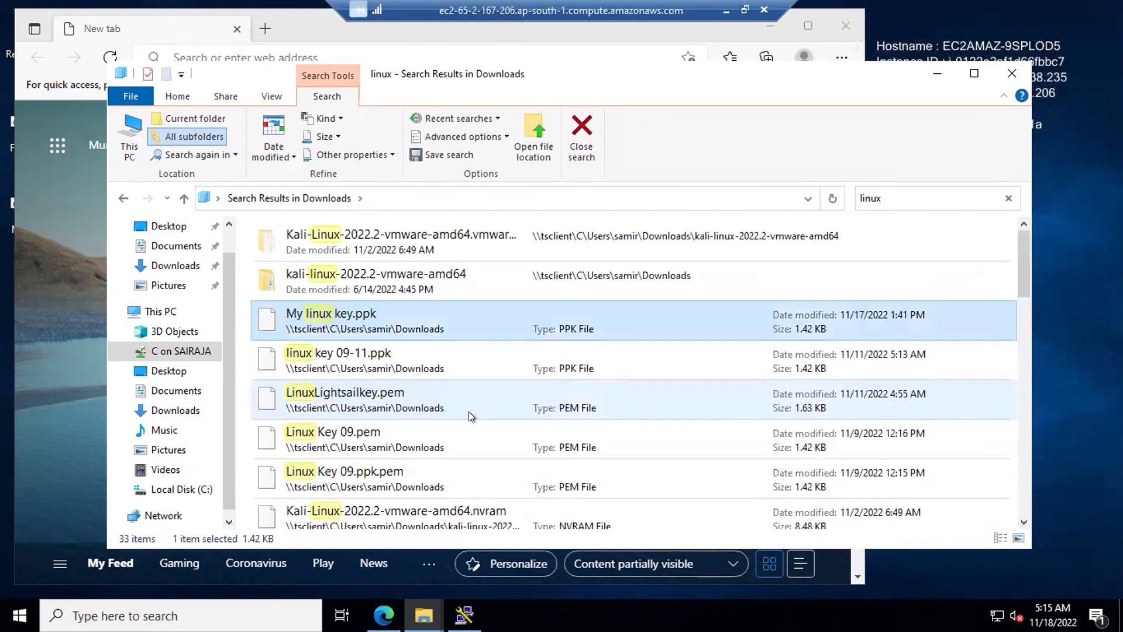
scroll(468, 412, "down", 2)
scroll(469, 403, "down", 3)
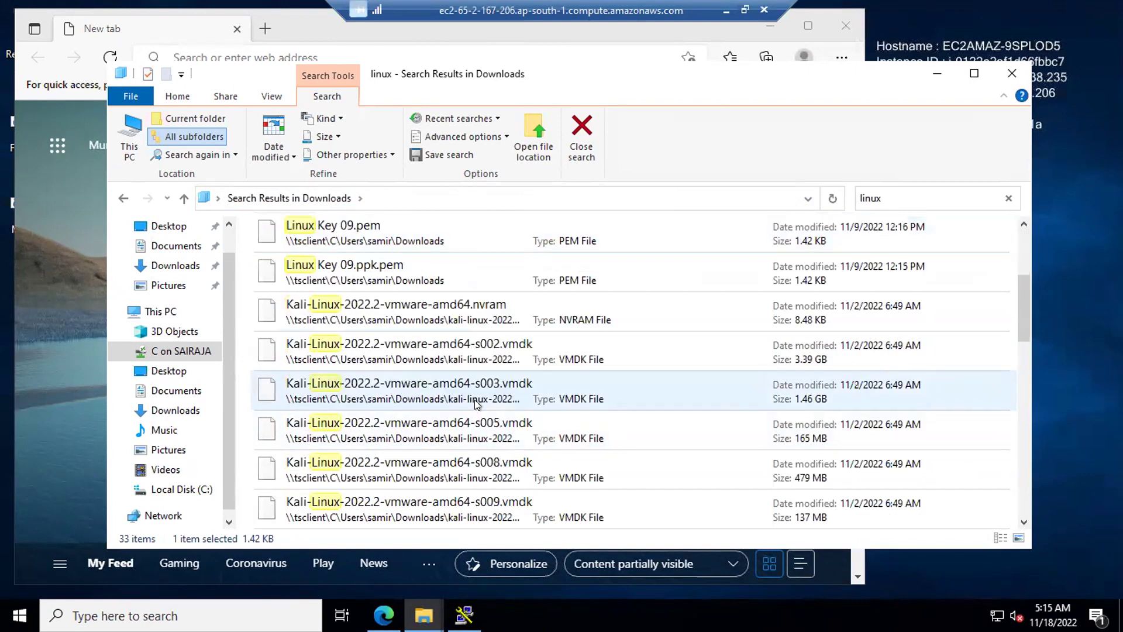
scroll(469, 377, "up", 5)
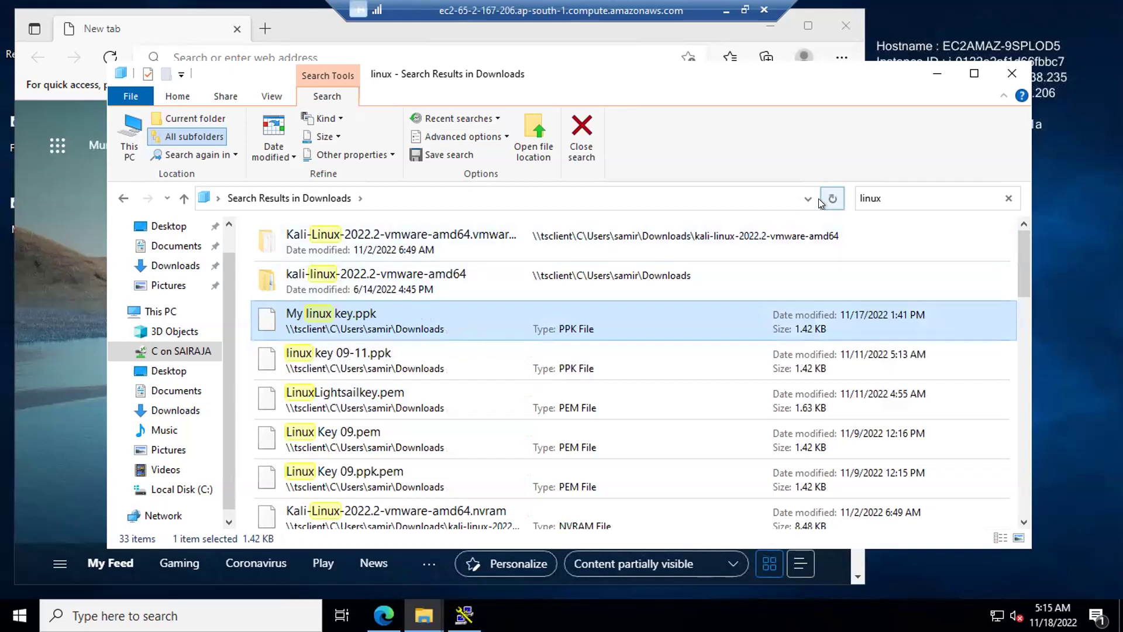
Clear the search and select Windows Key-PPK.ppk in the redirected Downloads folder
left_click(917, 192)
key("BackSpace")
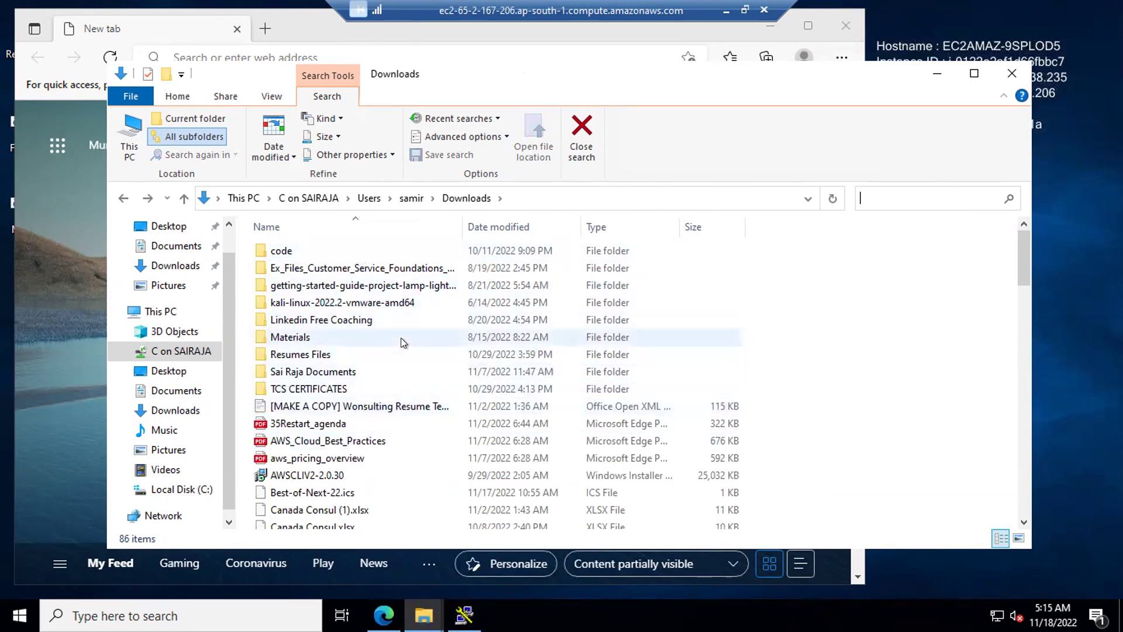
scroll(350, 434, "down", 20)
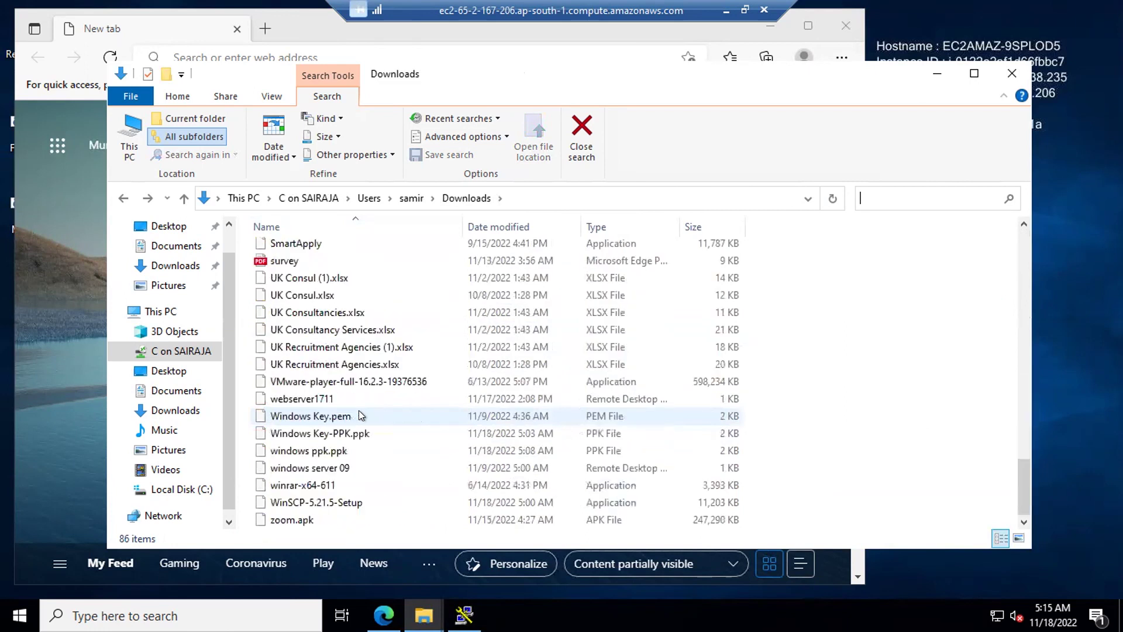
left_click(412, 430)
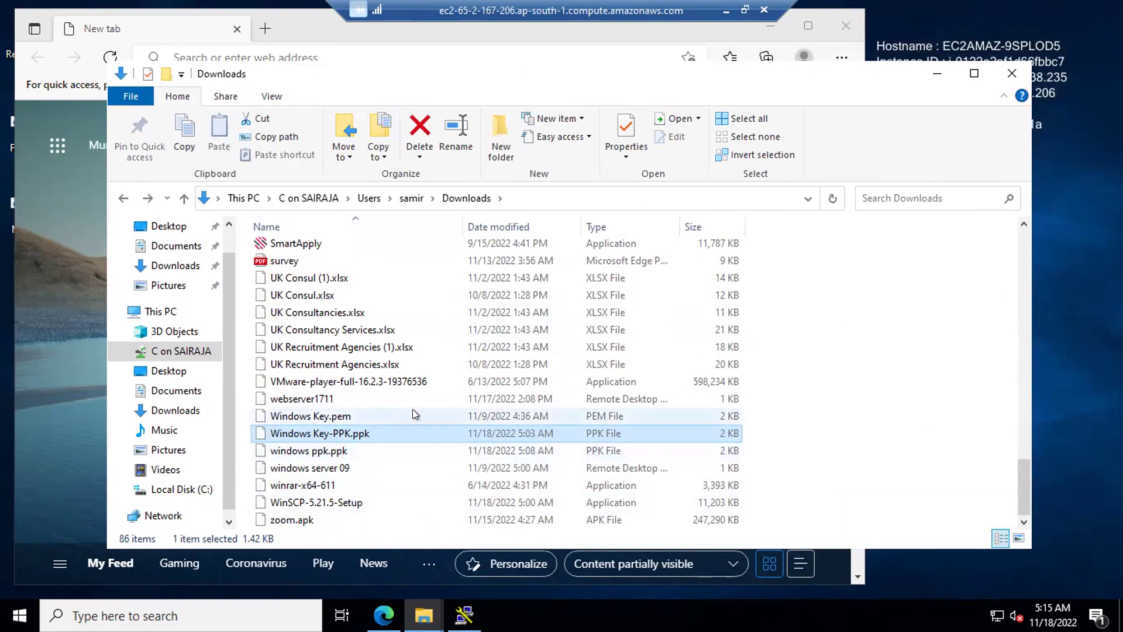
scroll(413, 410, "up", 3)
scroll(412, 401, "down", 3)
scroll(416, 414, "up", 2)
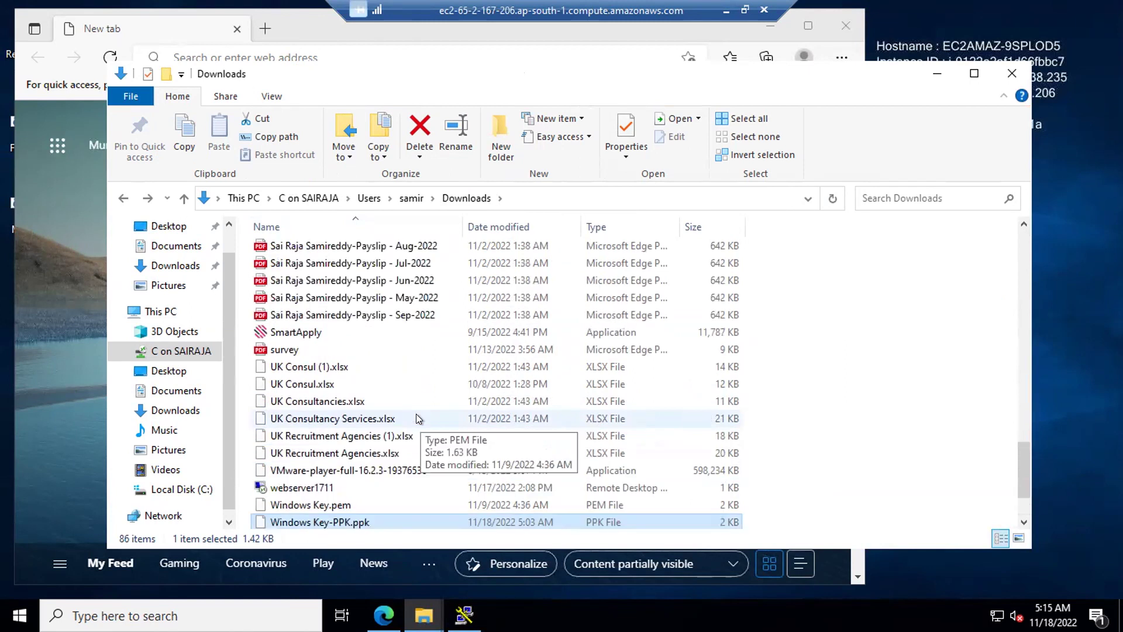
scroll(416, 419, "down", 2)
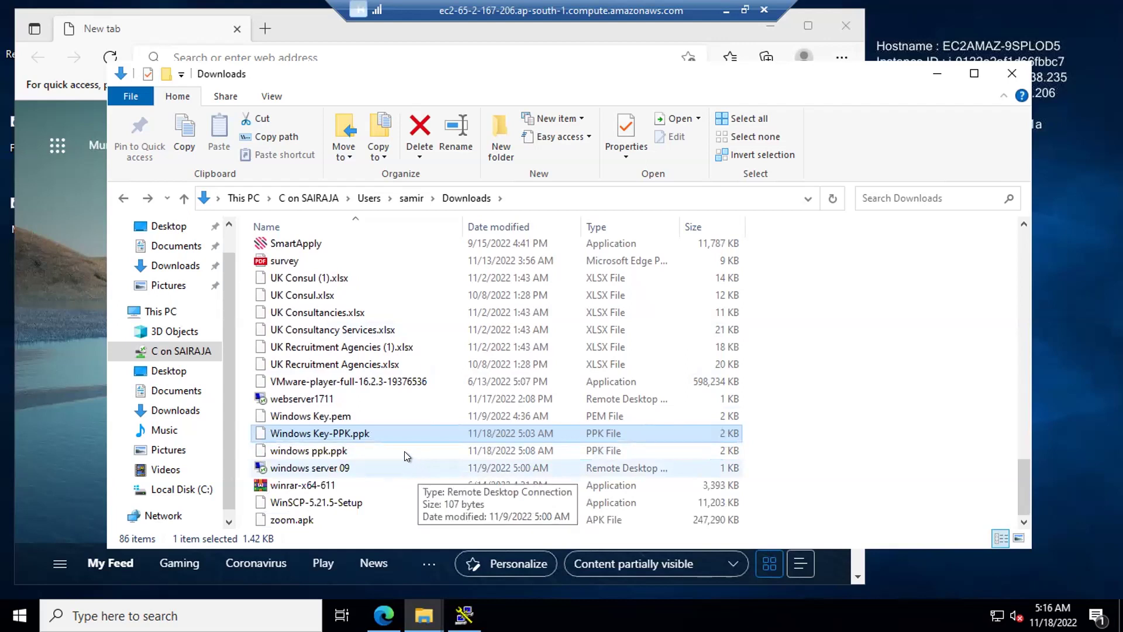
scroll(412, 437, "up", 1)
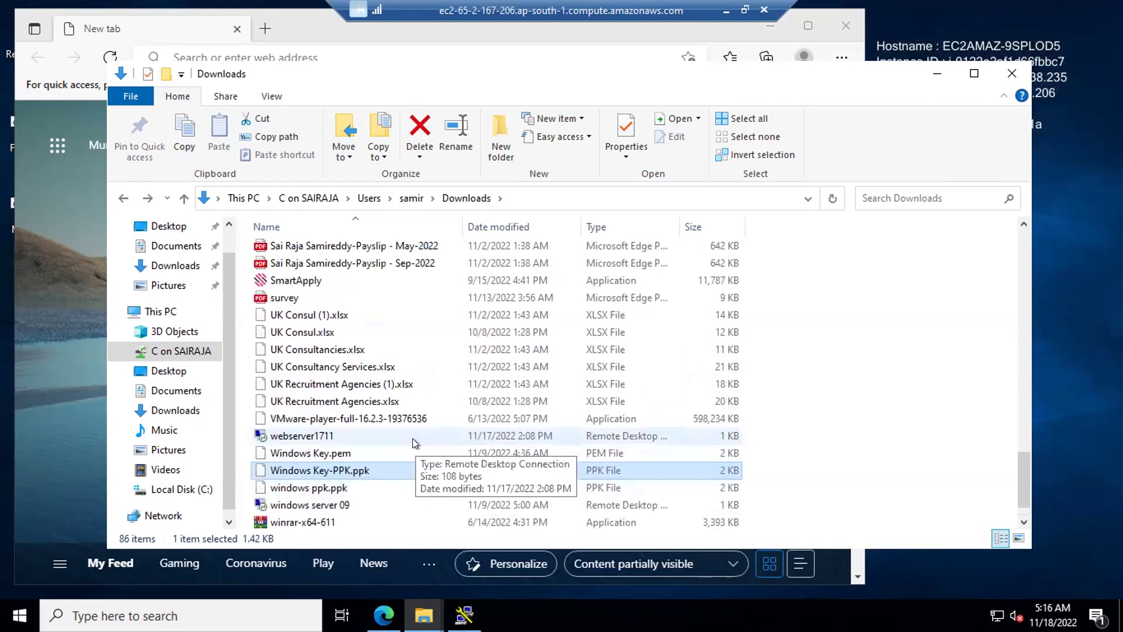
scroll(412, 437, "down", 1)
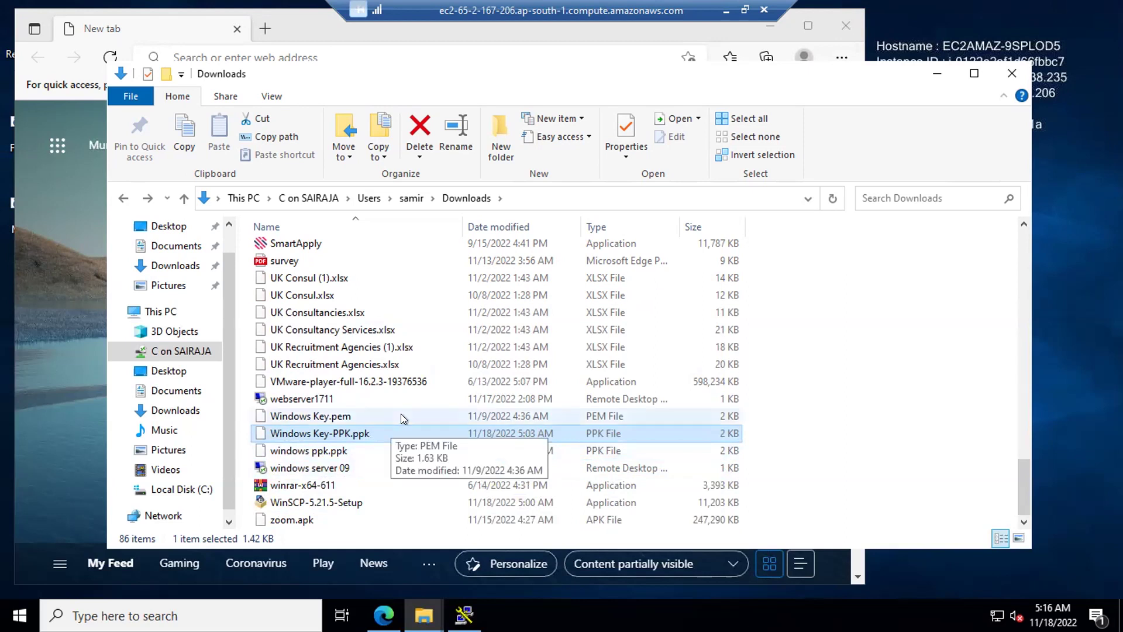
scroll(401, 413, "up", 6)
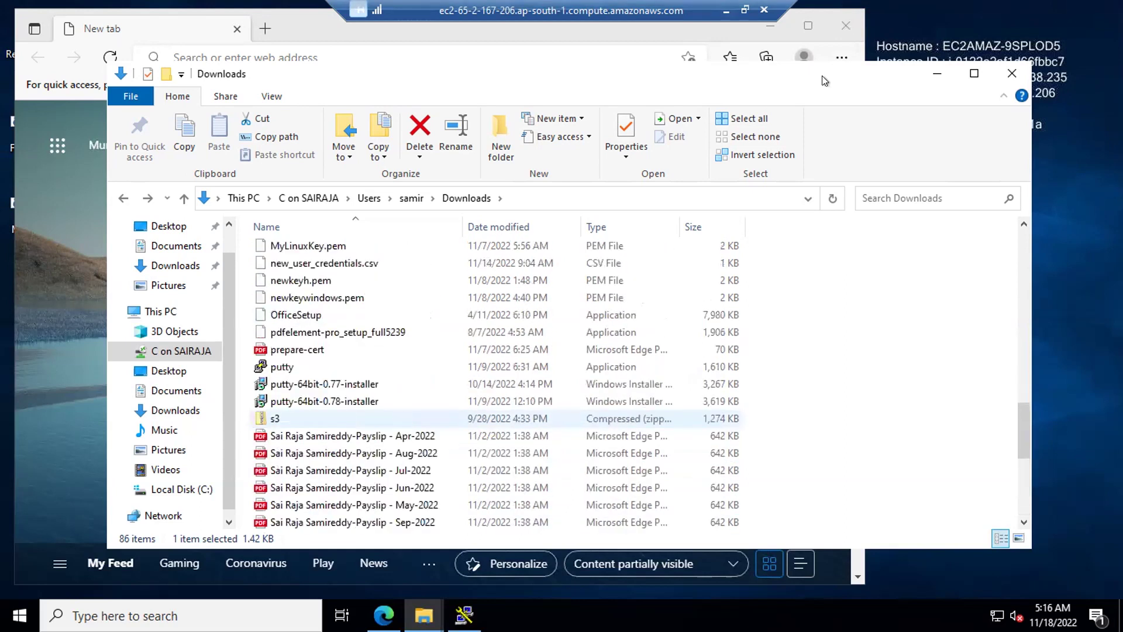
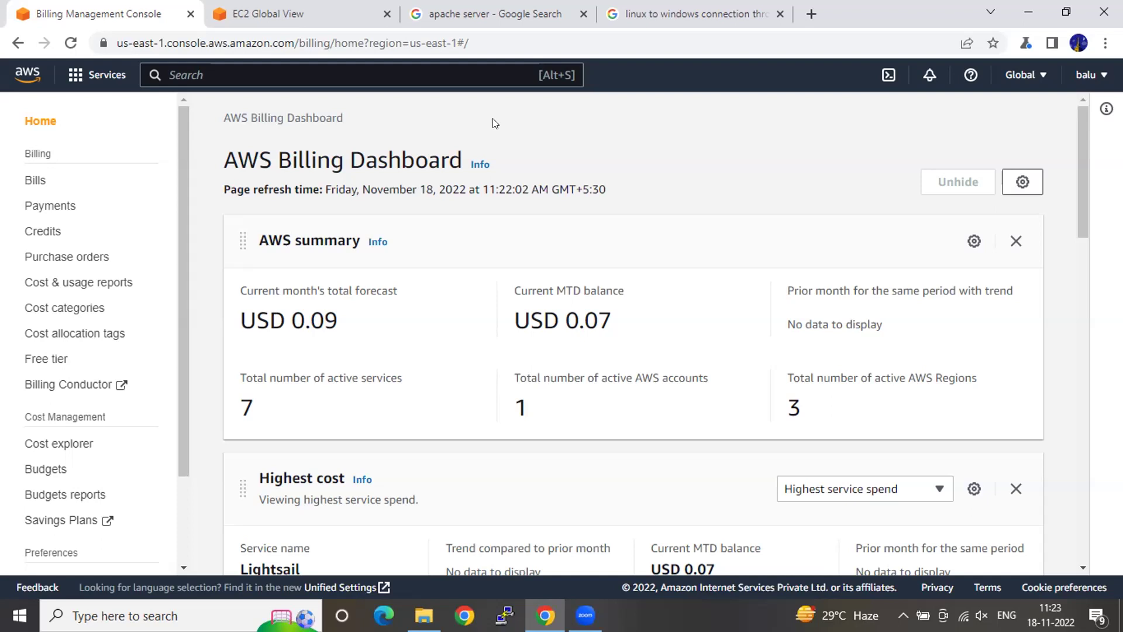
Open the AWS Free Tier page in the billing console and examine the forecasted and actual usage of EC2 block storage
left_click(632, 389)
left_click(50, 363)
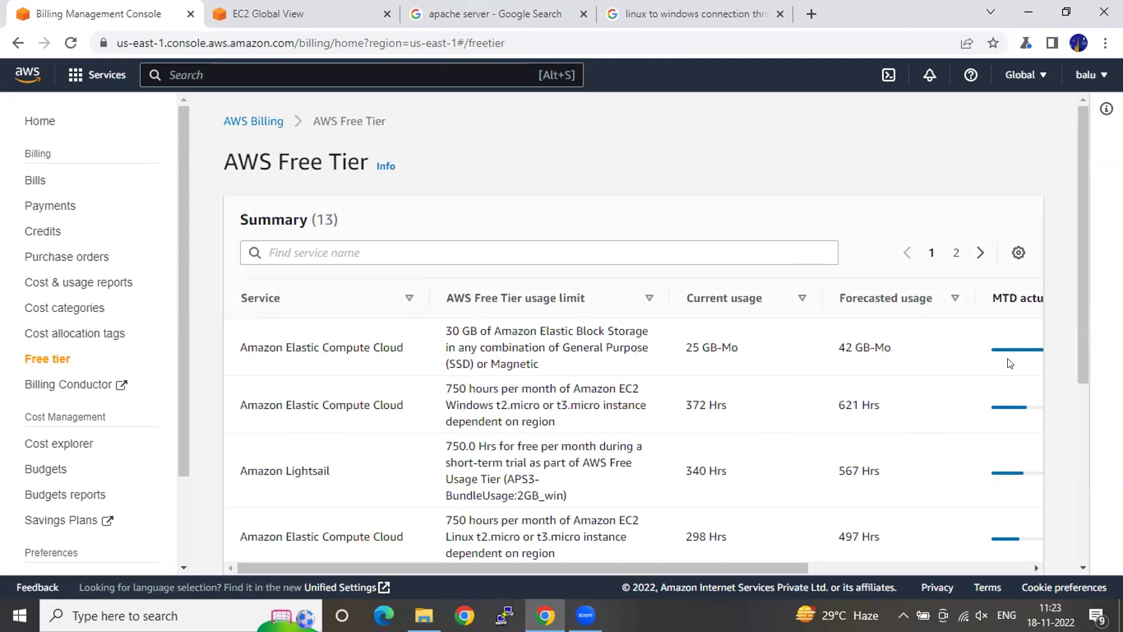
triple_click(864, 347)
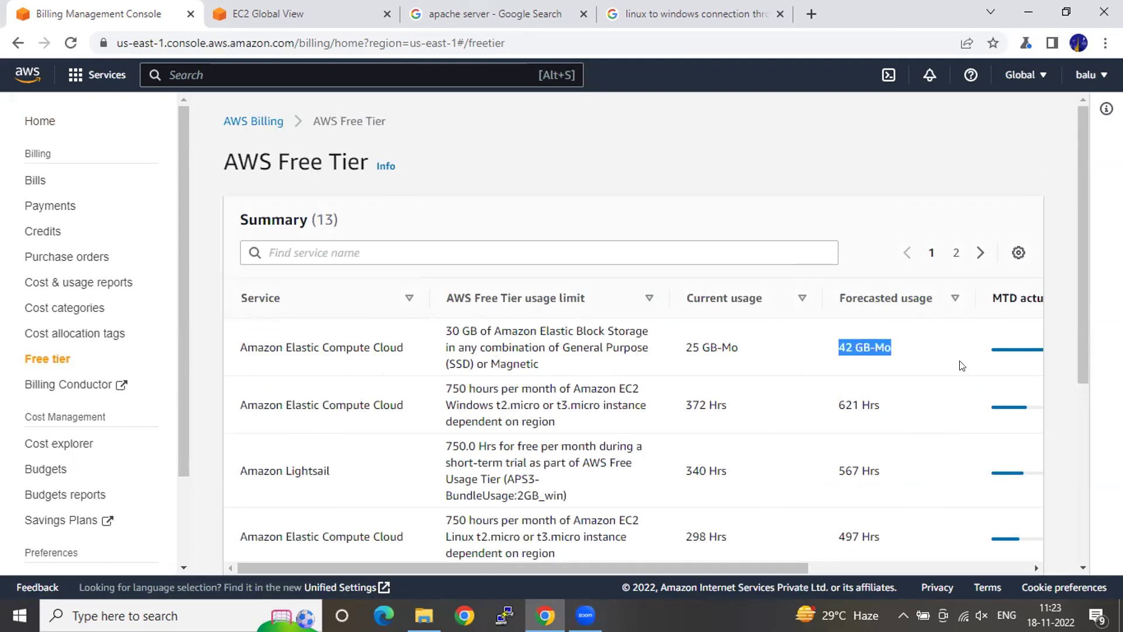
left_click_drag(778, 571, 860, 571)
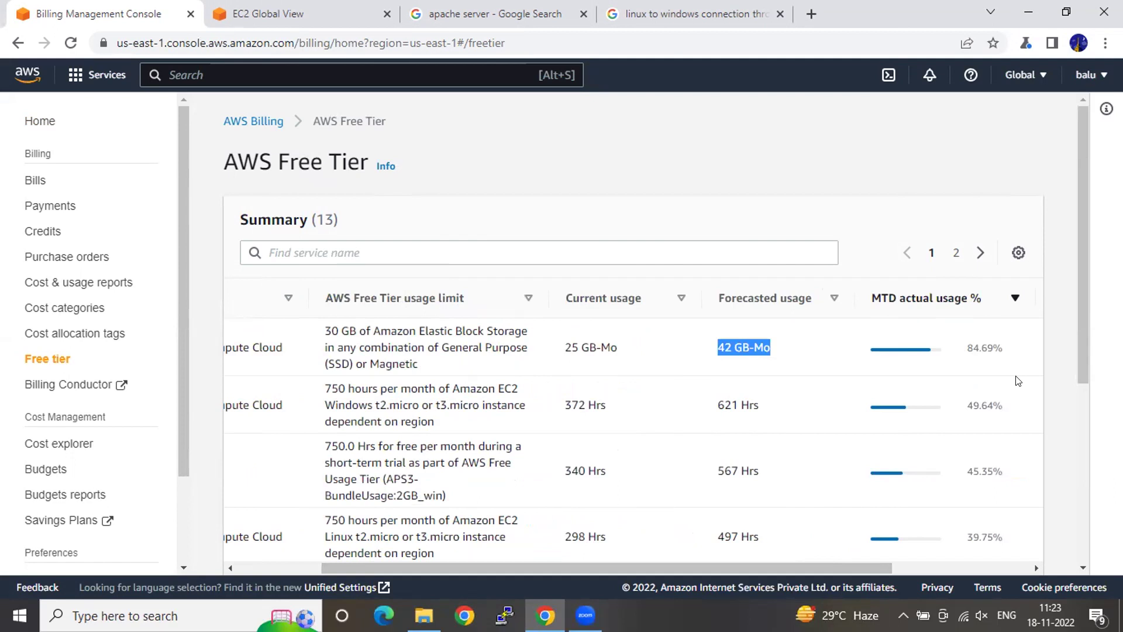
left_click_drag(797, 567, 623, 551)
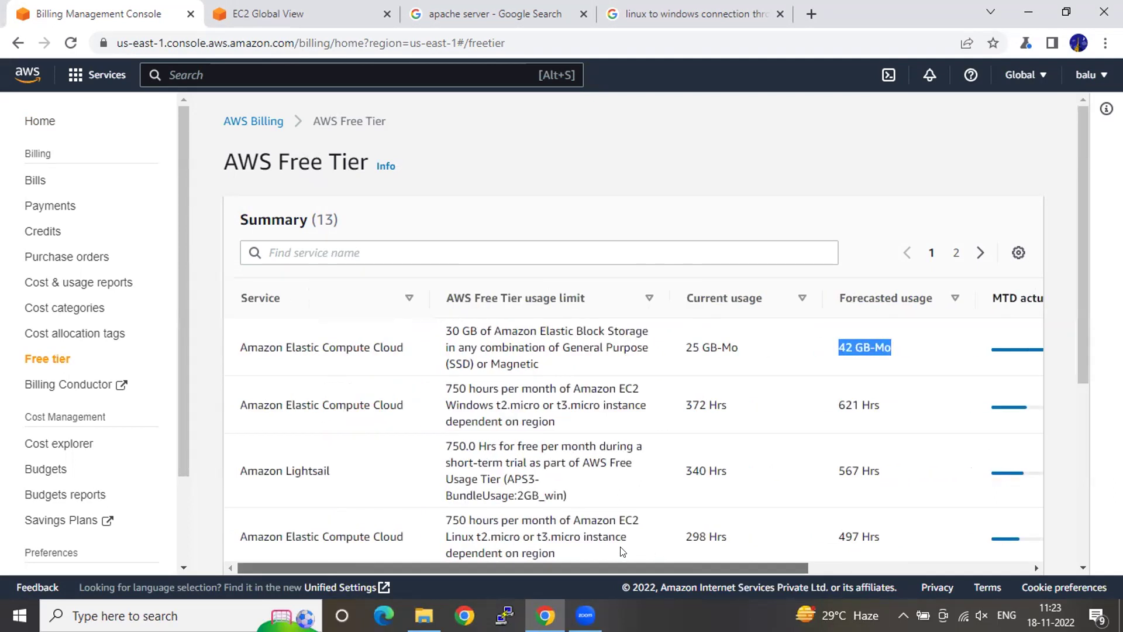
Examine the Free Tier summary for each service, comparing usage limits with current, forecasted and month-to-date usage
scroll(689, 488, "down", 1)
scroll(690, 488, "down", 3)
scroll(691, 488, "down", 3)
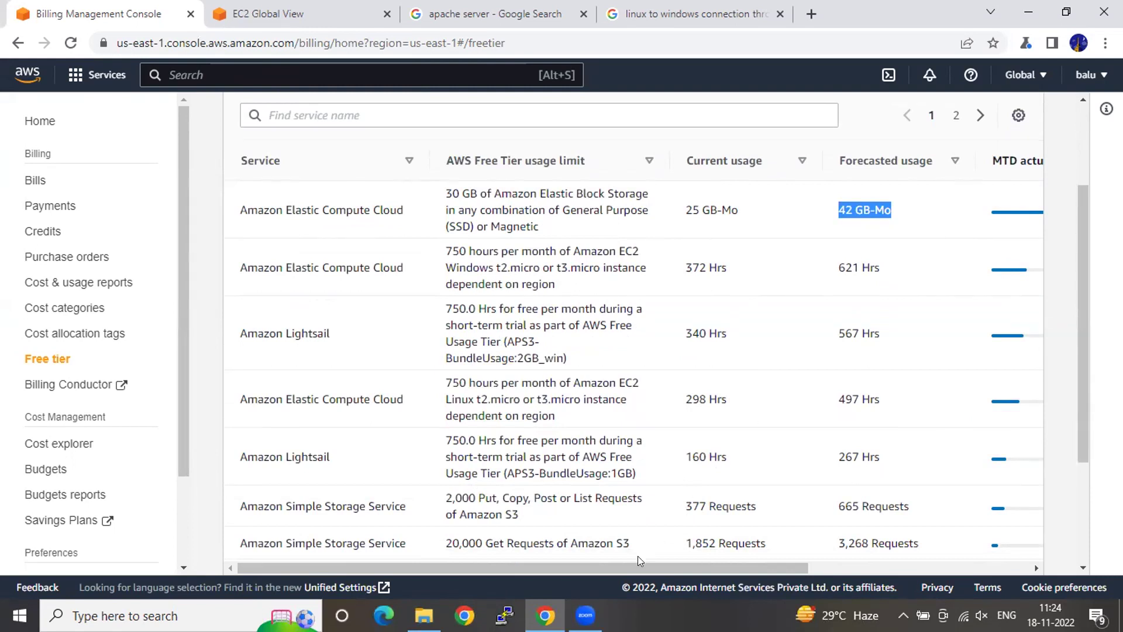
left_click_drag(633, 565, 883, 567)
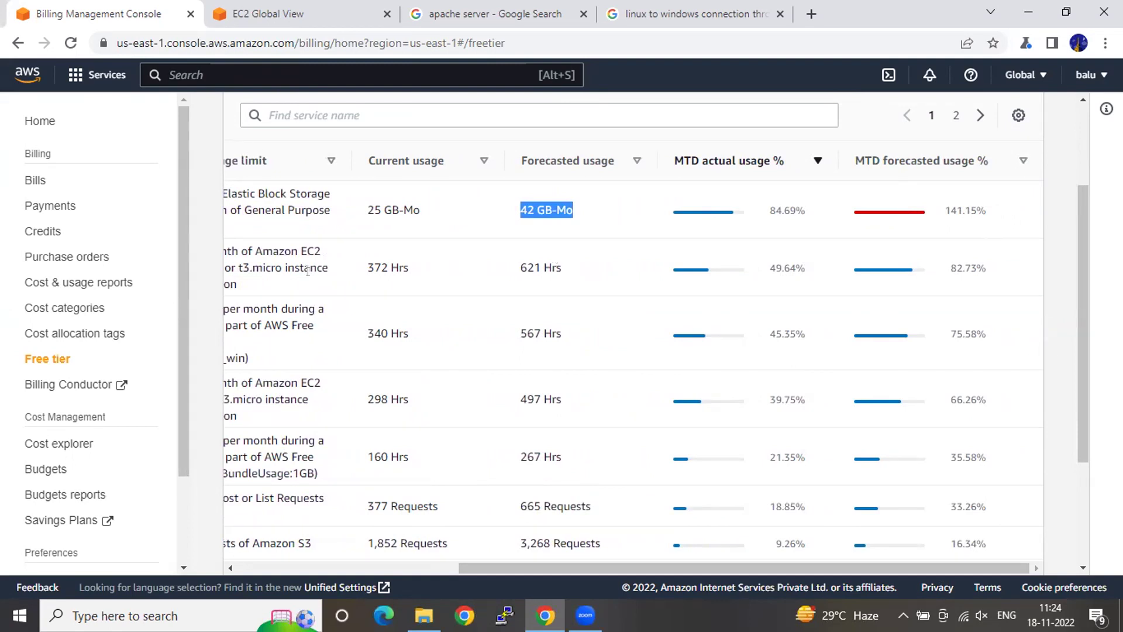
left_click_drag(650, 571, 509, 570)
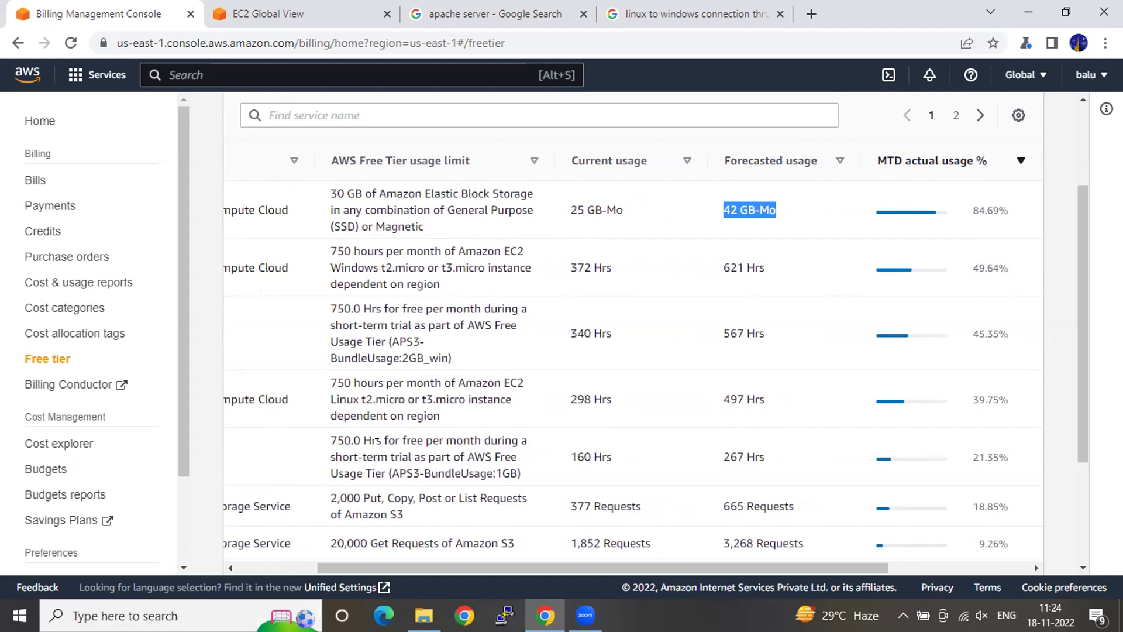
left_click_drag(688, 569, 554, 550)
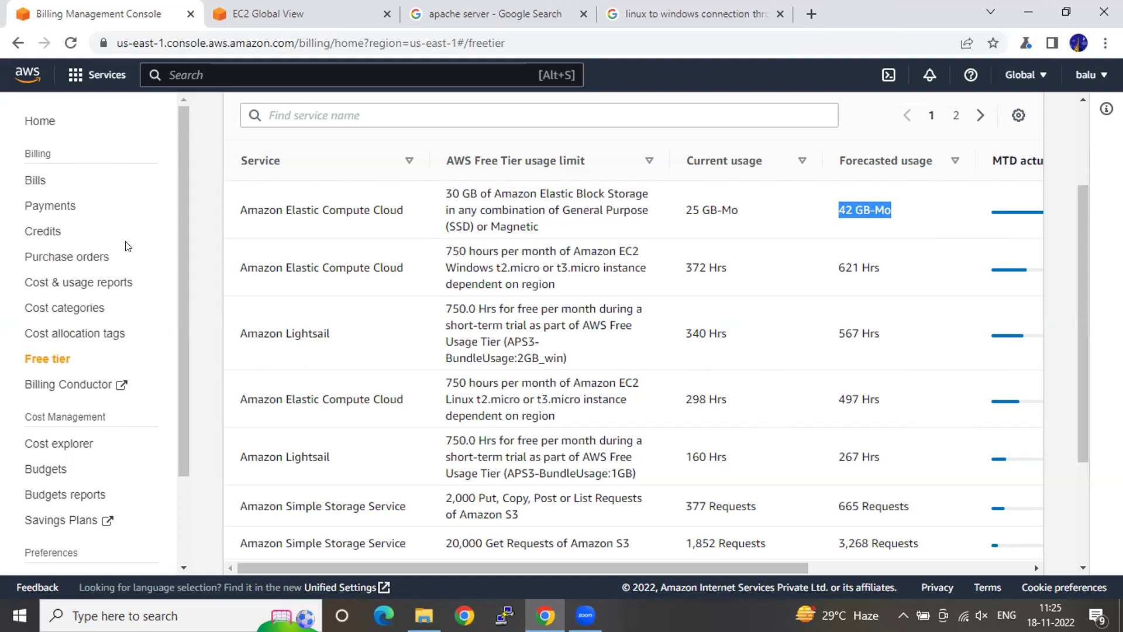
left_click(542, 10)
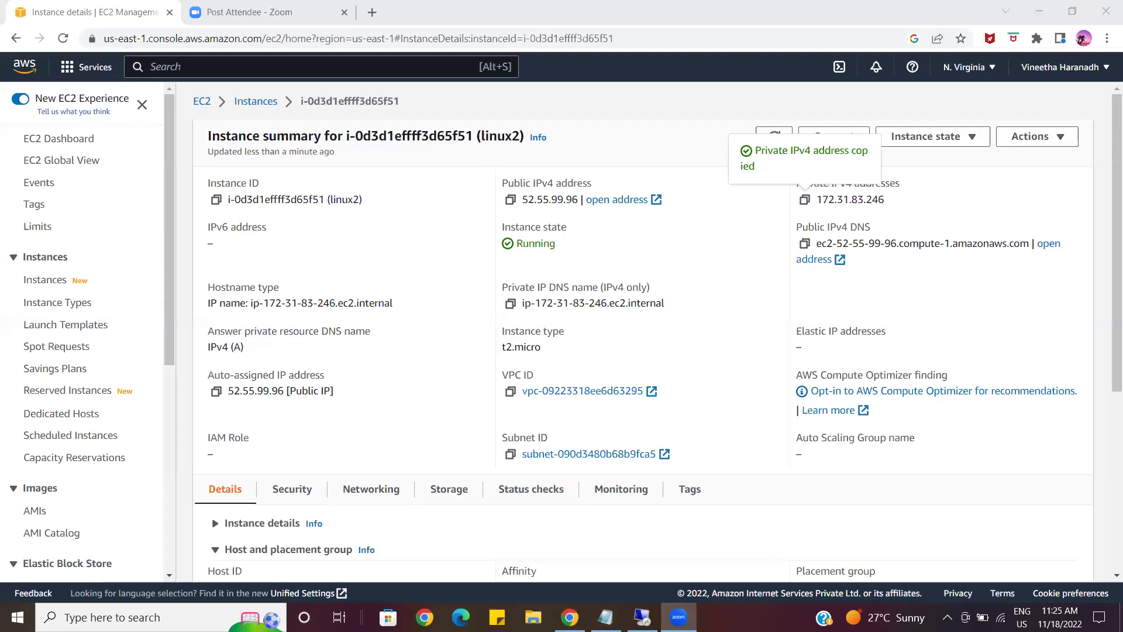
Check the Documents folder on the remote Windows instance and minimize the remote session to return to the EC2 console
mouse_move(679, 618)
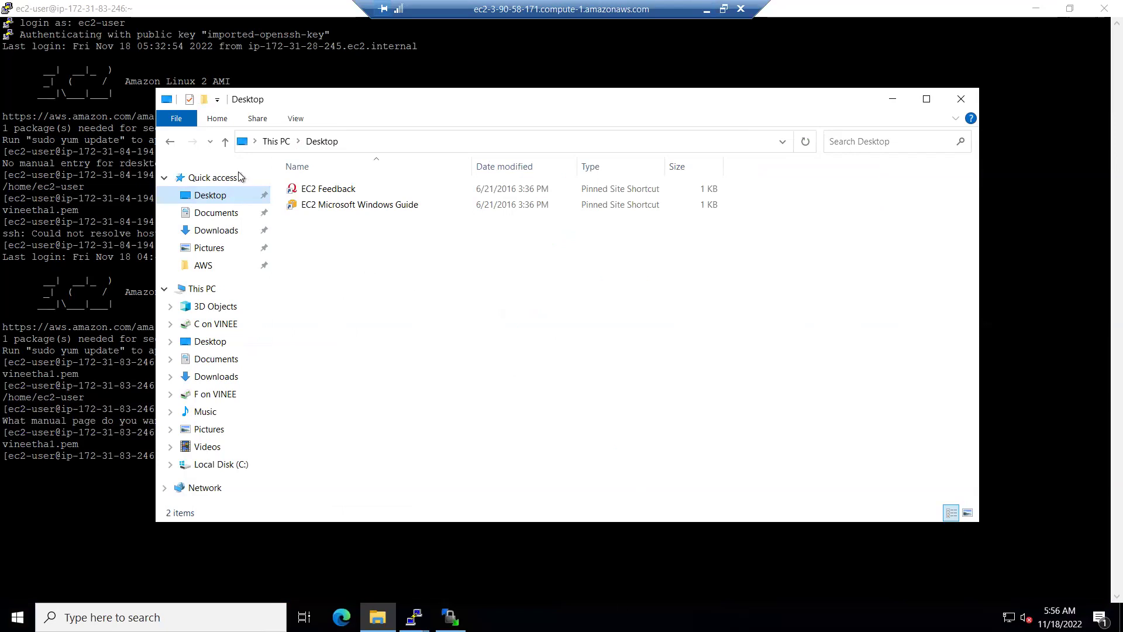
left_click(211, 213)
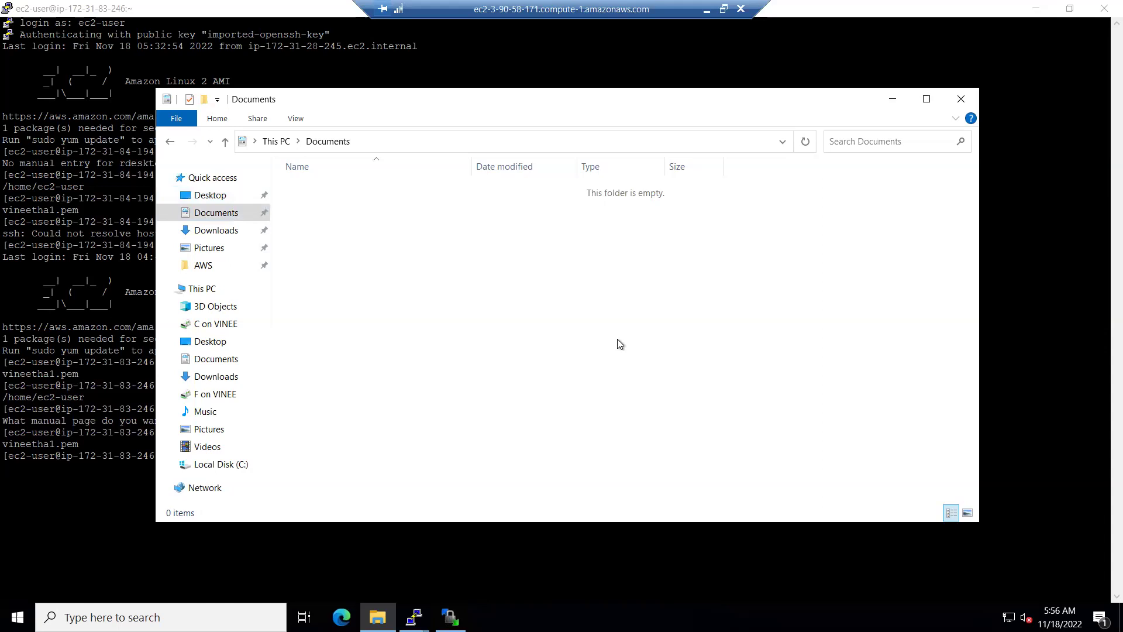
left_click(708, 12)
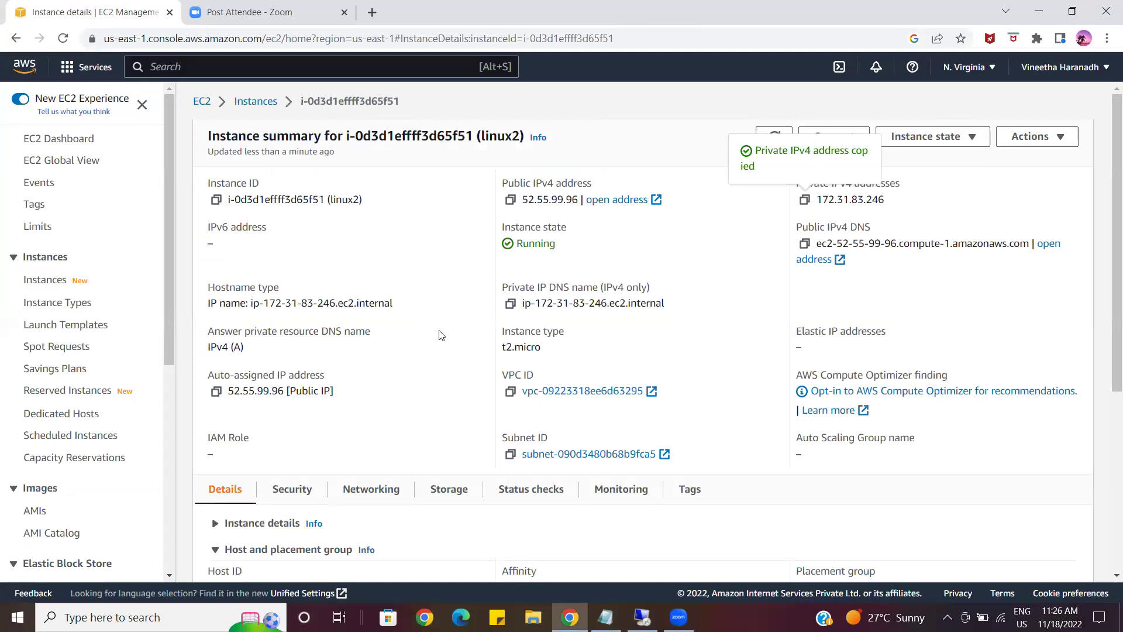
Open the launch-wizard-4 security group from the security details of the instance named windows
scroll(450, 344, "down", 2)
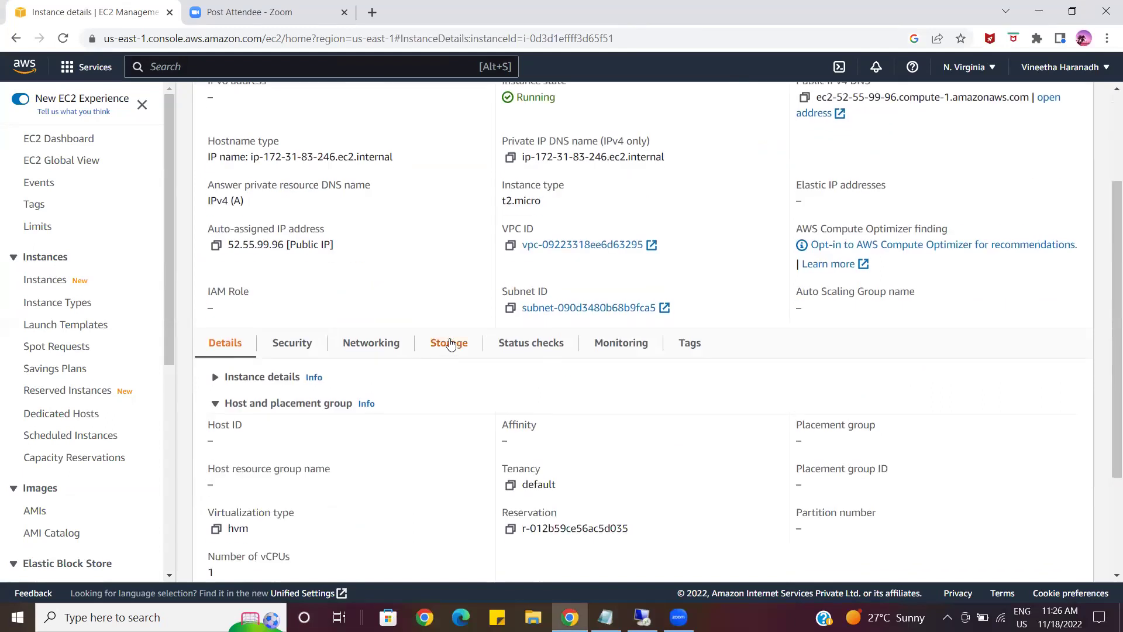
scroll(450, 344, "up", 2)
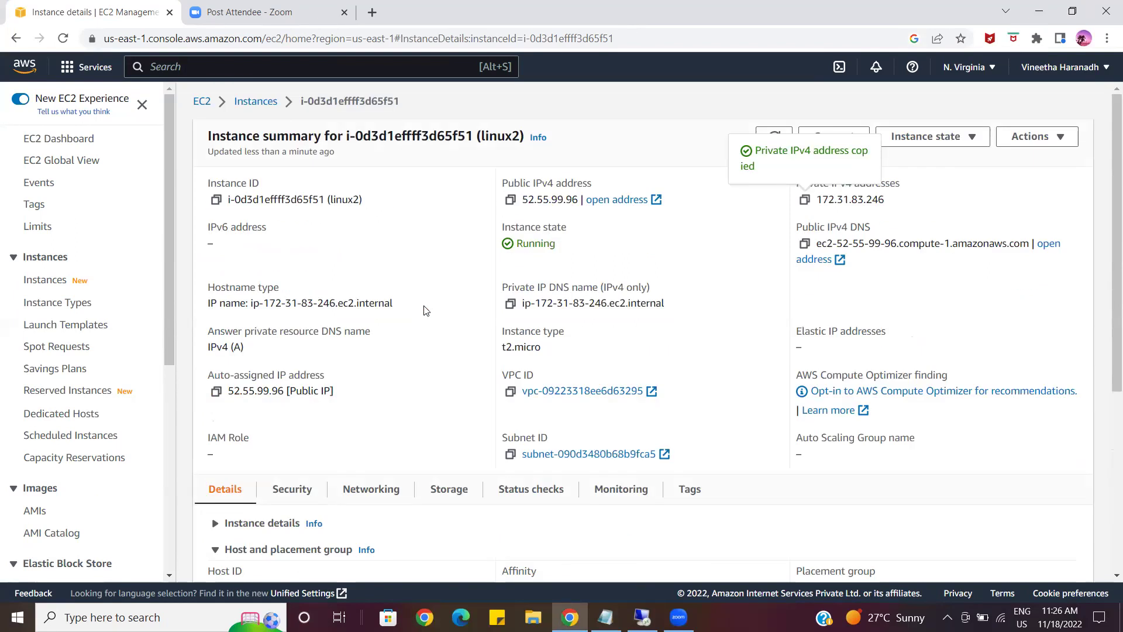
left_click(256, 102)
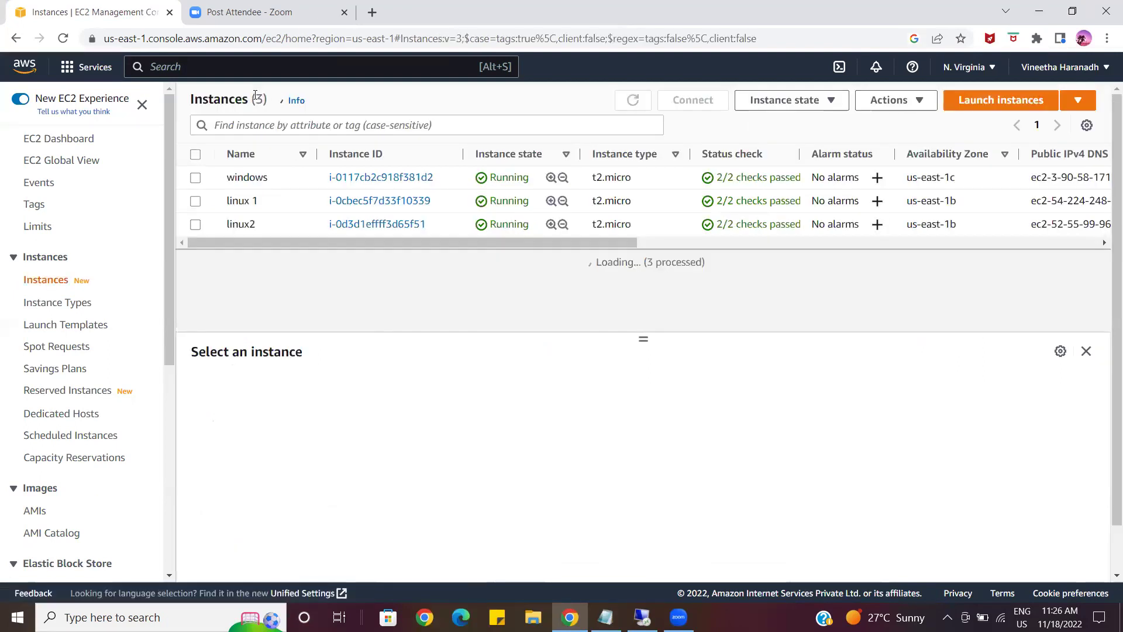
left_click(369, 179)
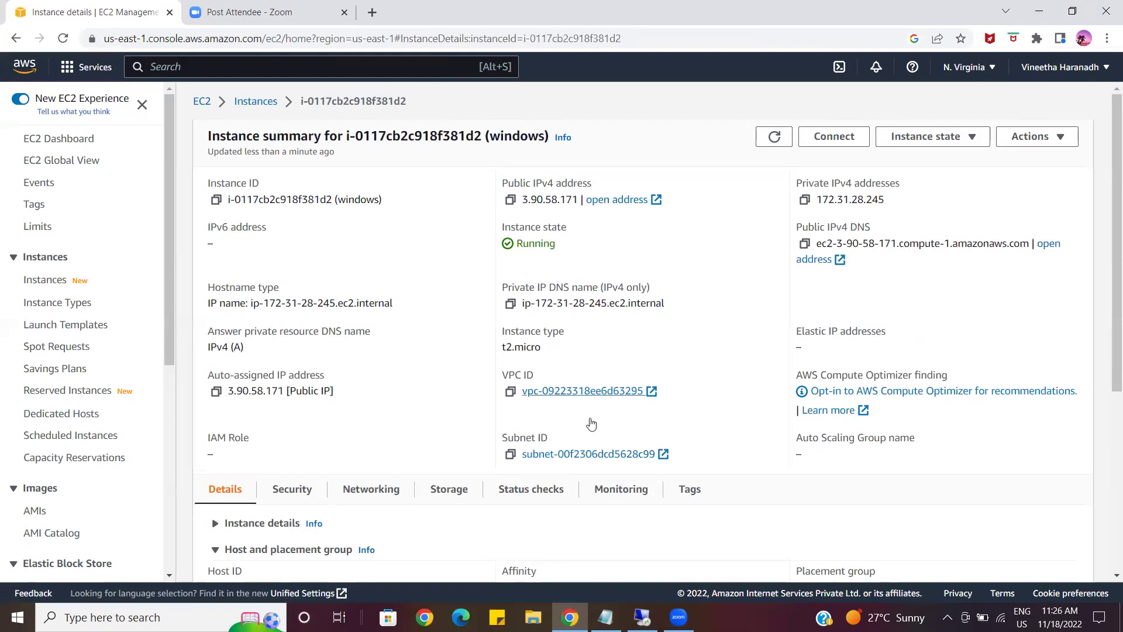
scroll(595, 440, "down", 3)
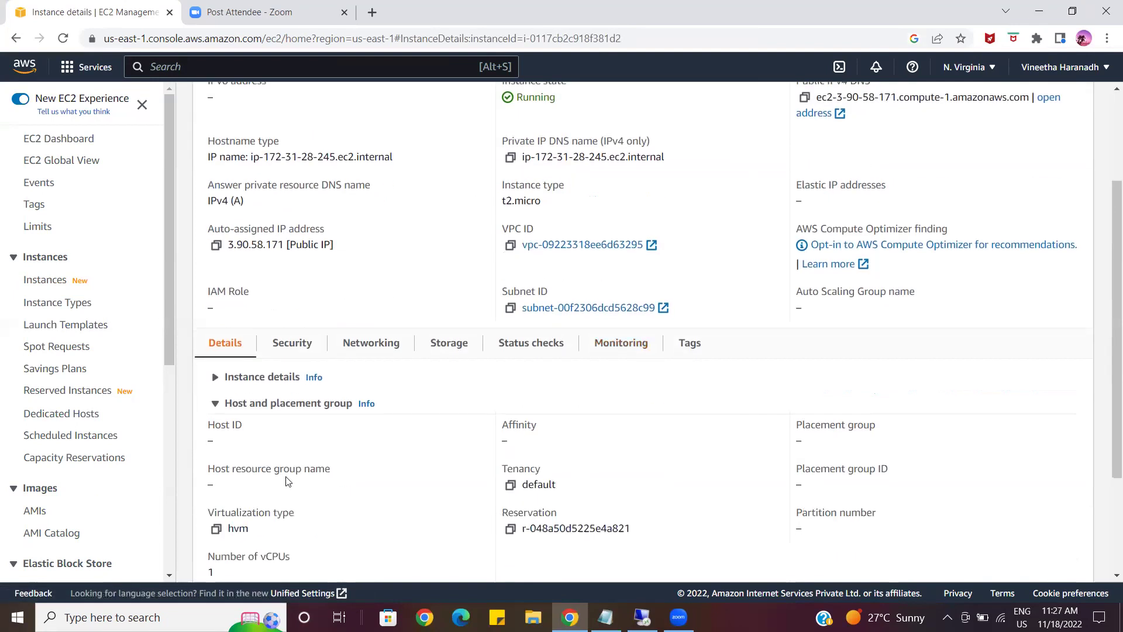
left_click(303, 337)
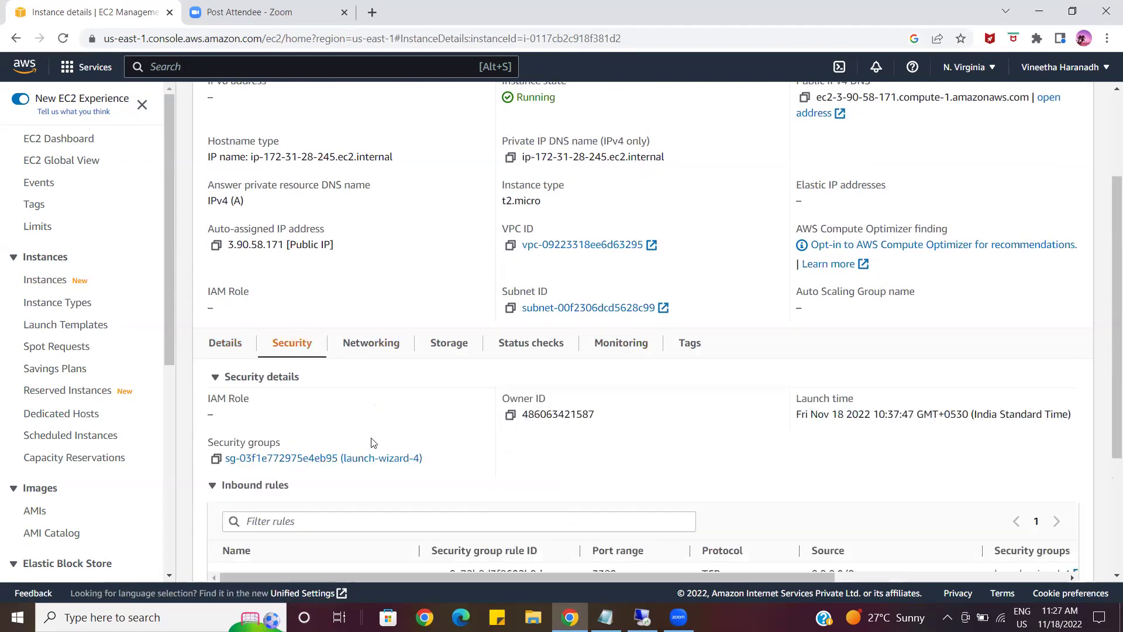
left_click(333, 460)
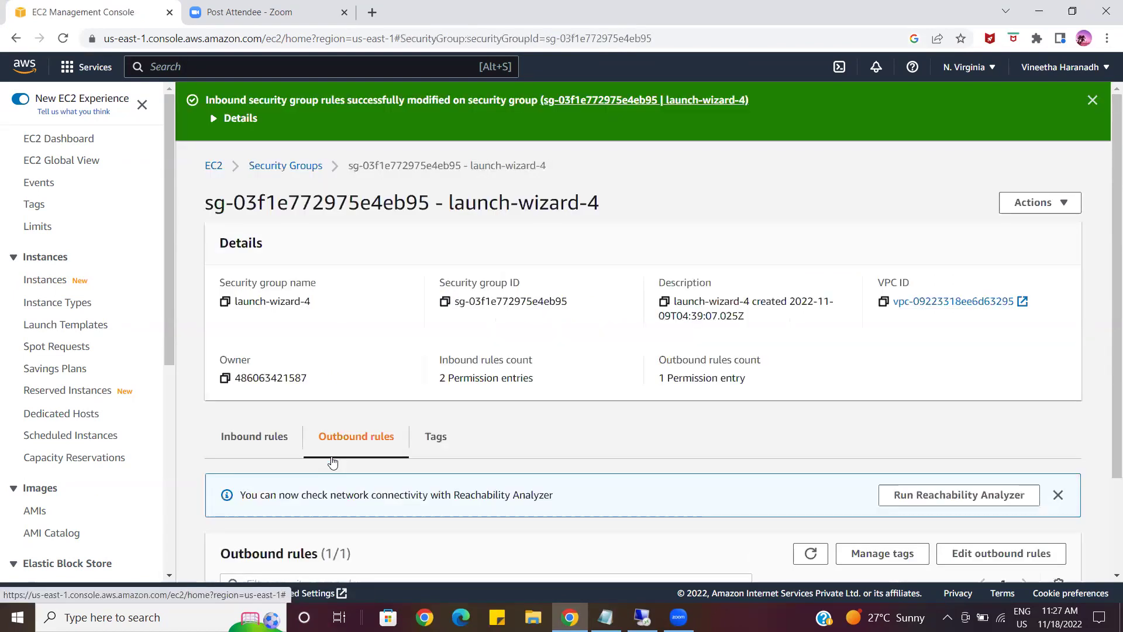
Add an outbound rule of type RDP to the launch-wizard-4 security group
scroll(621, 427, "down", 2)
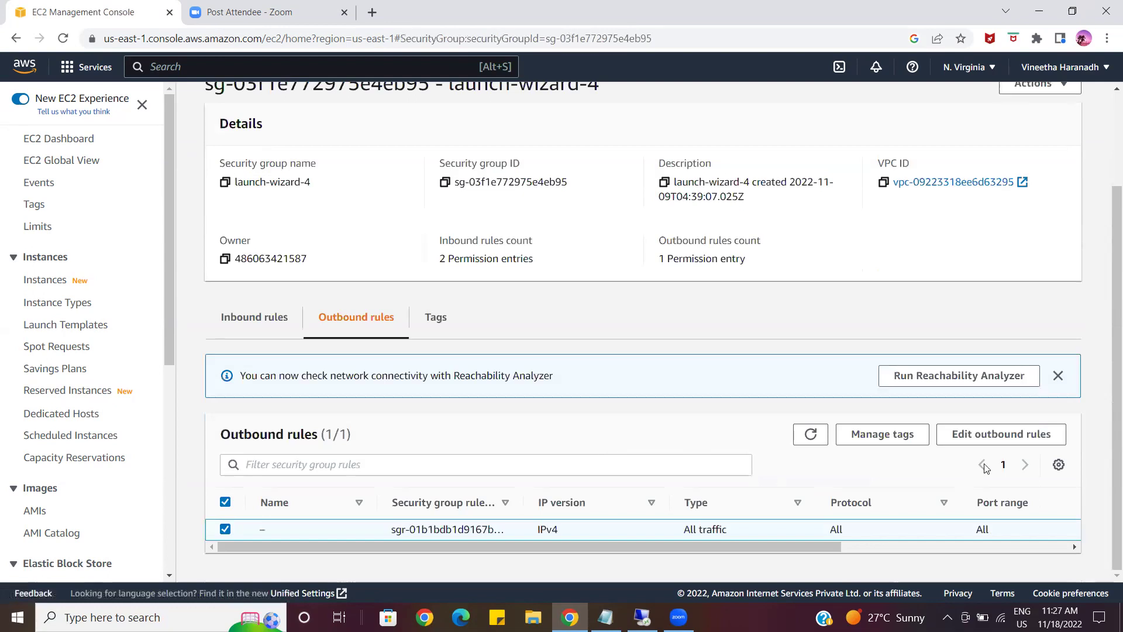
left_click(1004, 435)
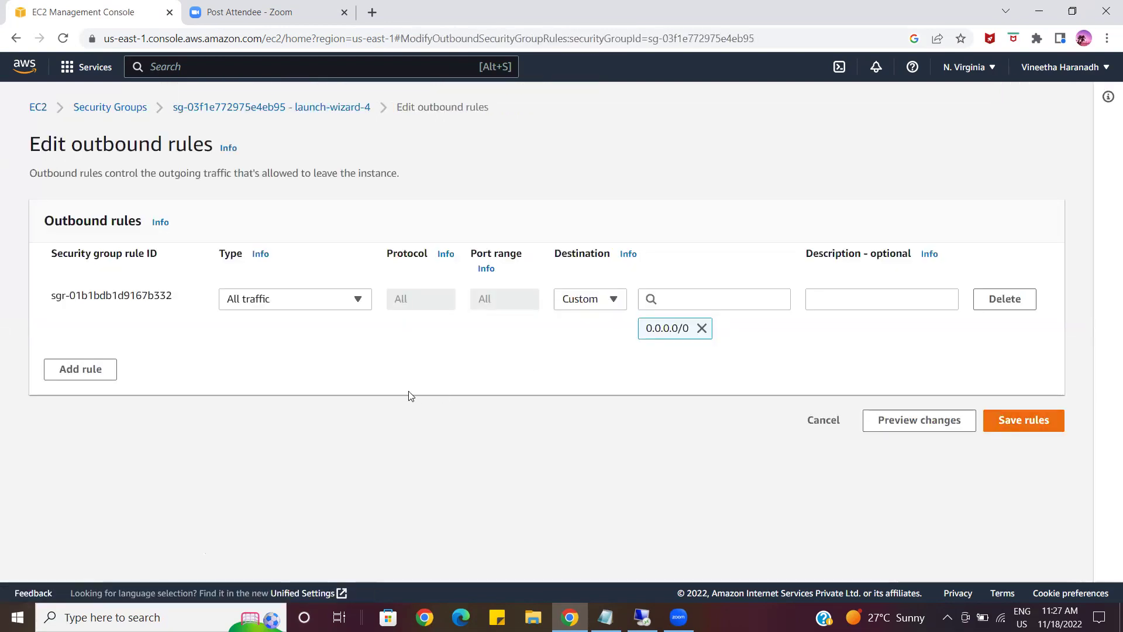
left_click(80, 374)
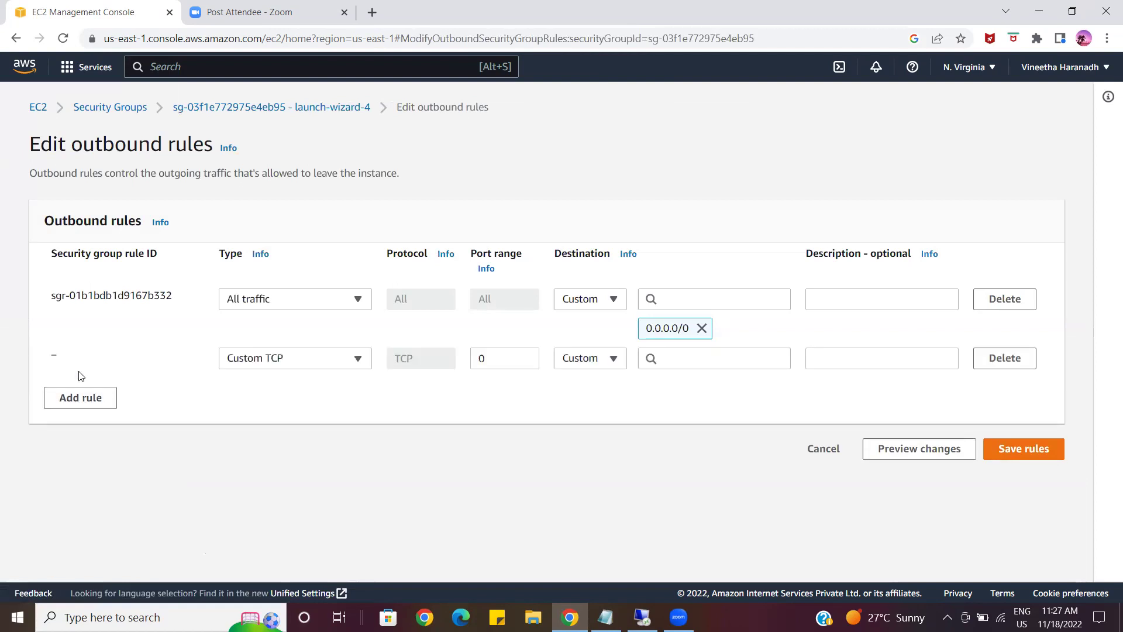
left_click(292, 367)
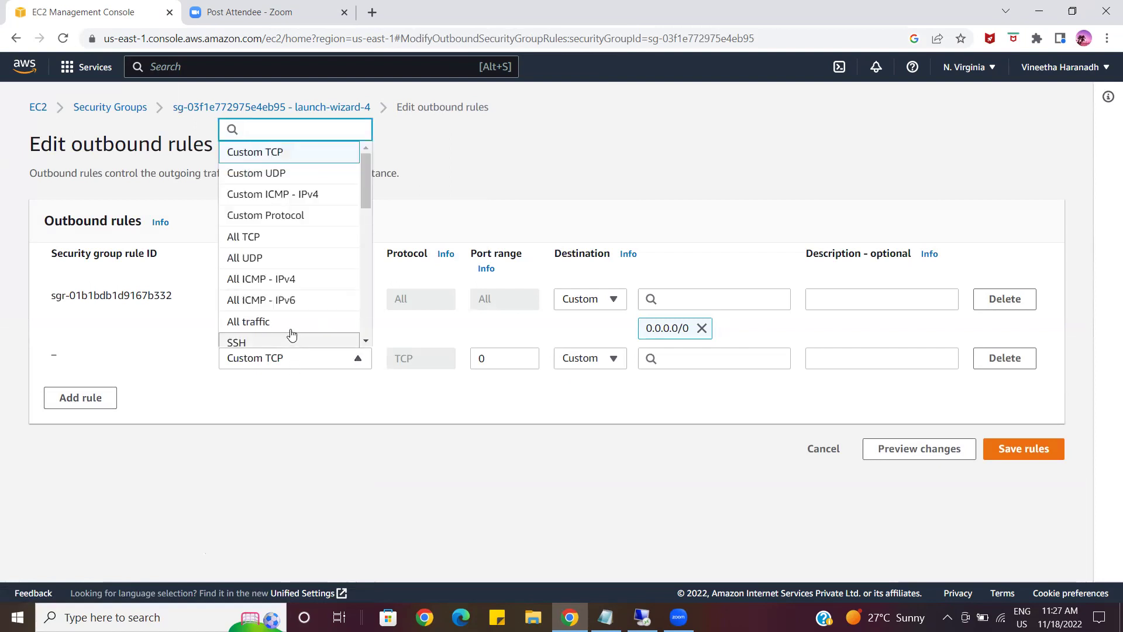
scroll(290, 335, "down", 5)
scroll(292, 334, "down", 4)
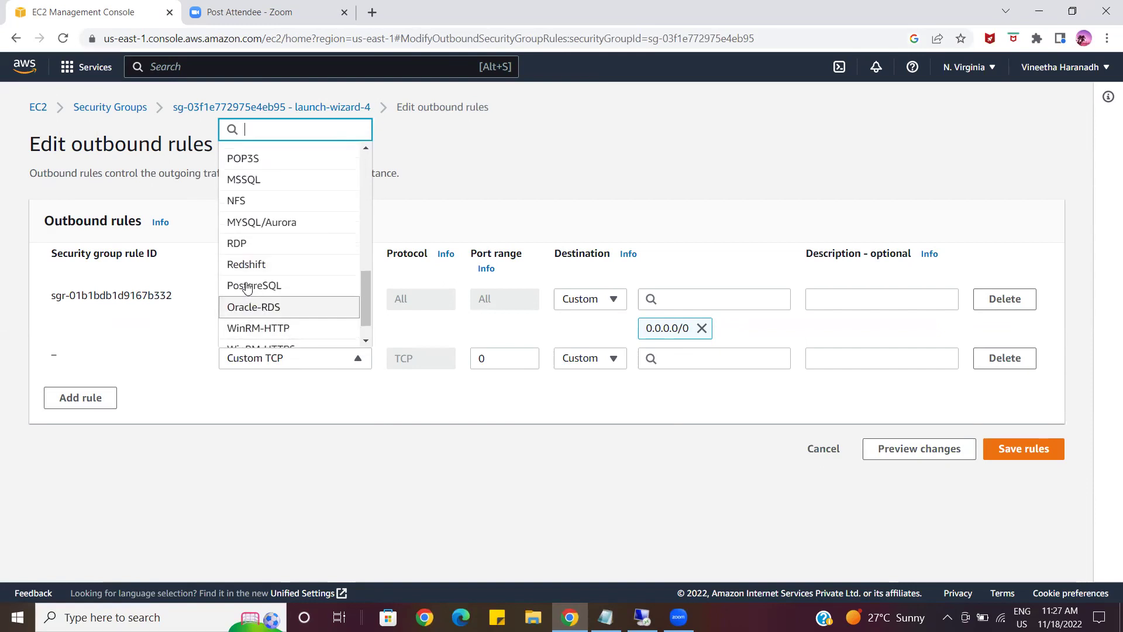
left_click(240, 244)
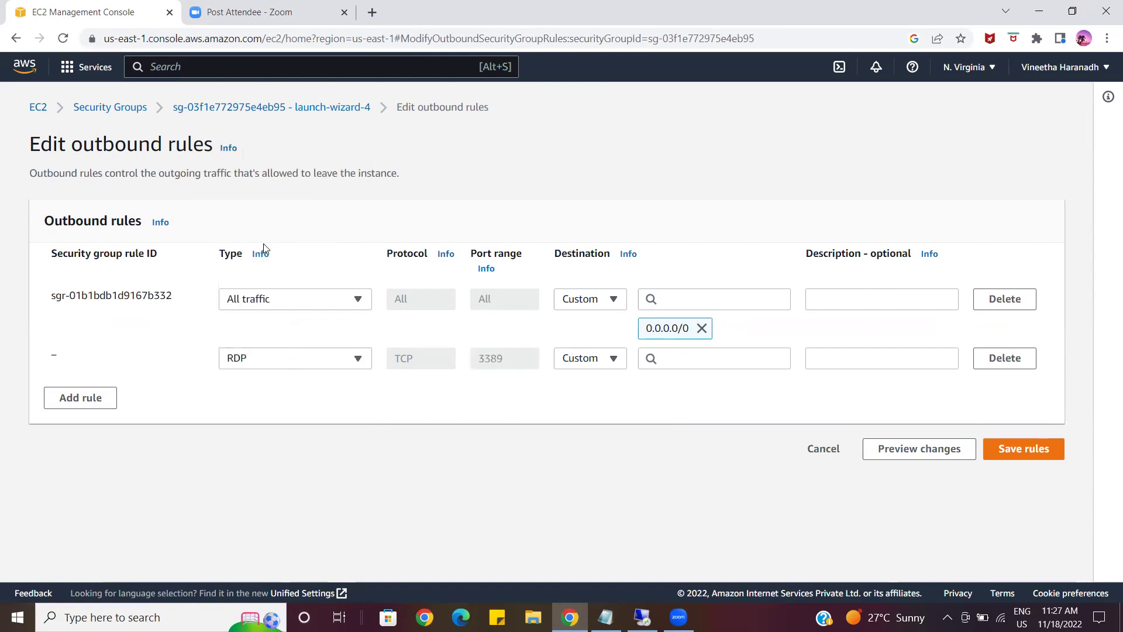
Set the new RDP rule's destination to Anywhere-IPv4 and save the outbound rules
left_click(1033, 458)
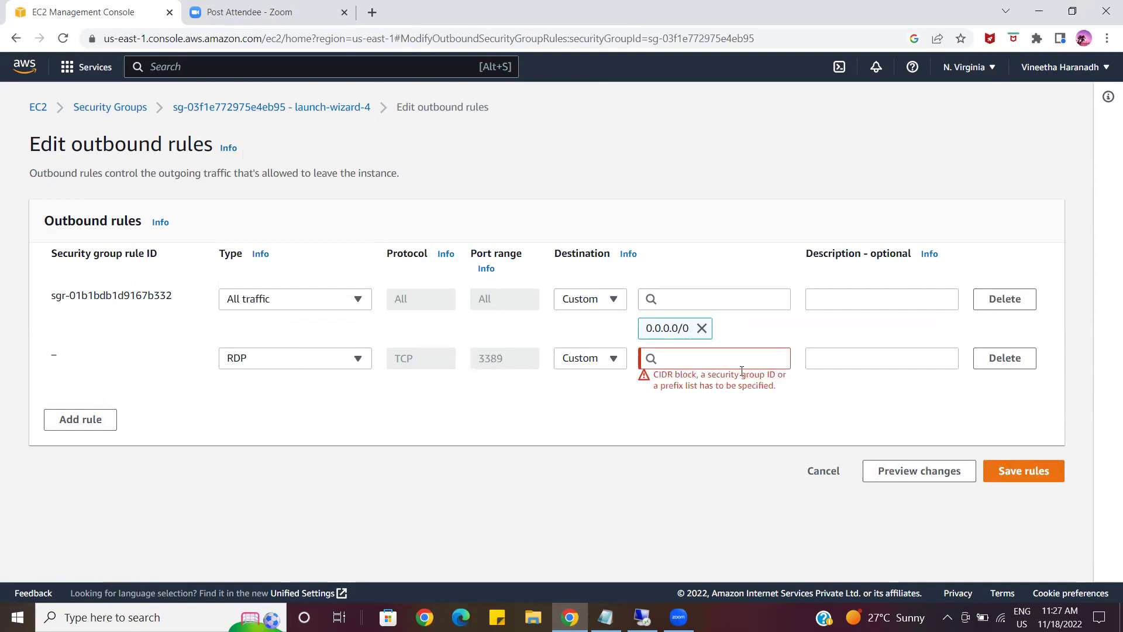
left_click(595, 364)
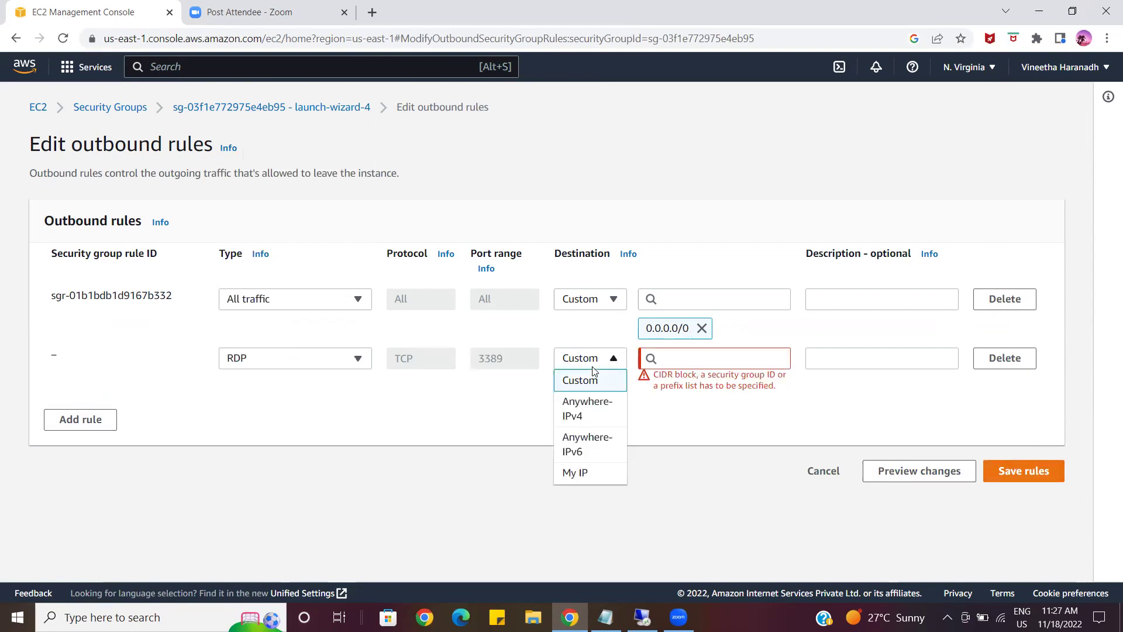
left_click(602, 407)
left_click(994, 481)
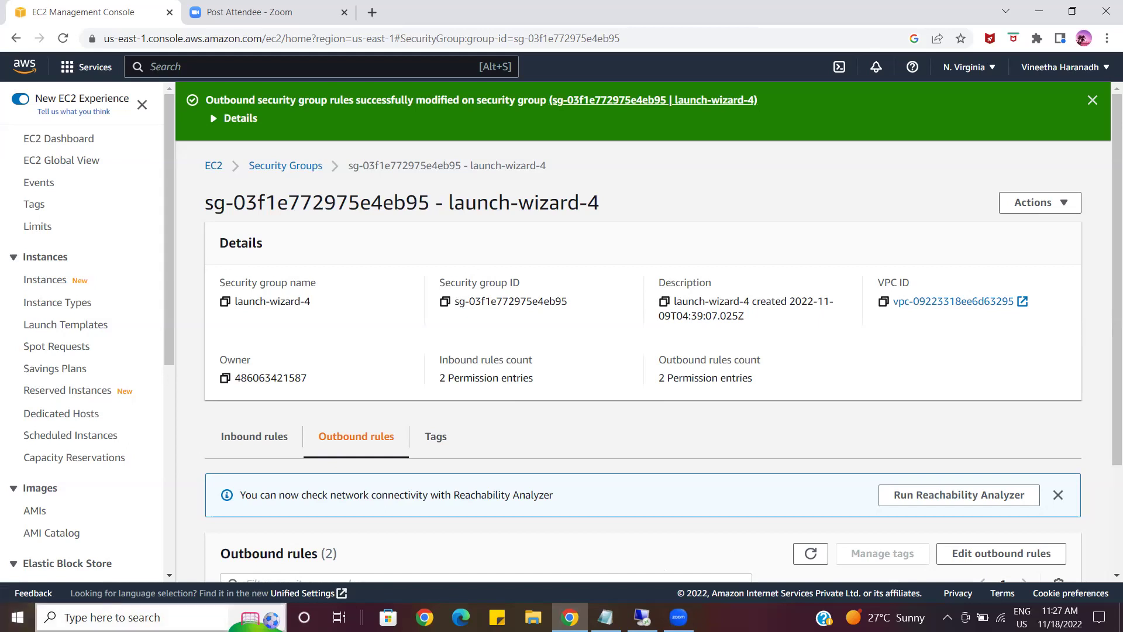
Check the local Downloads folder and launch PuTTY
left_click(534, 618)
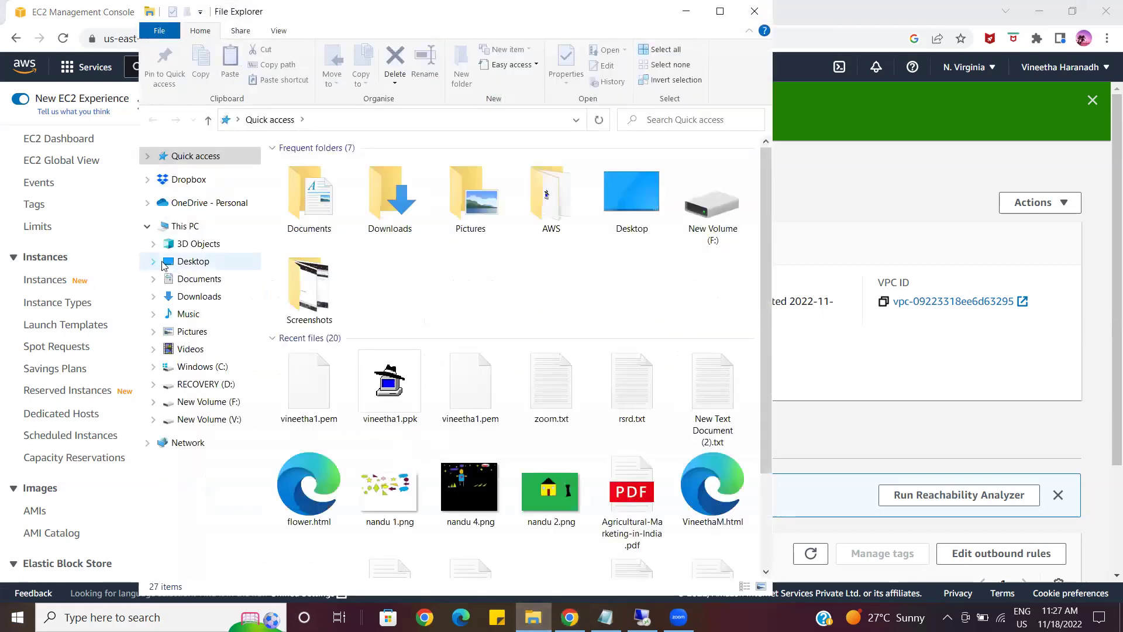
left_click(193, 297)
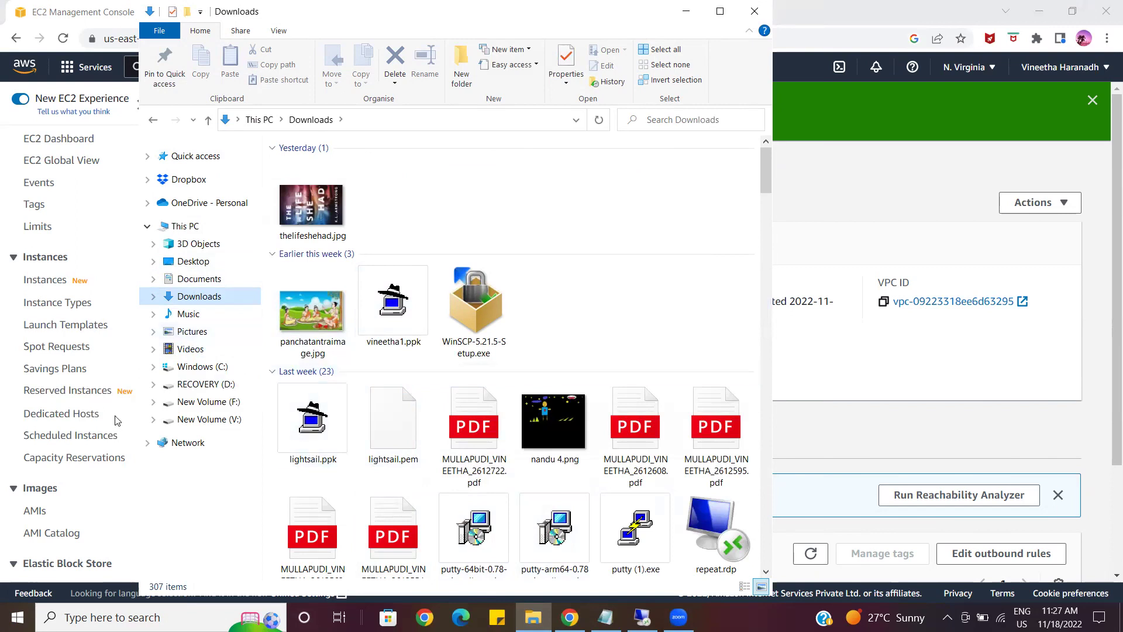
left_click(17, 615)
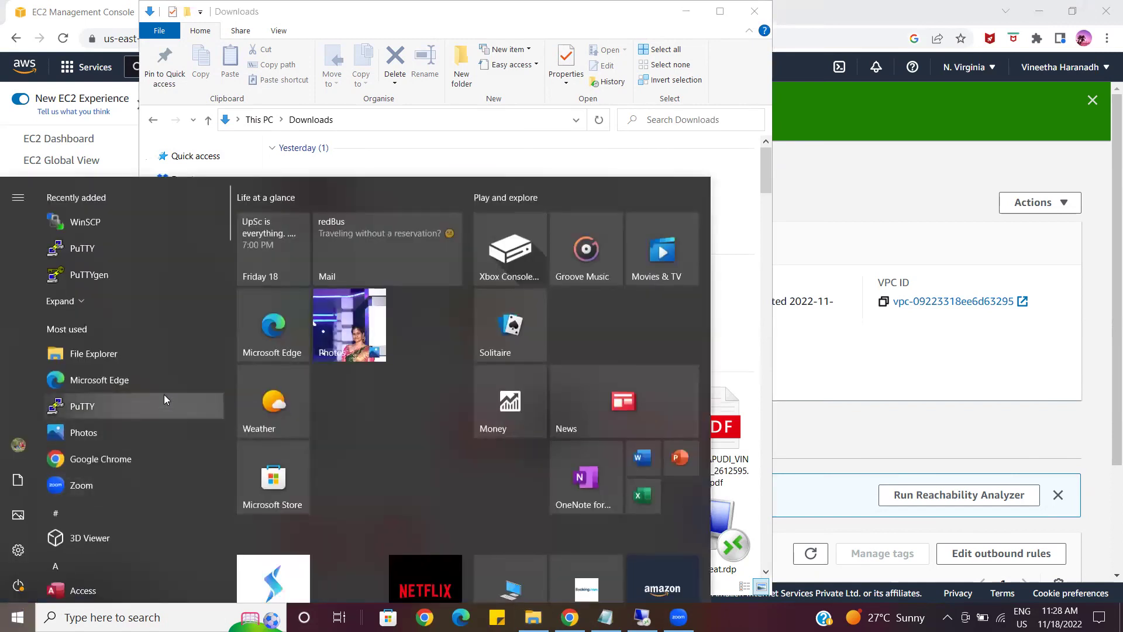
left_click(158, 408)
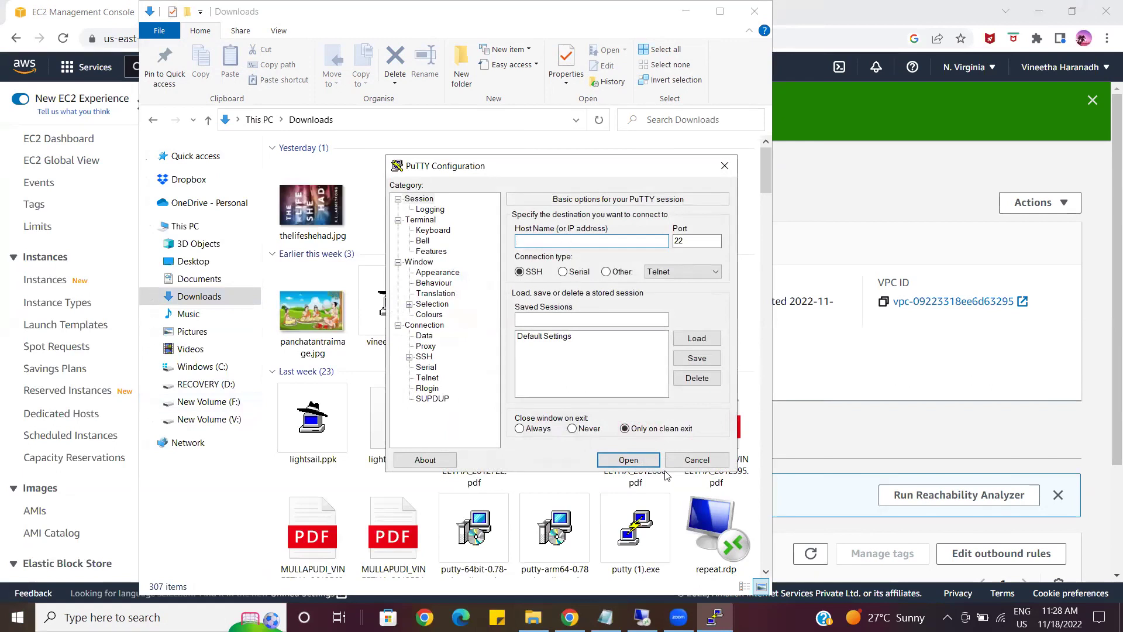
Copy the linux 1 instance's public IPv4 address from the EC2 console and enter it as the PuTTY host name
left_click(570, 617)
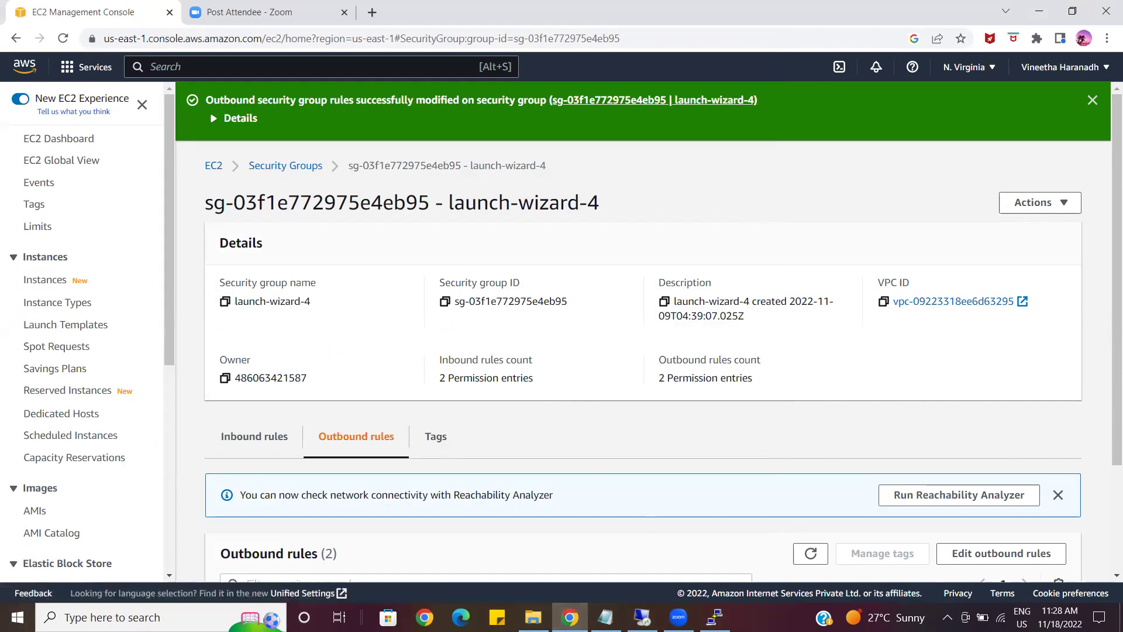
left_click(715, 618)
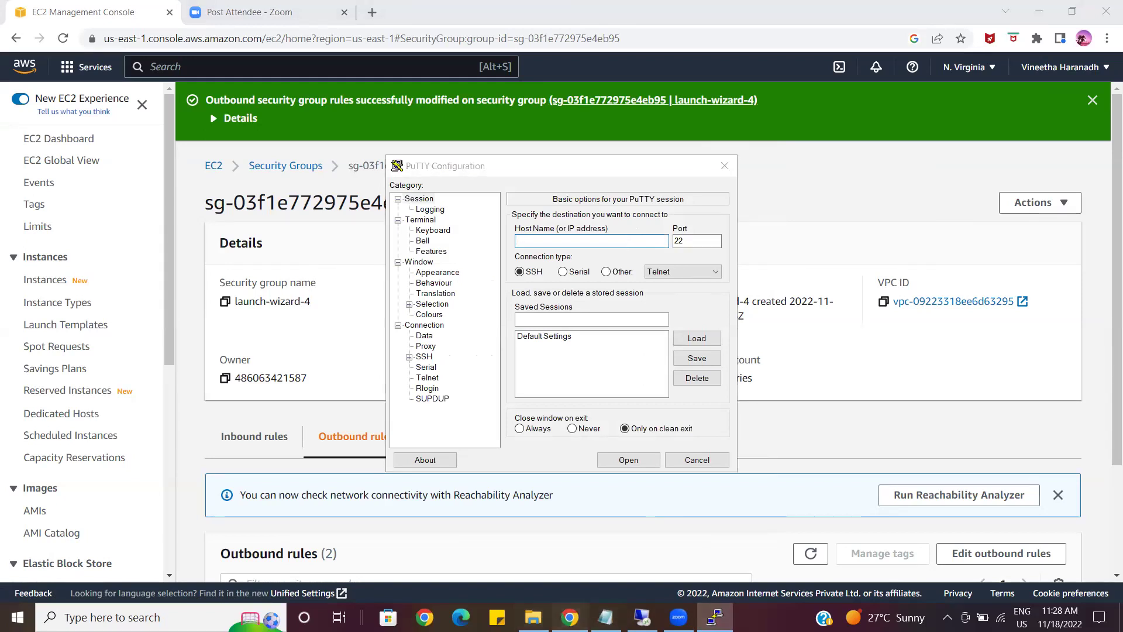
left_click(569, 618)
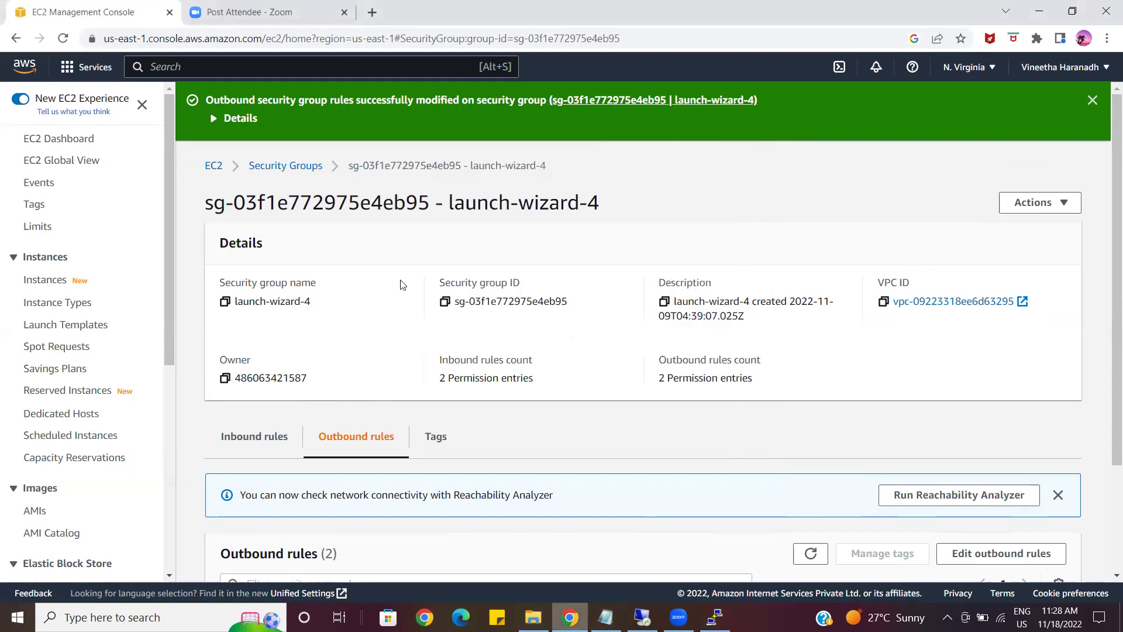
left_click(214, 166)
left_click(369, 196)
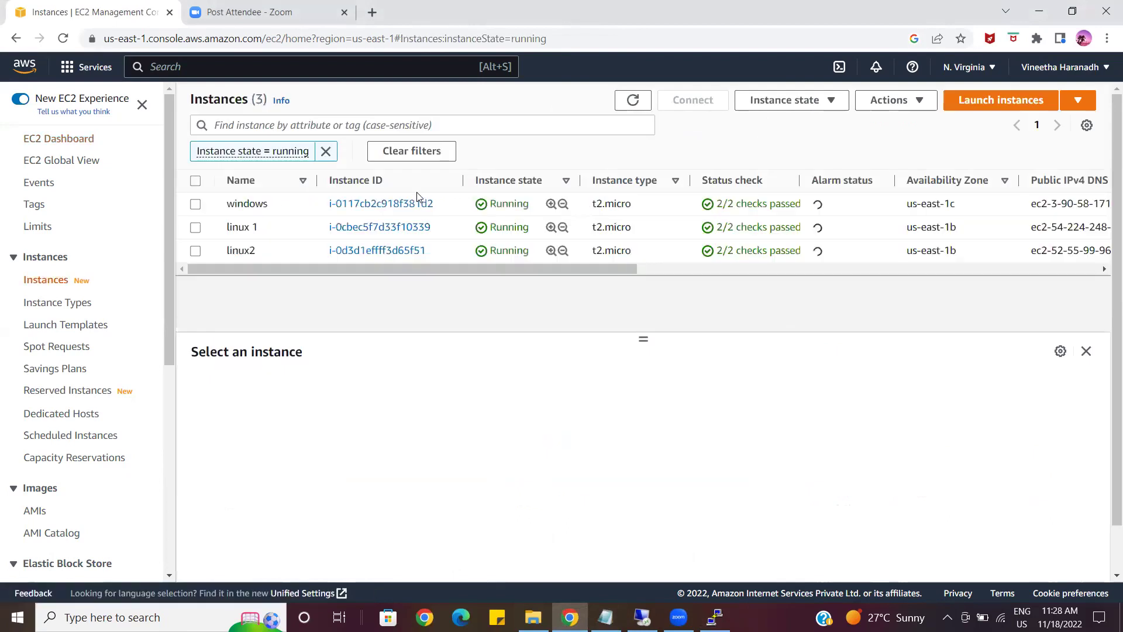
left_click(381, 231)
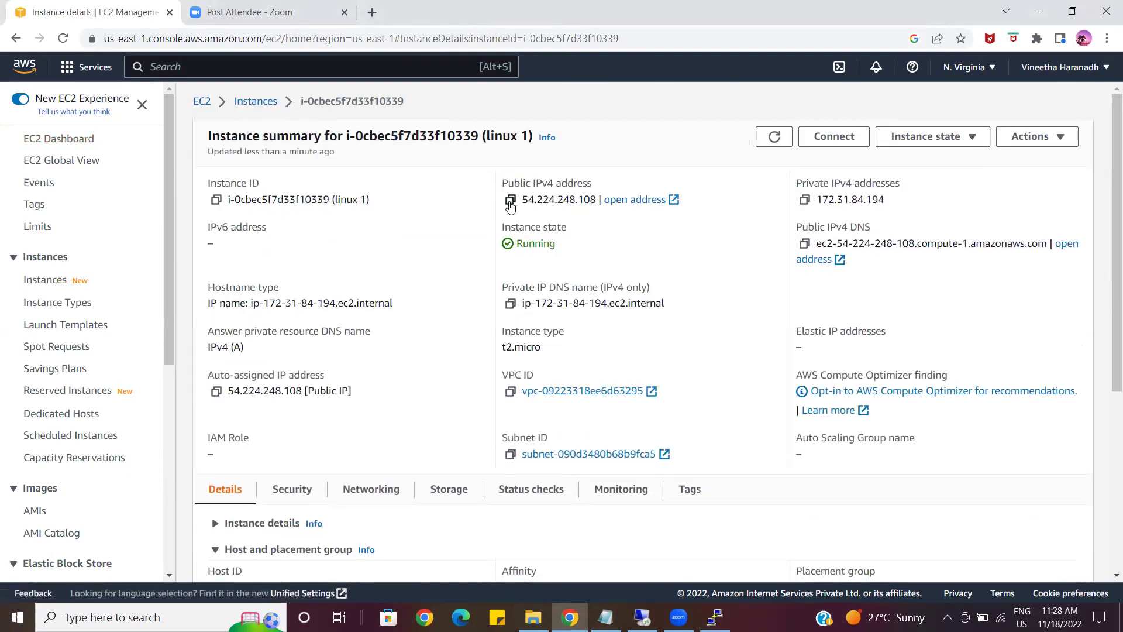
left_click(511, 200)
left_click(715, 617)
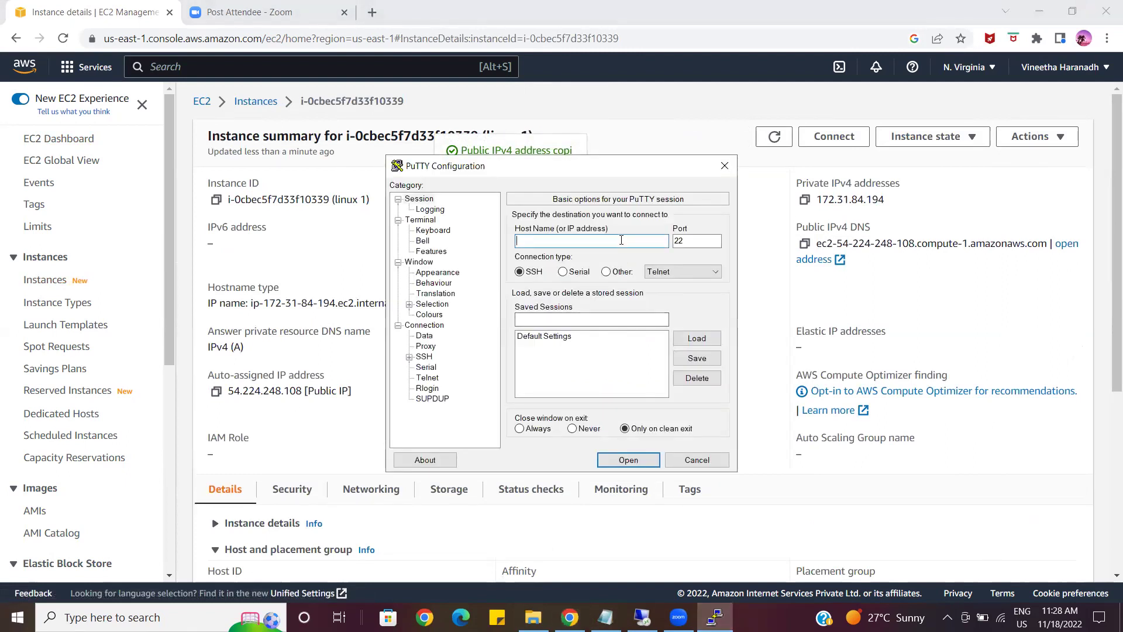
key("ctrl+v")
Set the SSH authentication private key file to this week's .ppk key in the Downloads folder
left_click(409, 357)
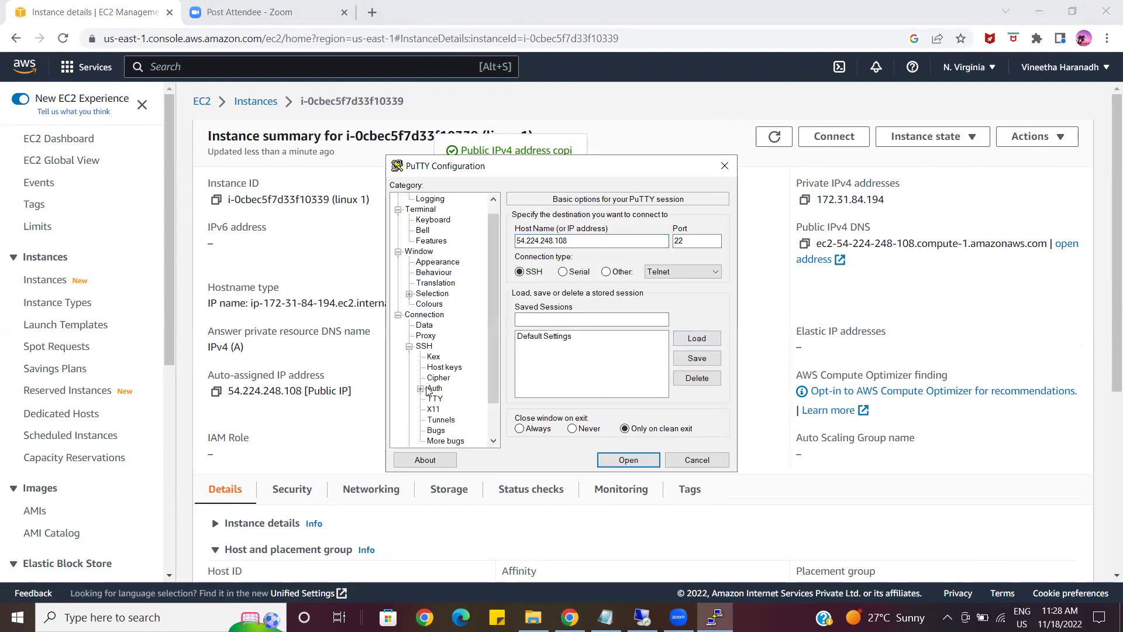
left_click(421, 388)
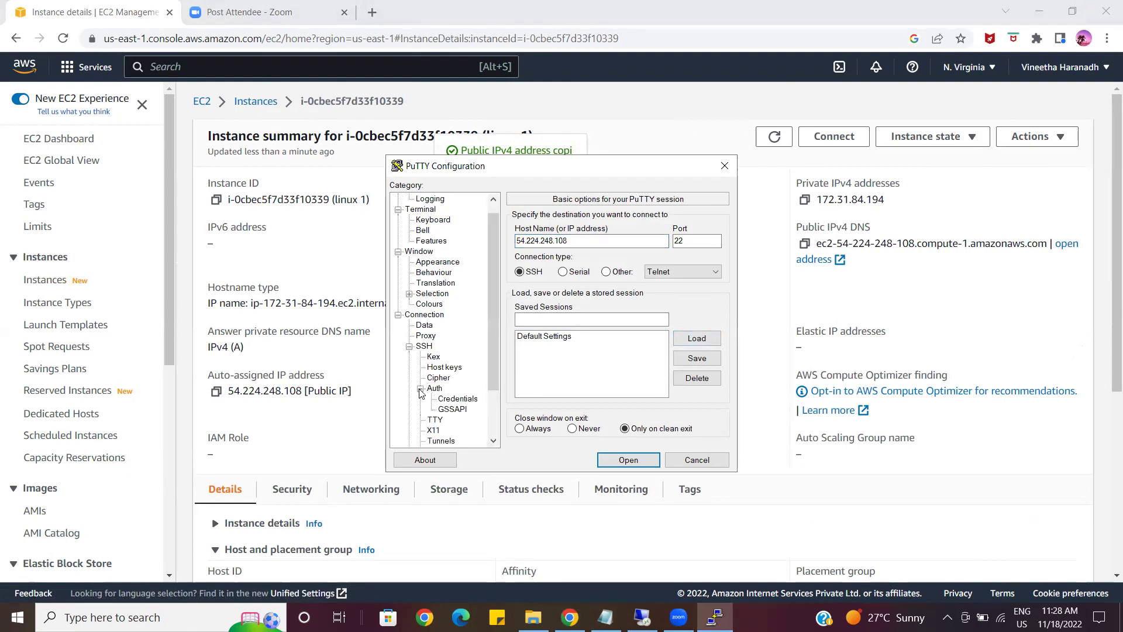
left_click(466, 400)
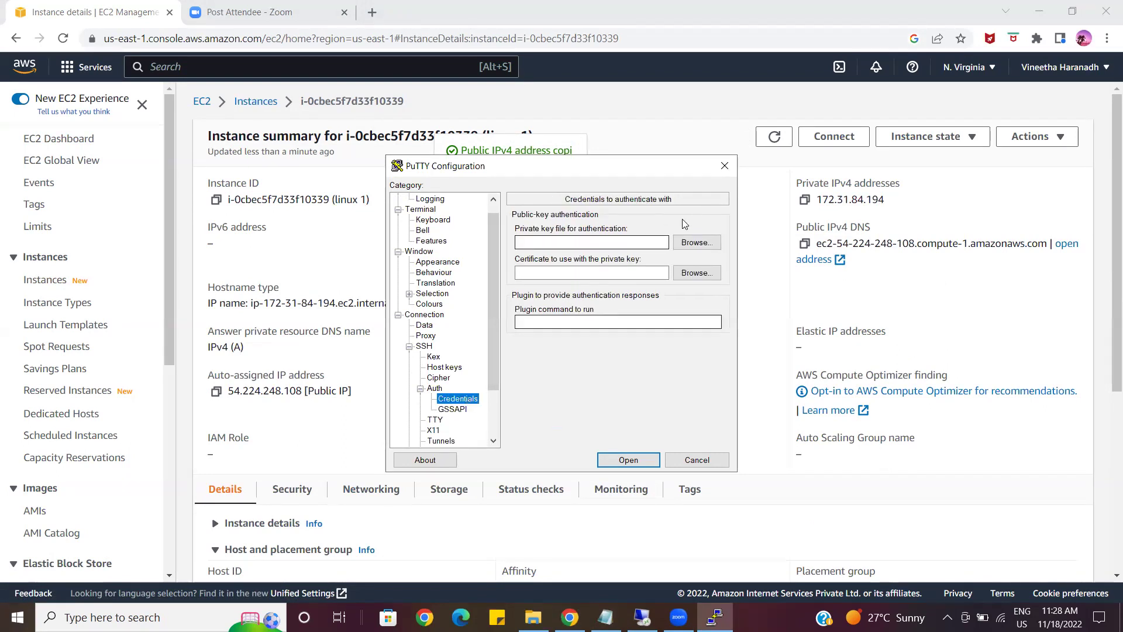
left_click(696, 241)
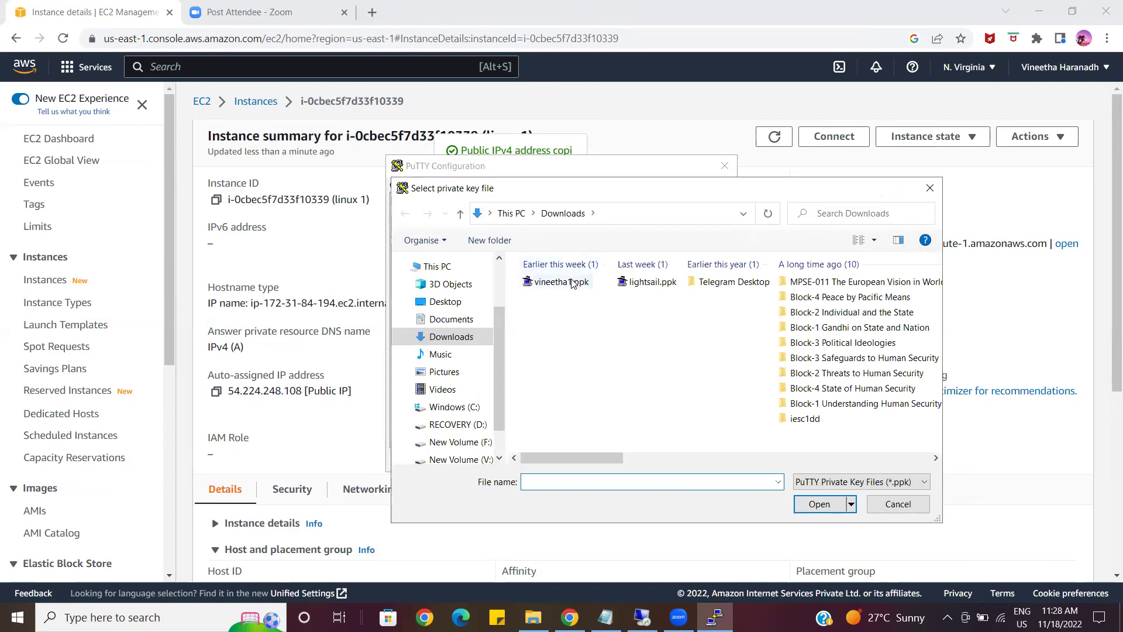
left_click(572, 283)
left_click(805, 507)
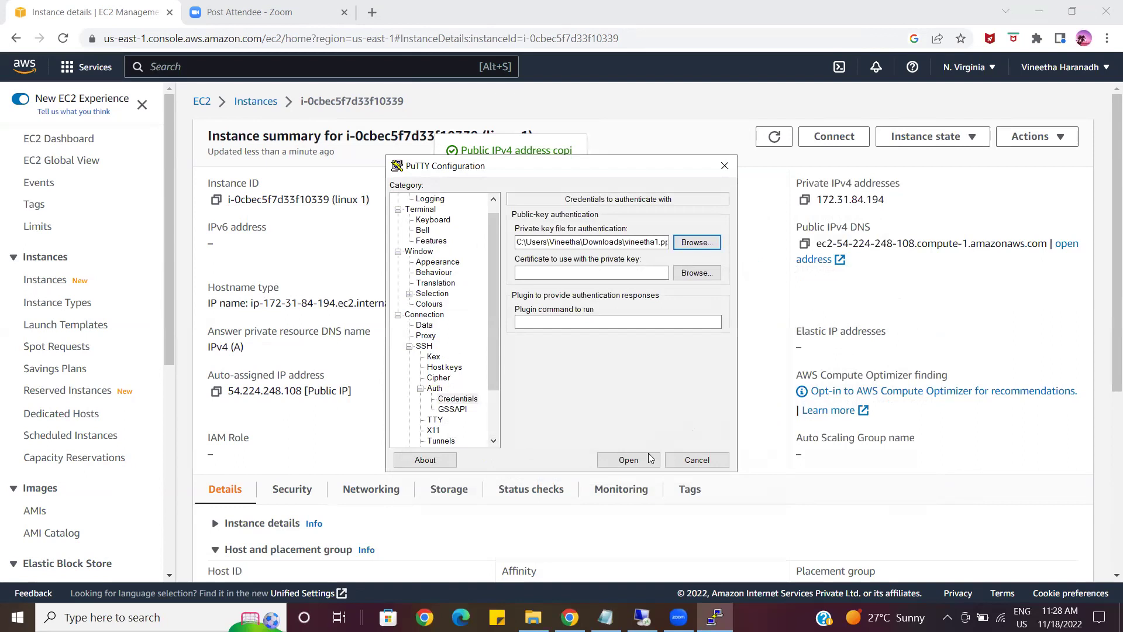
Open the SSH session to linux 1 and log in as ec2-user
left_click(628, 460)
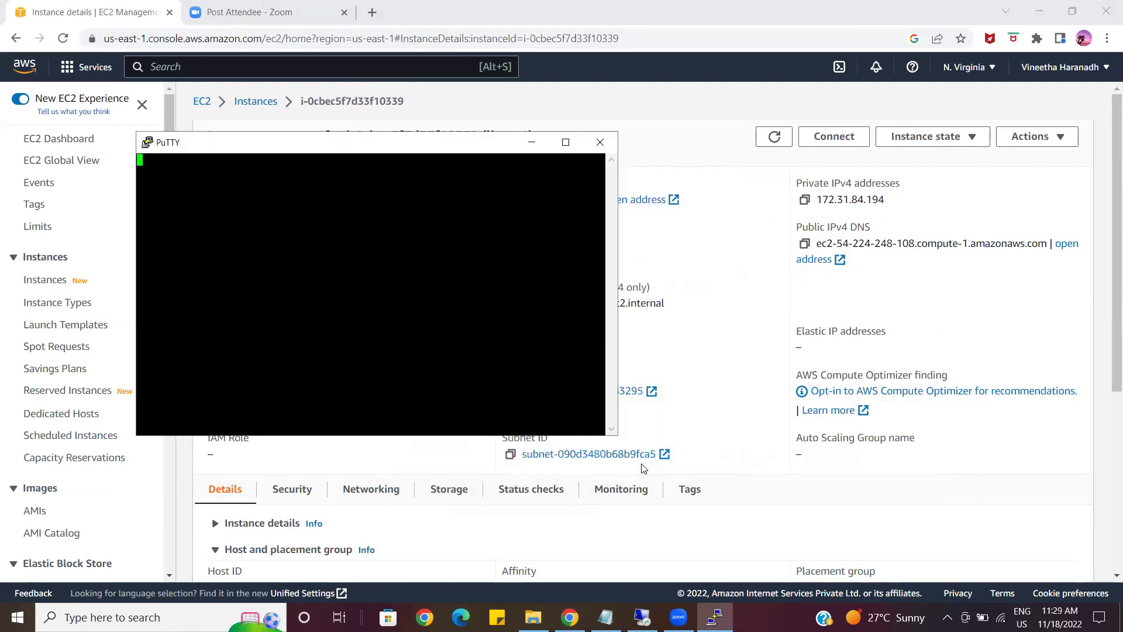
type("ec")
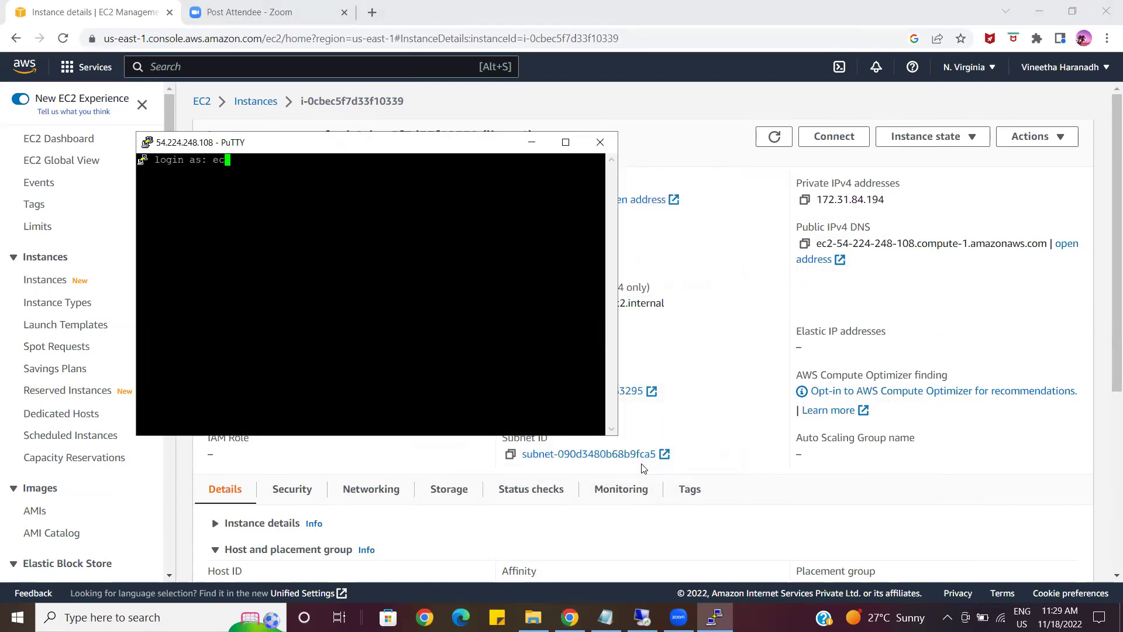
type("2-user")
key("Return")
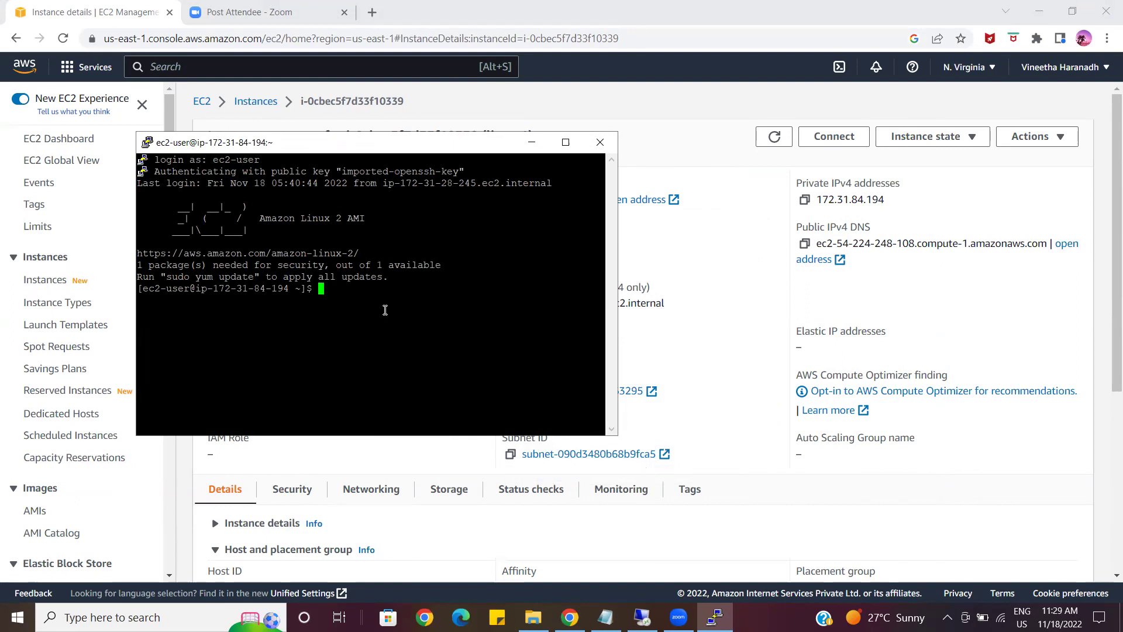
Enter ssh -L 3389:3.90.58.171:3389 at the linux 1 prompt, copying the IP address from the windows instance's public IPv4 address
type("ssh")
type("-L 3389:")
left_click(707, 130)
left_click(253, 101)
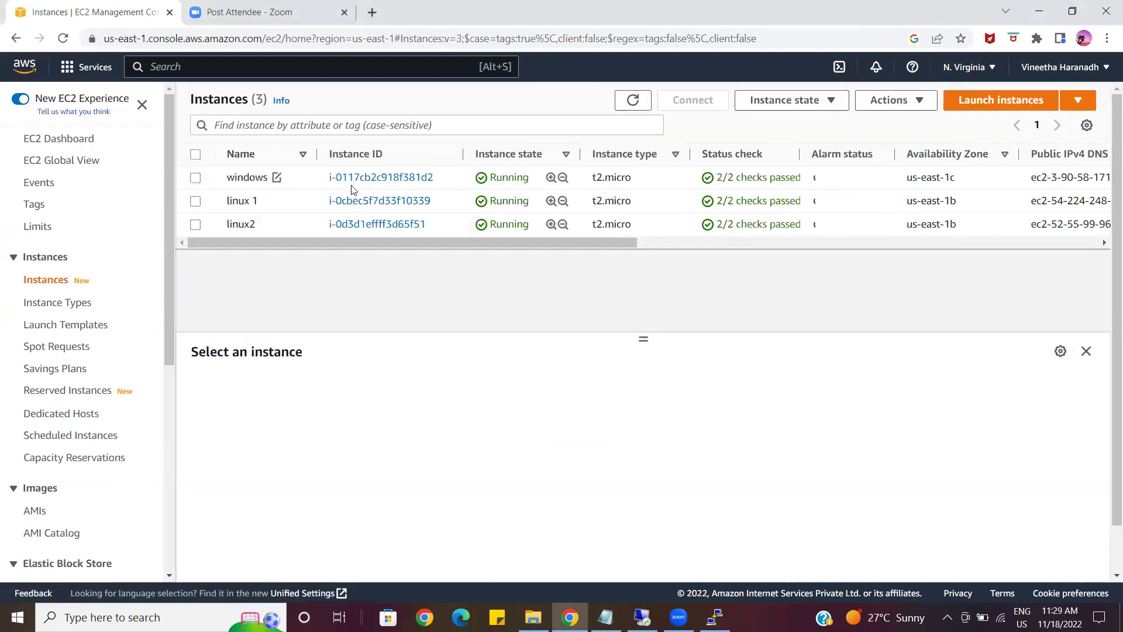
left_click(381, 182)
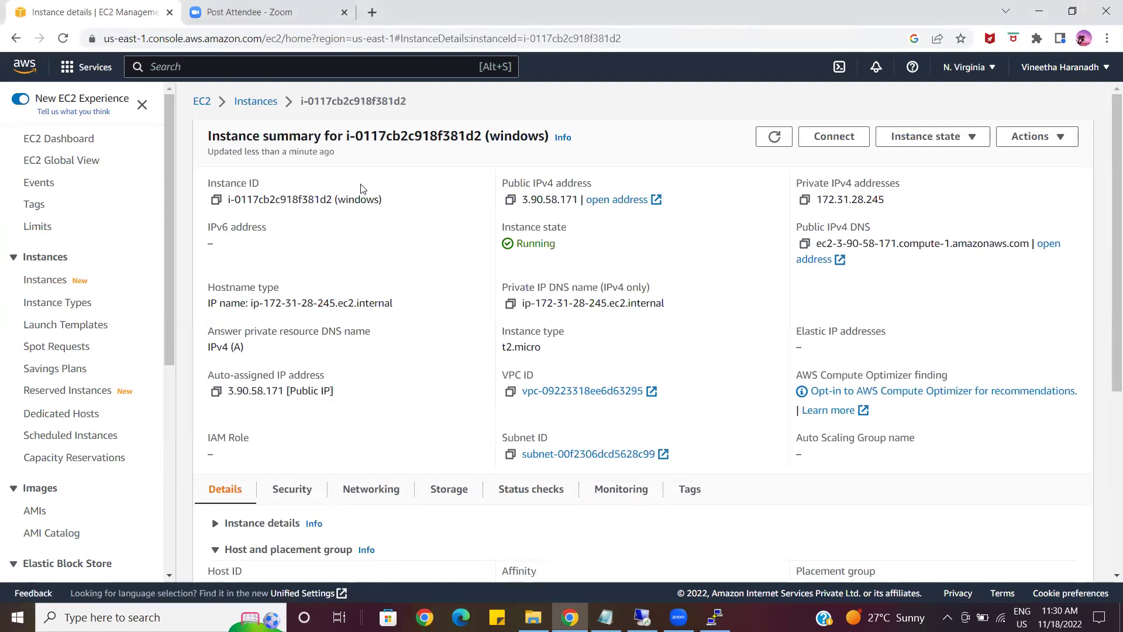
left_click(510, 199)
left_click(715, 617)
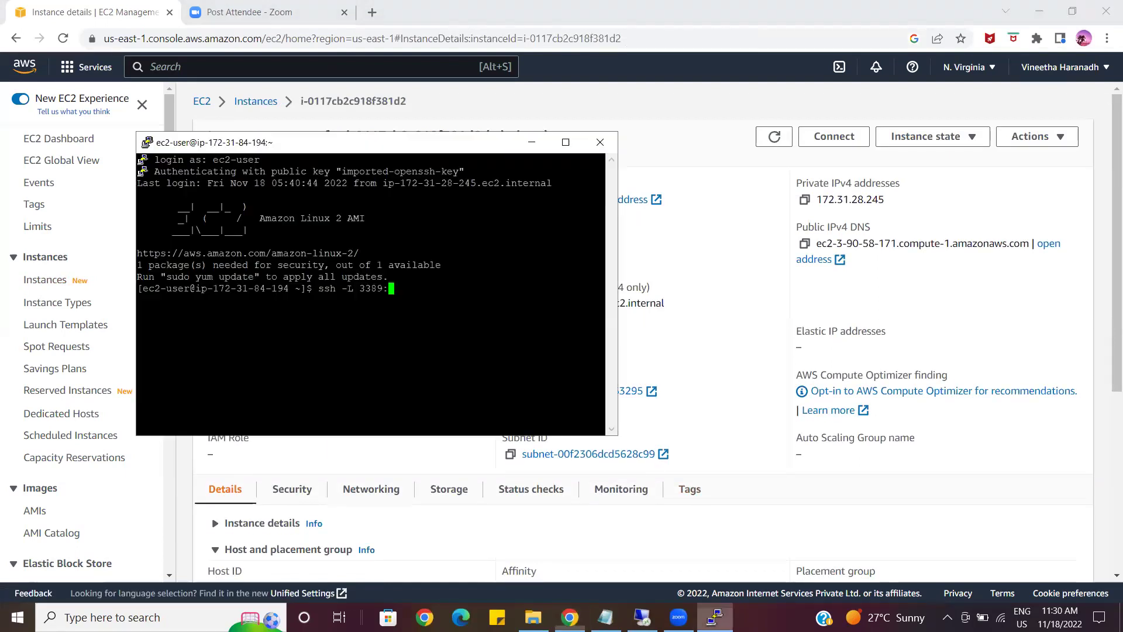
right_click(477, 310)
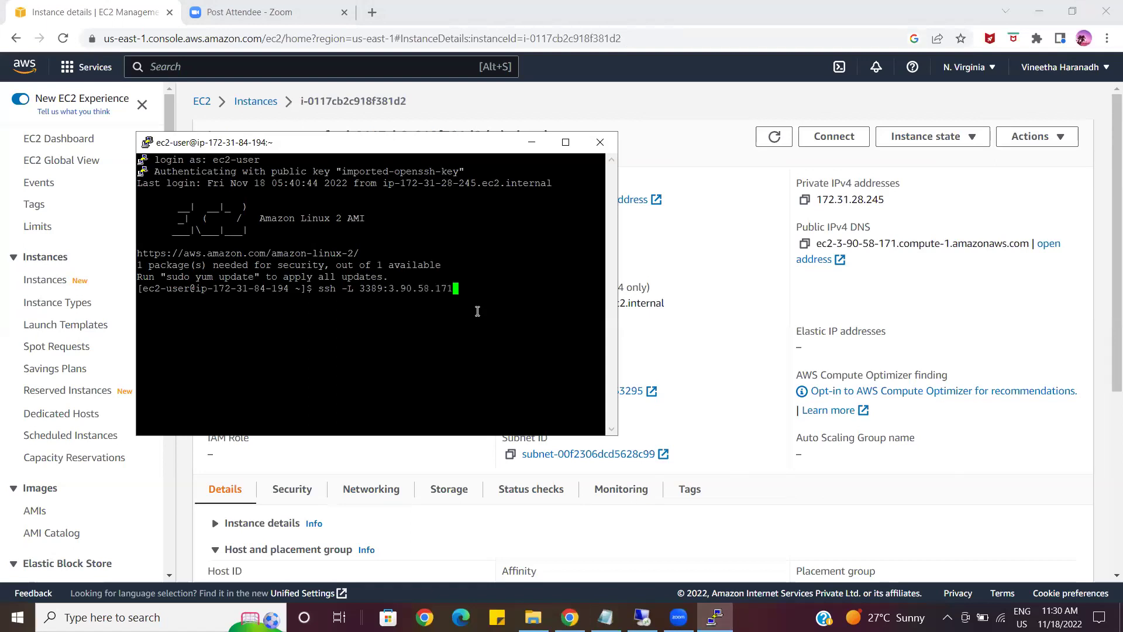
type(":3389")
Copy the user name Administrator from the windows instance's RDP client details and append it with @ to the ssh command
left_click(822, 140)
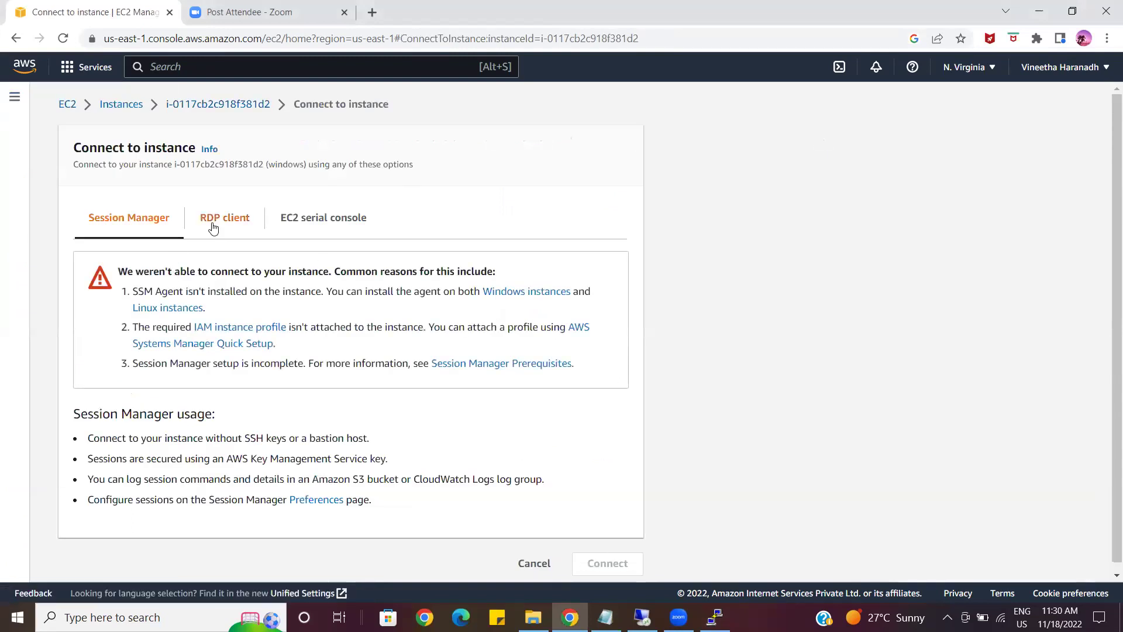
left_click(216, 219)
scroll(364, 363, "down", 3)
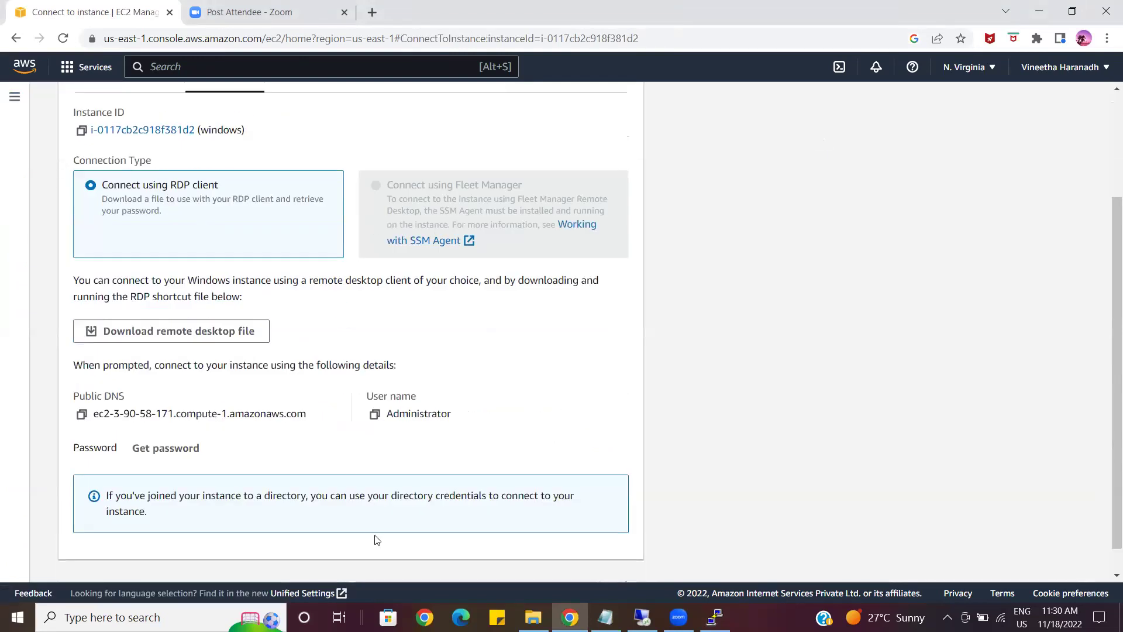
left_click(374, 414)
left_click(715, 617)
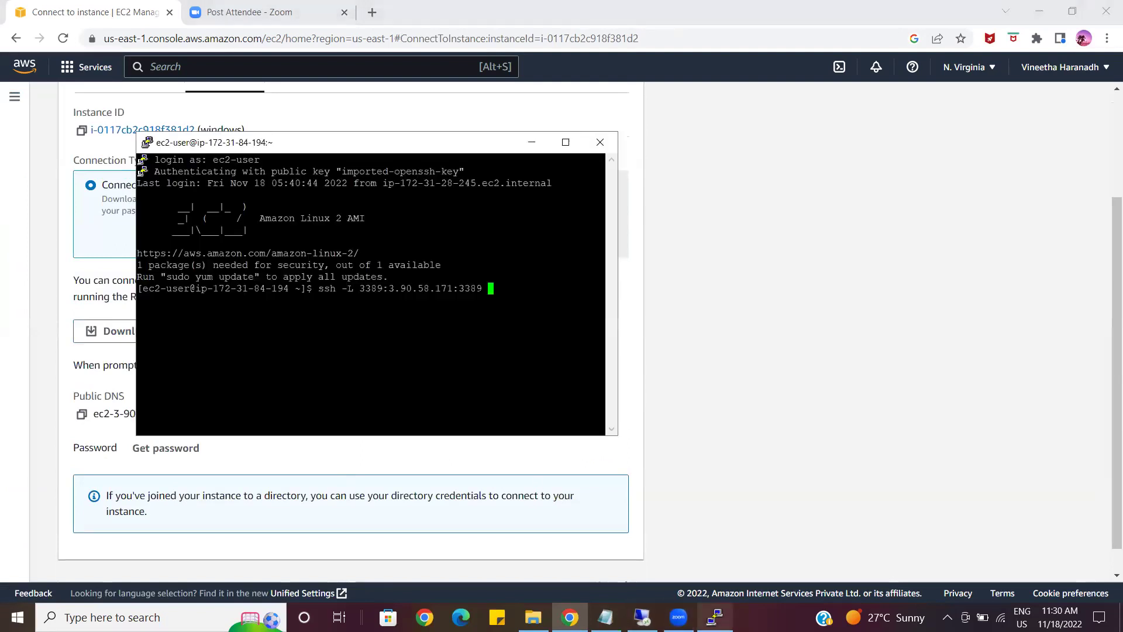
right_click(531, 331)
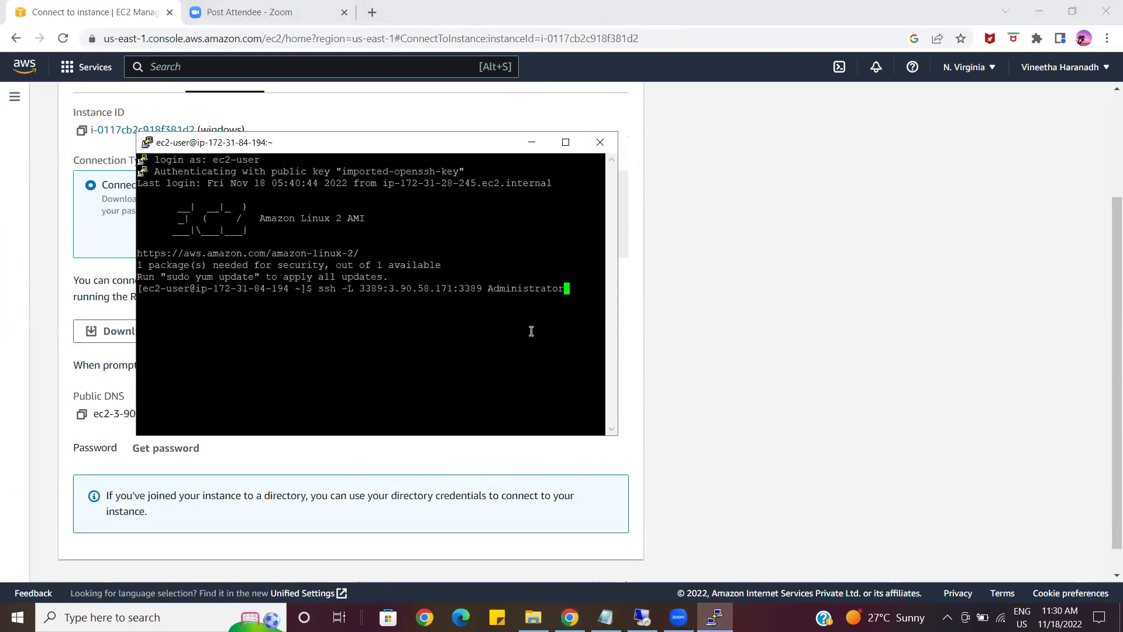
type("@")
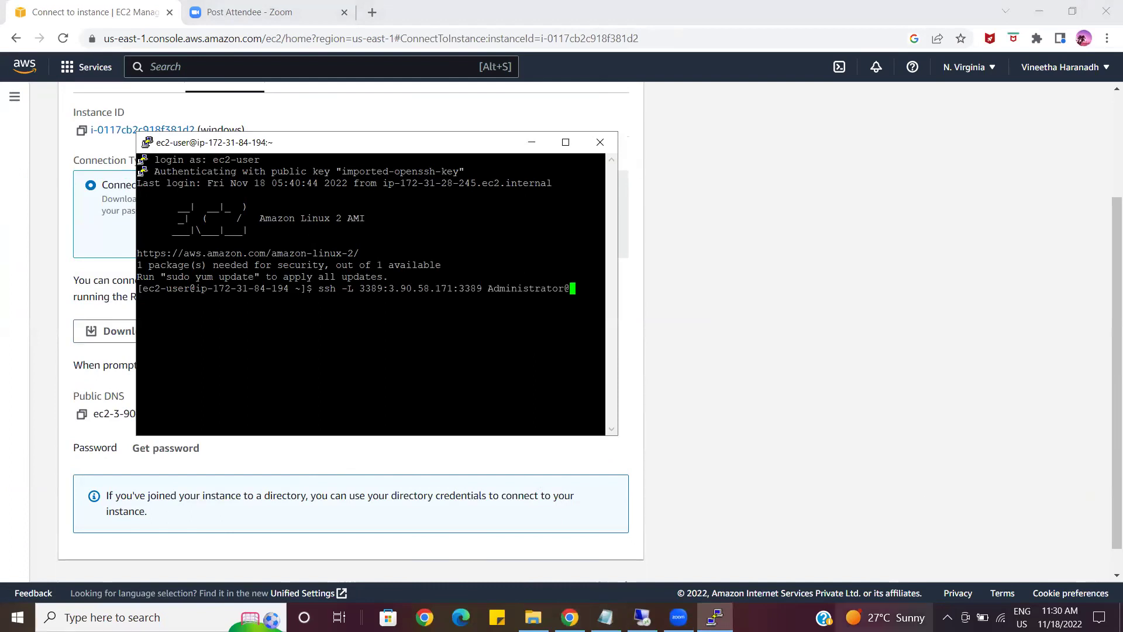
Append the windows instance's copied public DNS, ec2-3-90-58-171.compute-1.amazonaws.com, to the ssh command and run it
mouse_move(886, 617)
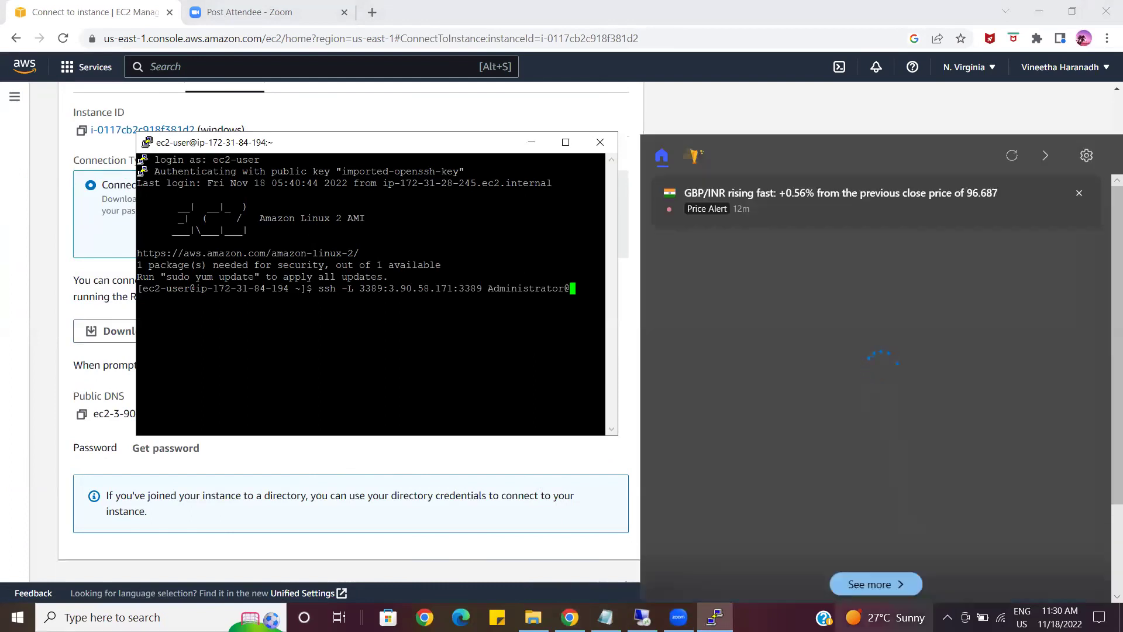
left_click_drag(415, 136, 676, 96)
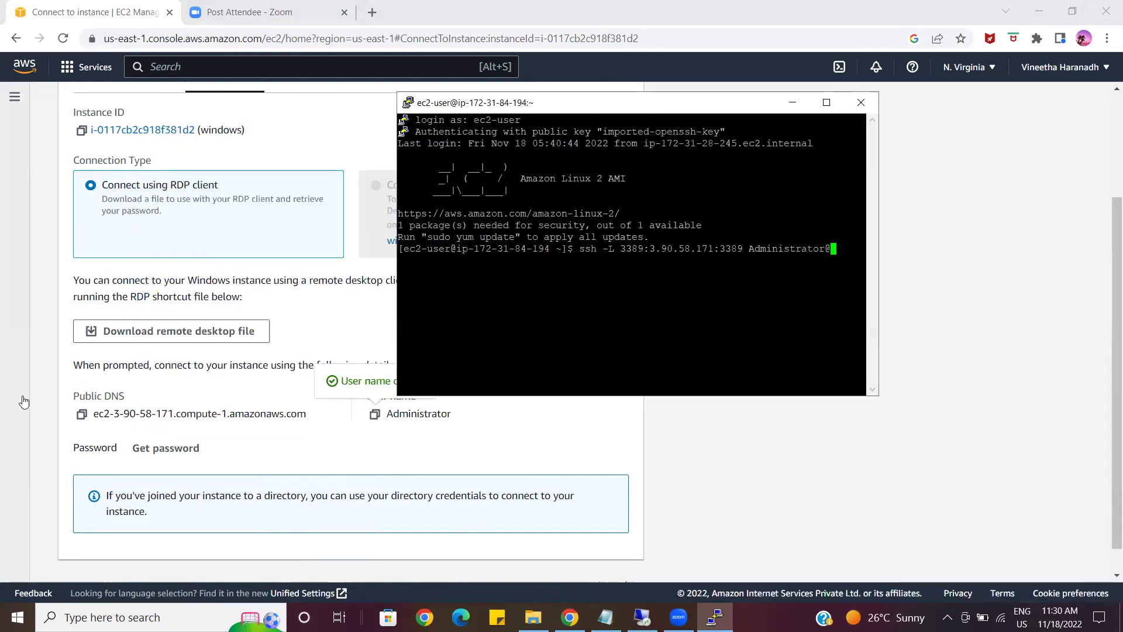
left_click(81, 414)
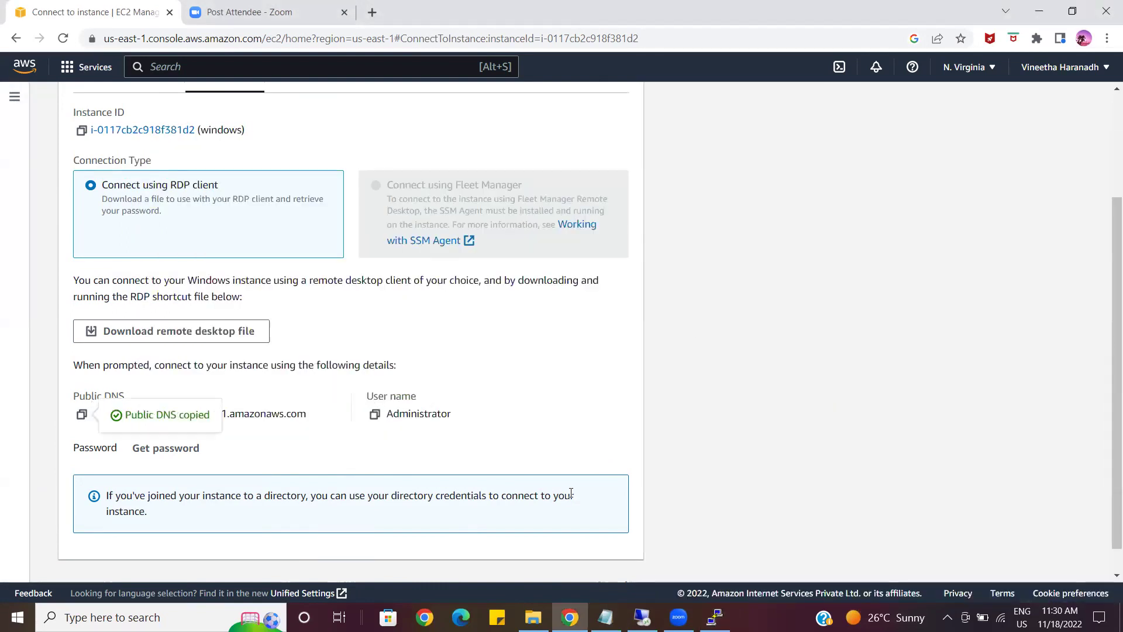
key("alt+Tab")
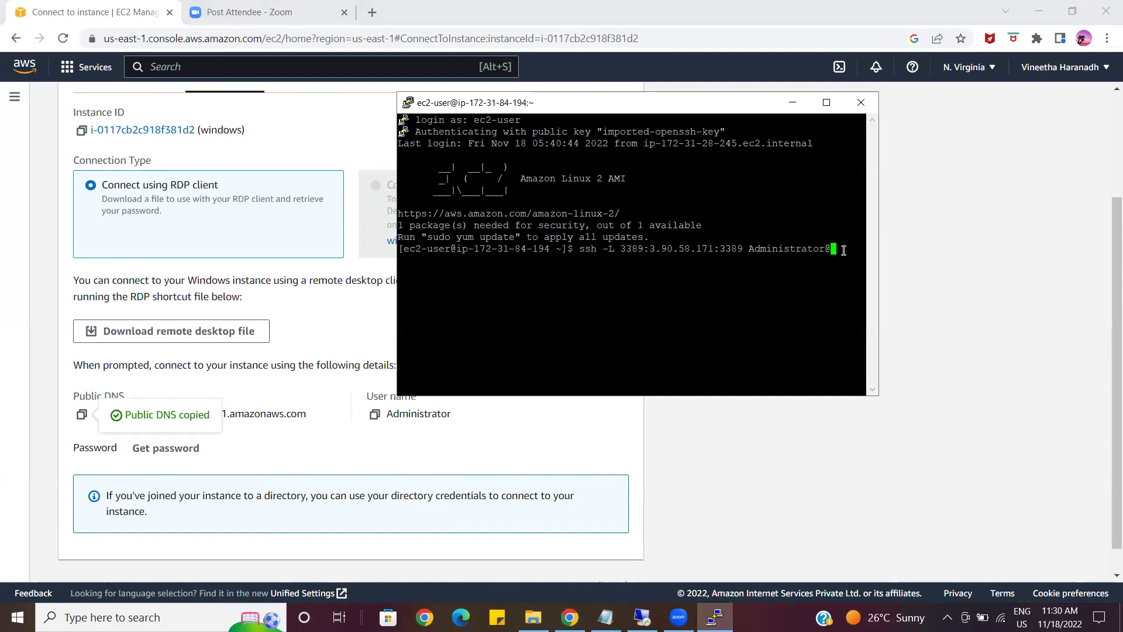
key("Return")
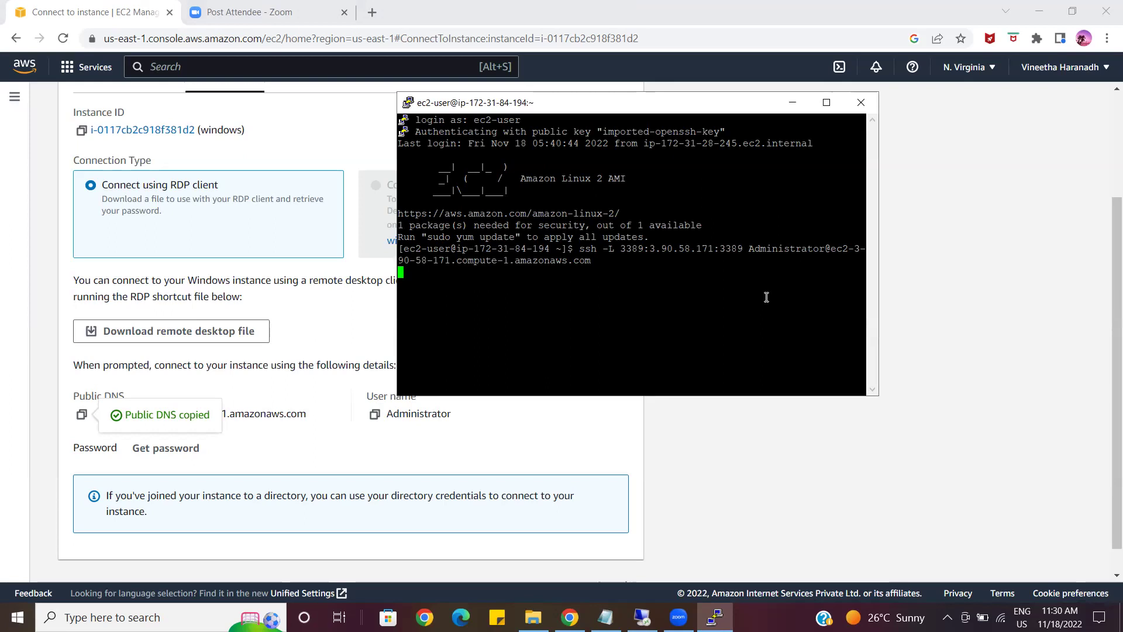
View the PuTTY terminal at full screen, restore its window size, and widen it
left_click(826, 102)
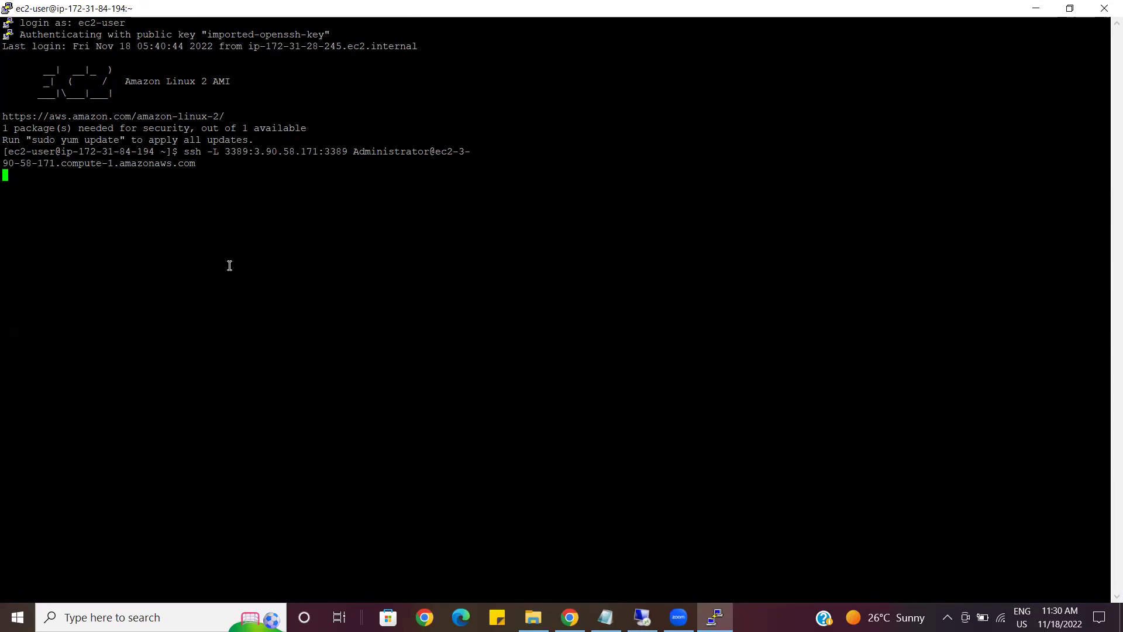
left_click(1070, 8)
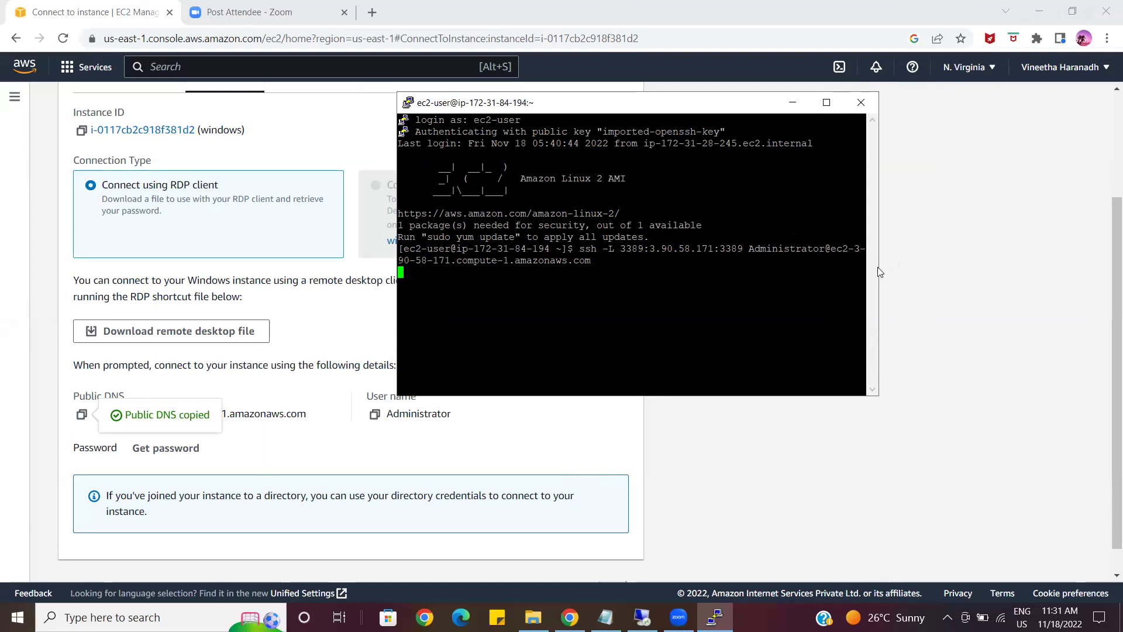
left_click_drag(882, 266, 1040, 245)
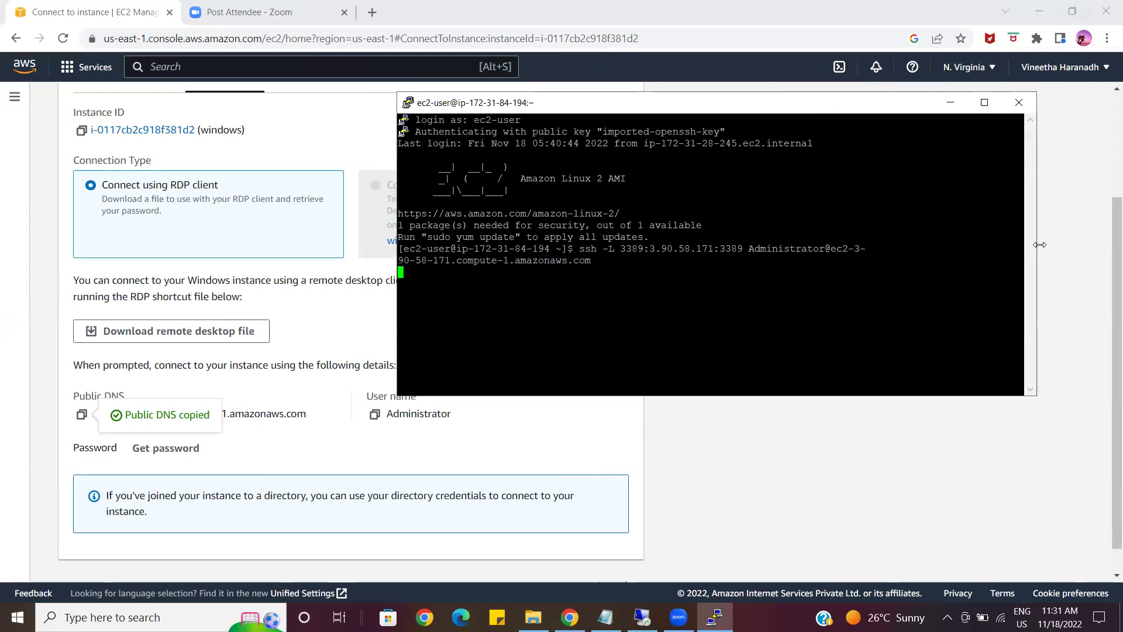
key("Return")
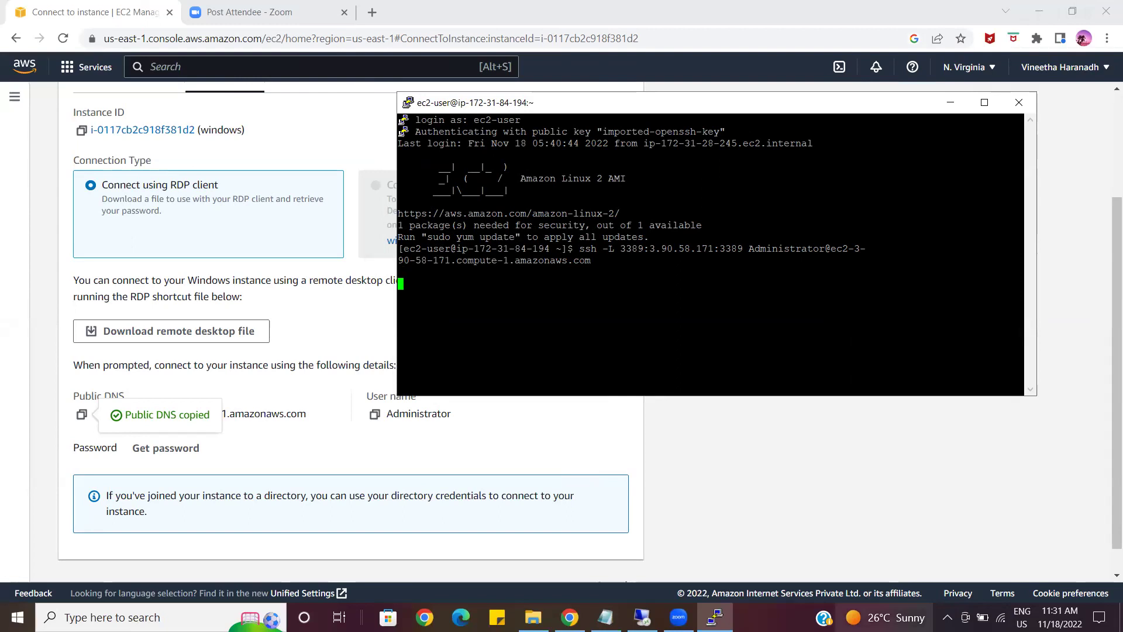
left_click(887, 617)
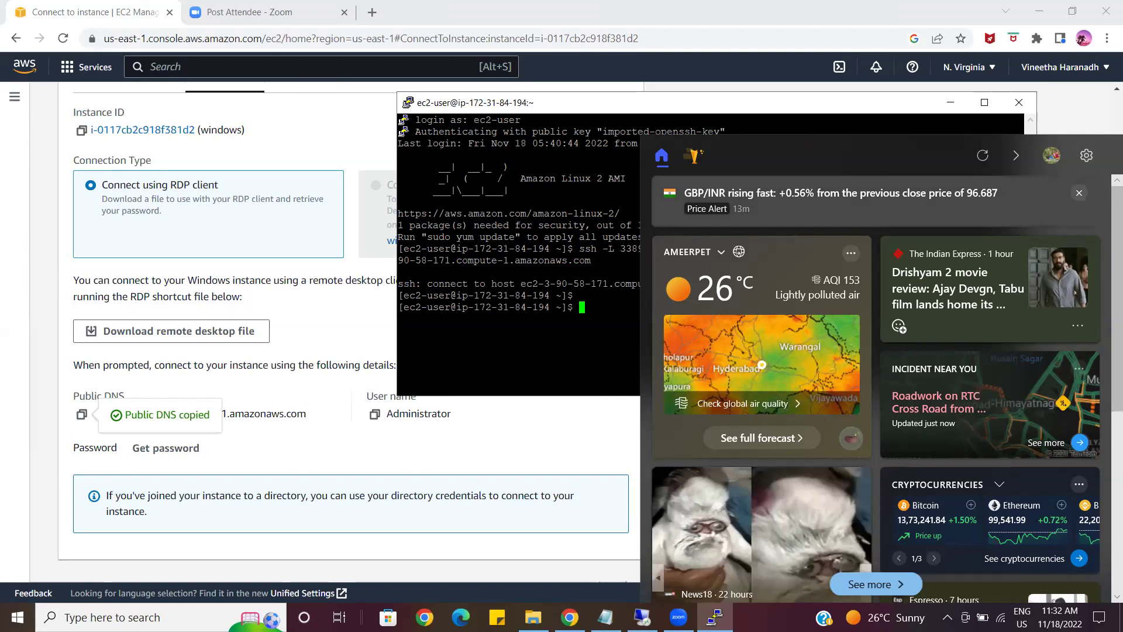
left_click(528, 317)
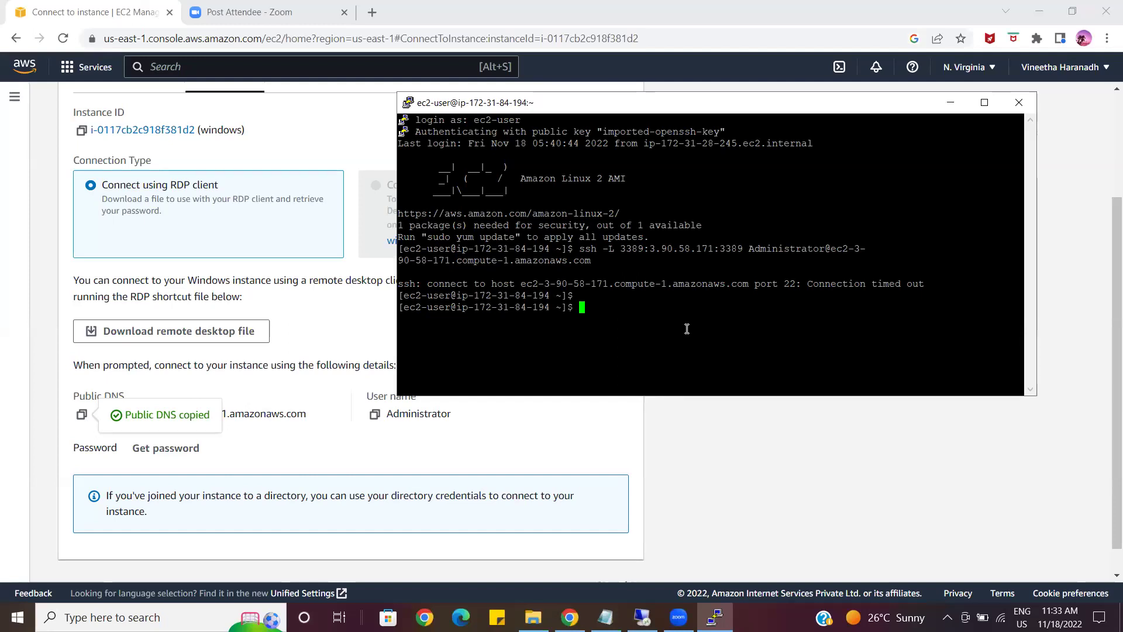
key("Up")
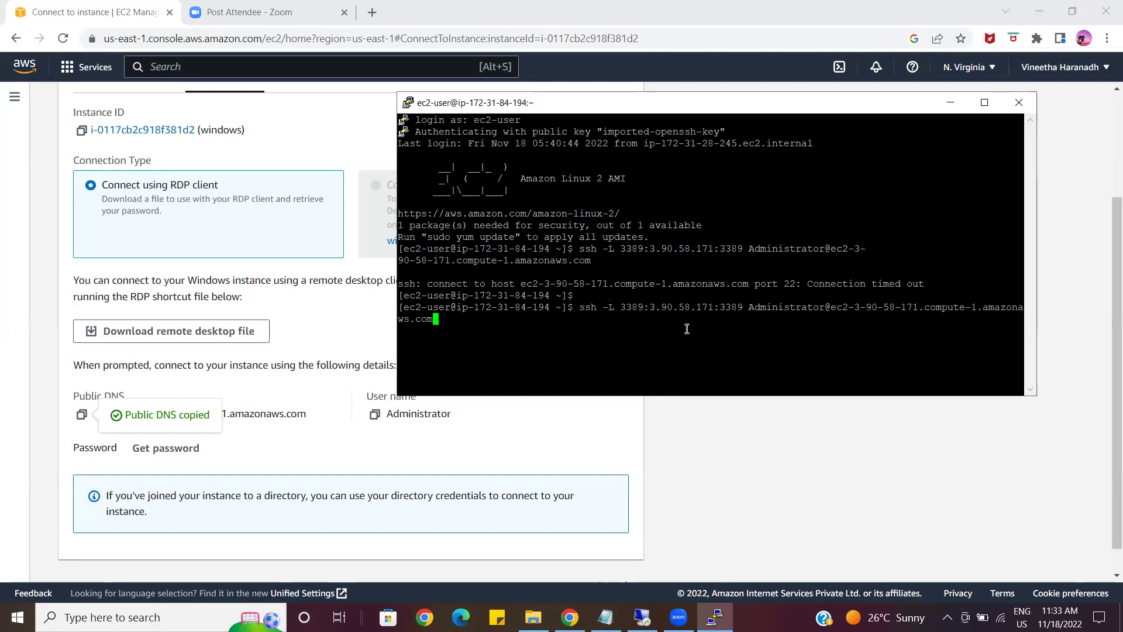
key("Return")
Switch to the EC2 console and allow EC2 Serial Console access for the account from the windows instance's connection options
left_click(791, 445)
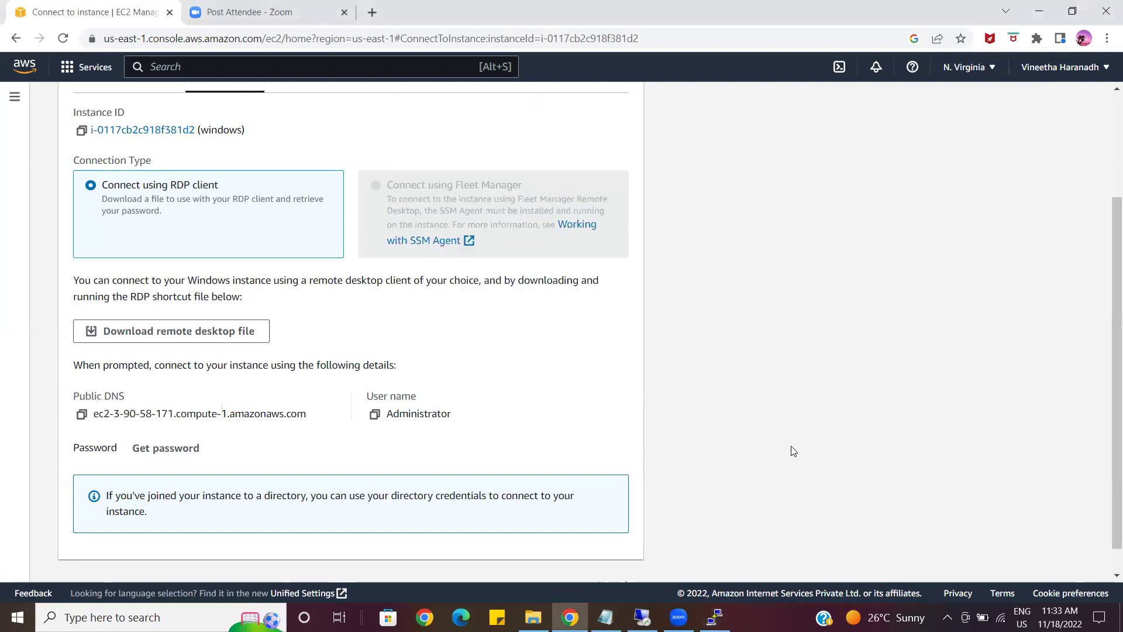
scroll(771, 467, "up", 1)
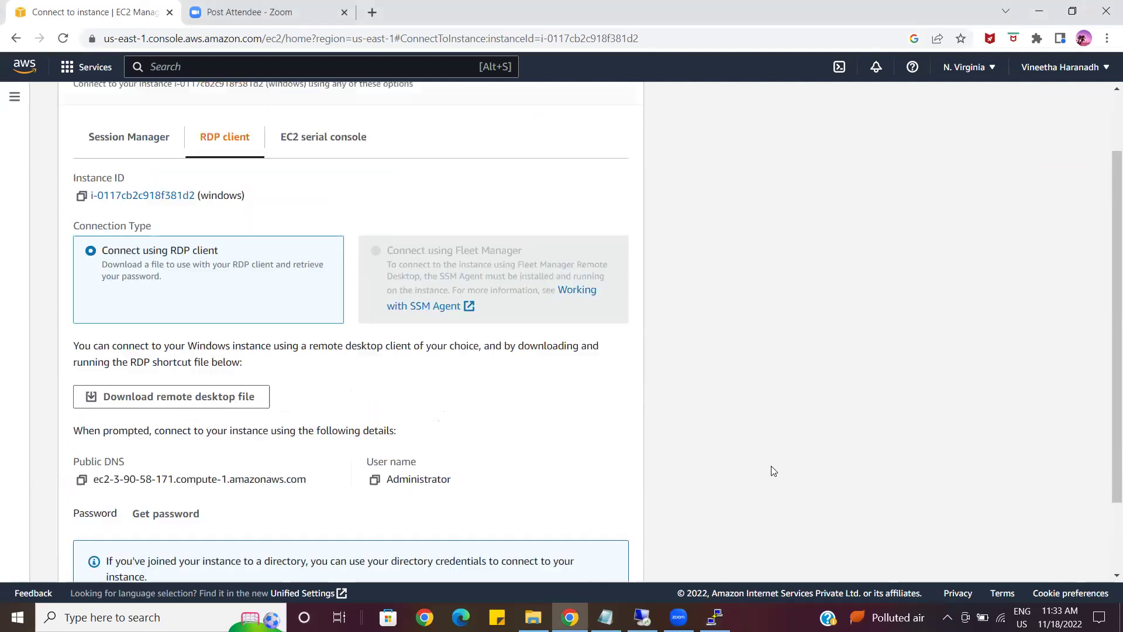
scroll(774, 471, "up", 2)
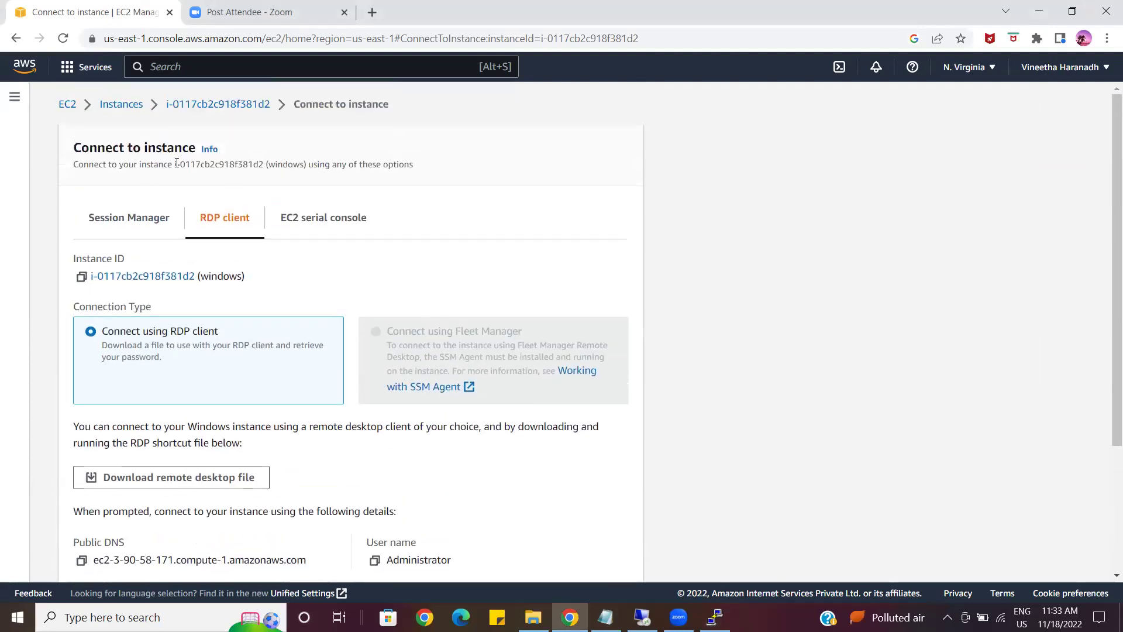
left_click(309, 220)
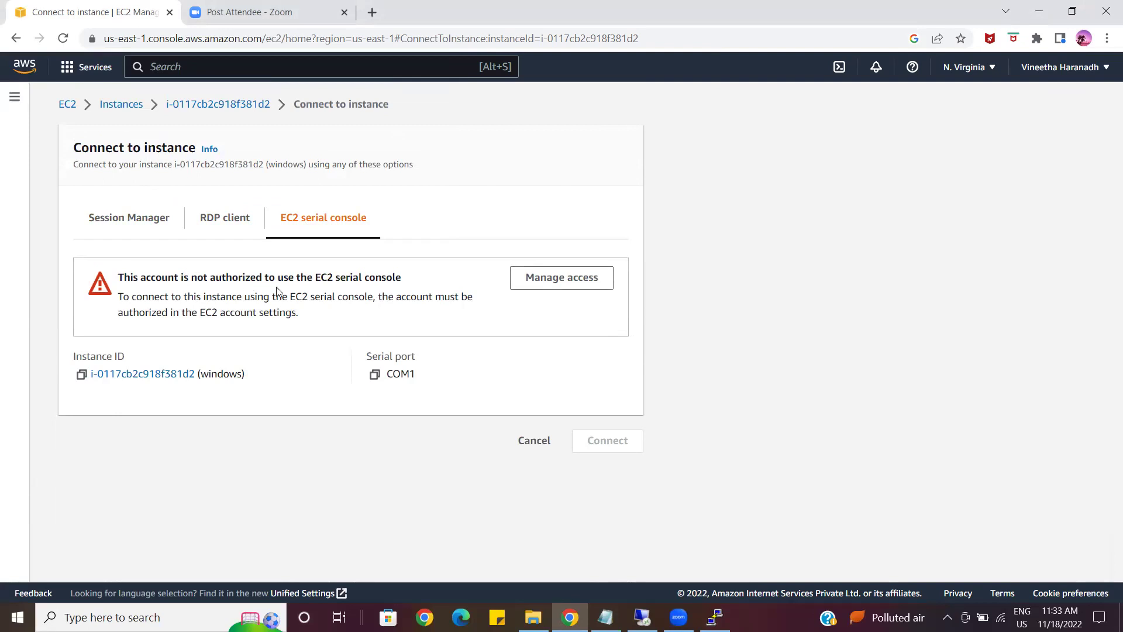
left_click(563, 279)
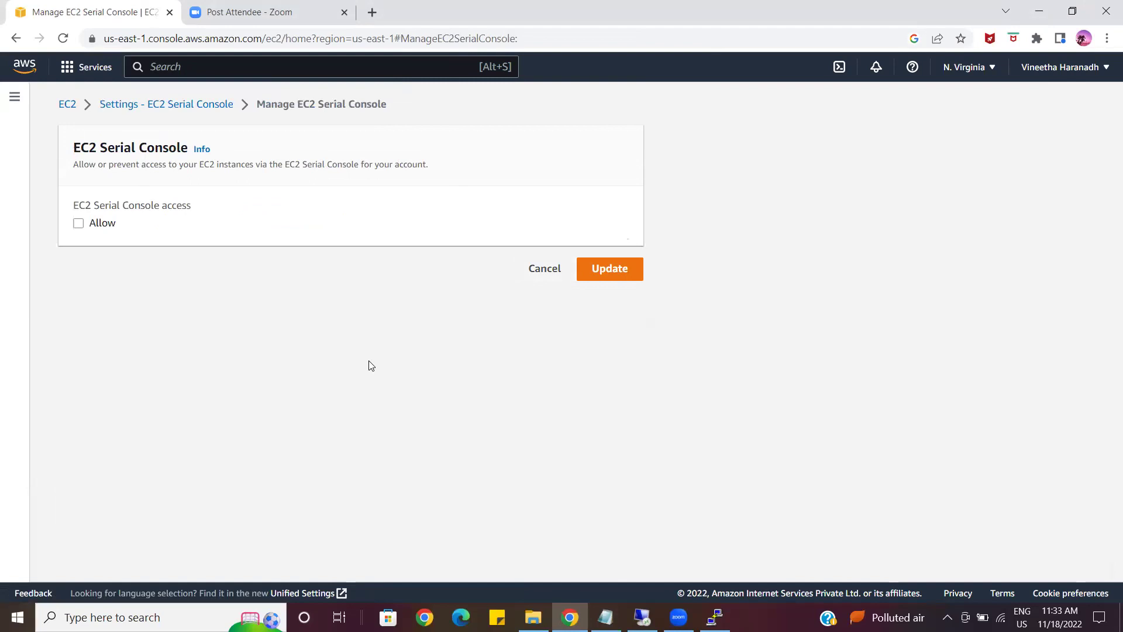
left_click(102, 225)
left_click(619, 269)
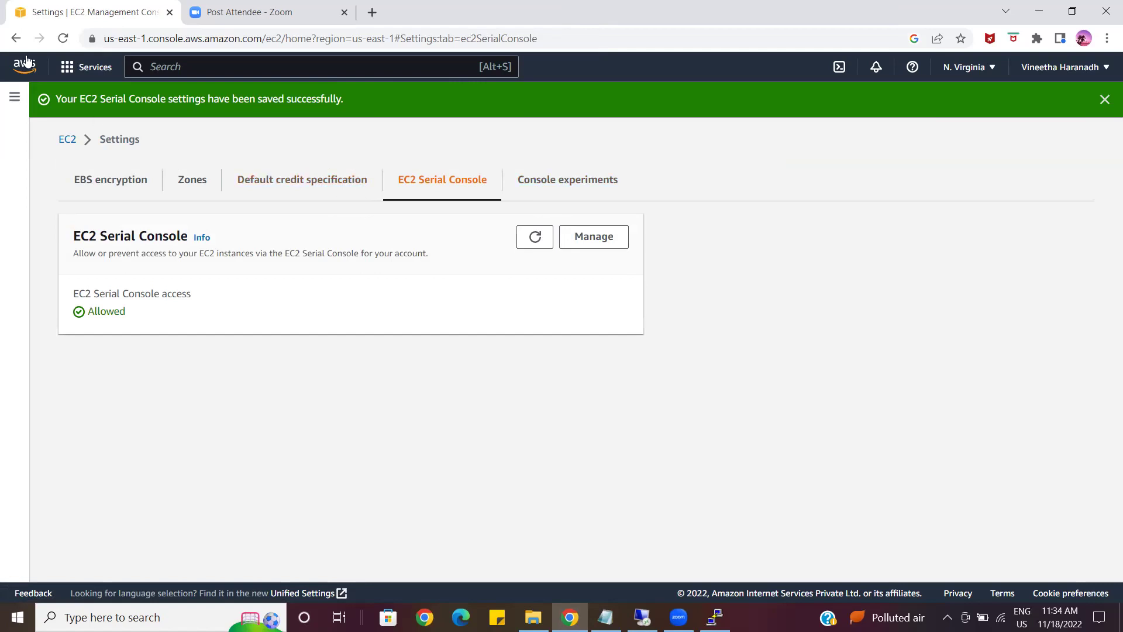
Return to the windows instance's connection page and check its EC2 serial console option
left_click(16, 39)
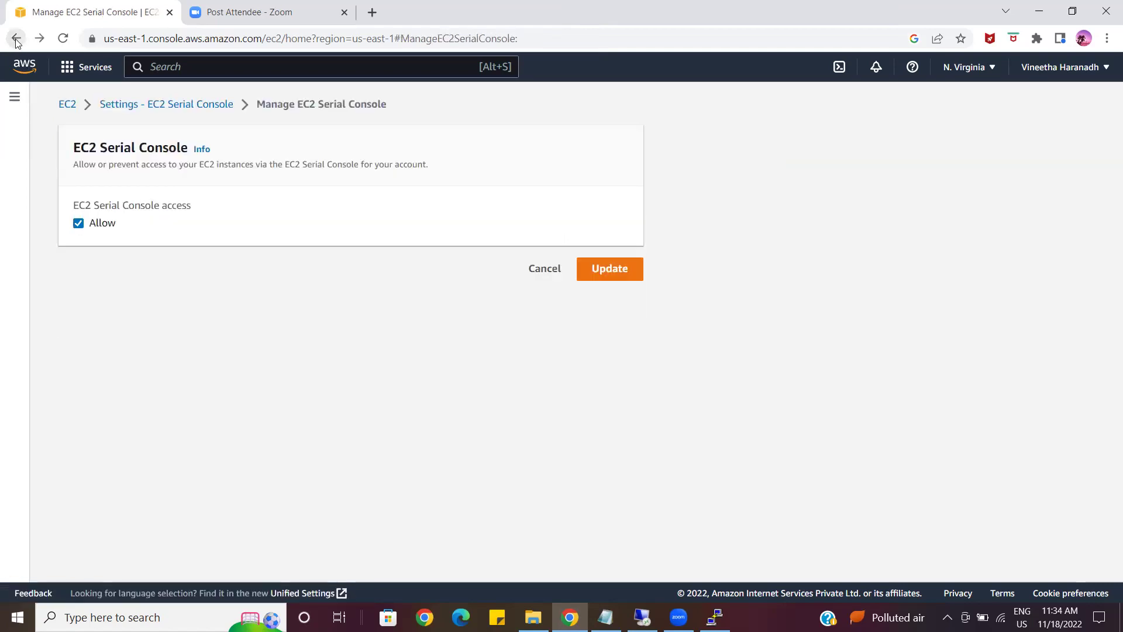
left_click(16, 38)
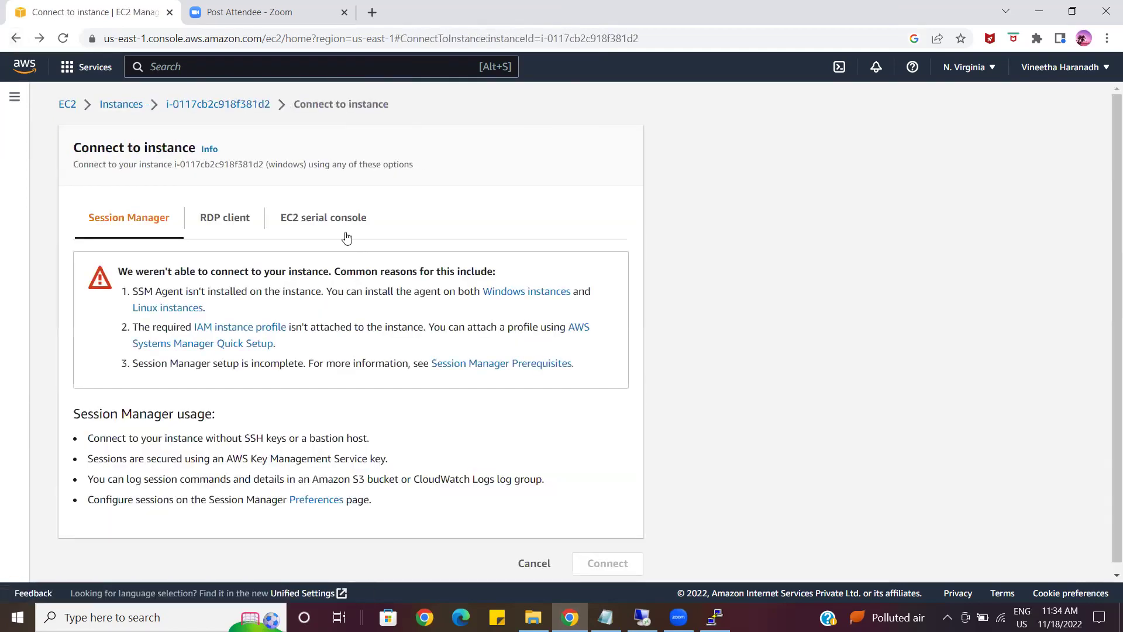
left_click(345, 234)
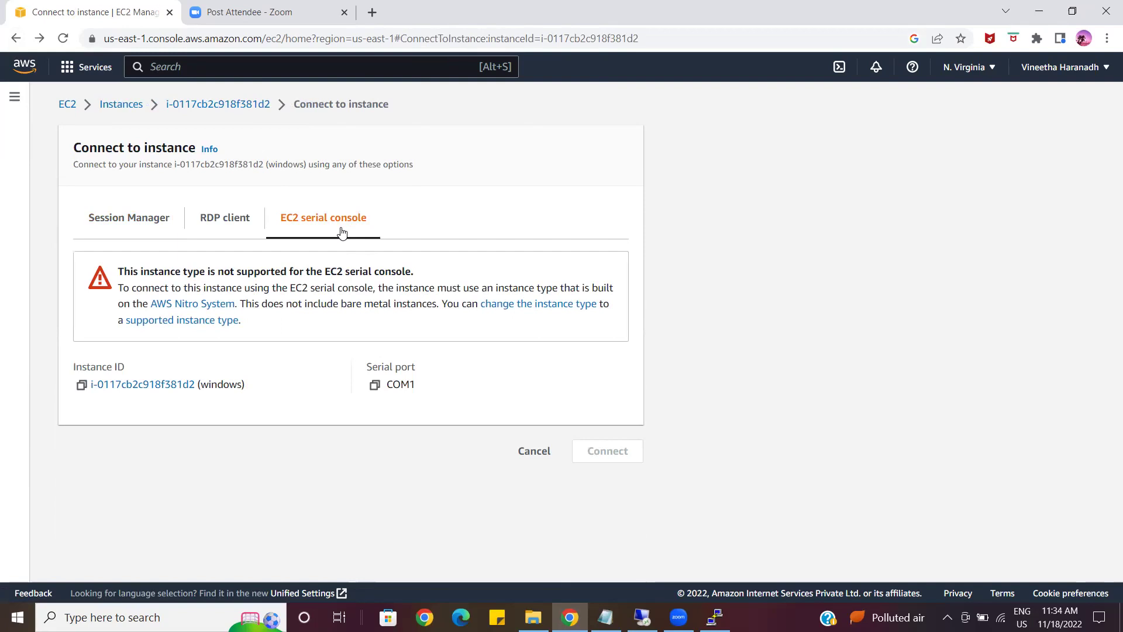
Review the RDP client connection details of the windows instance
left_click(218, 217)
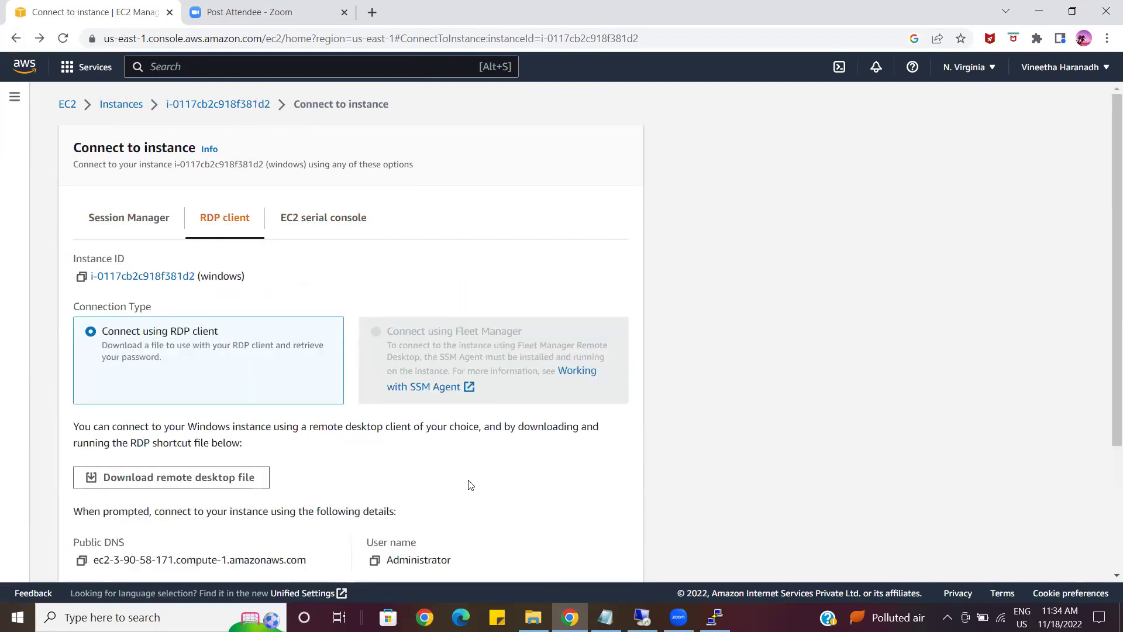
scroll(473, 488, "down", 1)
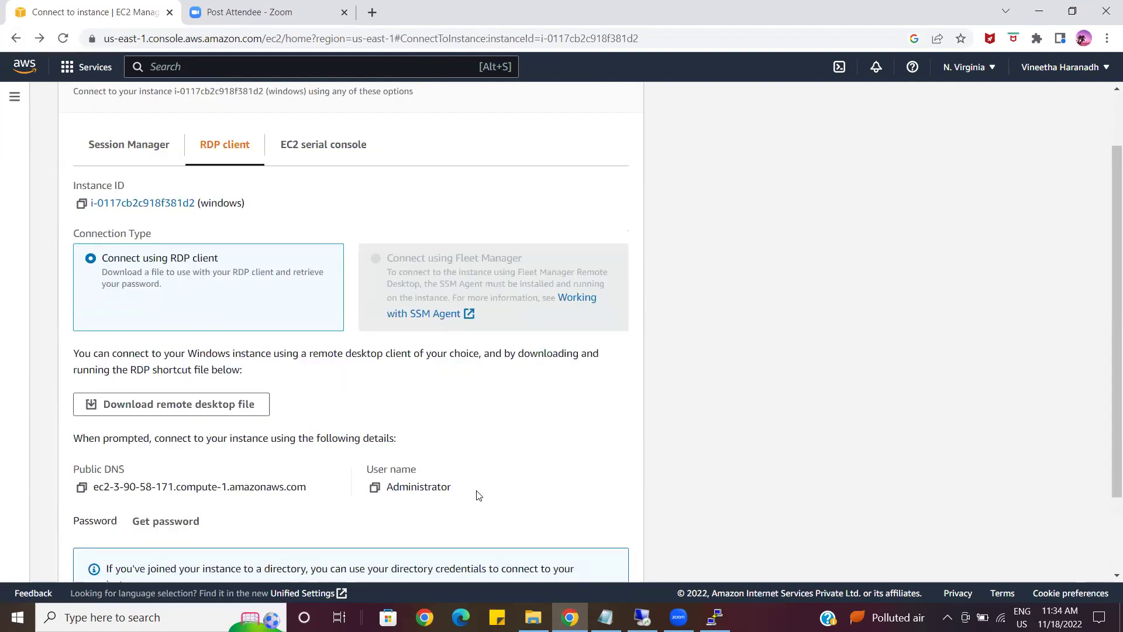
scroll(479, 495, "down", 1)
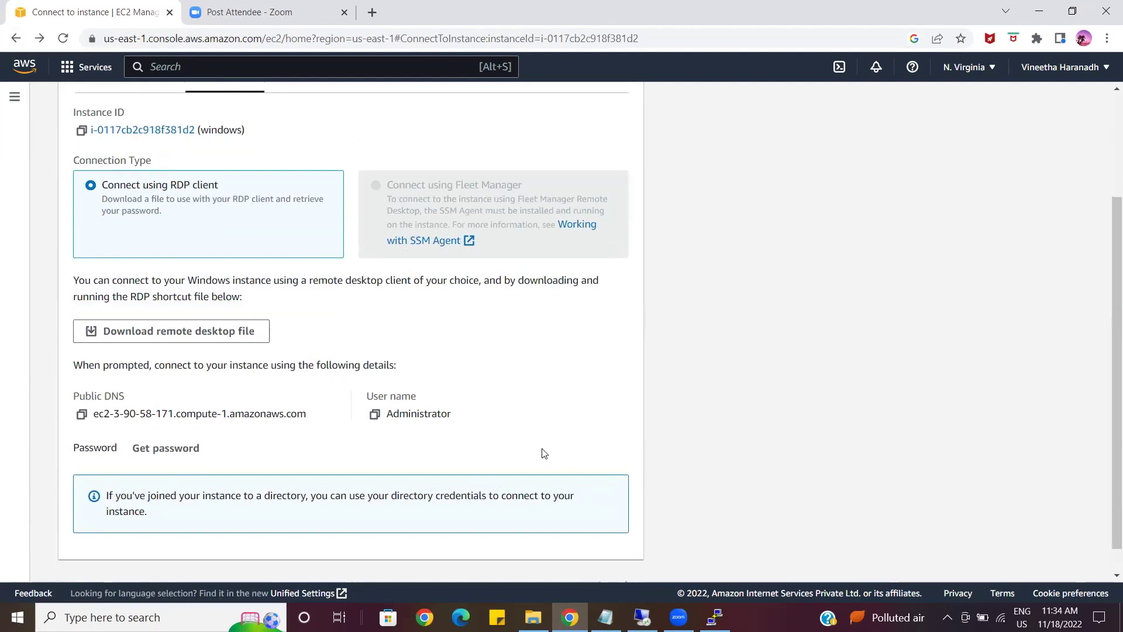
scroll(544, 454, "down", 1)
scroll(544, 454, "up", 3)
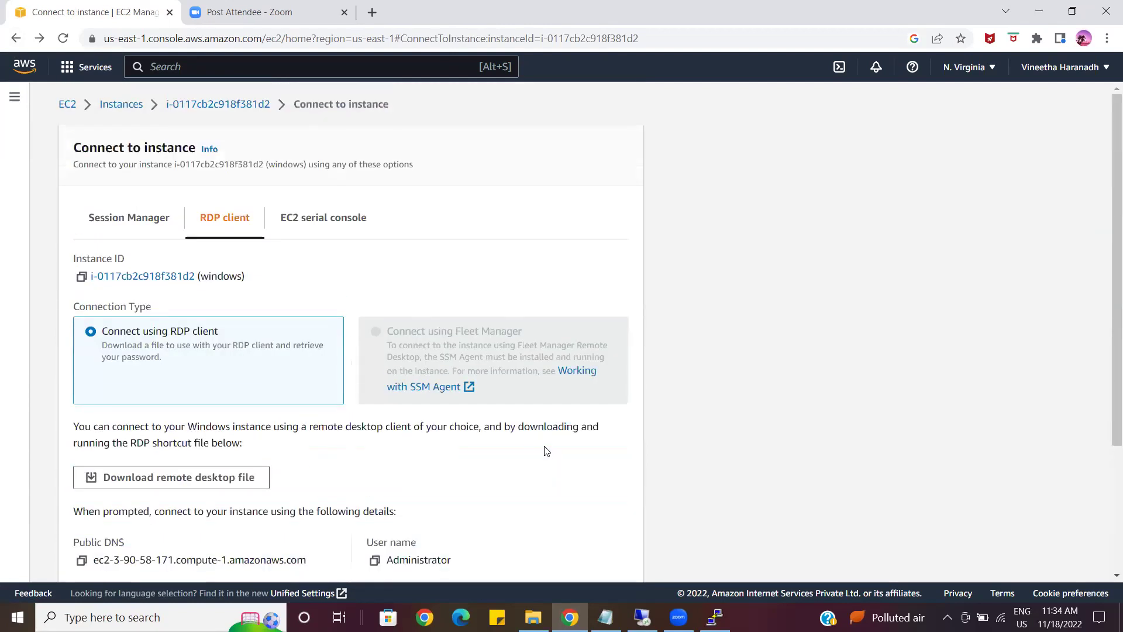
Read the Working with SSM Agent documentation, including manual installation on EC2 instances for Linux, and close it
left_click(448, 387)
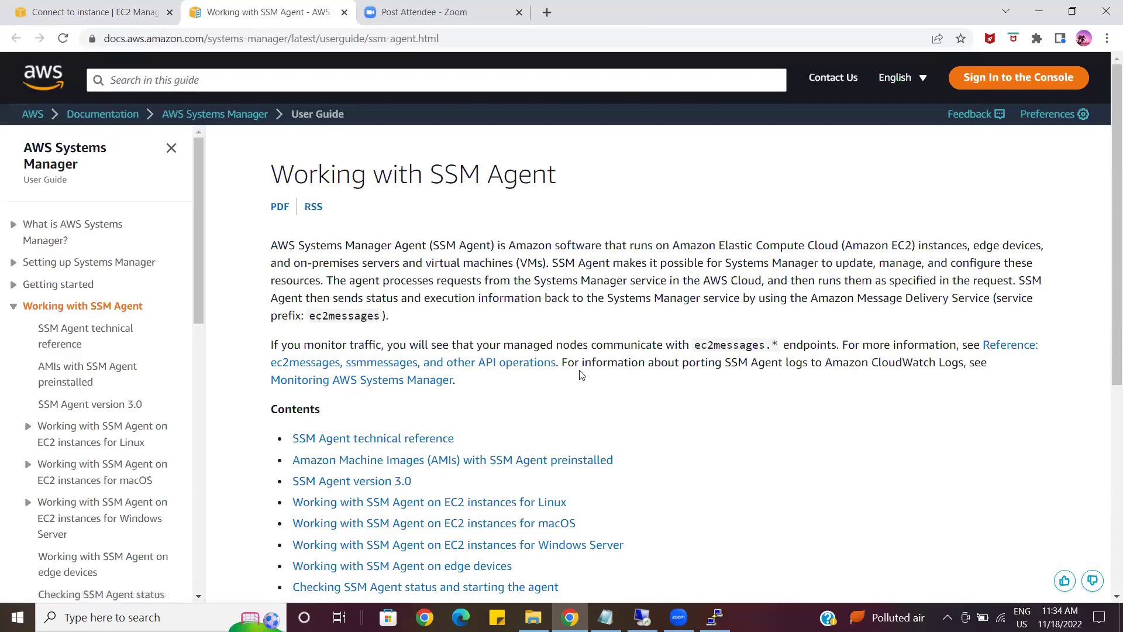
scroll(581, 374, "down", 1)
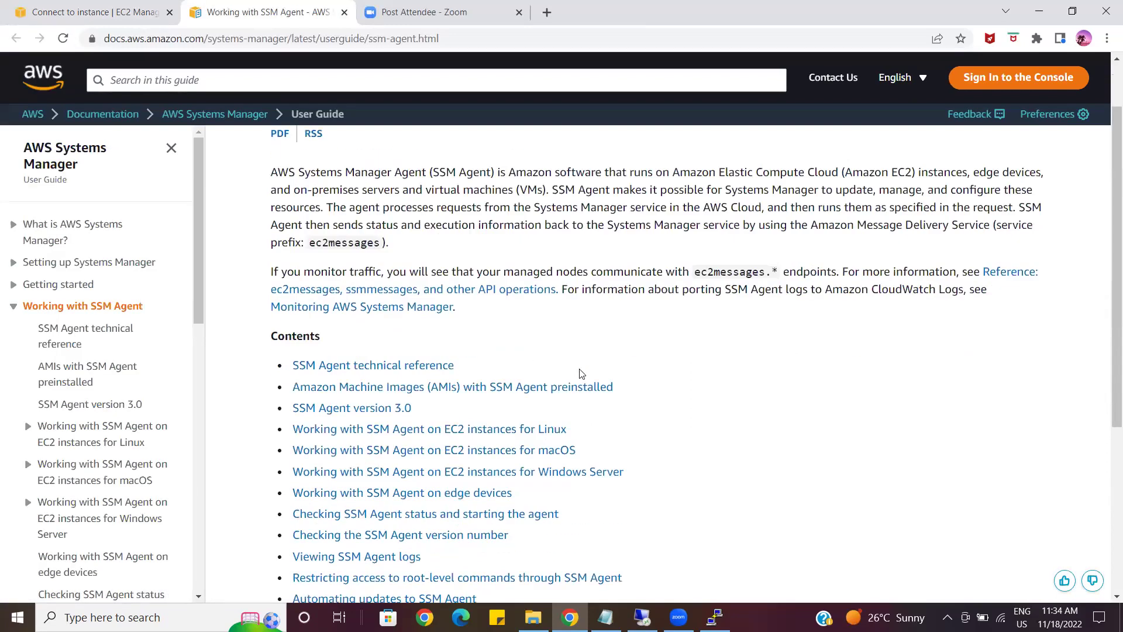
left_click(464, 431)
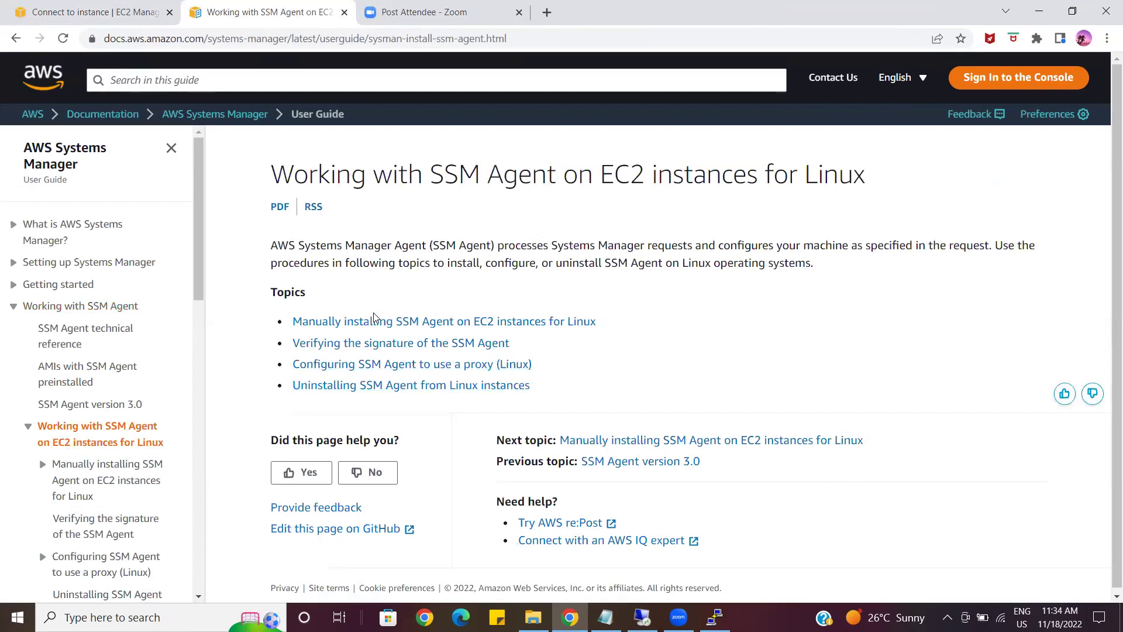
left_click(400, 321)
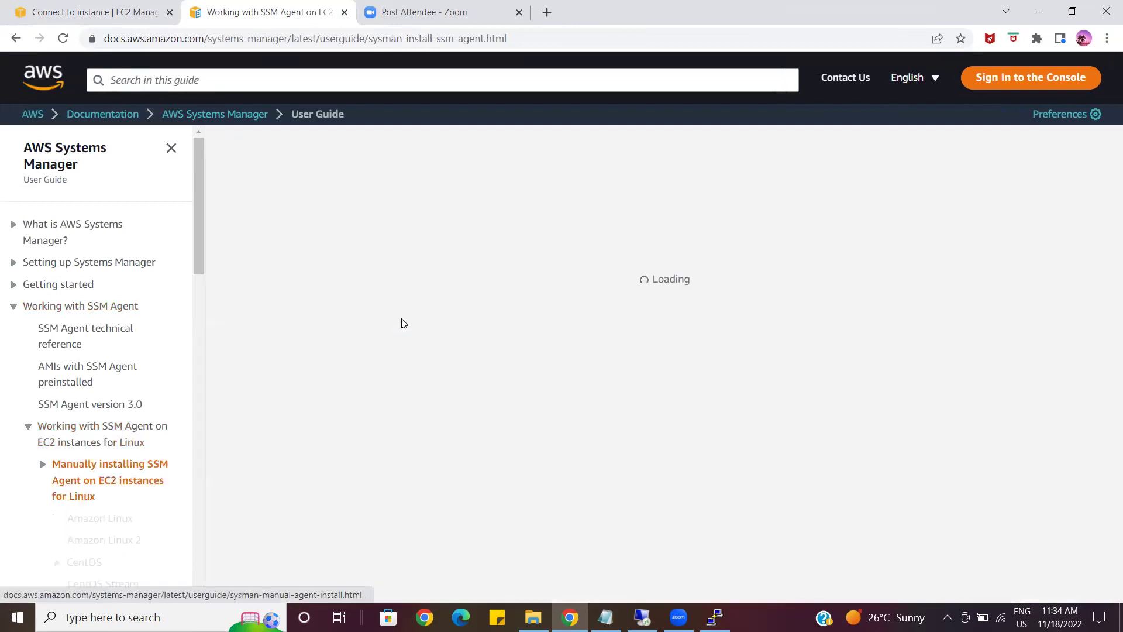
scroll(396, 319, "down", 4)
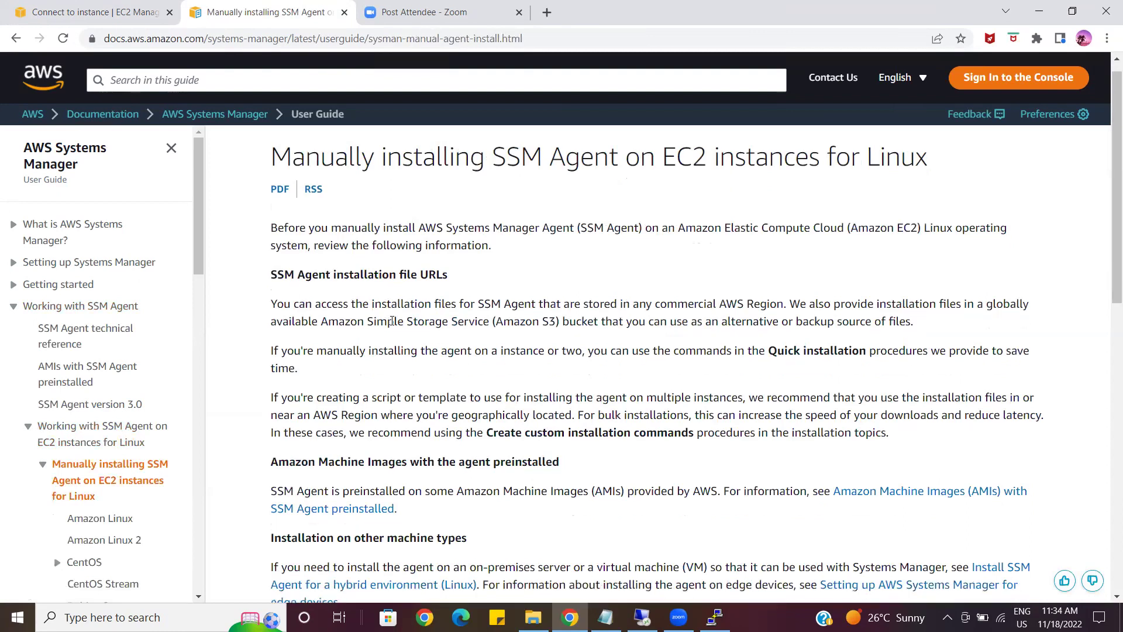
scroll(392, 325, "down", 8)
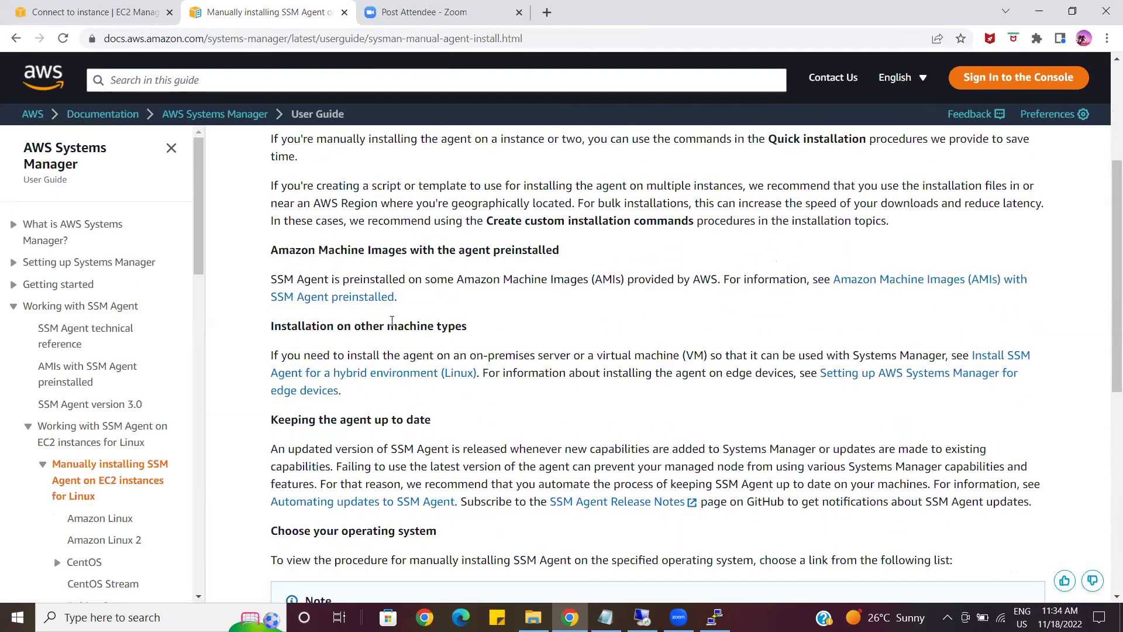
scroll(393, 326, "up", 12)
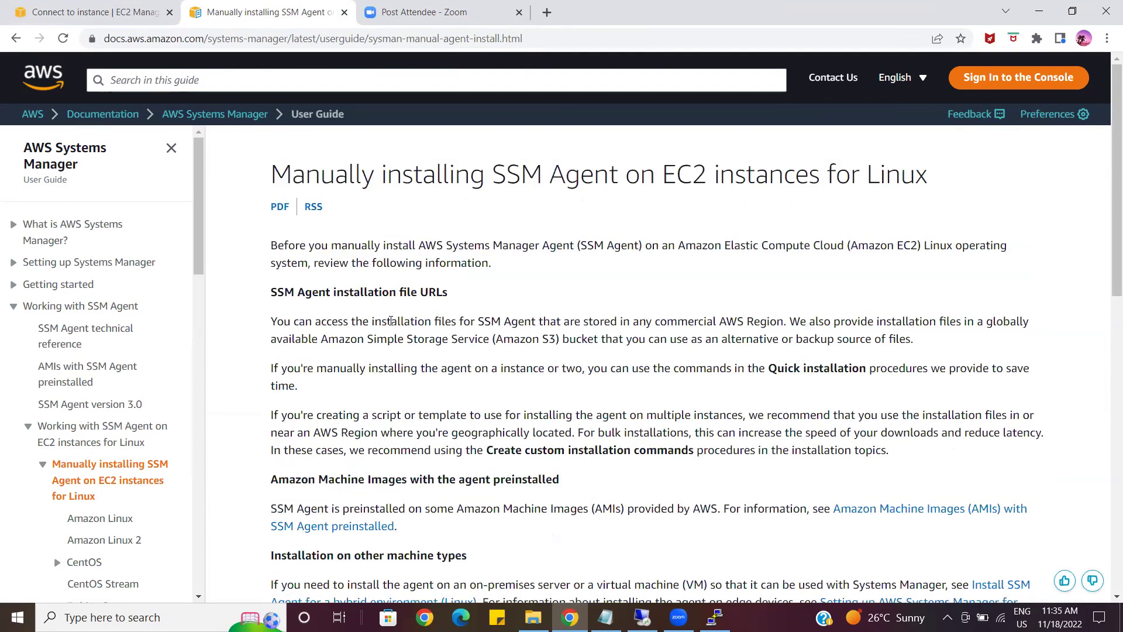
left_click(14, 44)
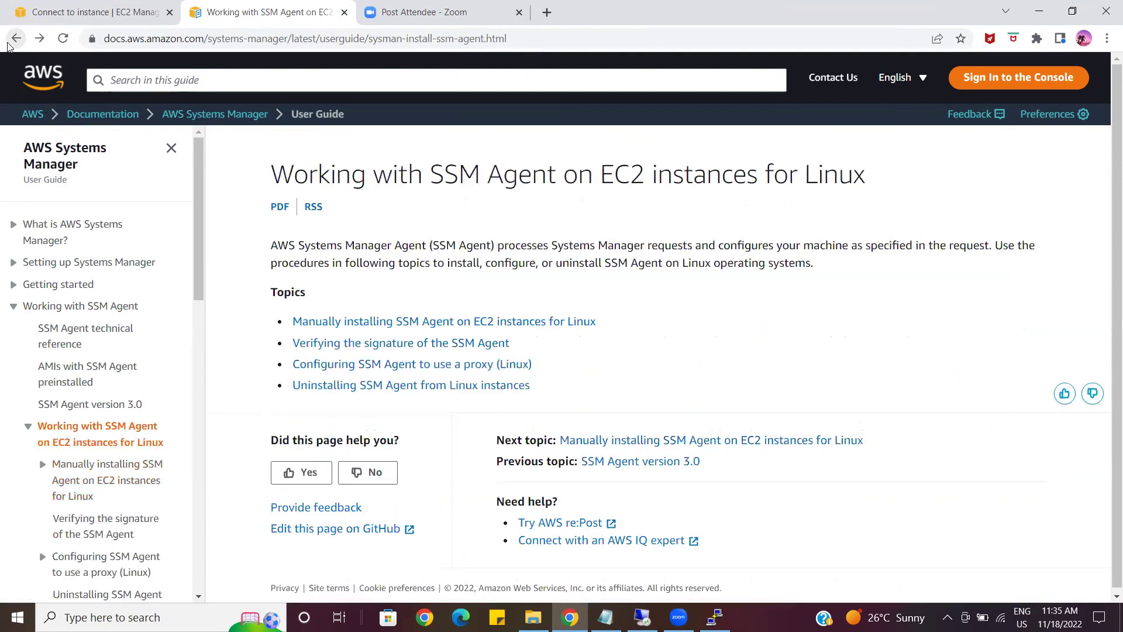
left_click(8, 44)
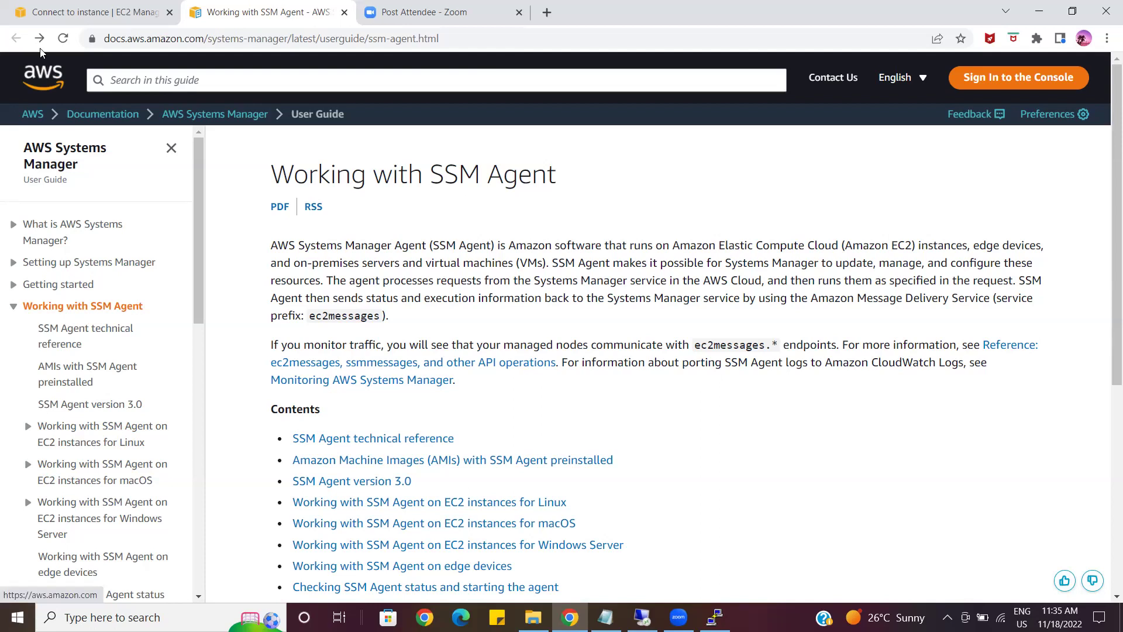
left_click(344, 12)
Check the Session Manager connection option for the windows instance
scroll(591, 488, "down", 3)
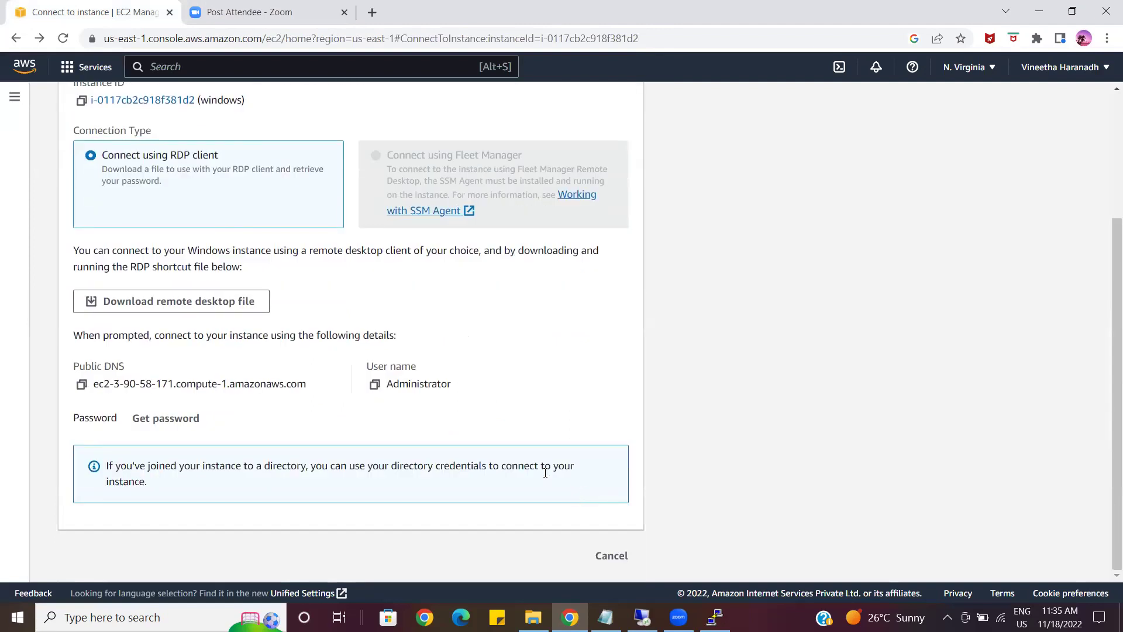
scroll(541, 470, "up", 3)
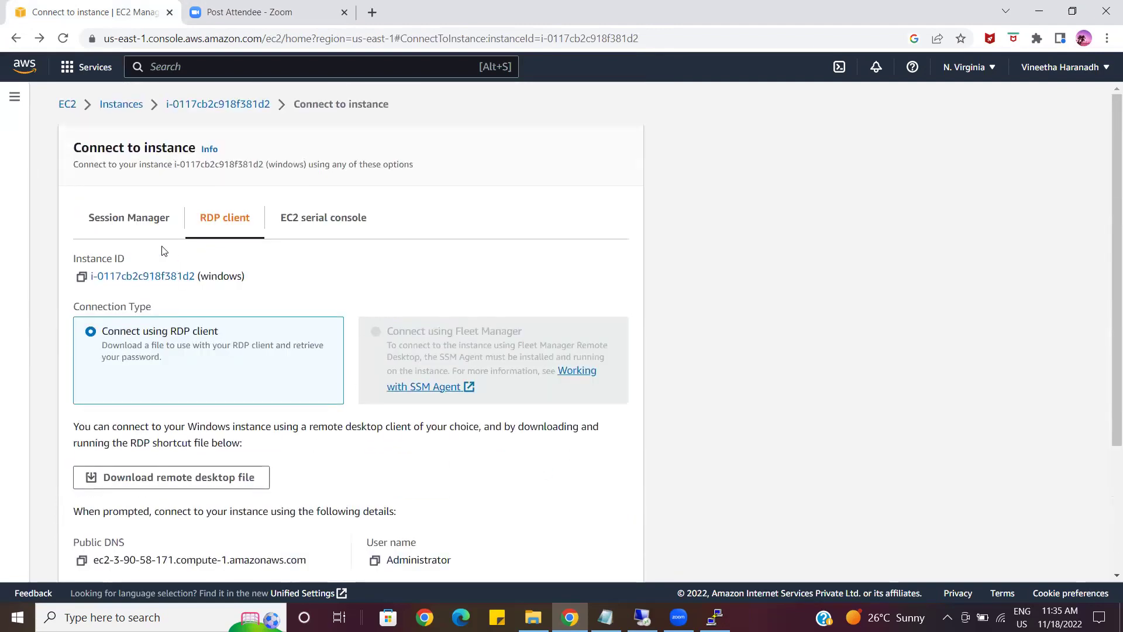
left_click(136, 225)
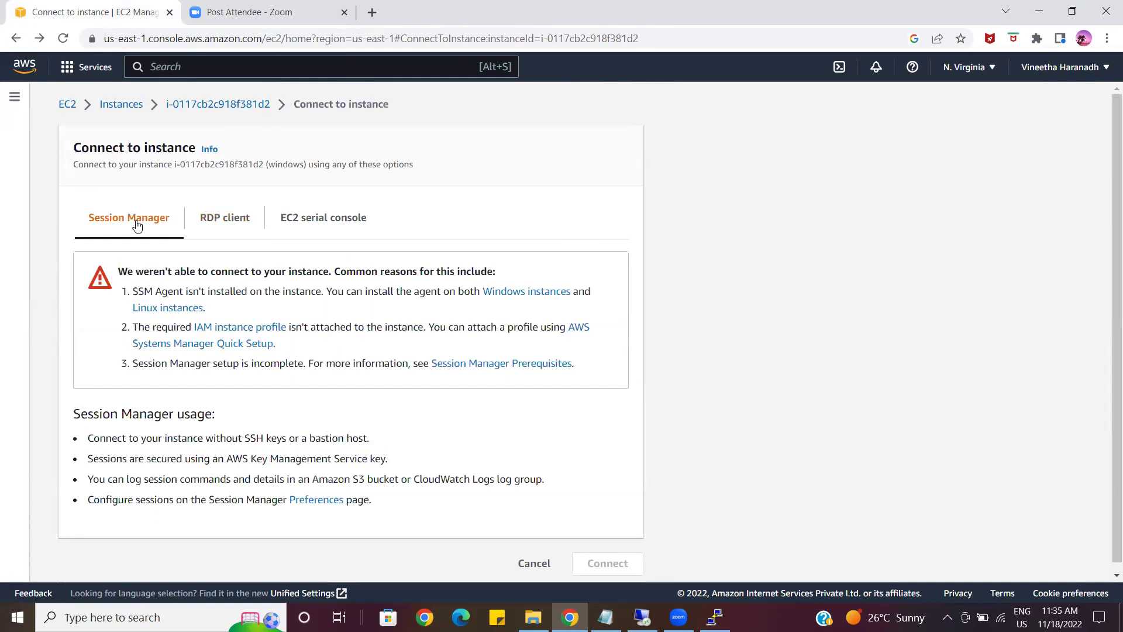
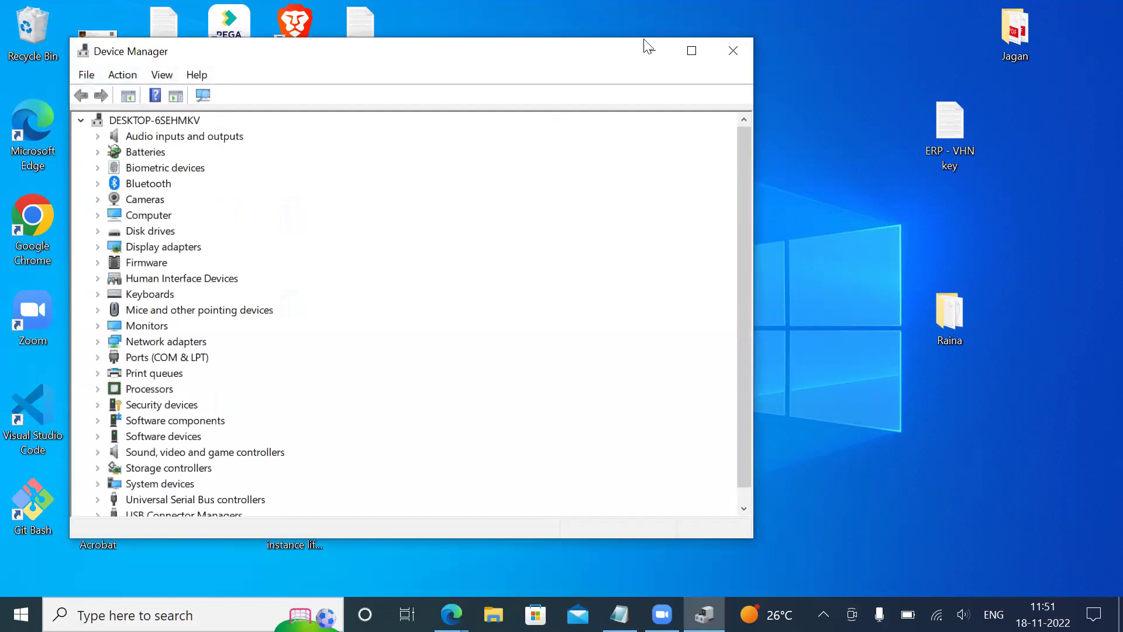
Maximize Device Manager and go through the hardware categories from Audio inputs and outputs down to Computer
left_click(692, 51)
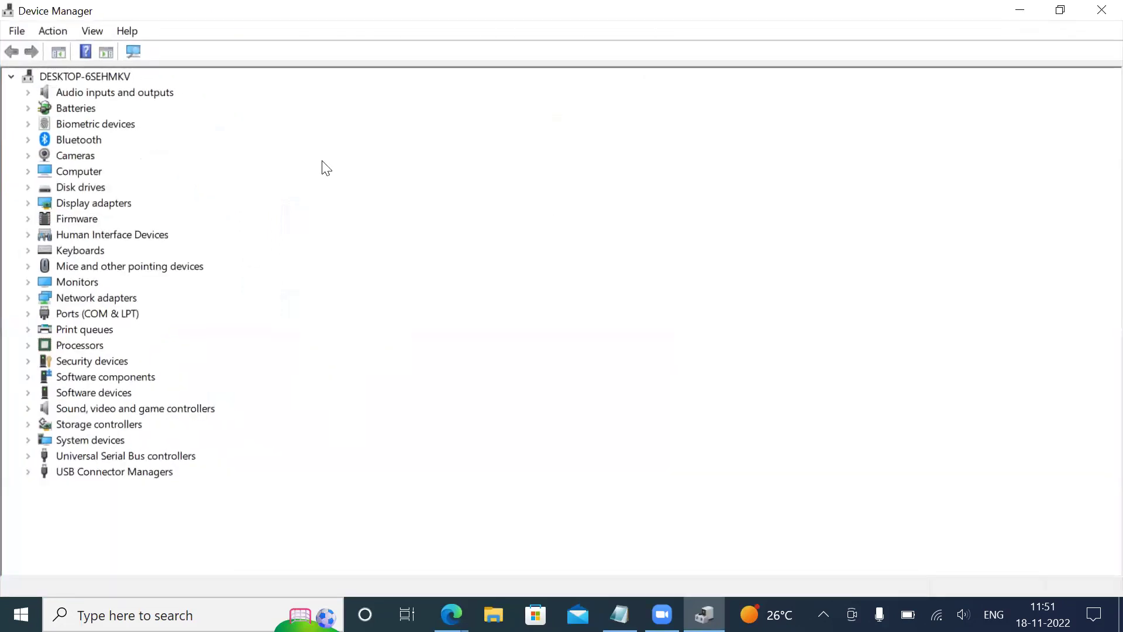
left_click(45, 80)
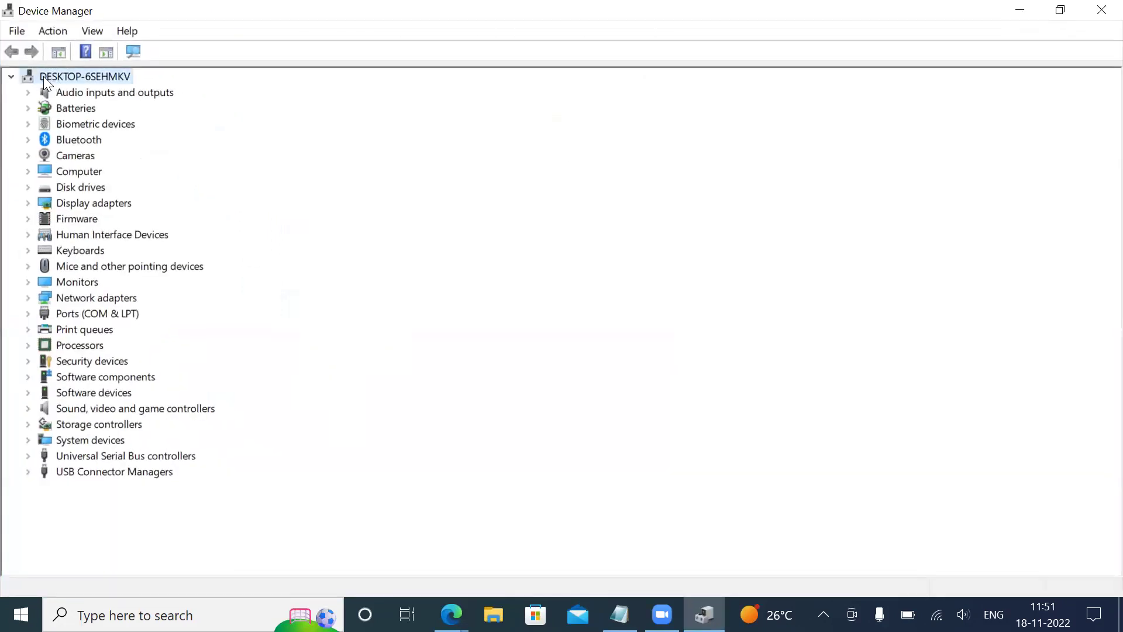
left_click(64, 96)
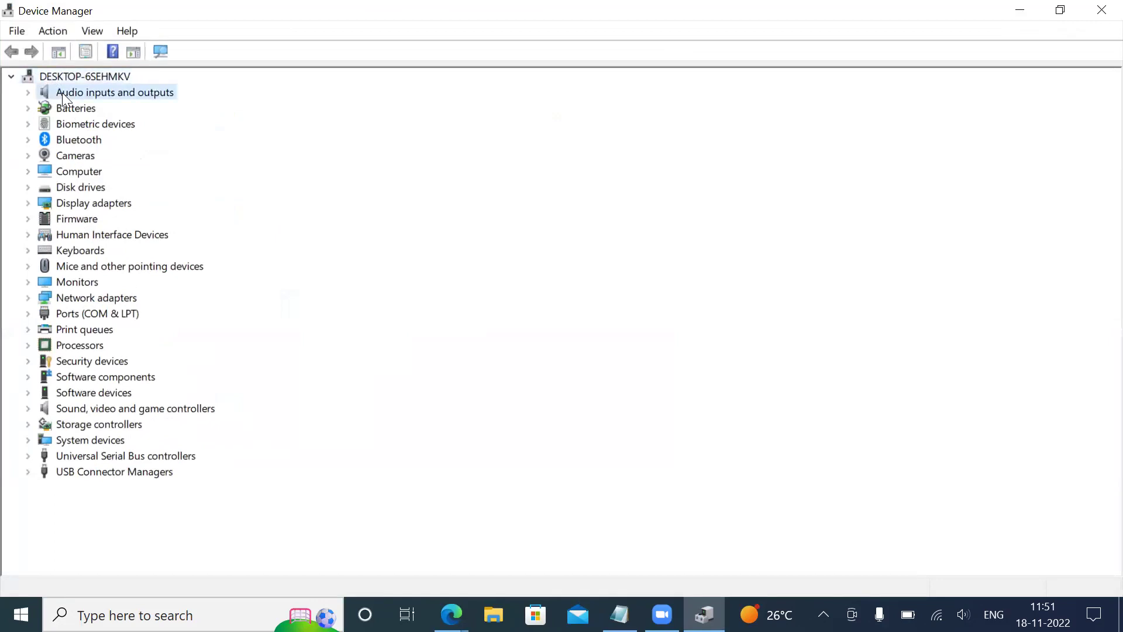
left_click(69, 108)
left_click(75, 125)
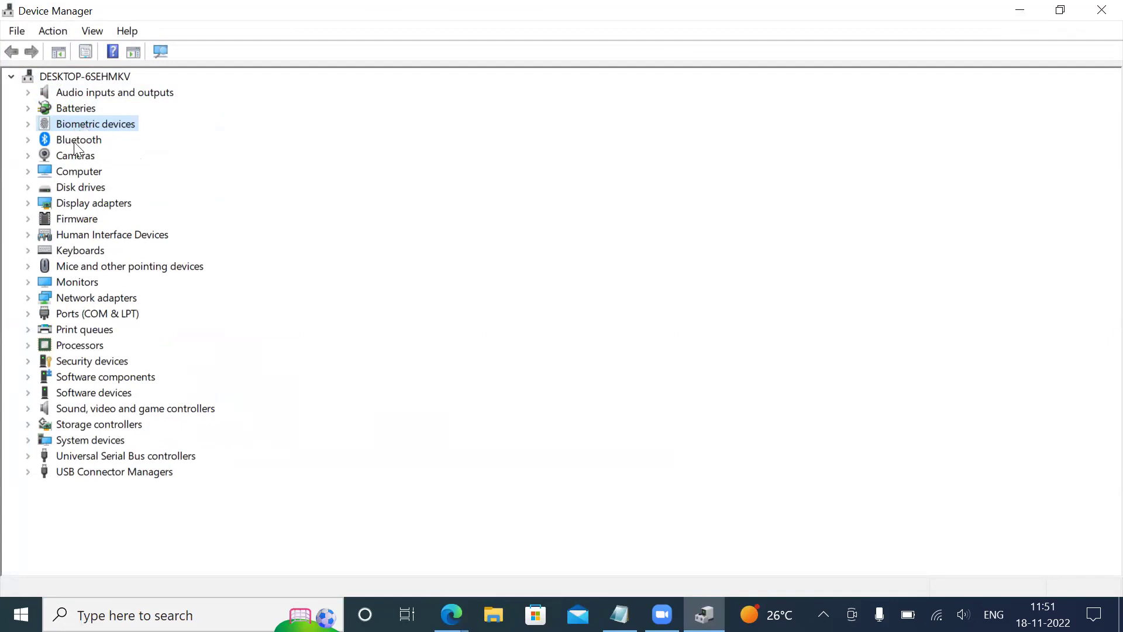
left_click(82, 143)
left_click(81, 157)
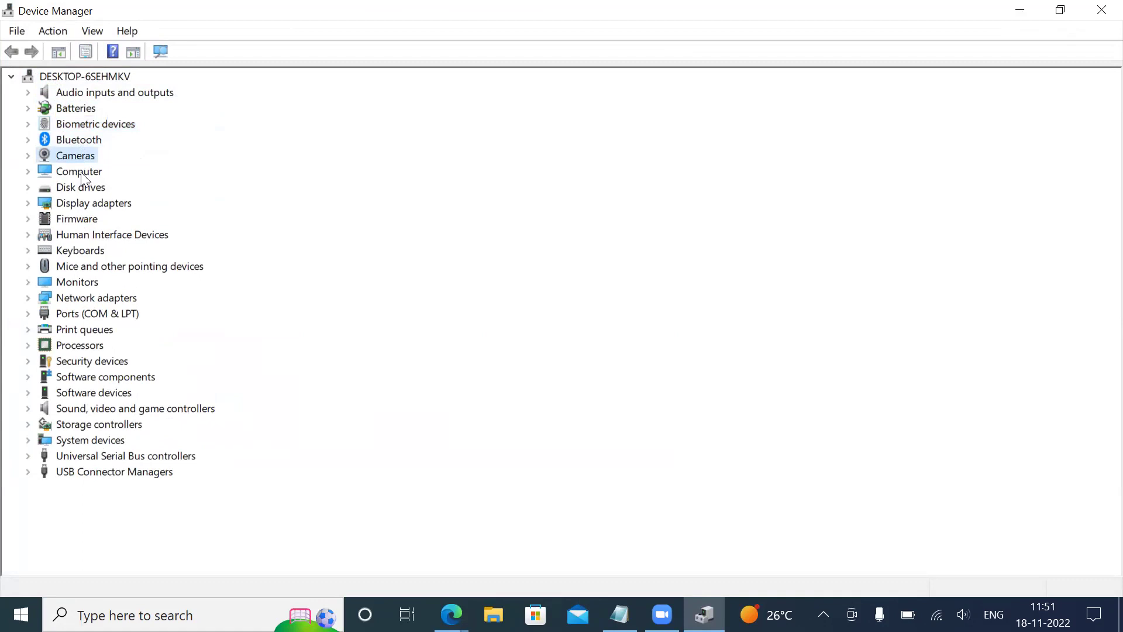
left_click(92, 171)
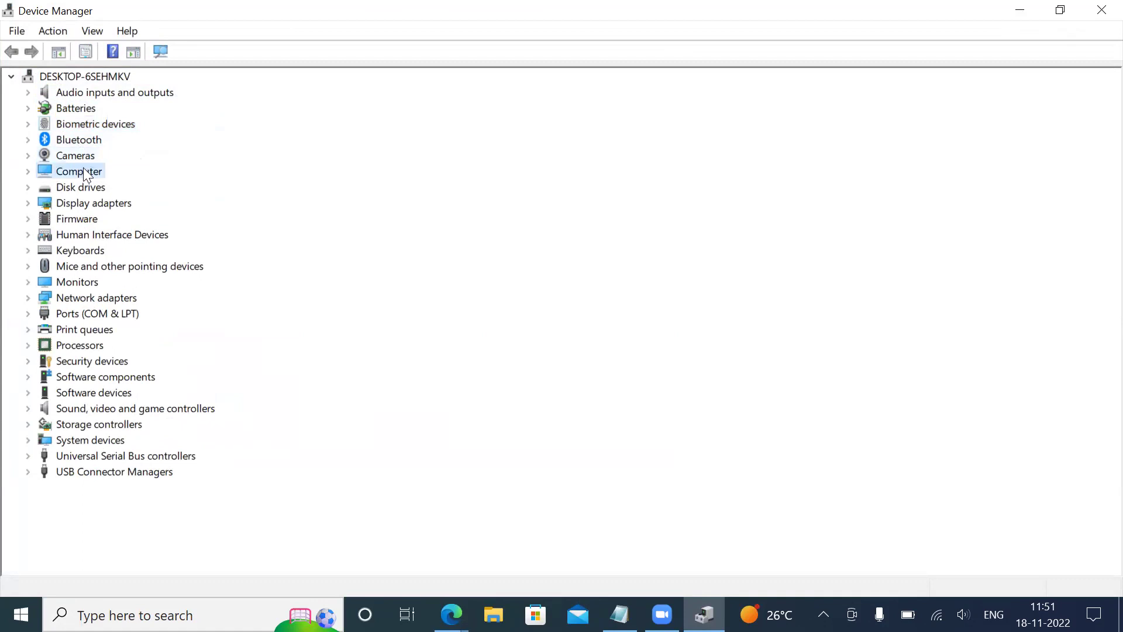
Inspect the devices under Computer, Disk drives, Display adapters, Human Interface Devices and Keyboards
left_click(27, 172)
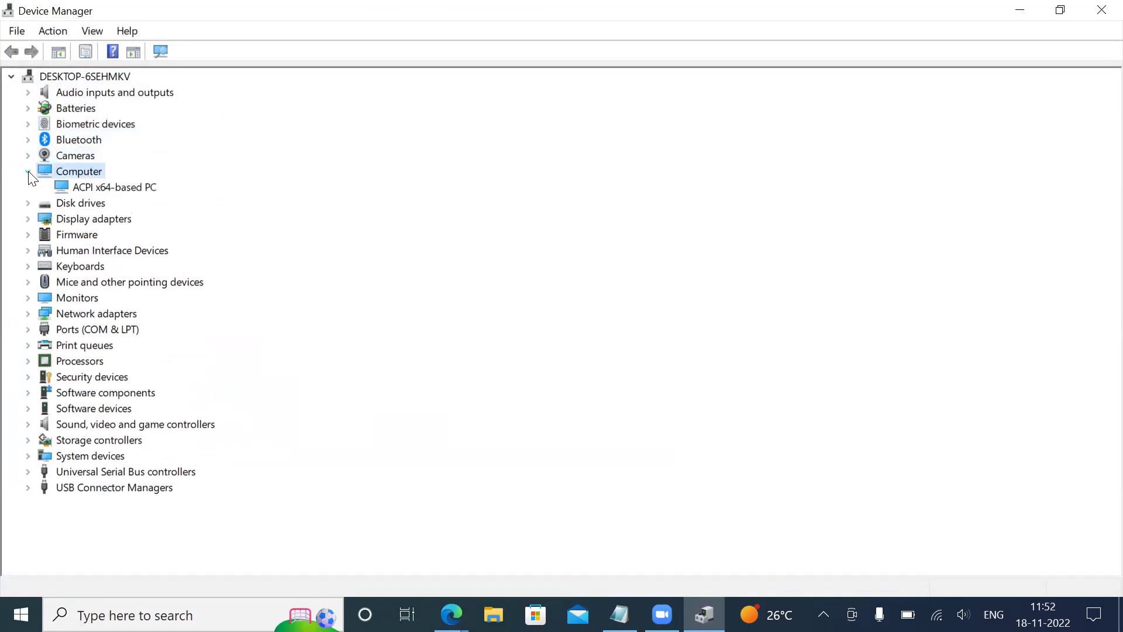
left_click(27, 204)
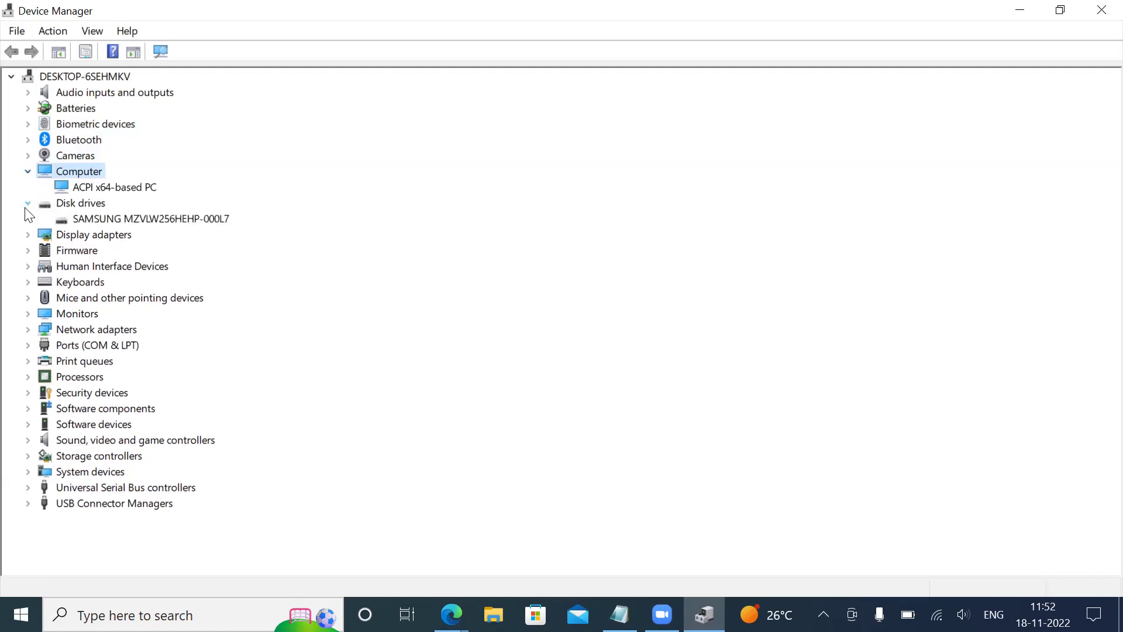
left_click(27, 235)
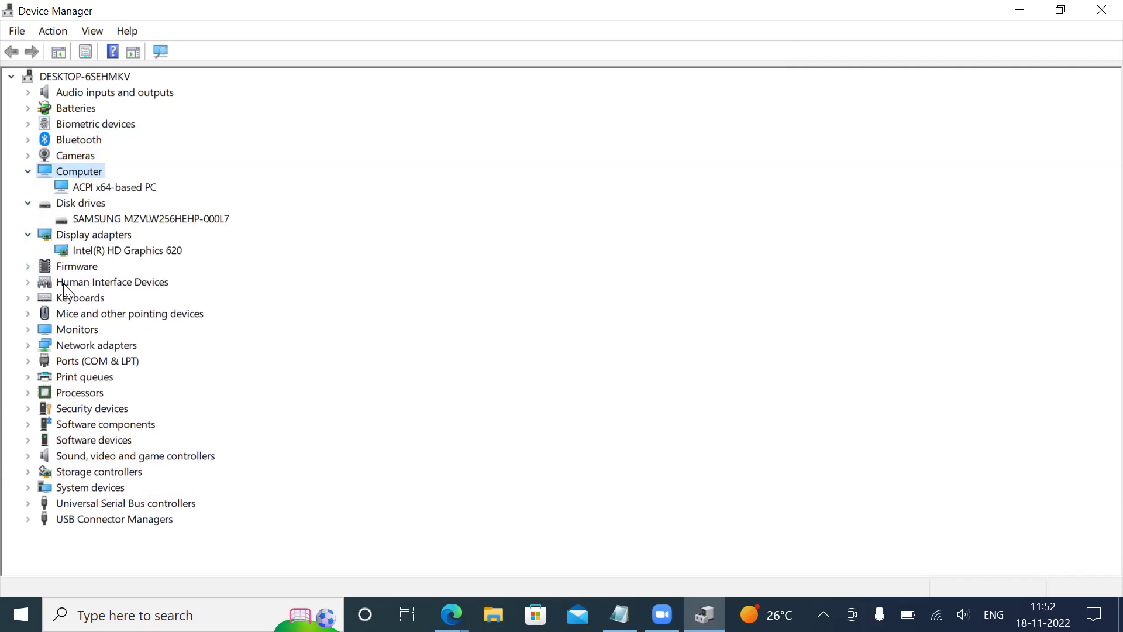
left_click(28, 283)
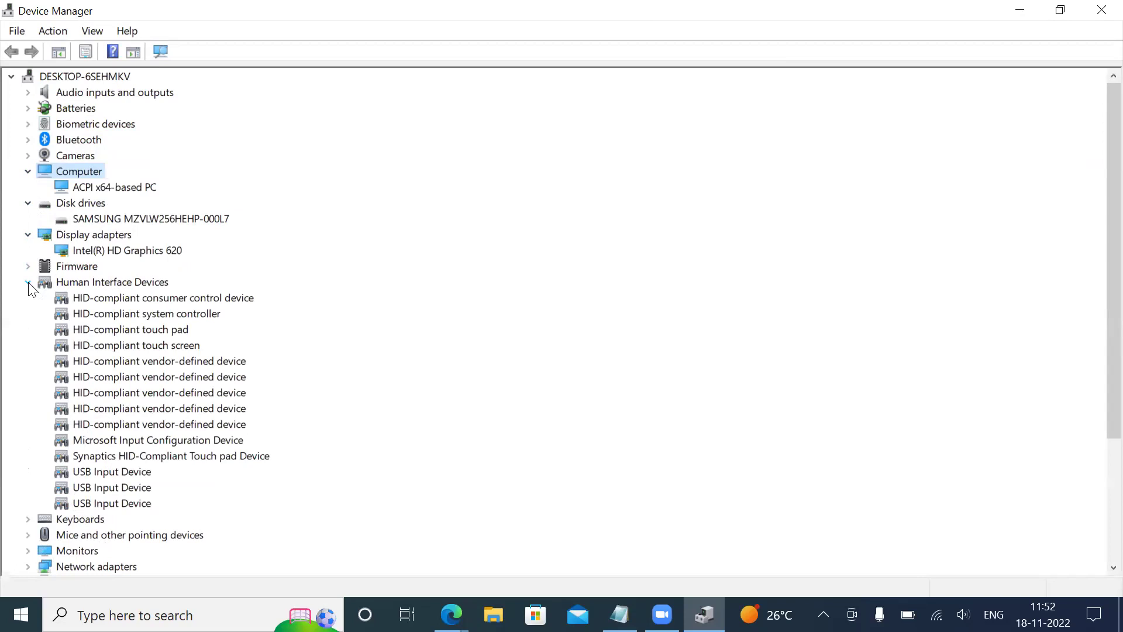
left_click(28, 282)
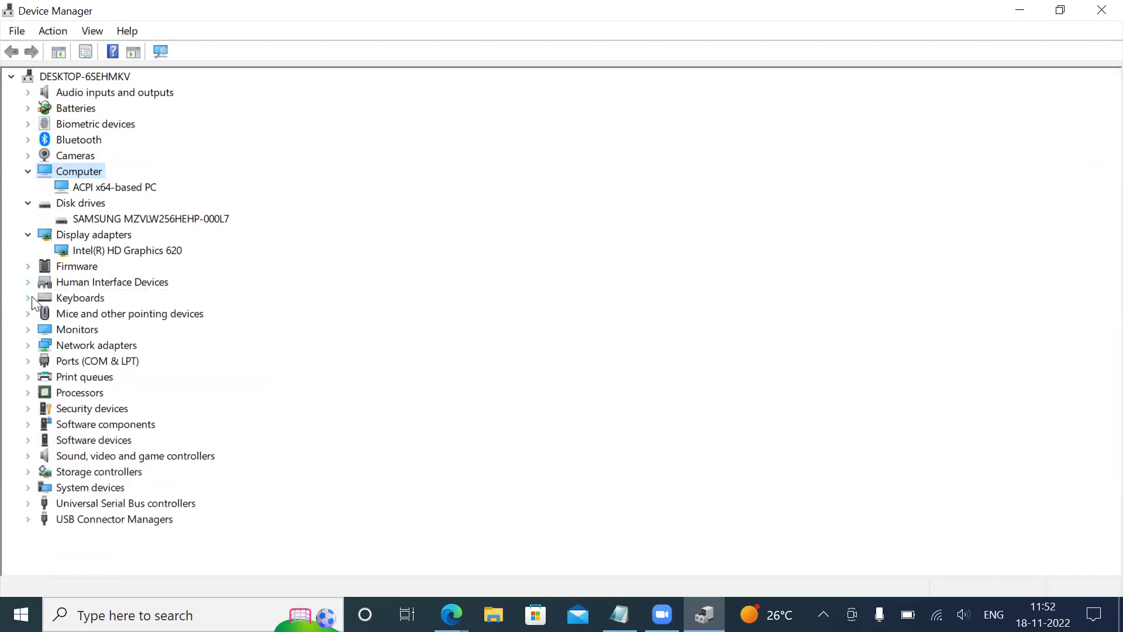
left_click(28, 298)
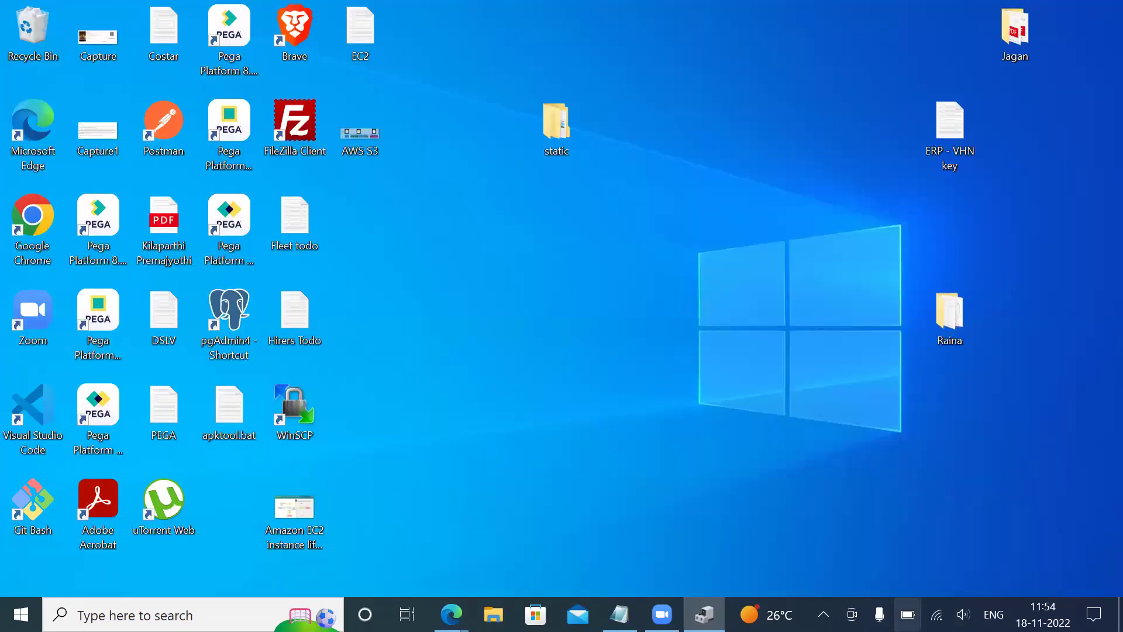
Check the hidden system tray icons, then search Windows for "le" and launch Lenovo Service Bridge
left_click(823, 615)
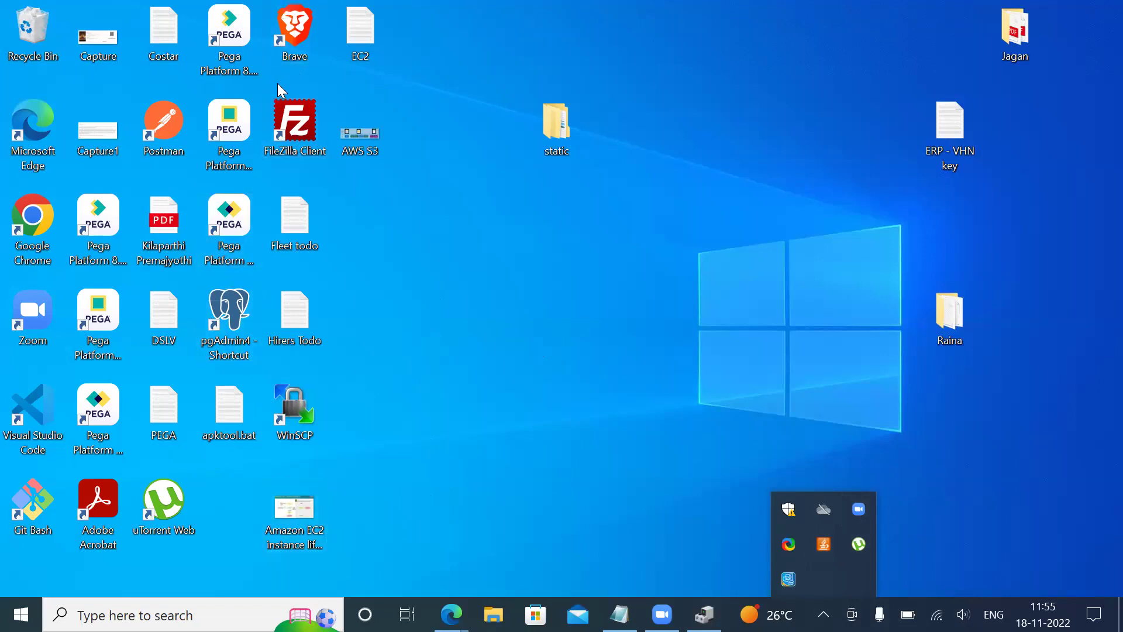
left_click(100, 612)
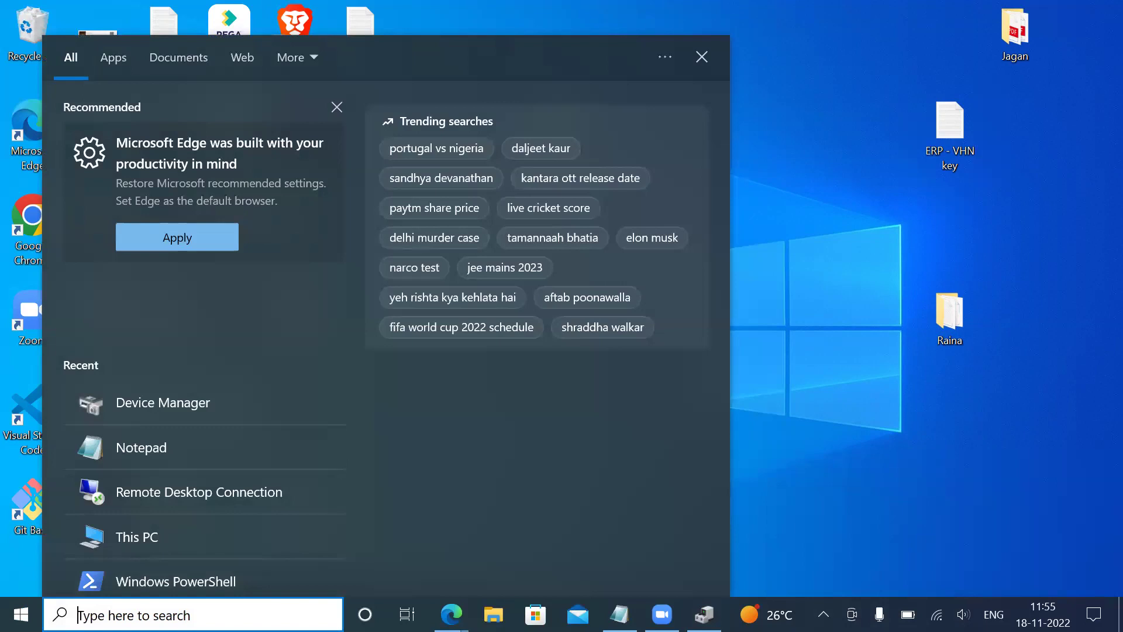
type("le")
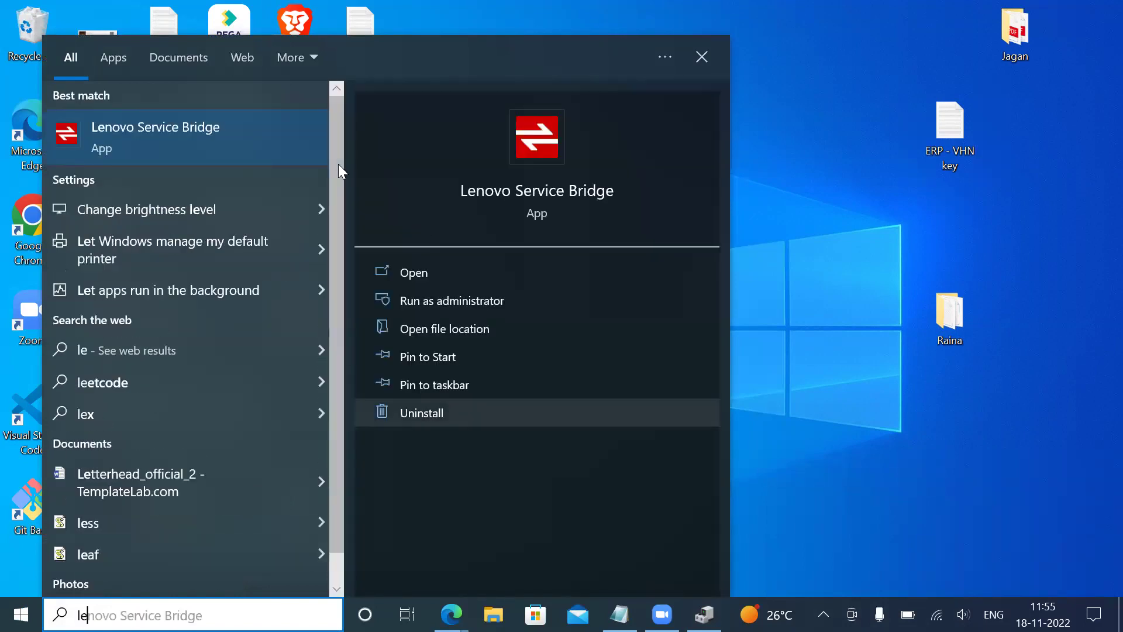
left_click(173, 132)
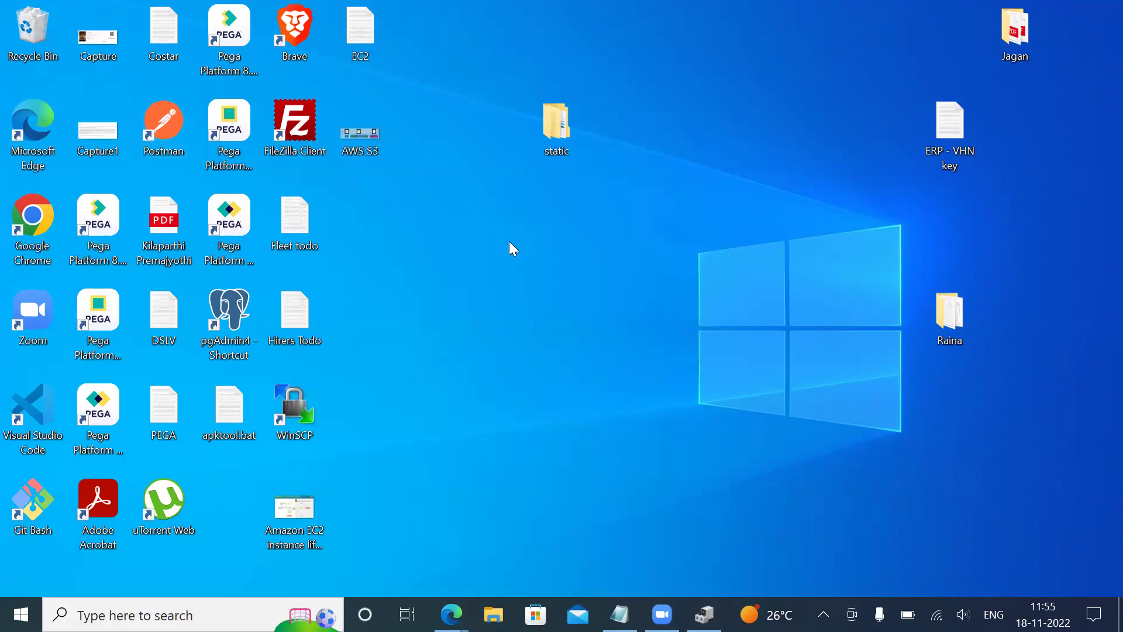
Refresh the desktop and check the hidden system tray icons again
right_click(605, 270)
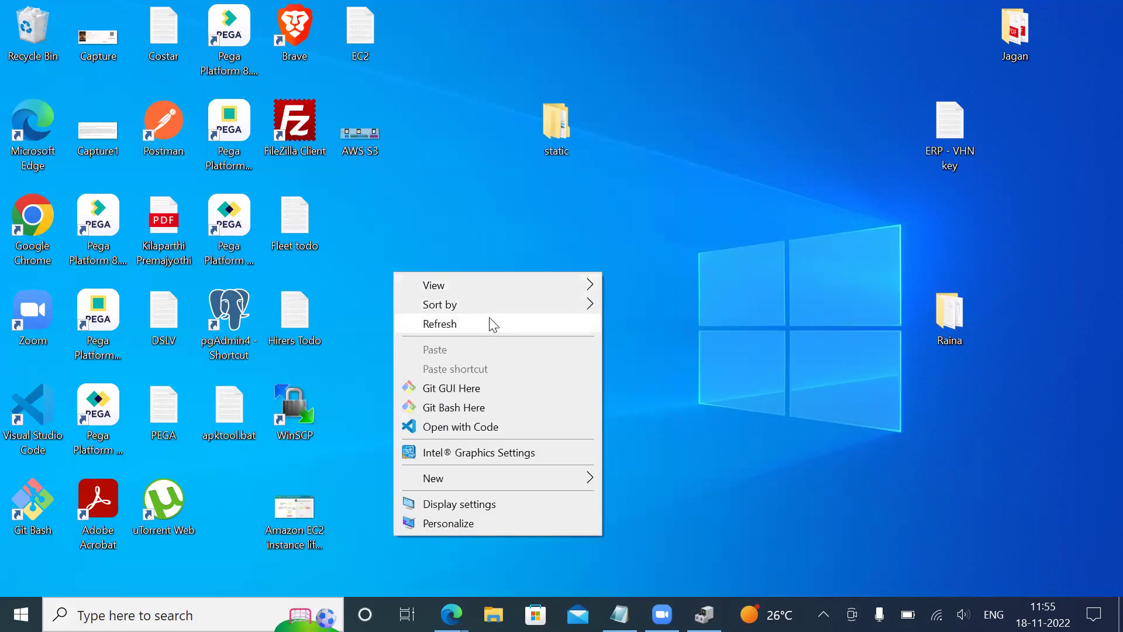
left_click(489, 317)
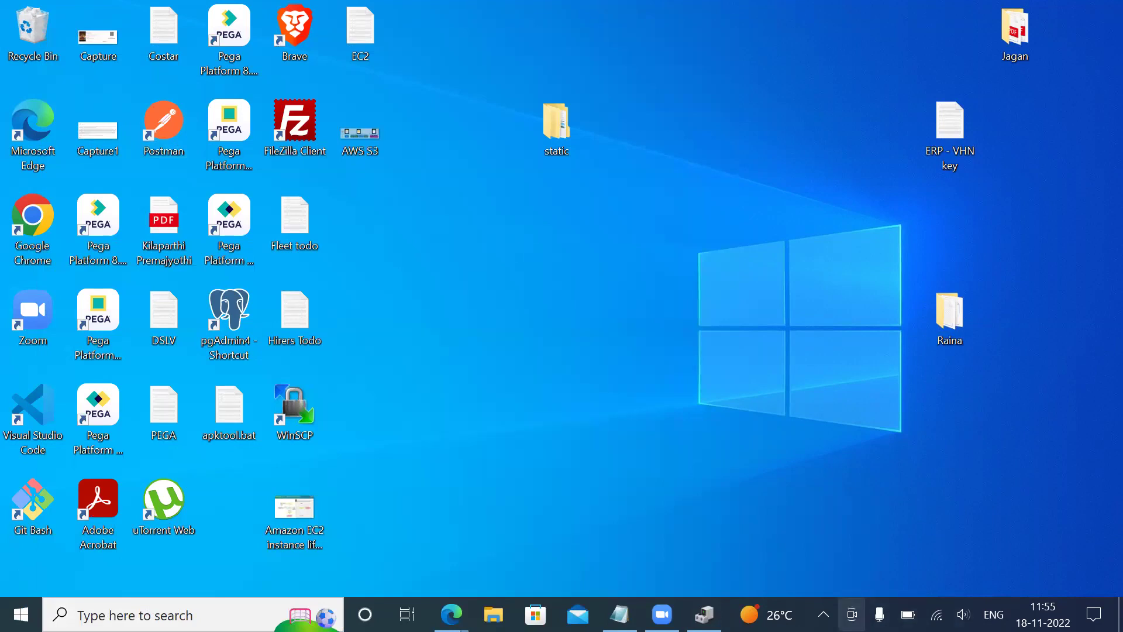
left_click(823, 614)
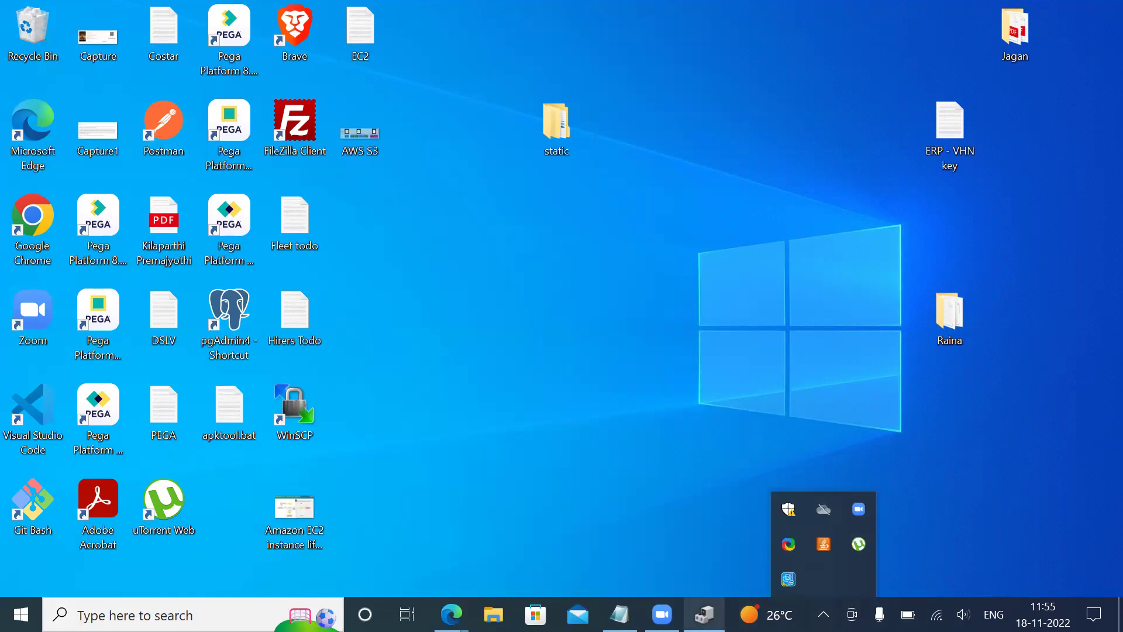
left_click(705, 614)
left_click(704, 614)
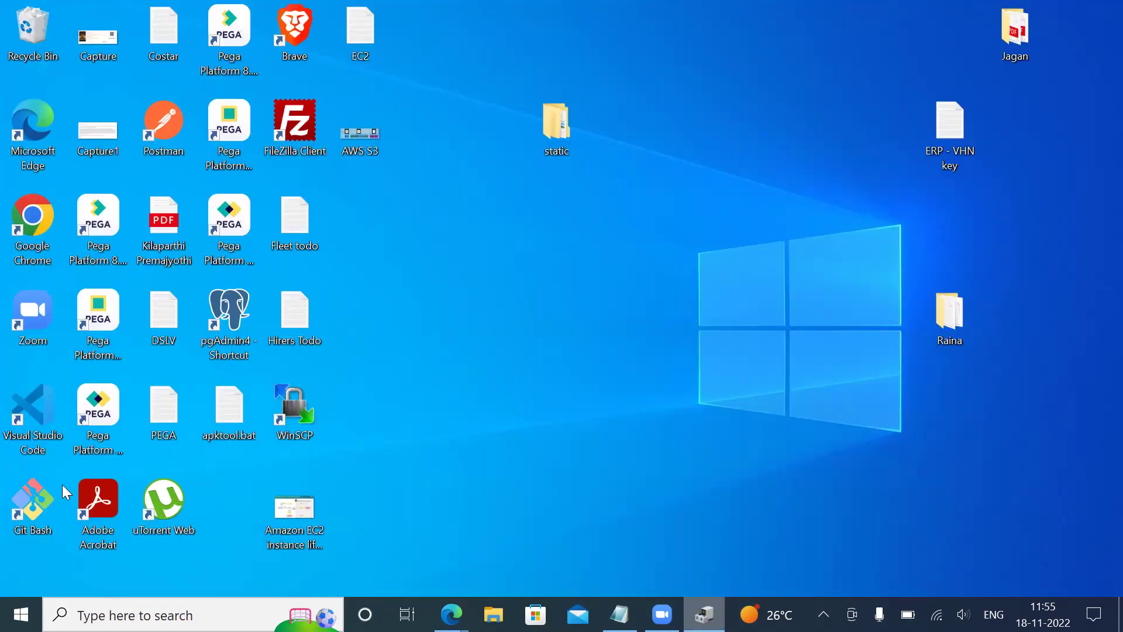
left_click(130, 607)
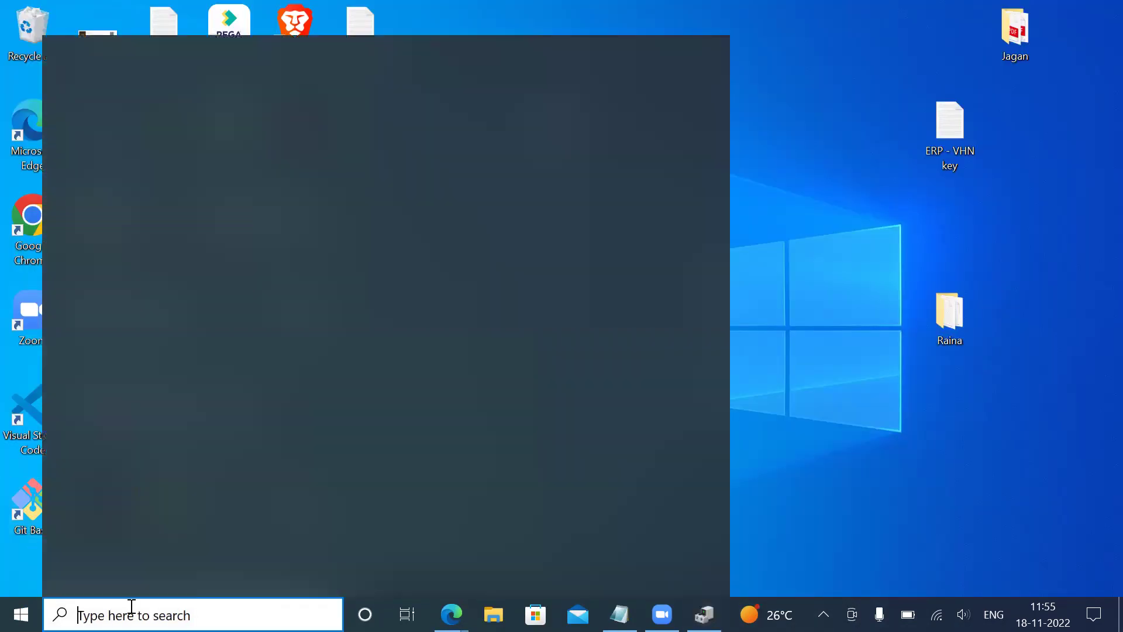
key("Escape")
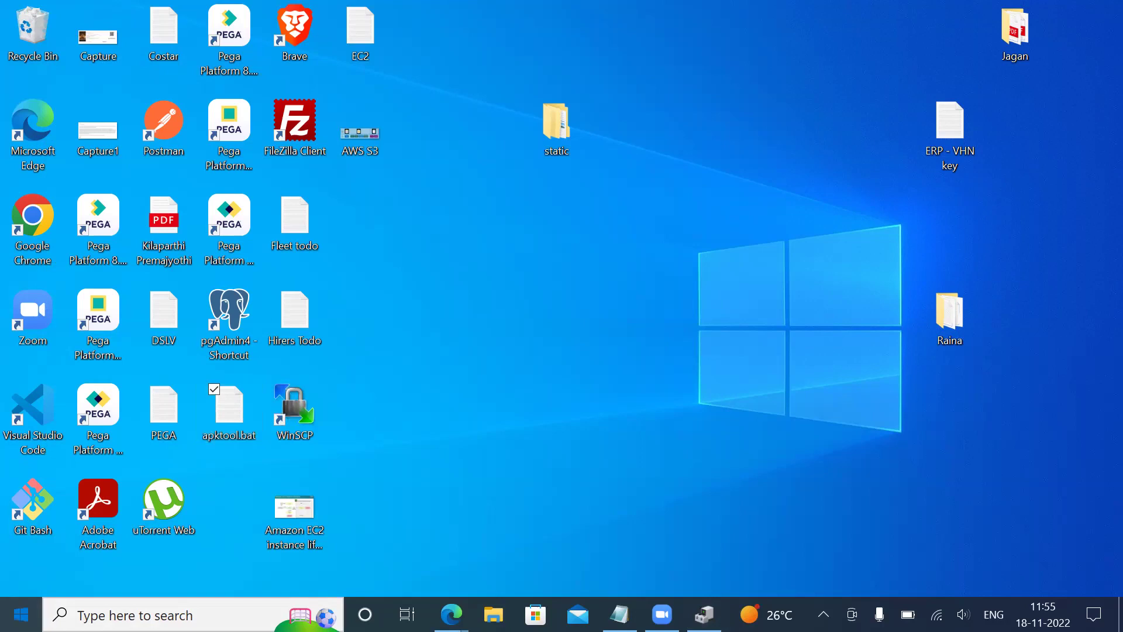
Check the installed apps list, the notification and quick settings area, and the hidden tray icons including Intel Graphics Settings
key("super")
mouse_move(31, 561)
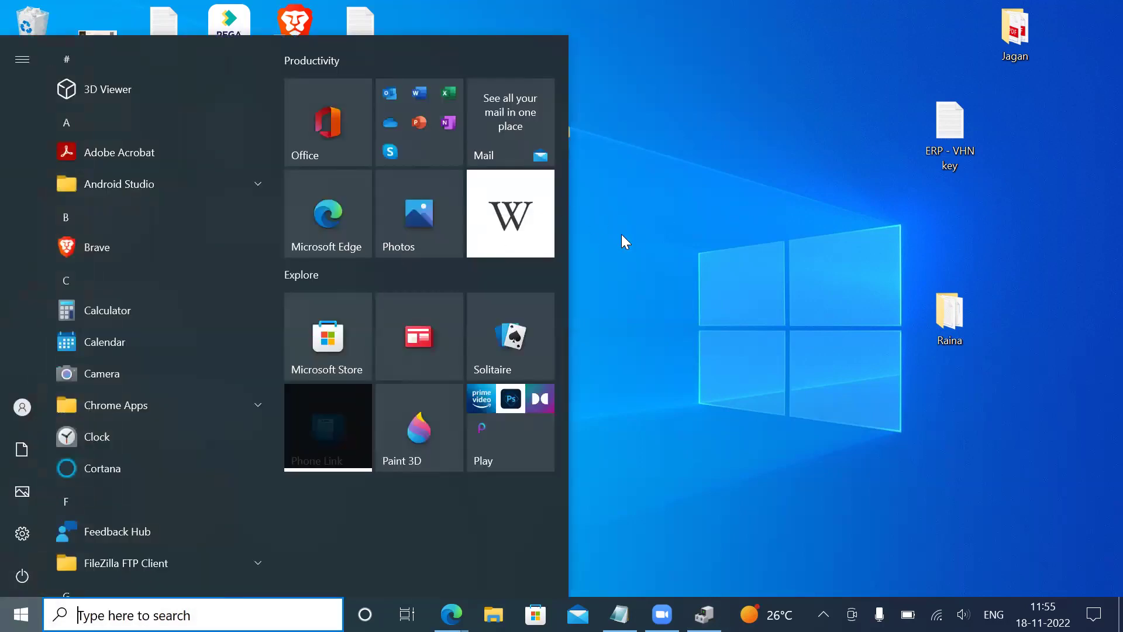
scroll(93, 438, "down", 10)
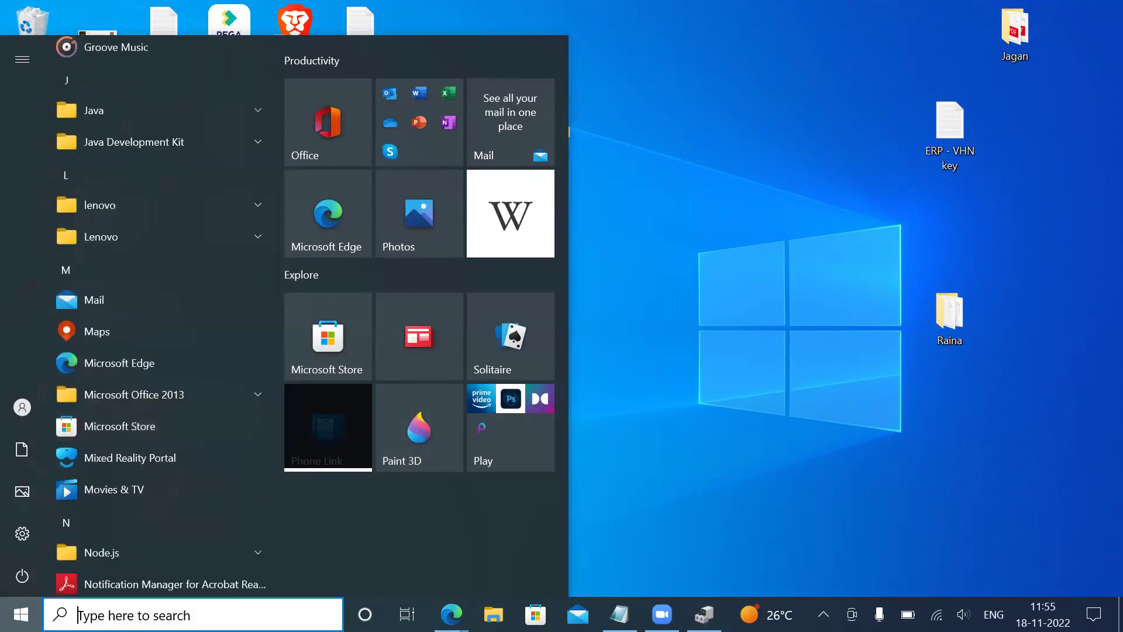
left_click(1094, 614)
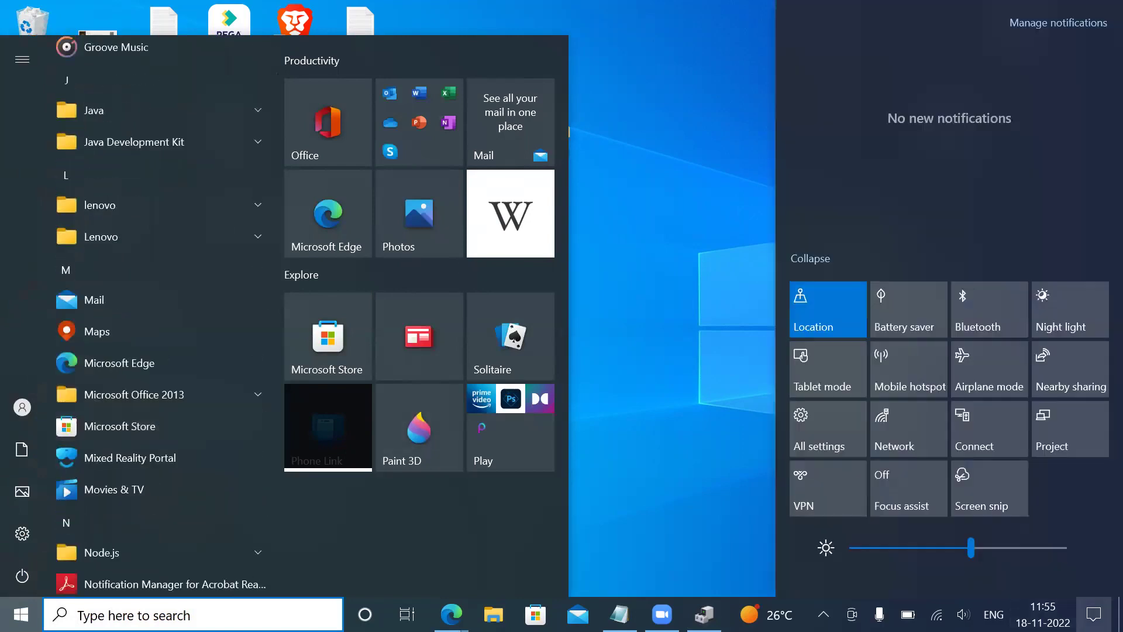
left_click(1093, 614)
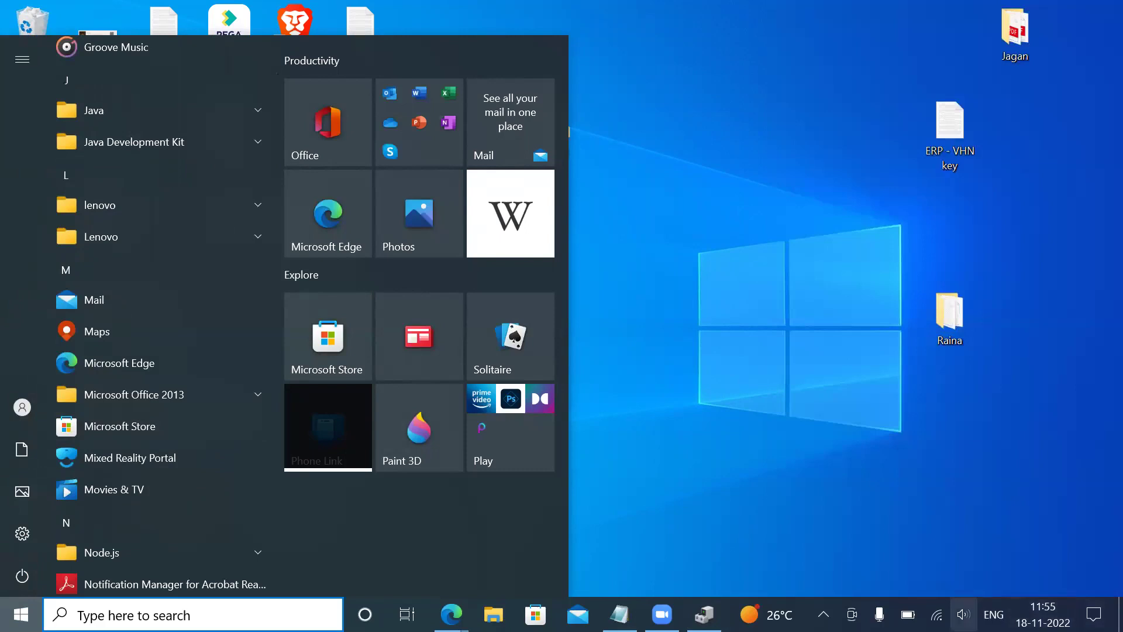
left_click(823, 614)
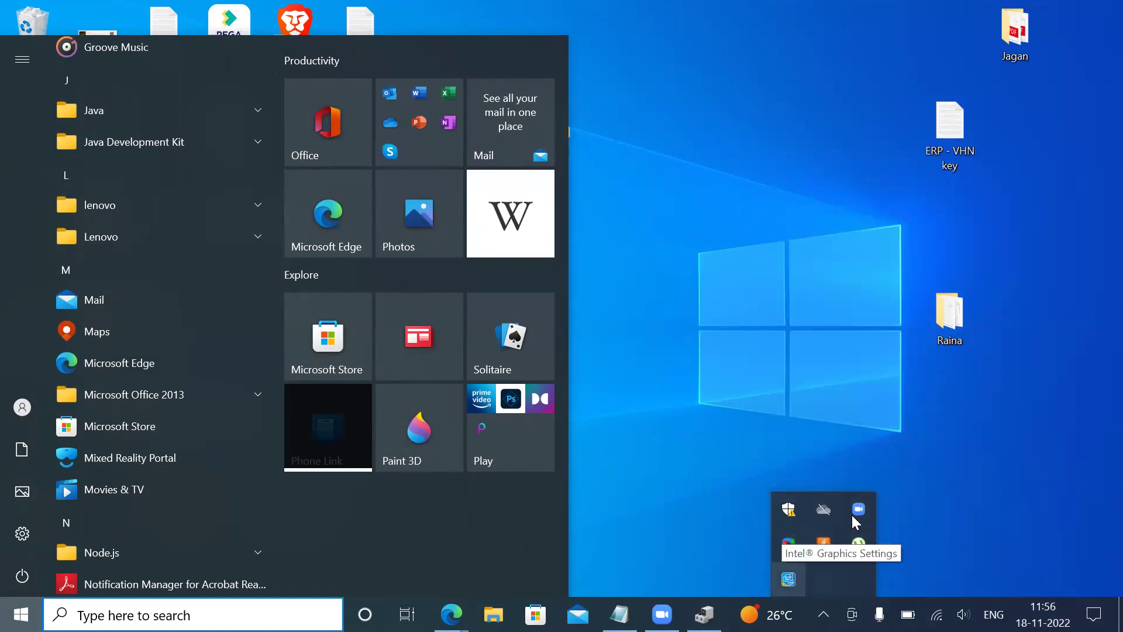
mouse_move(36, 456)
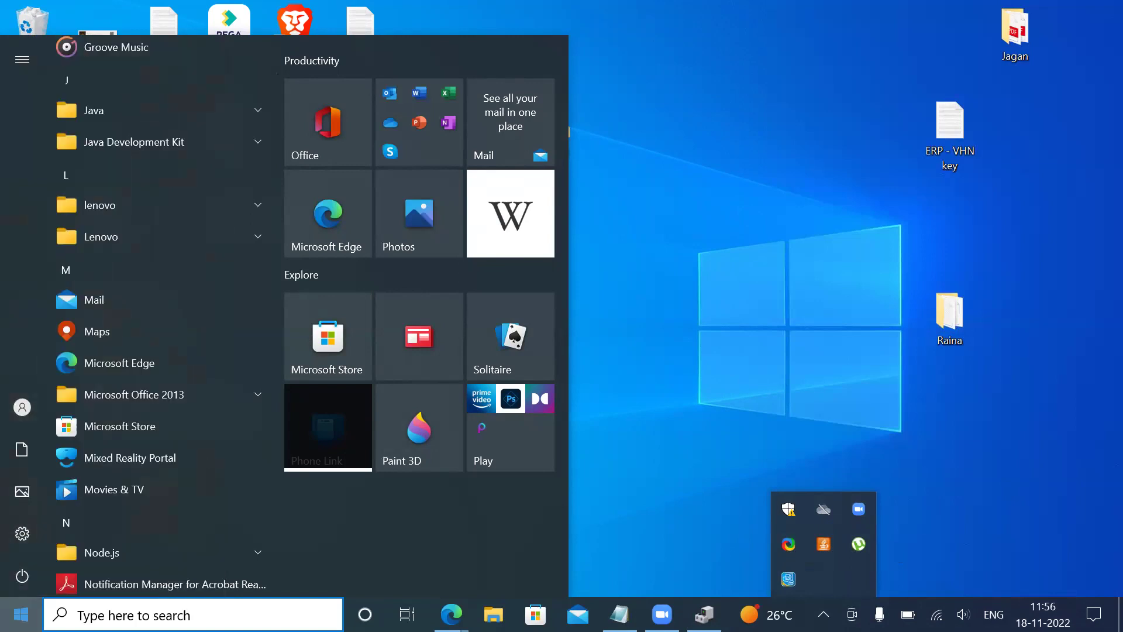
Look through the whole list of installed apps in Start, from A to Z and back up to the Lenovo folders
key("super")
key("super")
scroll(135, 225, "down", 8)
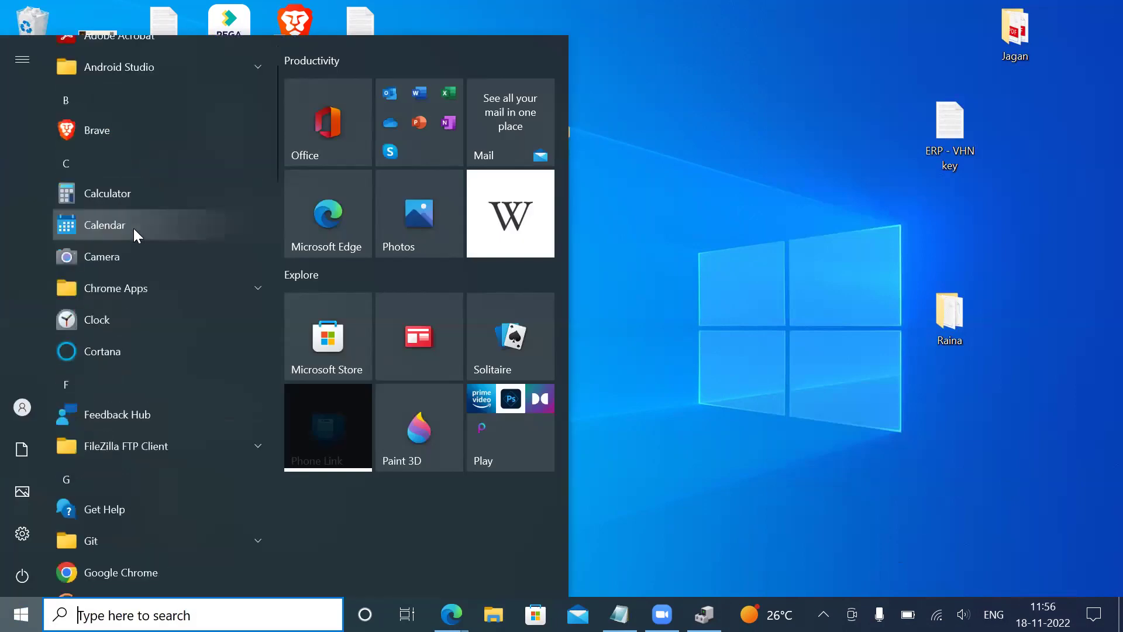
scroll(158, 369, "down", 10)
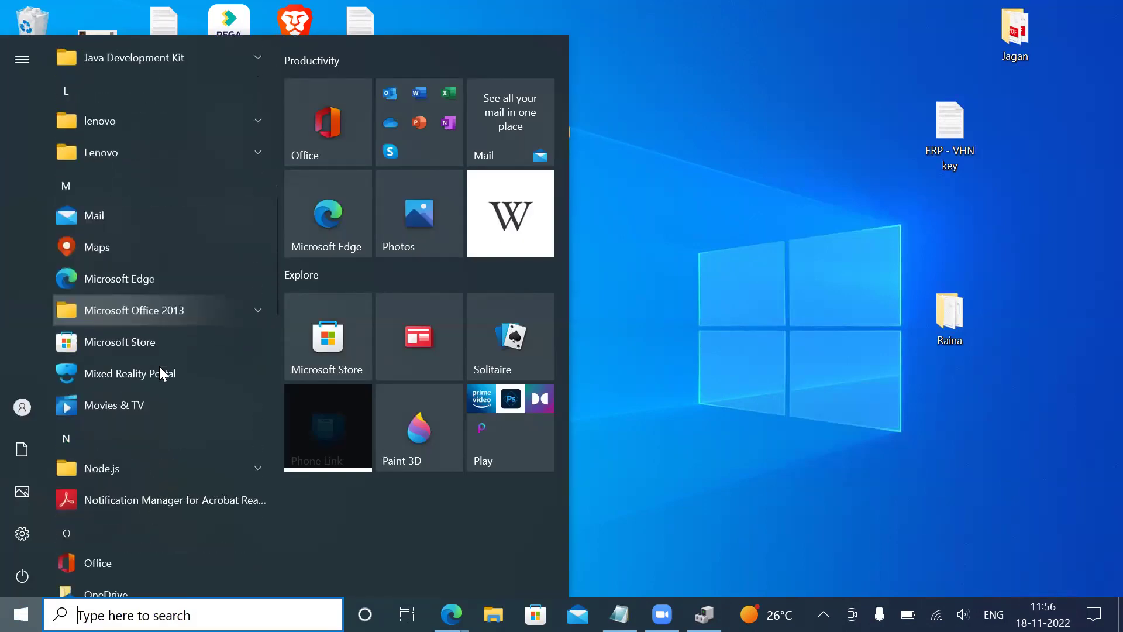
scroll(160, 377, "down", 9)
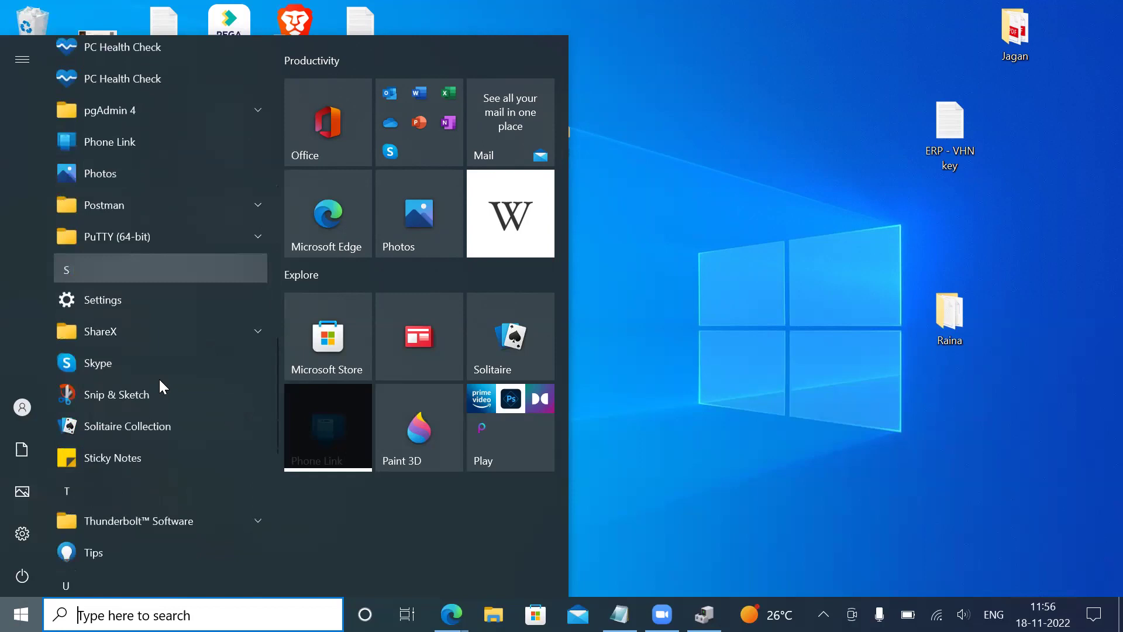
scroll(158, 384, "down", 5)
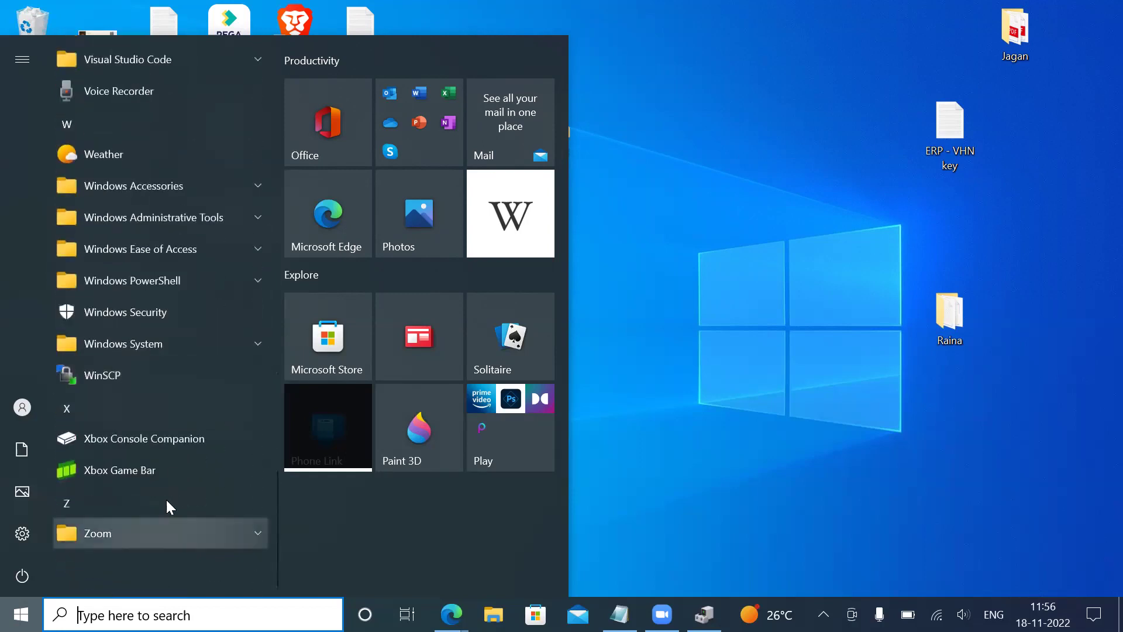
scroll(166, 497, "up", 3)
scroll(166, 498, "down", 3)
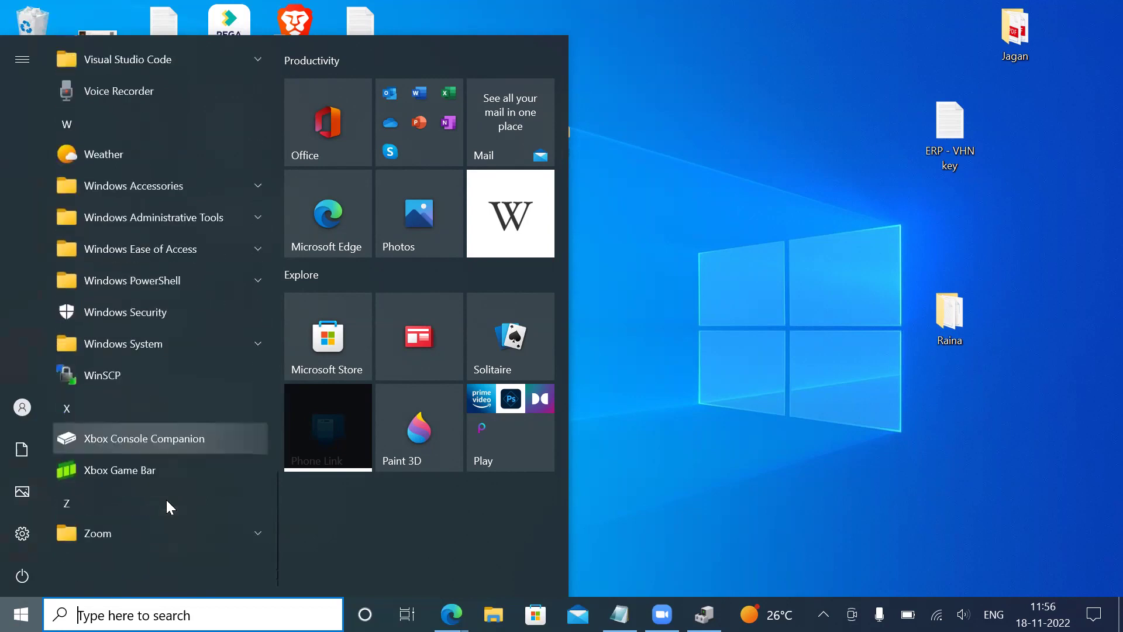
scroll(167, 498, "up", 6)
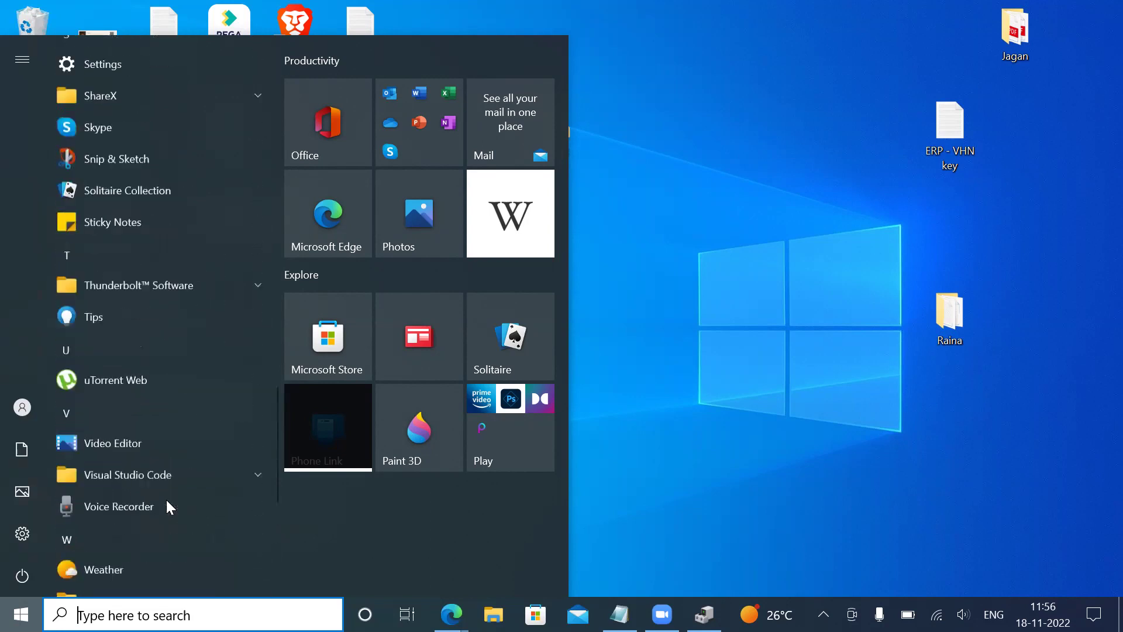
scroll(167, 501, "up", 6)
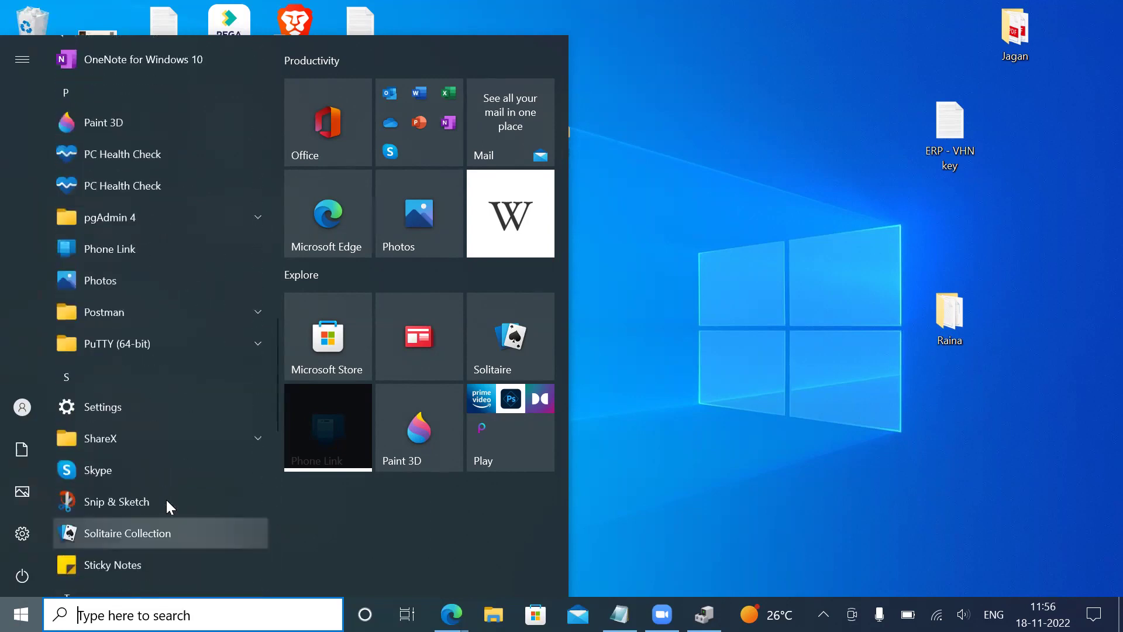
scroll(167, 499, "up", 6)
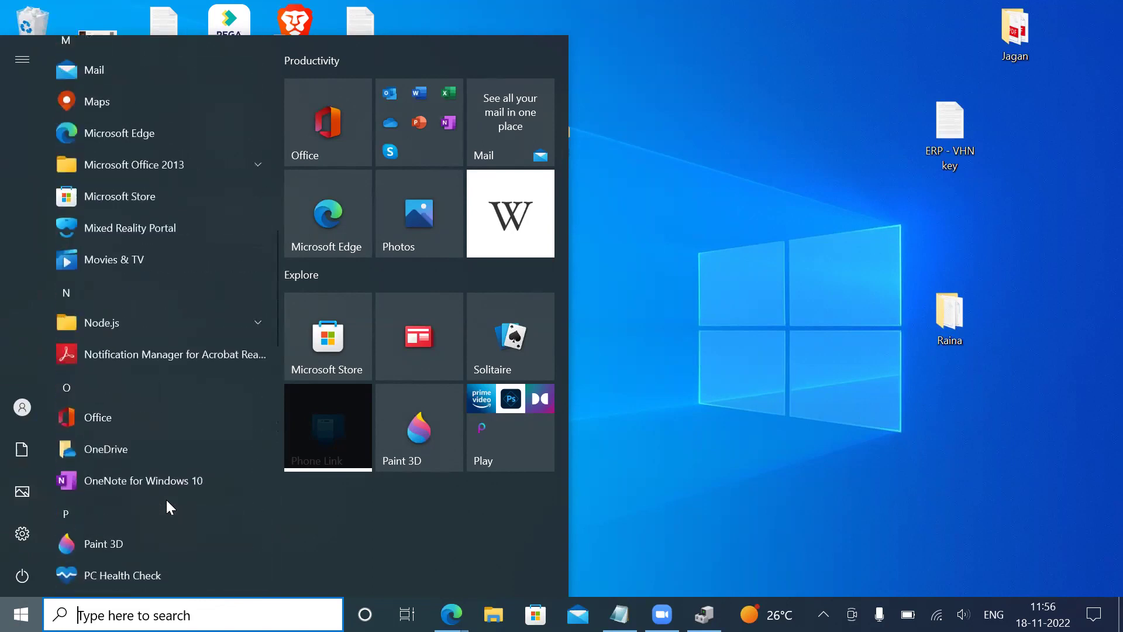
scroll(166, 500, "up", 6)
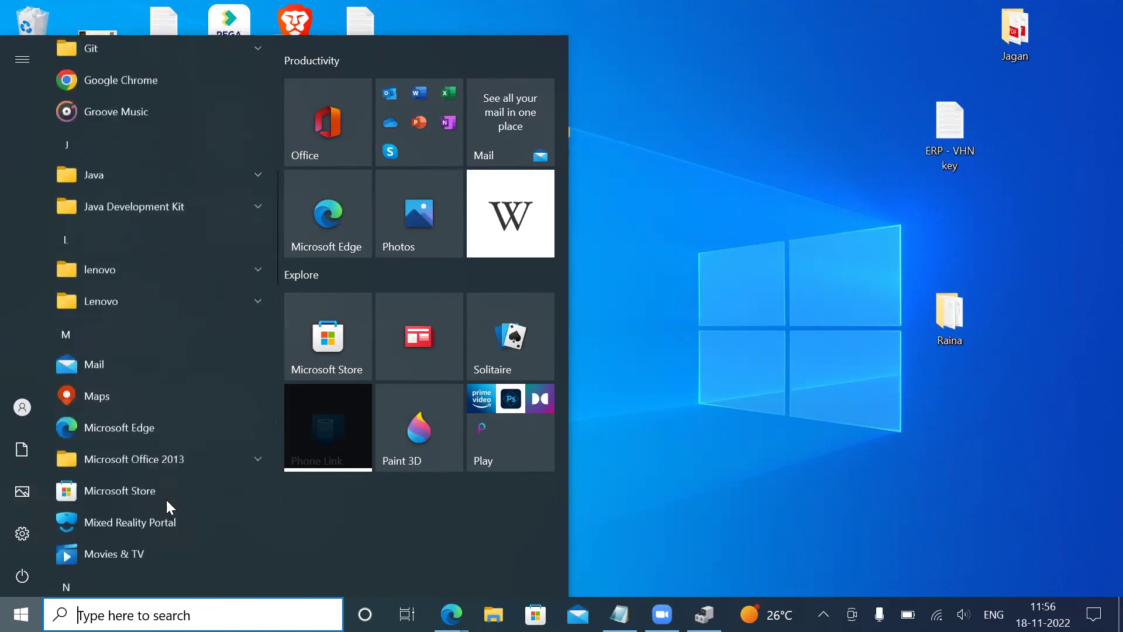
scroll(166, 500, "up", 4)
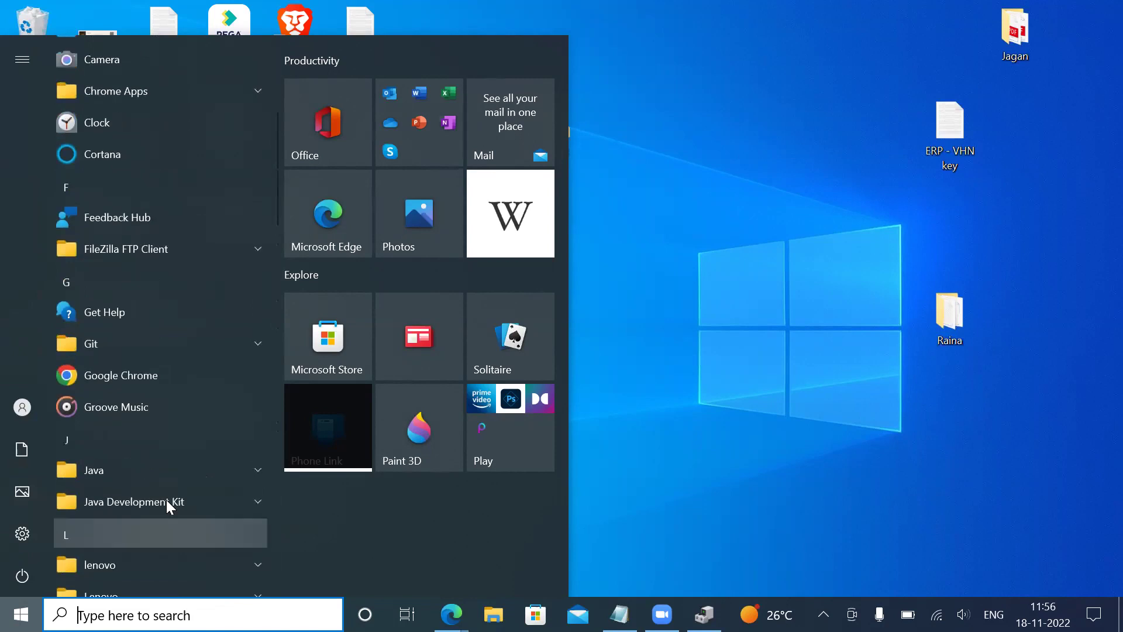
Expand both Lenovo app folders and launch System Update
scroll(96, 445, "down", 1)
left_click(118, 481)
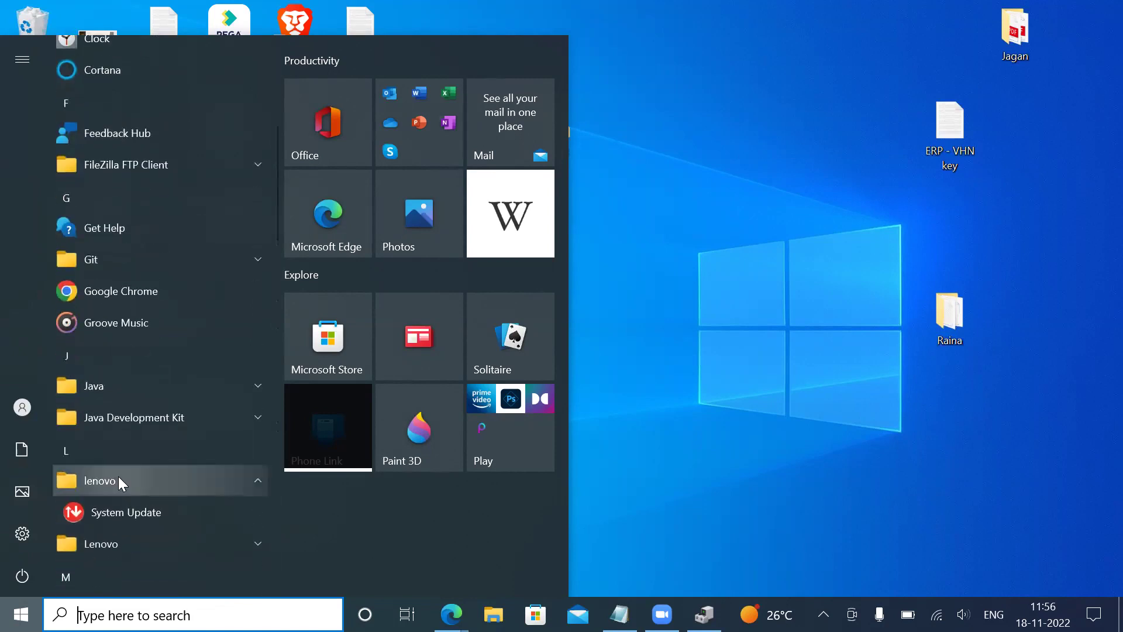
left_click(120, 543)
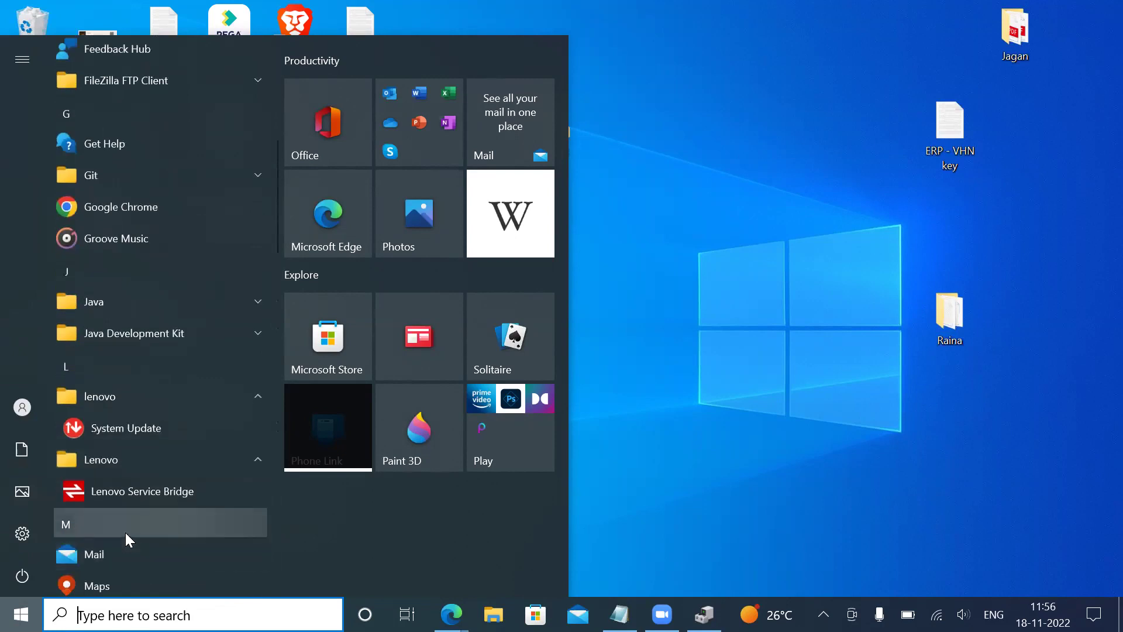
left_click(138, 421)
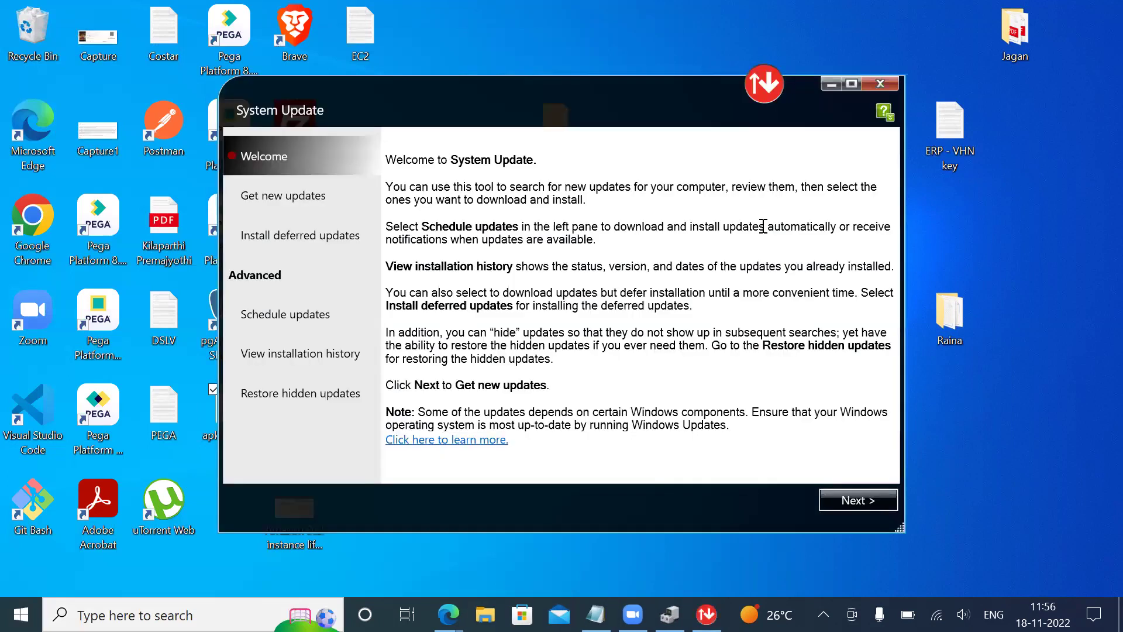
Search for new updates in System Update and accept the License Notice for all future packages
left_click(289, 198)
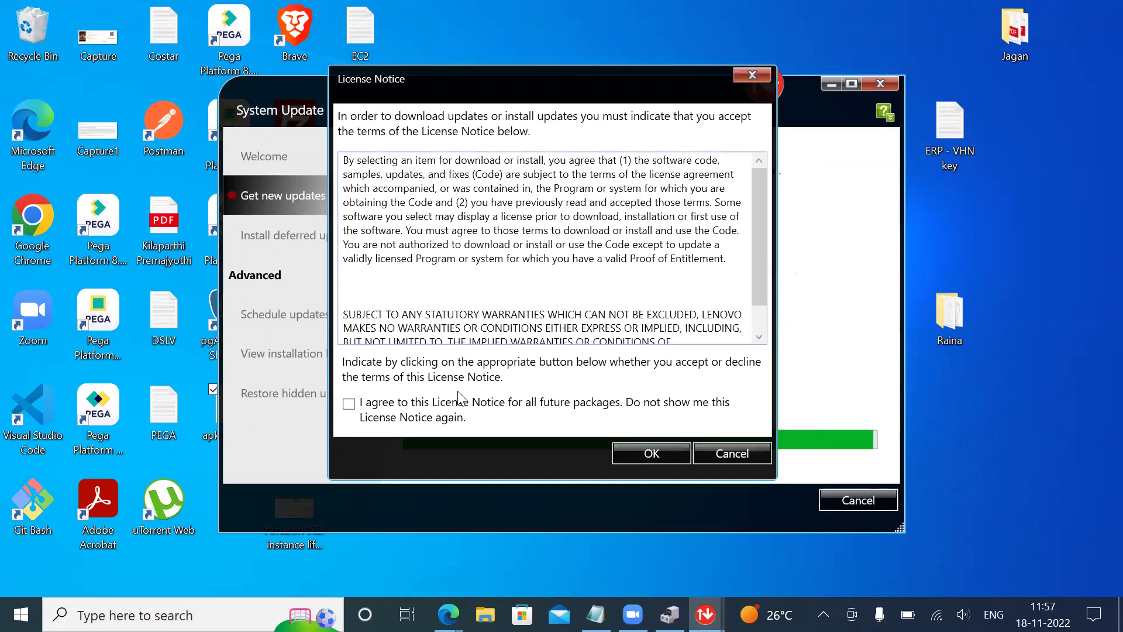
left_click(350, 405)
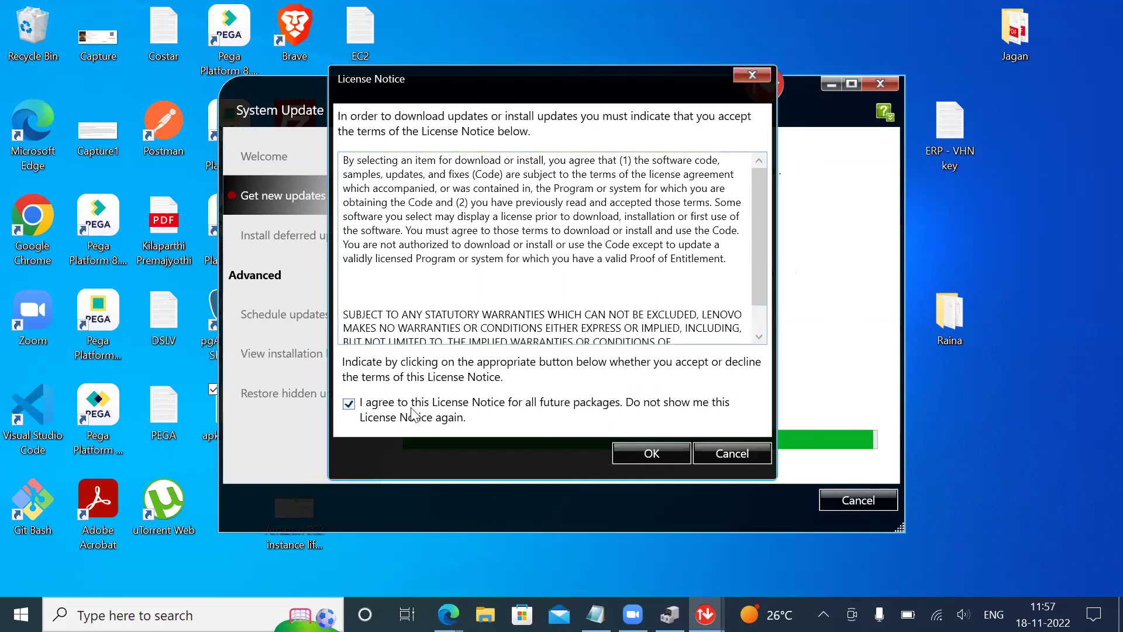
left_click(645, 455)
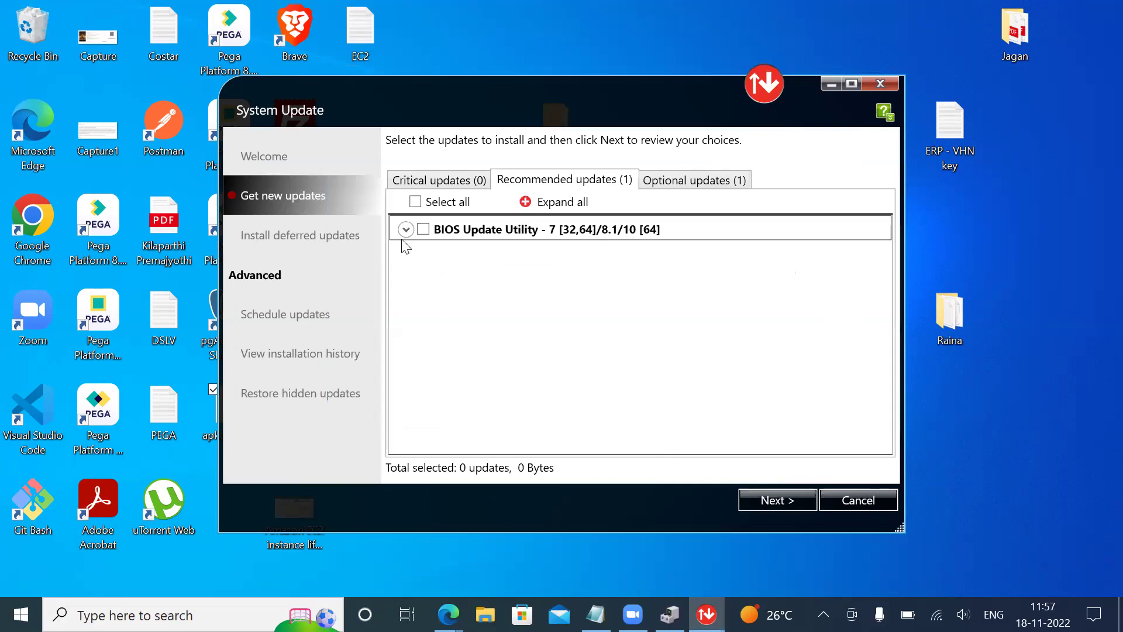
Review the critical, recommended and optional updates, expand the ThinkPad Hotkey Features Integration package details, and cancel the update selection
left_click(434, 180)
left_click(551, 184)
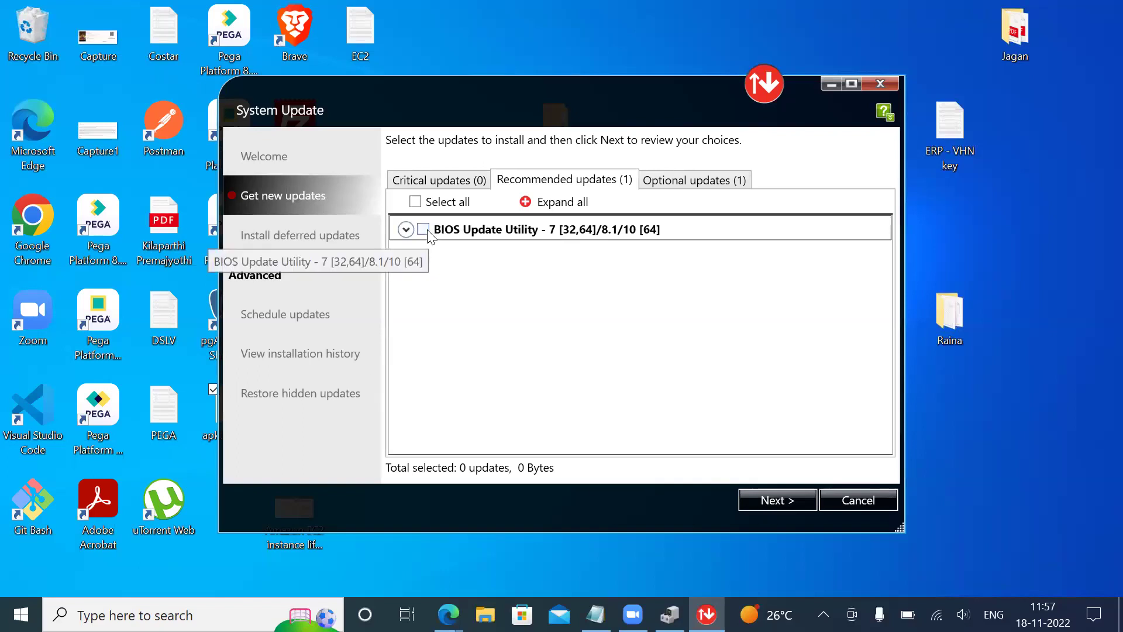
left_click(676, 182)
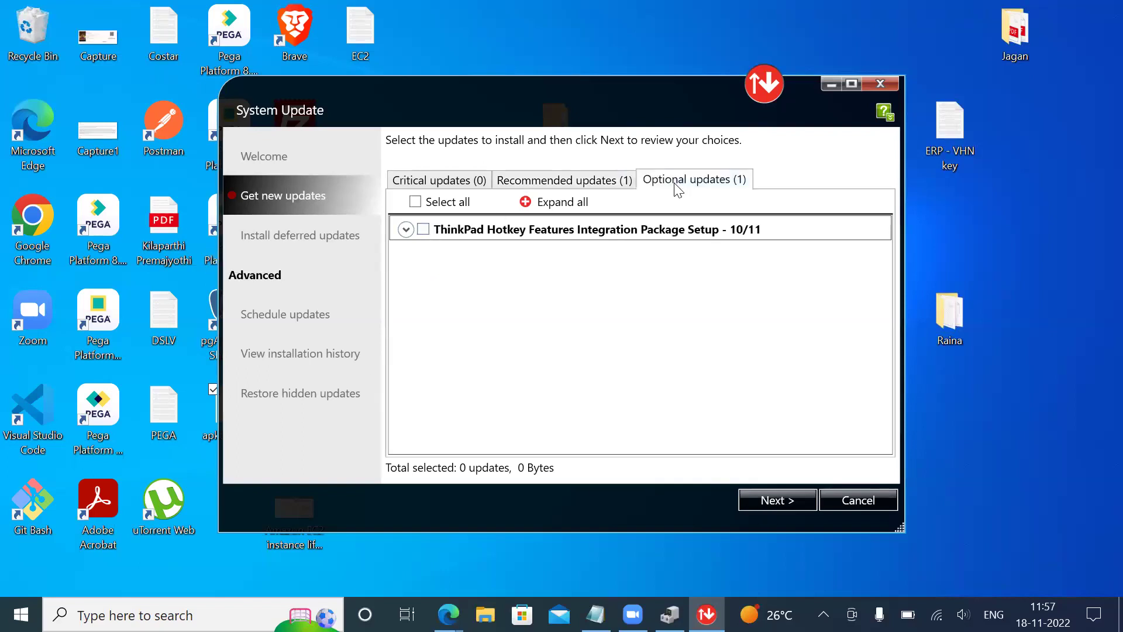
left_click(406, 230)
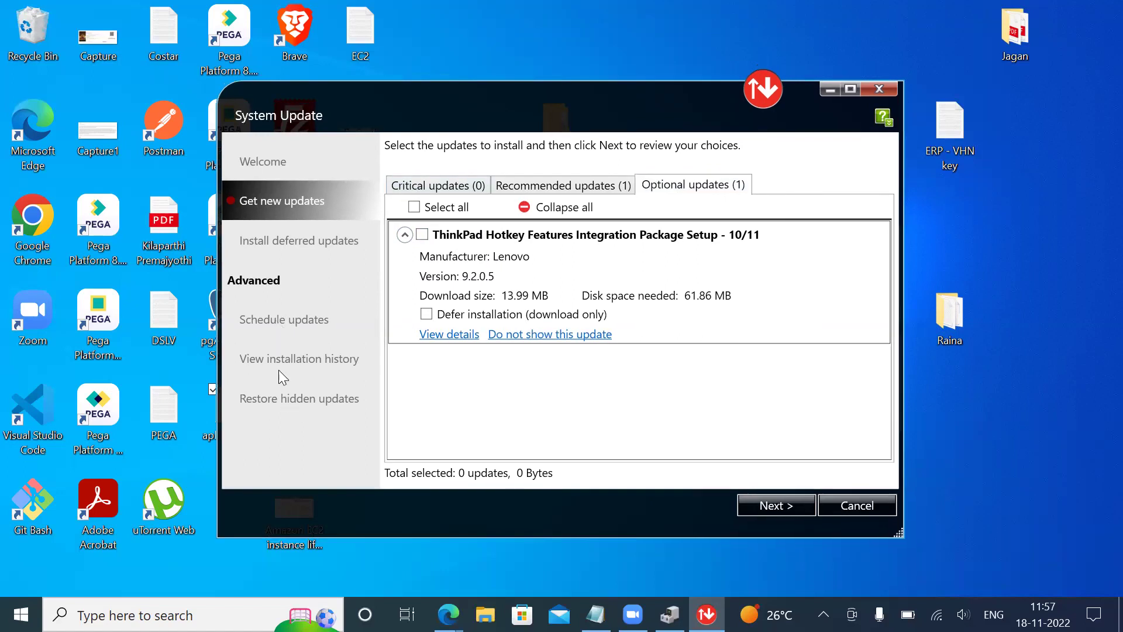
left_click(856, 506)
left_click(616, 348)
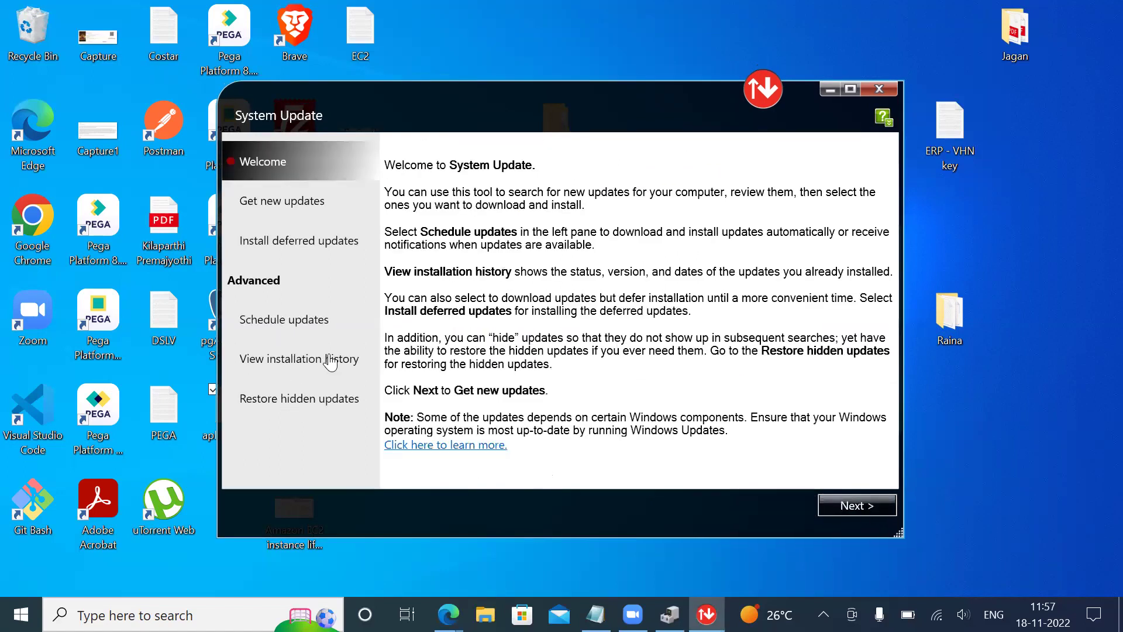
Check the update installation history and the update schedule settings, and close System Update
left_click(316, 369)
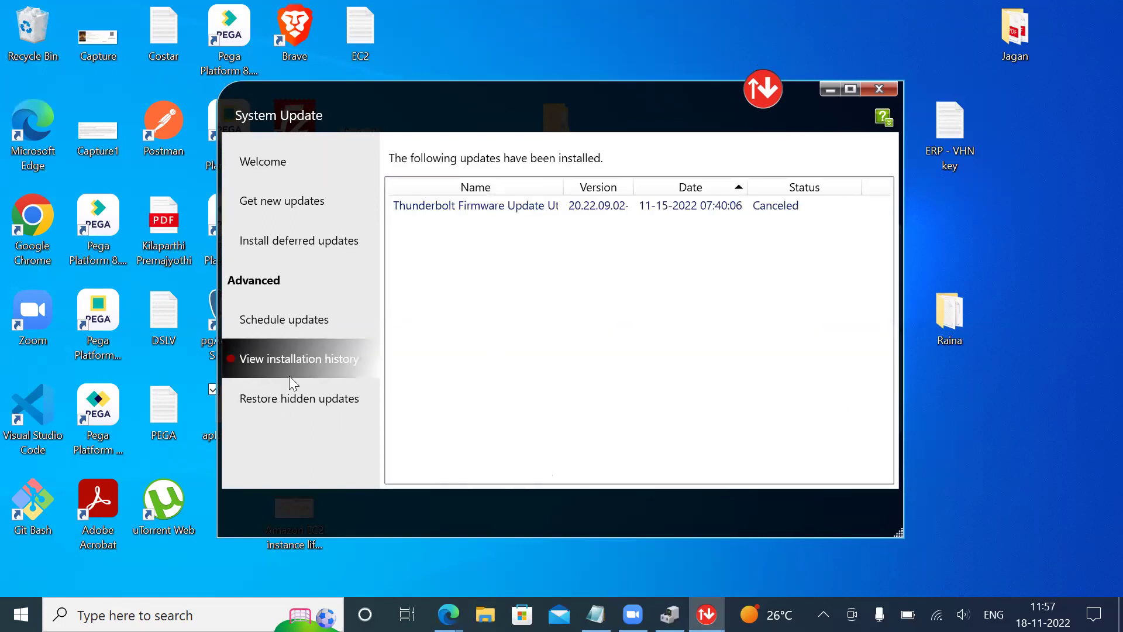
left_click(287, 326)
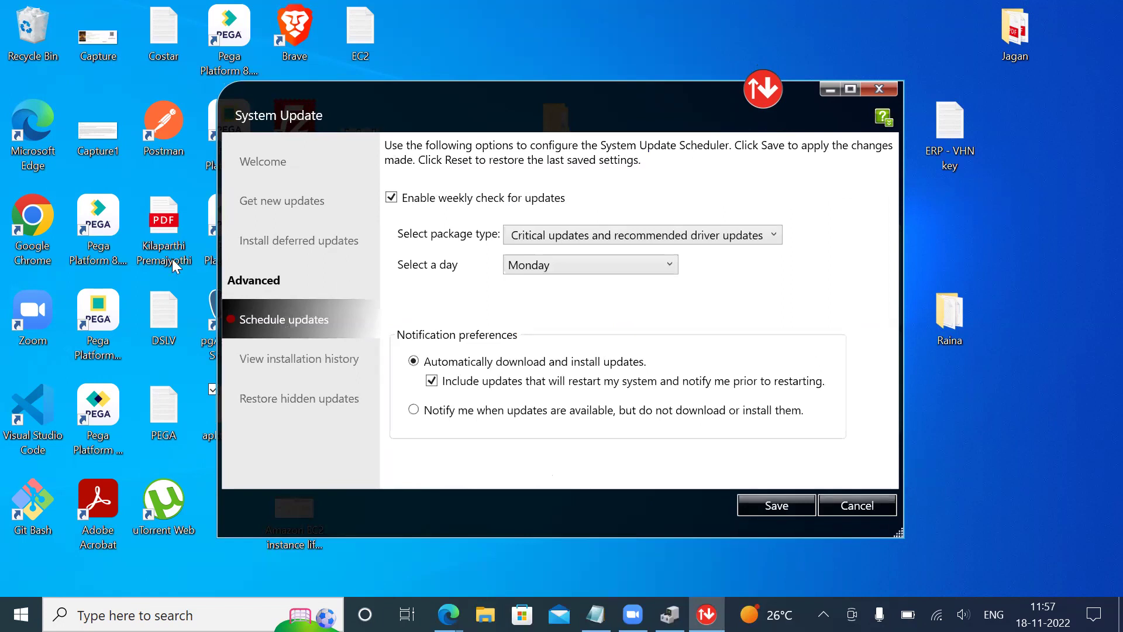
left_click(881, 90)
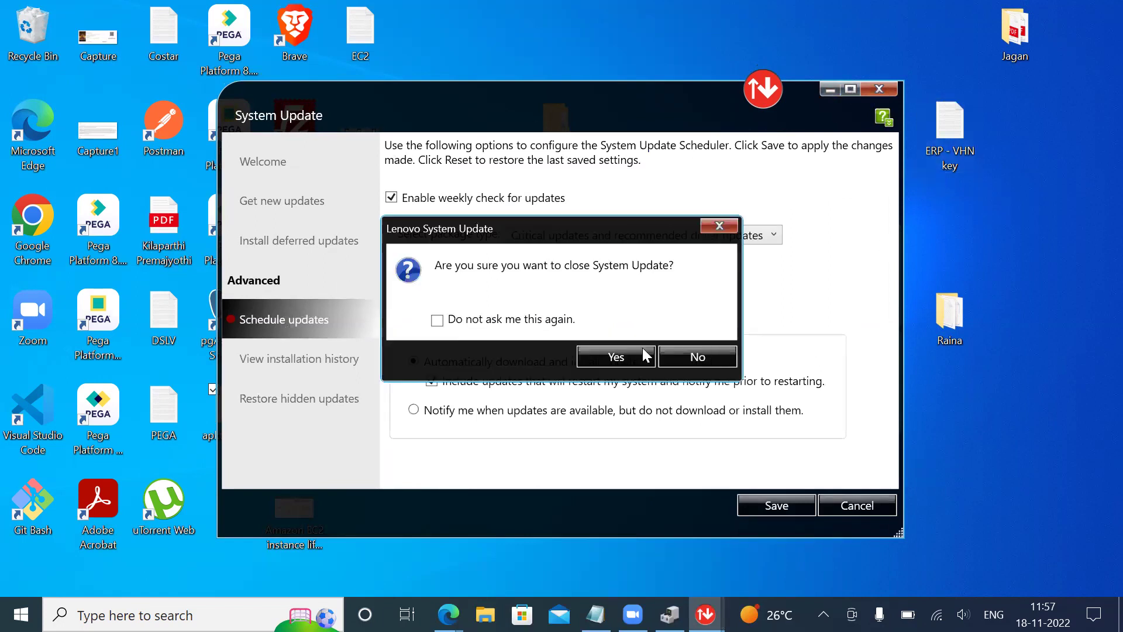
left_click(615, 358)
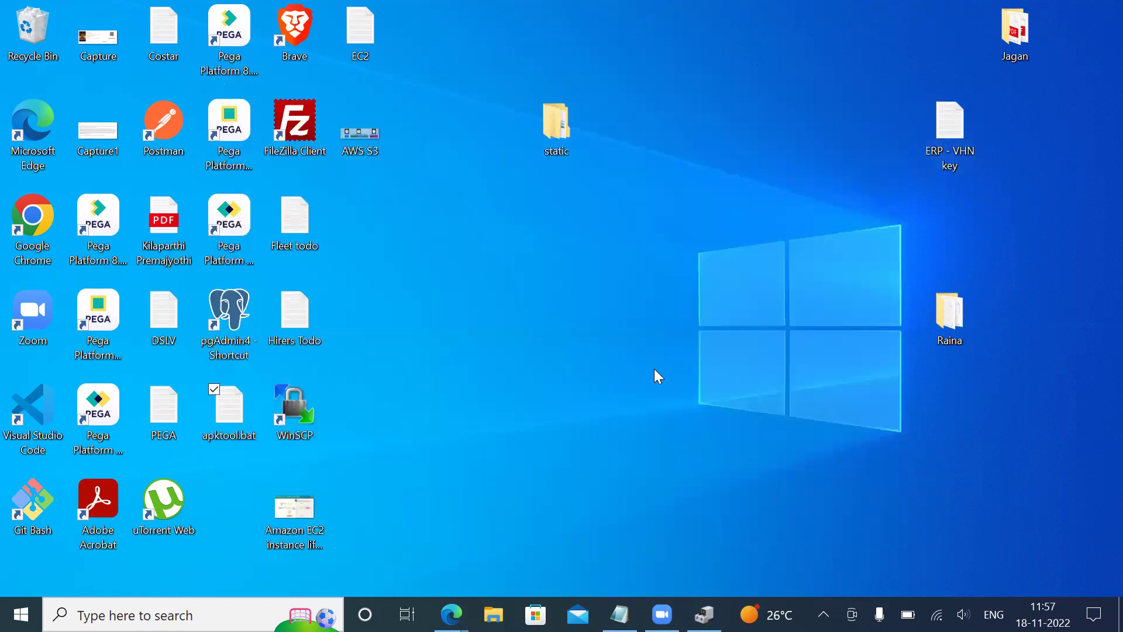
Switch to Device Manager and inspect the devices under Network adapters and Processors
left_click(704, 615)
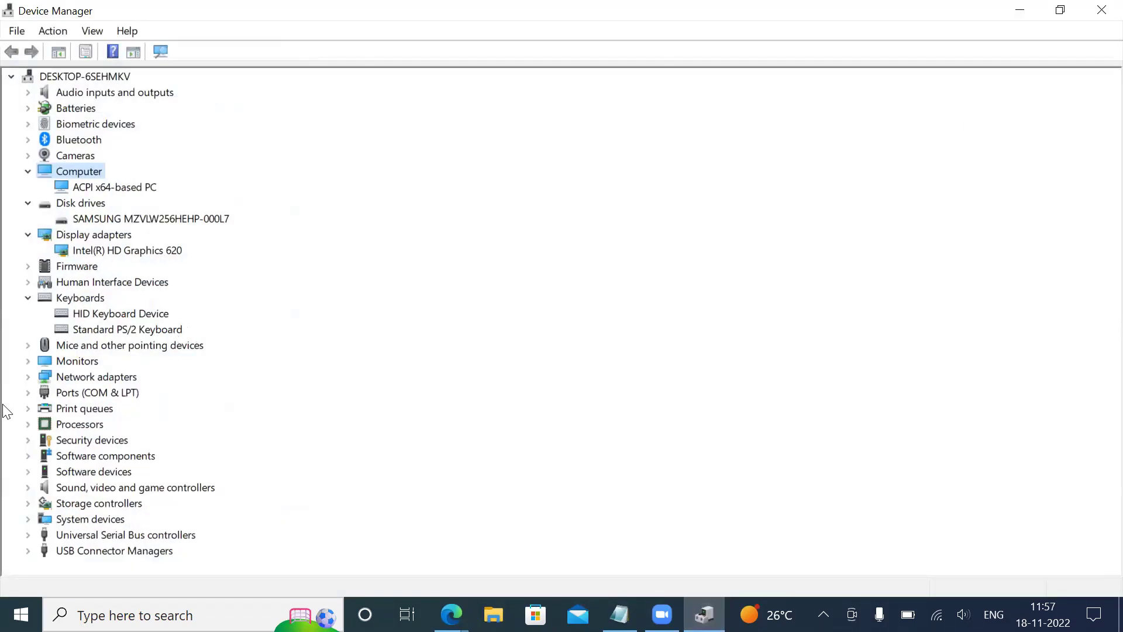
left_click(27, 377)
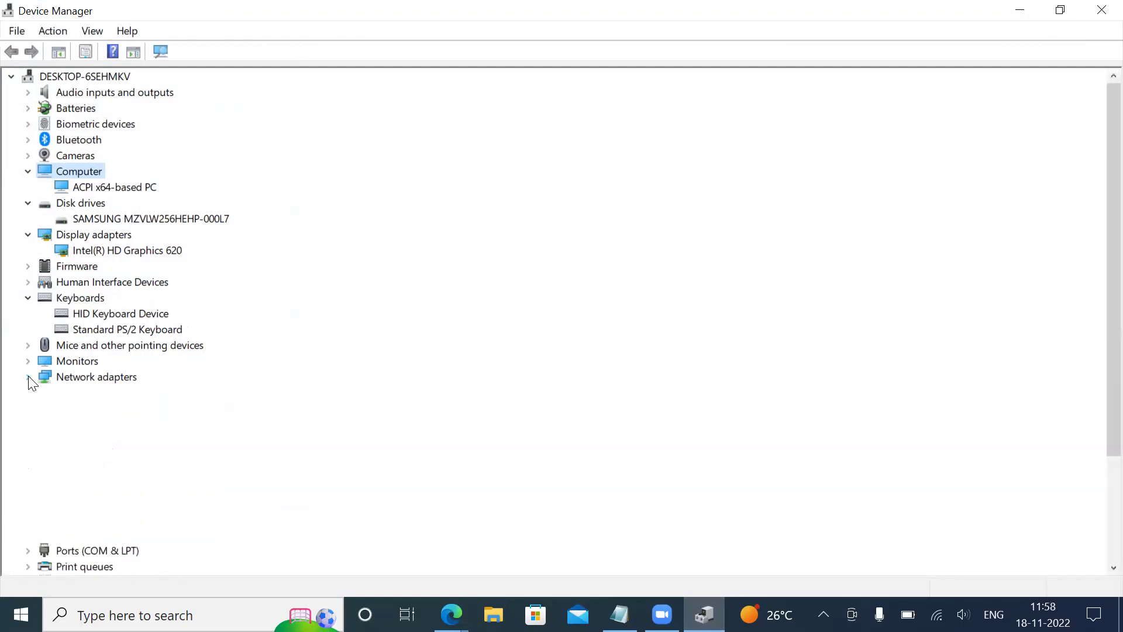
scroll(164, 432, "down", 3)
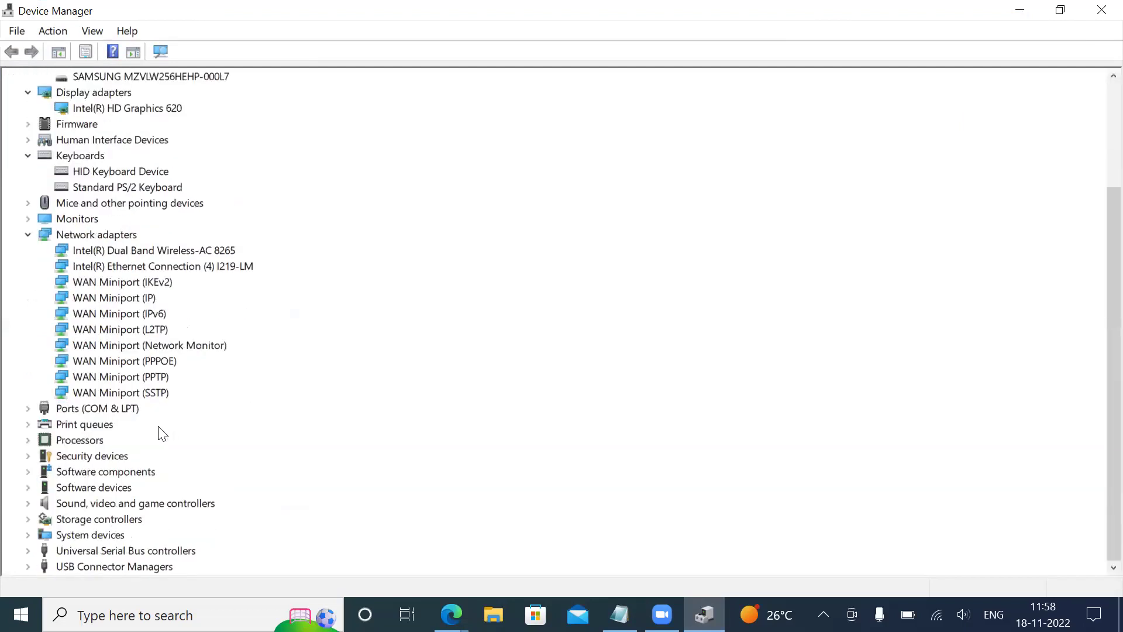
left_click(29, 441)
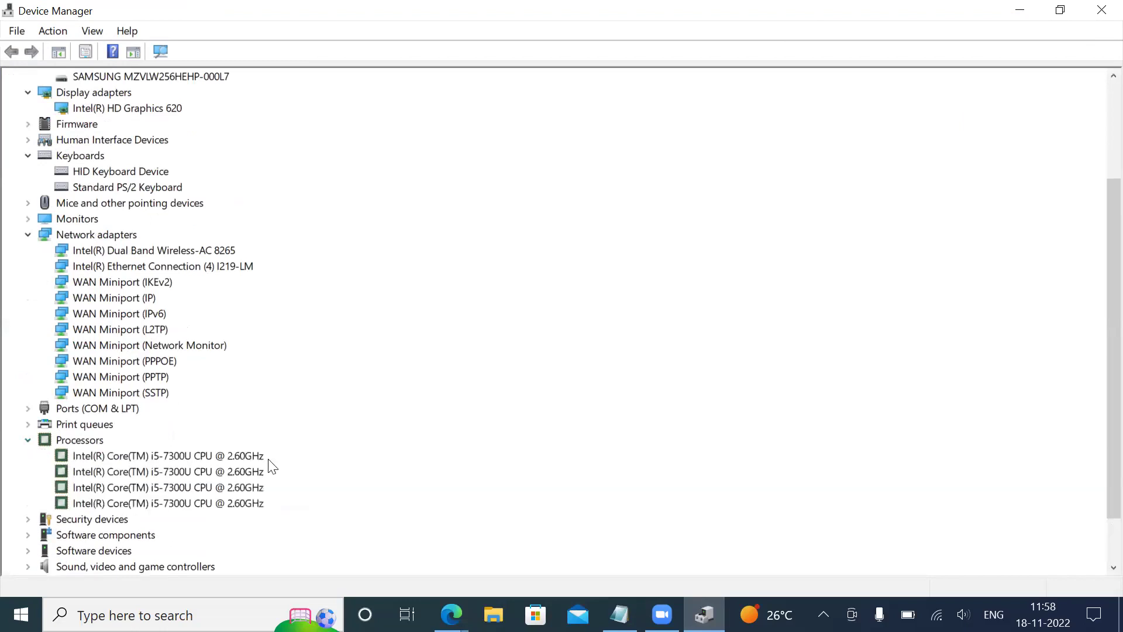
scroll(275, 469, "down", 1)
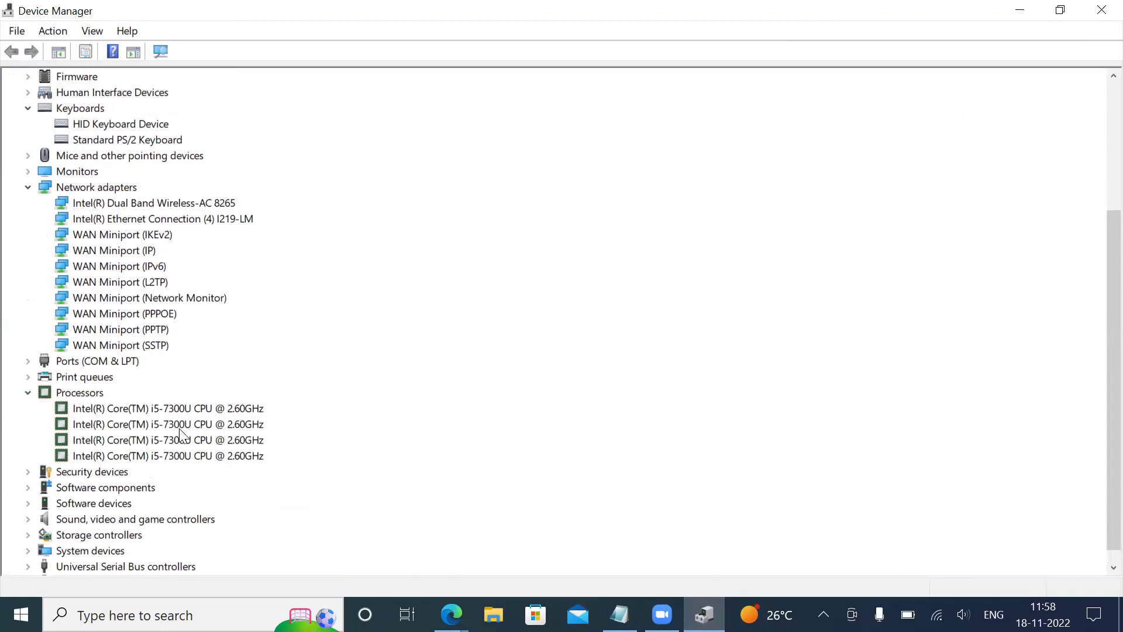
scroll(182, 436, "down", 1)
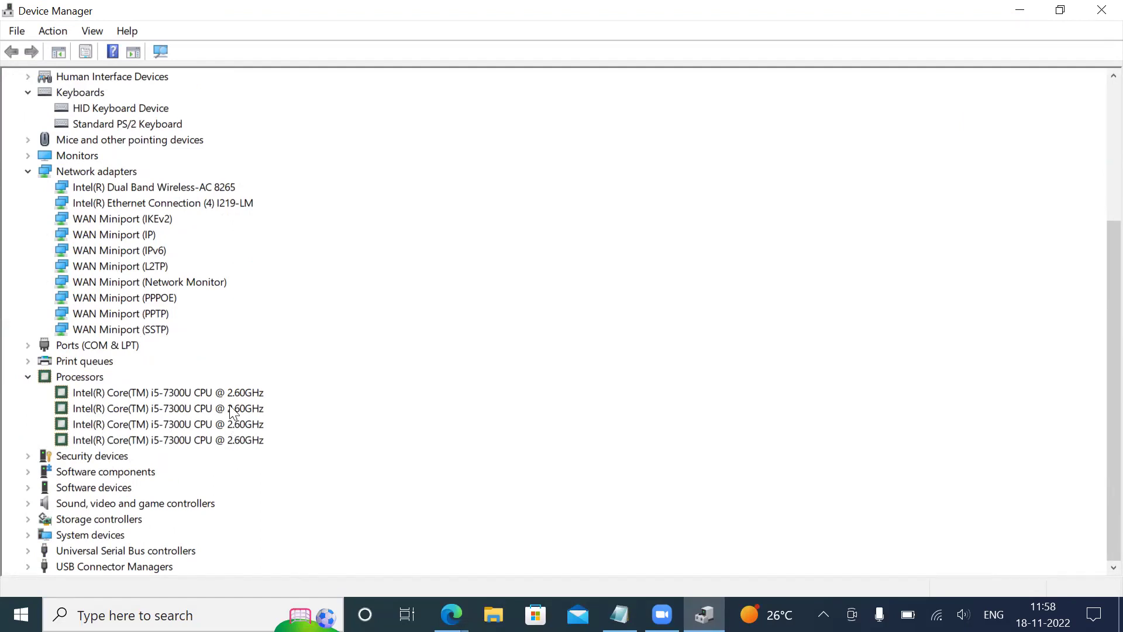
Inspect the USB Connector Managers, Universal Serial Bus, storage and sound controllers, Software devices and Software components categories
left_click(27, 564)
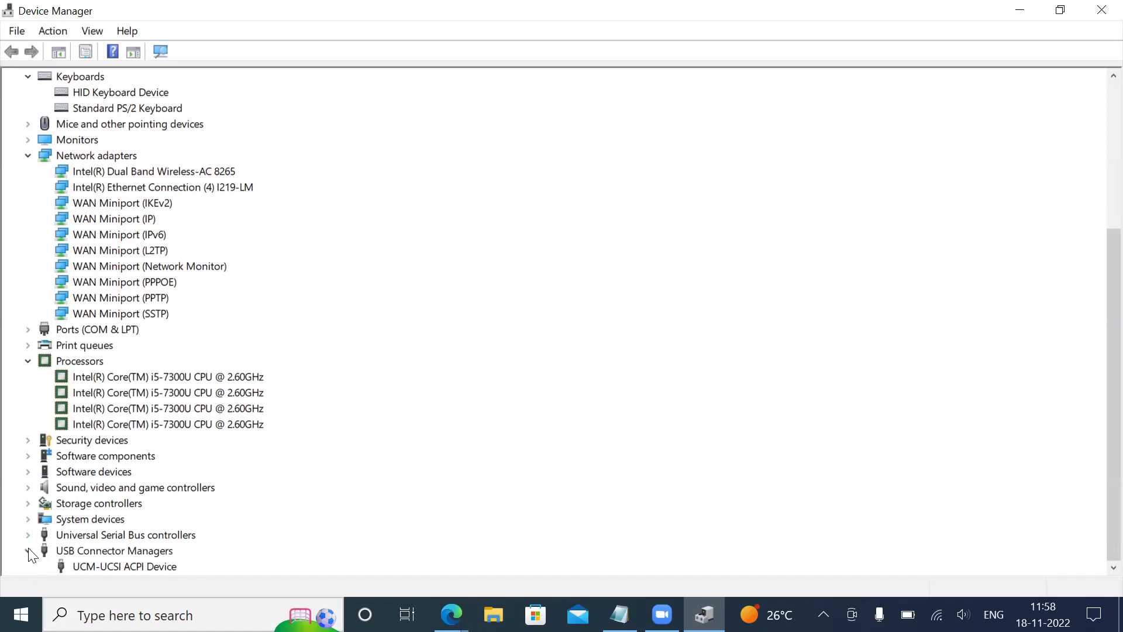
left_click(29, 534)
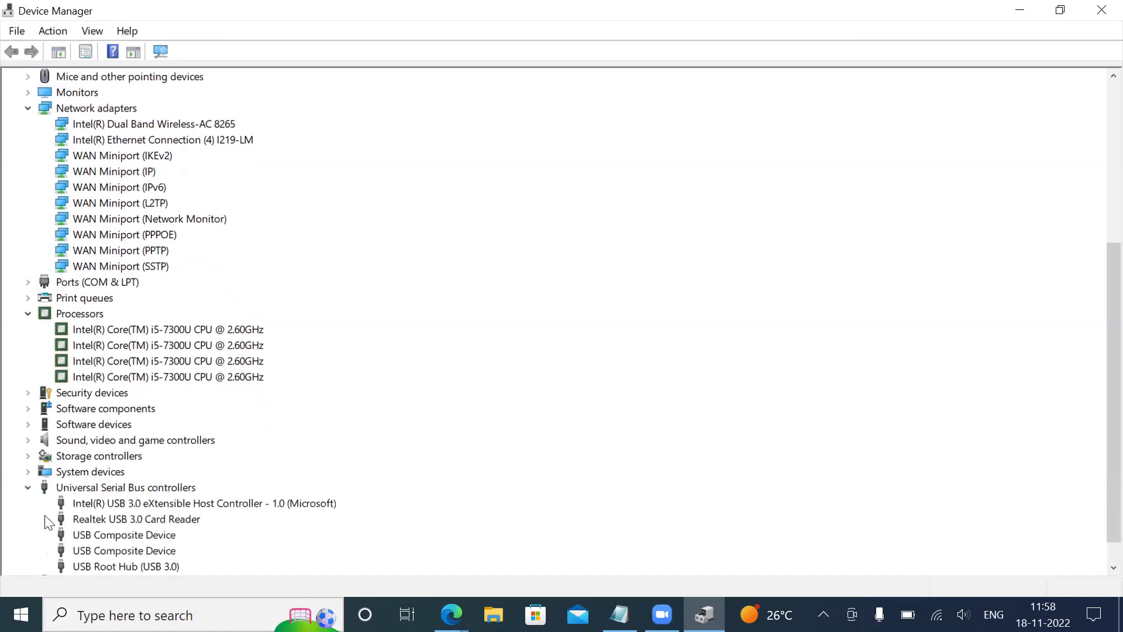
scroll(48, 522, "down", 1)
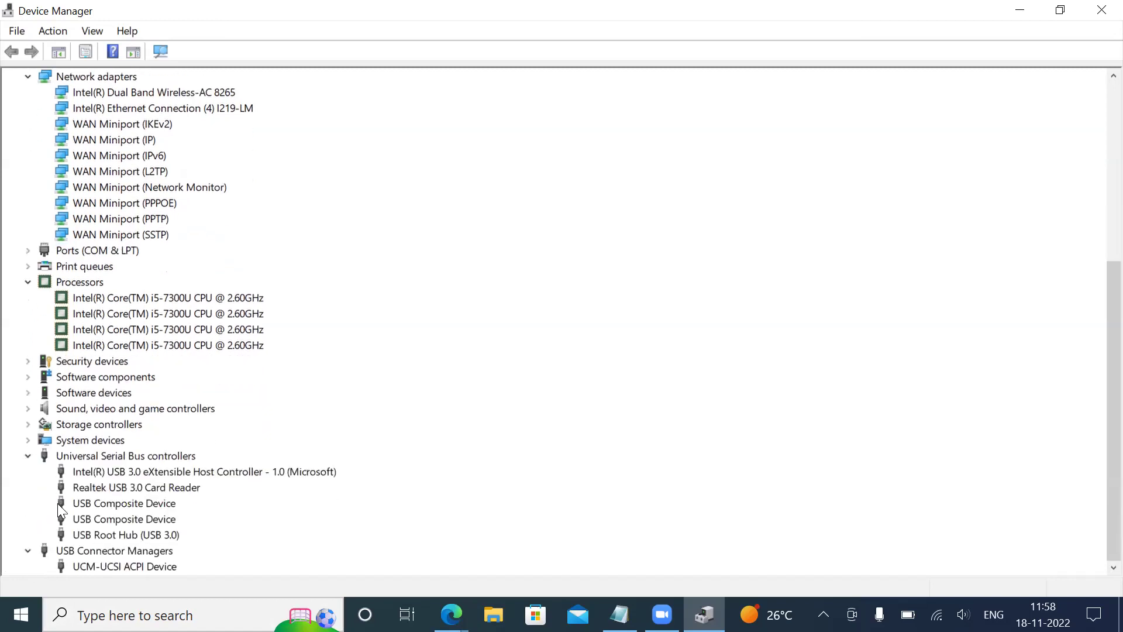
left_click(28, 425)
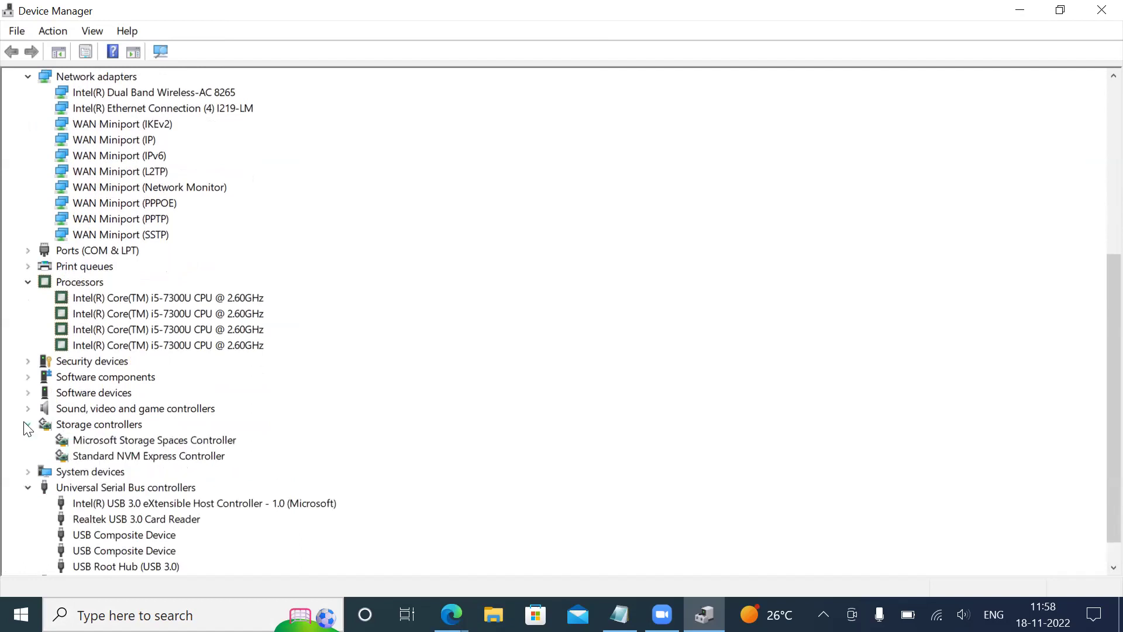
left_click(28, 409)
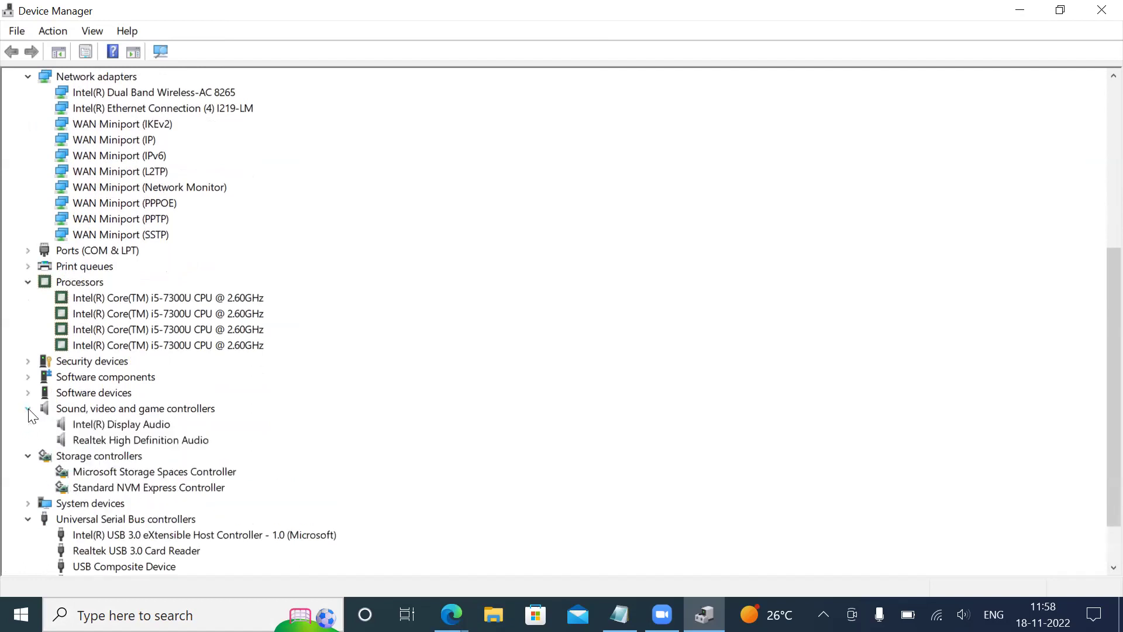
left_click(27, 393)
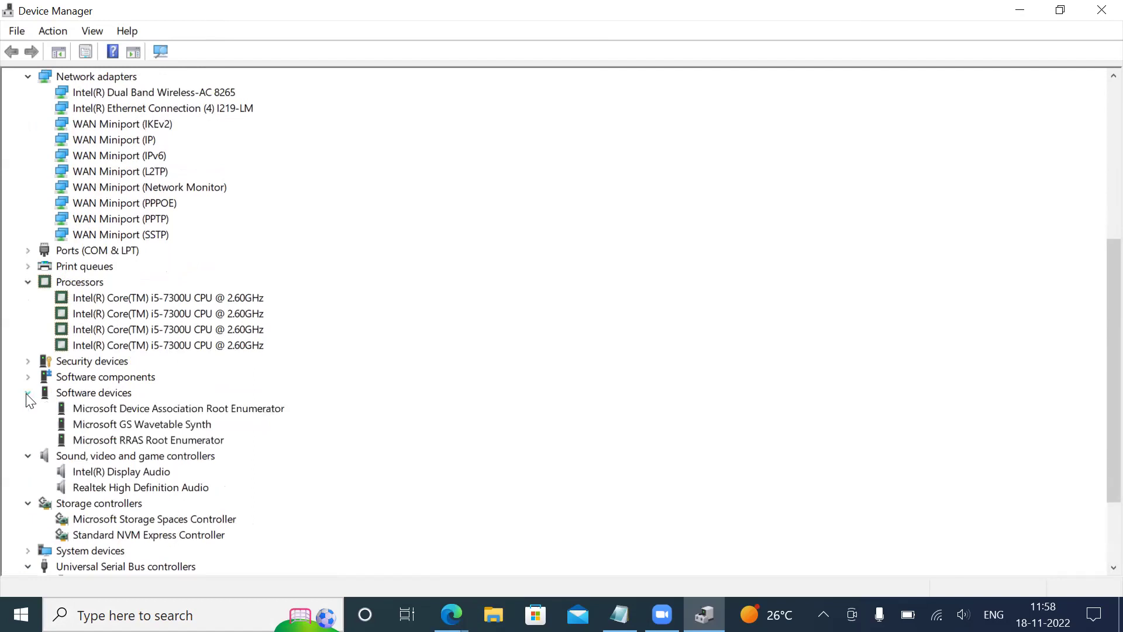
left_click(28, 378)
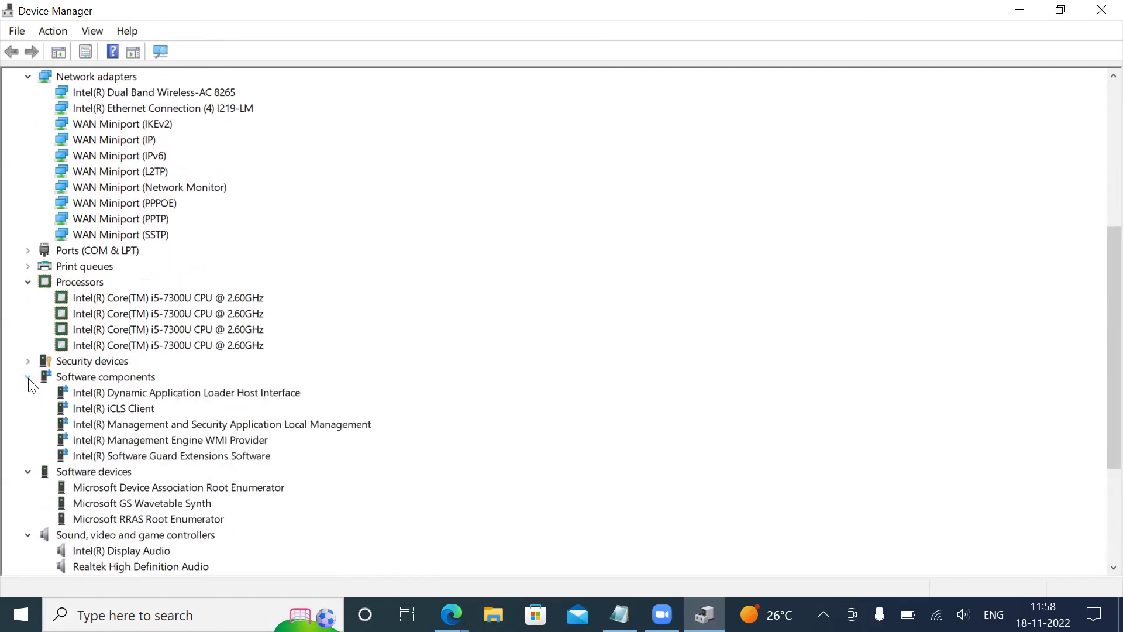
scroll(1096, 160, "up", 6)
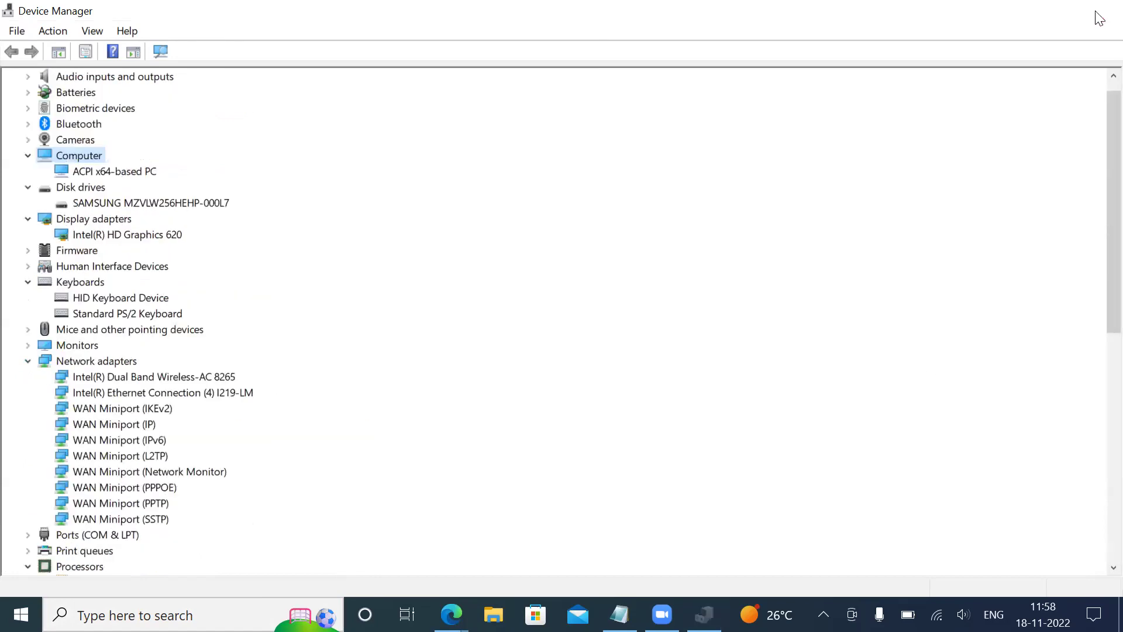
Close Device Manager and switch to the browser window with the "Major components of Linux" slide
left_click(1097, 13)
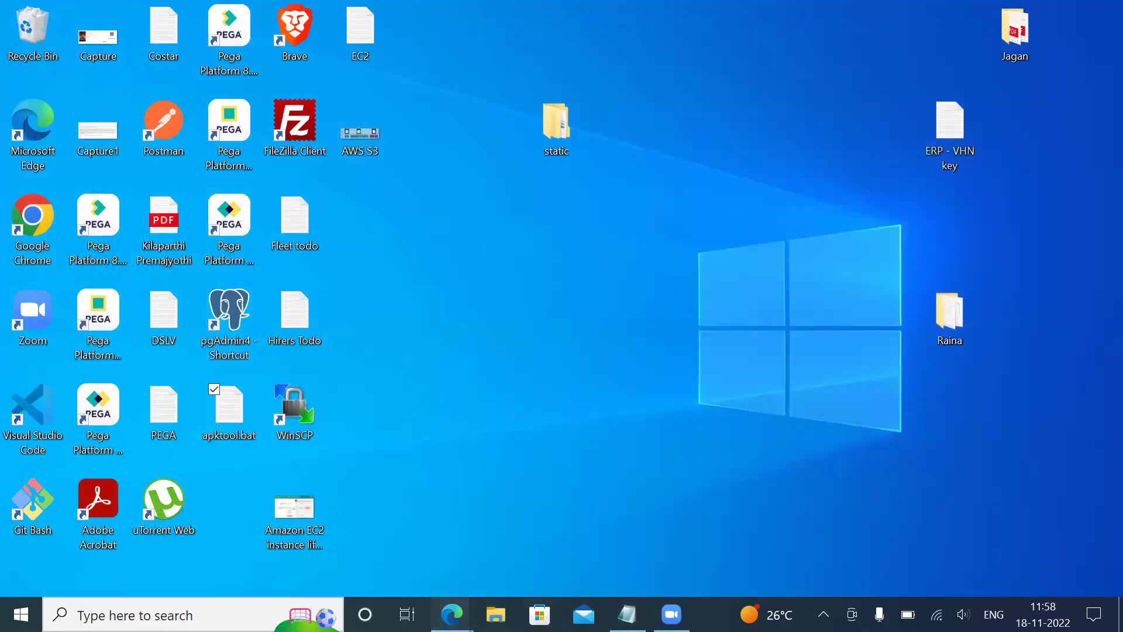
mouse_move(452, 615)
left_click(748, 546)
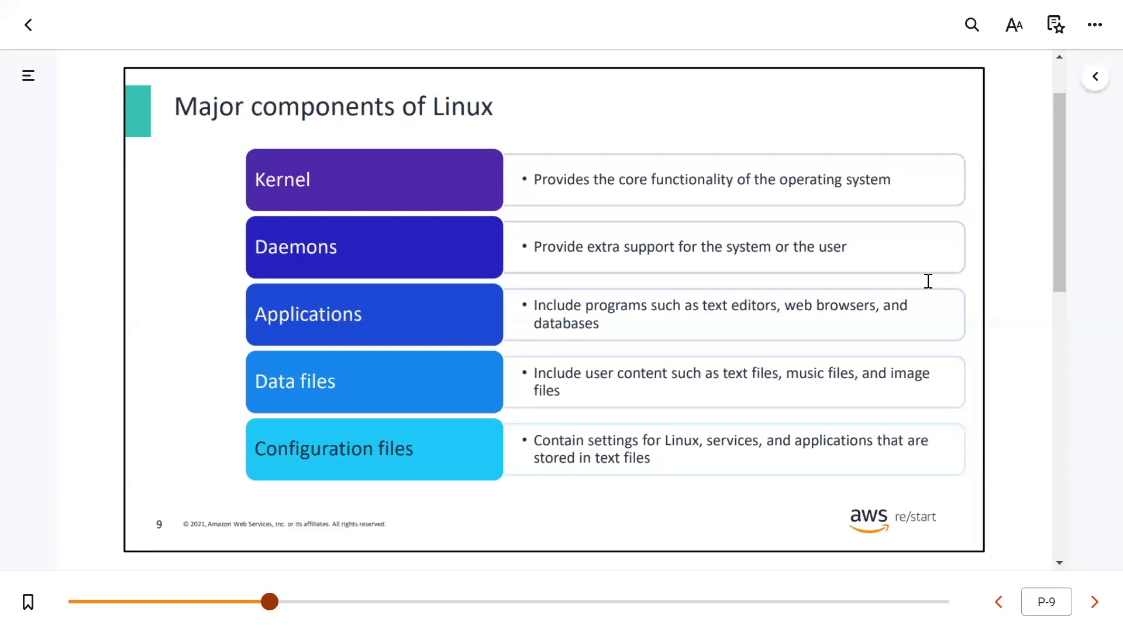